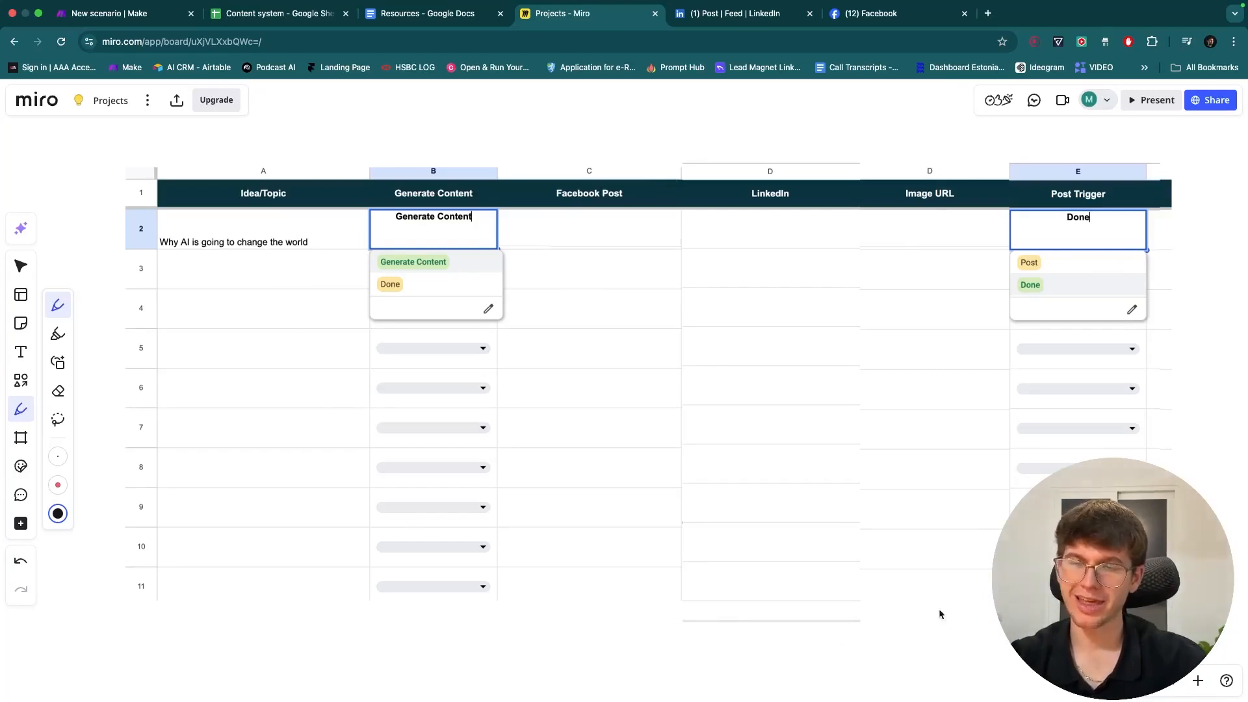
- Outline the Generate Content and Post Trigger columns and draw arrows from both options
mouse_move(367, 169)
mouse_down()
mouse_move(494, 347)
mouse_move(546, 170)
mouse_move(353, 163)
mouse_up()
mouse_move(375, 247)
mouse_down()
mouse_move(377, 276)
mouse_move(463, 273)
mouse_move(467, 250)
mouse_move(368, 248)
mouse_up()
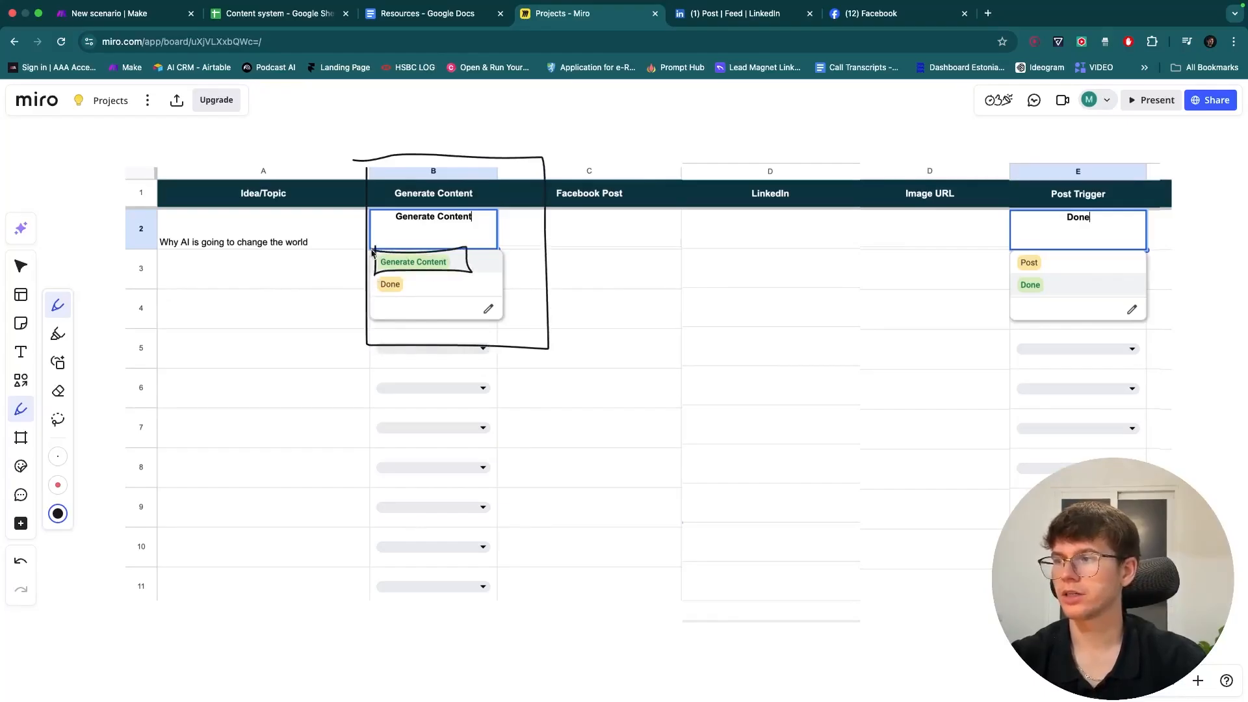
mouse_move(478, 254)
mouse_down()
mouse_move(620, 116)
mouse_move(614, 147)
mouse_move(658, 105)
mouse_move(649, 143)
mouse_move(676, 137)
mouse_up()
scroll(929, 185, right, 3)
mouse_move(908, 165)
mouse_down()
mouse_move(908, 496)
mouse_move(1109, 454)
mouse_move(1053, 135)
mouse_move(896, 147)
mouse_up()
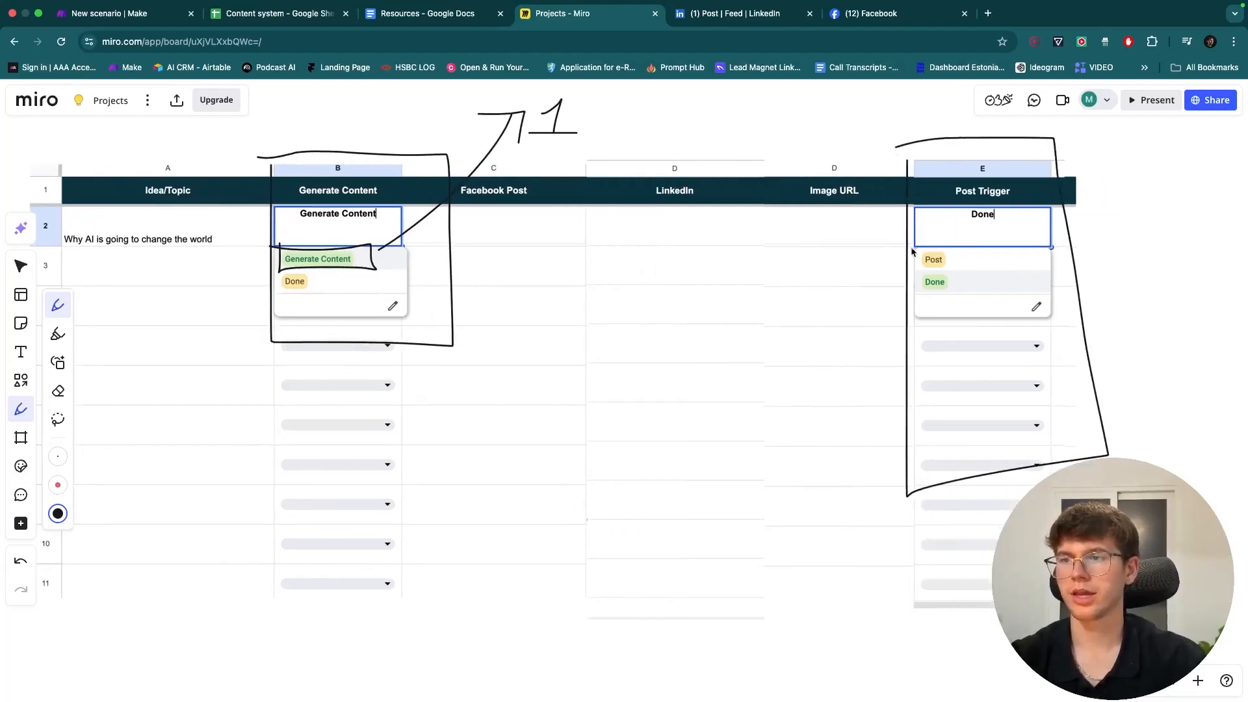
mouse_move(917, 254)
mouse_down()
mouse_move(966, 273)
mouse_move(955, 240)
mouse_move(917, 247)
mouse_move(759, 117)
mouse_move(780, 135)
mouse_move(800, 102)
mouse_move(804, 118)
mouse_up()
- Review the annotated board, then bring up the Content system spreadsheet
scroll(797, 128, left, 3)
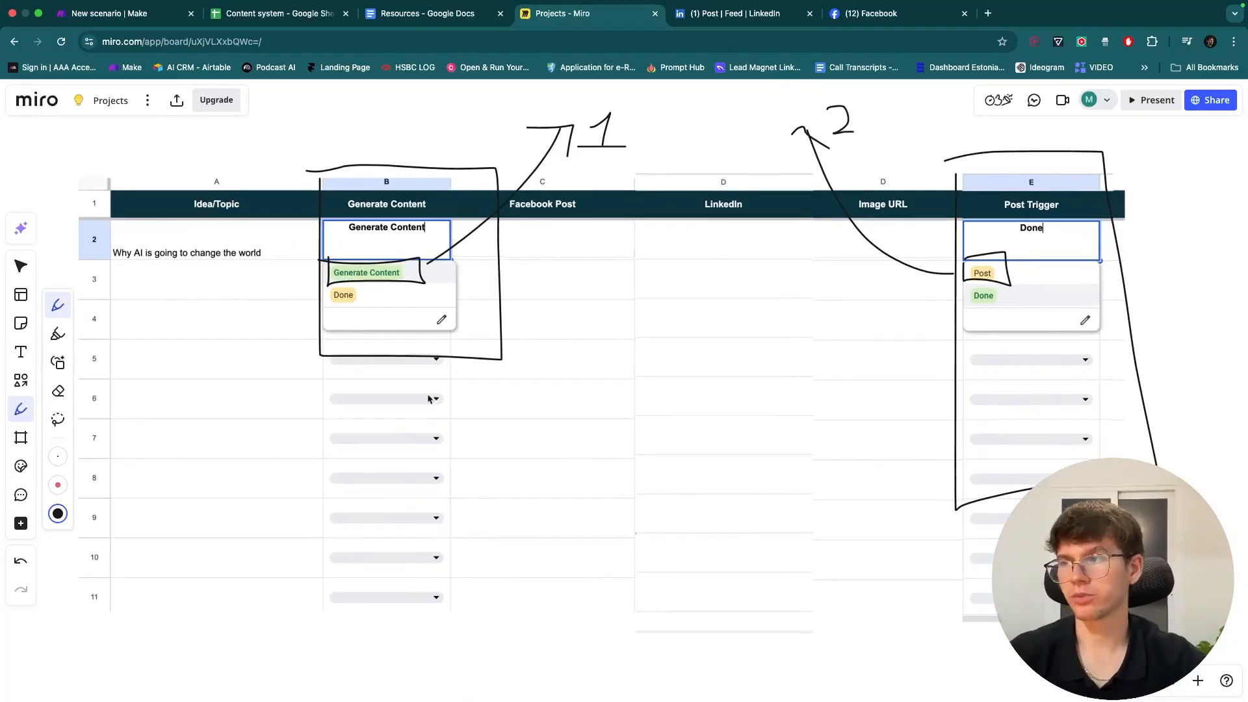
scroll(613, 136, right, 5)
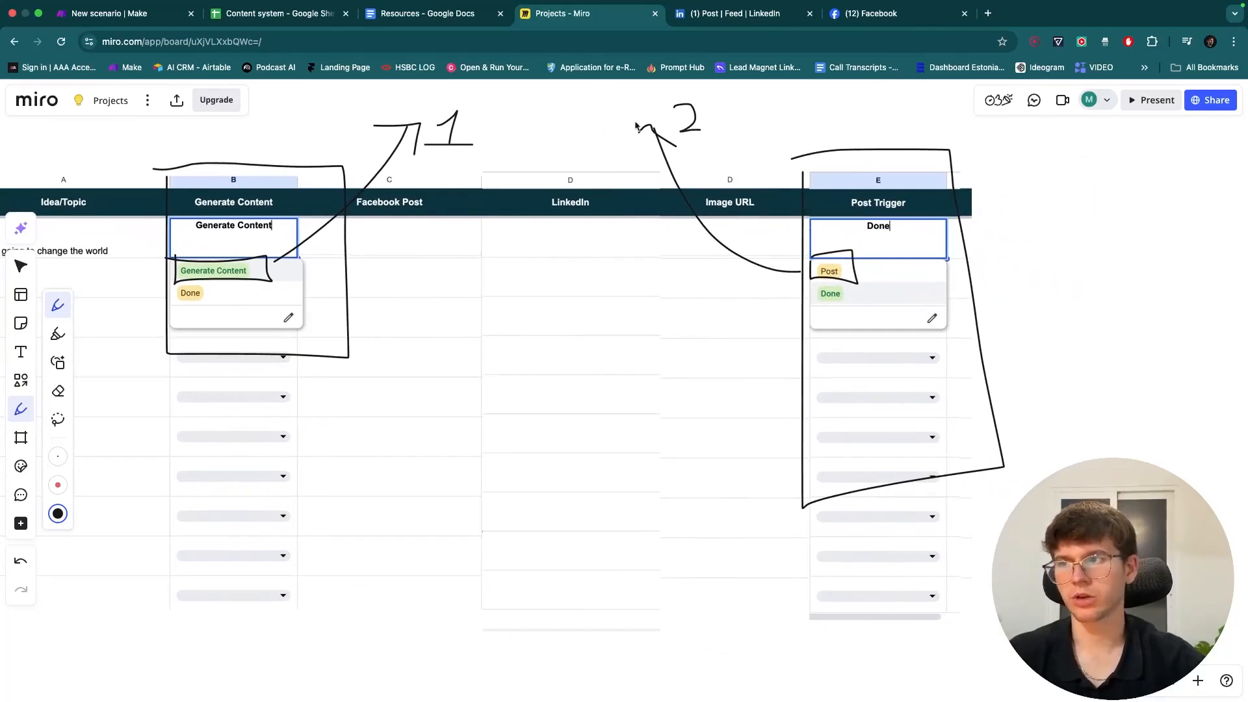
scroll(724, 177, left, 3)
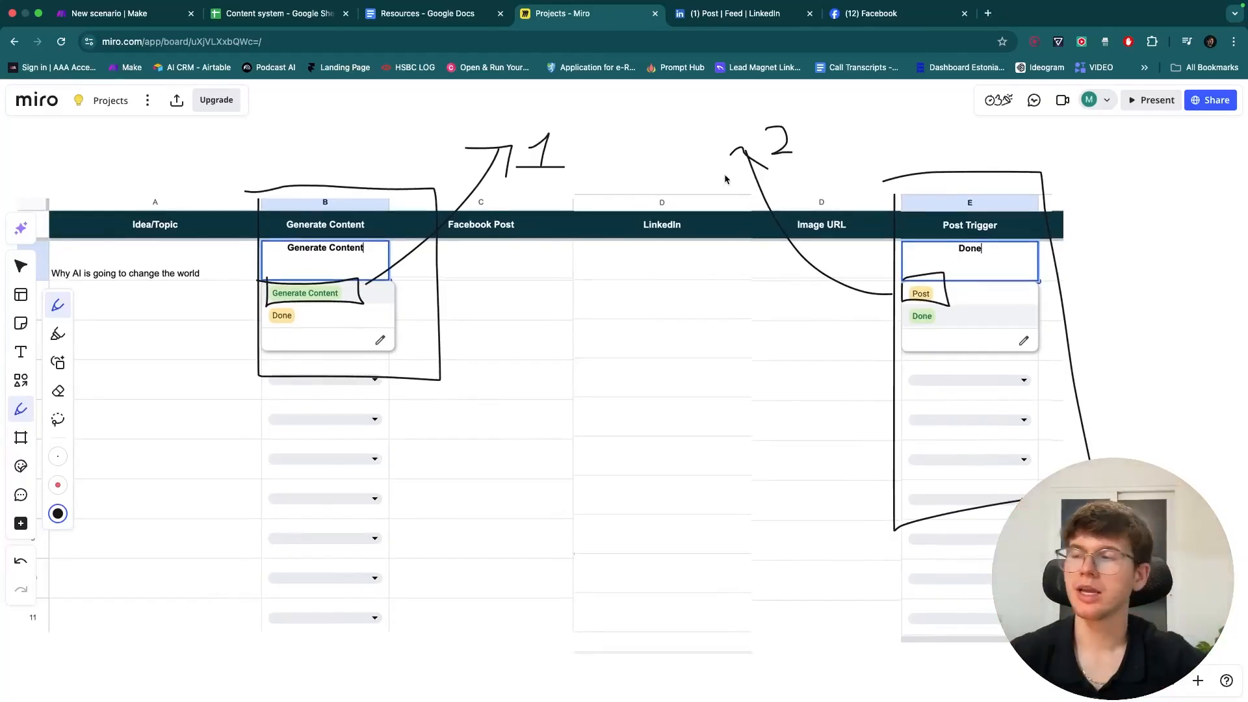
scroll(726, 180, left, 5)
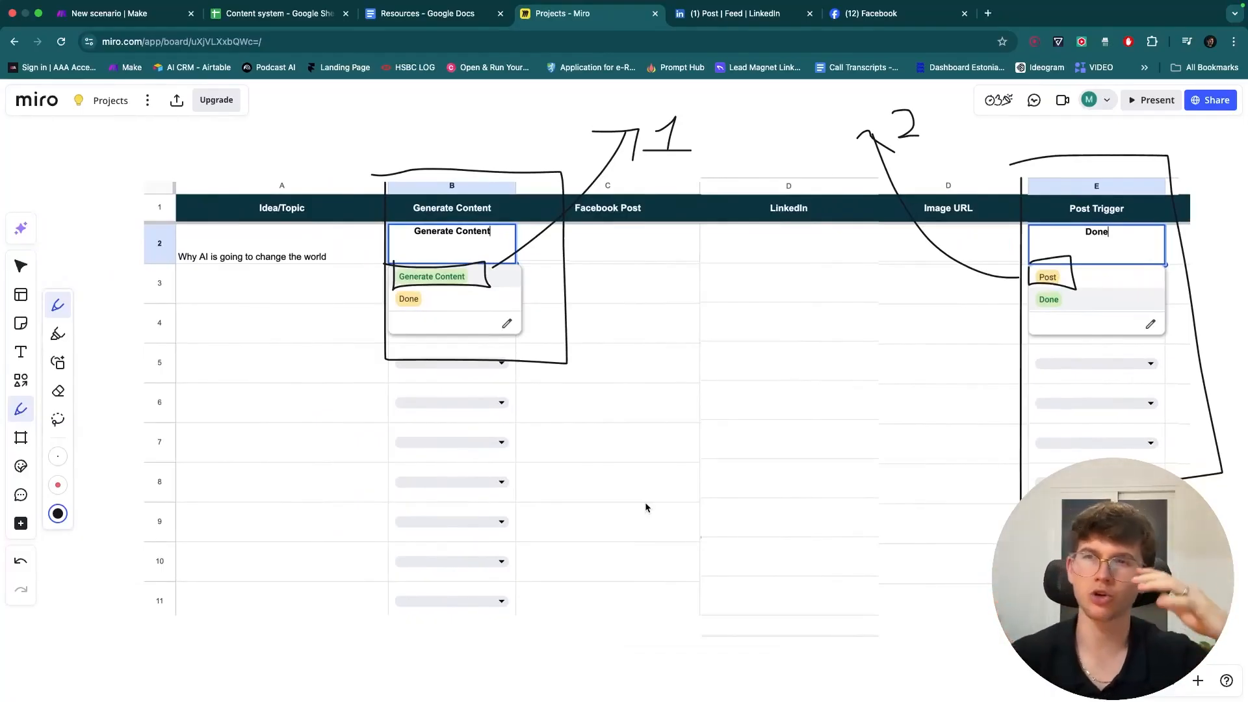
scroll(630, 497, right, 2)
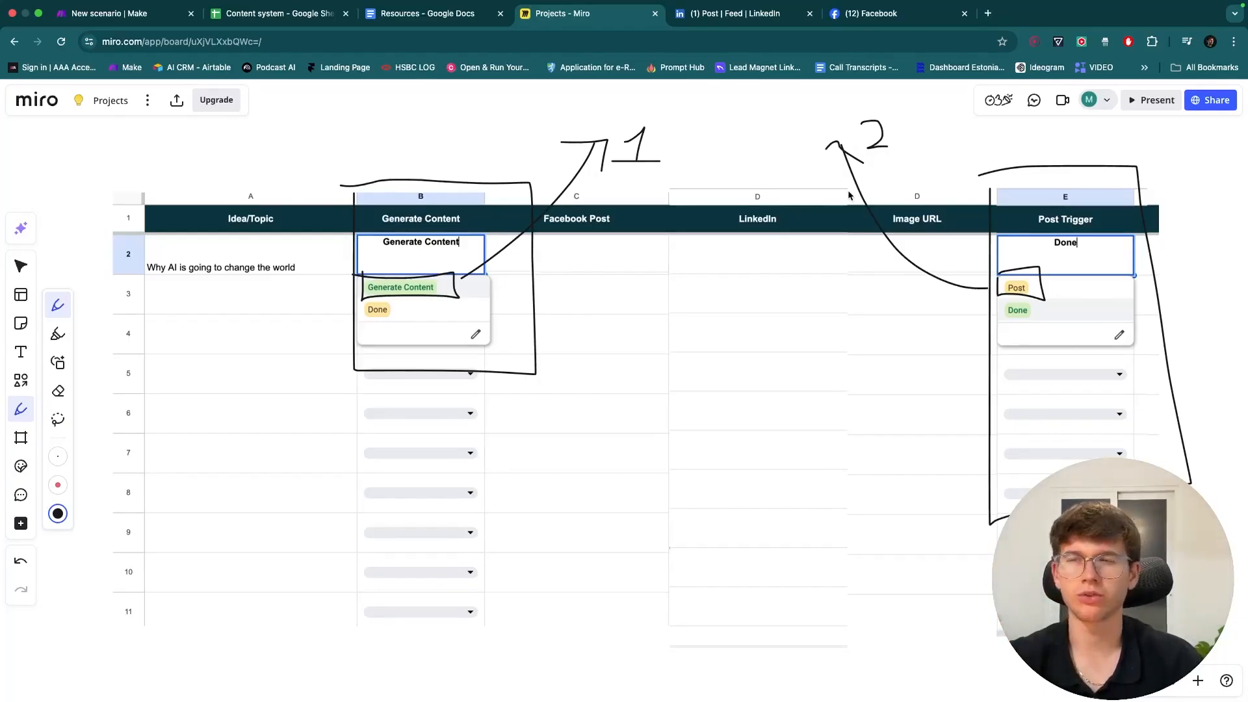
scroll(849, 195, down, 3)
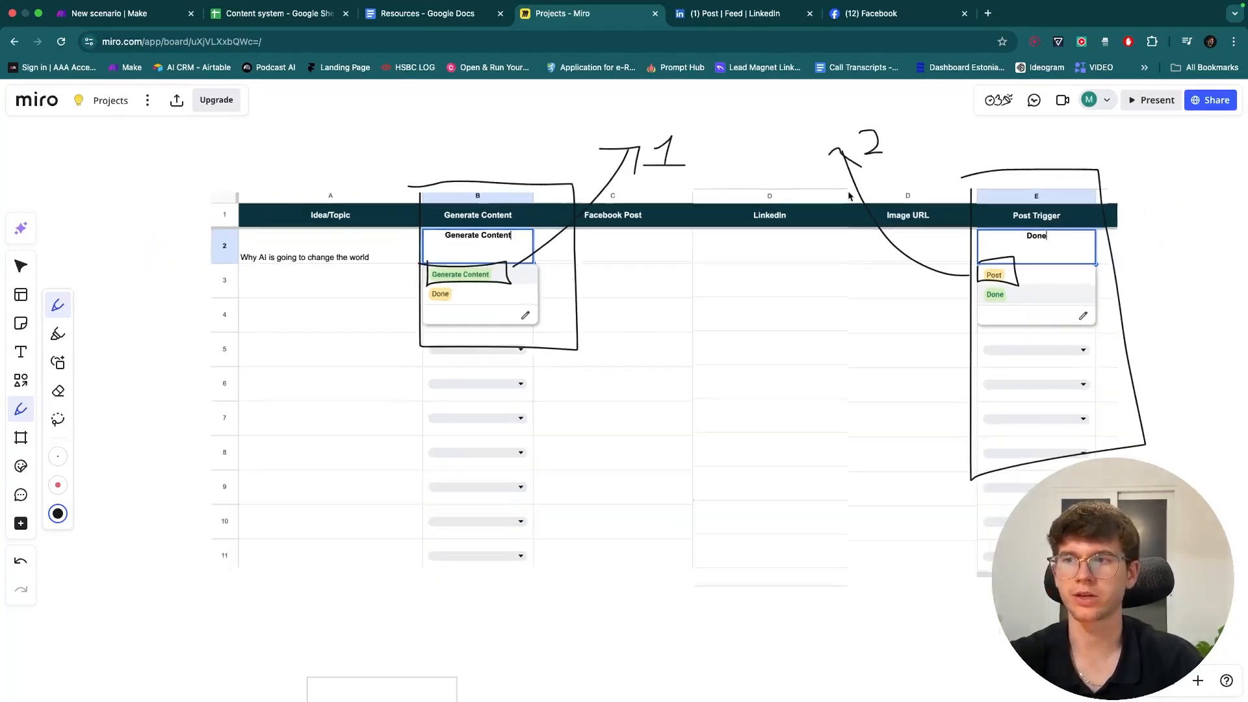
scroll(812, 163, right, 3)
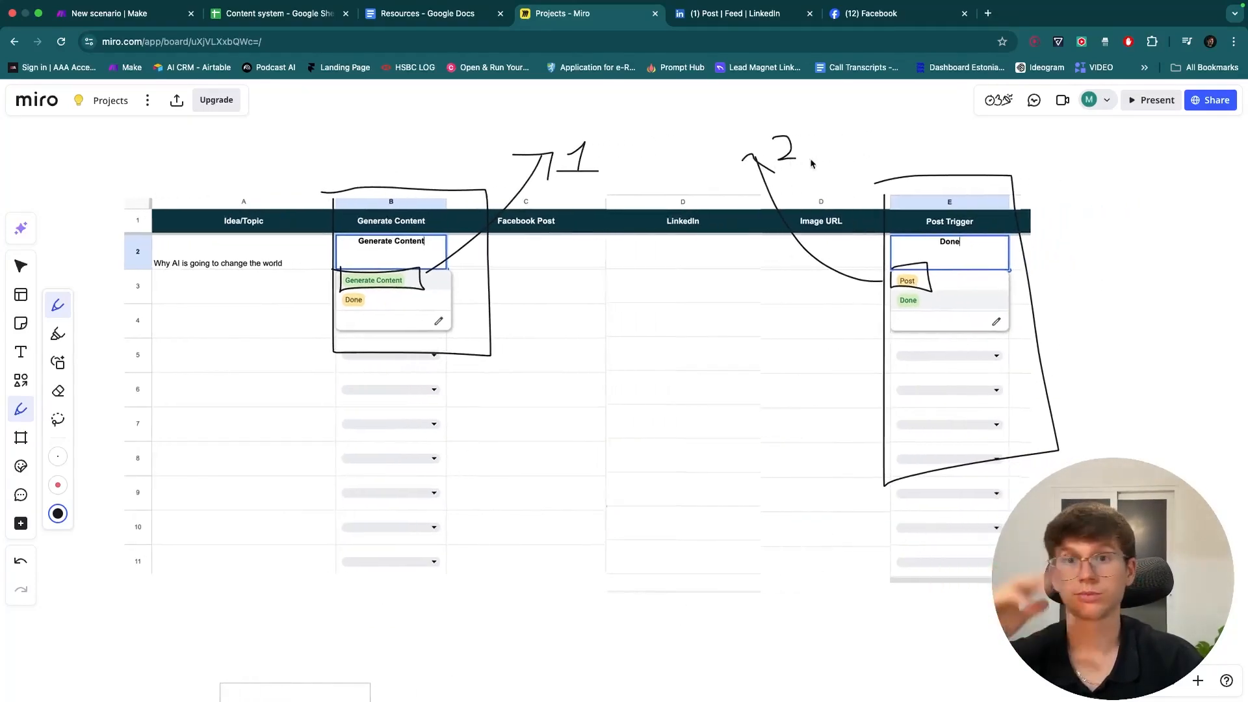
scroll(812, 163, down, 3)
scroll(812, 166, down, 5)
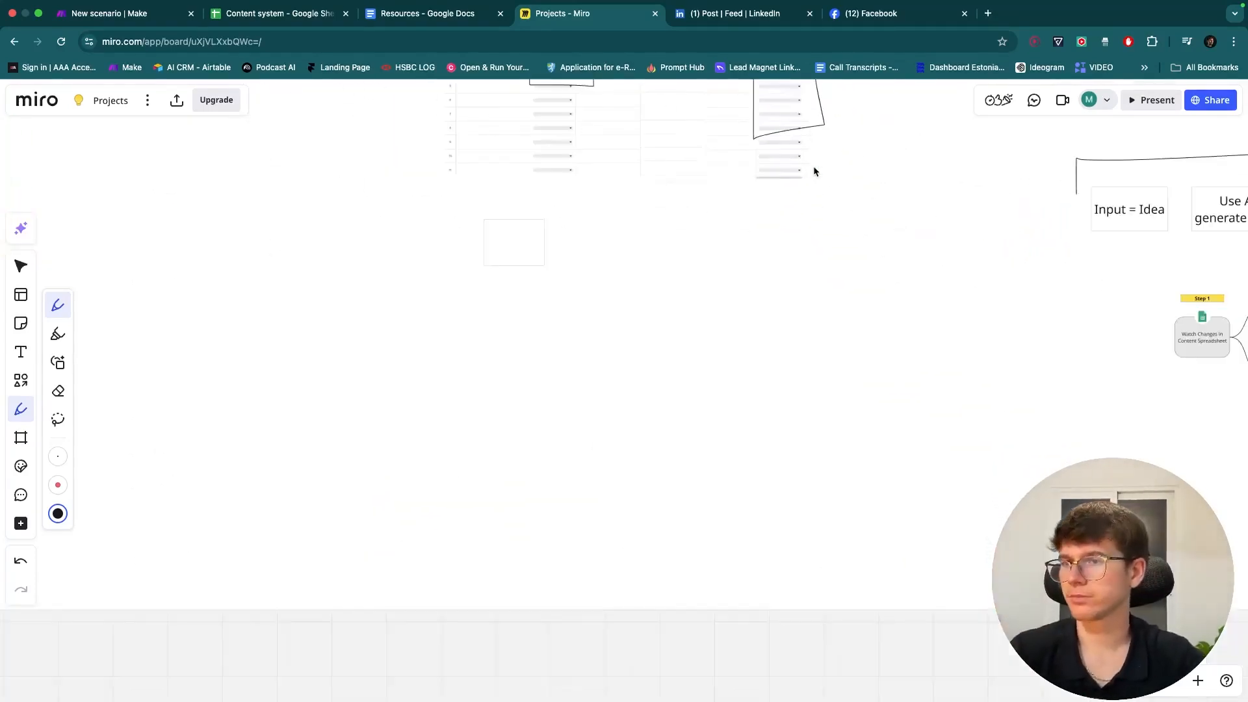
scroll(813, 171, right, 10)
scroll(863, 200, up, 5)
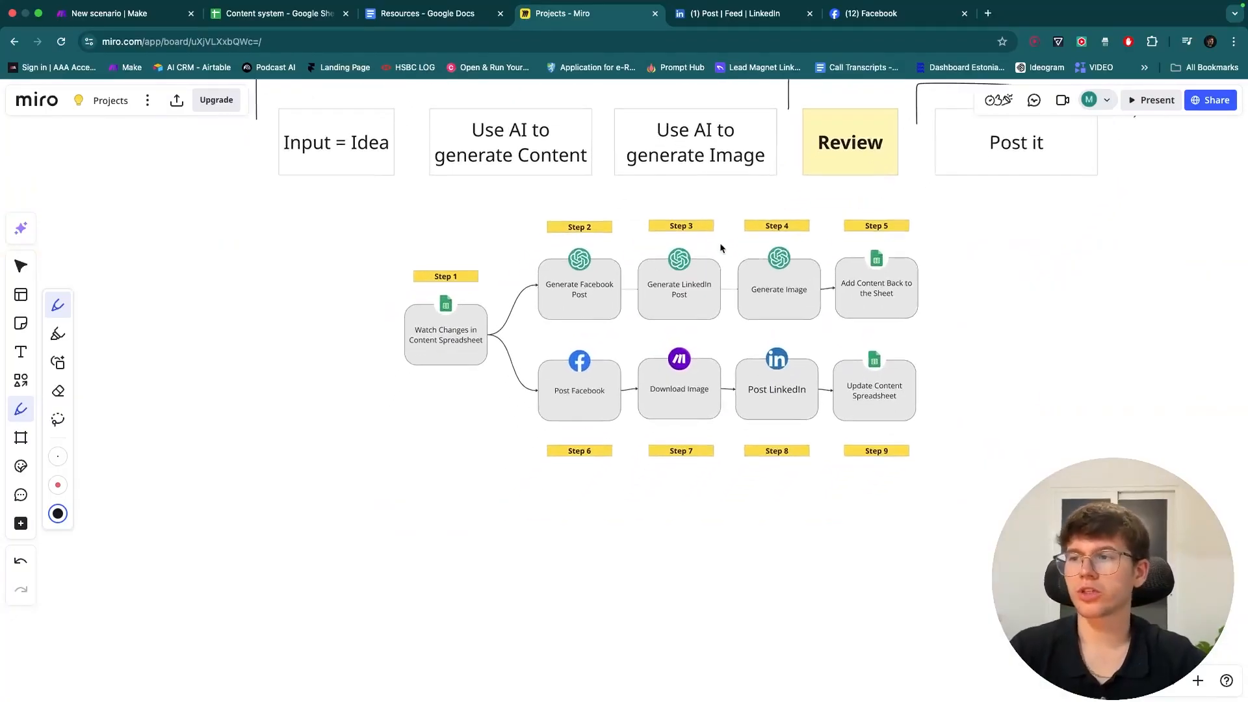
scroll(720, 248, up, 5)
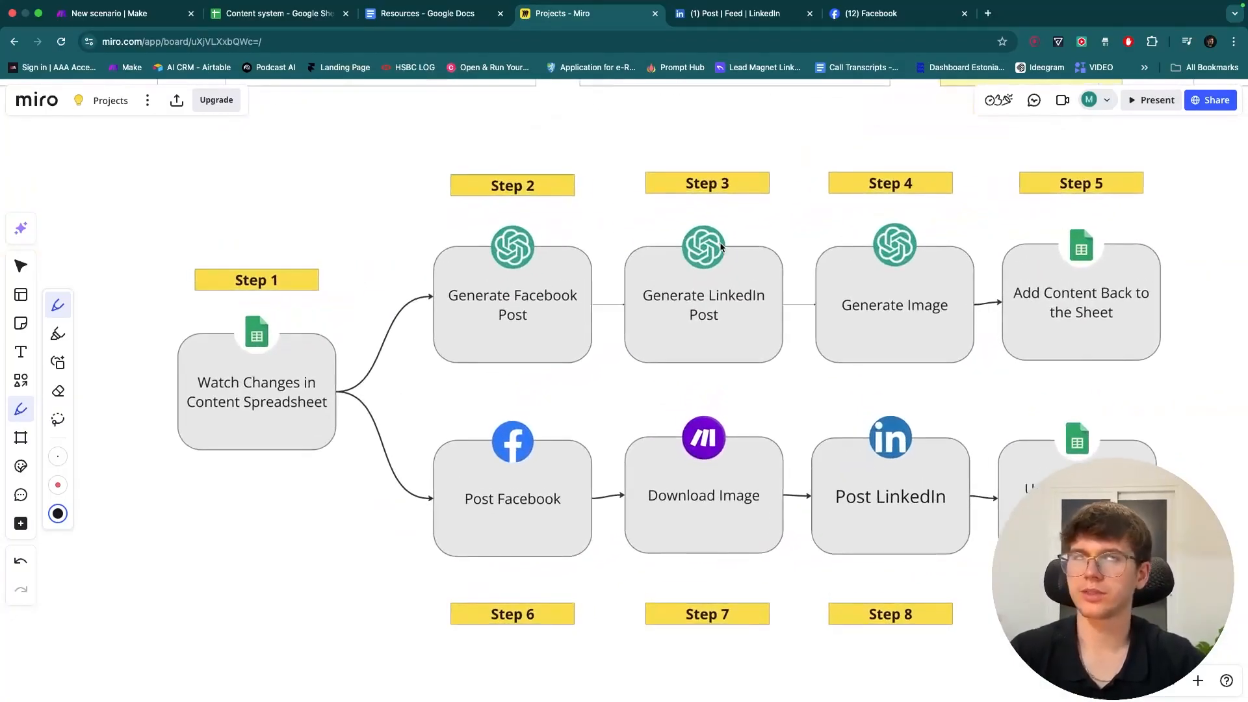
scroll(629, 223, down, 1)
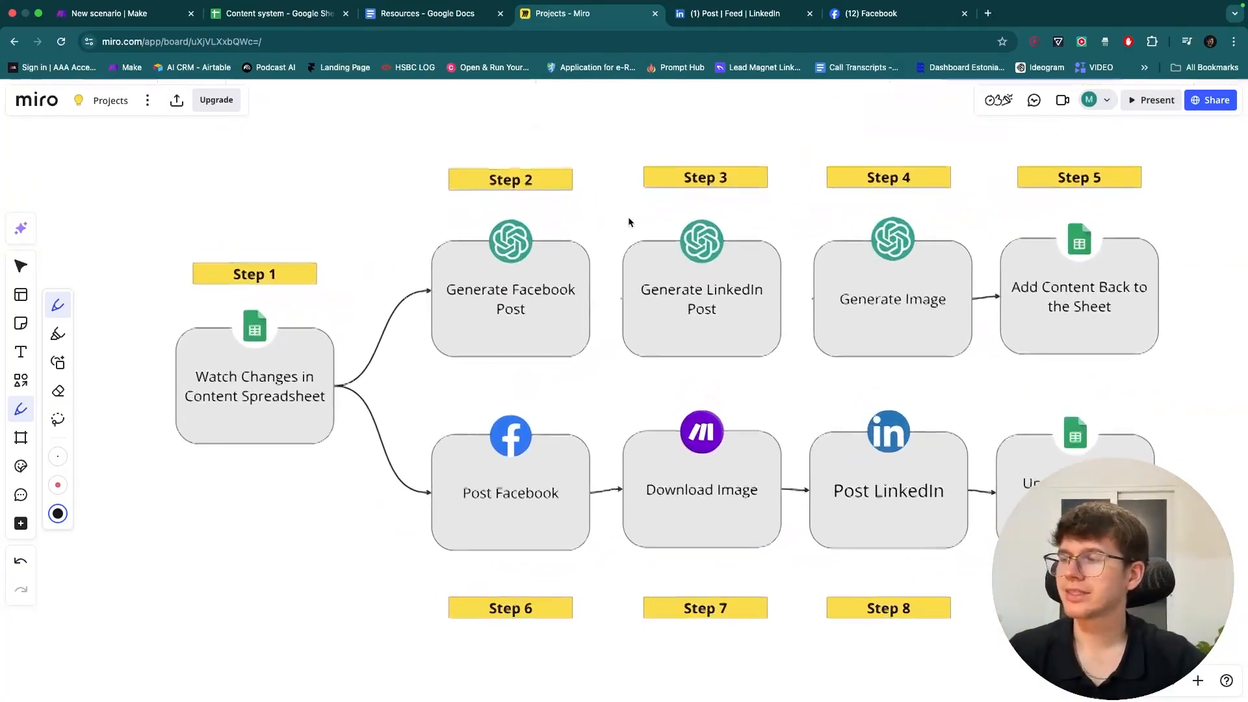
click(277, 13)
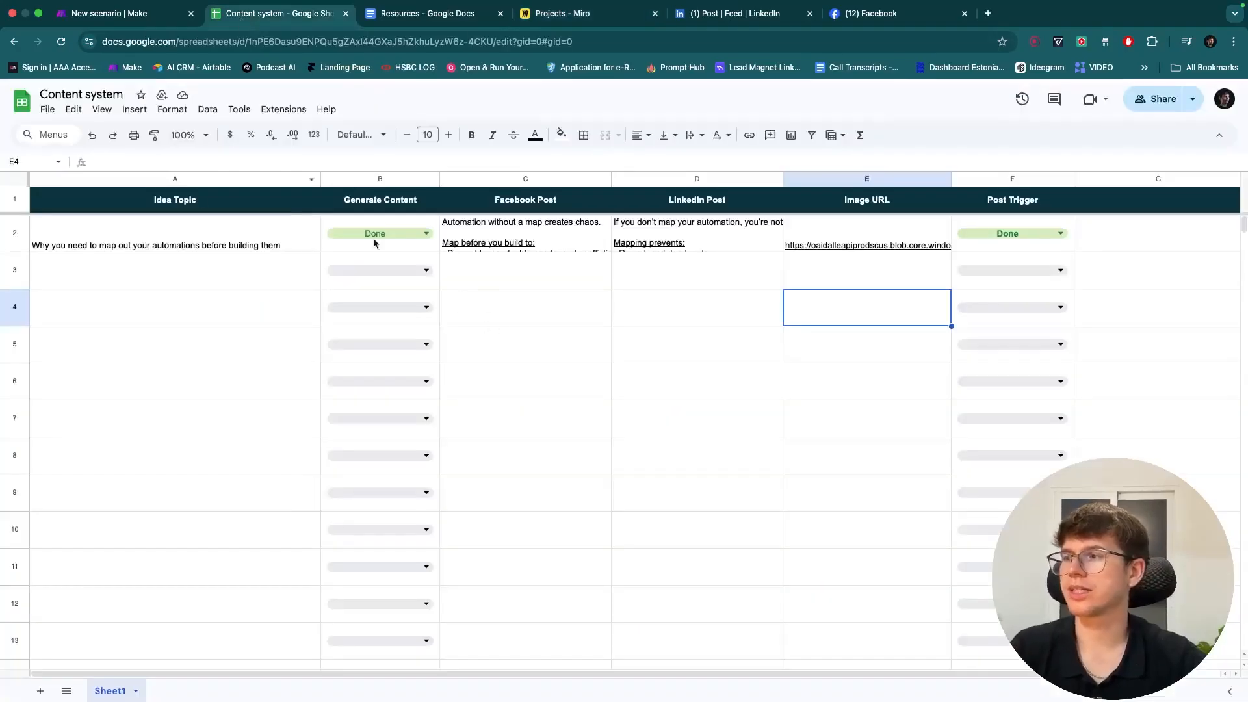
- Create a blank spreadsheet, enter 'Idea Topic' in A1 and widen column A
click(22, 101)
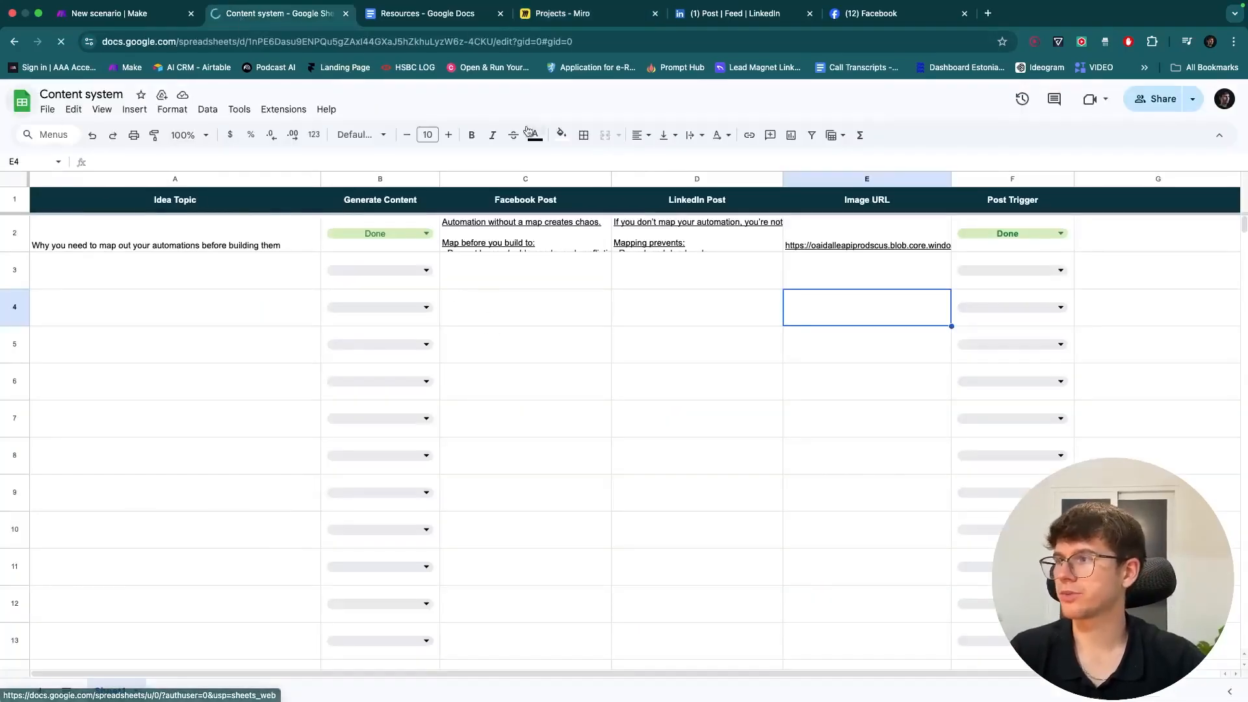
click(305, 204)
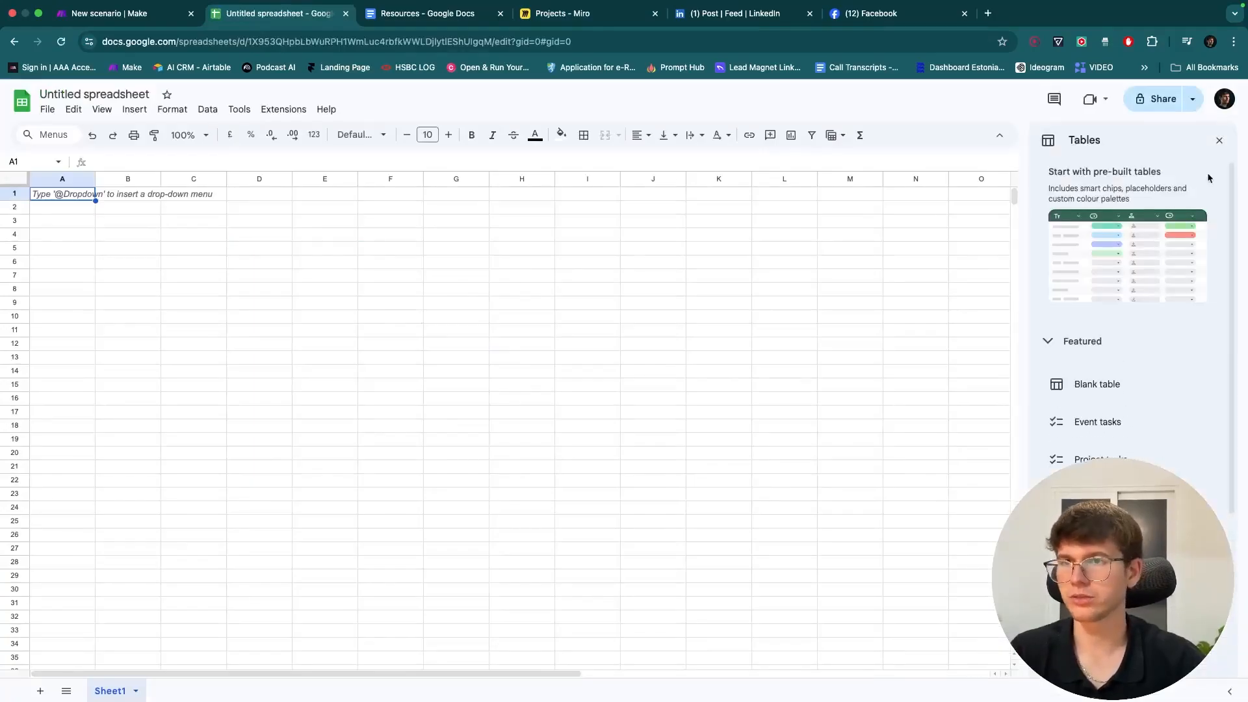
click(1219, 141)
double_click(62, 192)
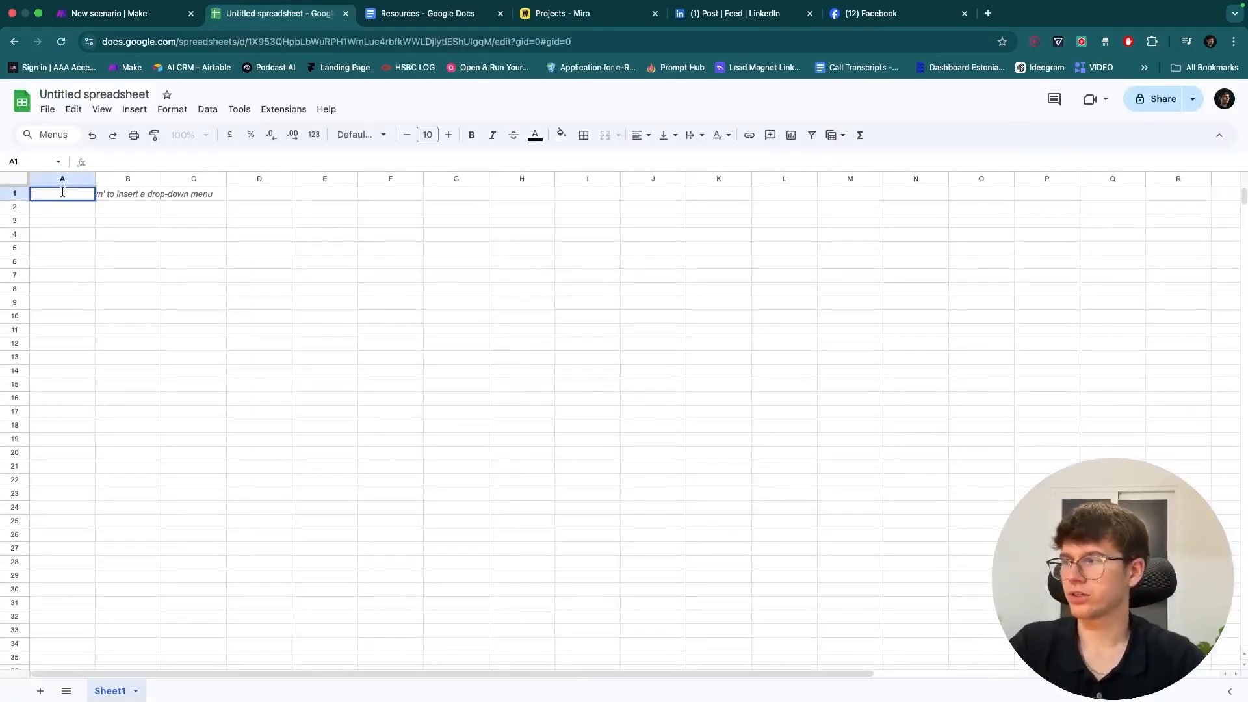
text(Idea )
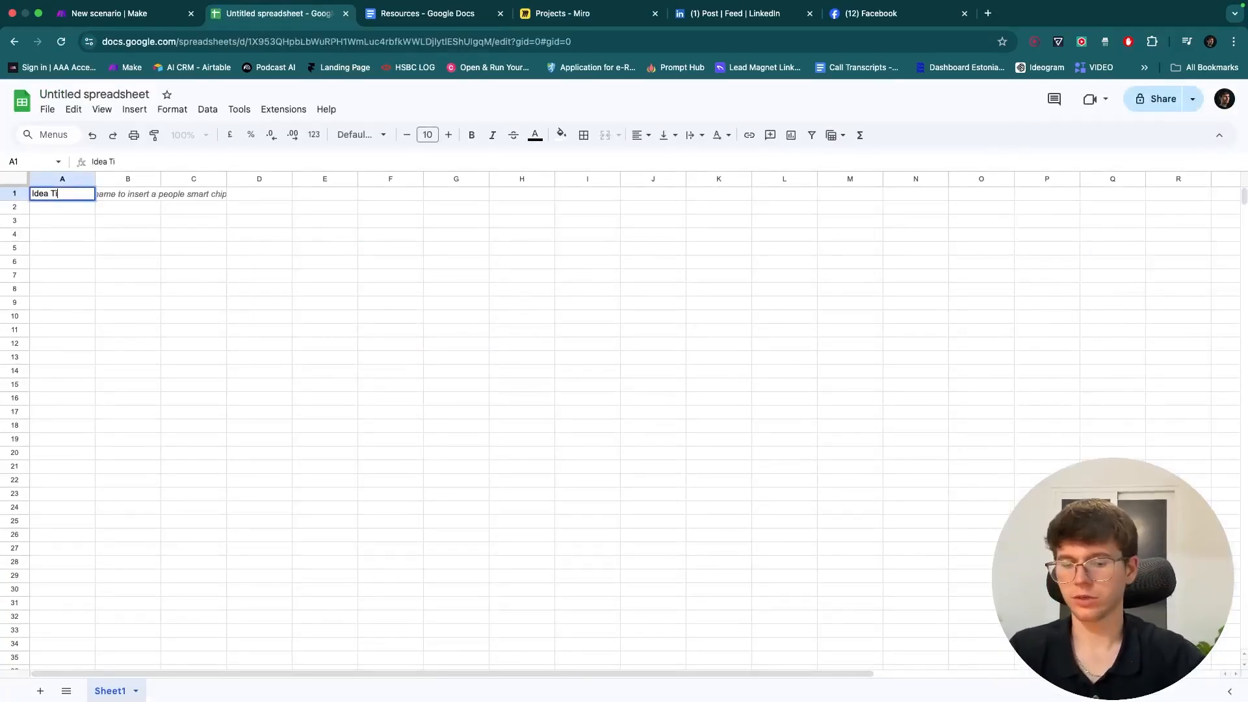
text(Topic)
click(81, 222)
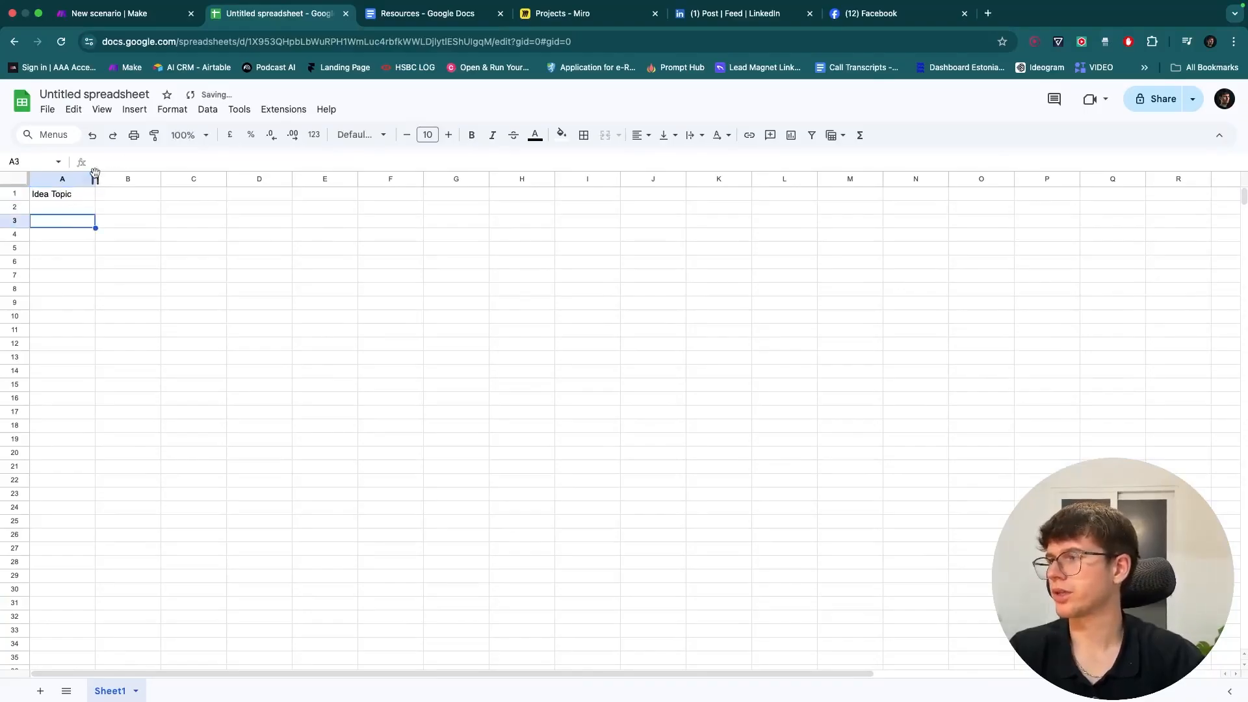
click(95, 174)
drag(95, 174, 136, 175)
- Enter 'Content Trigger' in B1 and widen column B to fit it
click(166, 189)
text(Generat e)
key(BackSpace)
key(BackSpace)
text(e)
key(BackSpace)
key(BackSpace)
key(BackSpace)
key(BackSpace)
key(BackSpace)
key(BackSpace)
key(BackSpace)
key(BackSpace)
text(Content )
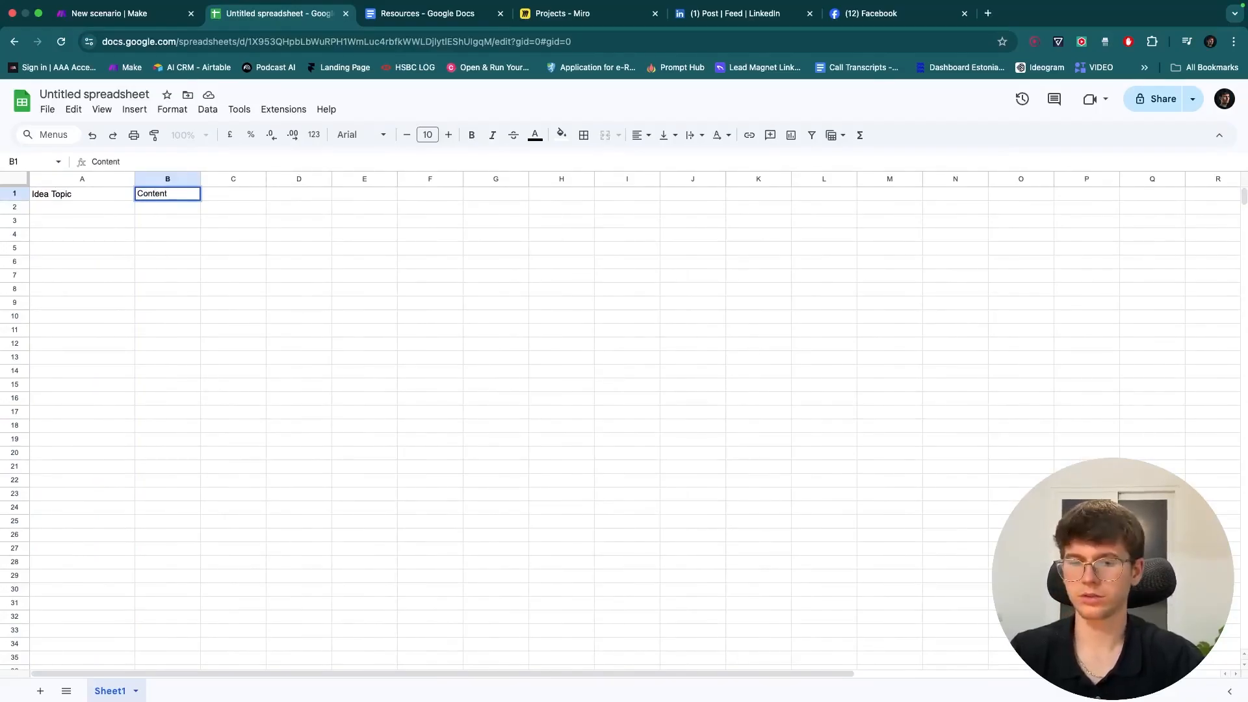
text(Trigger)
key(Return)
click(168, 179)
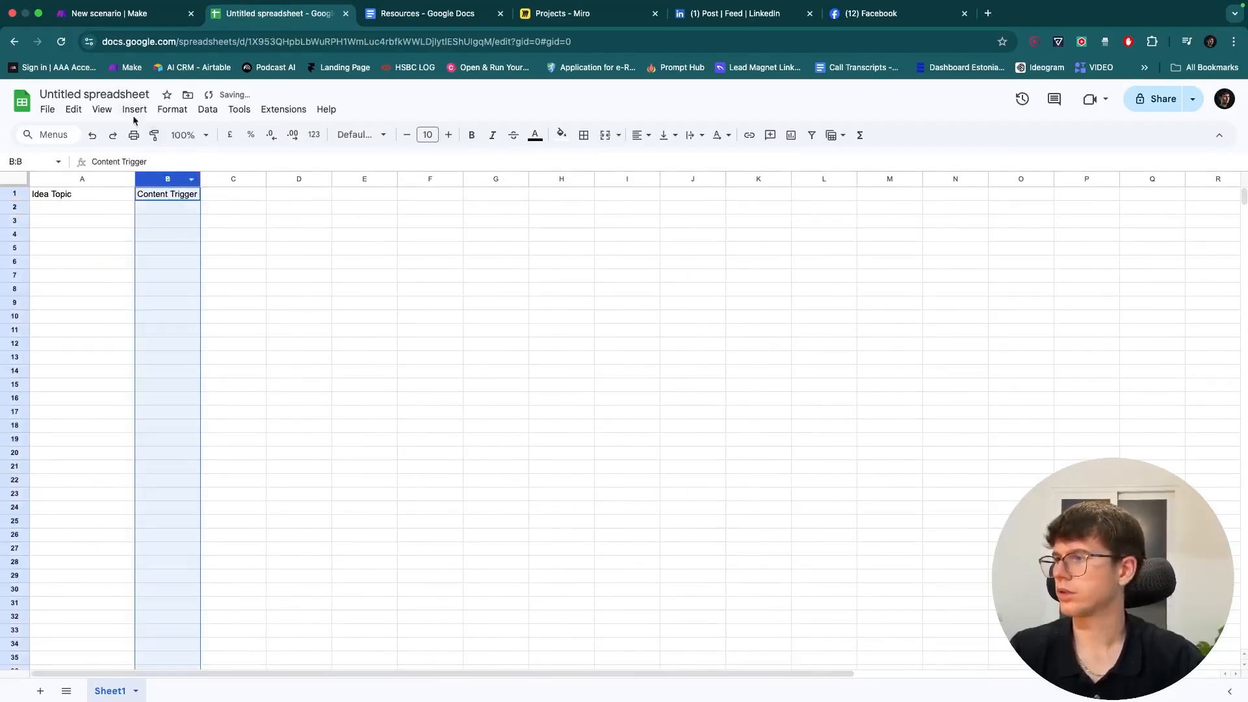
click(130, 110)
click(56, 279)
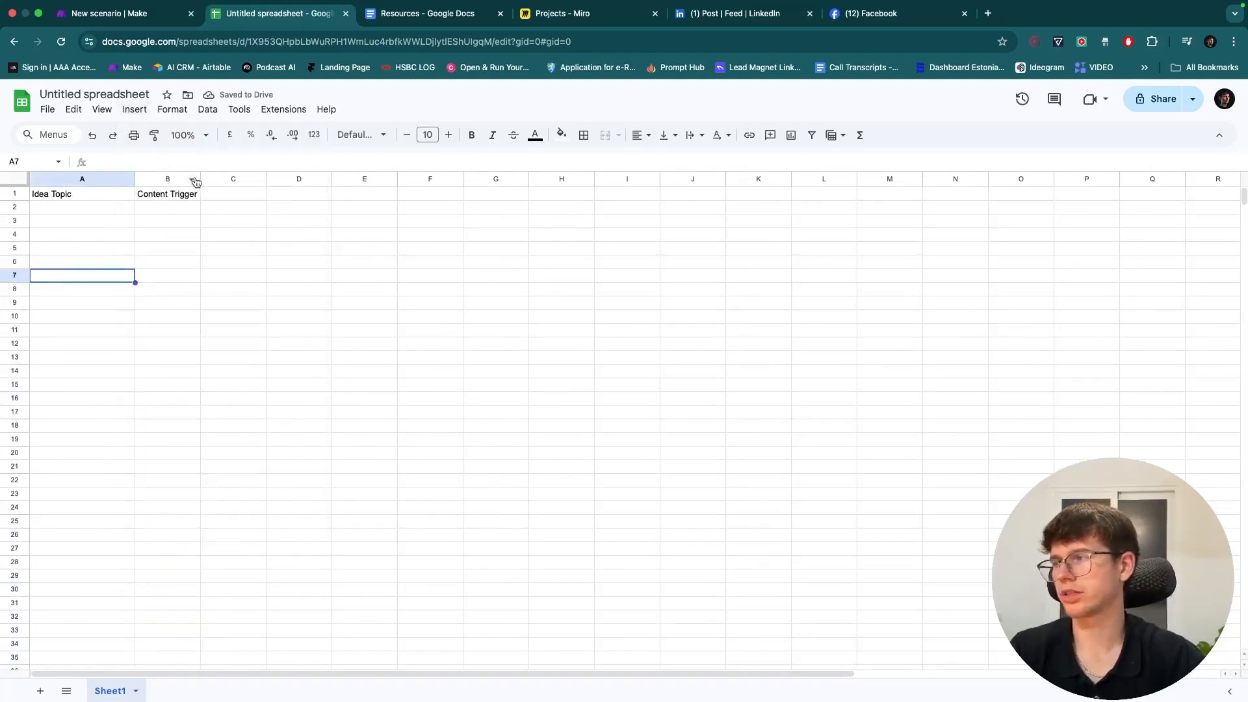
drag(201, 179, 236, 179)
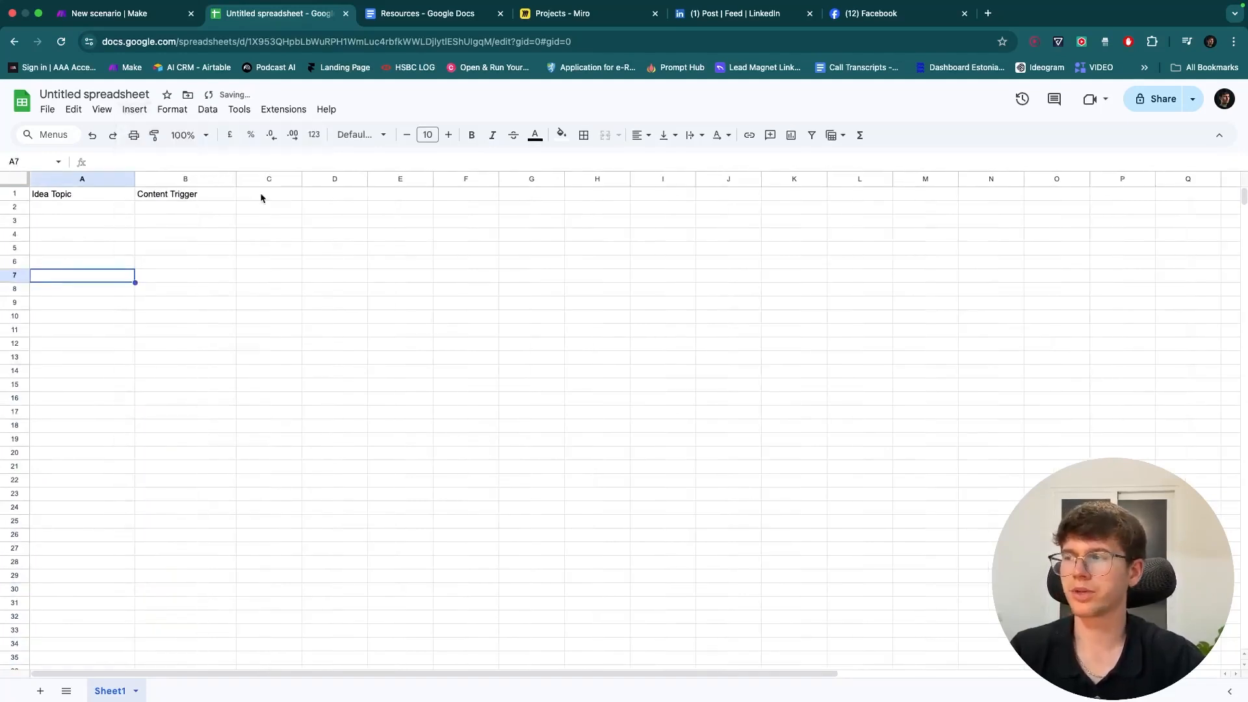
- Enter 'Facebook post', 'LinkedIn Post', 'Image URL' and 'Post Trigger' in C1:F1, then resize columns A and B
click(261, 195)
text(Facebook)
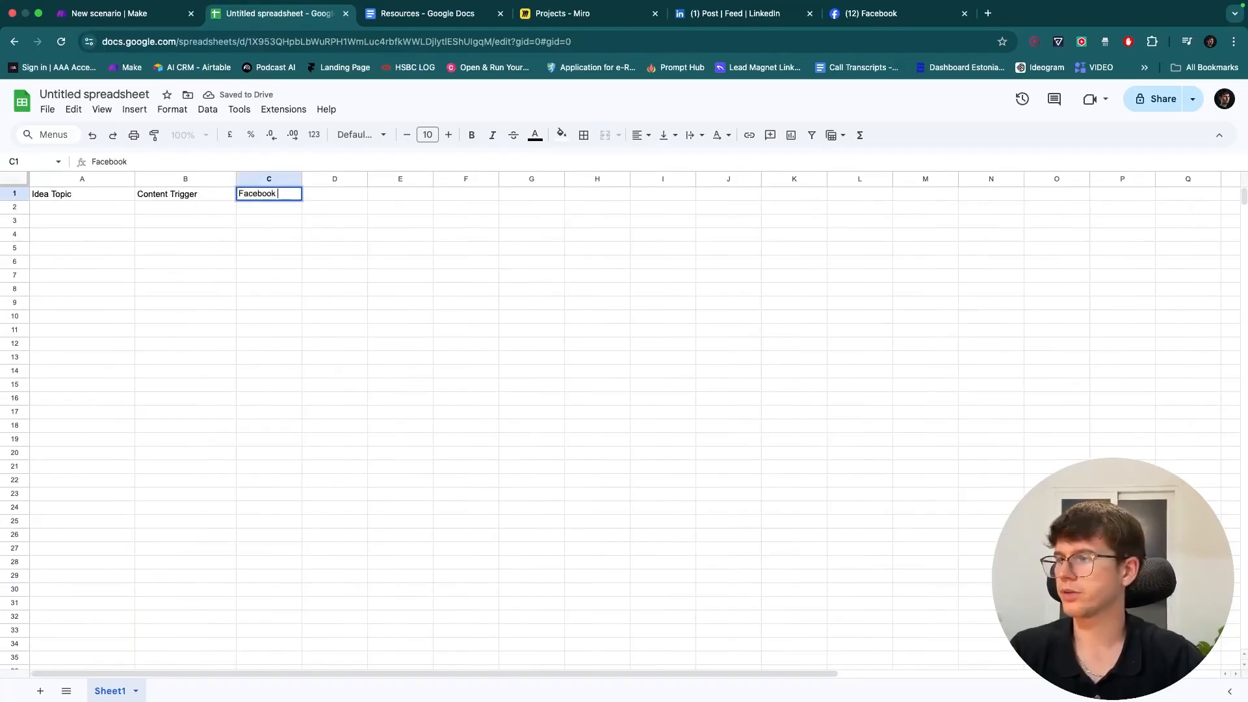
text( post)
key(super+equal)
key(super+equal)
key(super+equal)
key(super+equal)
key(super+equal)
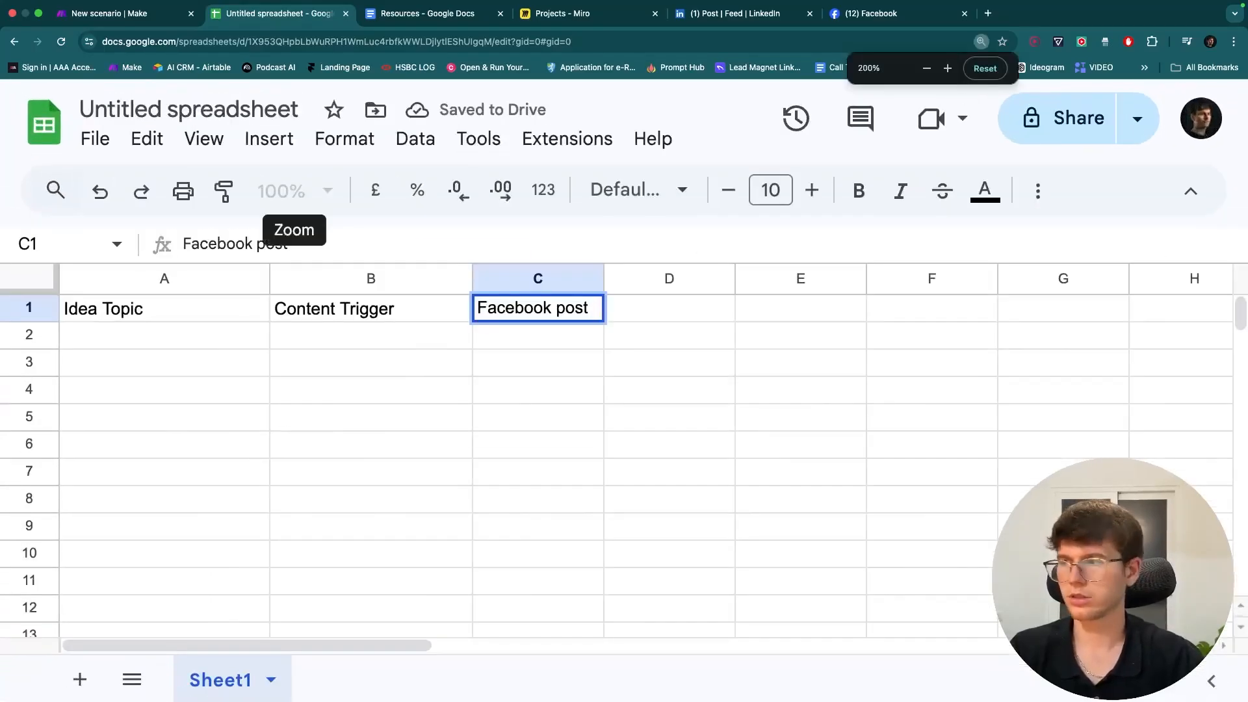
click(623, 319)
text(LinkedIn Post)
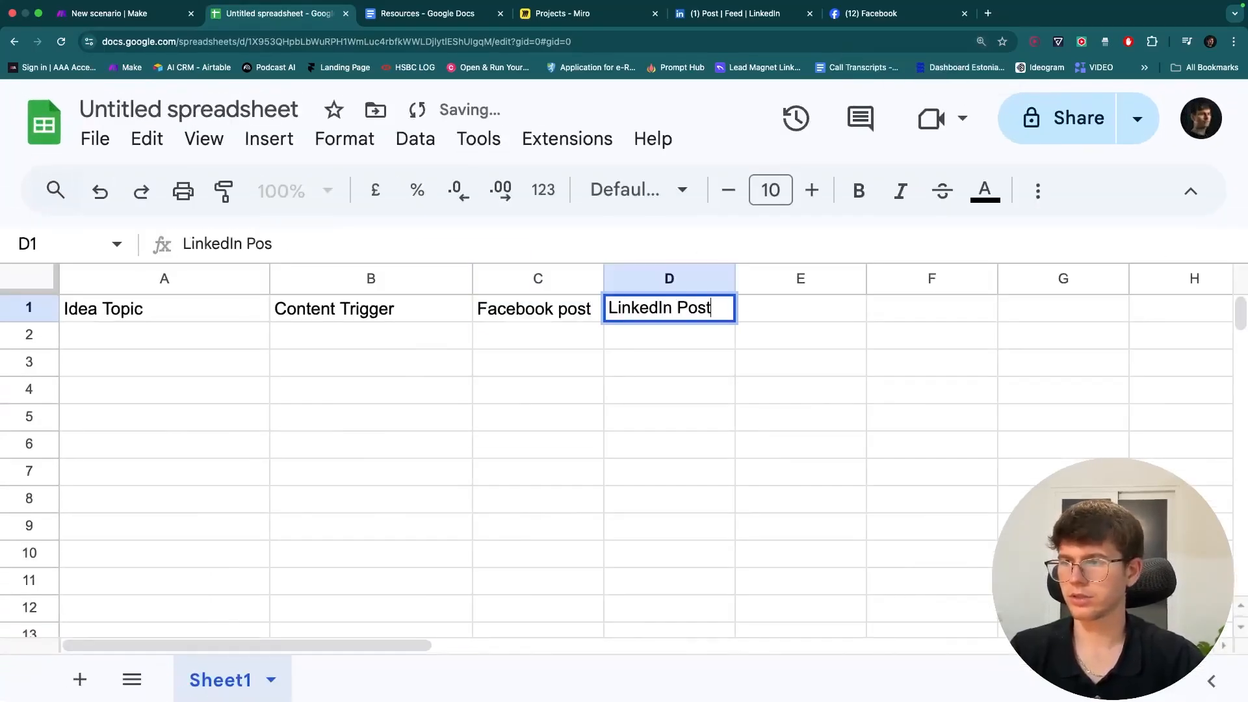
click(811, 315)
text(IMage U)
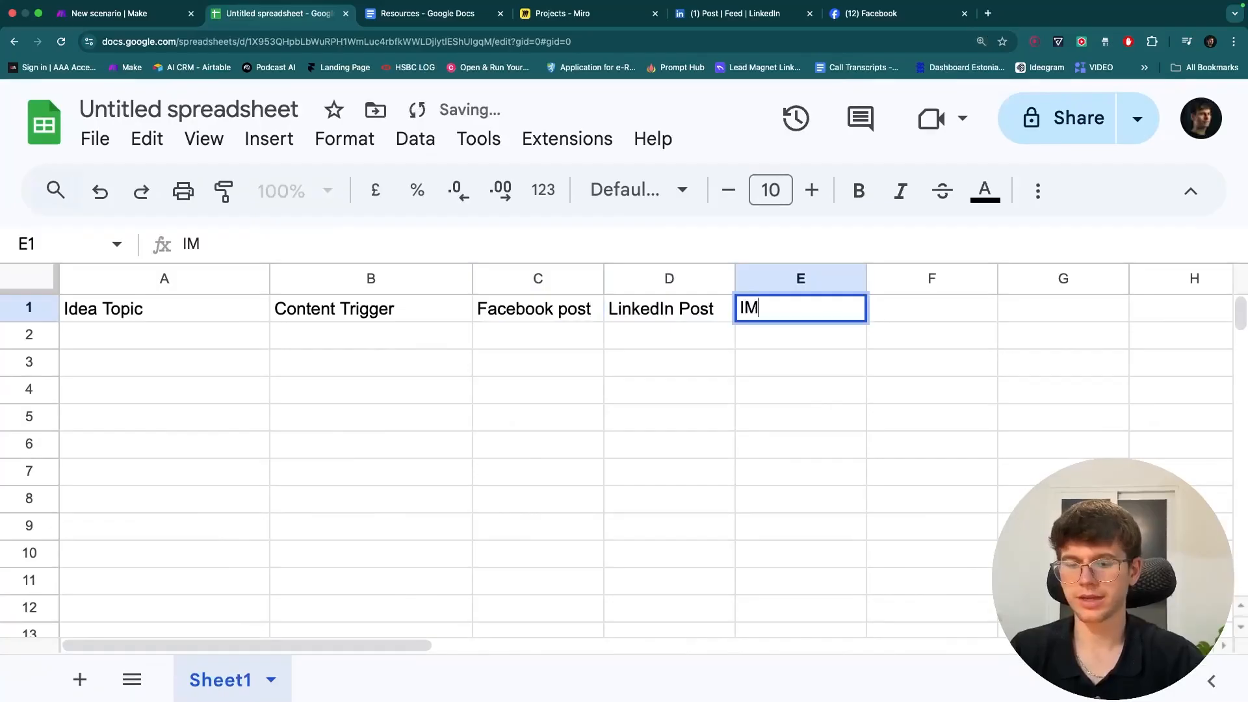
key(BackSpace)
key(BackSpace)
key(BackSpace)
key(BackSpace)
key(BackSpace)
key(BackSpace)
text(mage URL)
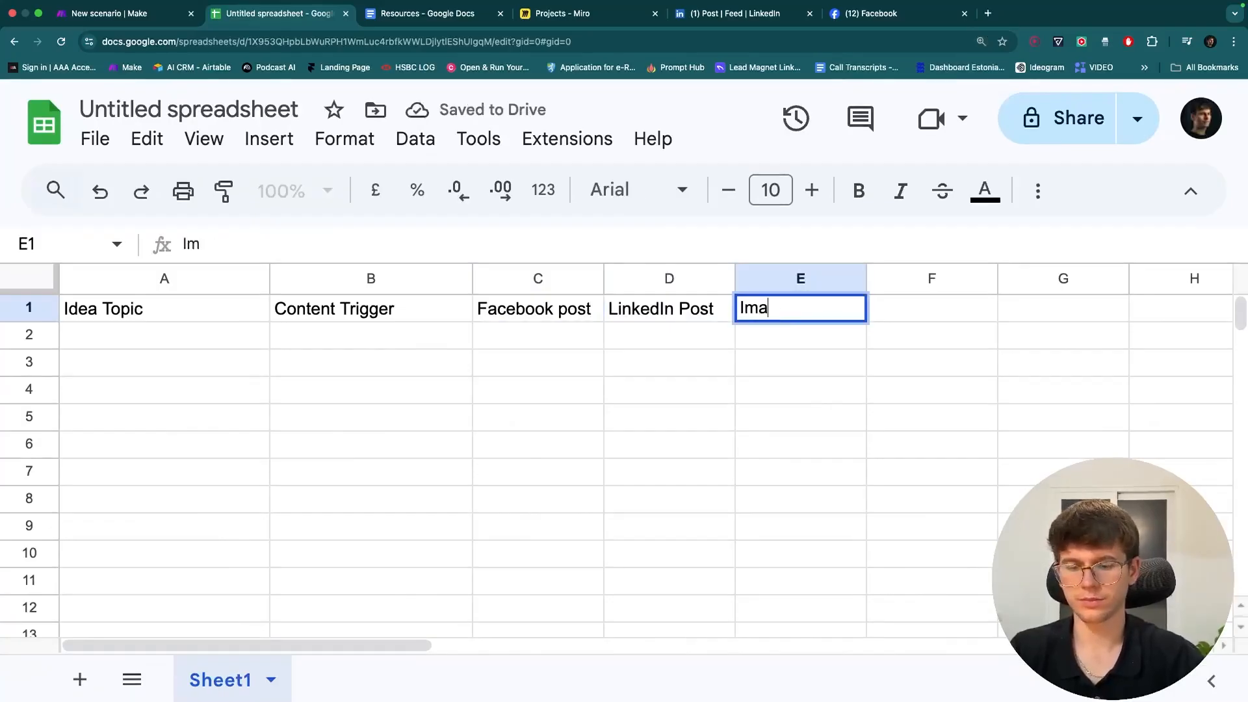
click(960, 323)
text(Post Trigger)
click(943, 387)
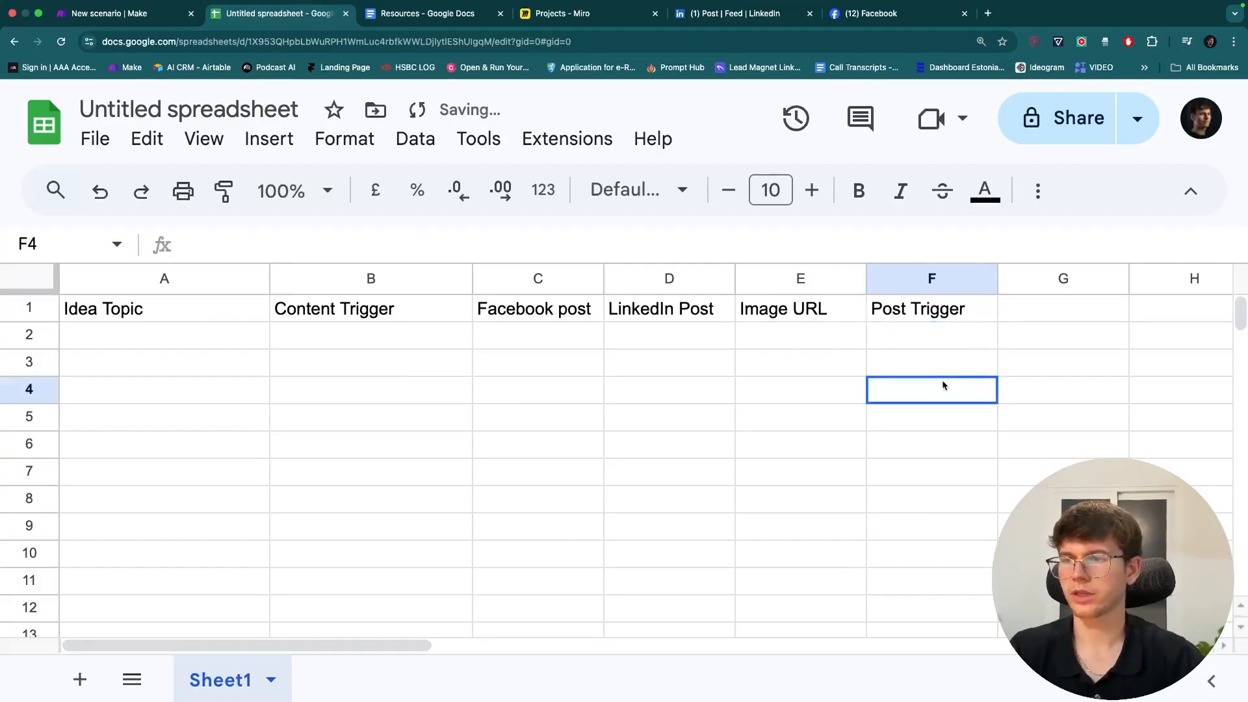
drag(273, 280, 241, 280)
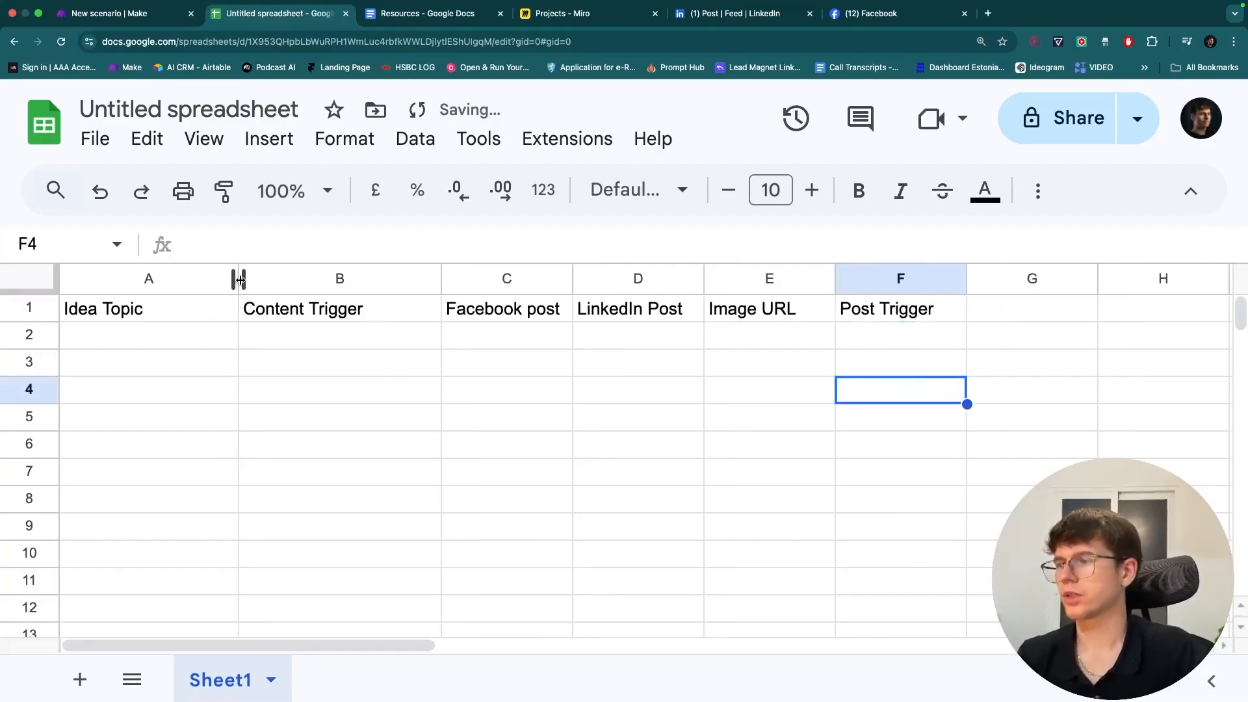
drag(441, 279, 408, 280)
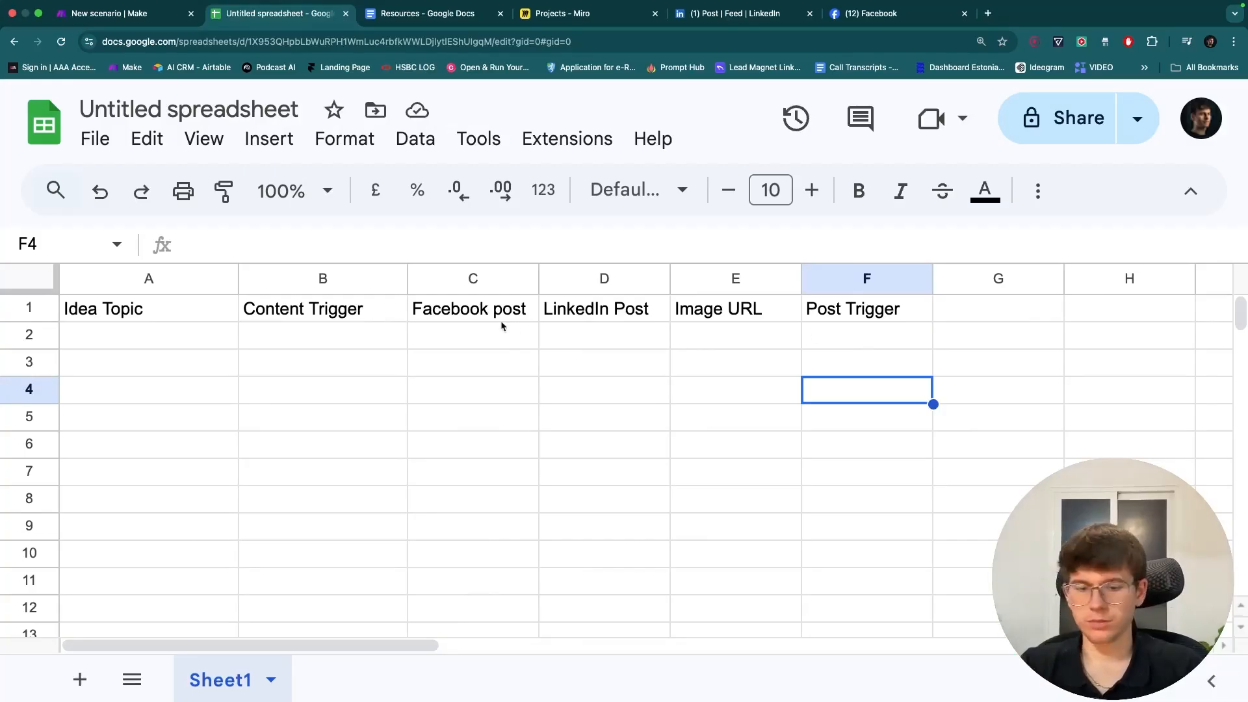
- Make the header row bold with white text on a dark teal fill
key(super+minus)
key(super+minus)
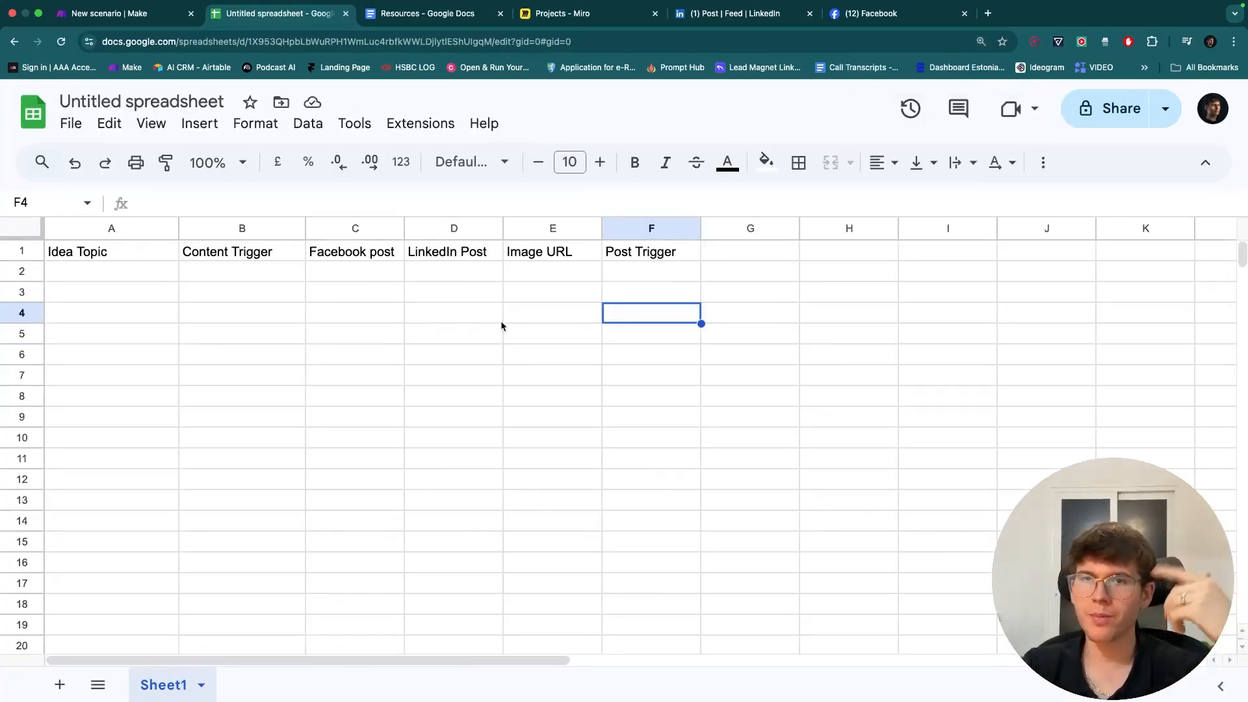
drag(349, 267, 509, 269)
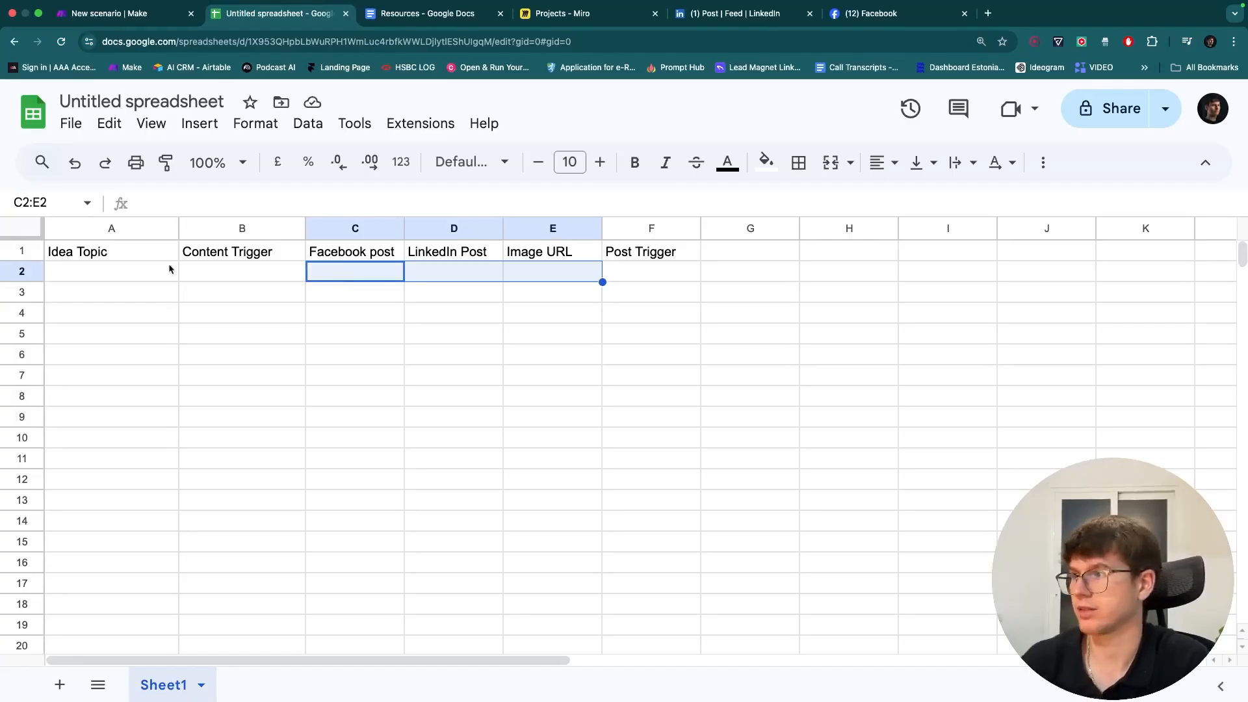
click(21, 250)
key(ctrl+b)
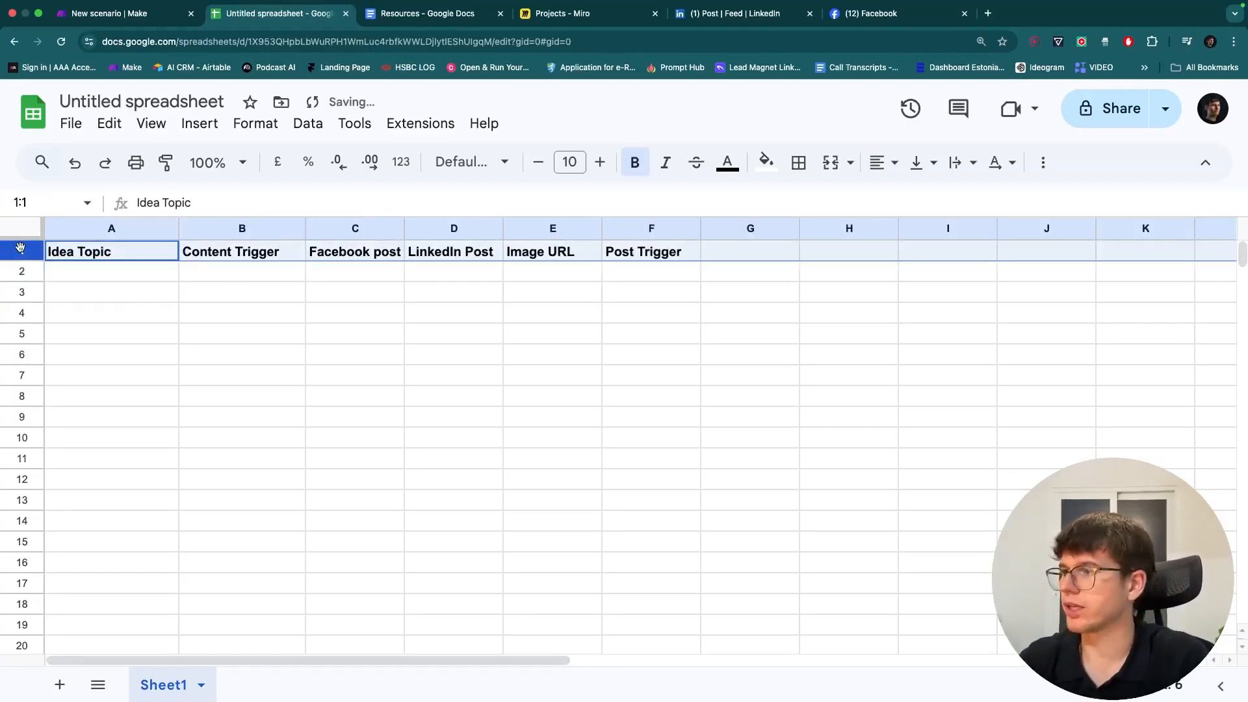
click(765, 162)
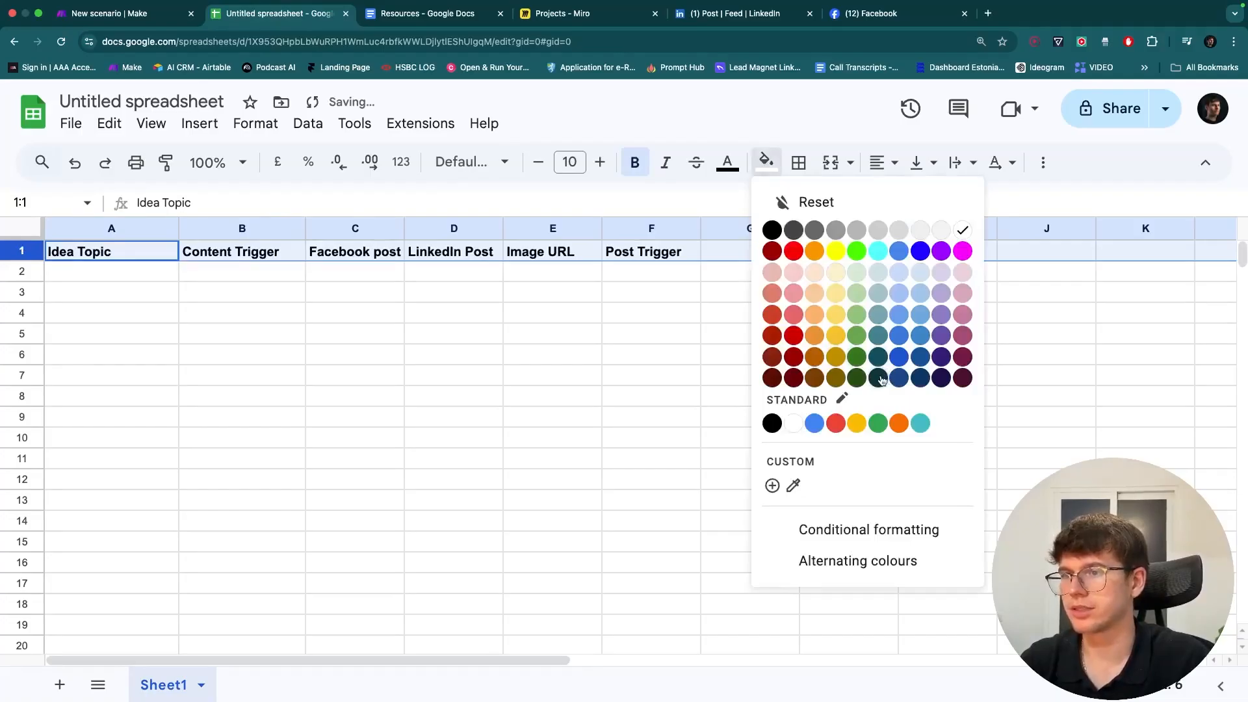
click(880, 397)
click(728, 162)
click(923, 228)
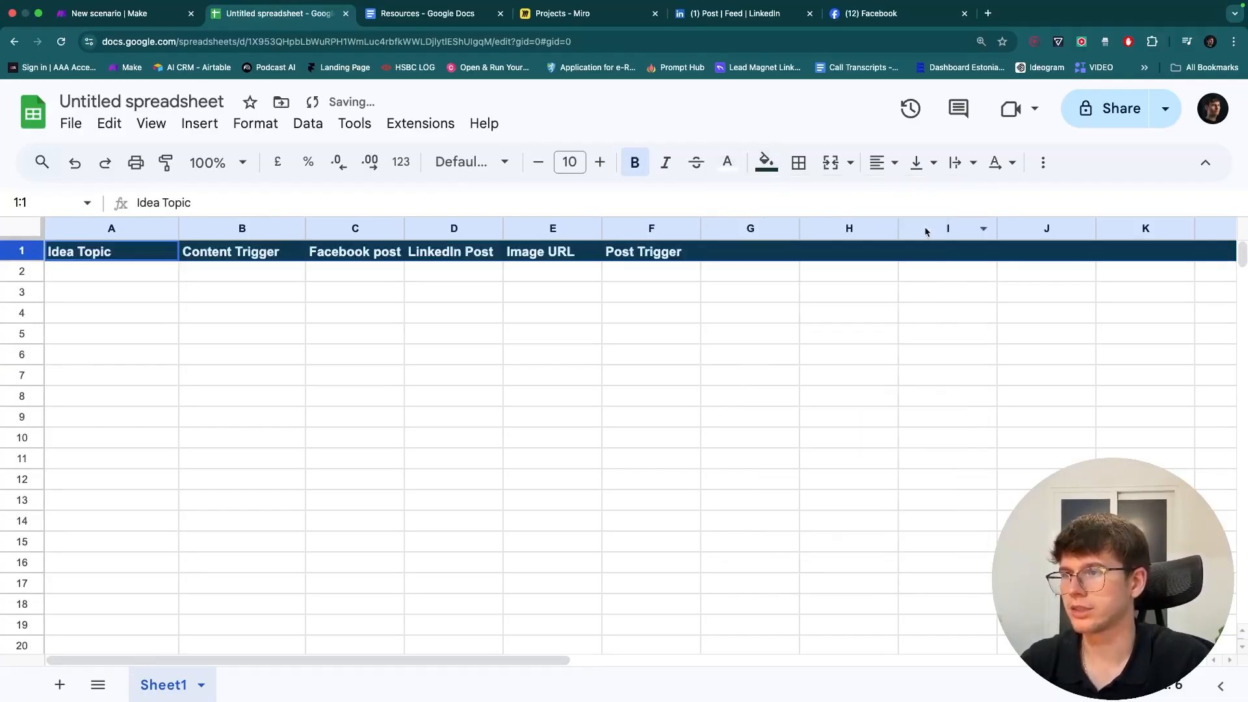
click(532, 291)
- Widen the LinkedIn Post and Facebook post columns
drag(504, 228, 535, 227)
drag(405, 225, 448, 227)
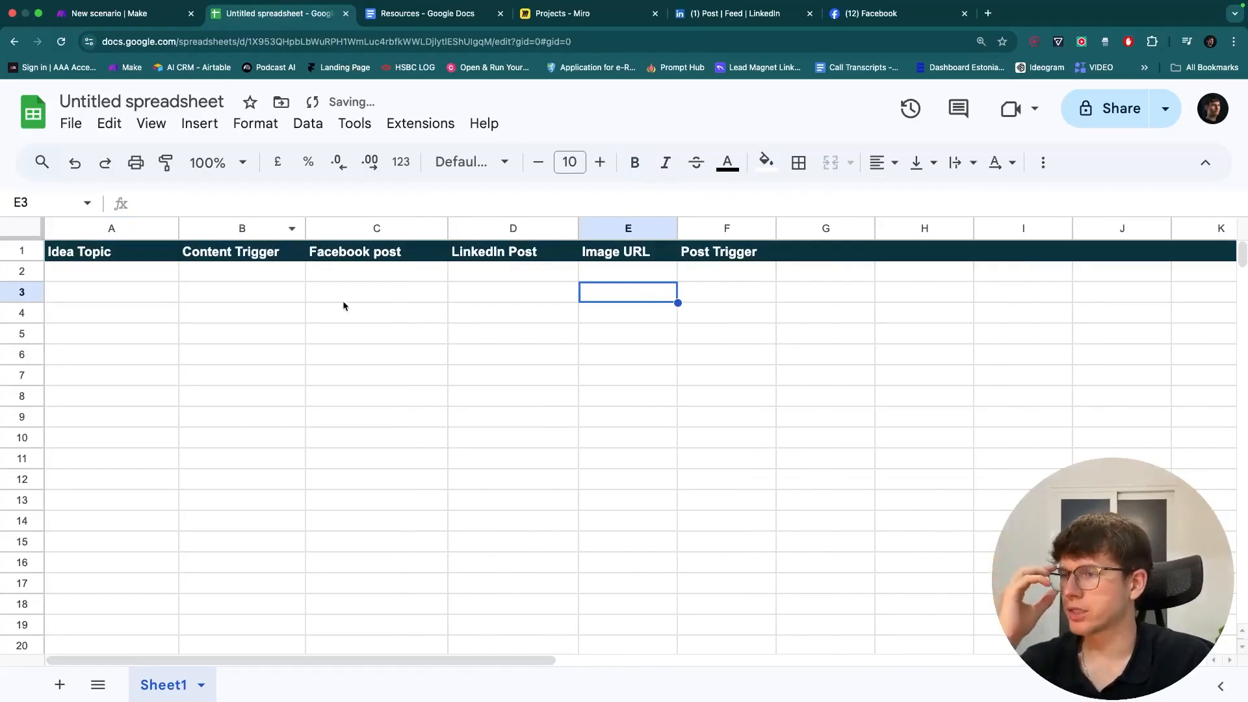
click(240, 225)
- Add a column B dropdown with Generate Content in yellow and Done in green
click(198, 125)
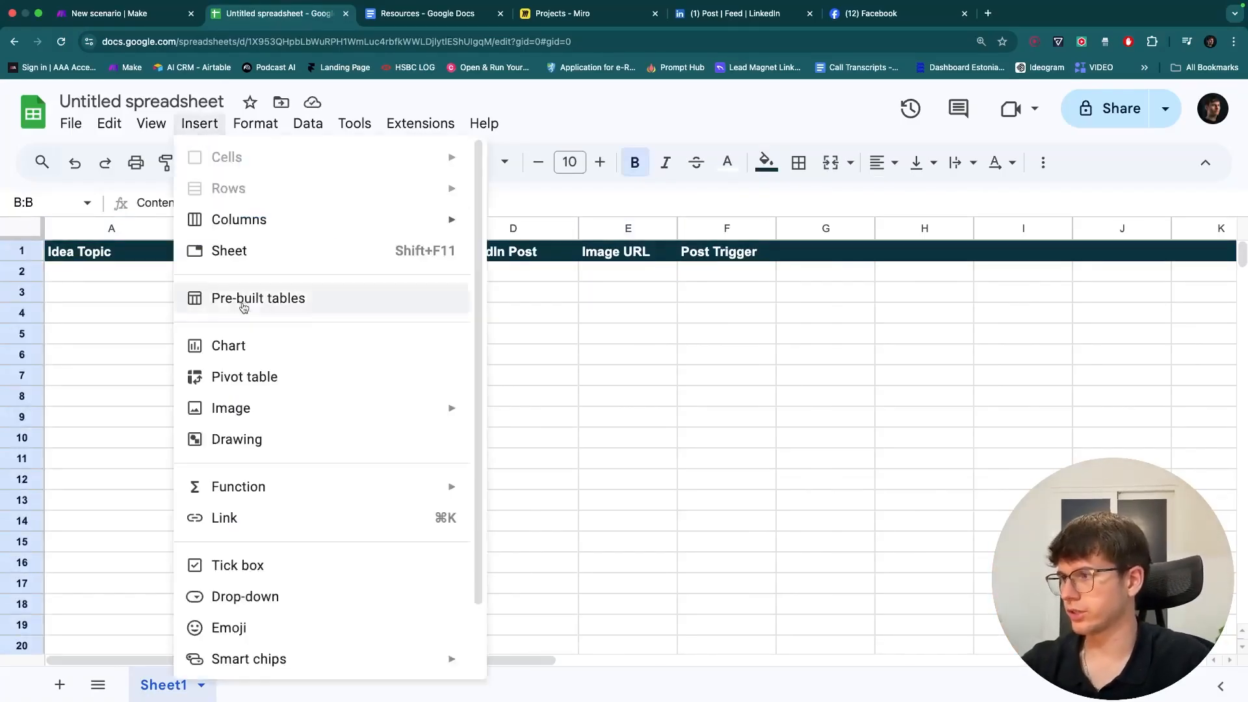
click(256, 595)
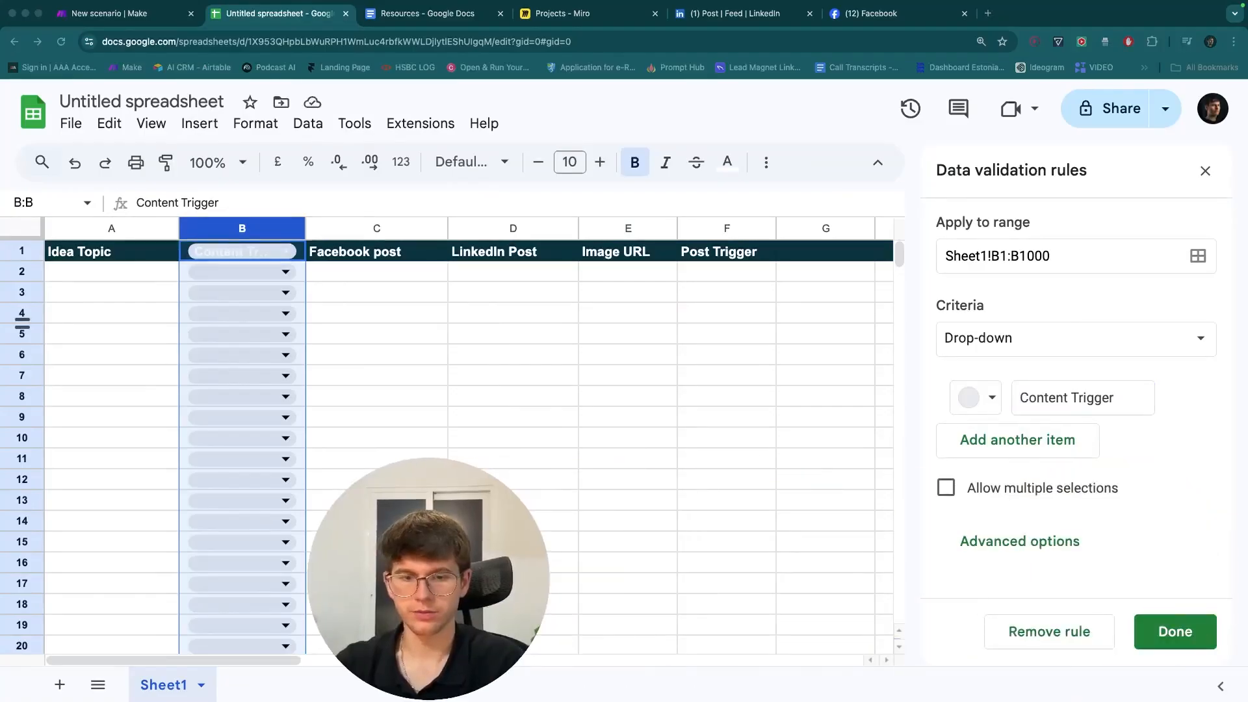
triple_click(1071, 395)
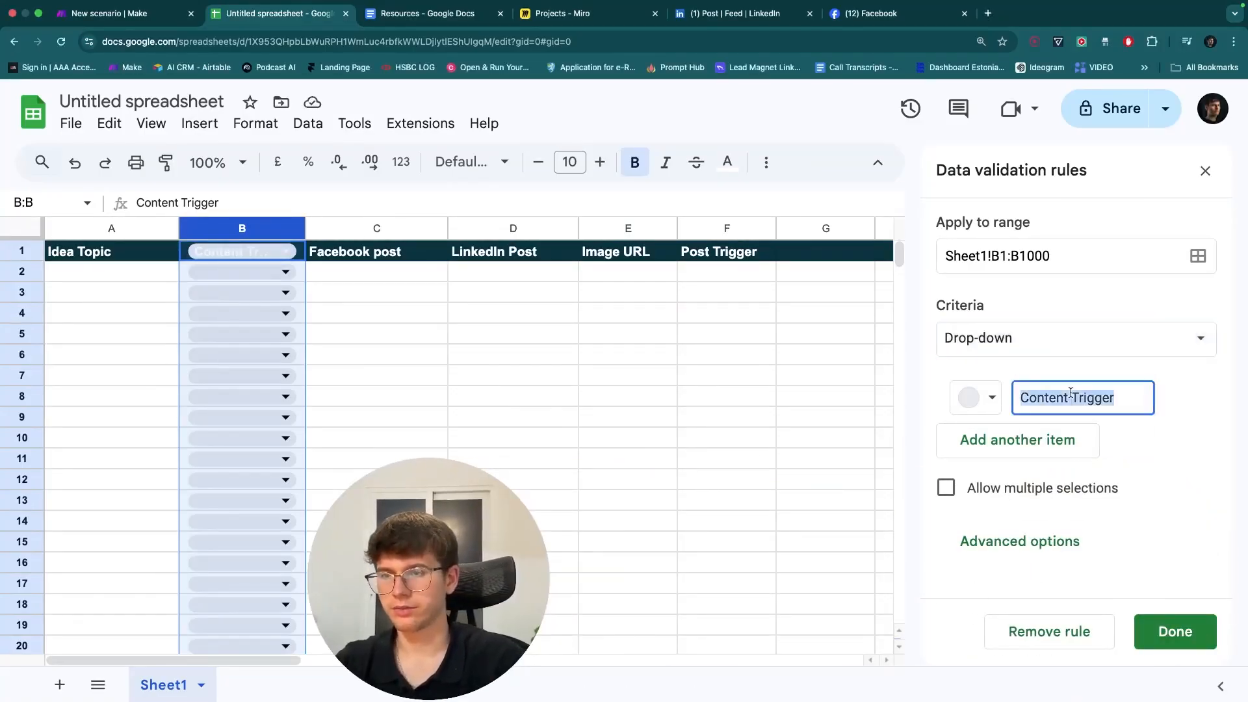
text(Generate Content)
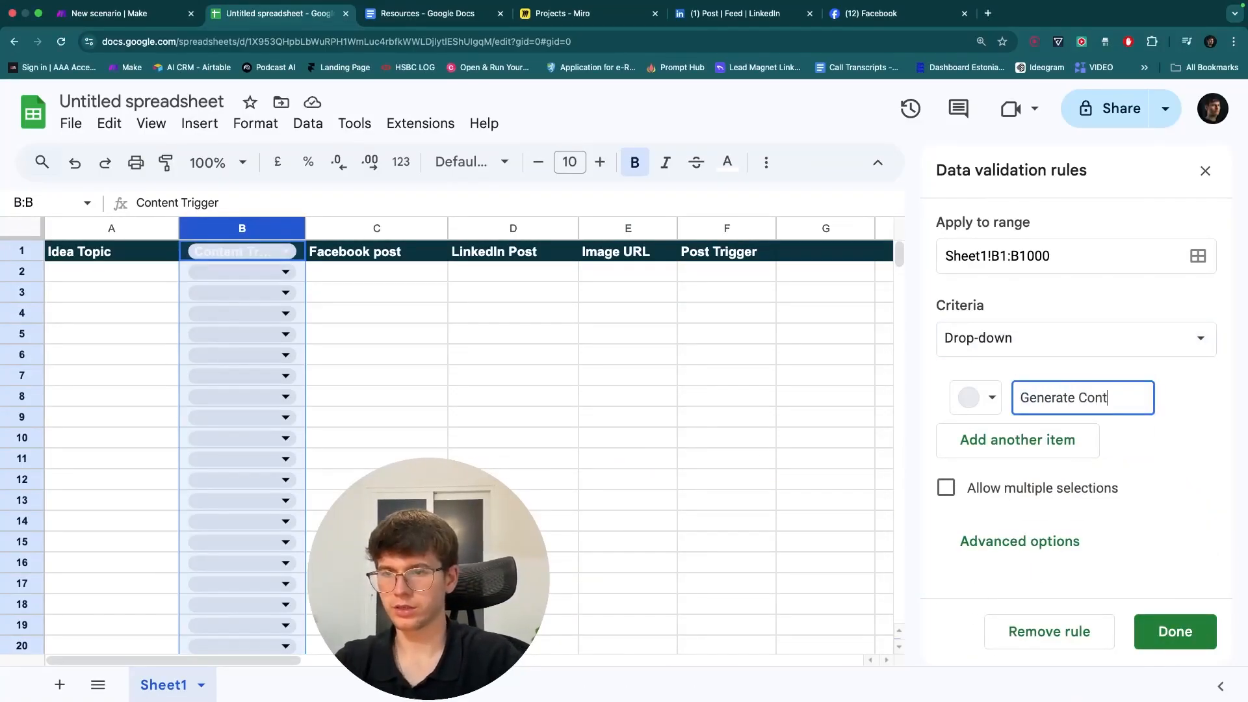
click(981, 397)
click(1109, 464)
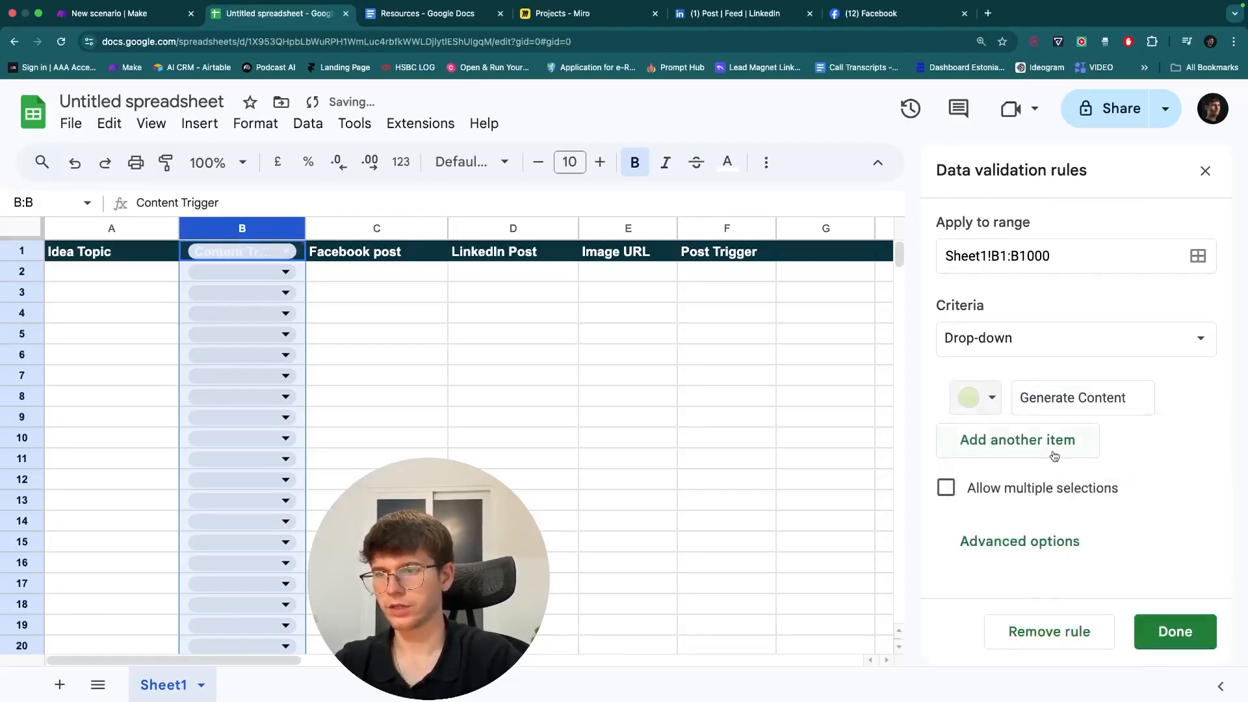
click(1066, 442)
text(Done)
click(981, 397)
click(1077, 465)
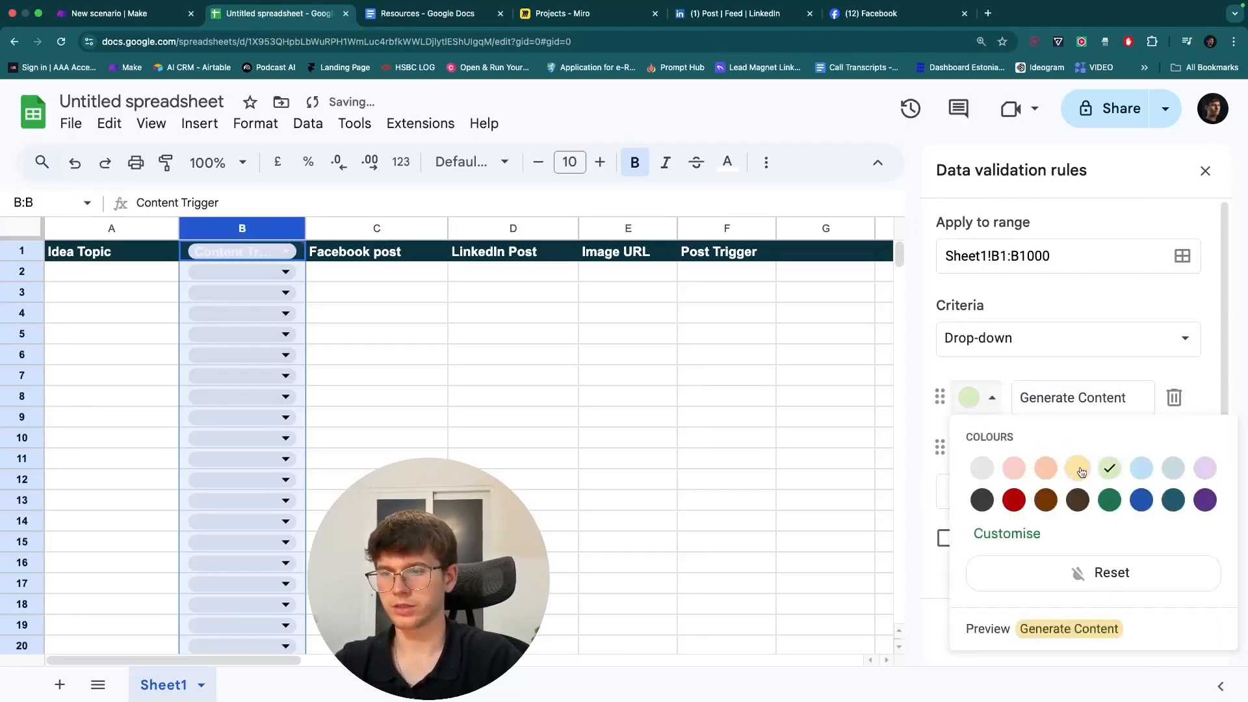
click(980, 455)
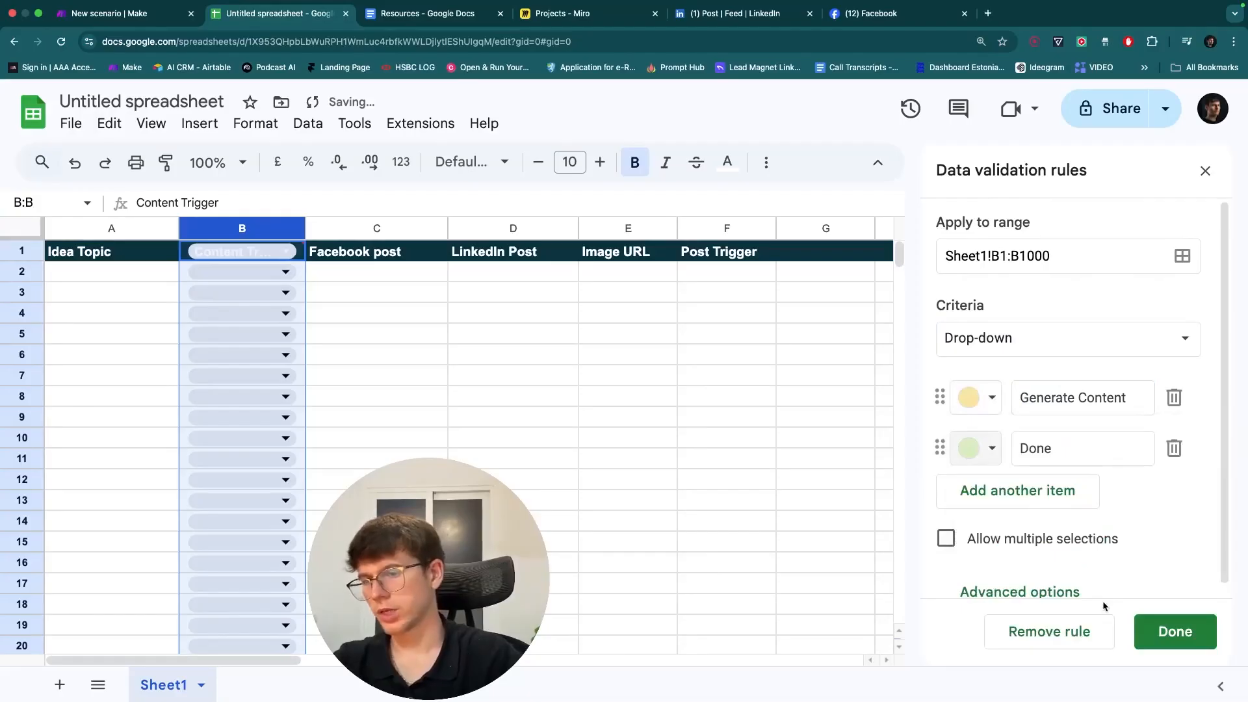
click(1168, 634)
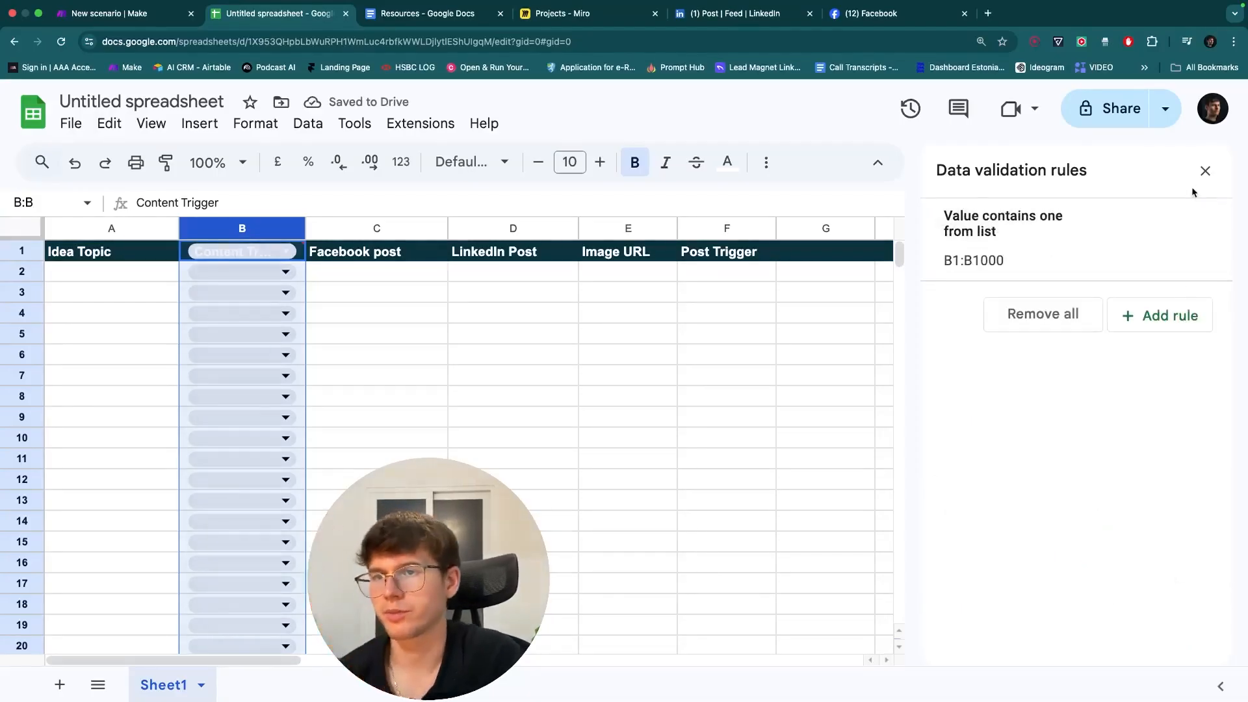
click(1205, 171)
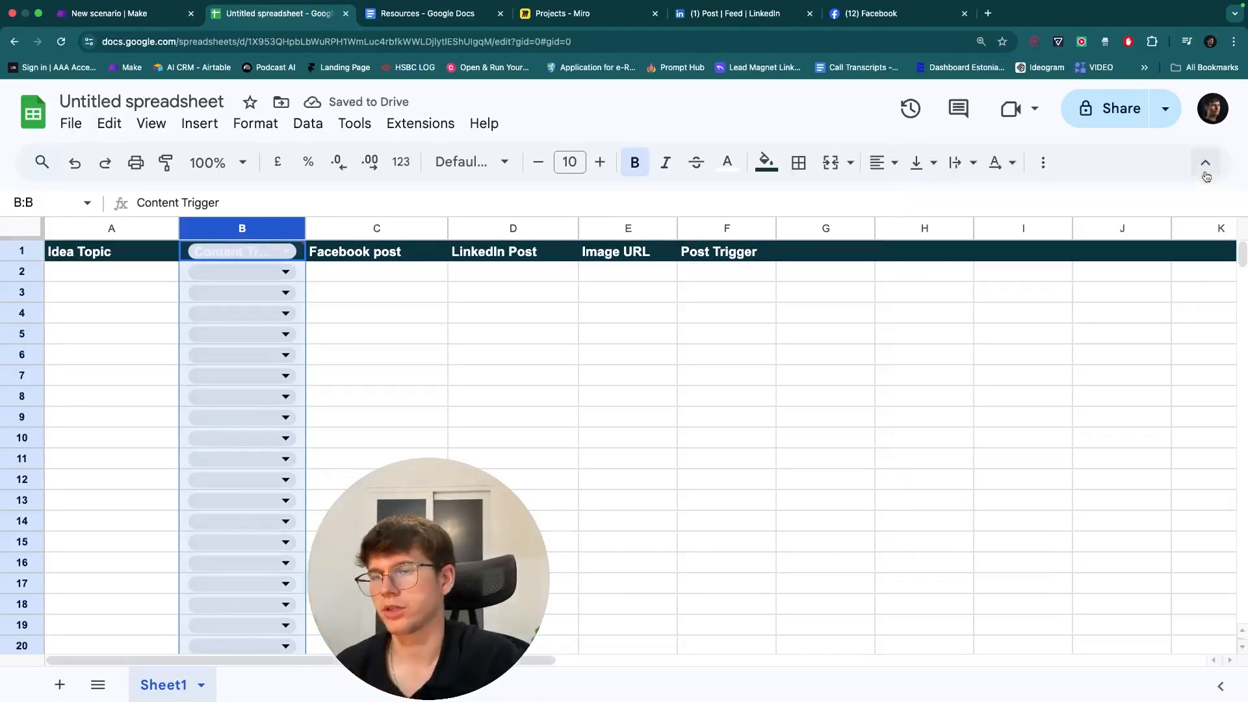
- Change the dropdown rule's range to start at B2, leaving the header plain
click(286, 252)
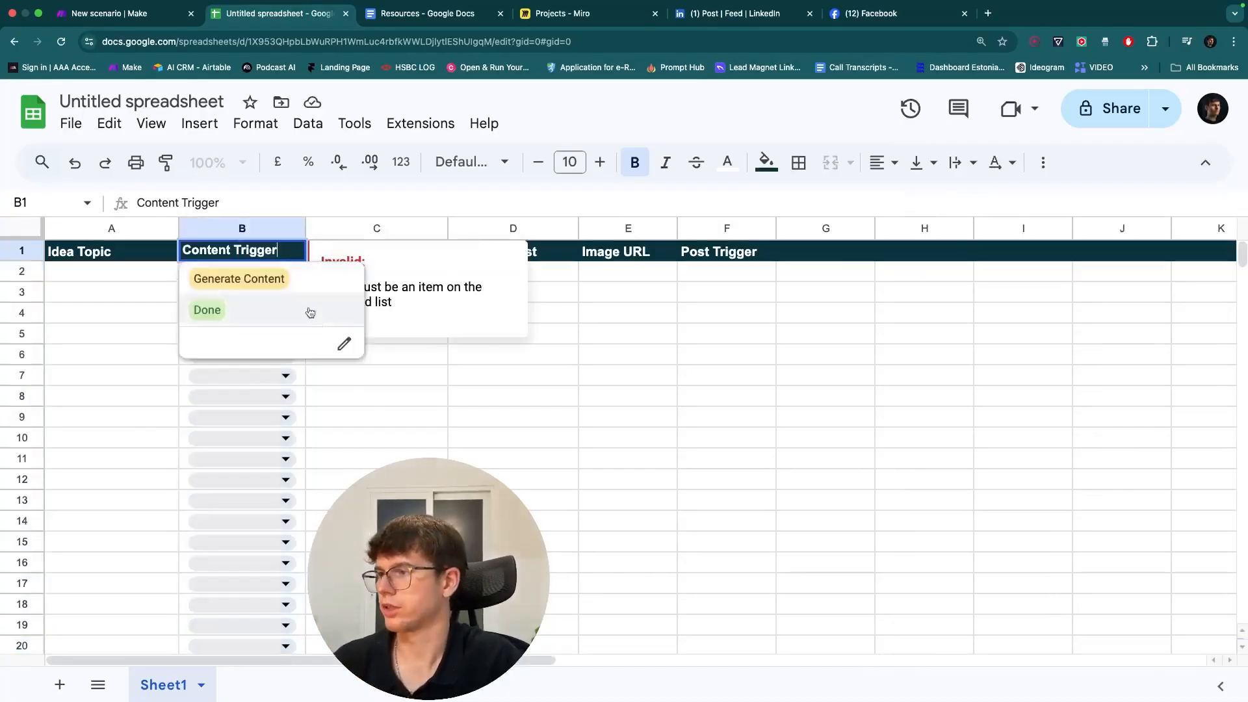
click(346, 342)
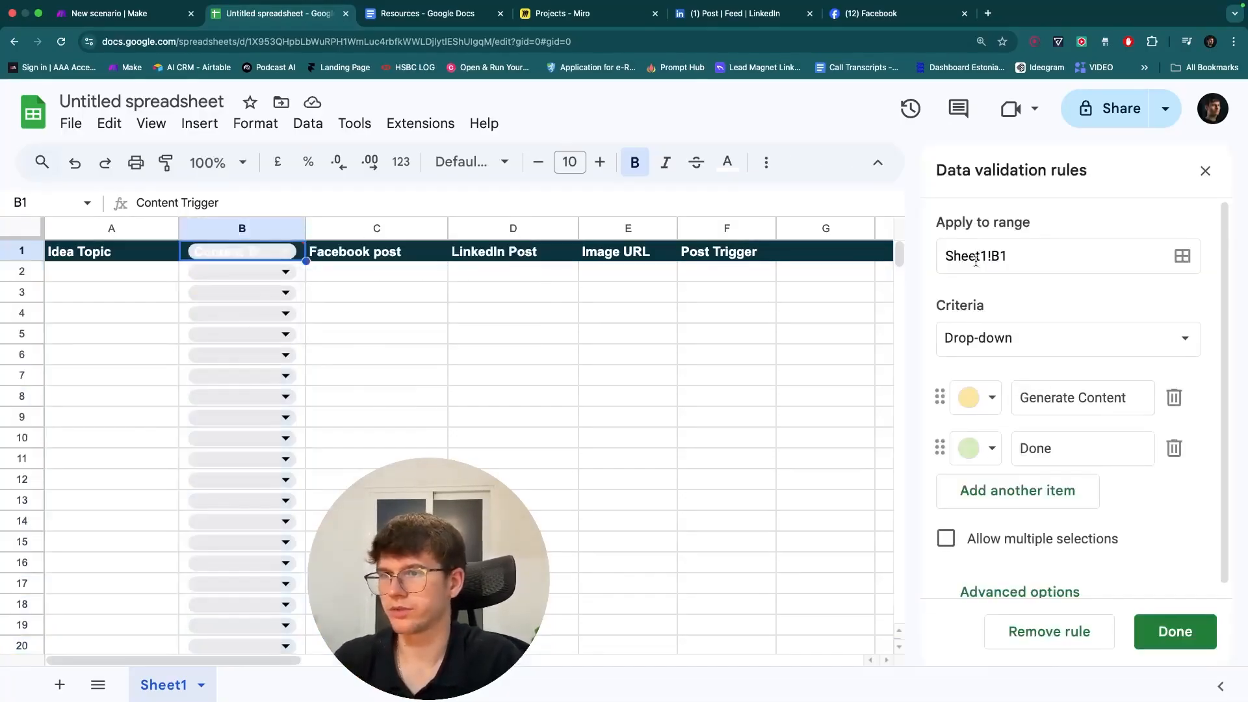
click(1001, 256)
key(BackSpace)
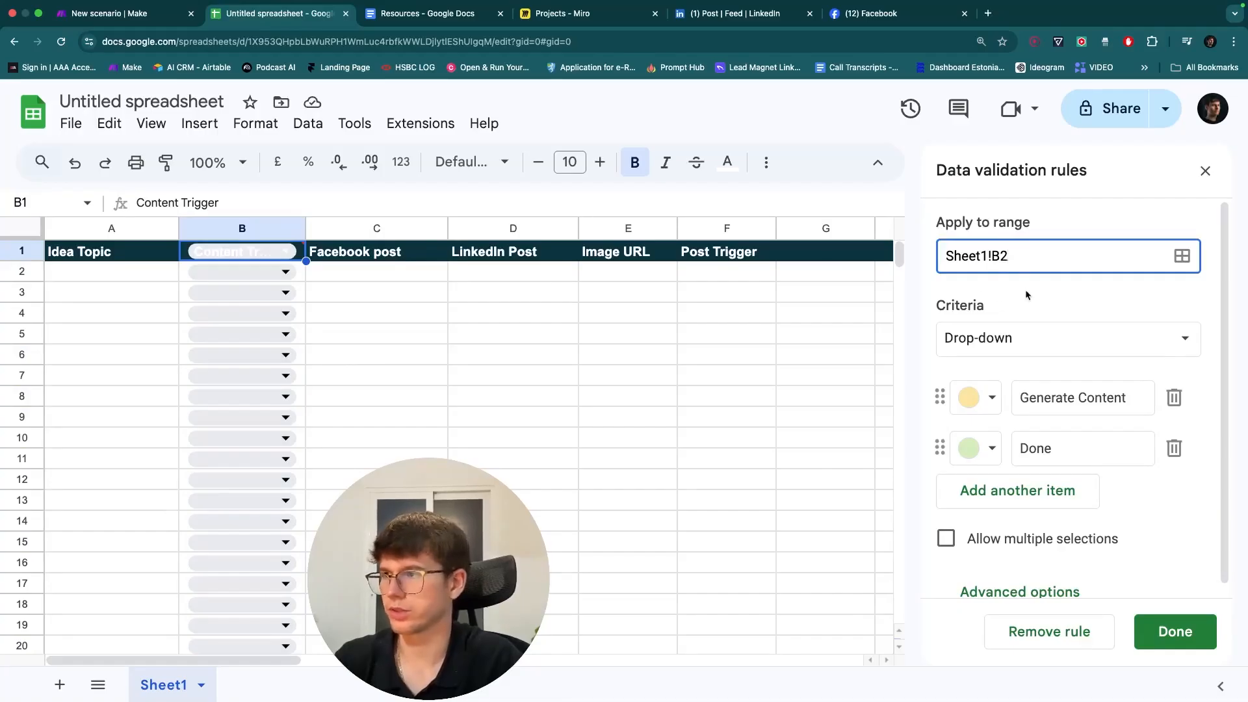
text(2)
key(Return)
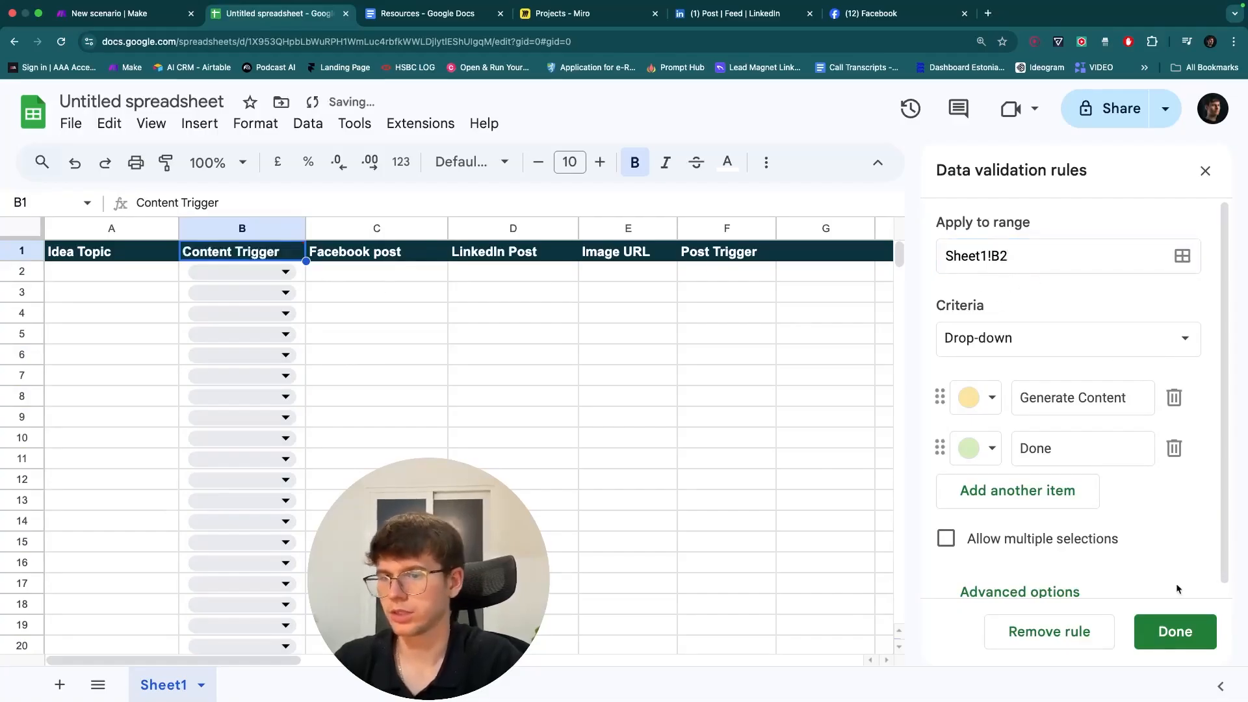
click(1164, 628)
click(1203, 170)
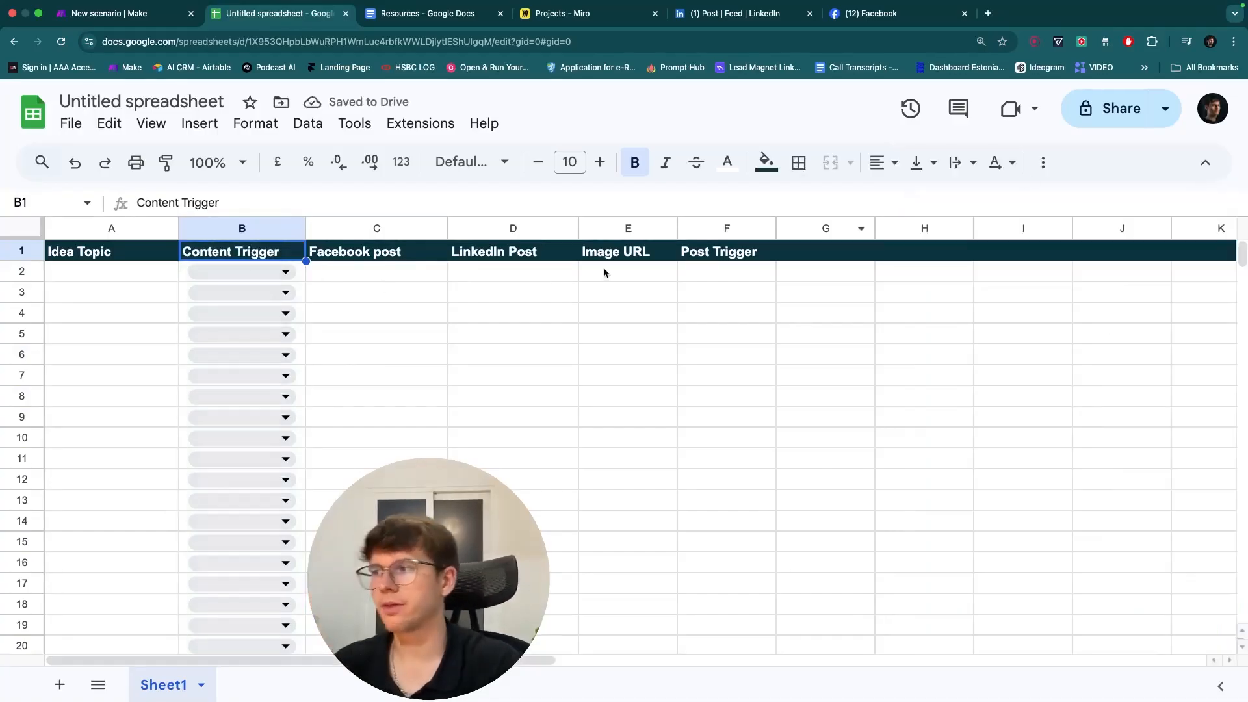
click(263, 273)
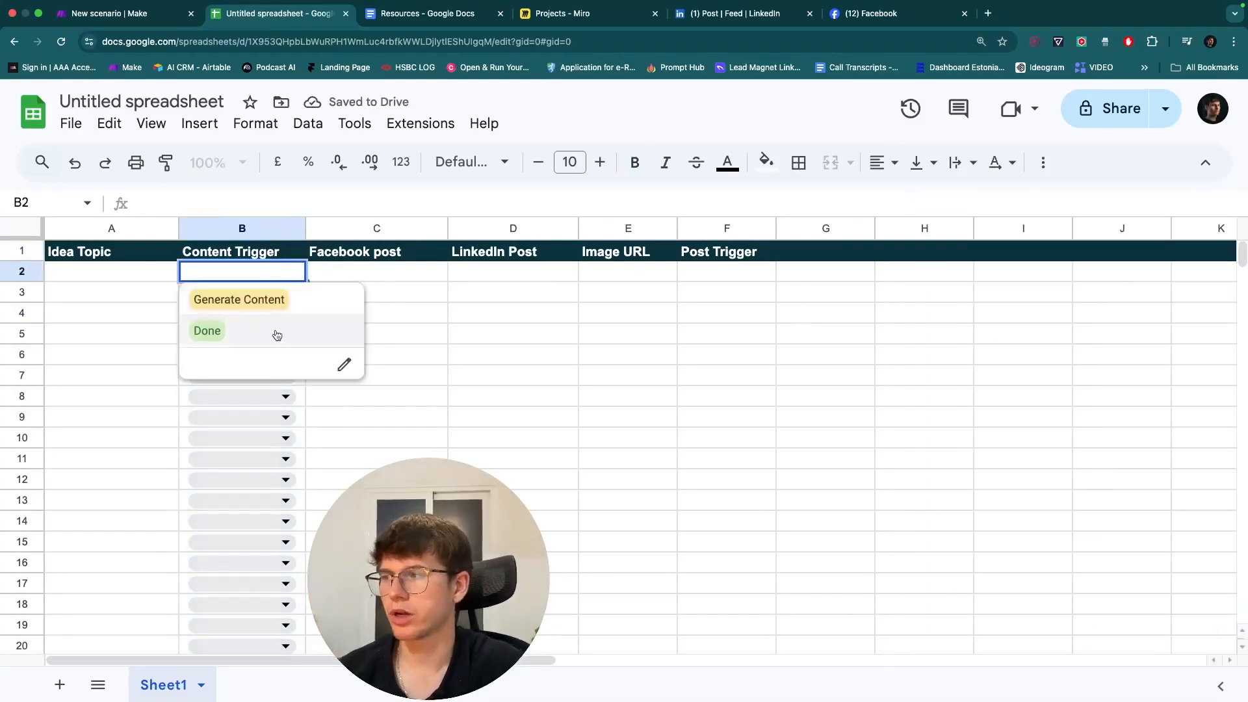
click(423, 297)
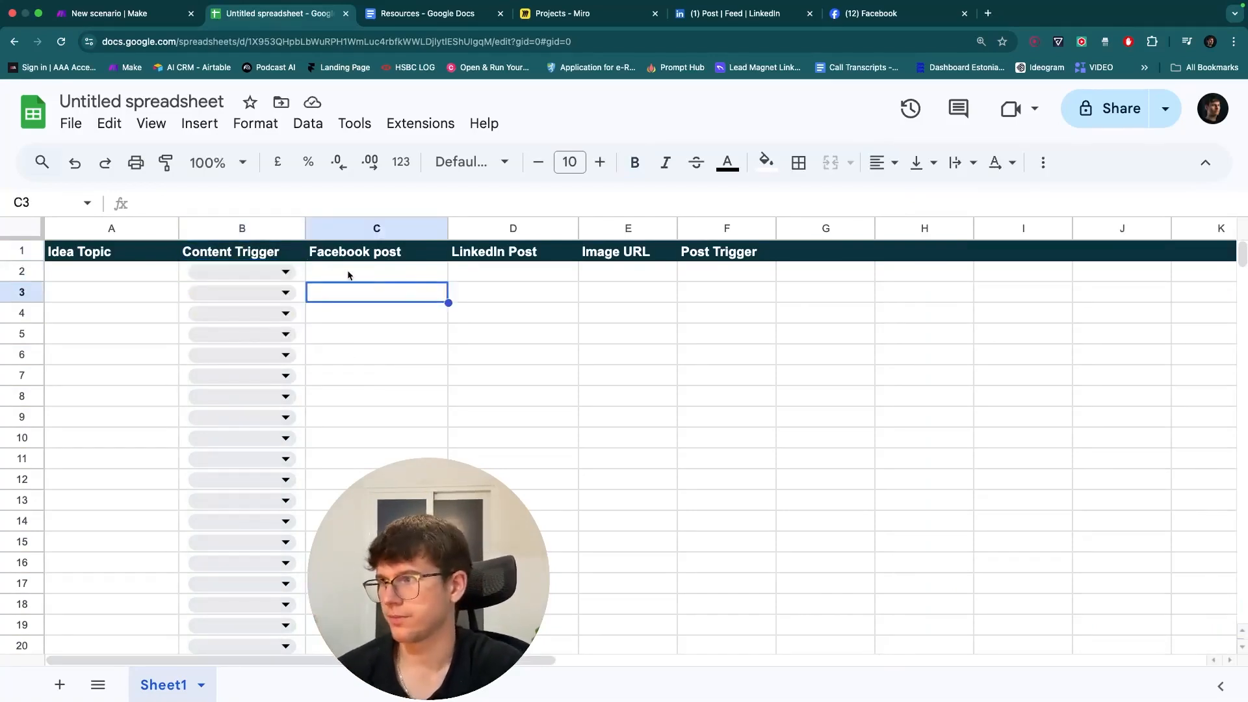
- Start a column F dropdown rule applied to F2:F1000
click(727, 227)
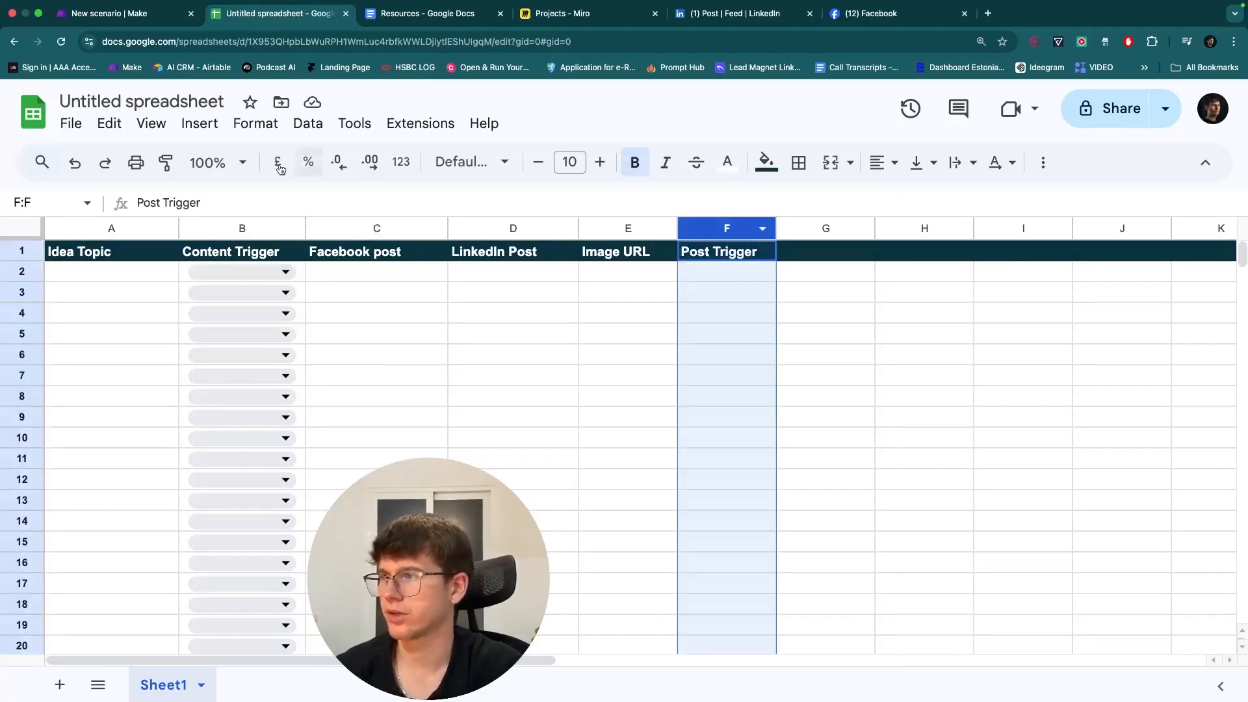
click(199, 123)
click(245, 596)
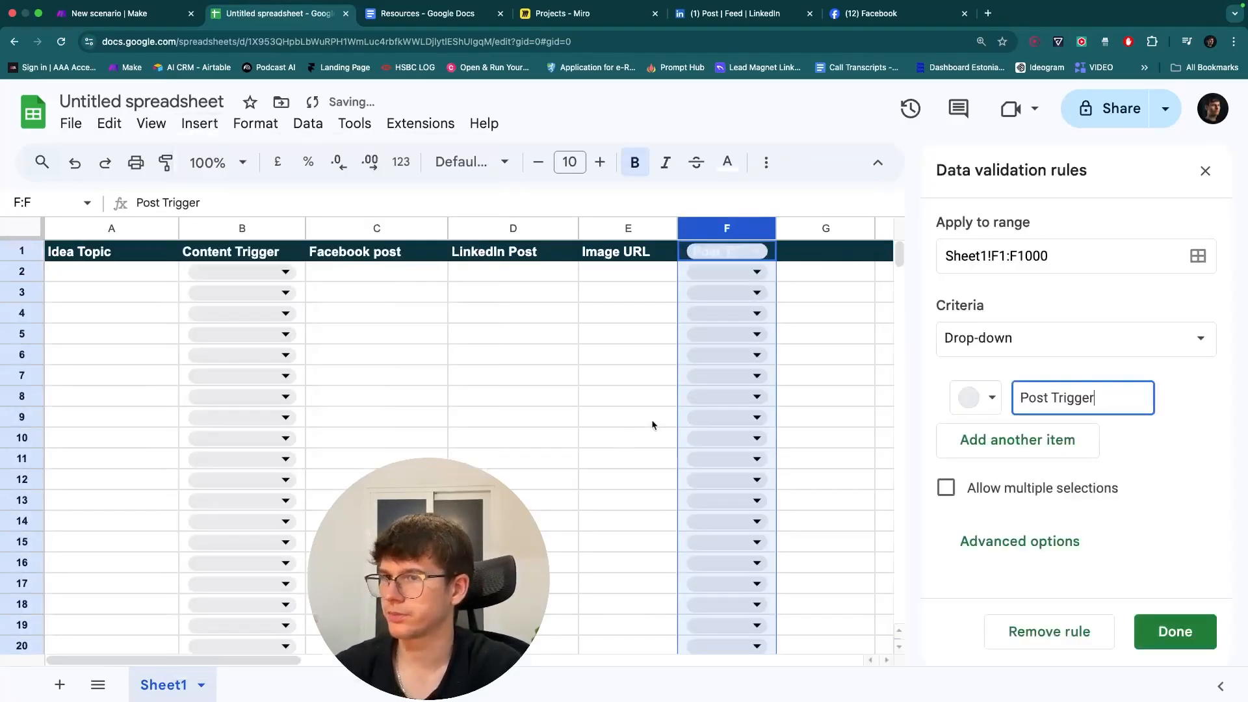
click(1007, 255)
key(BackSpace)
text(2)
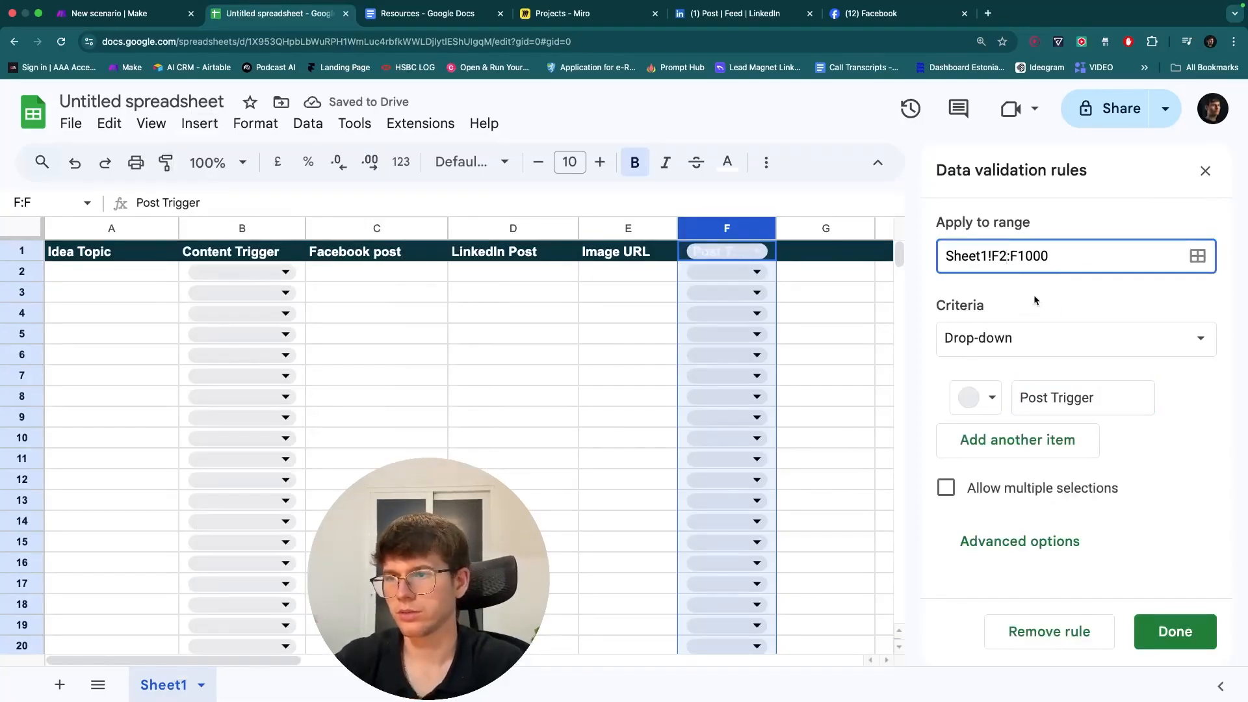
click(1036, 300)
- Give the Post Trigger dropdown the options Post in yellow and Done in green
triple_click(1059, 390)
text(Post)
click(981, 397)
click(1082, 465)
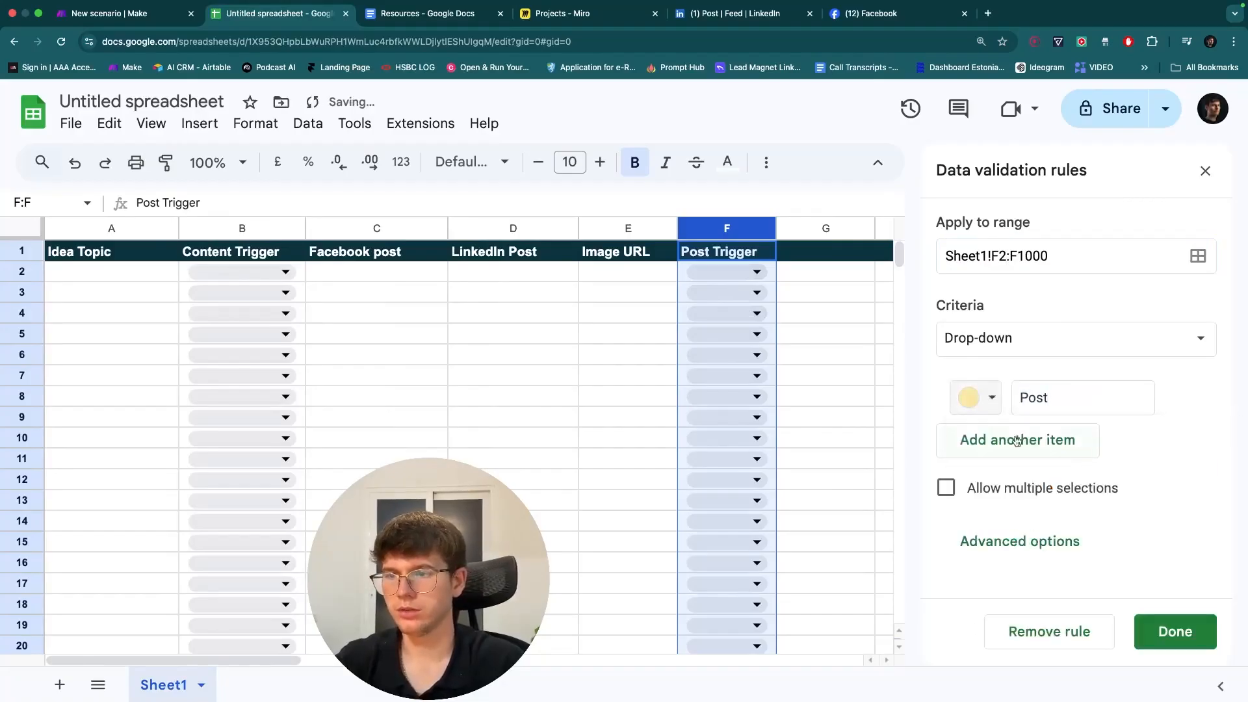
click(1017, 441)
text(Done)
click(975, 448)
click(1110, 518)
click(1178, 632)
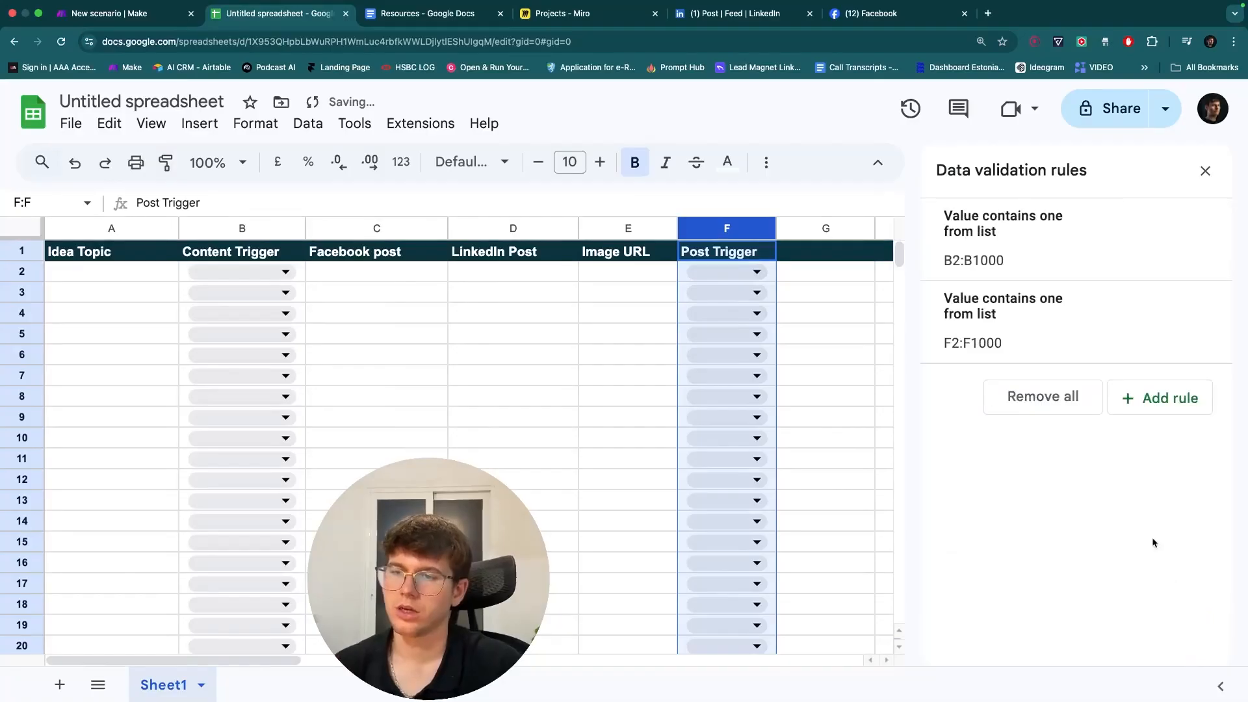
click(1205, 170)
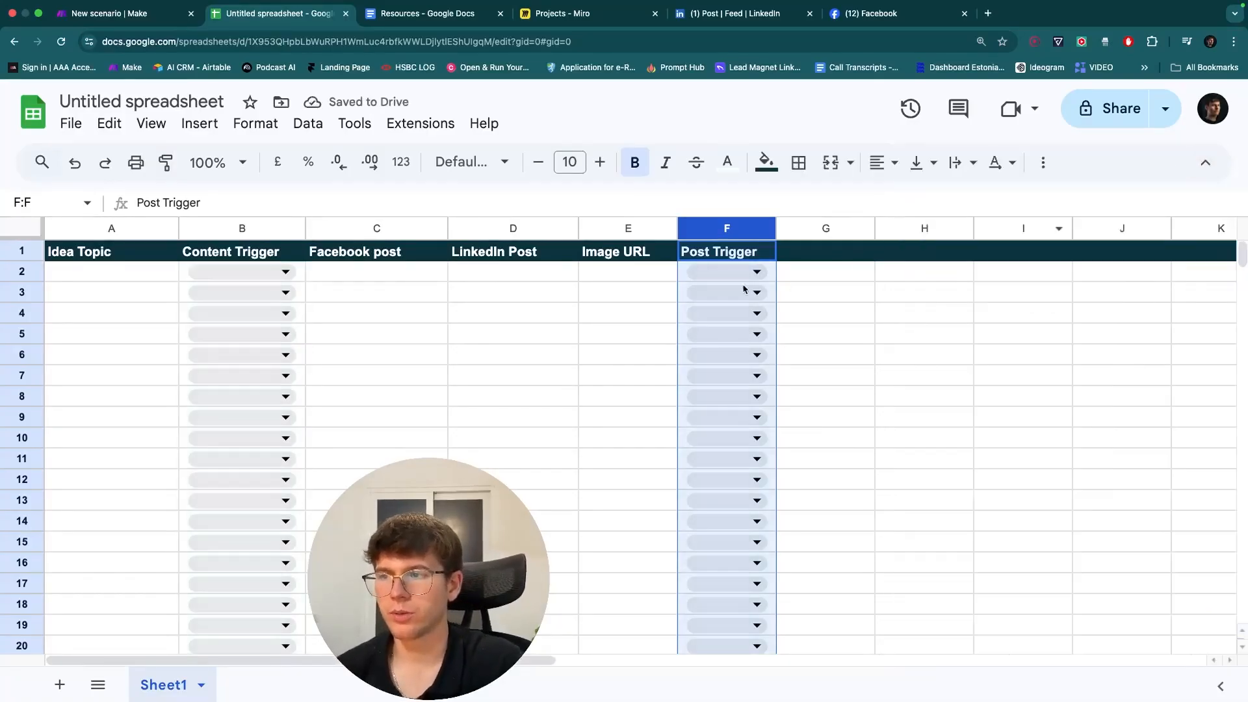
- Check the Post and Done options in F2's dropdown
click(755, 273)
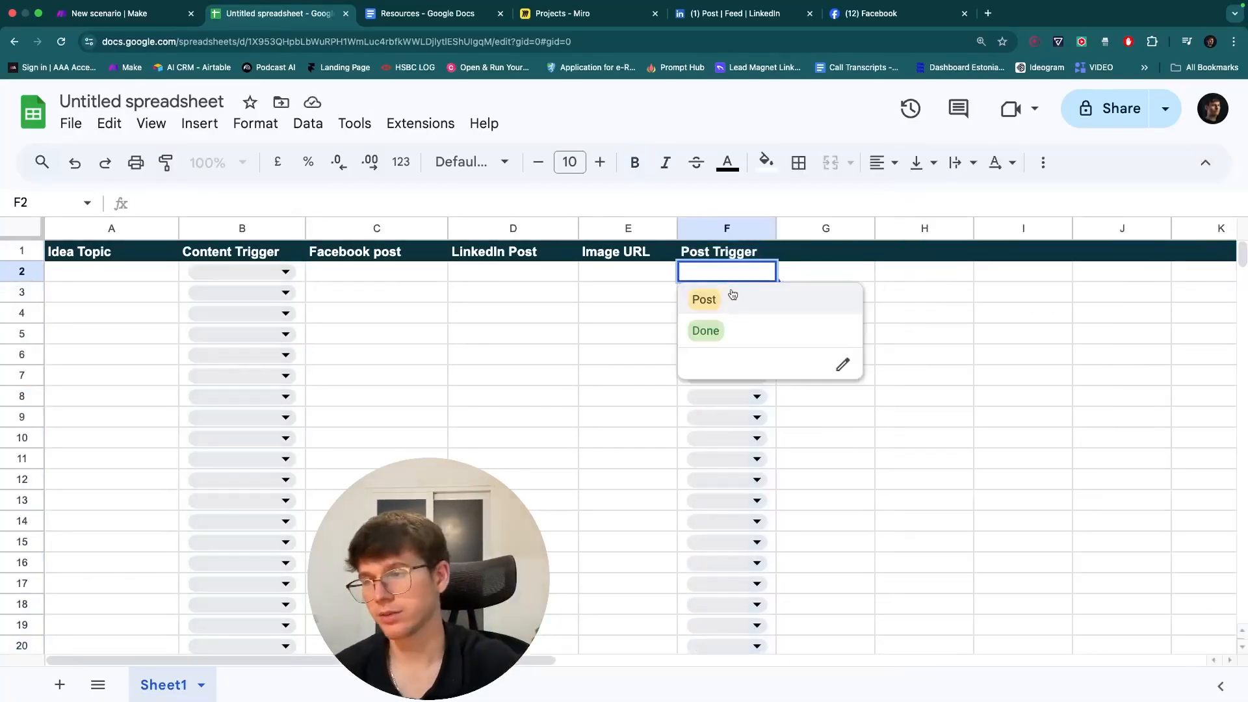
click(611, 315)
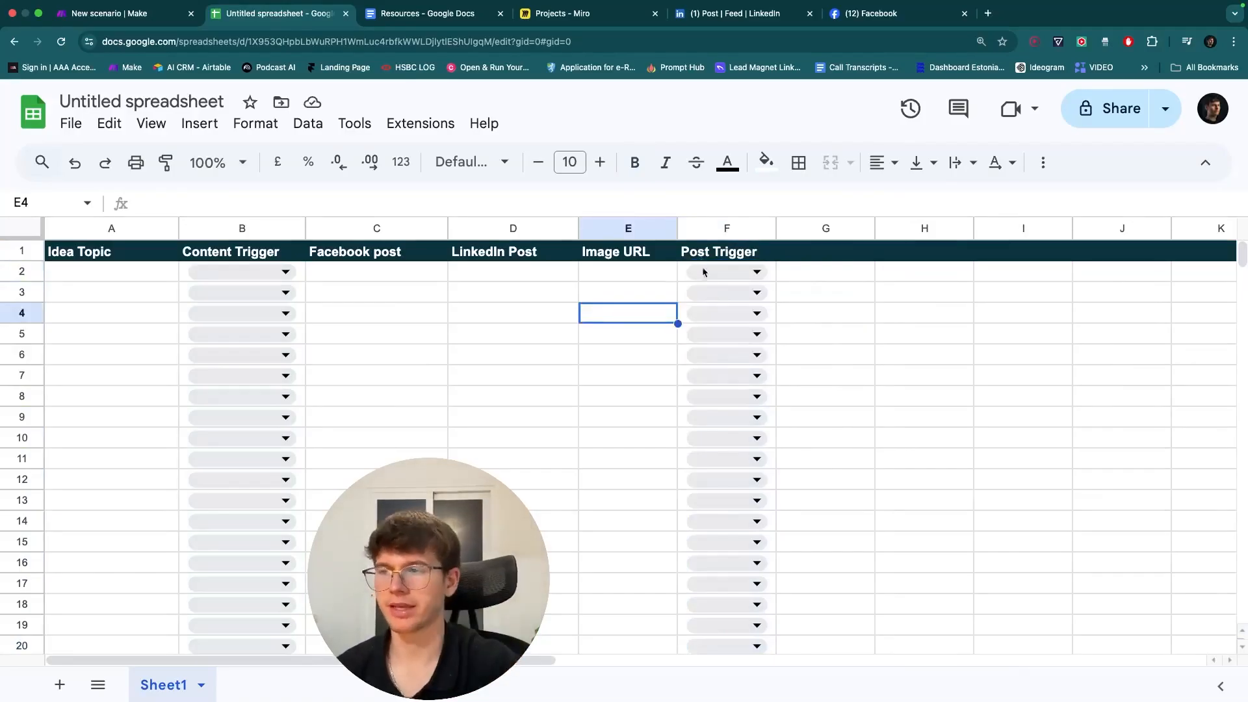
click(702, 267)
- Widen the Content Trigger and Idea Topic columns
click(628, 341)
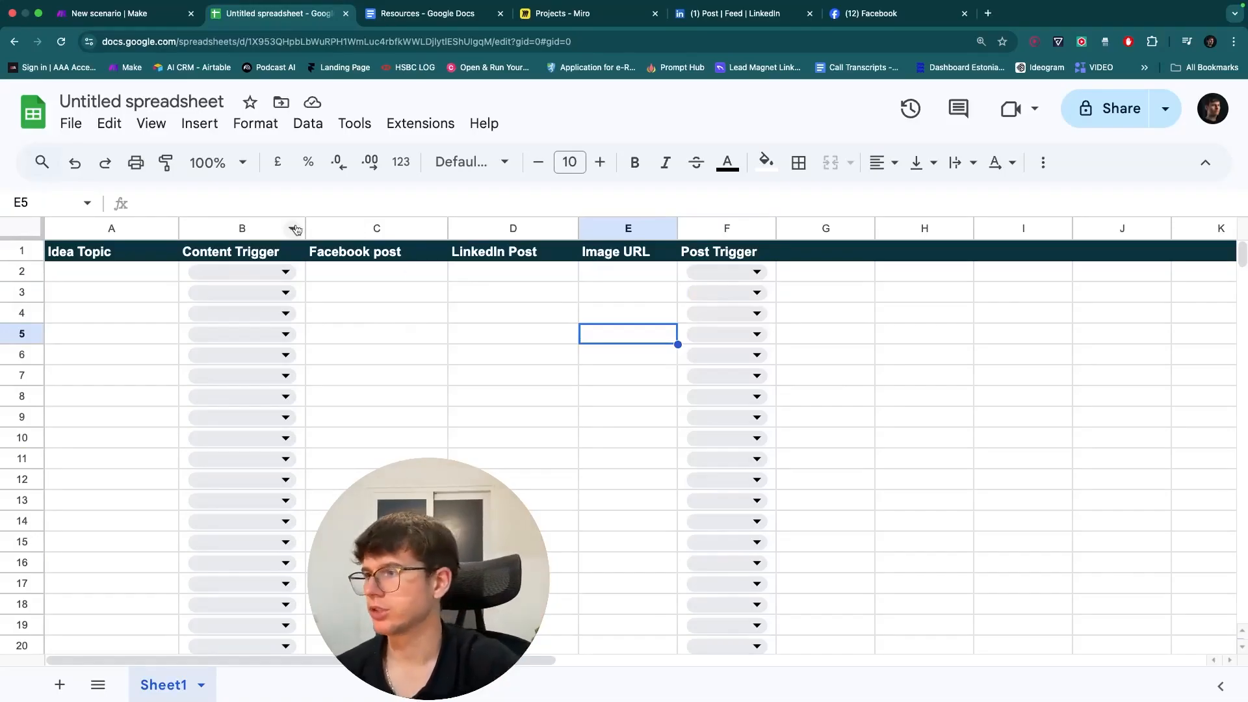
drag(305, 228, 354, 228)
drag(178, 227, 252, 228)
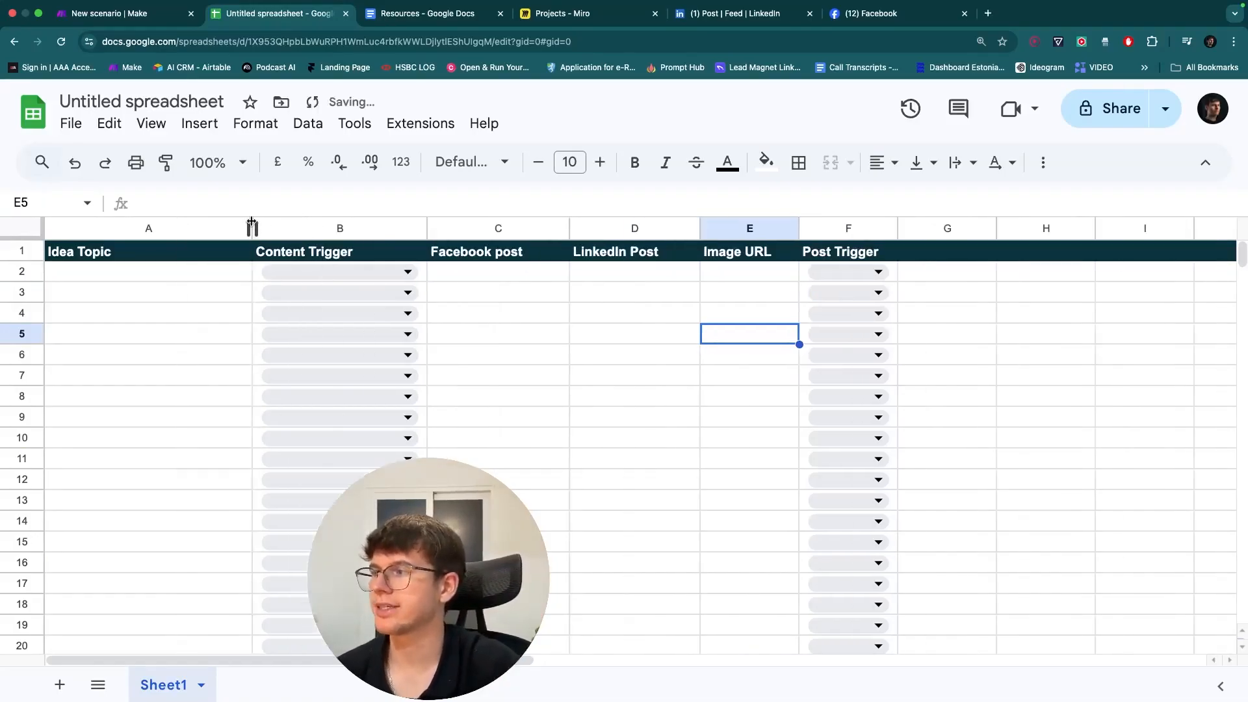
- Centre the header titles in row 1
click(37, 250)
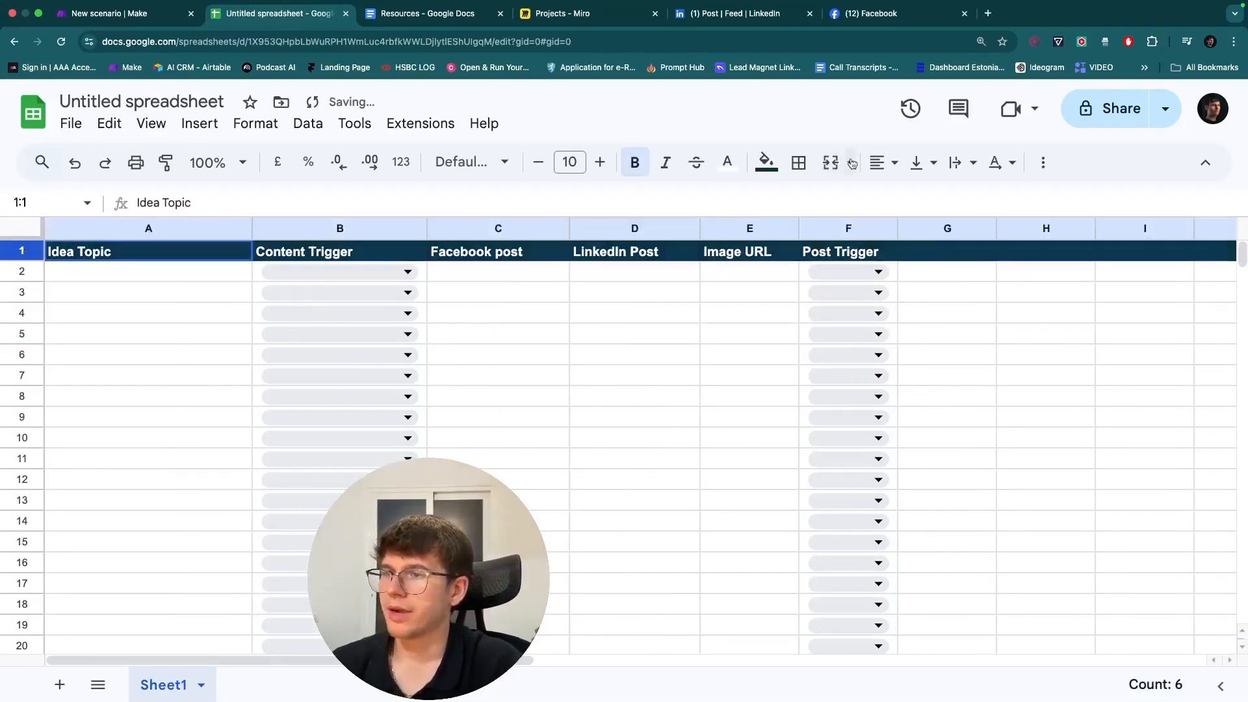
click(885, 162)
click(913, 200)
click(63, 266)
- Freeze row 1 so the headers stay visible
click(25, 252)
right_click(30, 253)
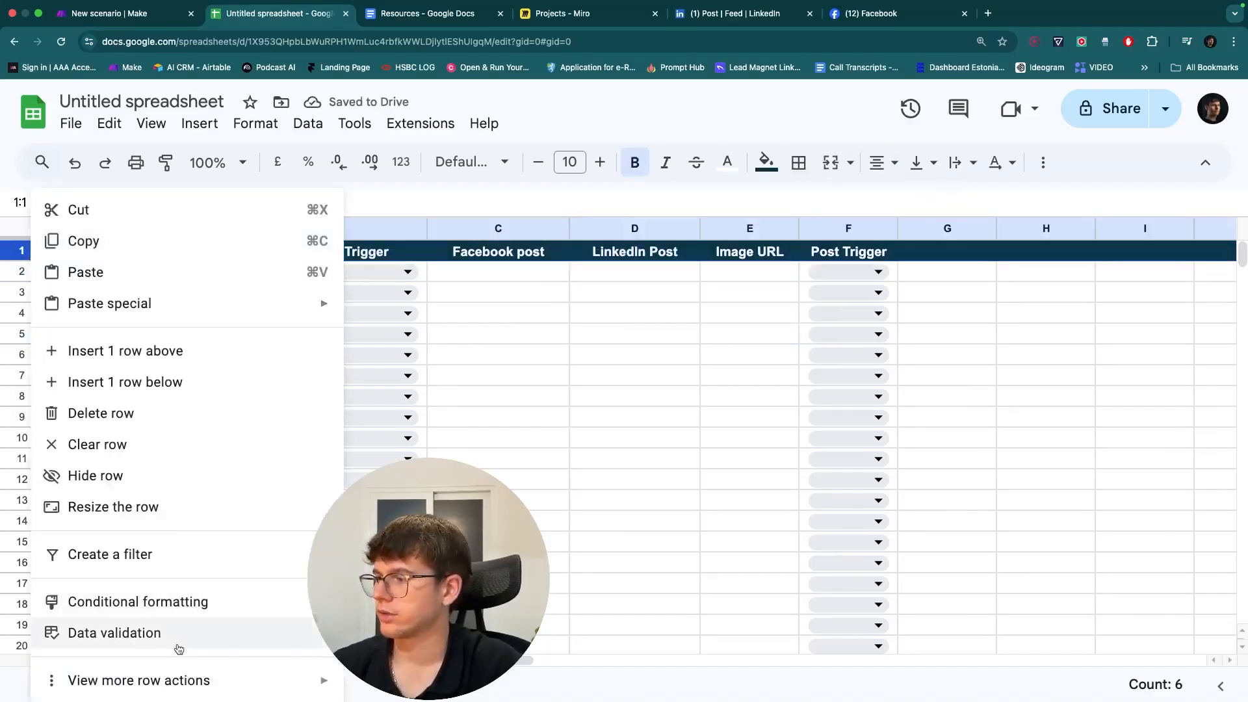
mouse_move(284, 676)
click(455, 518)
click(574, 427)
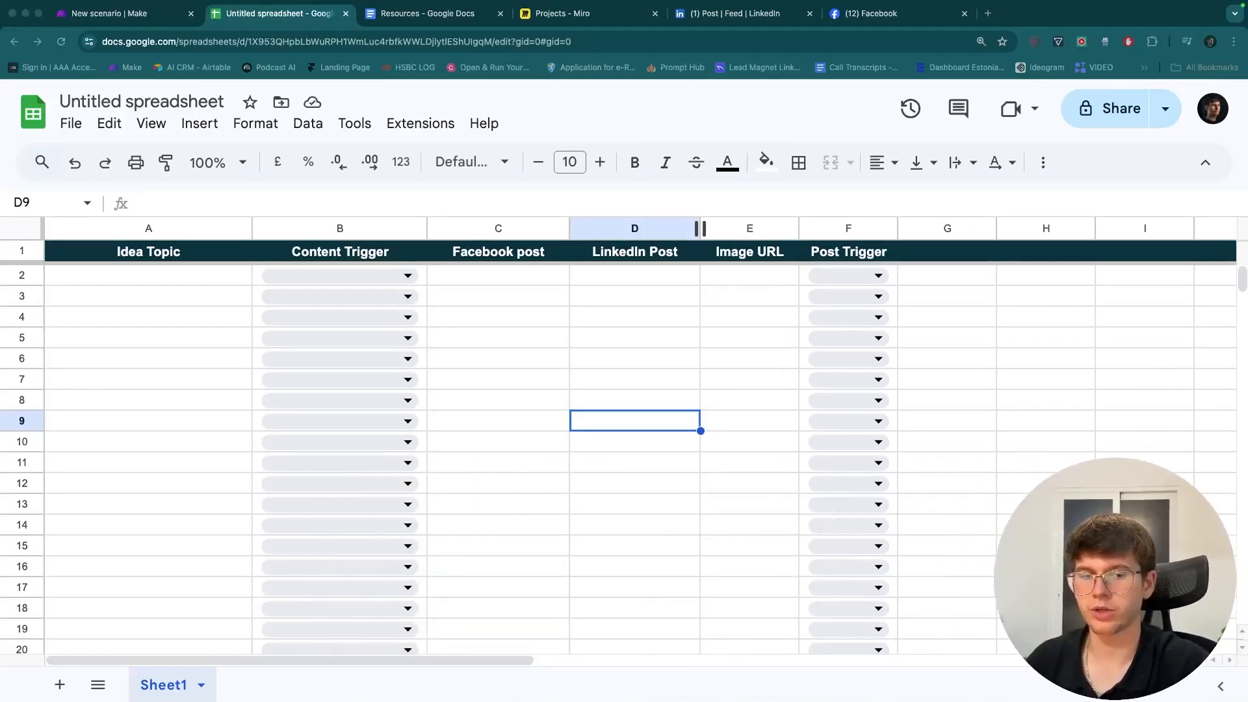
click(592, 289)
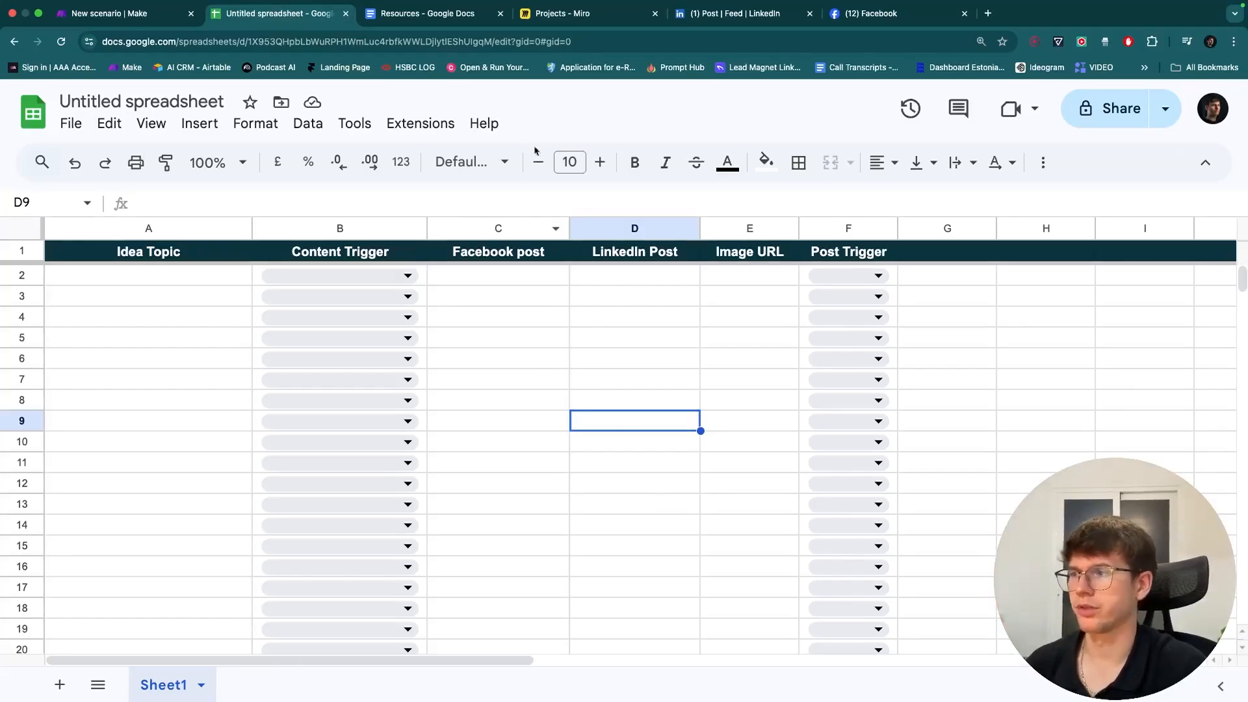
- View the Miro flowchart, circling Step 1 then undoing it, and return to the spreadsheet
click(560, 29)
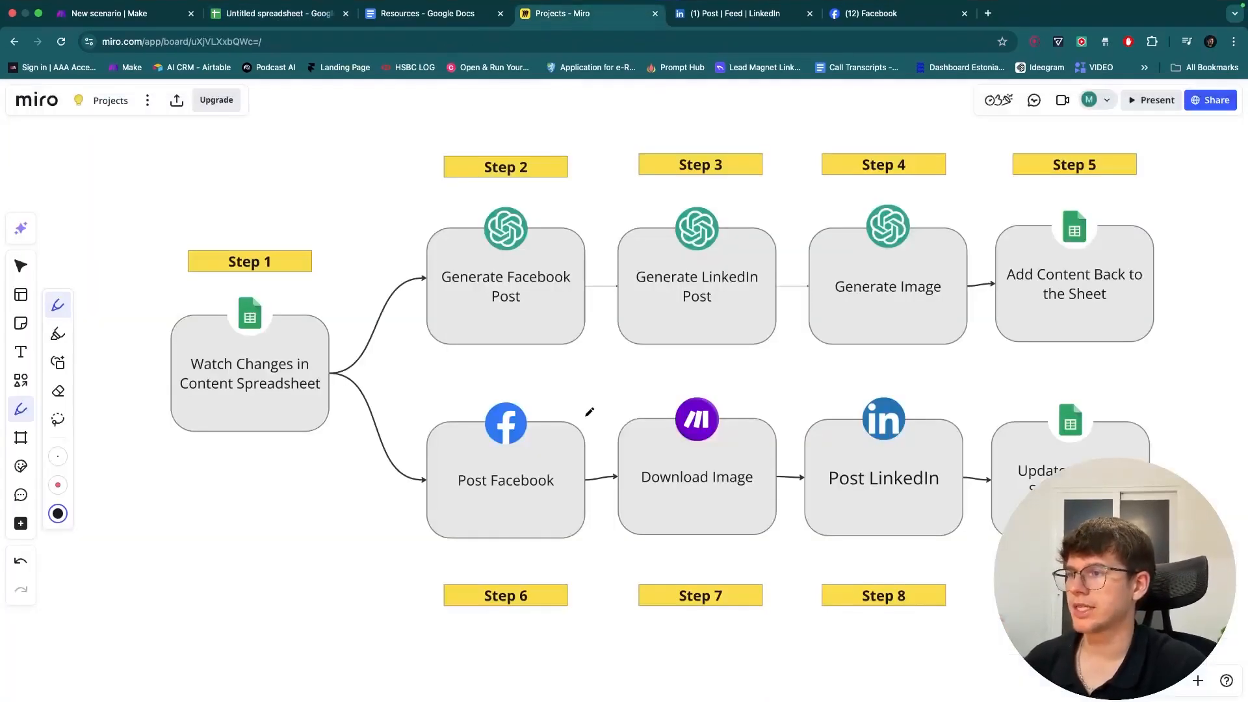
scroll(580, 389, up, 1)
mouse_move(178, 461)
mouse_down()
mouse_move(322, 460)
mouse_move(344, 416)
mouse_move(336, 318)
mouse_move(182, 309)
mouse_move(178, 446)
mouse_up()
key(super+z)
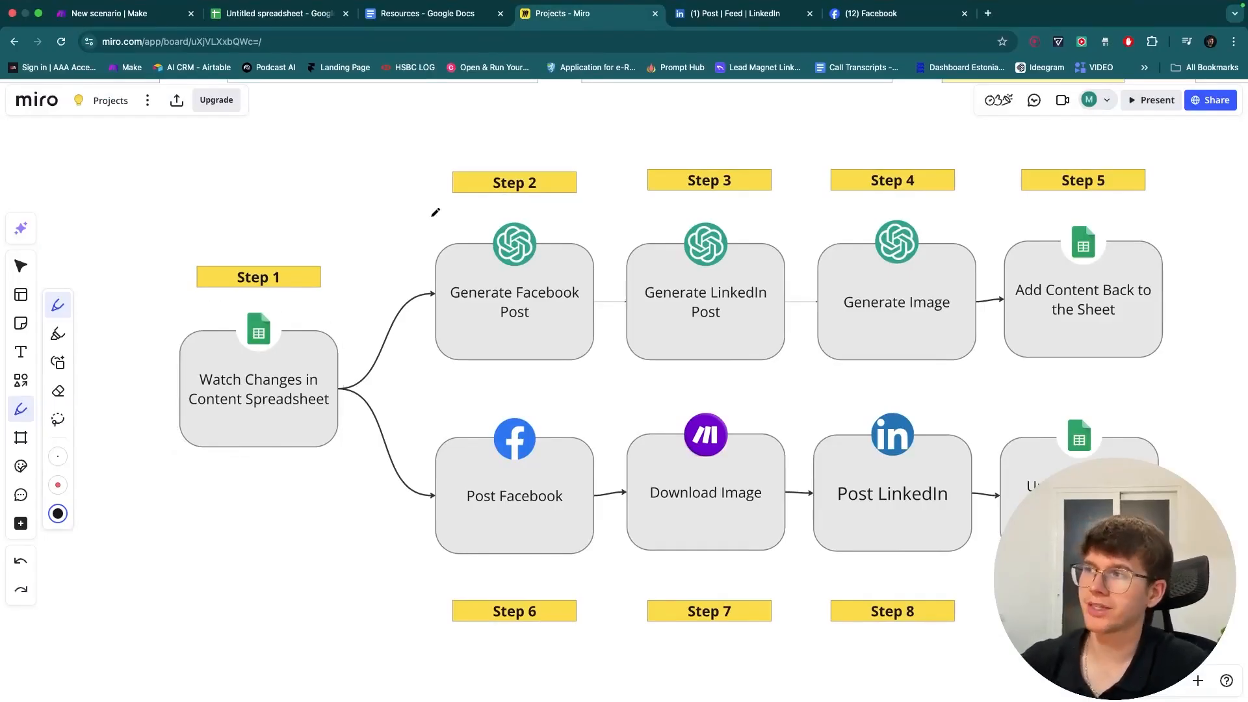
click(26, 266)
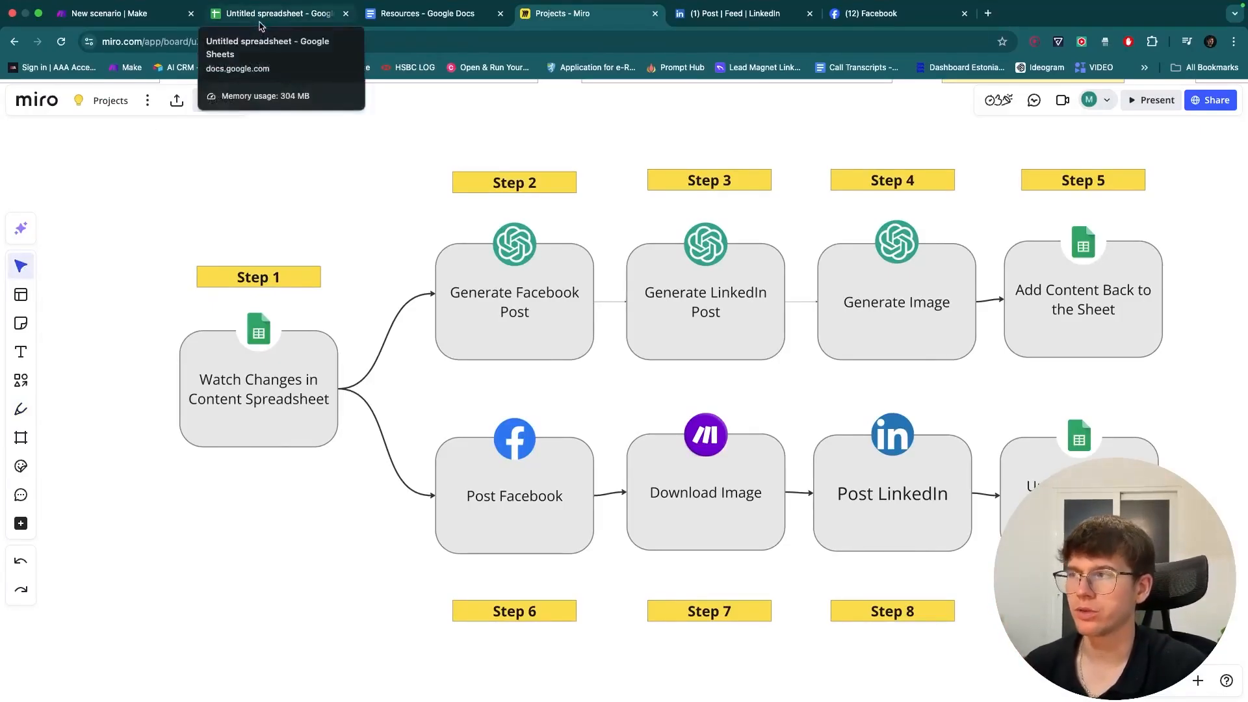
click(260, 26)
- Retitle the untitled spreadsheet 'Content Systemmmmmmmm' and go to the new Make scenario
drag(60, 102, 133, 101)
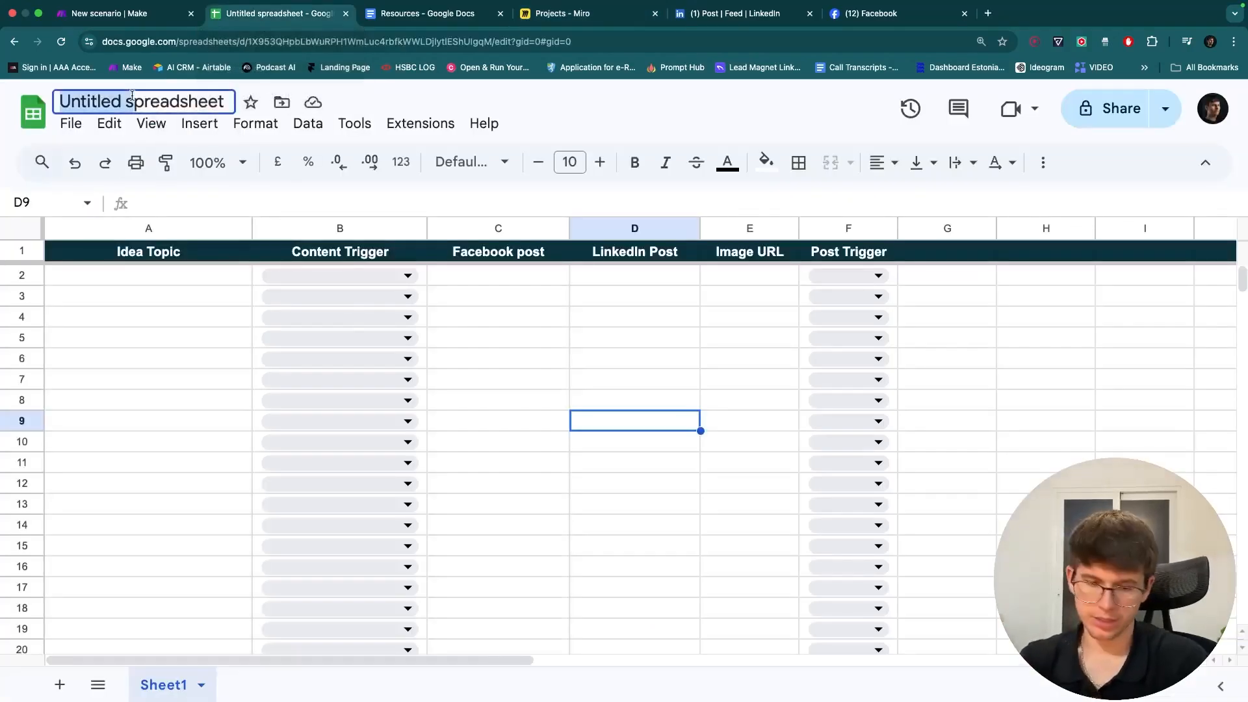
text(Content)
key(shift+End)
text(Systemmmmmmmm)
click(526, 105)
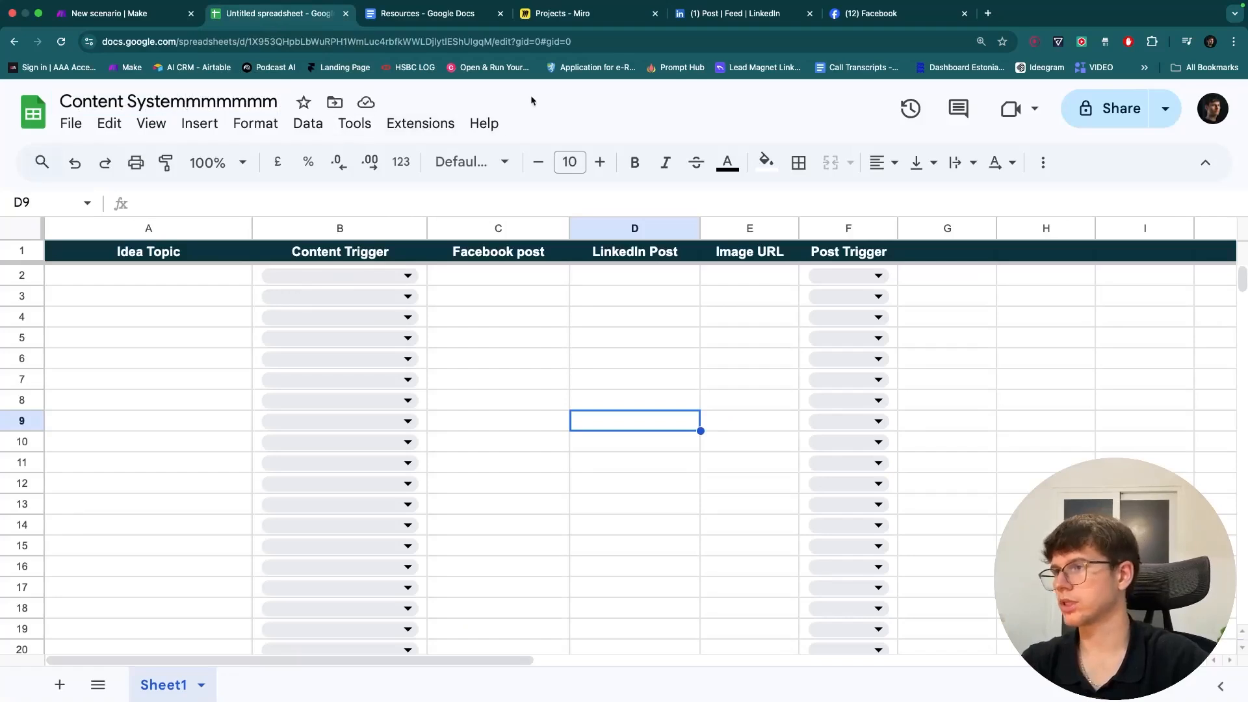
click(141, 22)
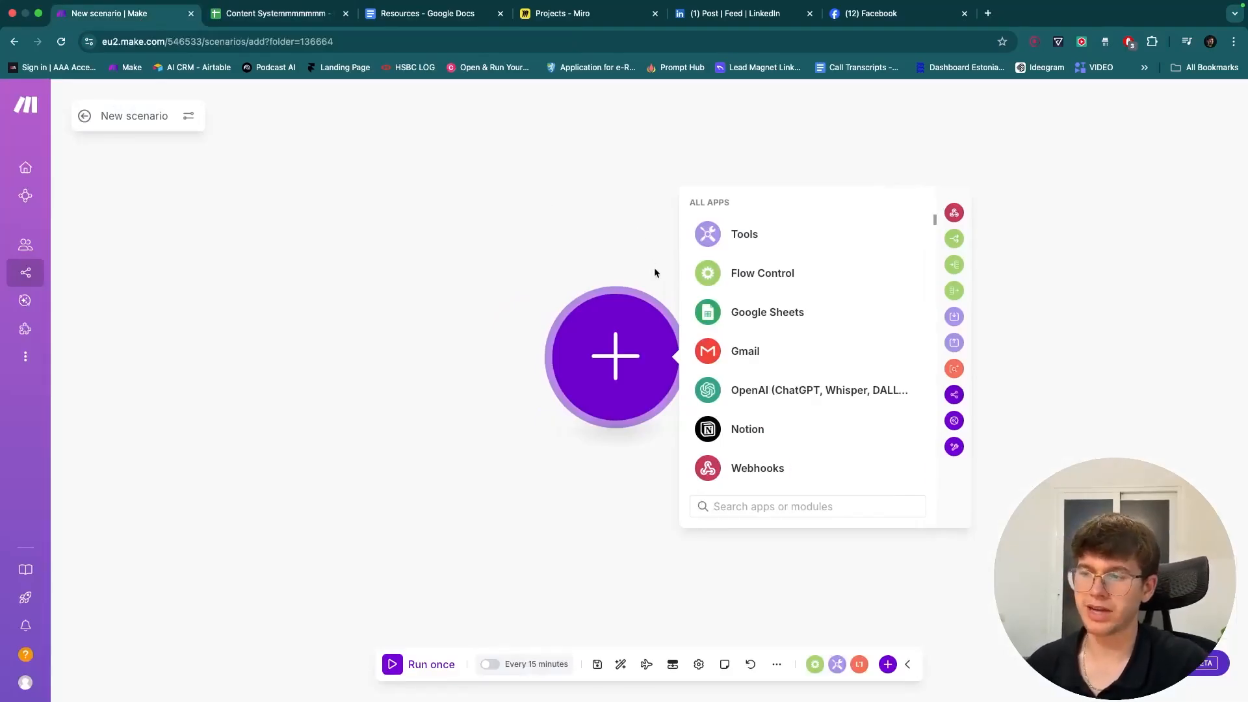
- Add a Webhooks > Custom webhook trigger with a new webhook named 'Content System' and save it
click(773, 469)
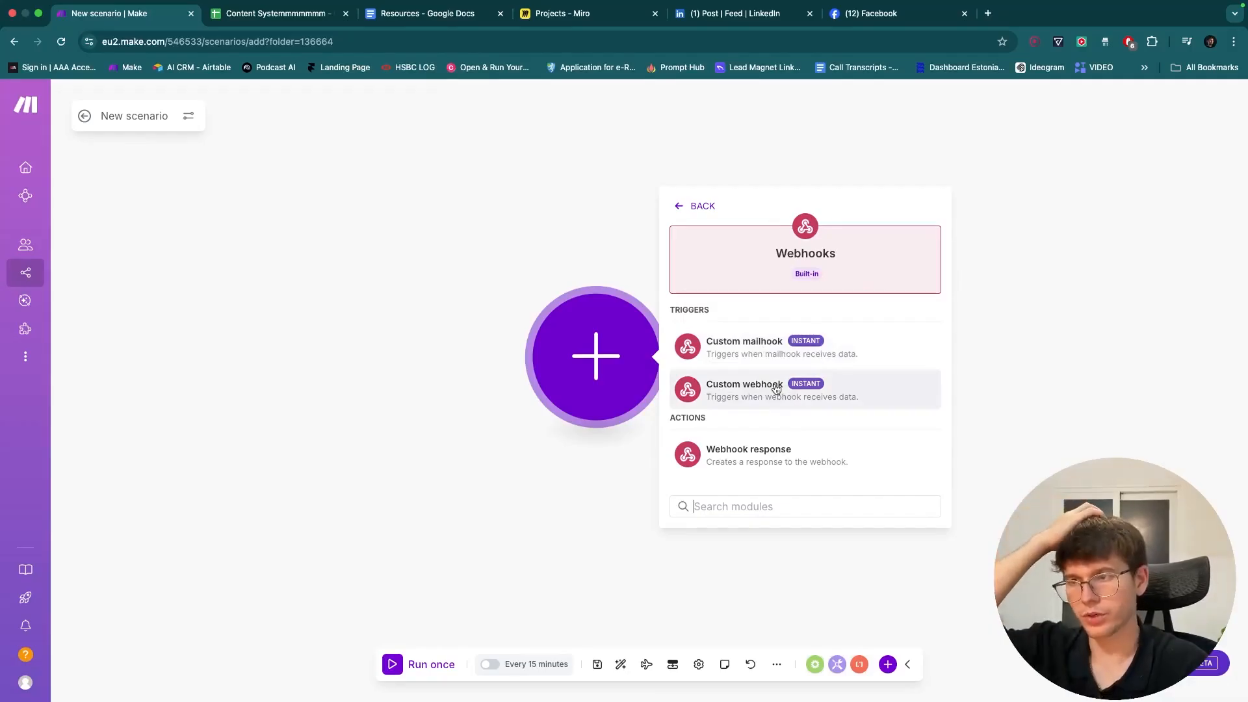
click(815, 388)
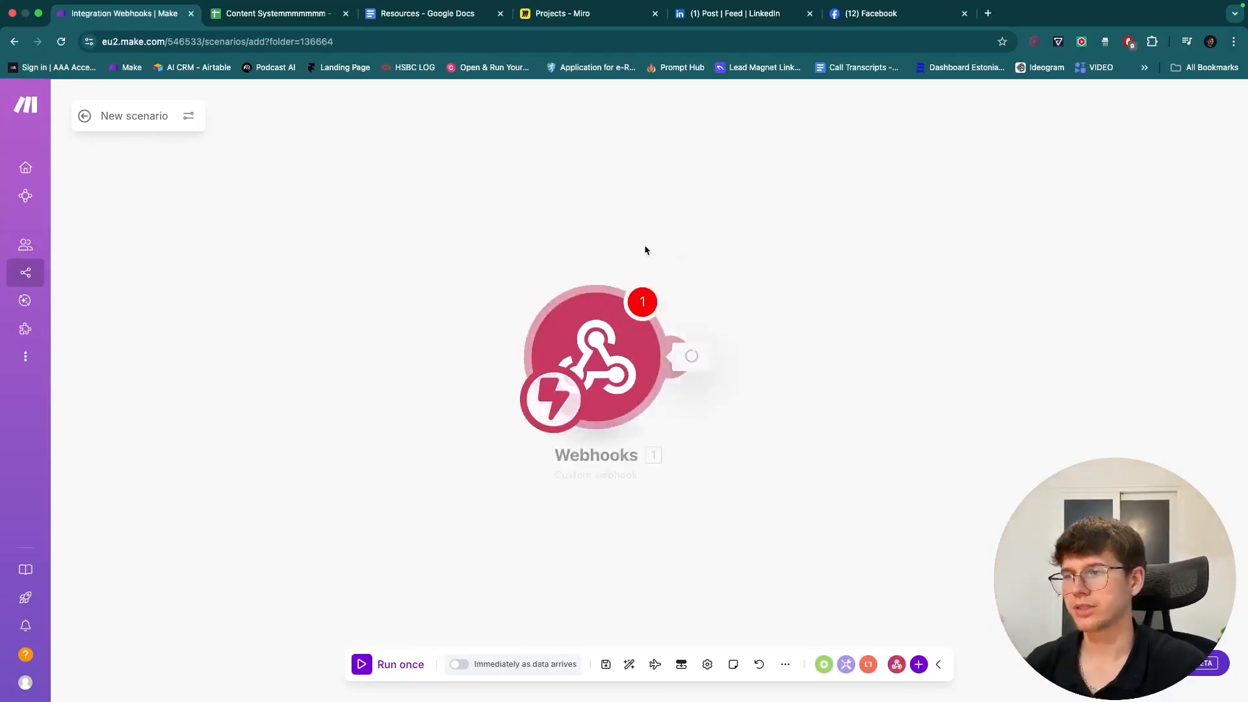
click(829, 343)
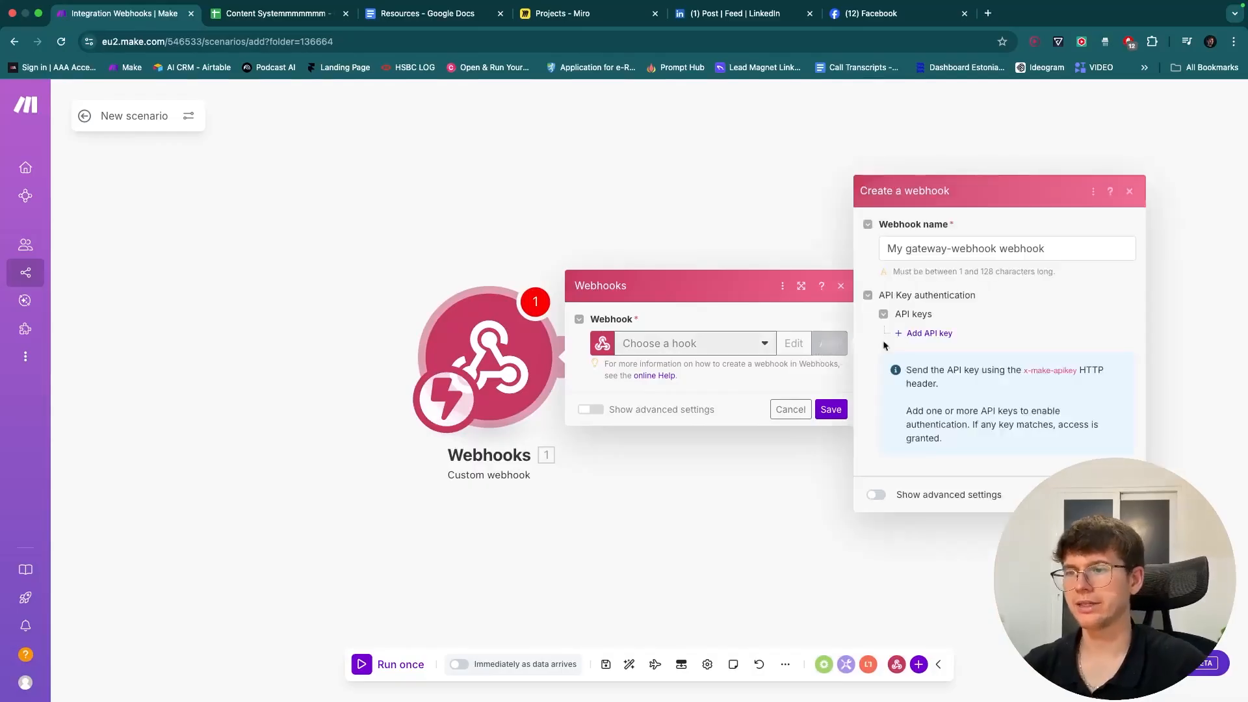
triple_click(935, 252)
text(Content System)
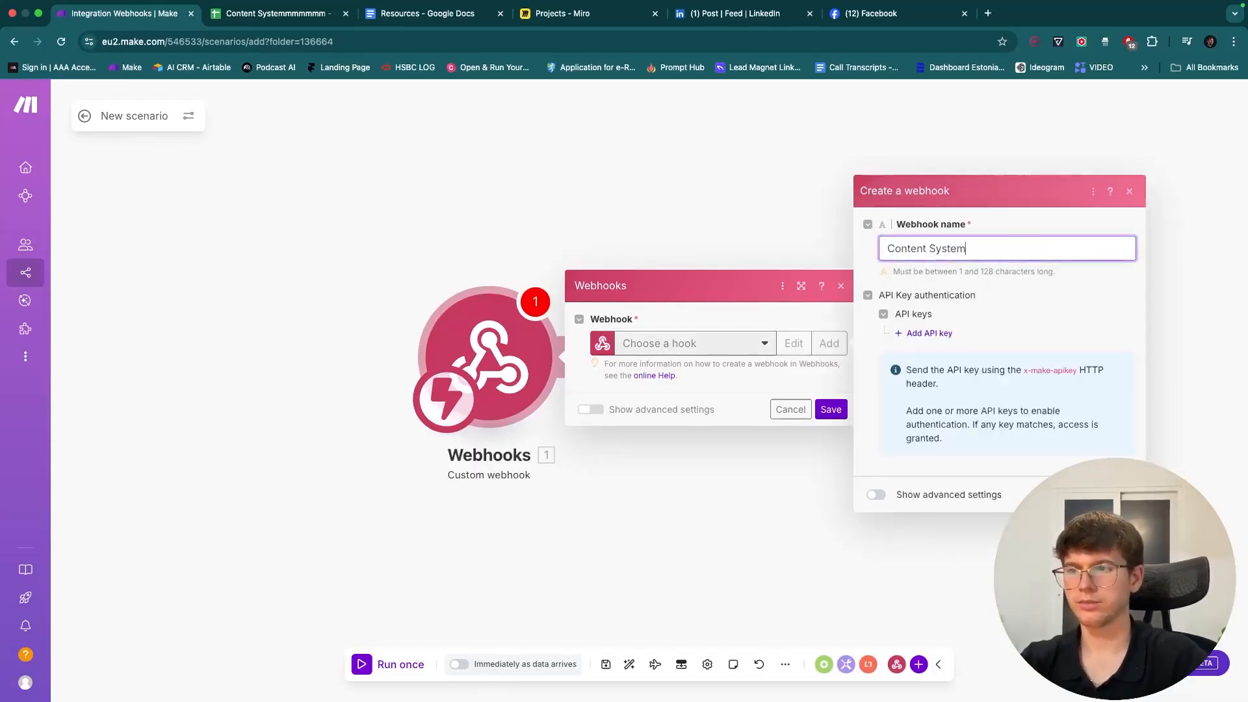
click(1058, 304)
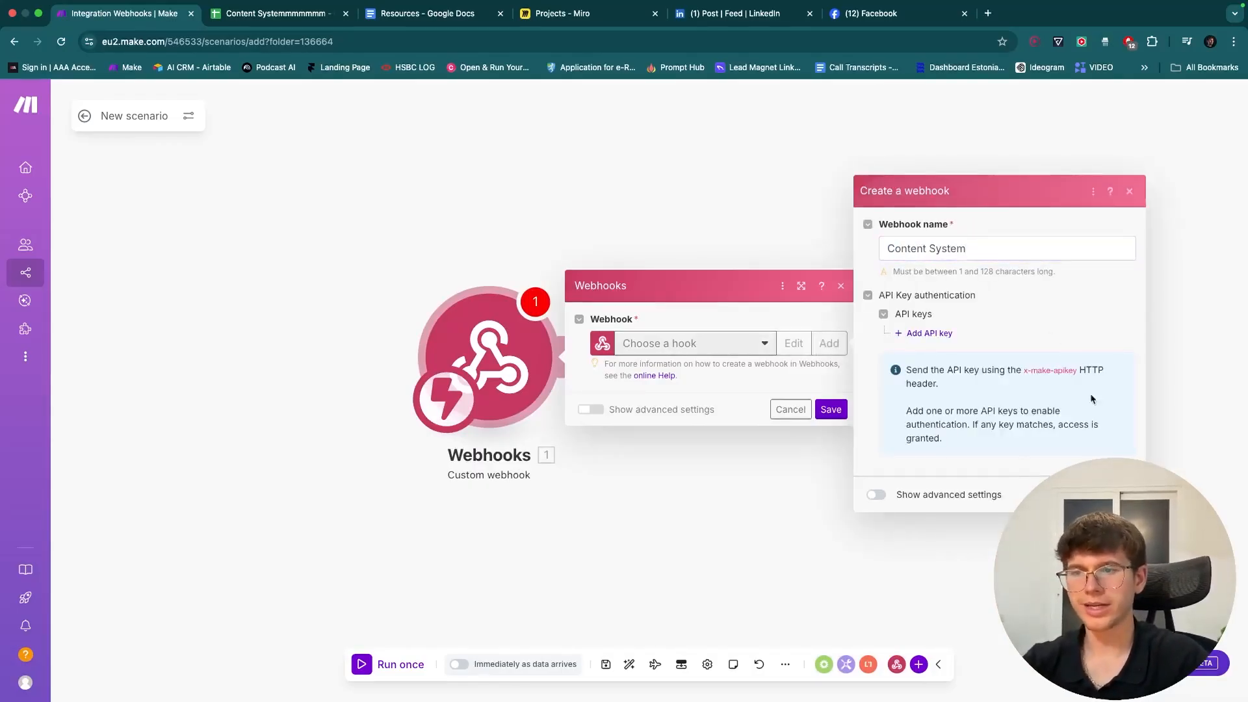
click(877, 494)
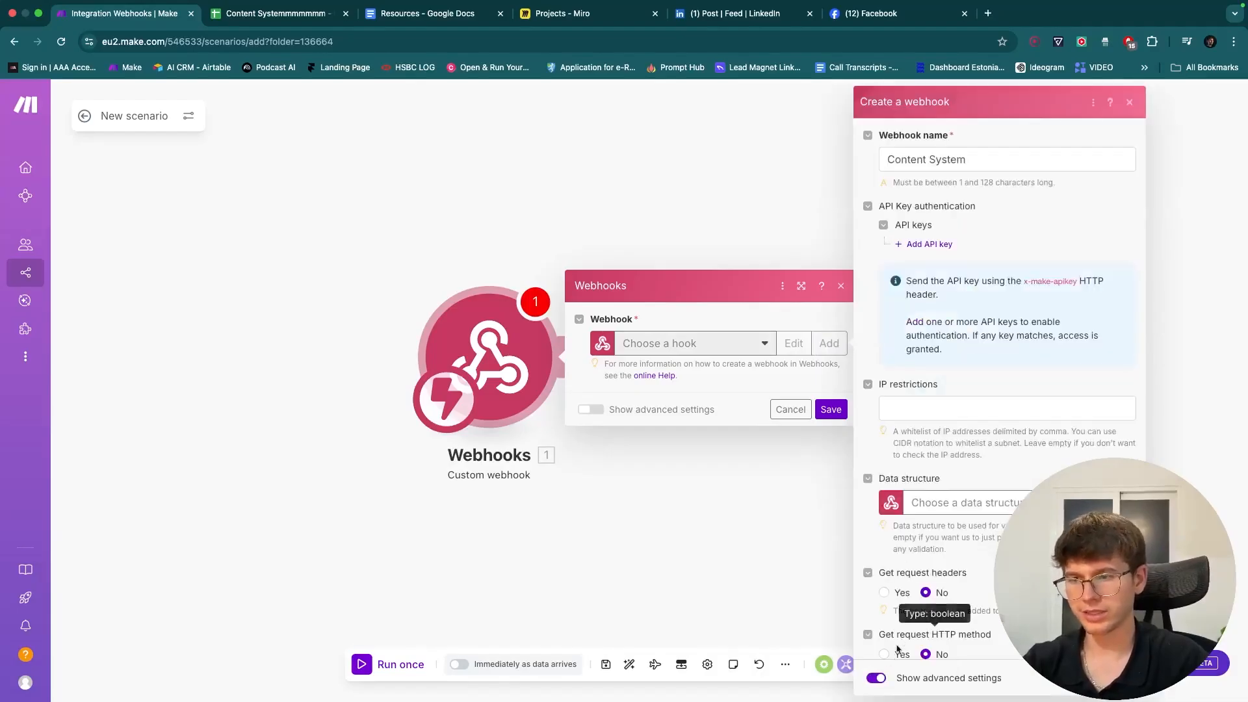
click(875, 677)
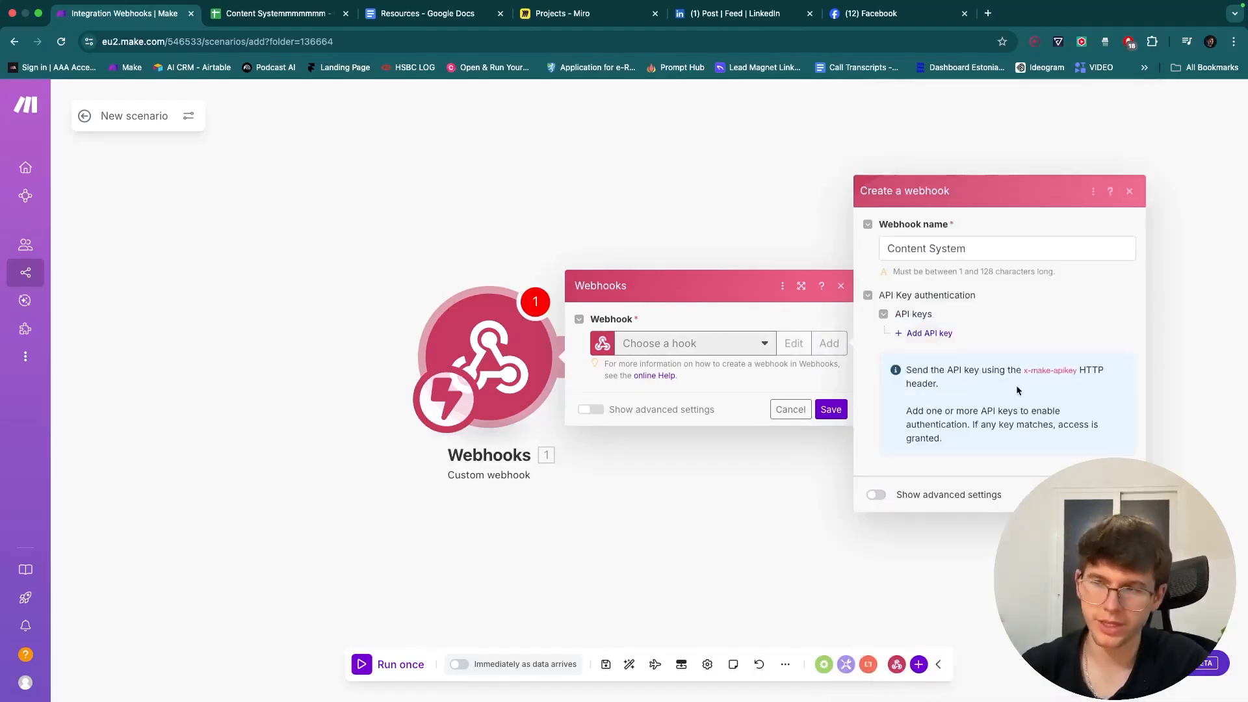
click(1119, 495)
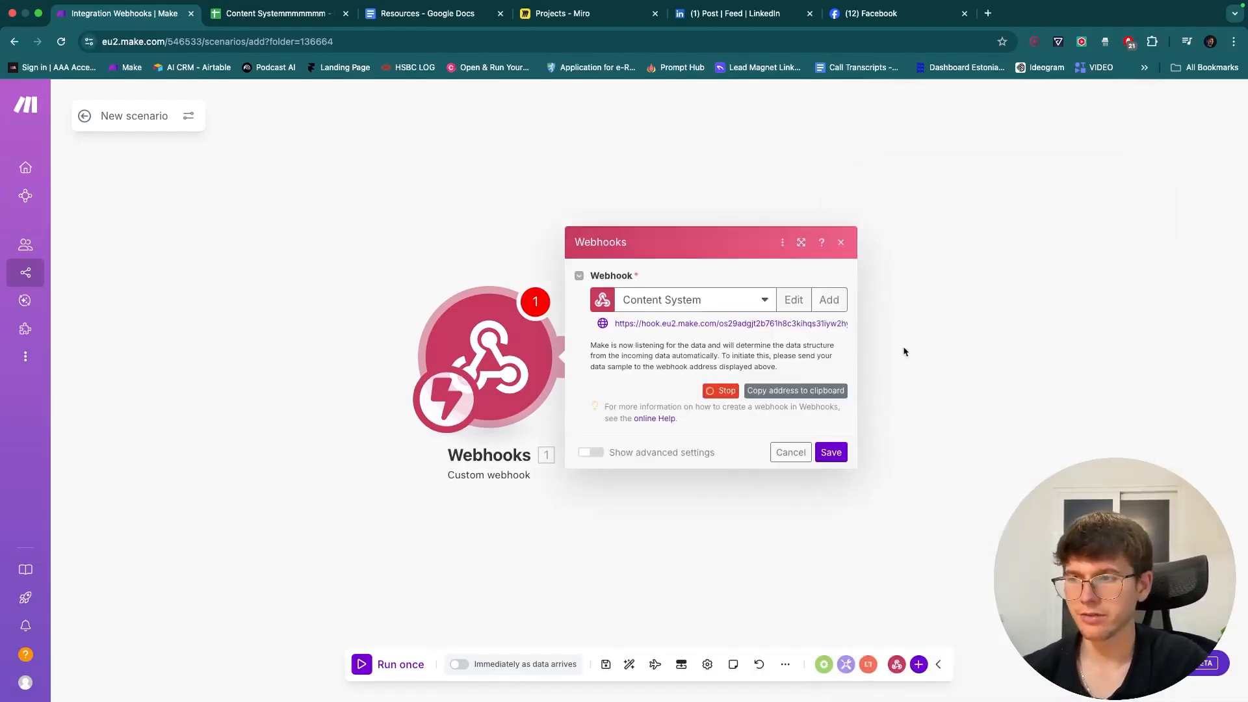
- Copy the Make webhook address and paste it onto the Miro board
click(810, 394)
click(563, 13)
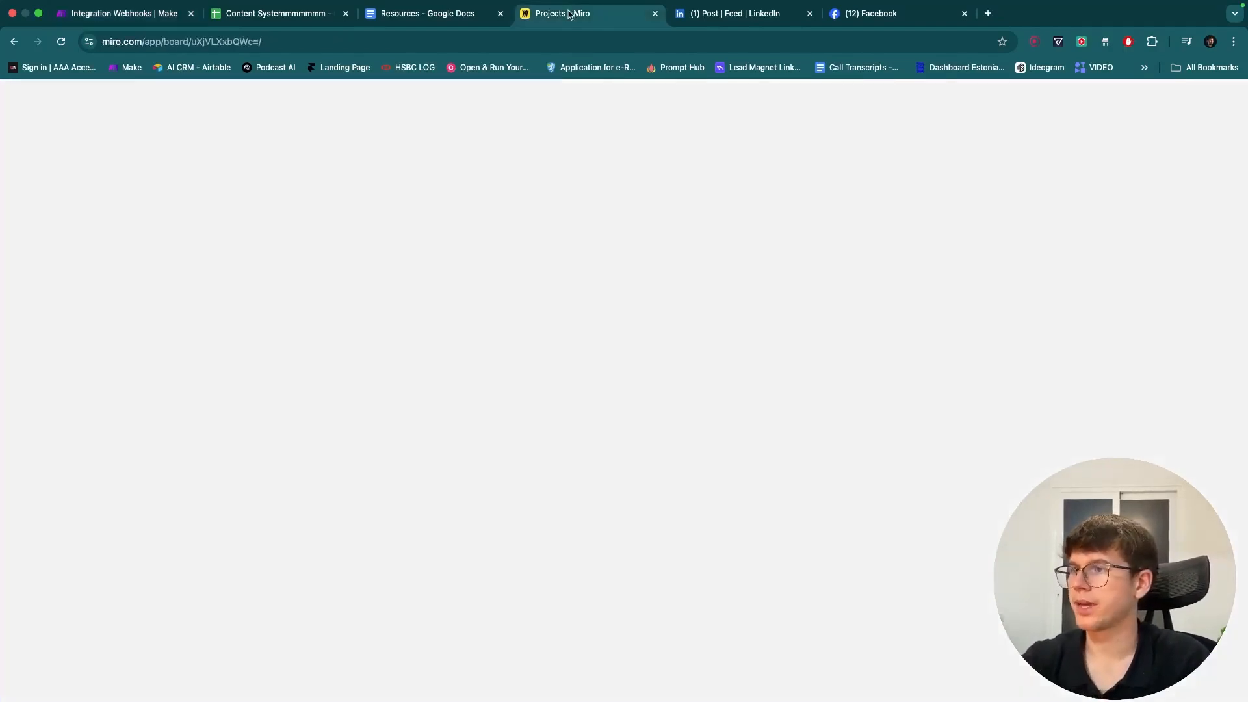
scroll(645, 382, down, 5)
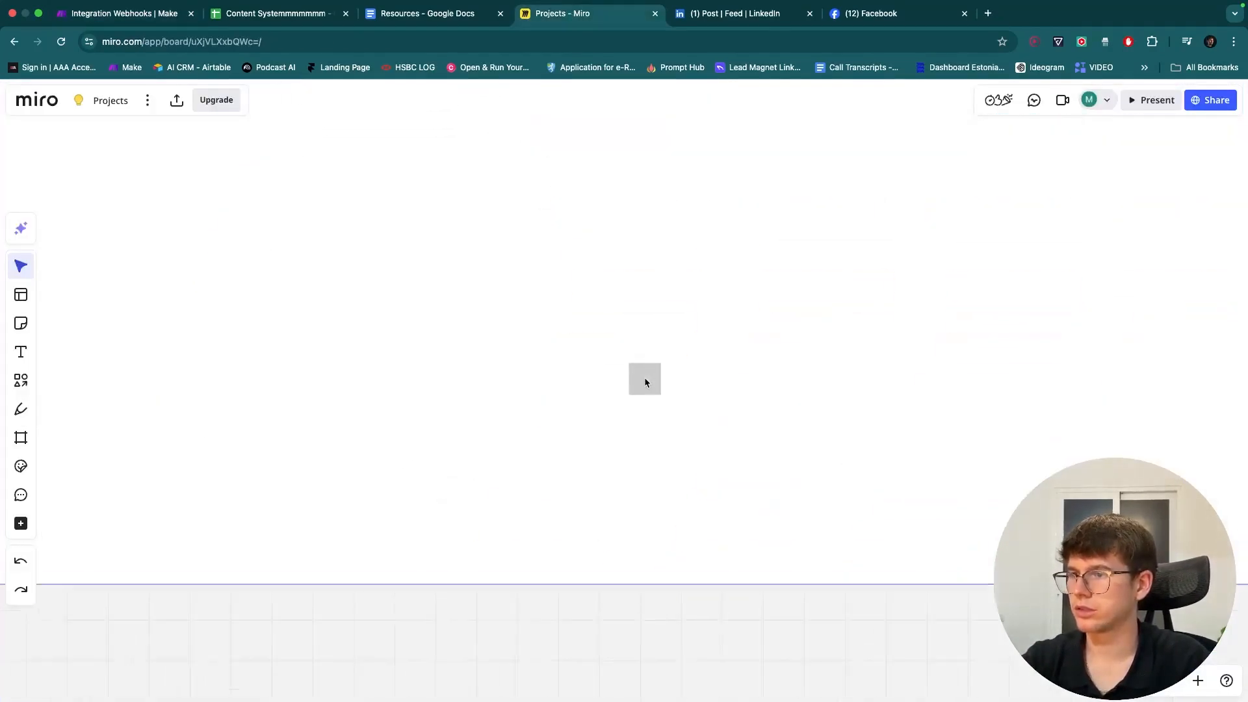
- Draw a thin pen bracket under the whole webhook address
click(20, 409)
mouse_move(249, 395)
mouse_down()
mouse_move(247, 455)
mouse_move(315, 441)
mouse_up()
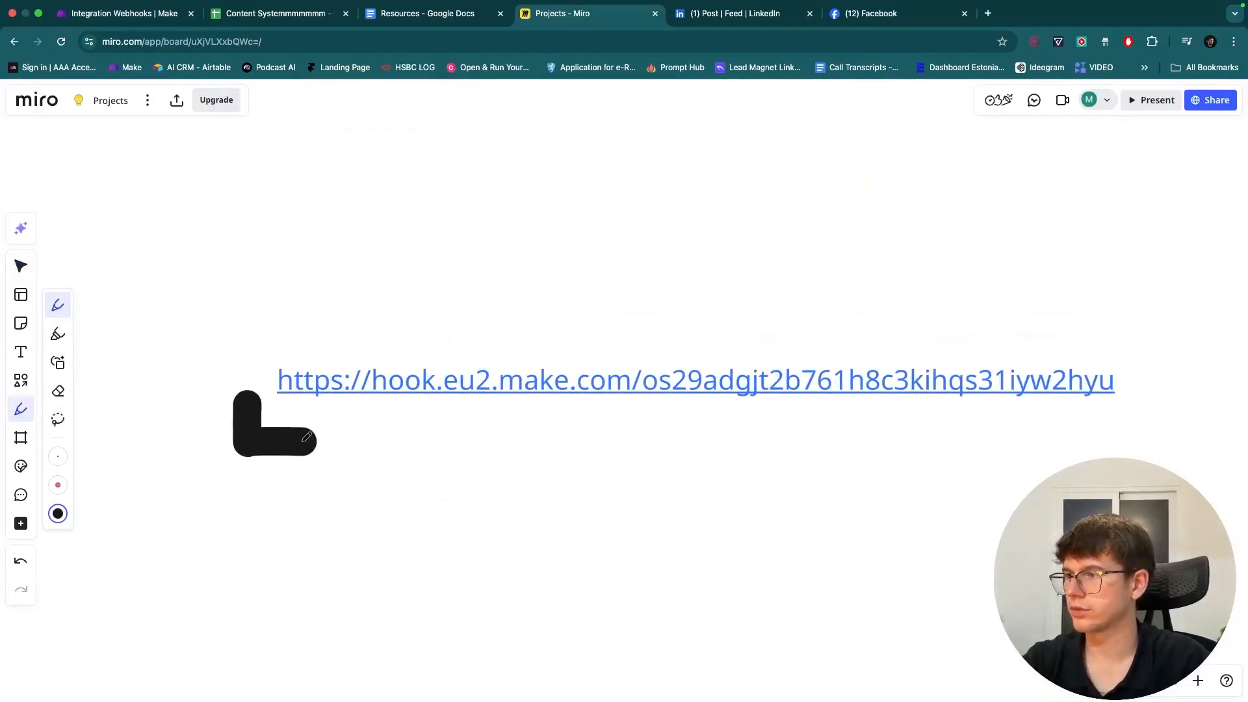
key(super+z)
click(59, 457)
mouse_move(260, 404)
mouse_down()
mouse_move(626, 427)
mouse_move(642, 395)
mouse_move(657, 423)
mouse_move(1160, 418)
mouse_move(1149, 395)
mouse_up()
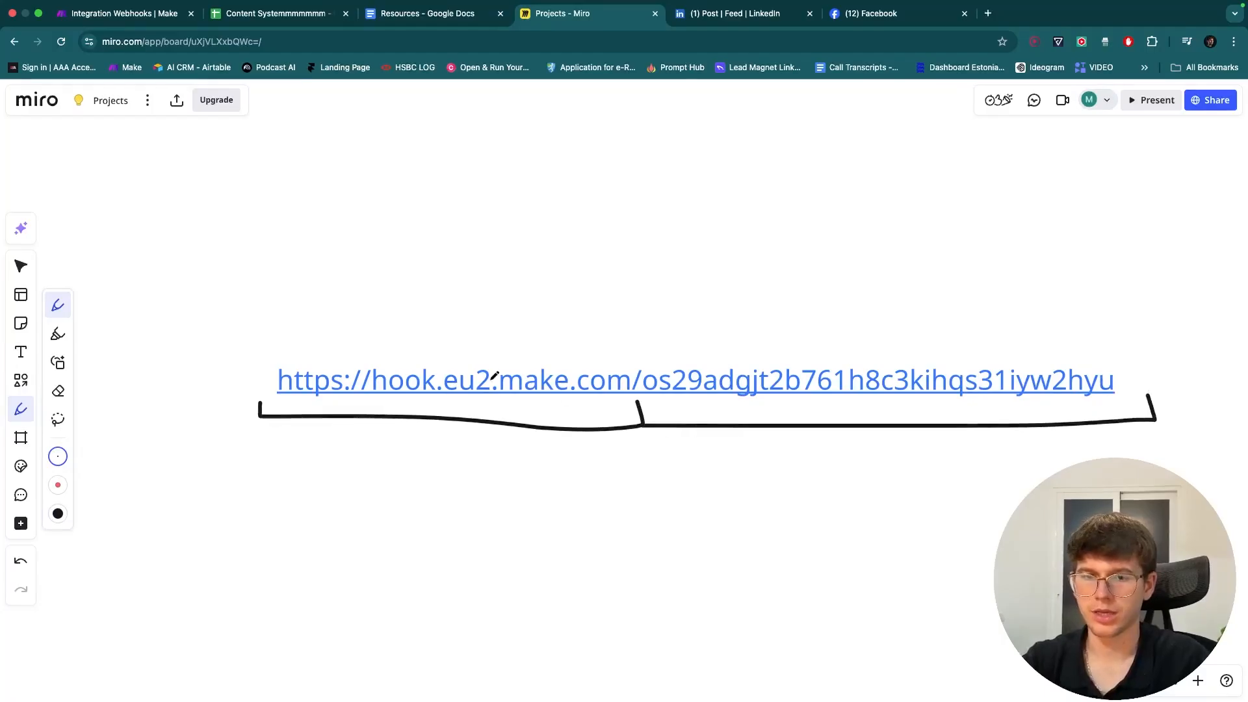
- Bracket the make.com part of the address with a second pen mark
scroll(494, 376, up, 3)
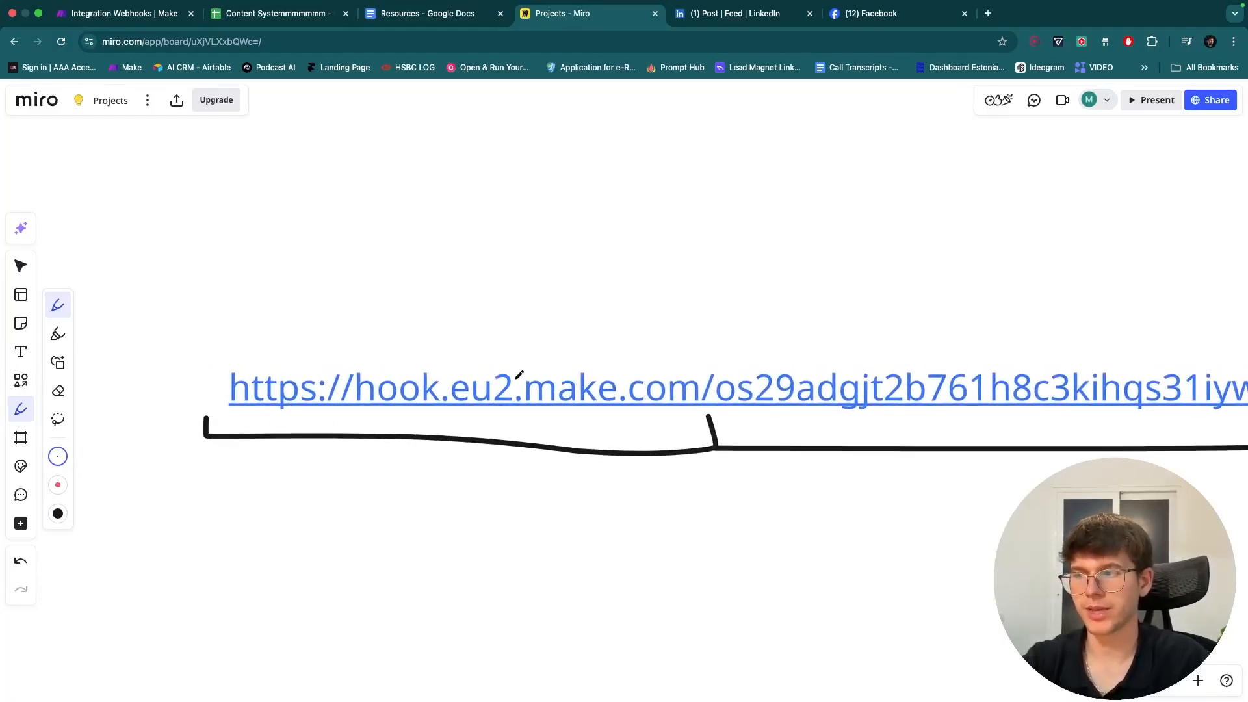
mouse_move(522, 419)
mouse_down()
mouse_move(650, 420)
mouse_move(702, 410)
mouse_move(699, 398)
mouse_up()
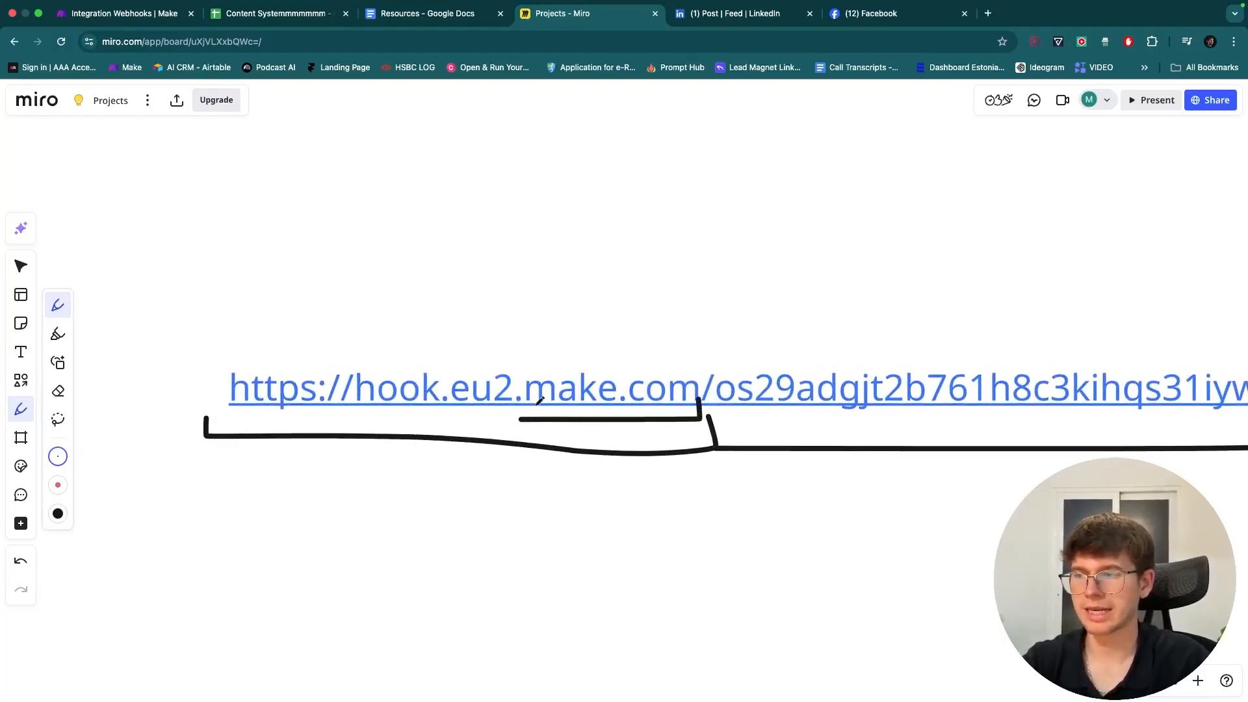
drag(520, 419, 519, 395)
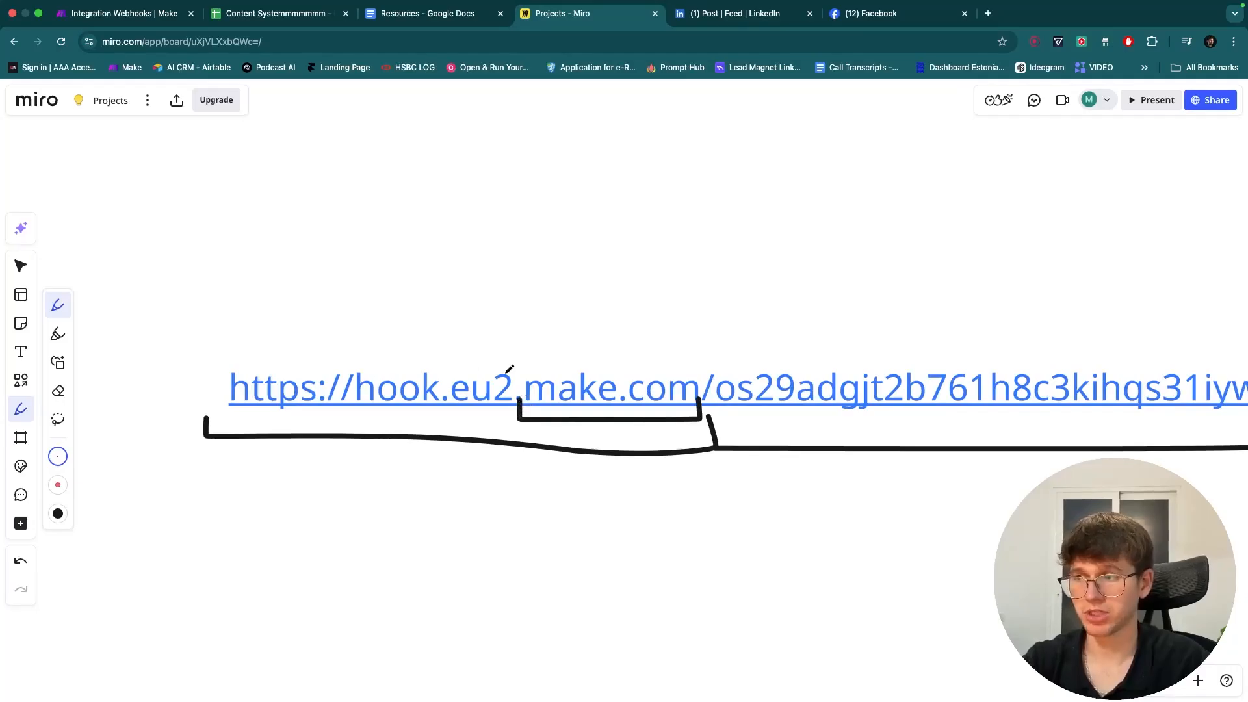
scroll(689, 277, down, 10)
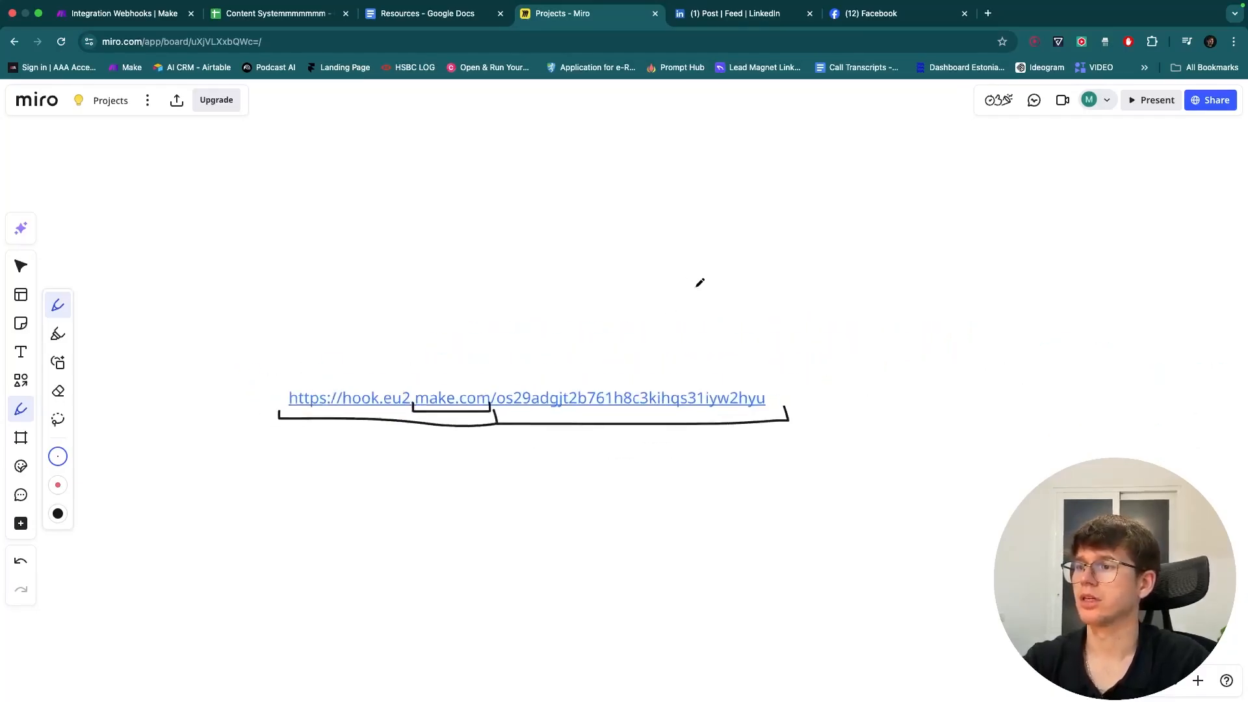
scroll(752, 360, down, 10)
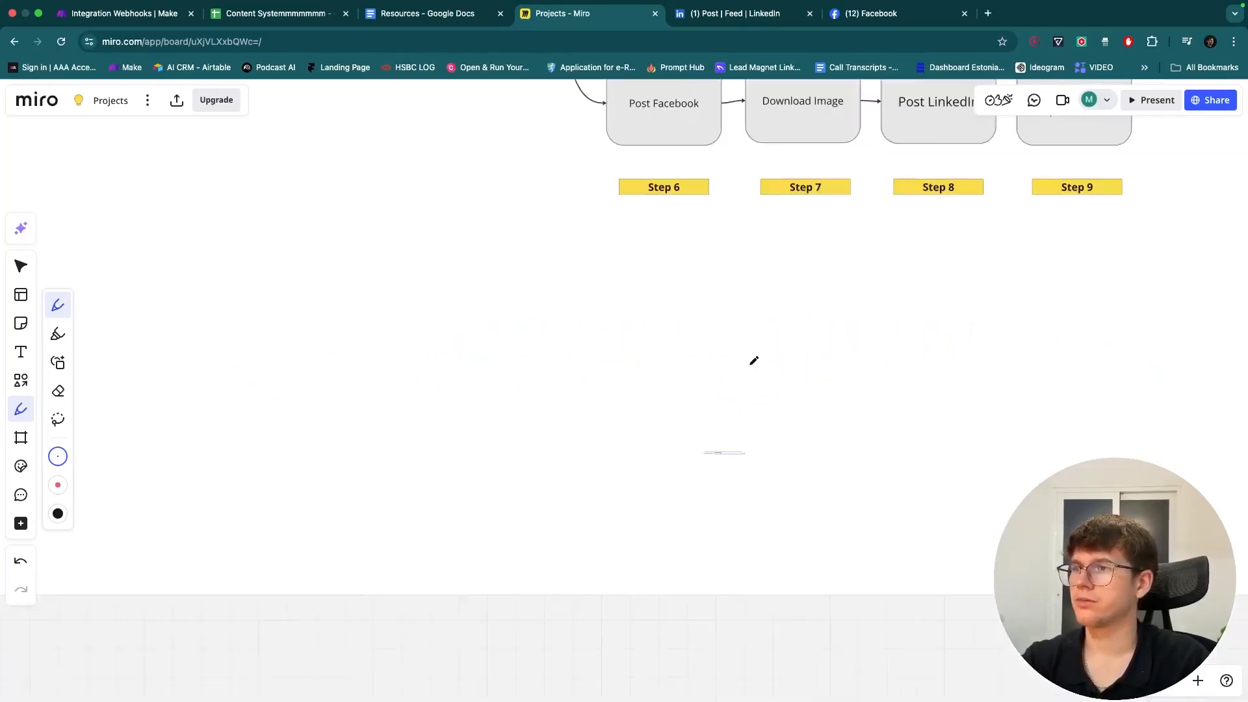
scroll(752, 361, up, 5)
scroll(754, 361, down, 3)
scroll(752, 363, up, 3)
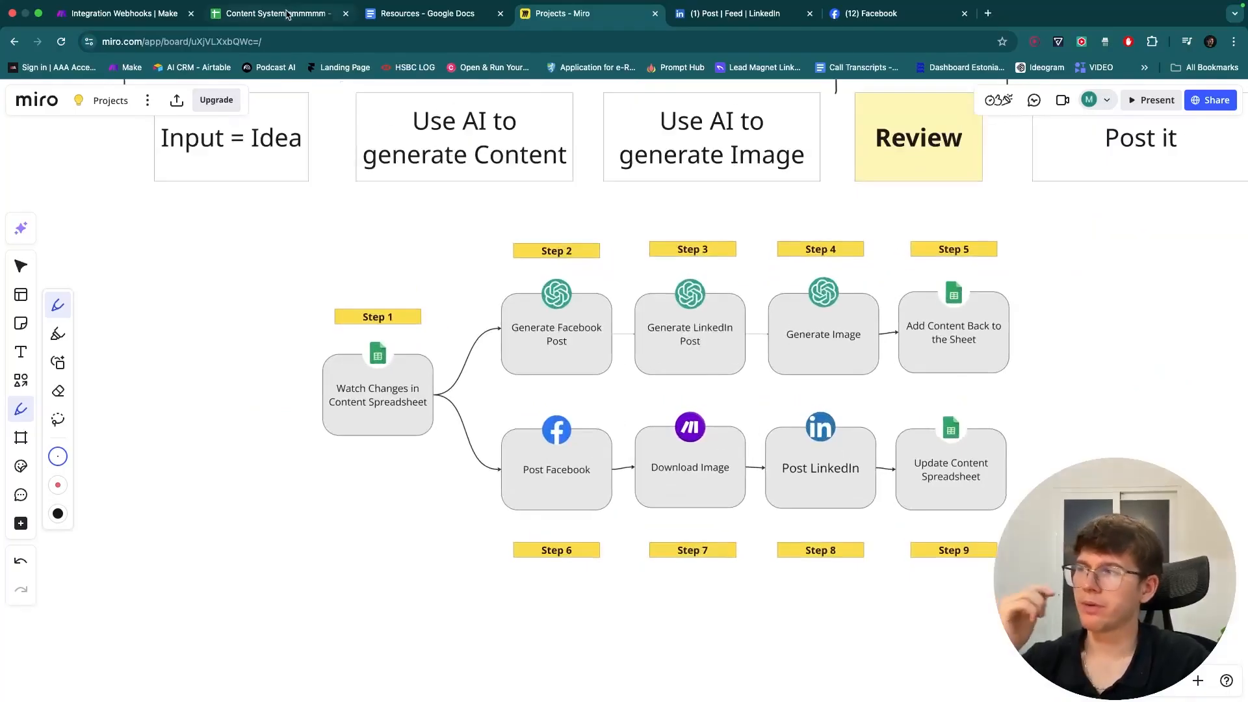
- Confirm the webhook module settings and save the Make scenario
click(120, 13)
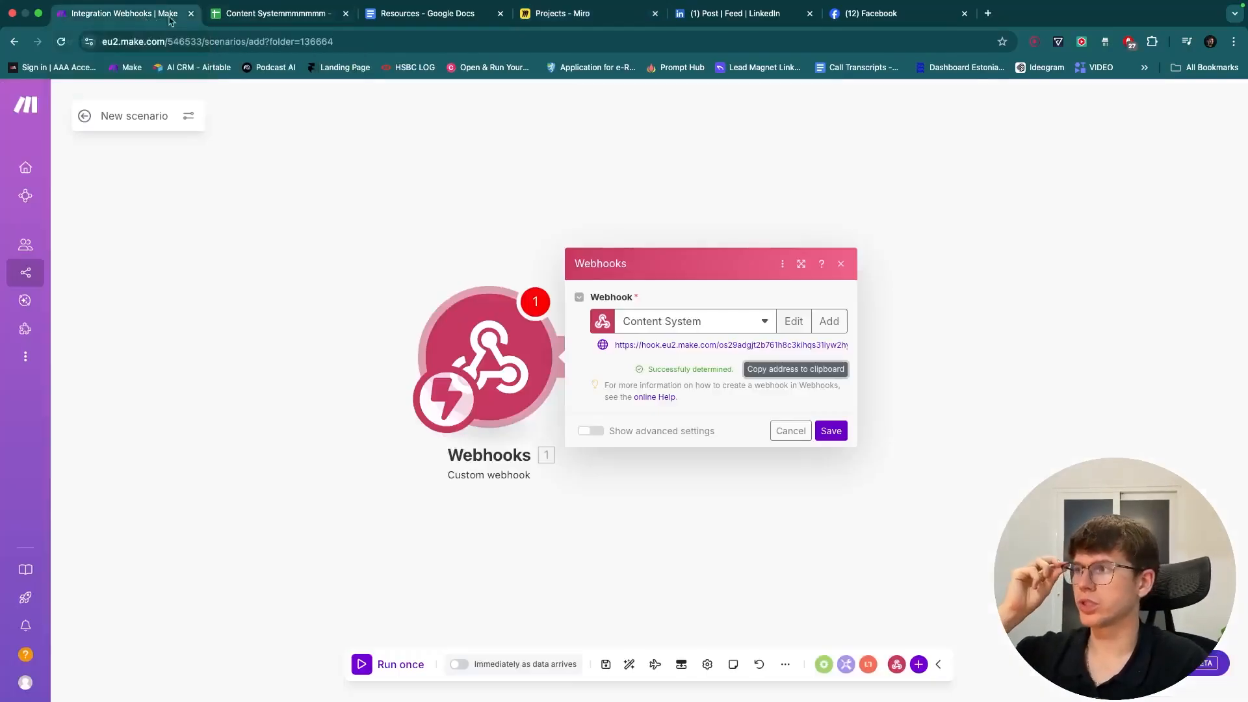
click(831, 432)
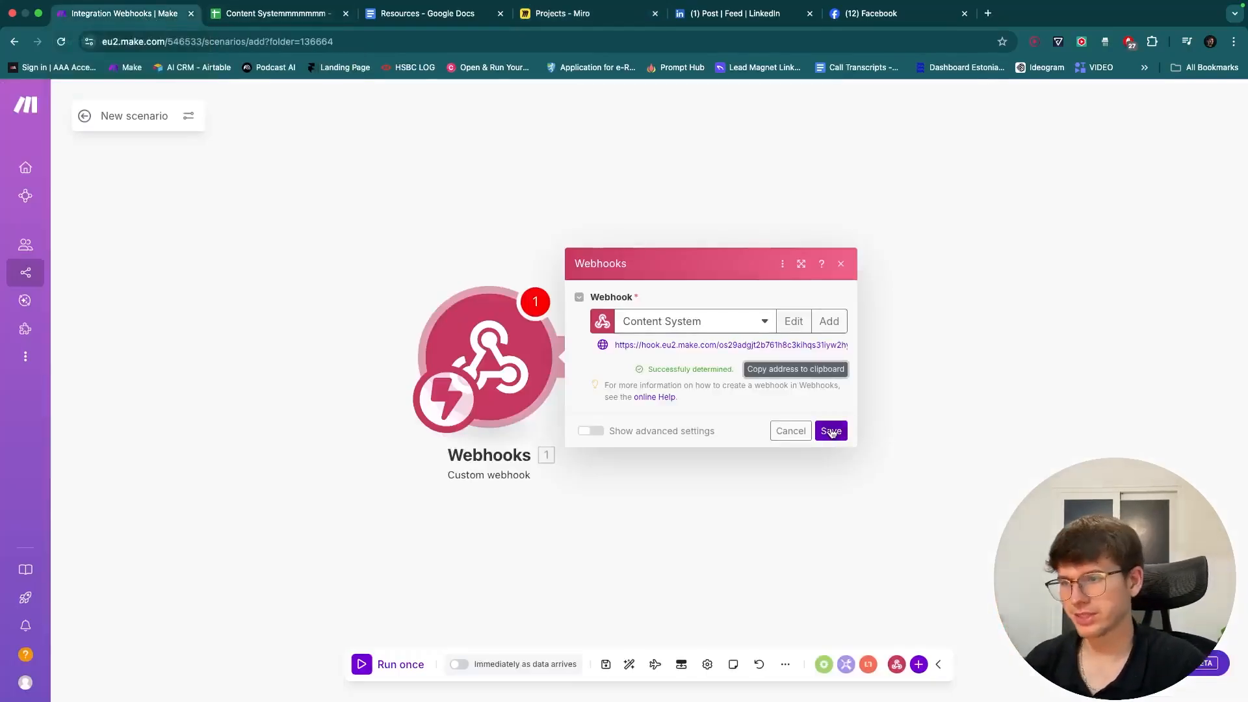
click(605, 668)
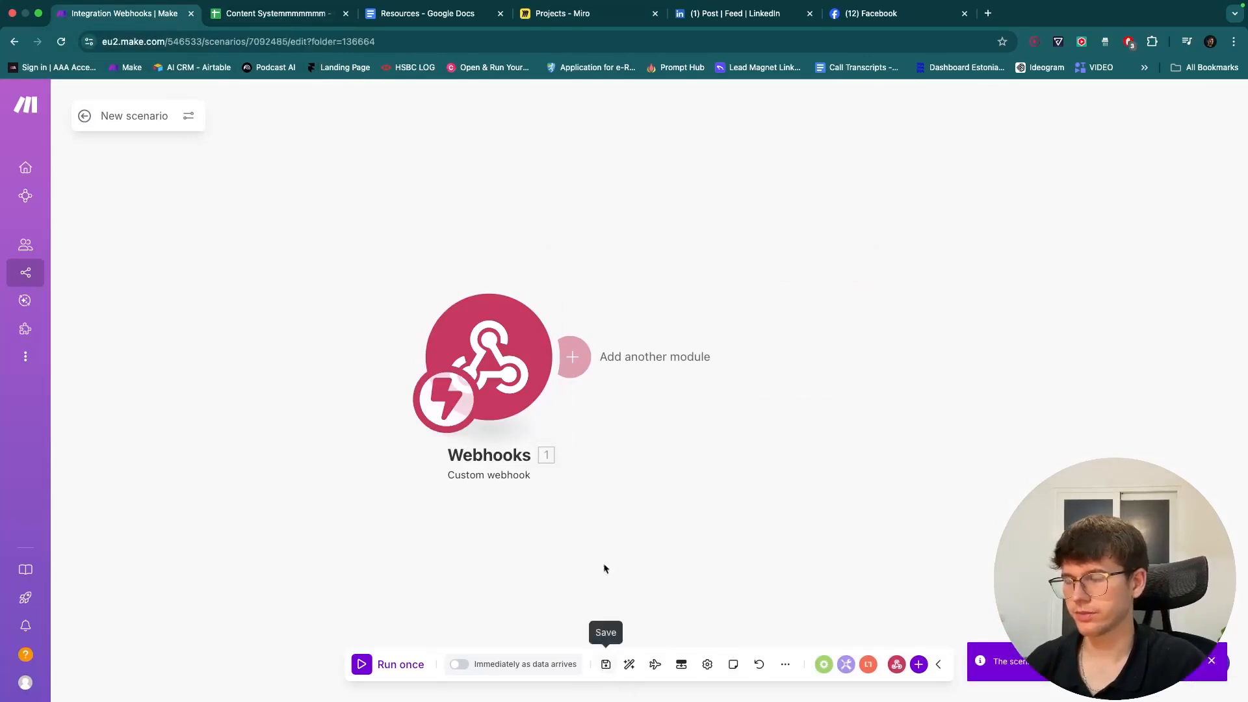
drag(479, 362, 501, 360)
click(501, 361)
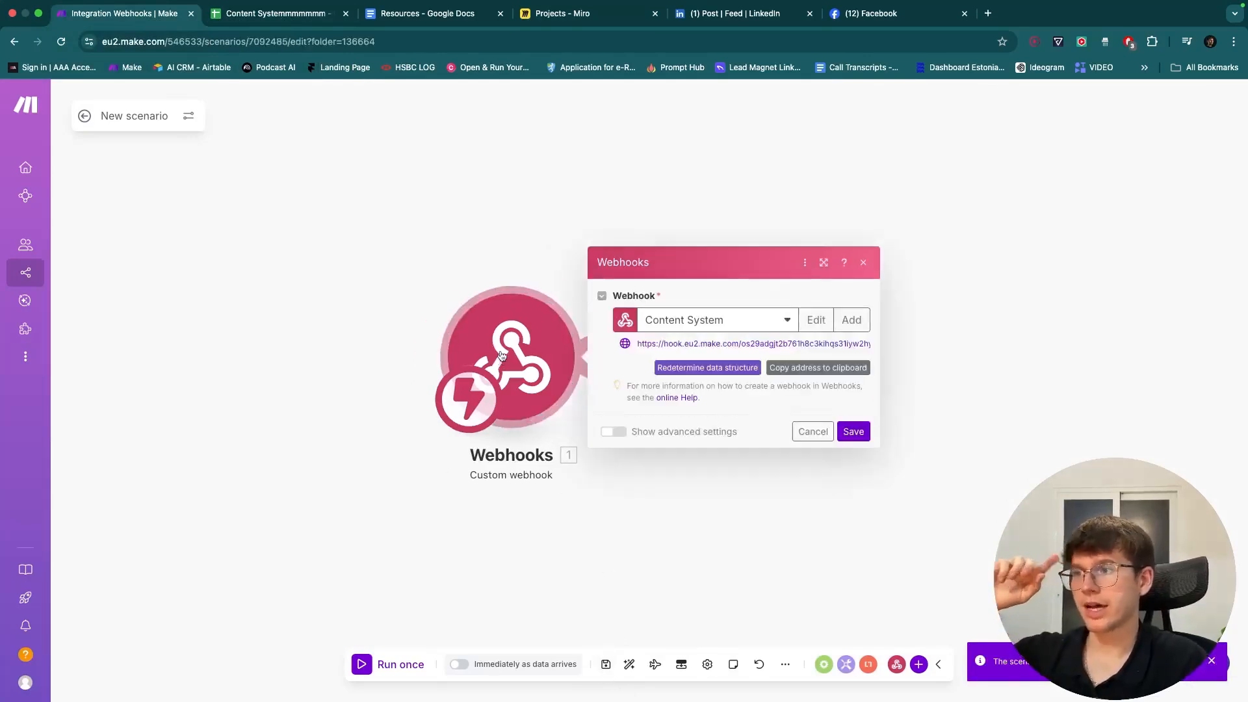
click(479, 286)
- Zoom out the Content Systemmmmmmm spreadsheet, then bring up the Resources guide document
click(255, 18)
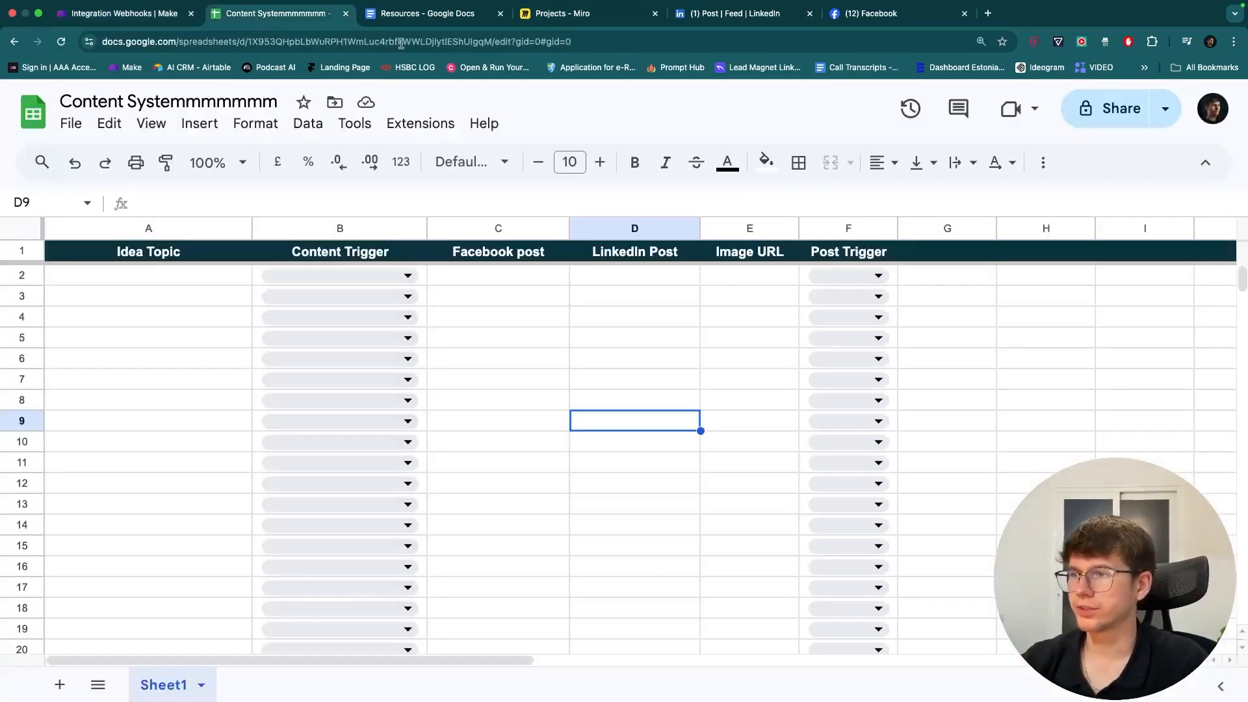
key(super+minus)
key(super+minus)
key(super+minus)
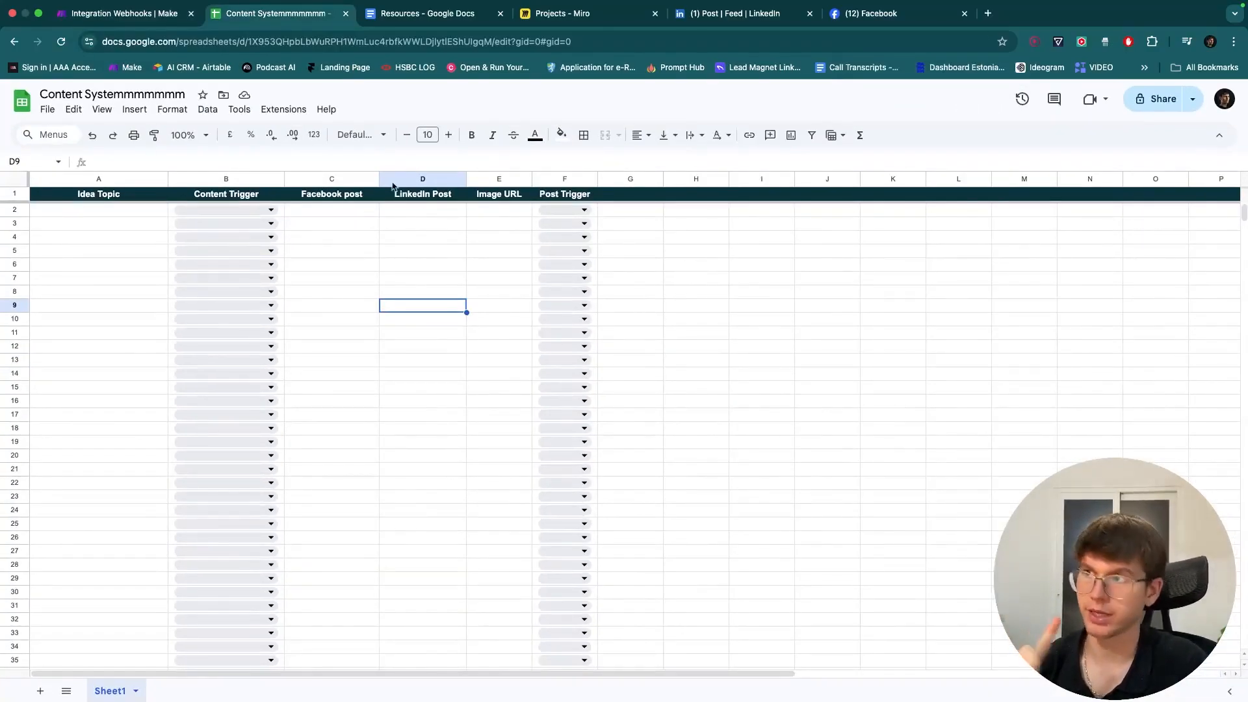
click(454, 14)
- Select the Sheets Script code from its first comment through the MAKE_FUNCTION block
scroll(462, 325, down, 1)
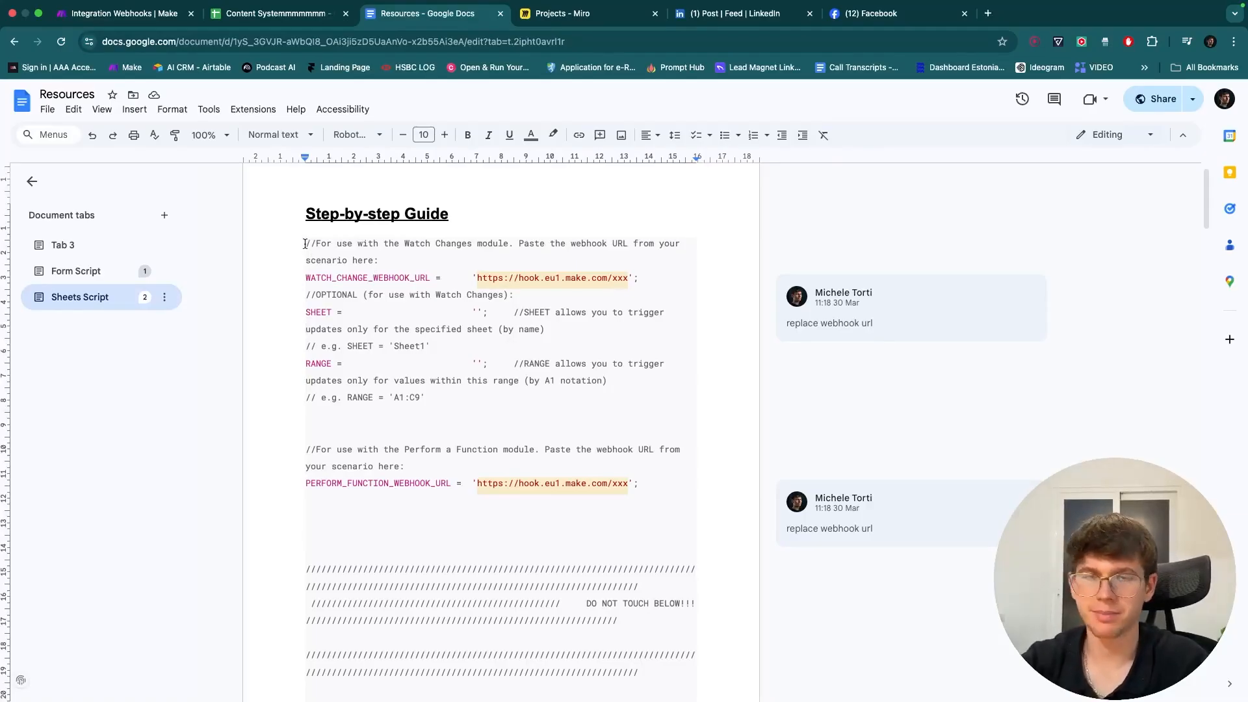
drag(305, 243, 529, 529)
scroll(529, 529, down, 15)
scroll(529, 529, down, 15)
scroll(528, 529, up, 2)
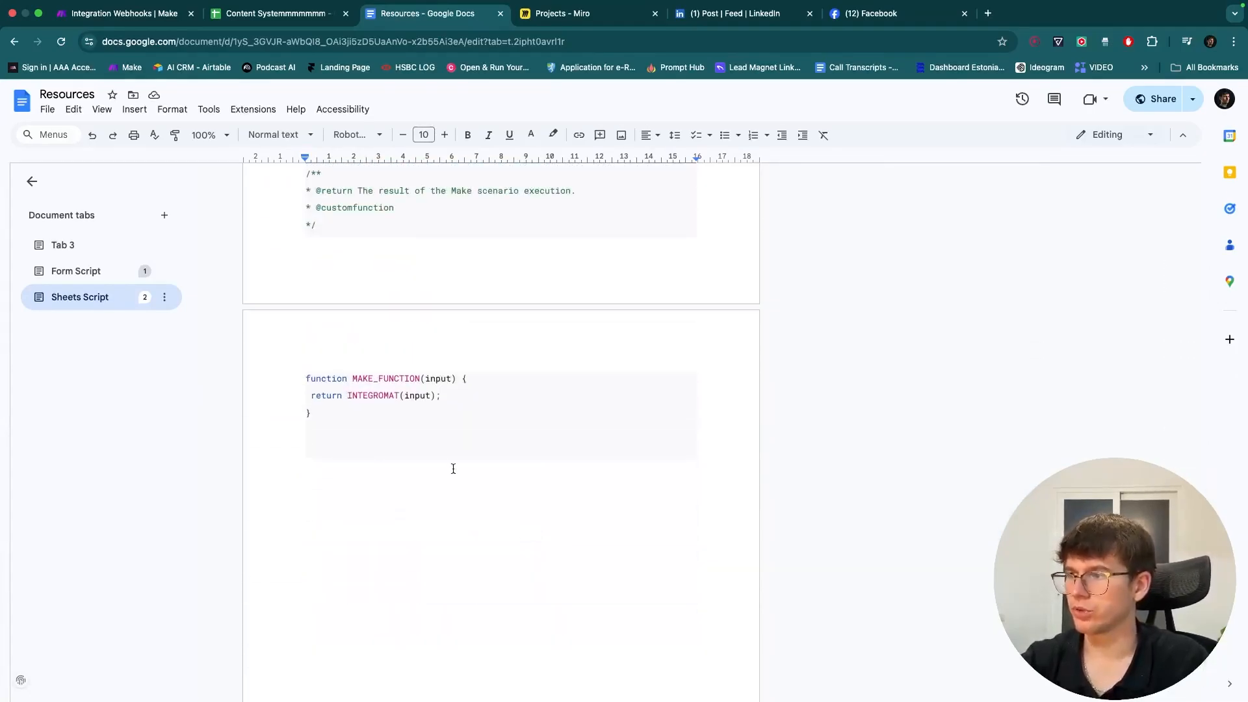
shift+click(451, 445)
scroll(451, 444, up, 15)
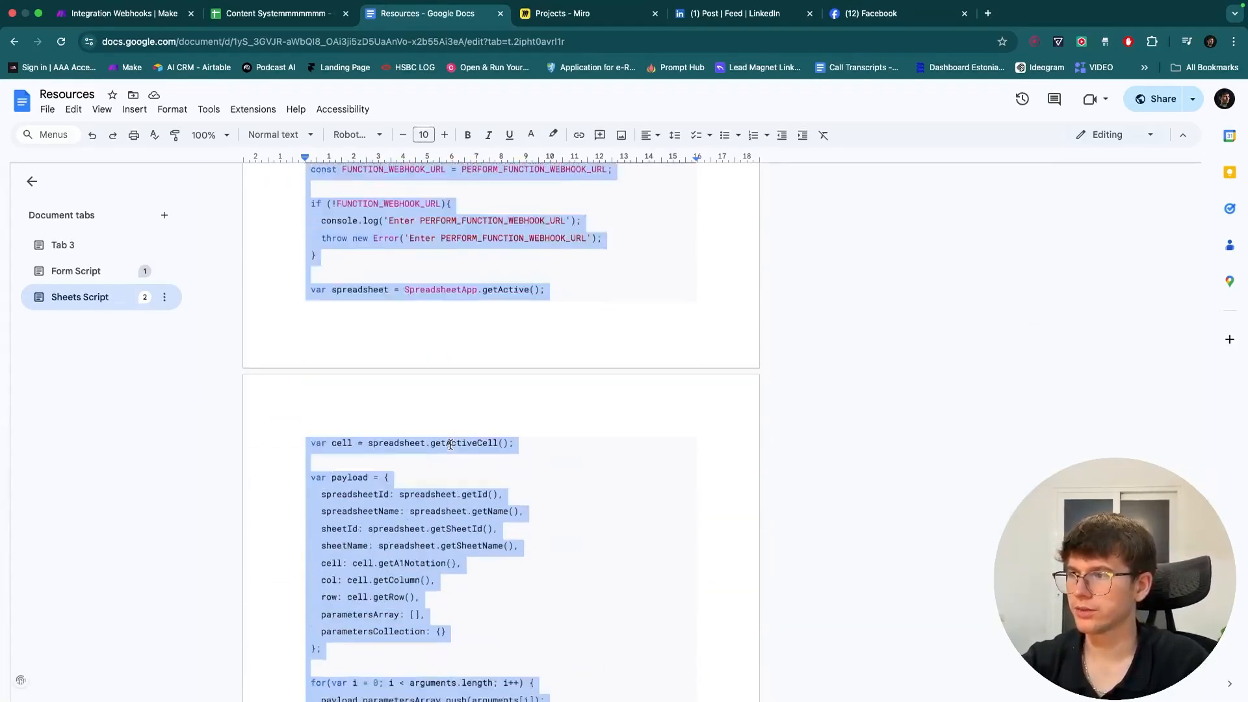
scroll(450, 444, up, 20)
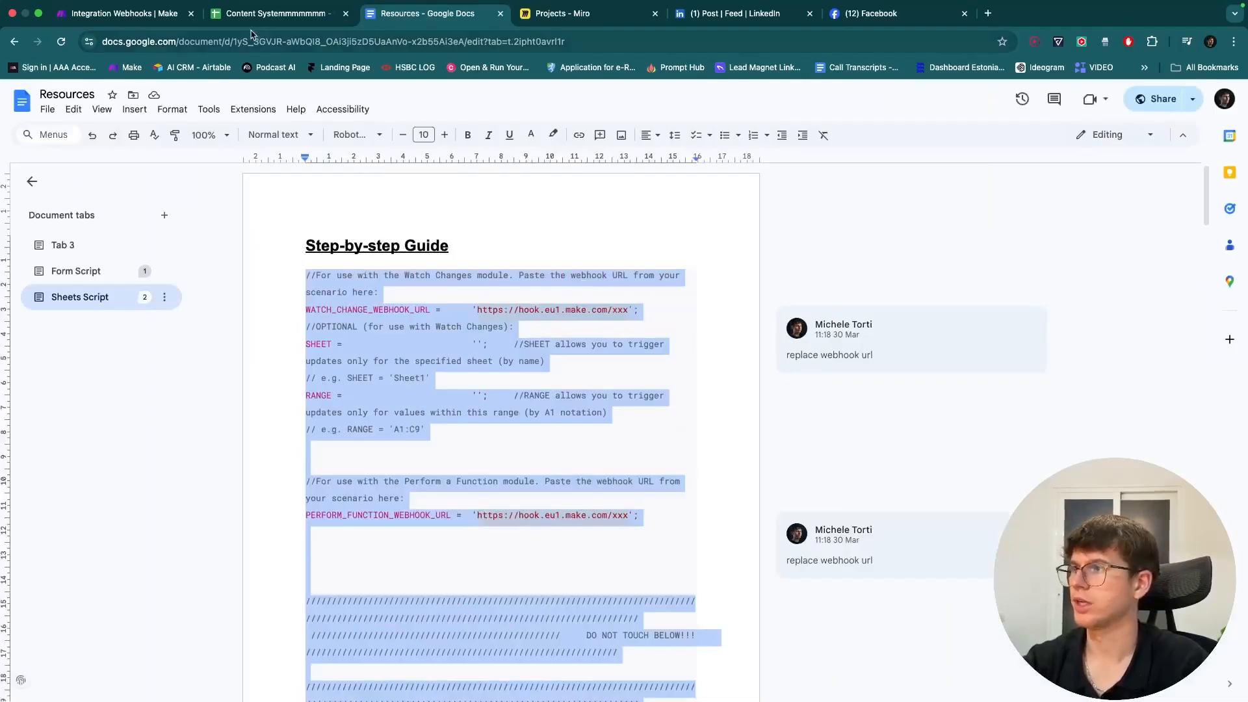
- Create an Apps Script project from Extensions and replace its starter code with the guide's webhook script
click(260, 14)
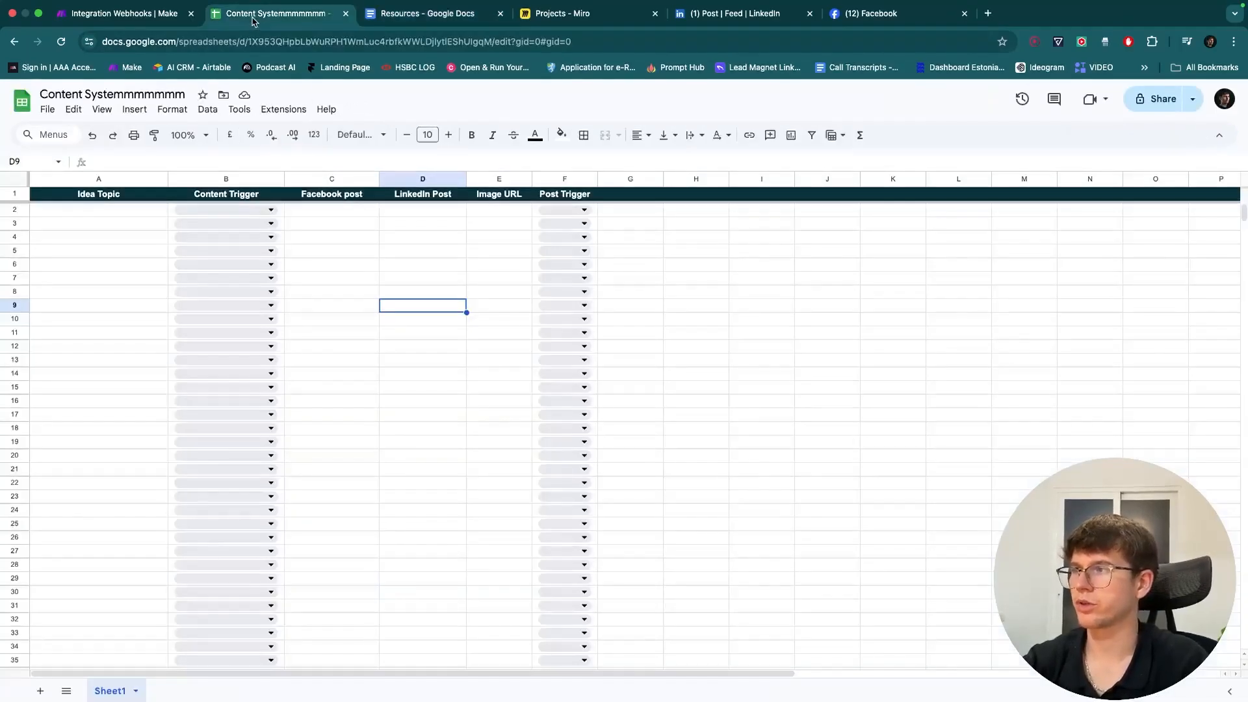
click(283, 109)
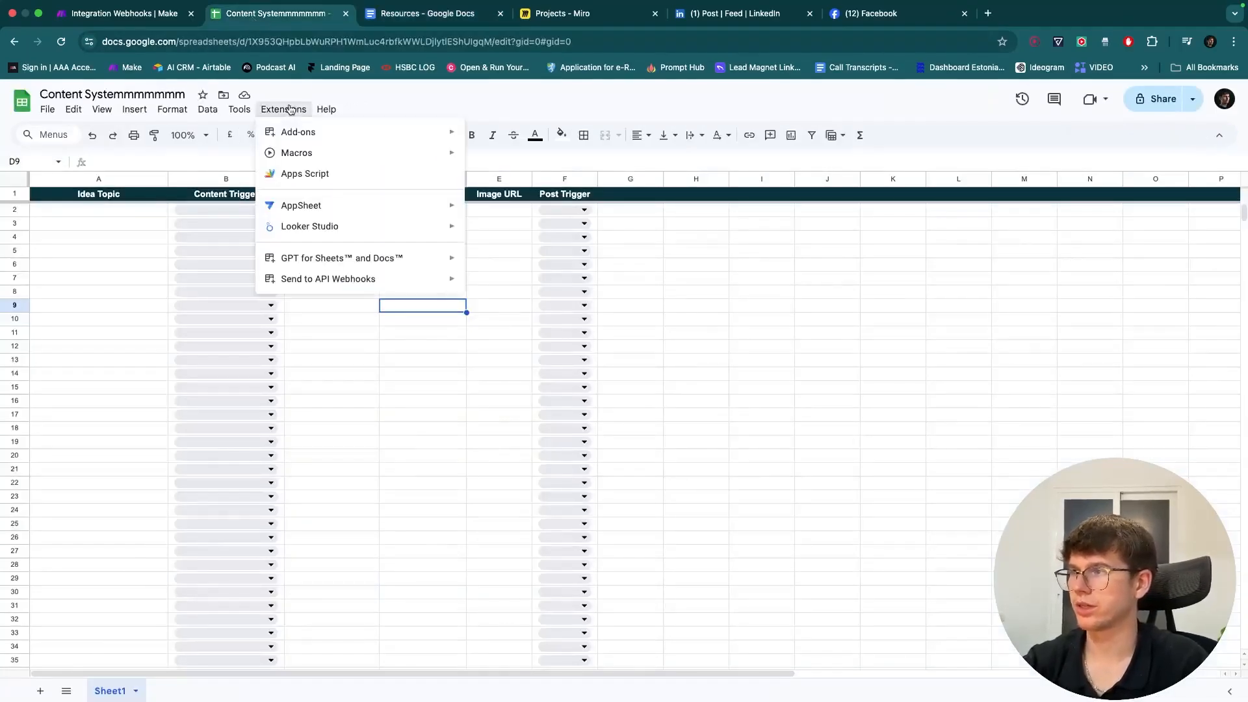
click(301, 182)
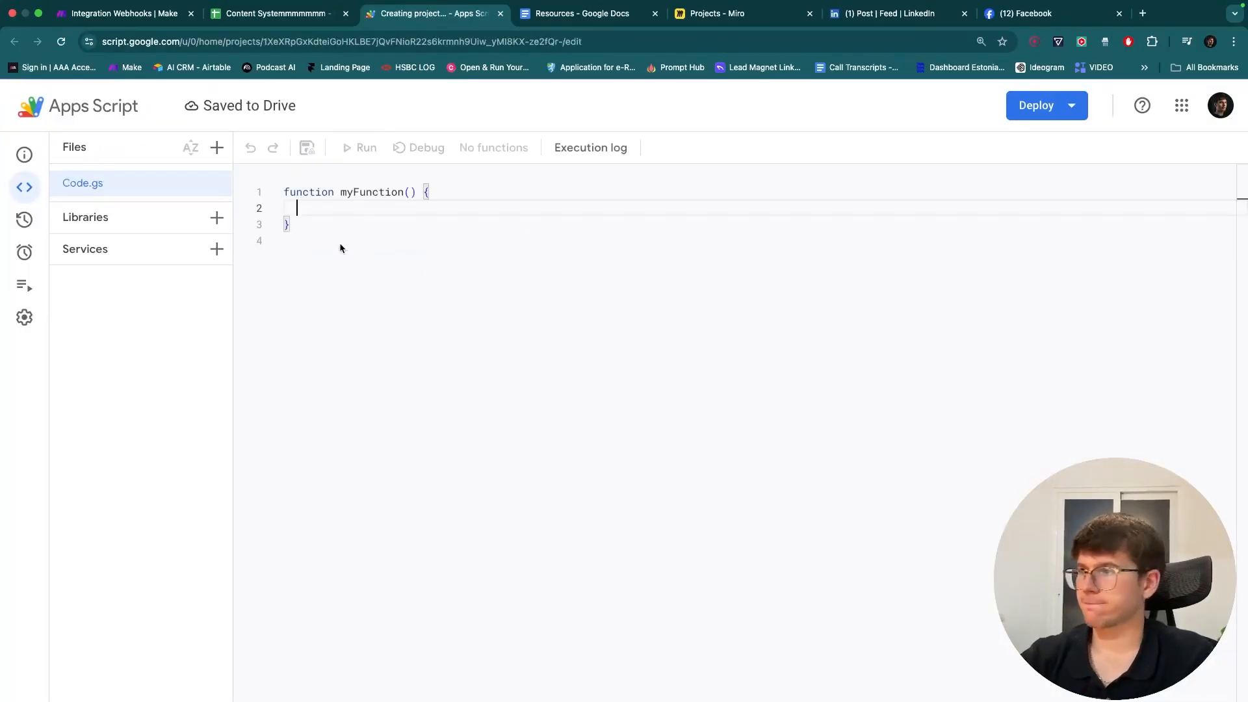
drag(321, 239, 279, 190)
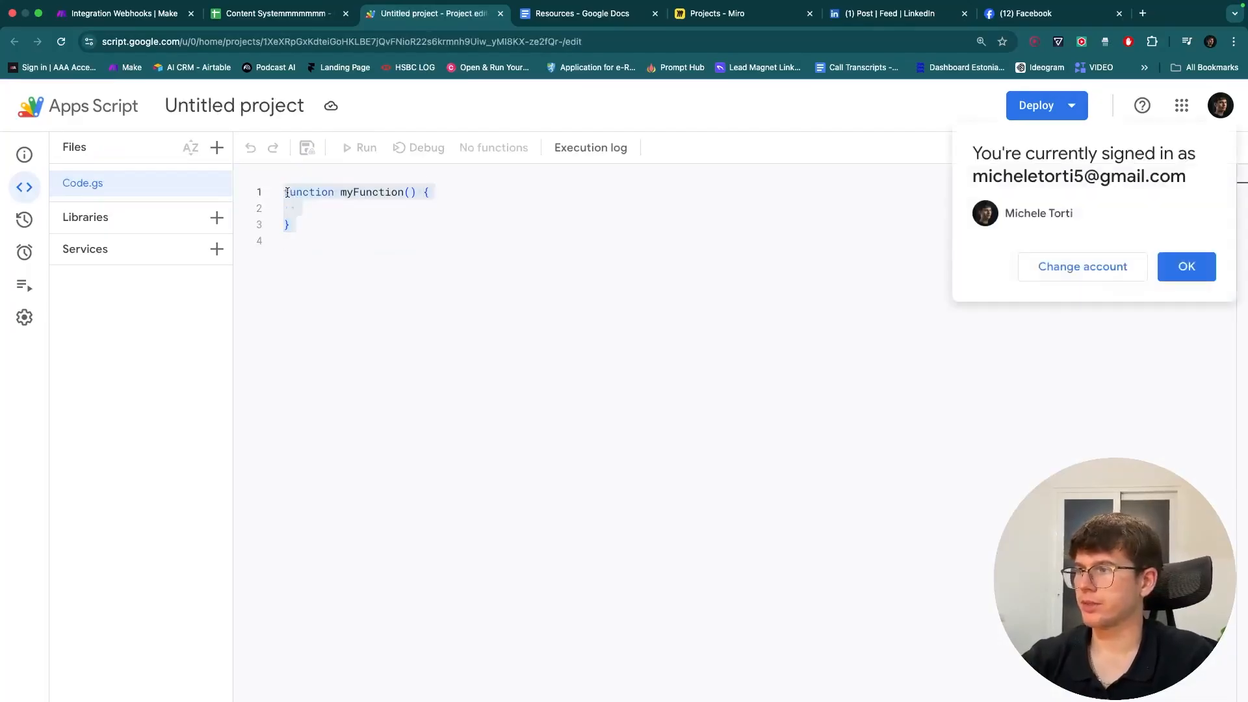
key(BackSpace)
key(super+v)
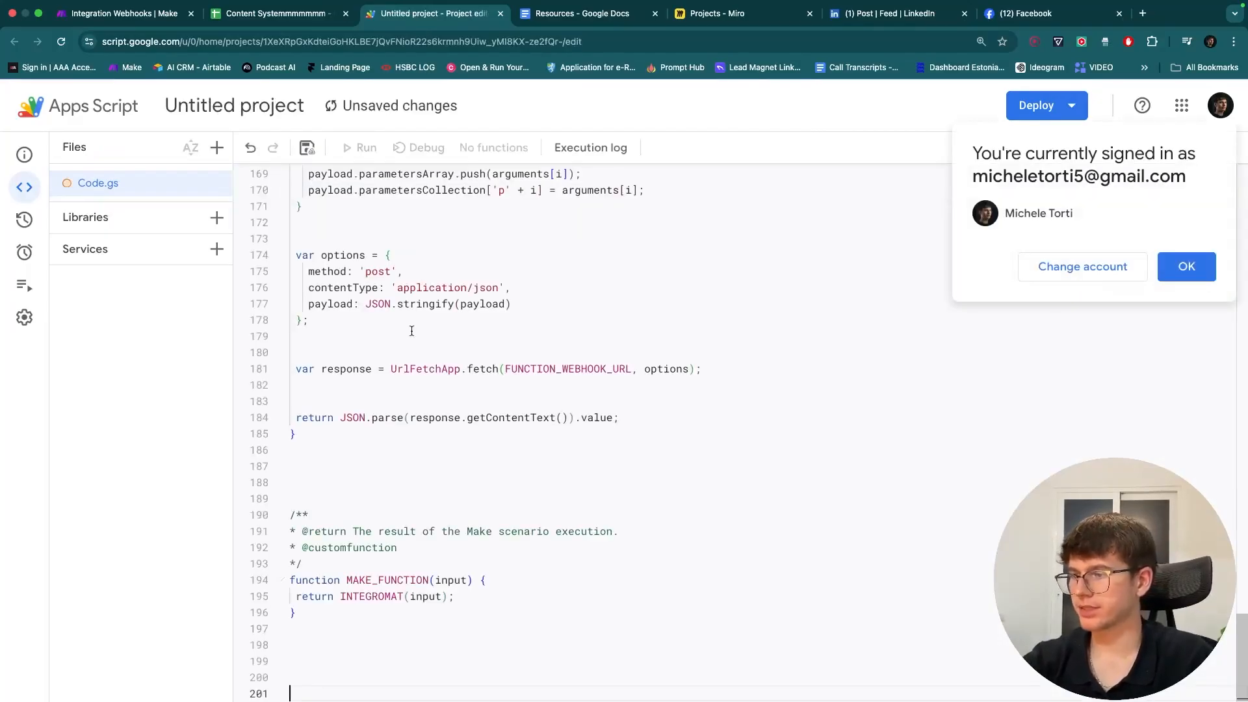
- Save the script project and open the Make Webhooks module's settings
scroll(412, 331, up, 20)
click(1187, 263)
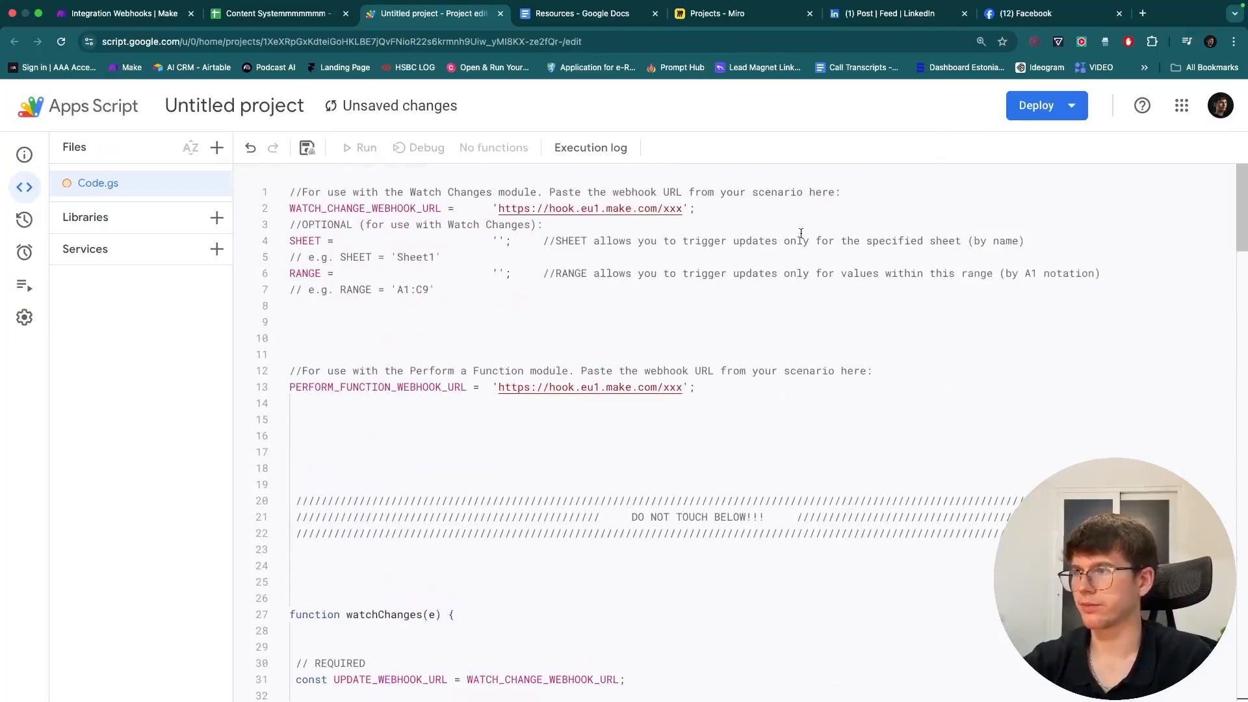
click(307, 148)
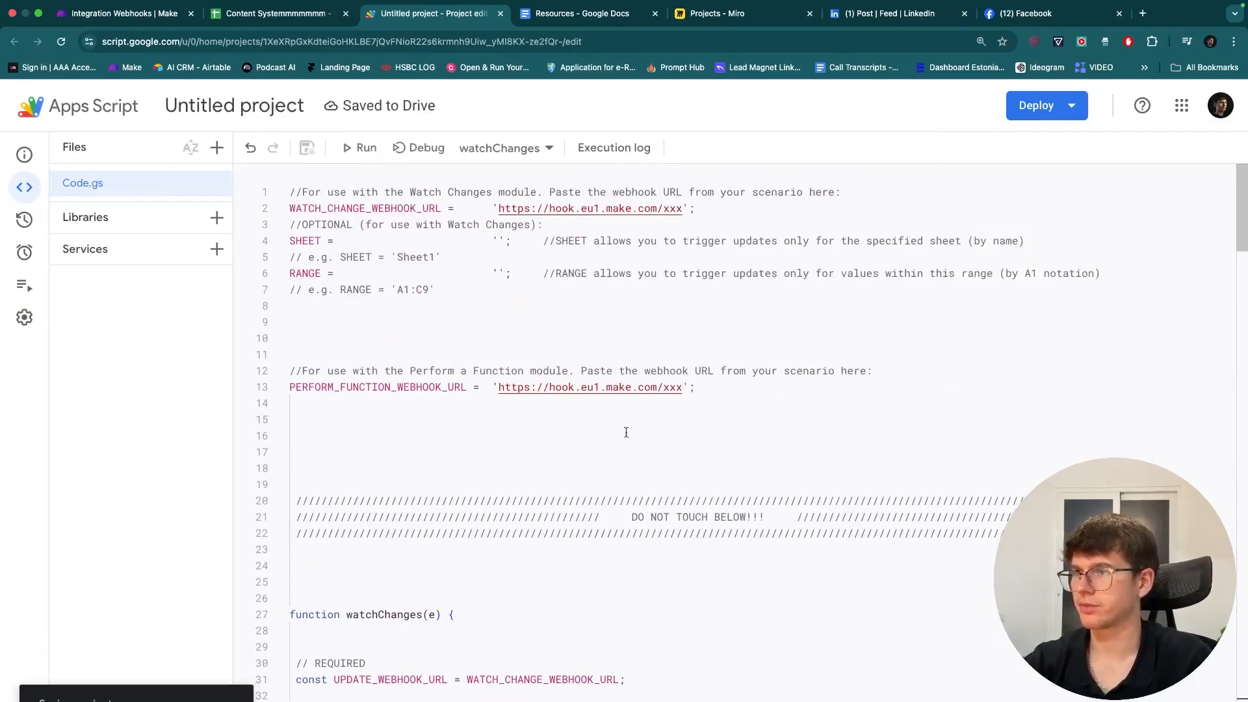
click(149, 18)
click(504, 338)
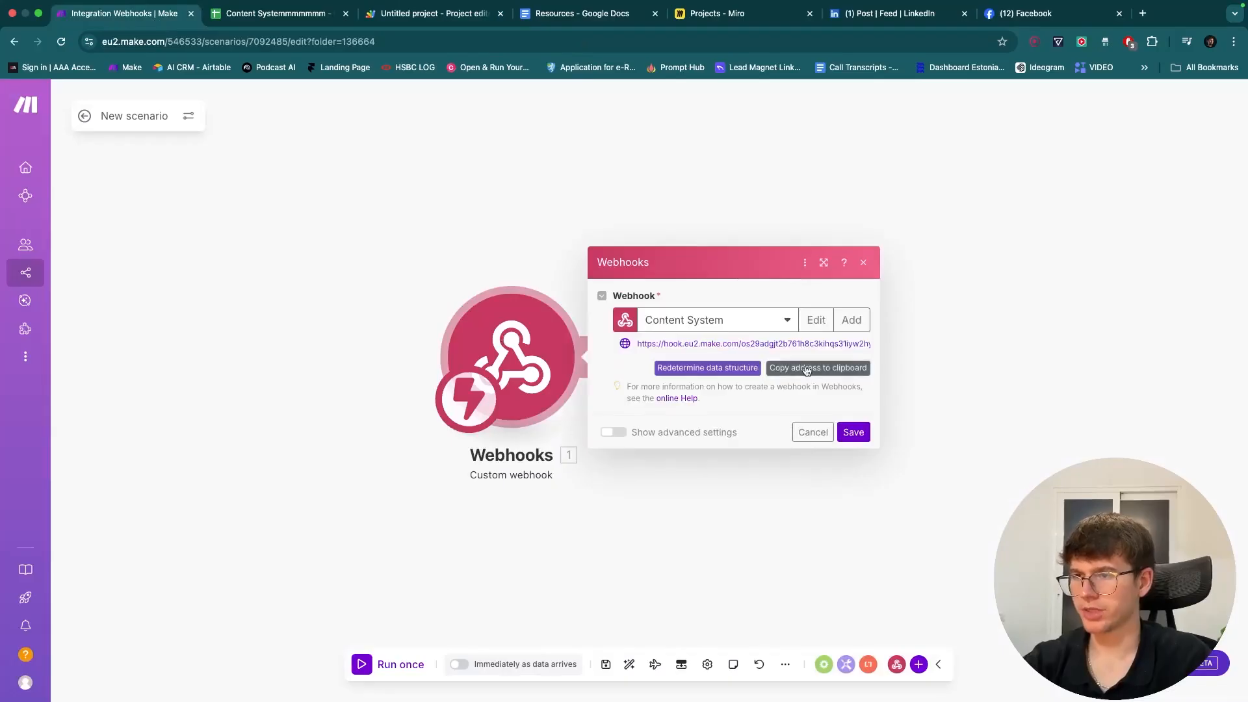
- Replace both placeholder webhook URLs on lines 2 and 13 with the Make webhook address and save
click(851, 432)
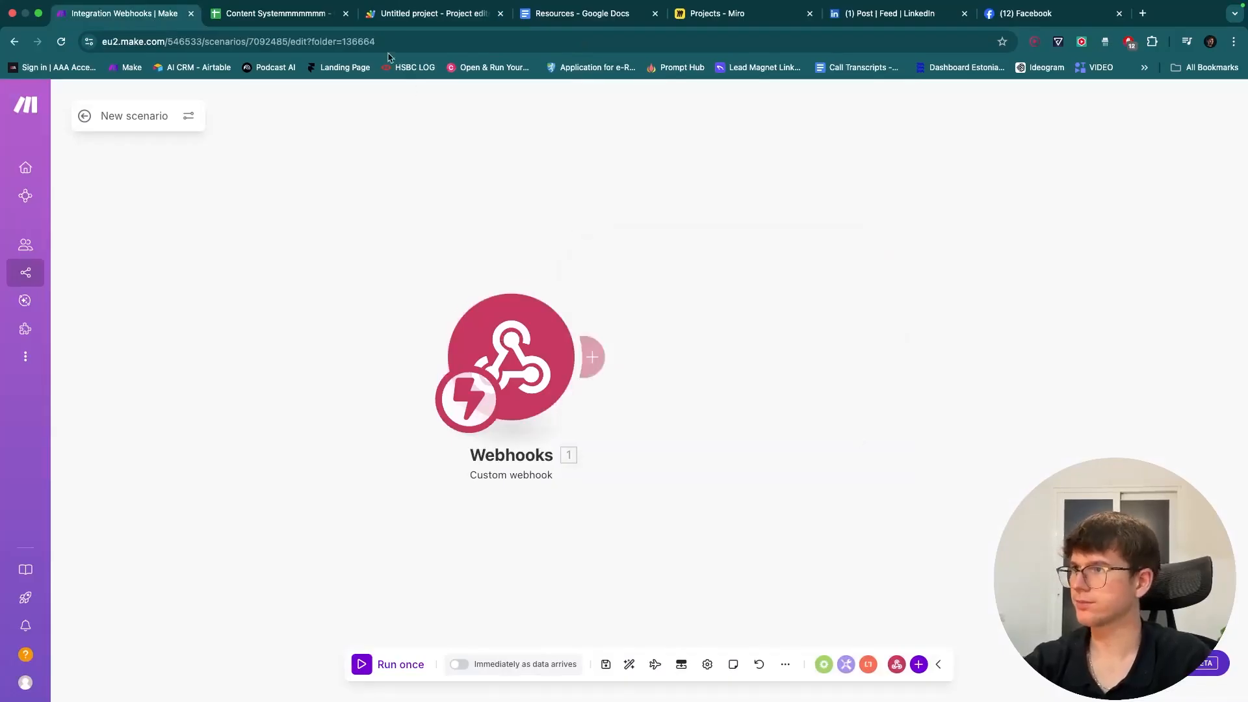
click(433, 18)
drag(680, 210, 500, 205)
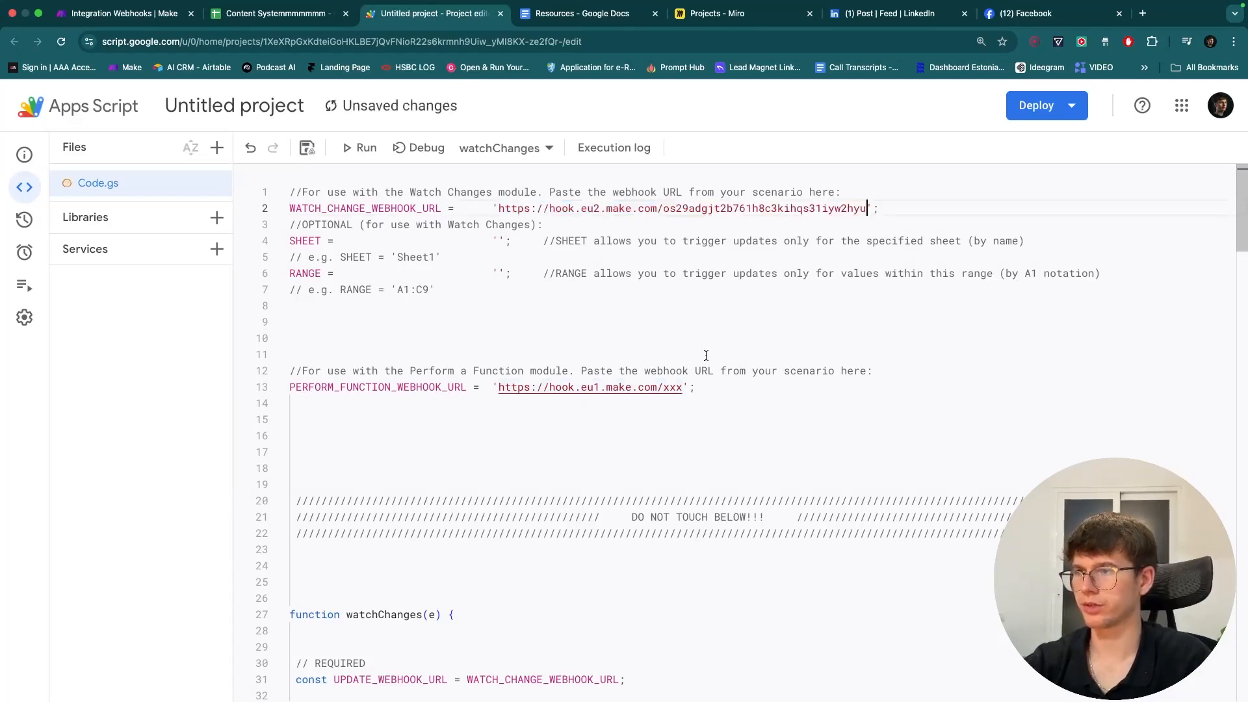
drag(684, 388, 504, 392)
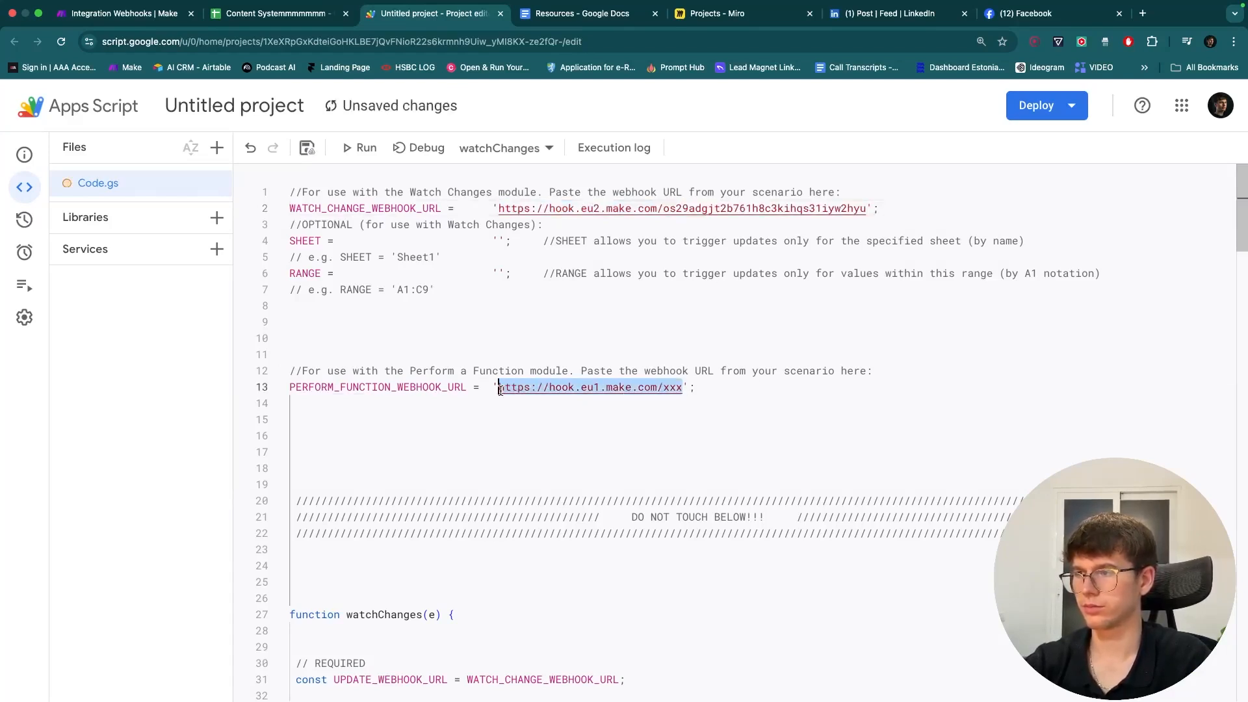
click(301, 147)
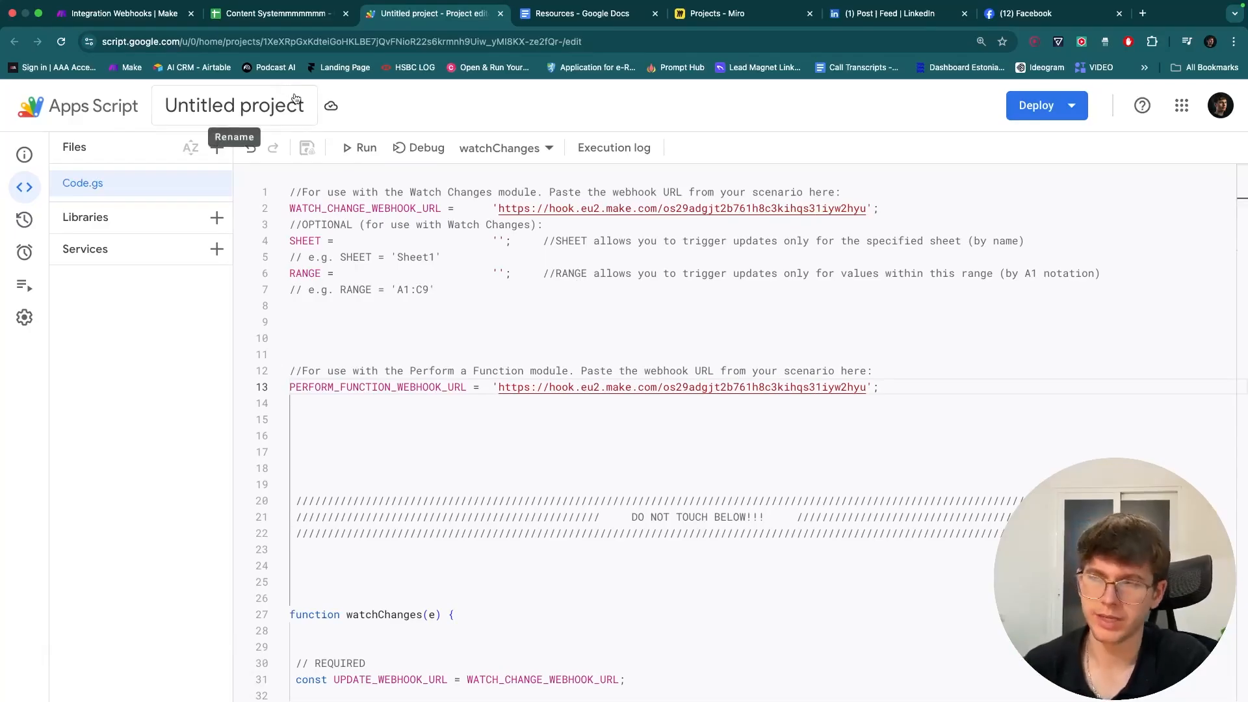
click(34, 255)
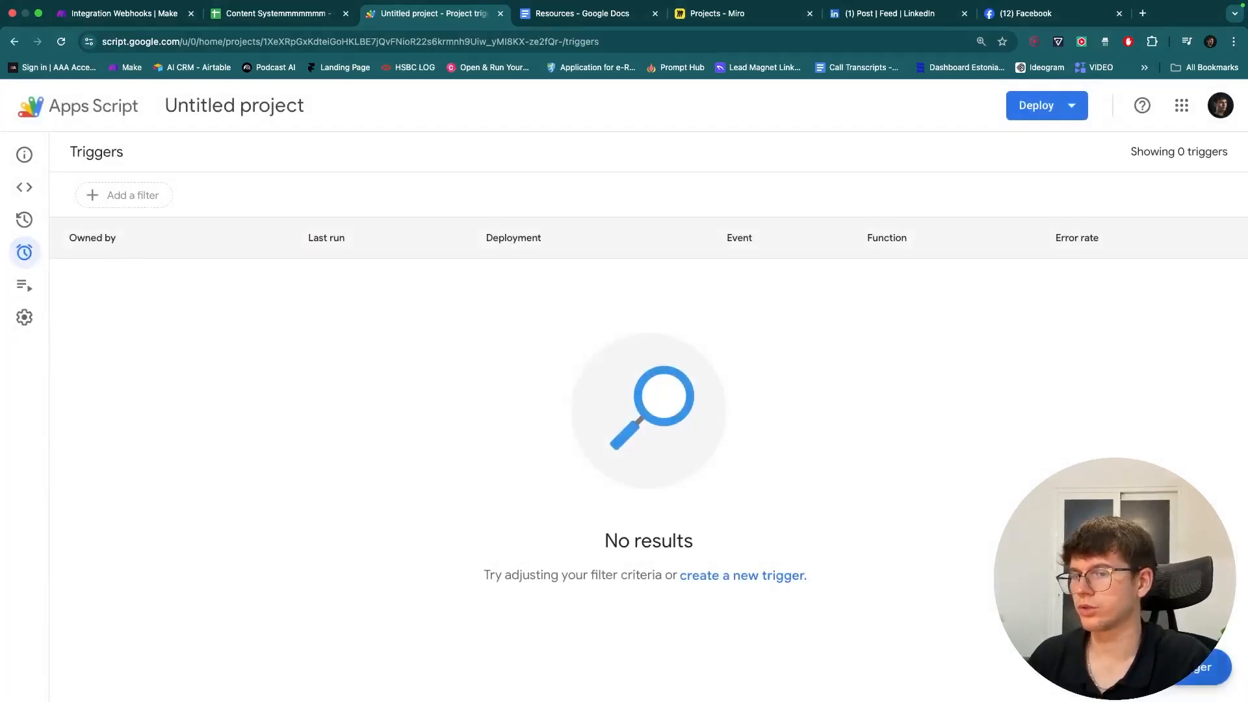
- Begin adding a trigger, then back out to review the script code
click(1210, 667)
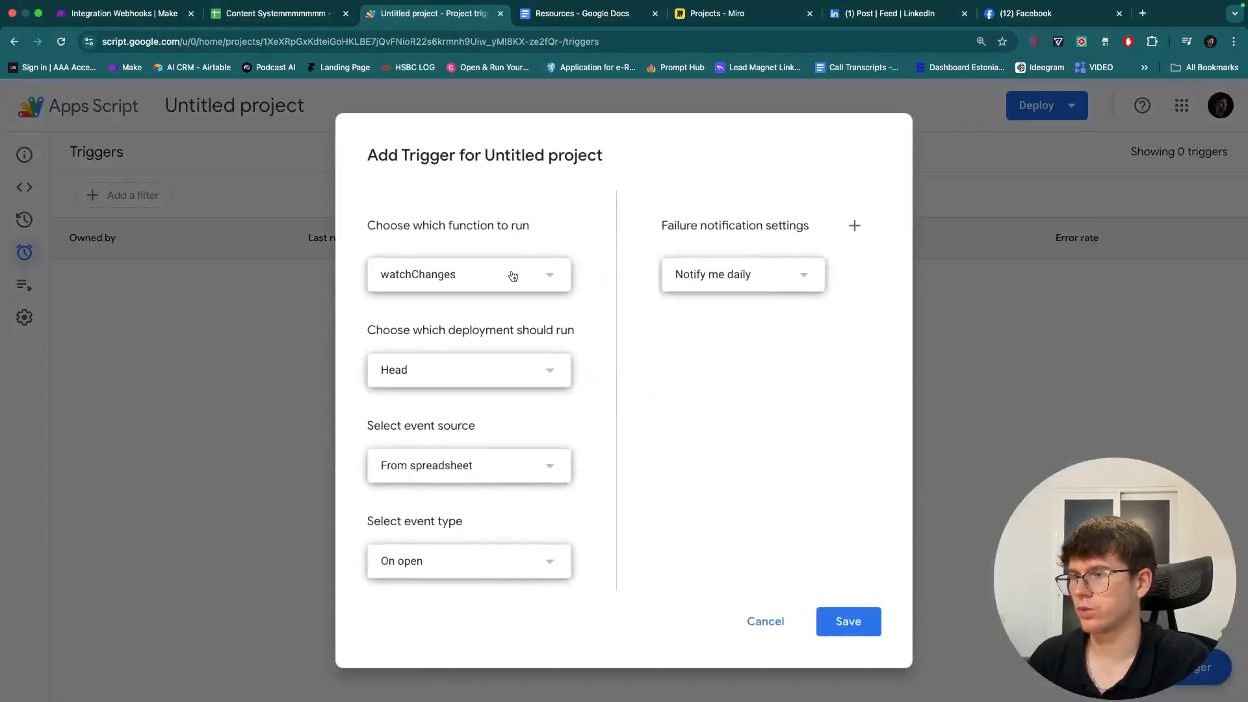
click(517, 577)
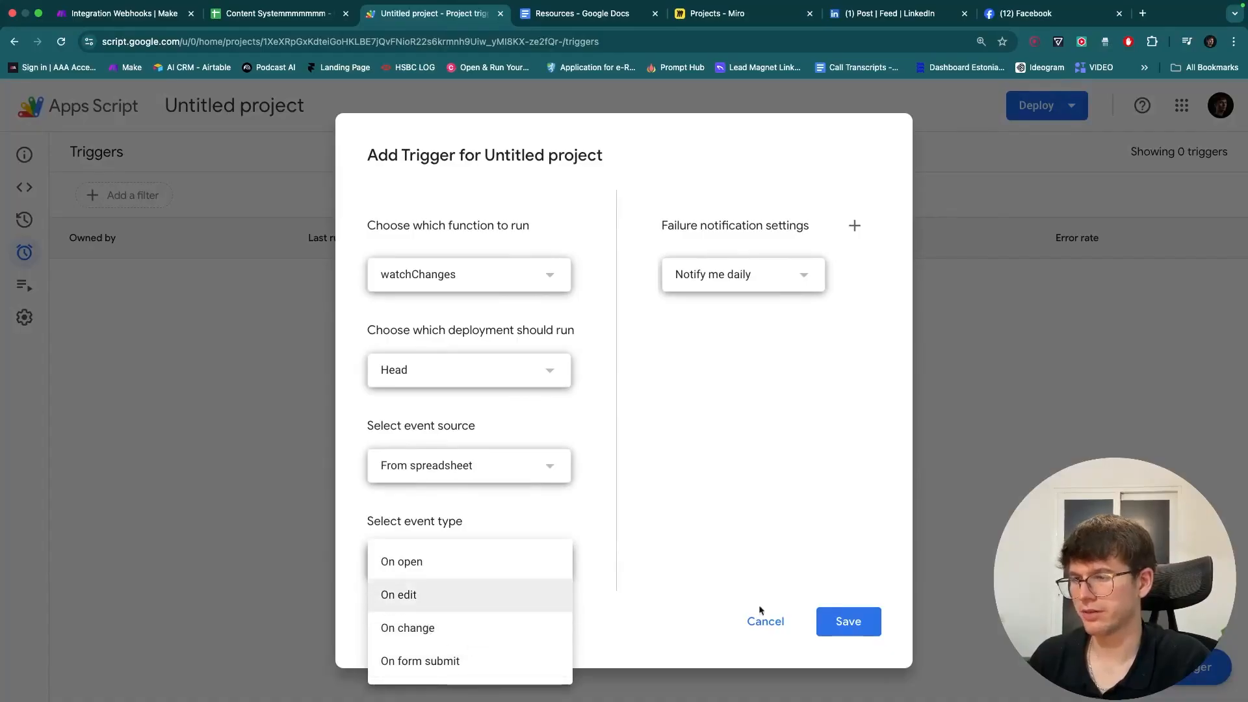
click(765, 622)
click(24, 187)
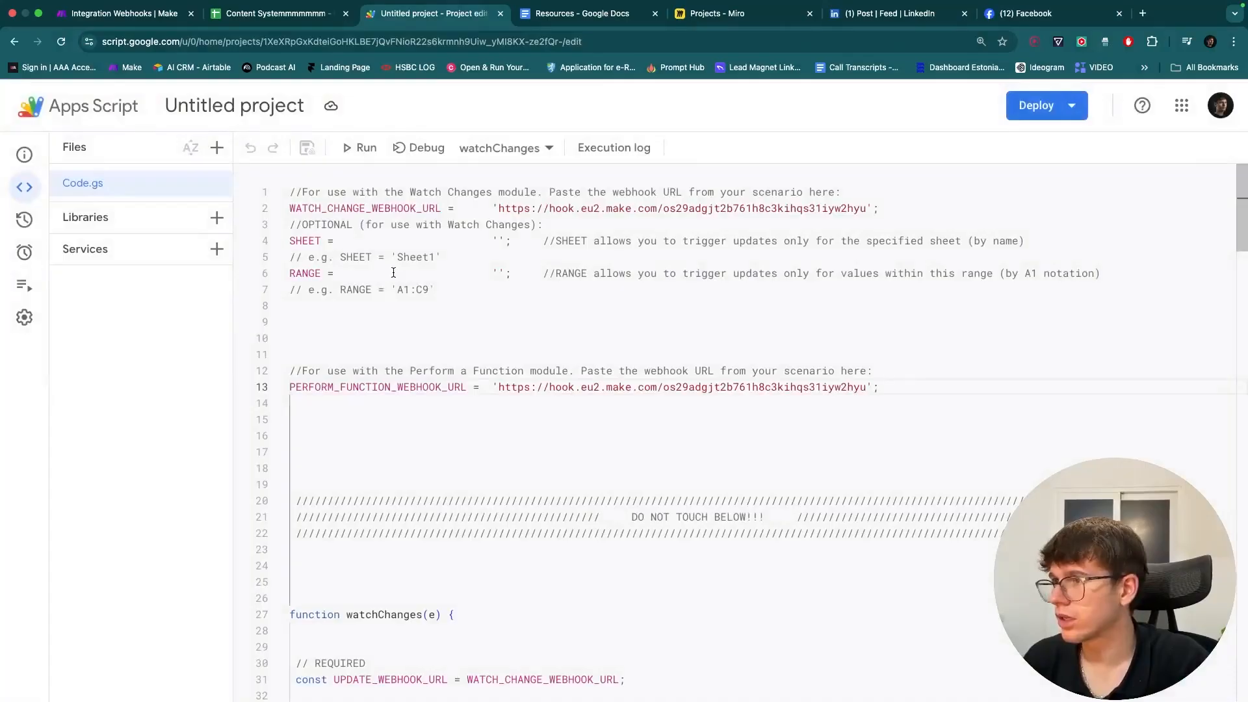
scroll(394, 272, down, 5)
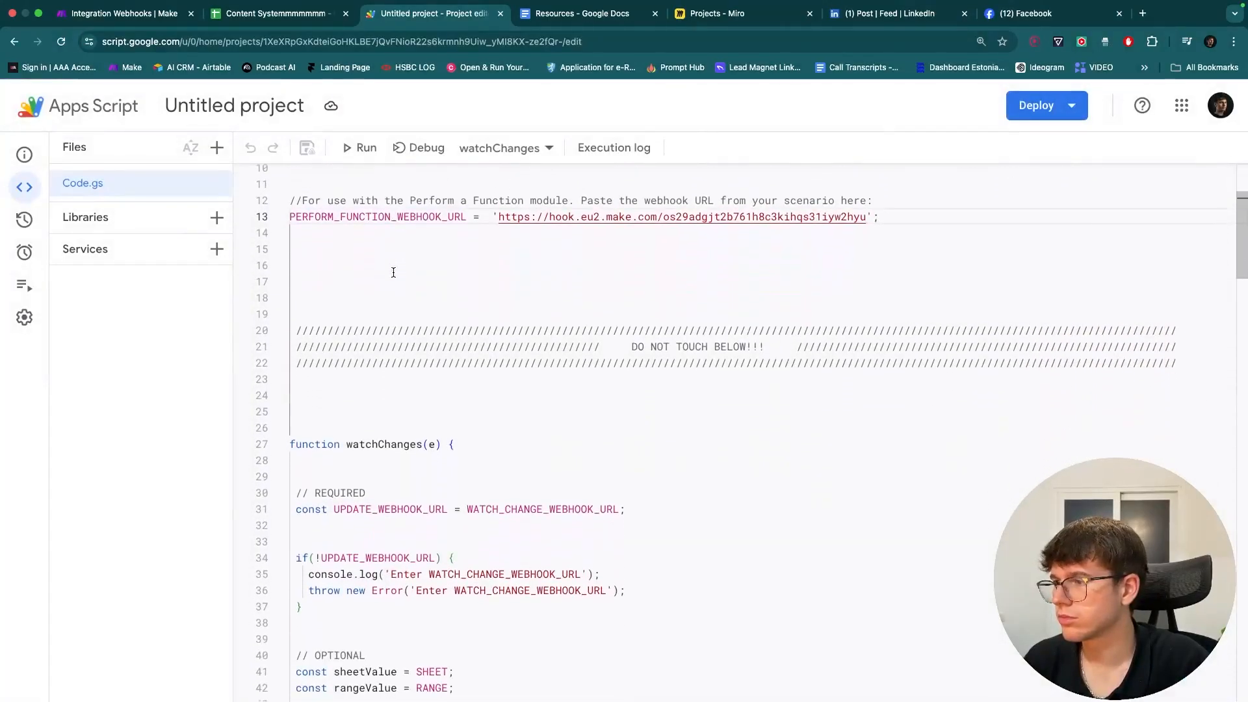
scroll(389, 305, down, 2)
drag(348, 377, 404, 377)
scroll(405, 376, down, 3)
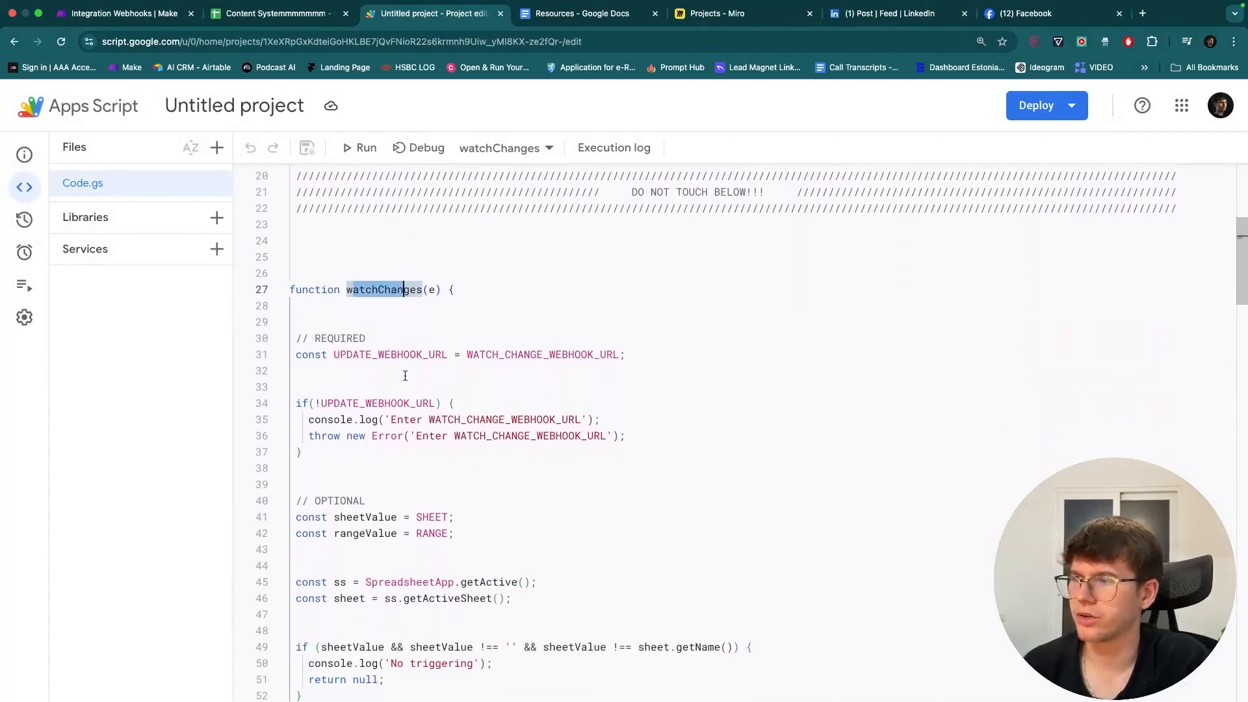
scroll(398, 313, up, 2)
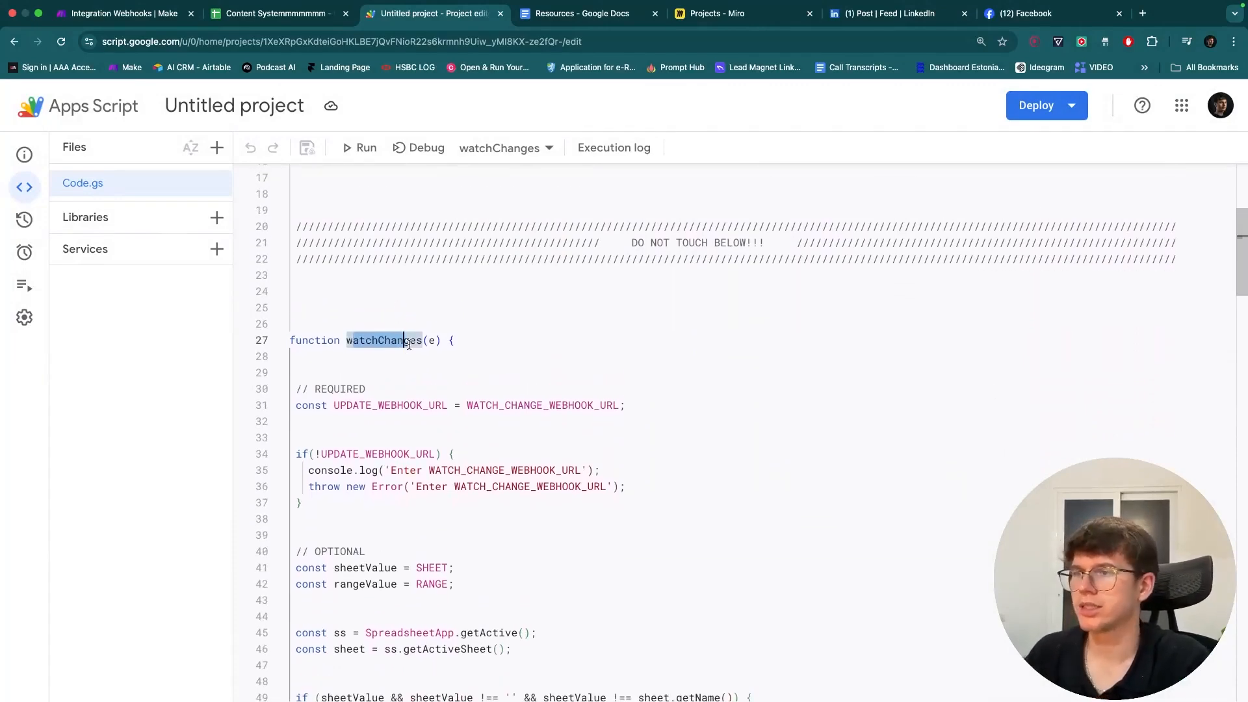
scroll(408, 344, up, 8)
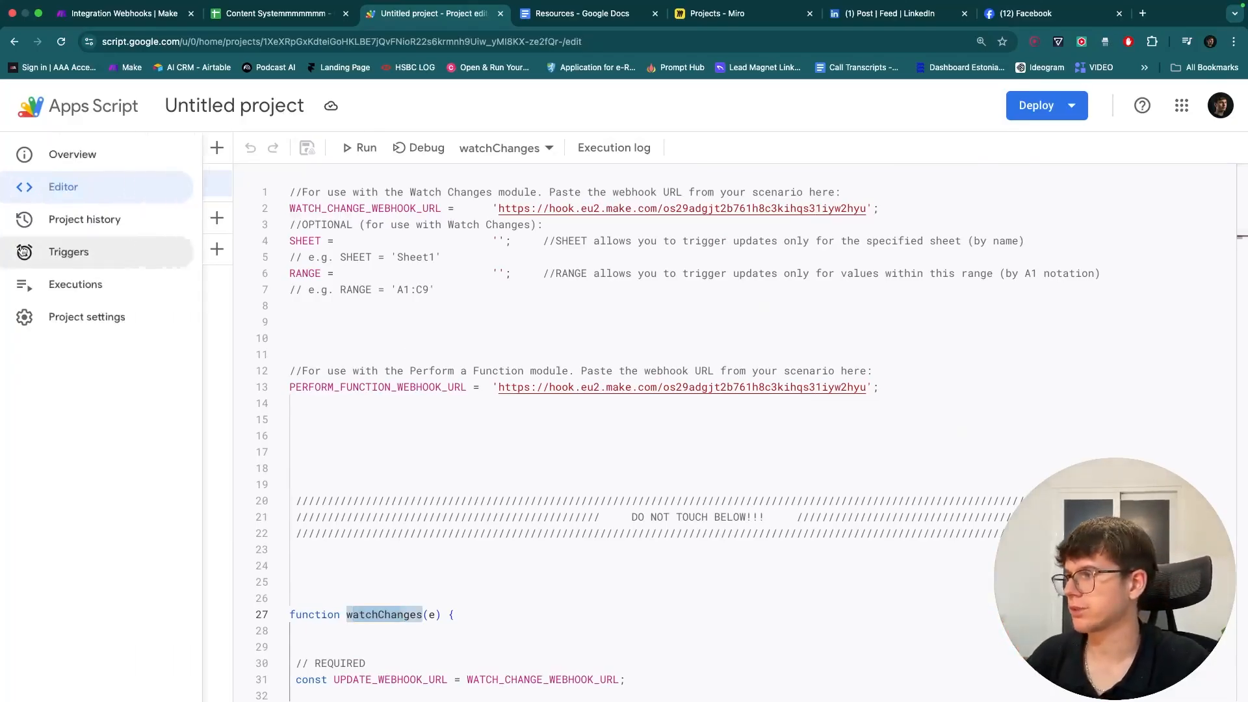
- Add a watchChanges trigger with event type On edit and save it
click(24, 252)
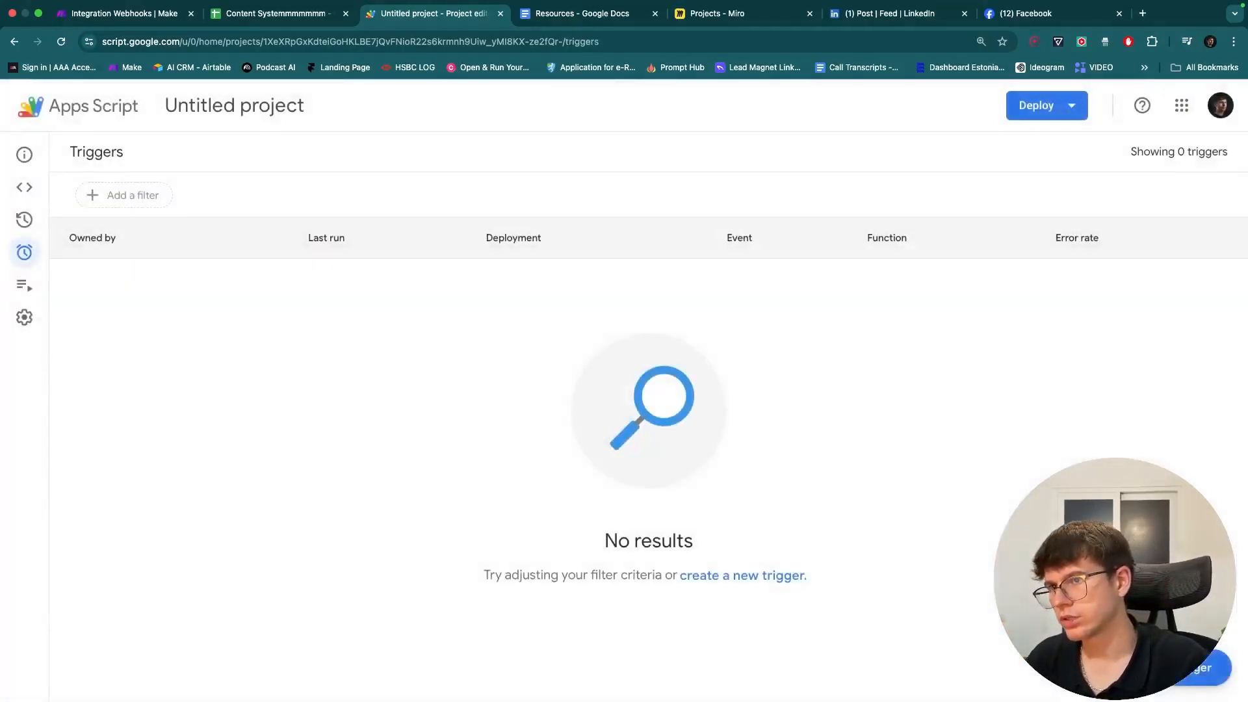
click(1208, 667)
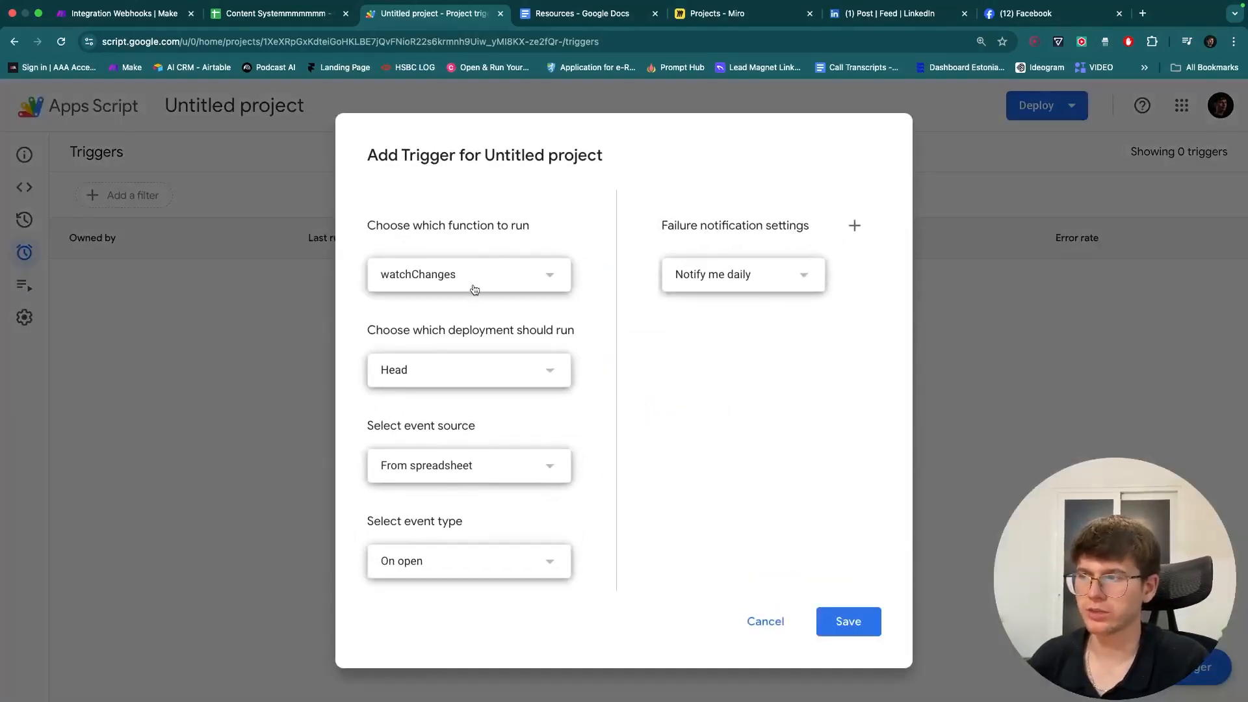
click(495, 562)
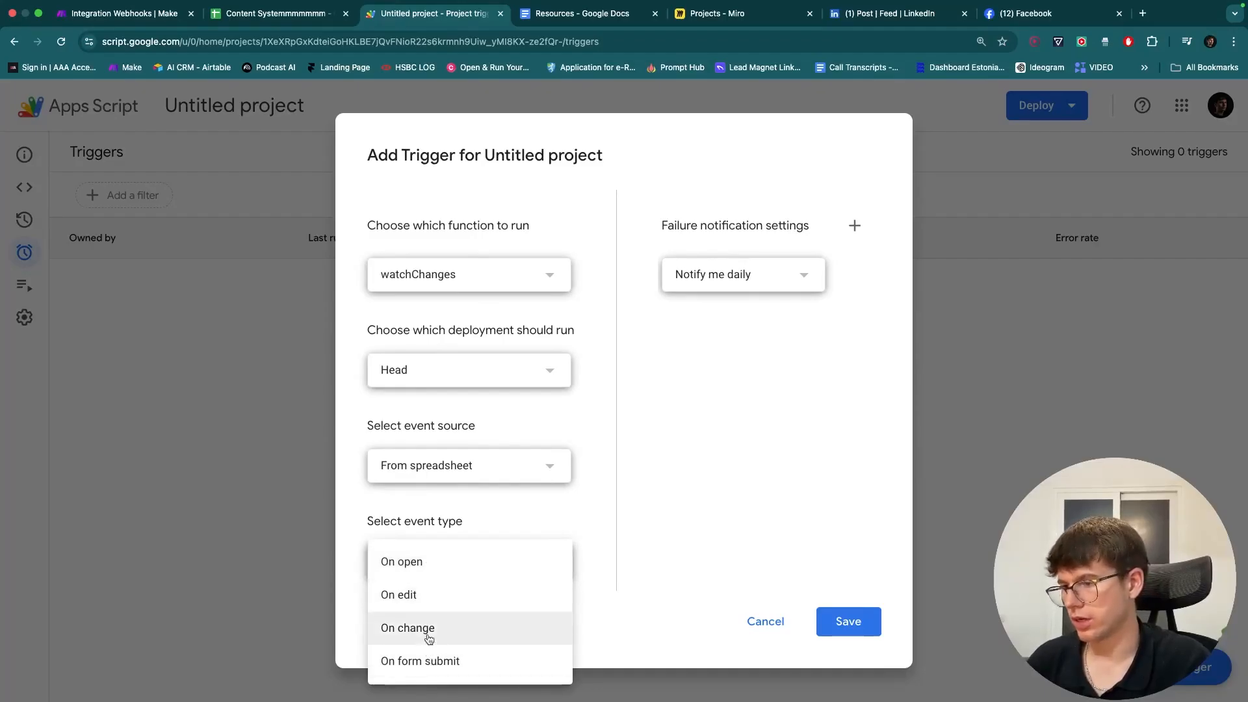
click(428, 596)
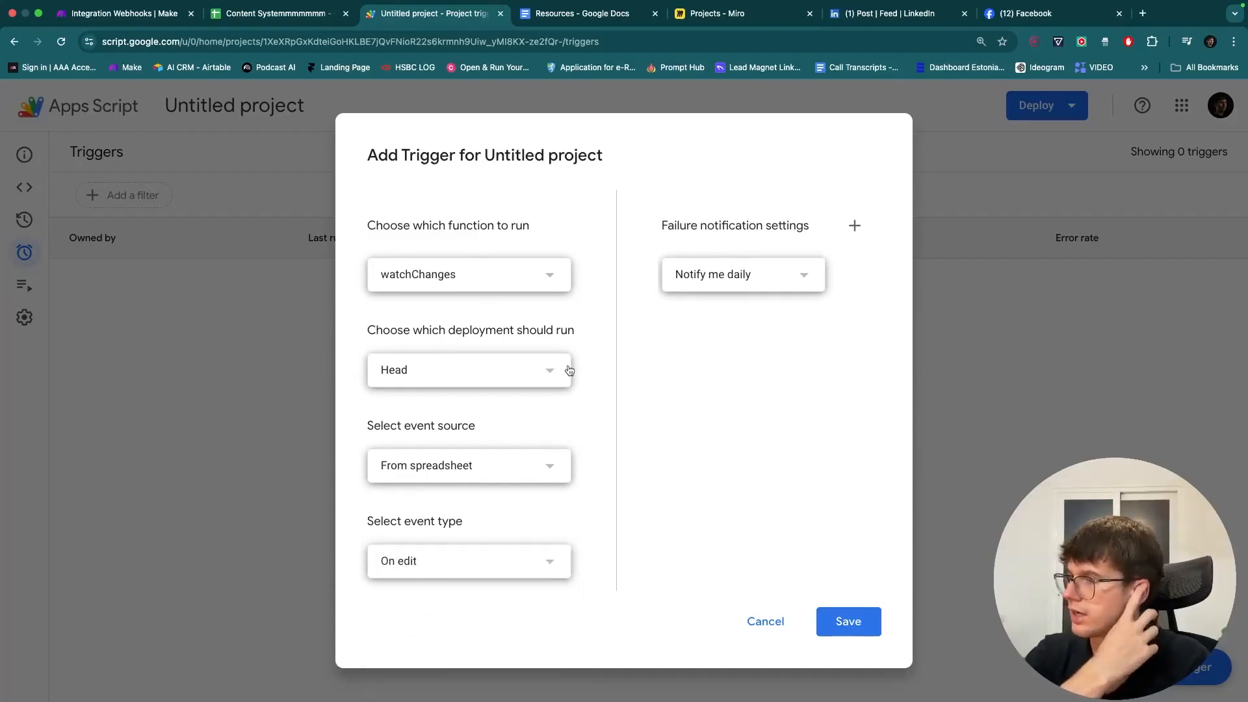
click(842, 617)
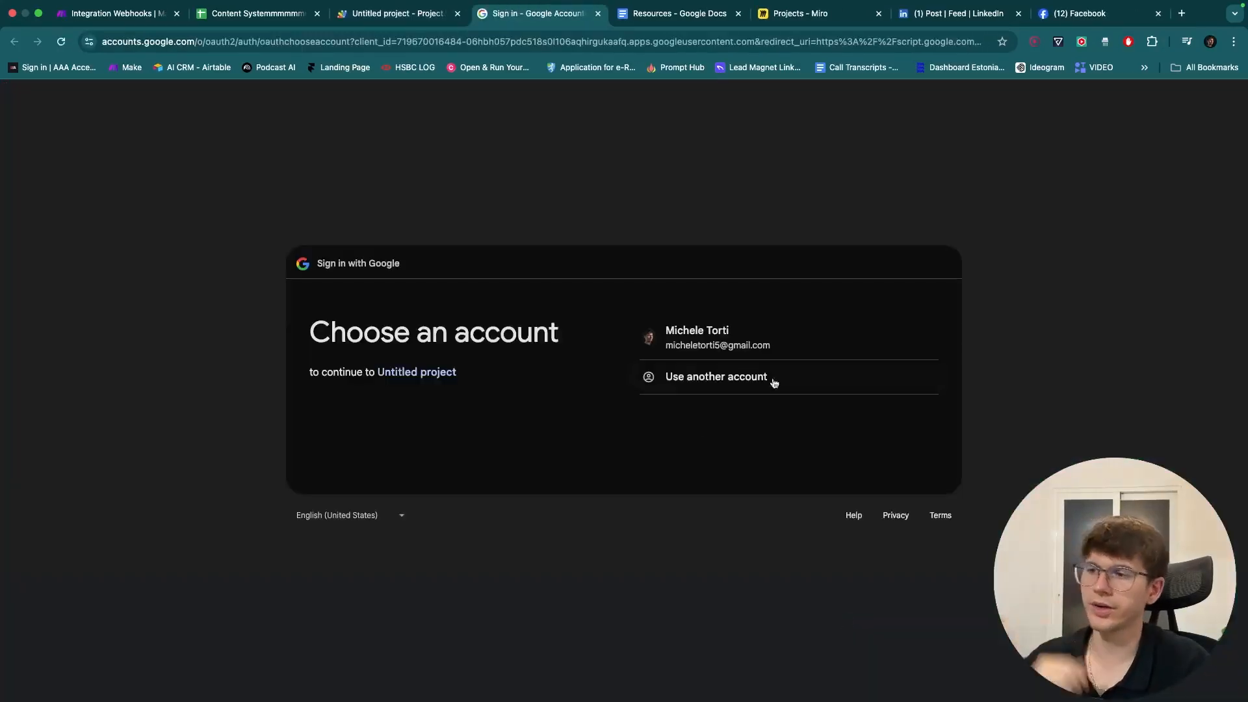
- Choose the Google account, proceed via Advanced > Go to Untitled project (unsafe), and Allow access
click(695, 336)
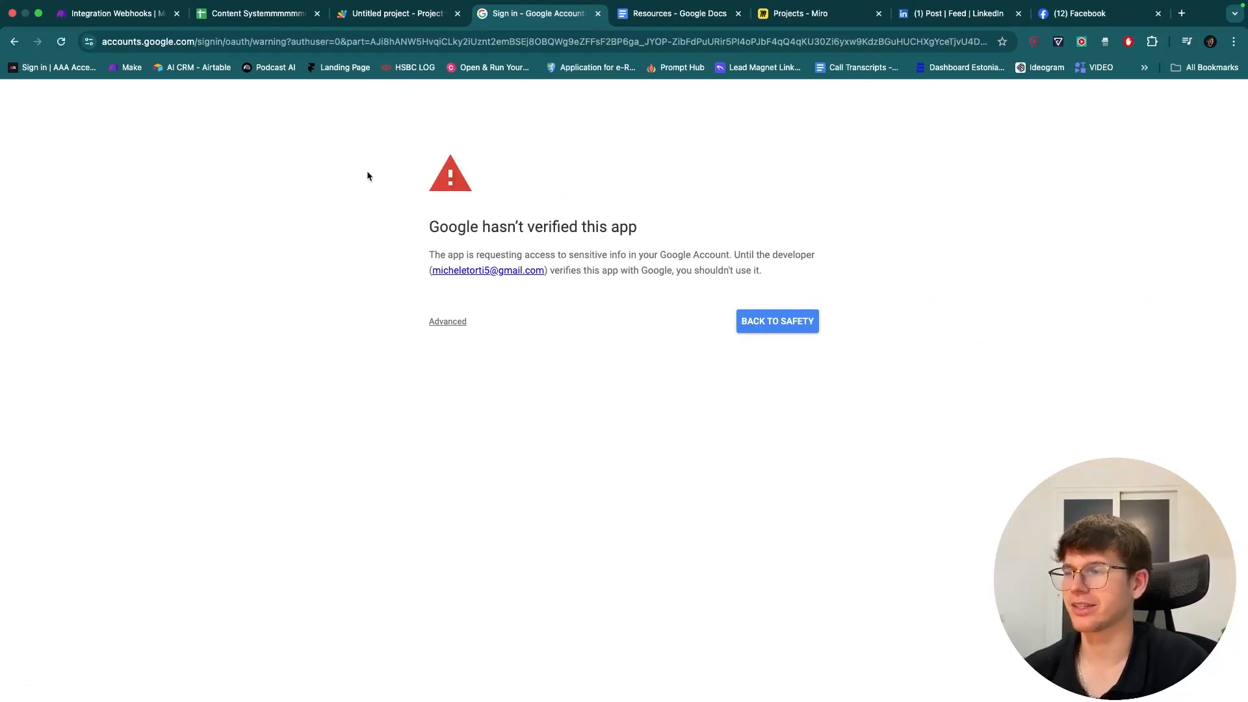
drag(367, 175, 933, 357)
click(548, 351)
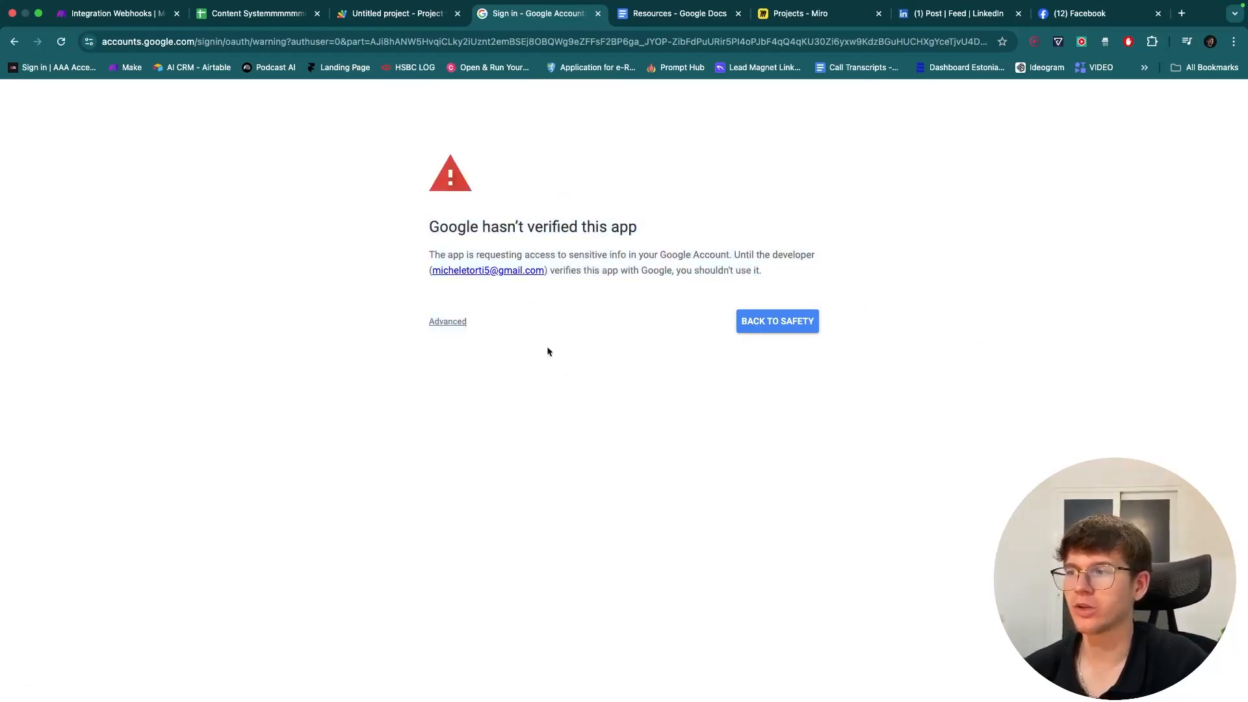
click(458, 323)
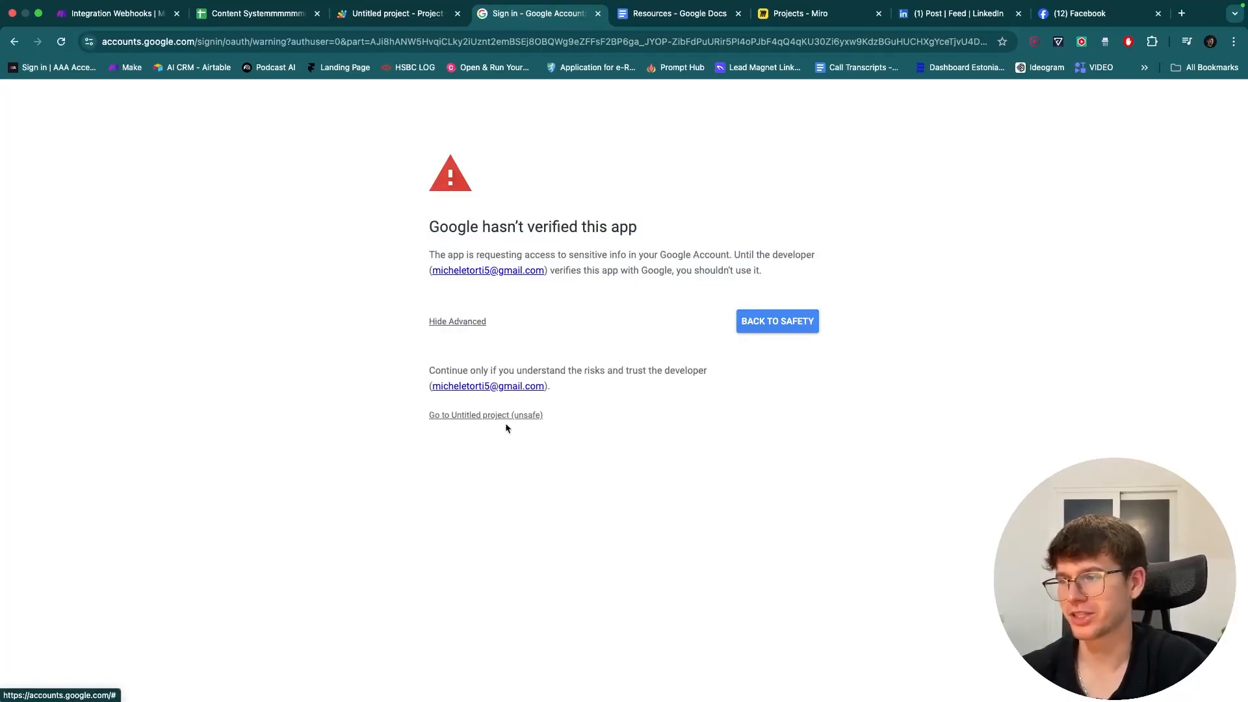
click(487, 417)
scroll(747, 520, down, 2)
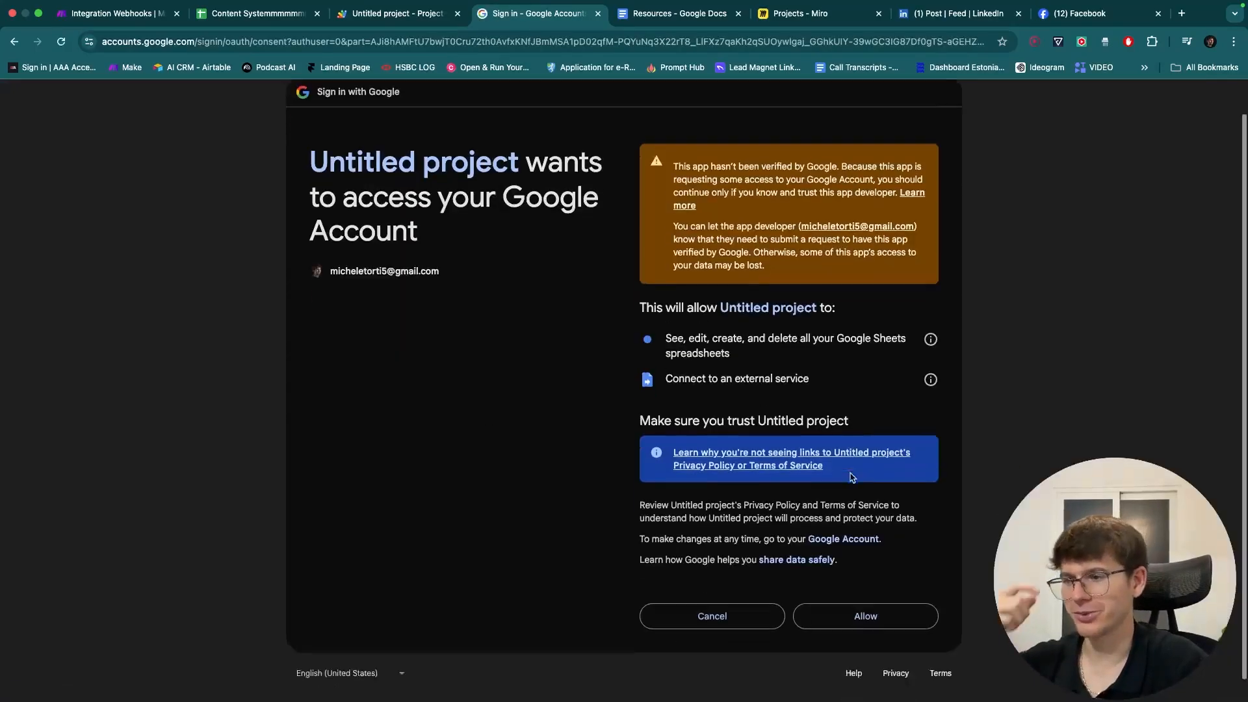
click(865, 593)
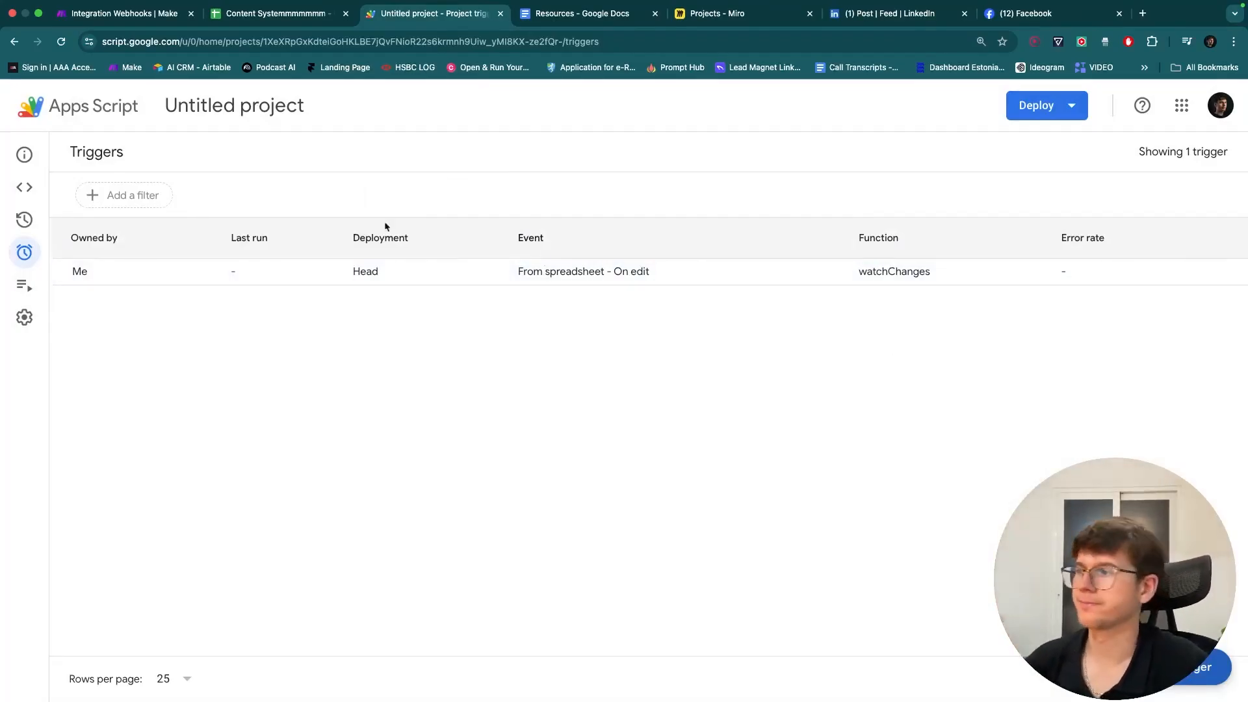
- Run the Make scenario once so it waits for incoming data
click(24, 188)
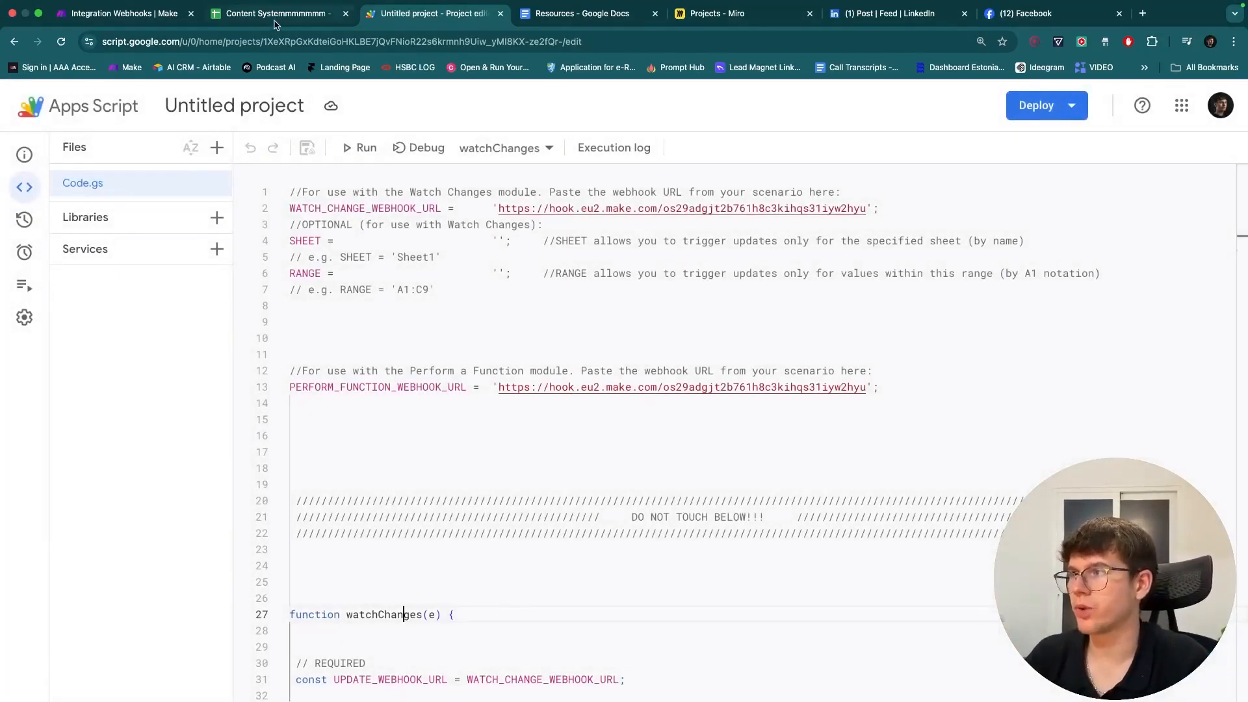
click(239, 20)
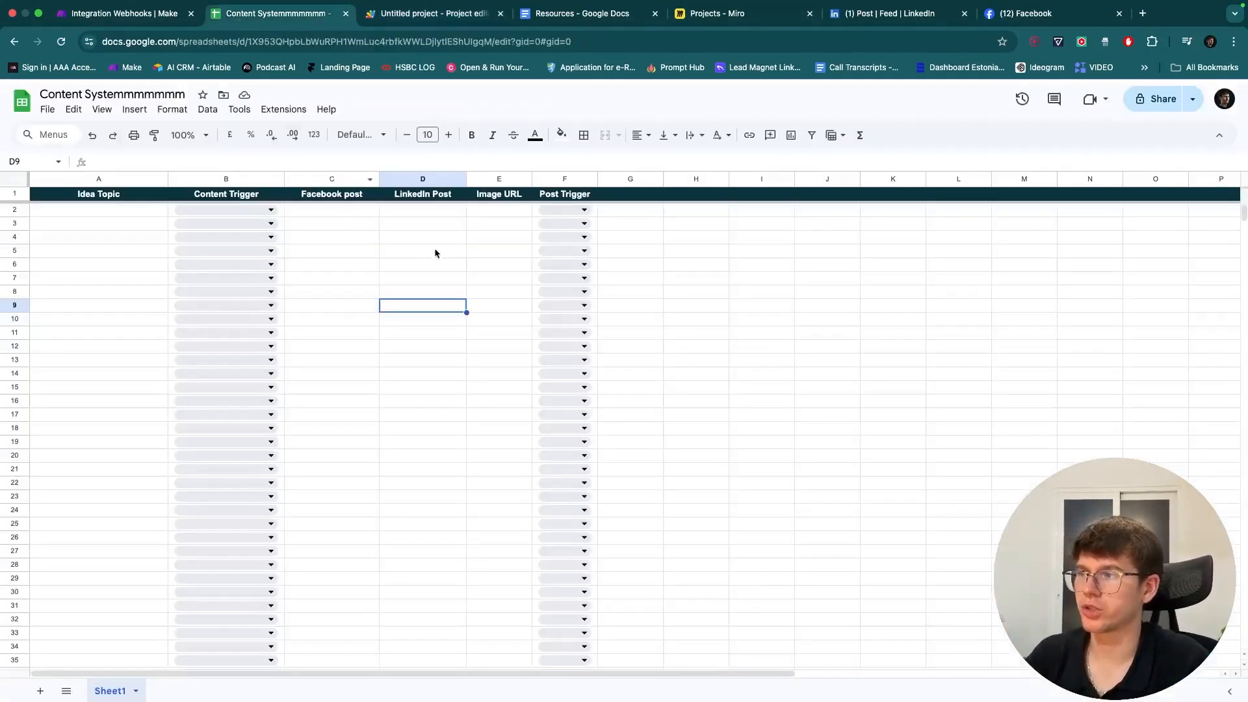
click(157, 19)
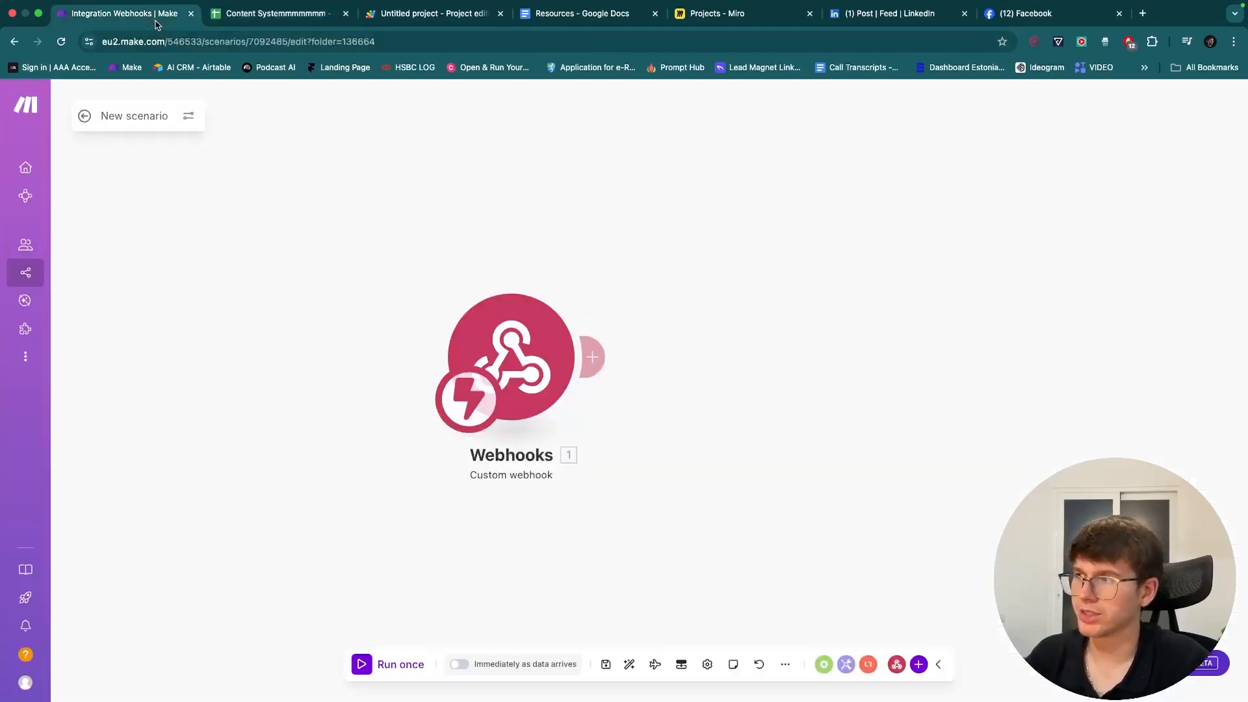
click(387, 664)
- Enter the test text 'sssss' into cell C5 of the content spreadsheet
click(276, 13)
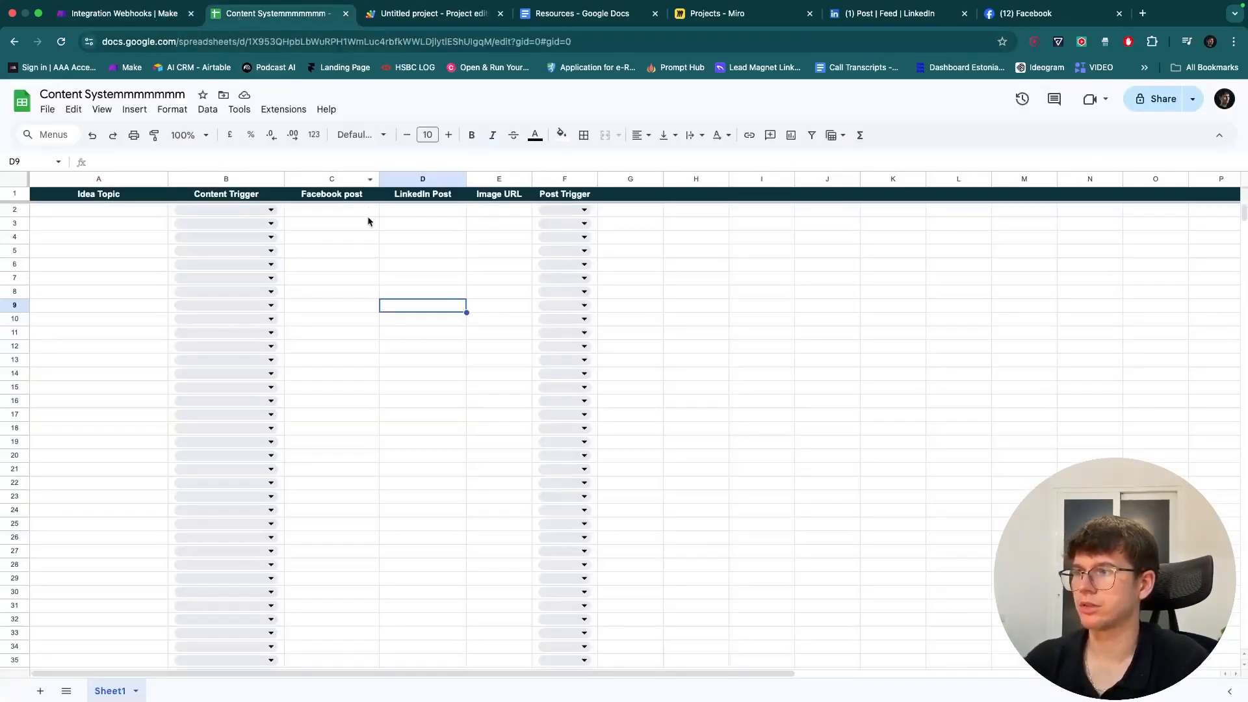
click(374, 250)
text(sssss)
key(Return)
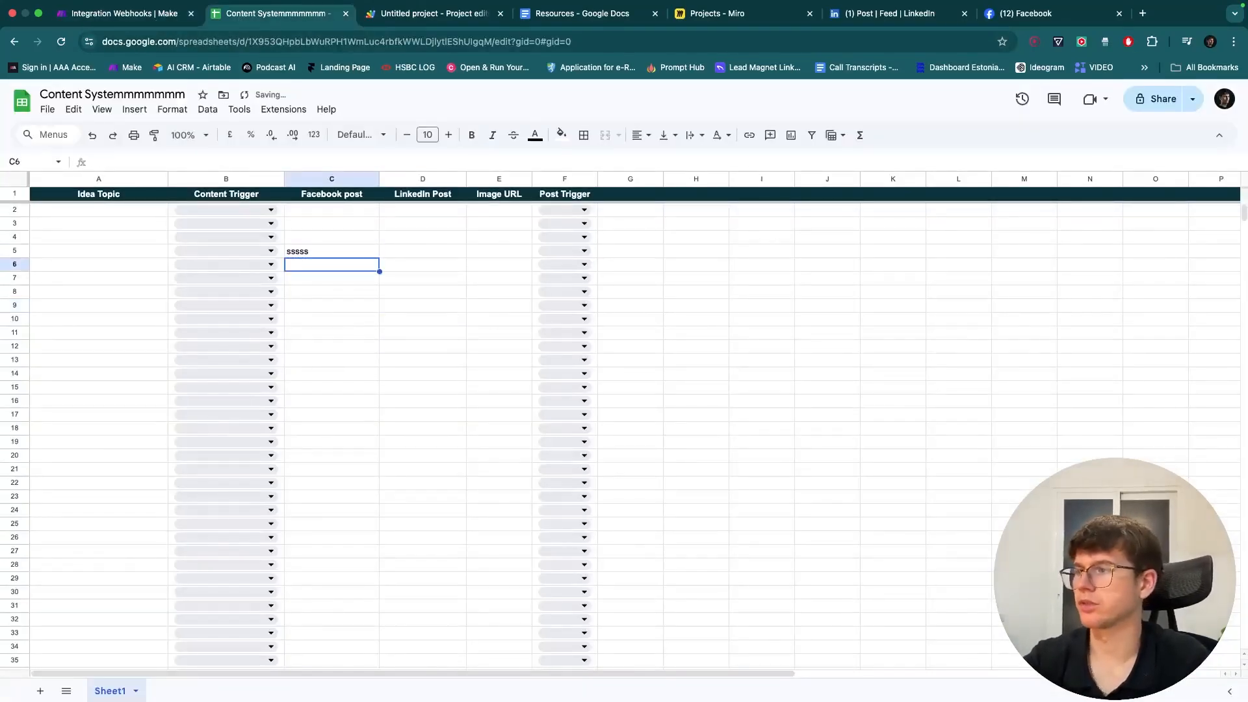
click(126, 17)
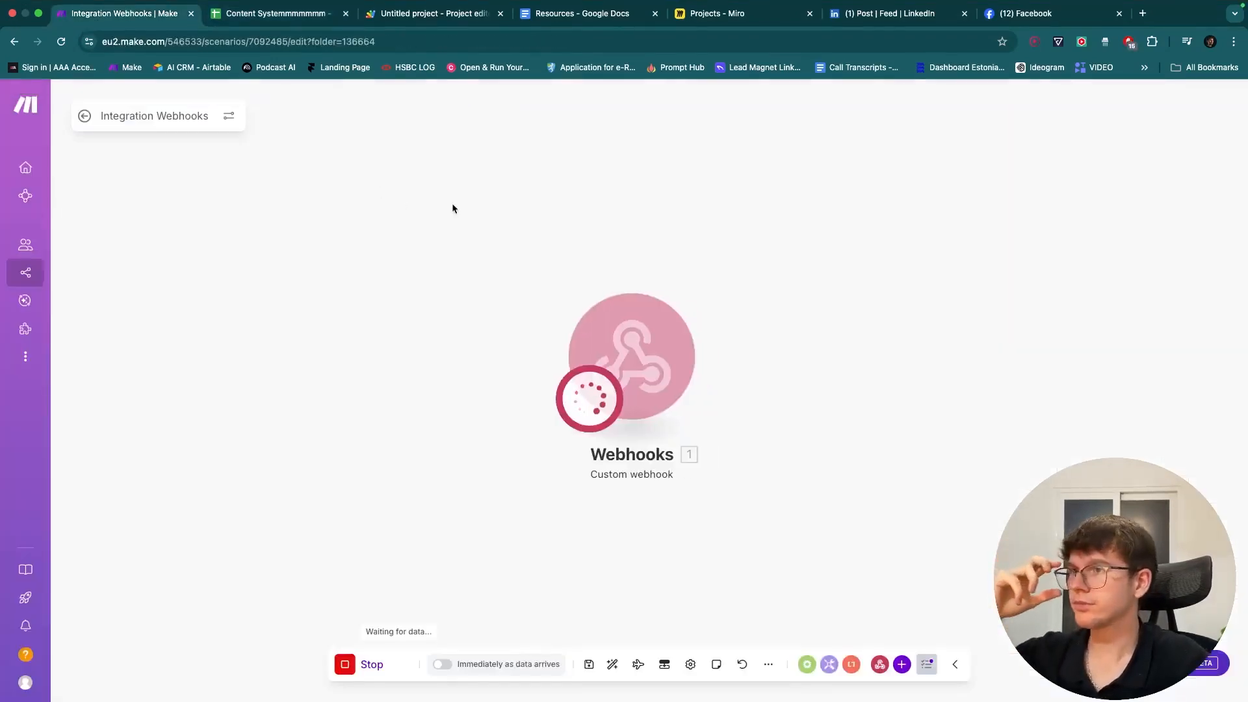
- Inspect the webhook output's range details and the received value sssss
drag(576, 216, 474, 215)
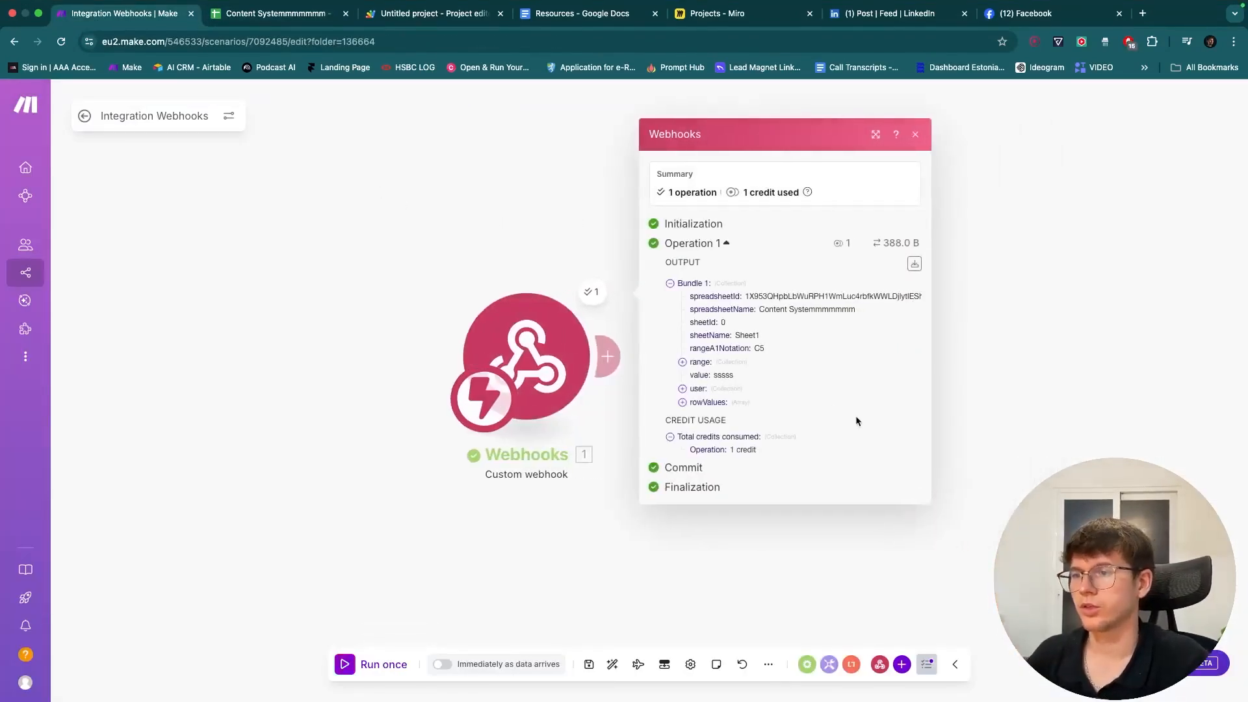
scroll(772, 385, up, 5)
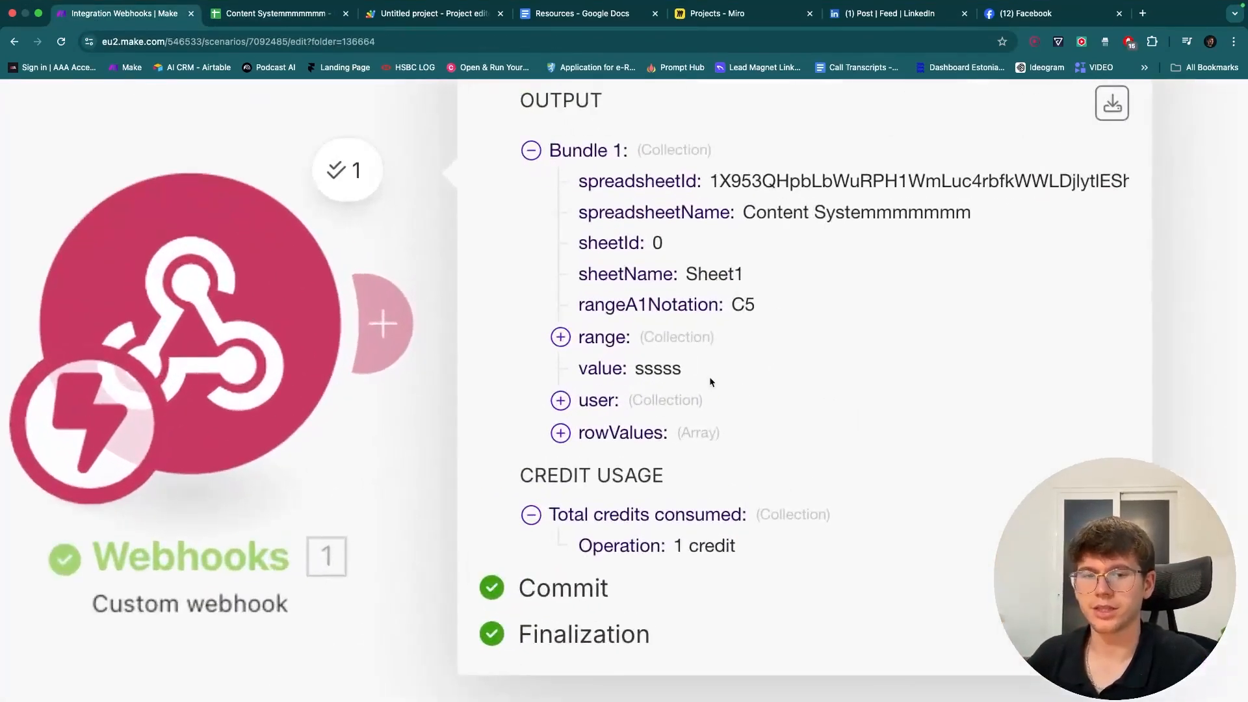
scroll(710, 378, down, 5)
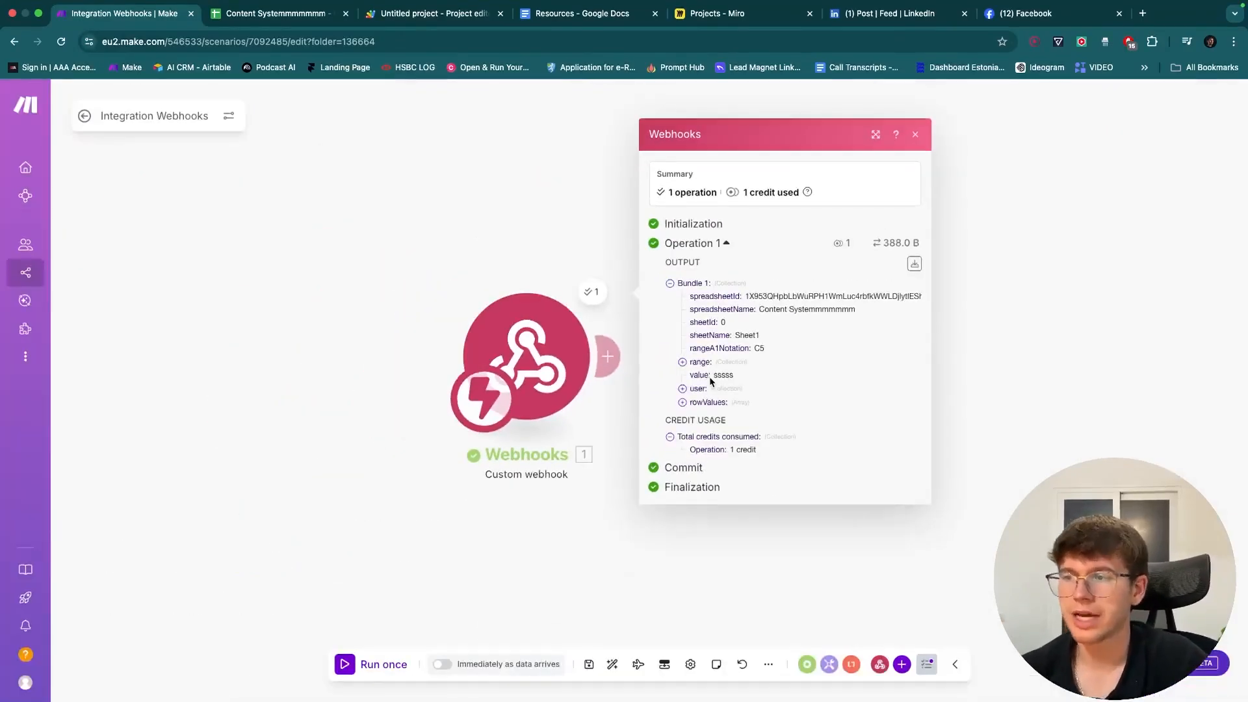
scroll(710, 376, up, 5)
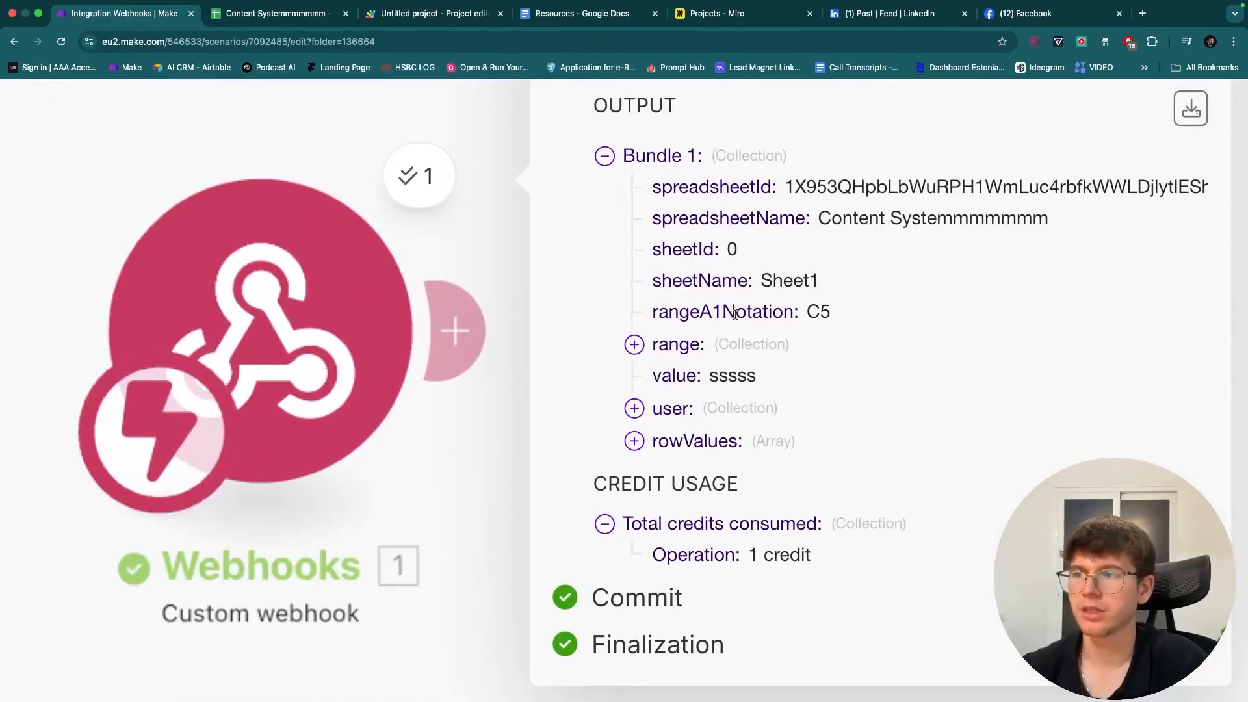
click(681, 349)
scroll(684, 347, down, 2)
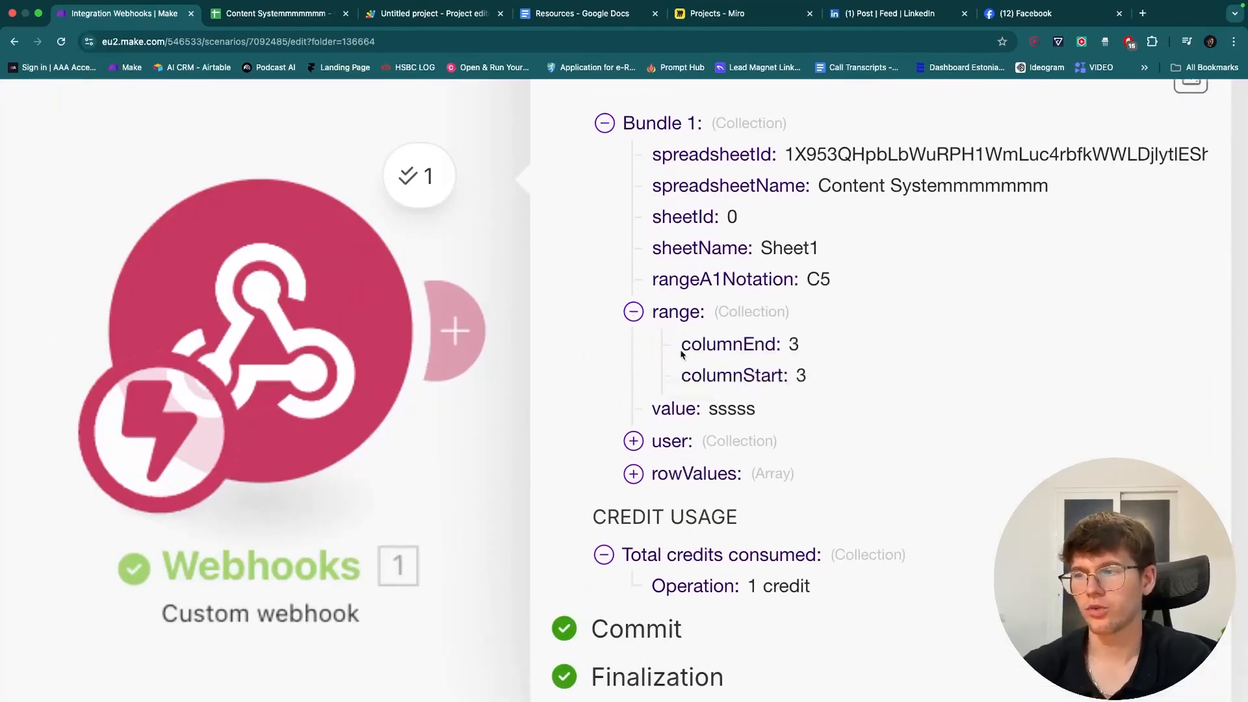
drag(794, 314, 791, 404)
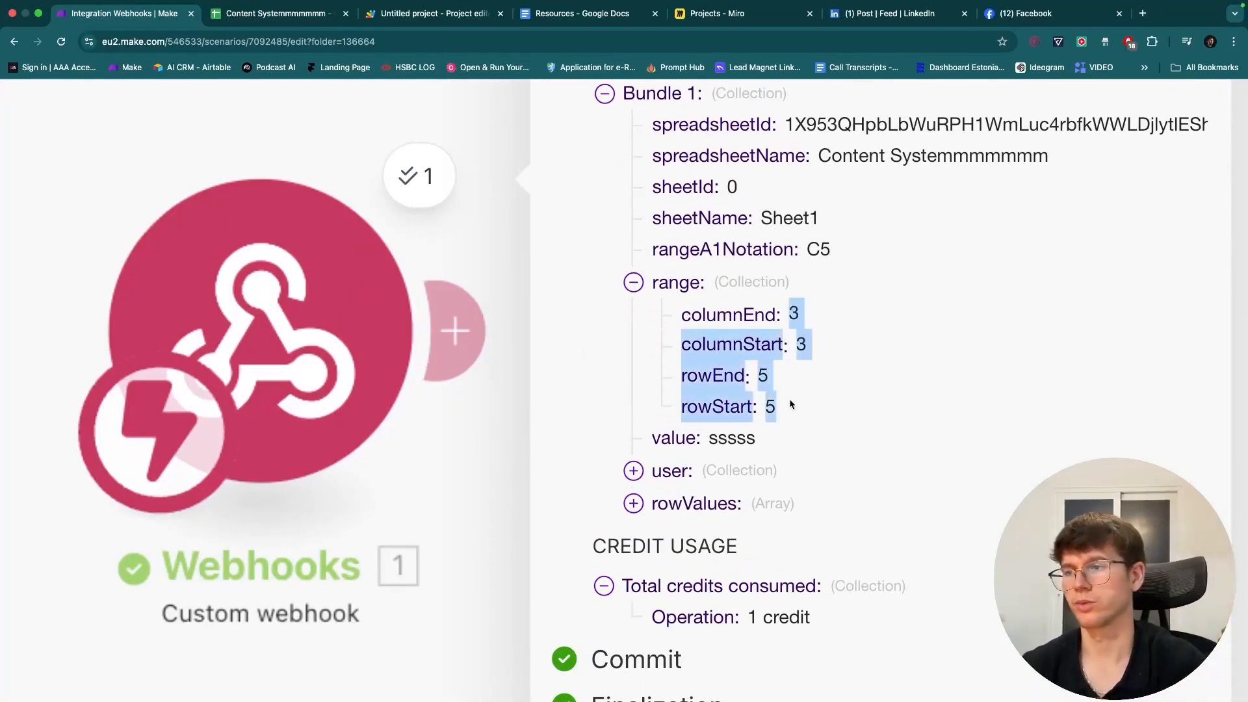
click(640, 283)
drag(714, 374, 752, 375)
scroll(751, 375, down, 5)
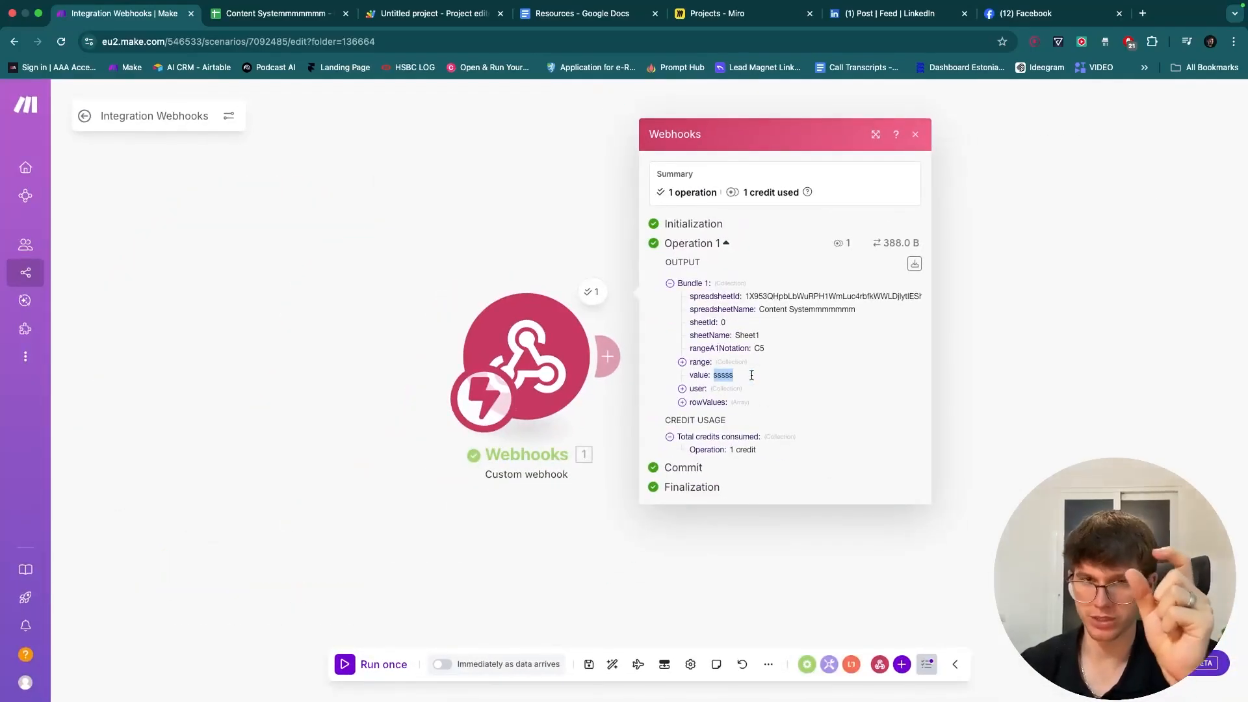
- Expand the user and rowValues entries, then close the webhook output
click(693, 388)
click(697, 388)
click(697, 402)
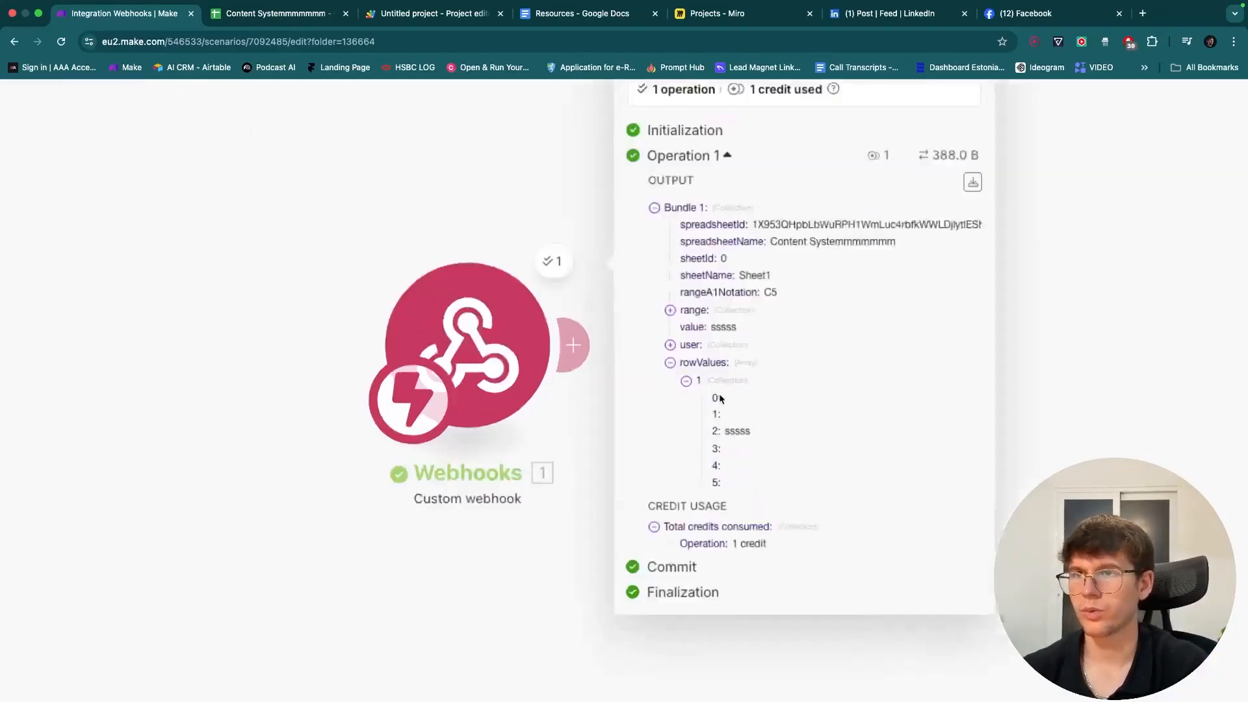
drag(707, 399, 719, 403)
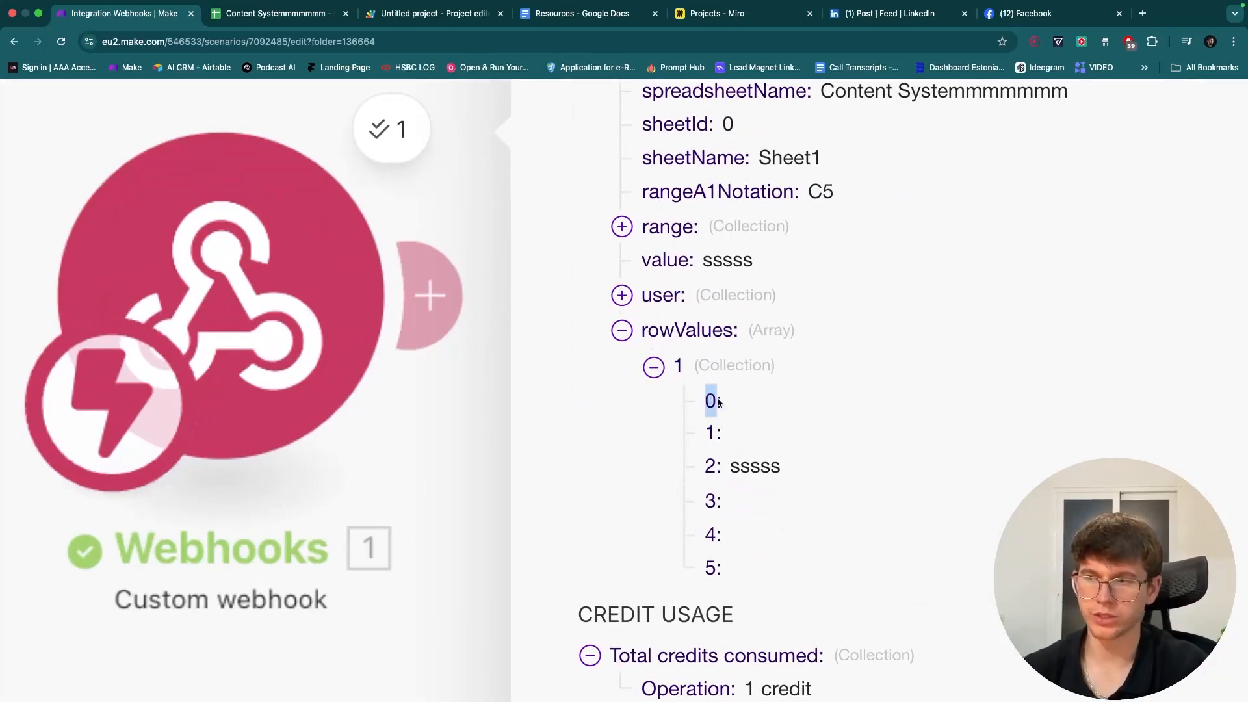
click(268, 14)
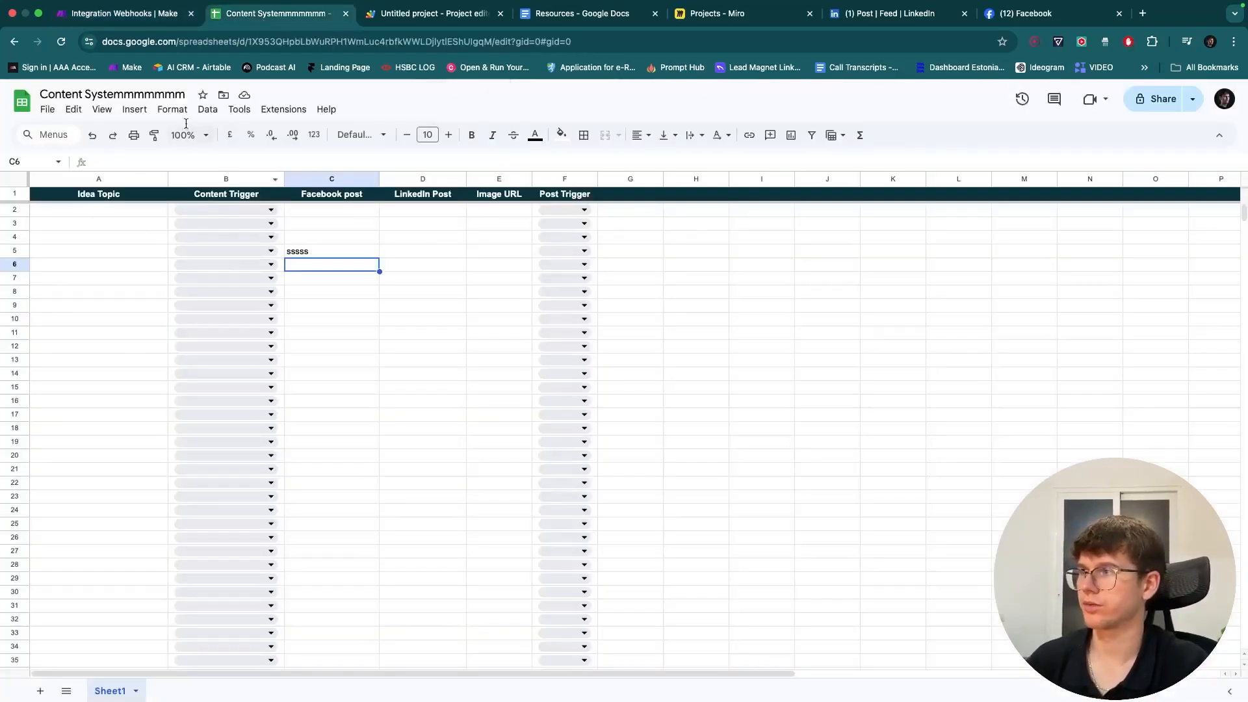
click(123, 13)
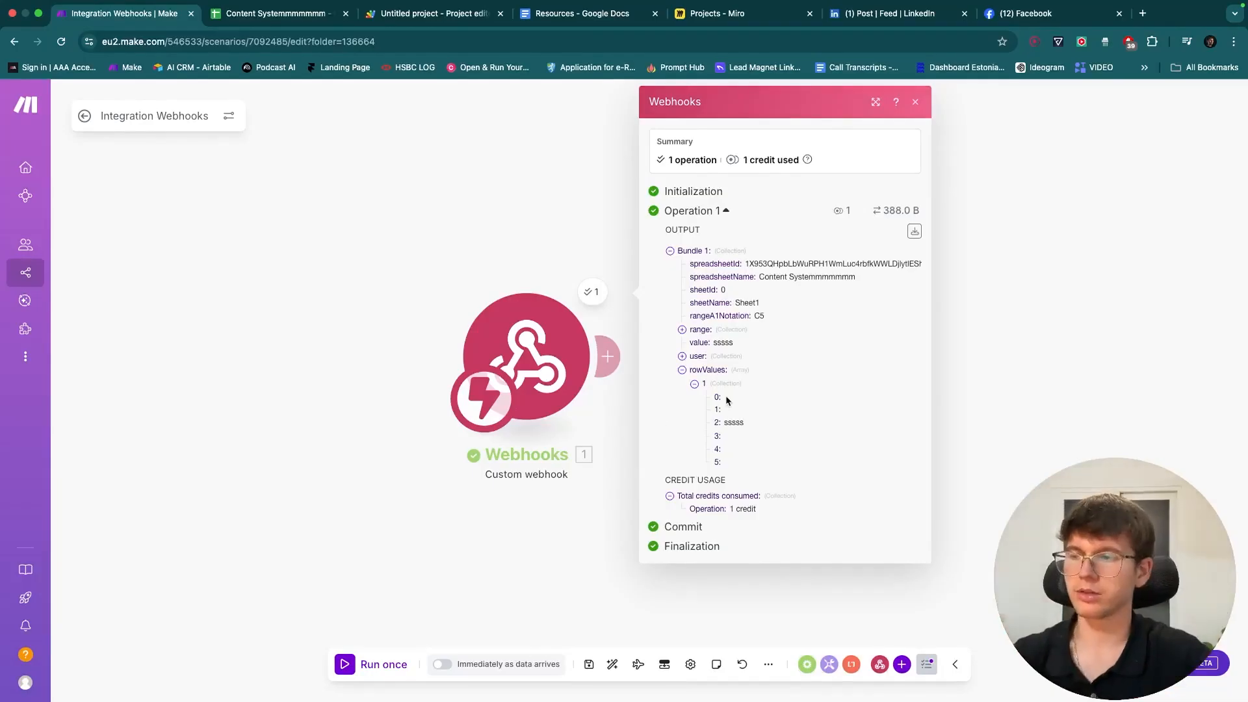
click(533, 518)
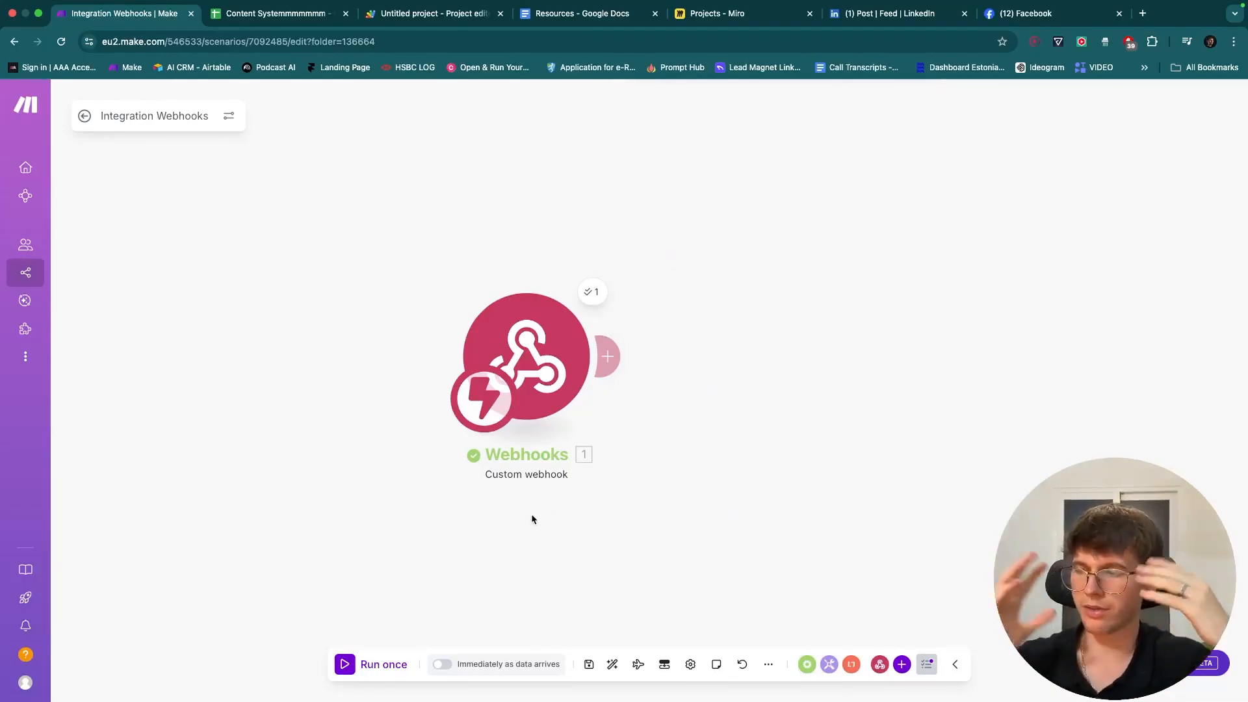
- Save the scenario and clear the test text 'sssss' from cell C5 in the spreadsheet
click(589, 664)
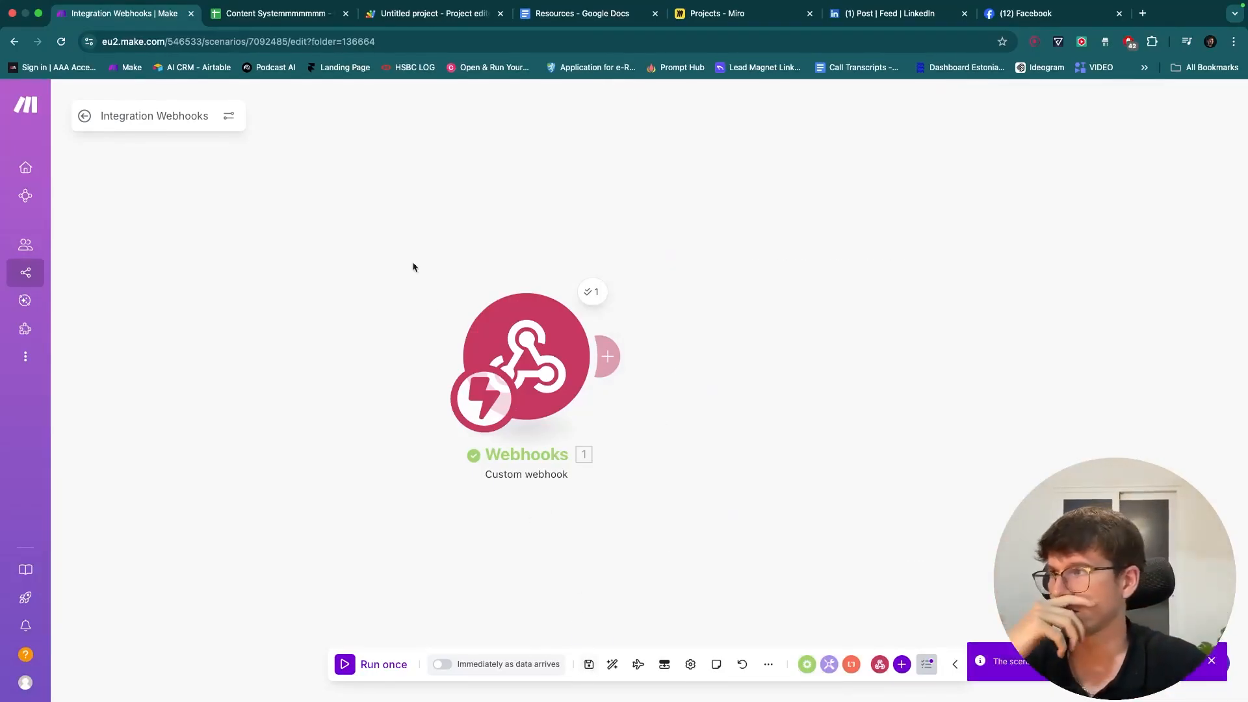
click(233, 7)
click(131, 213)
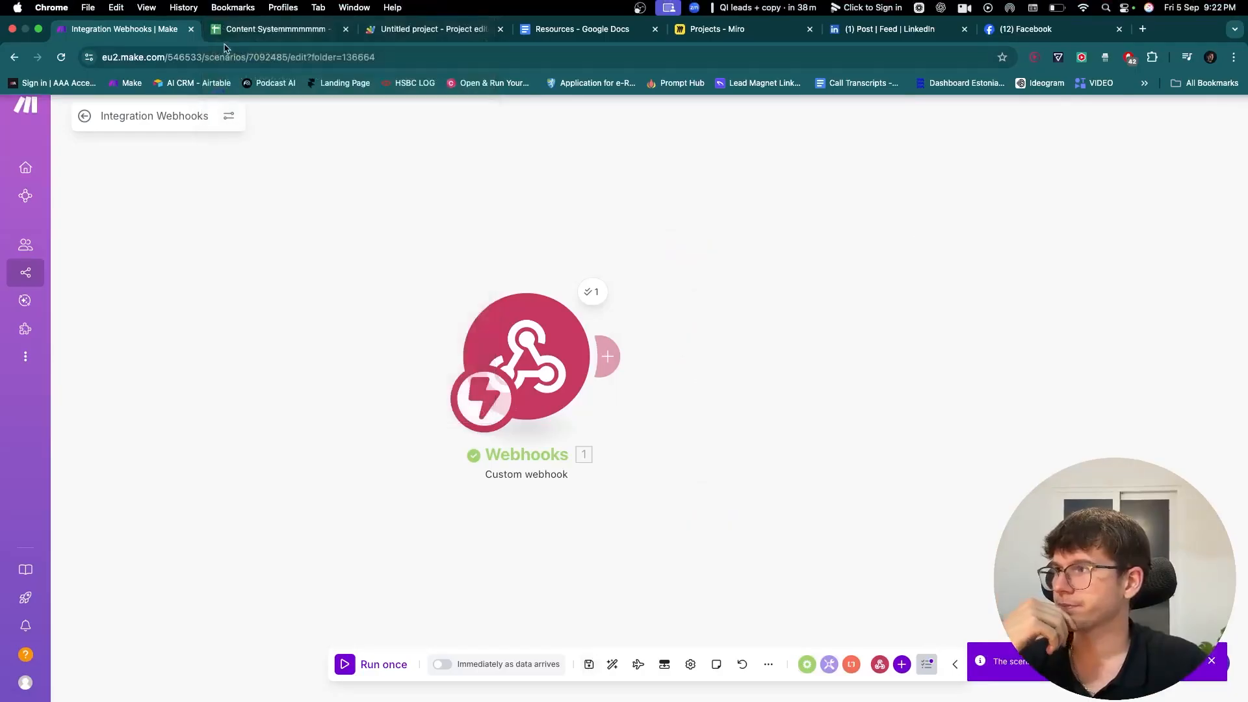
click(232, 30)
click(351, 253)
key(Delete)
click(397, 265)
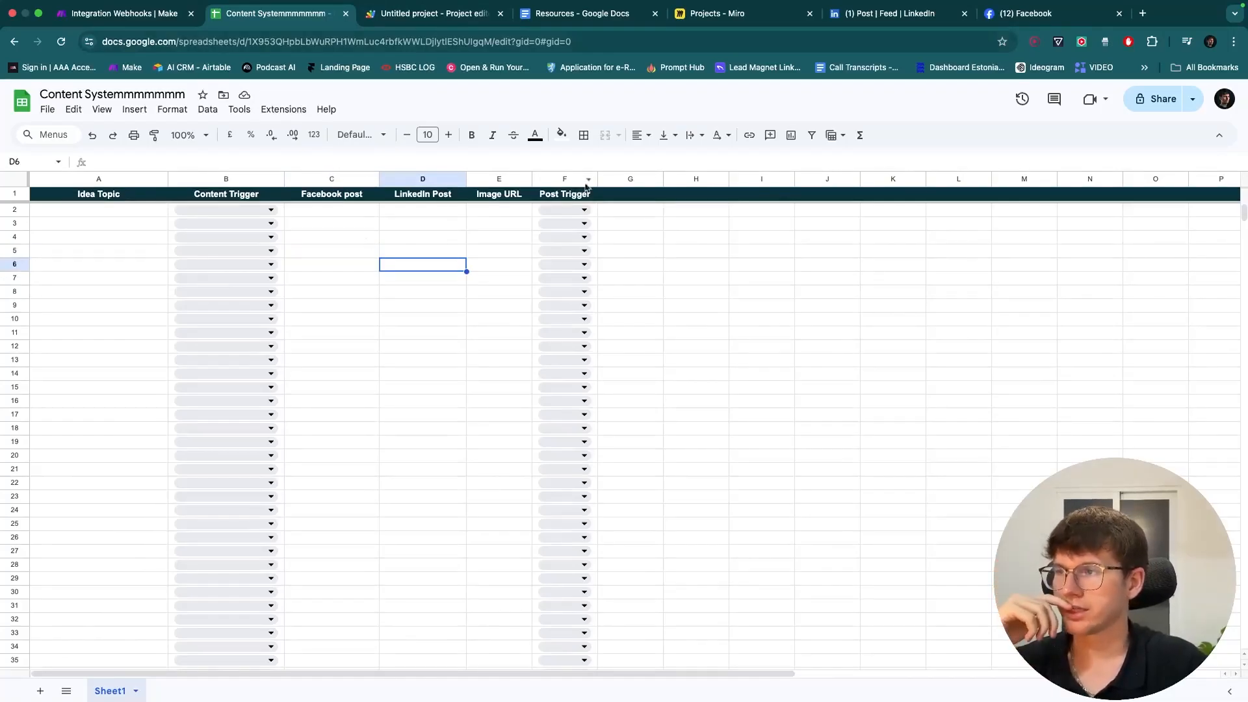
- Widen the Post Trigger column F, review the B2 and F2 choices, and add a module after the webhook
drag(597, 178, 624, 179)
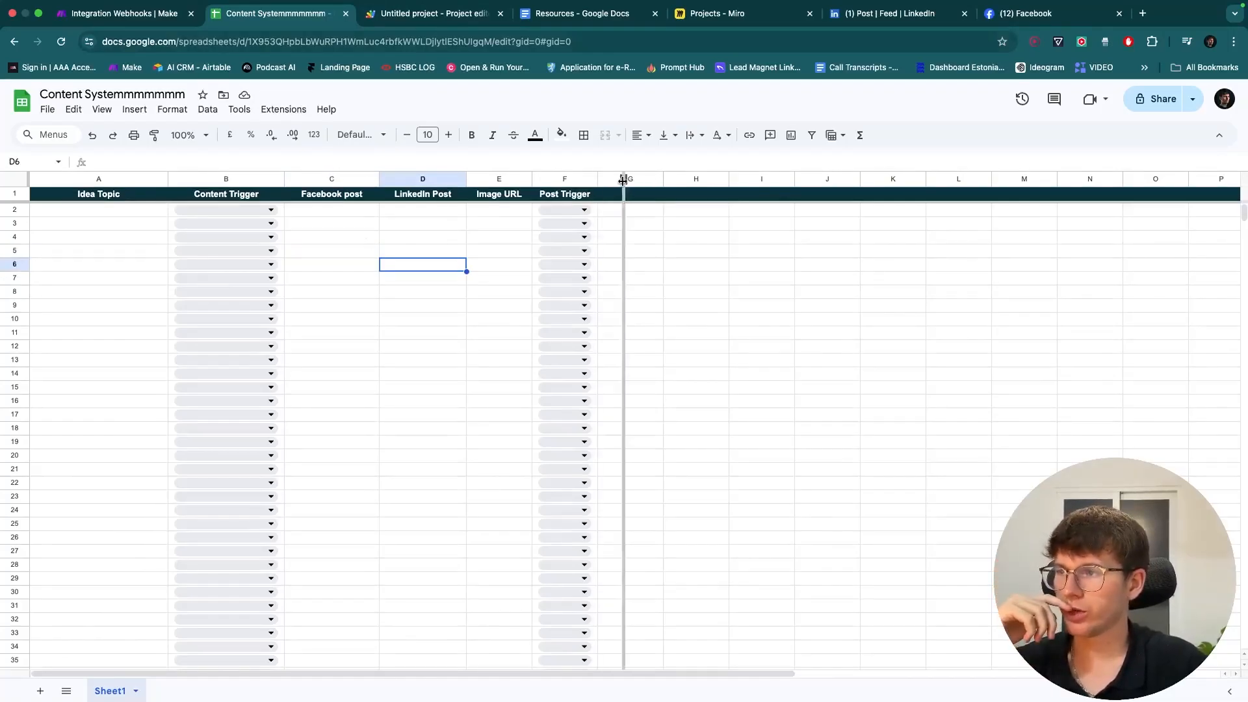
click(257, 211)
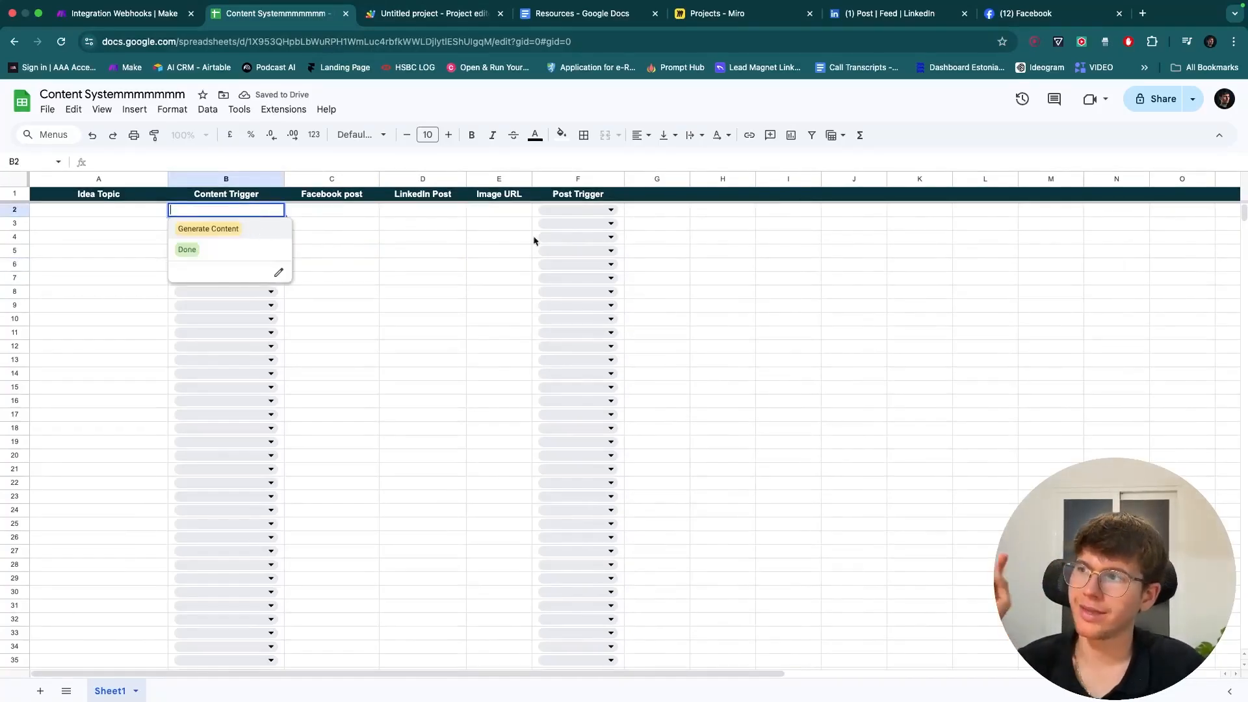
click(583, 208)
click(469, 297)
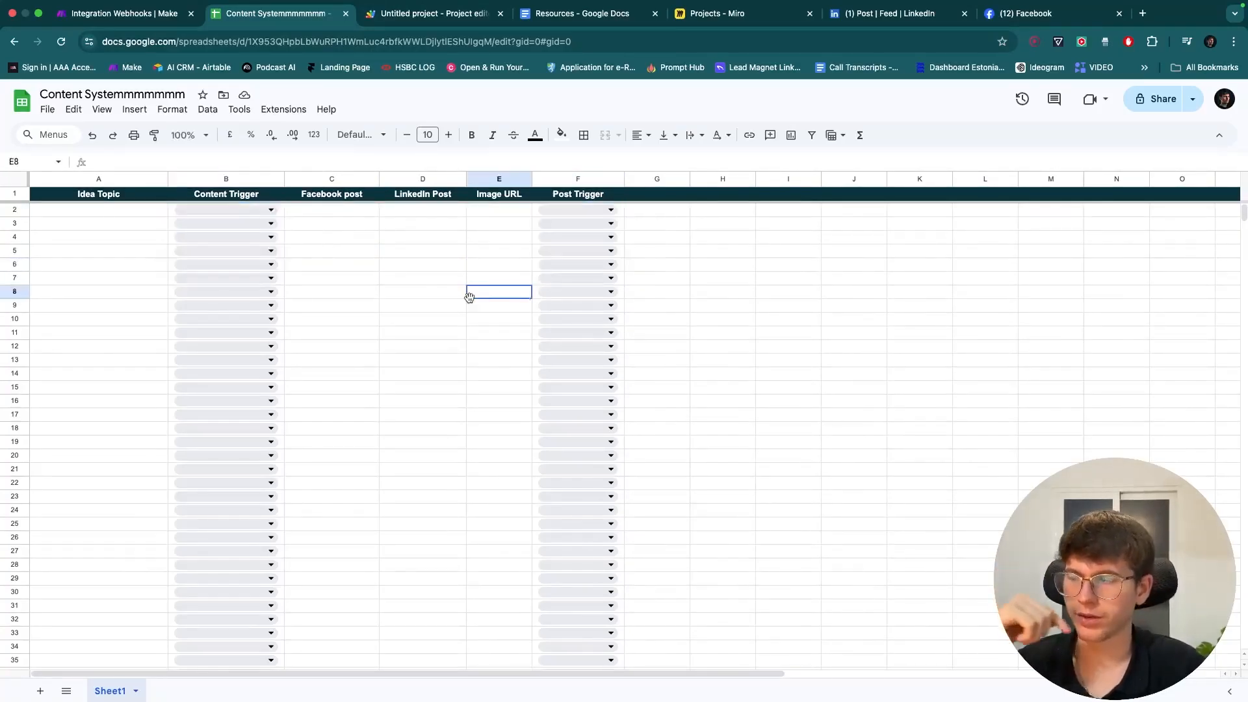
click(130, 14)
click(614, 345)
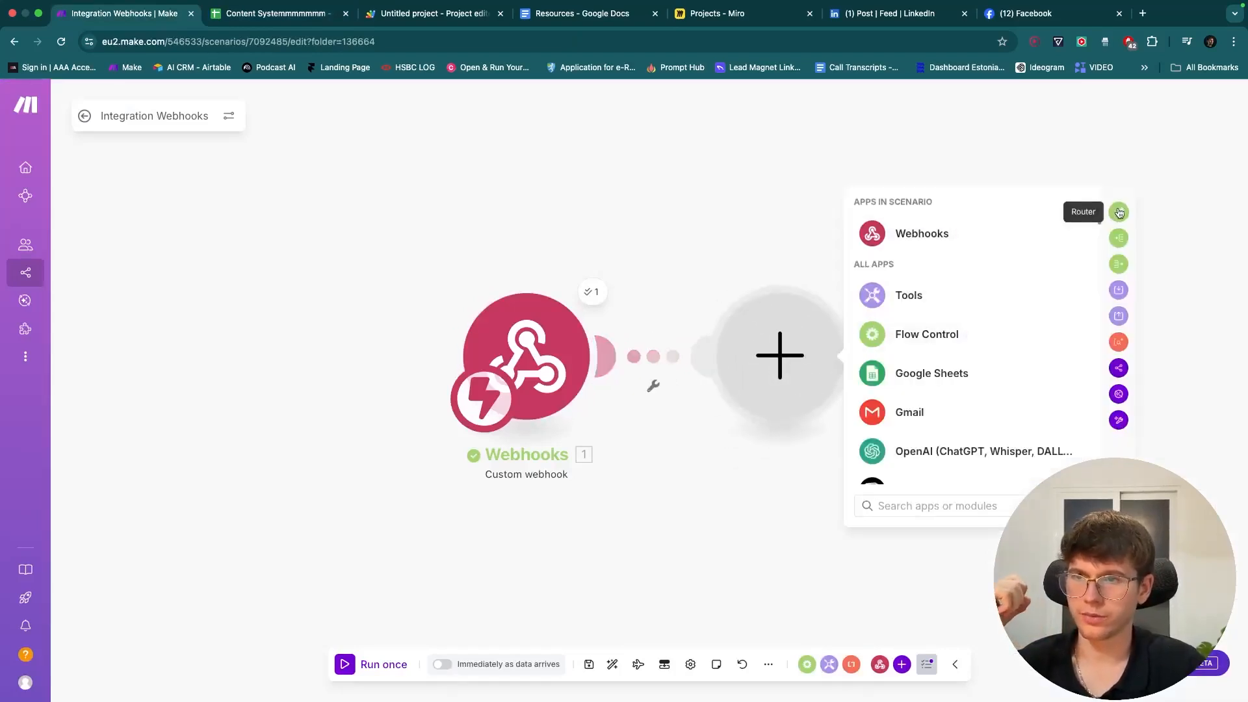
- Add a two-route Router after the Make webhook and open the first route's filter setup
click(1119, 213)
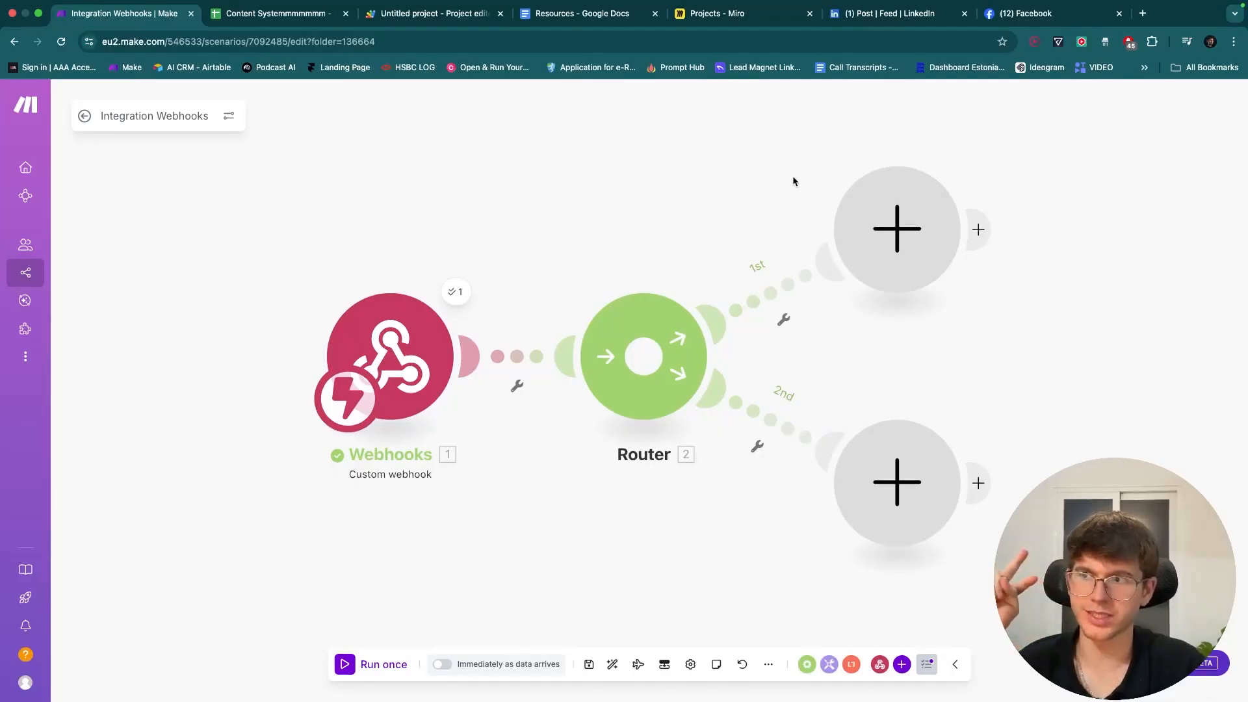
drag(791, 181, 717, 185)
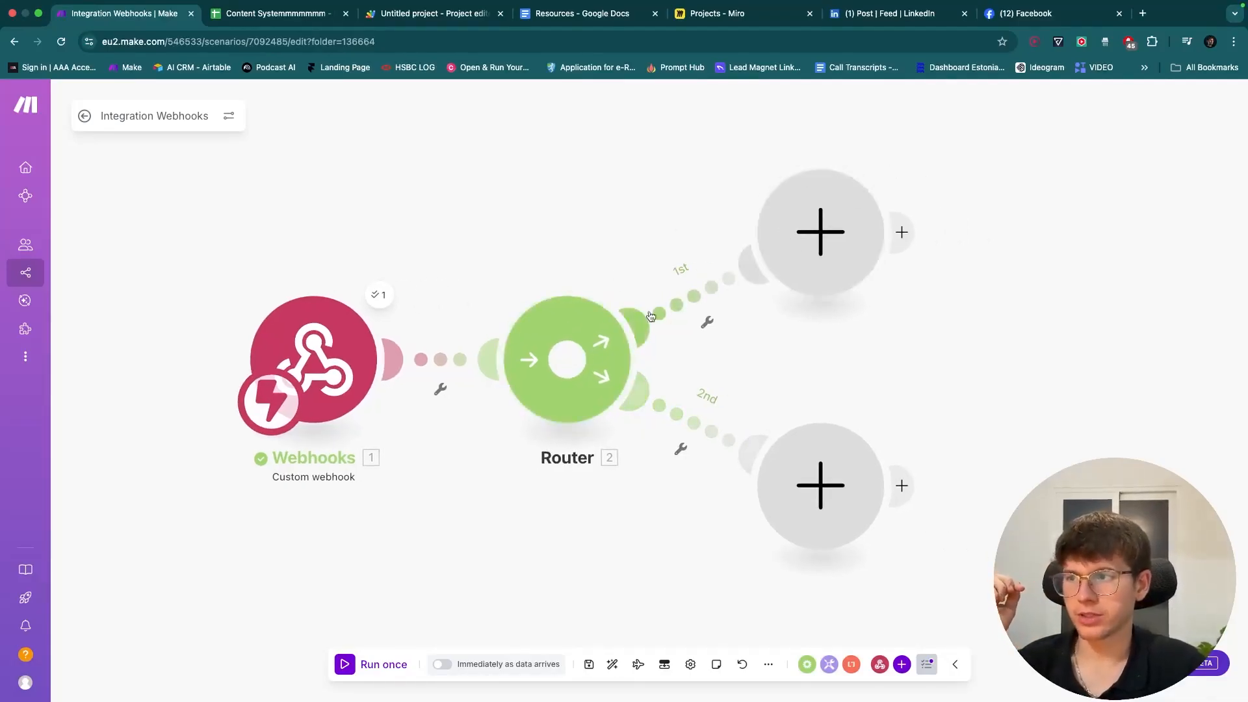
click(695, 303)
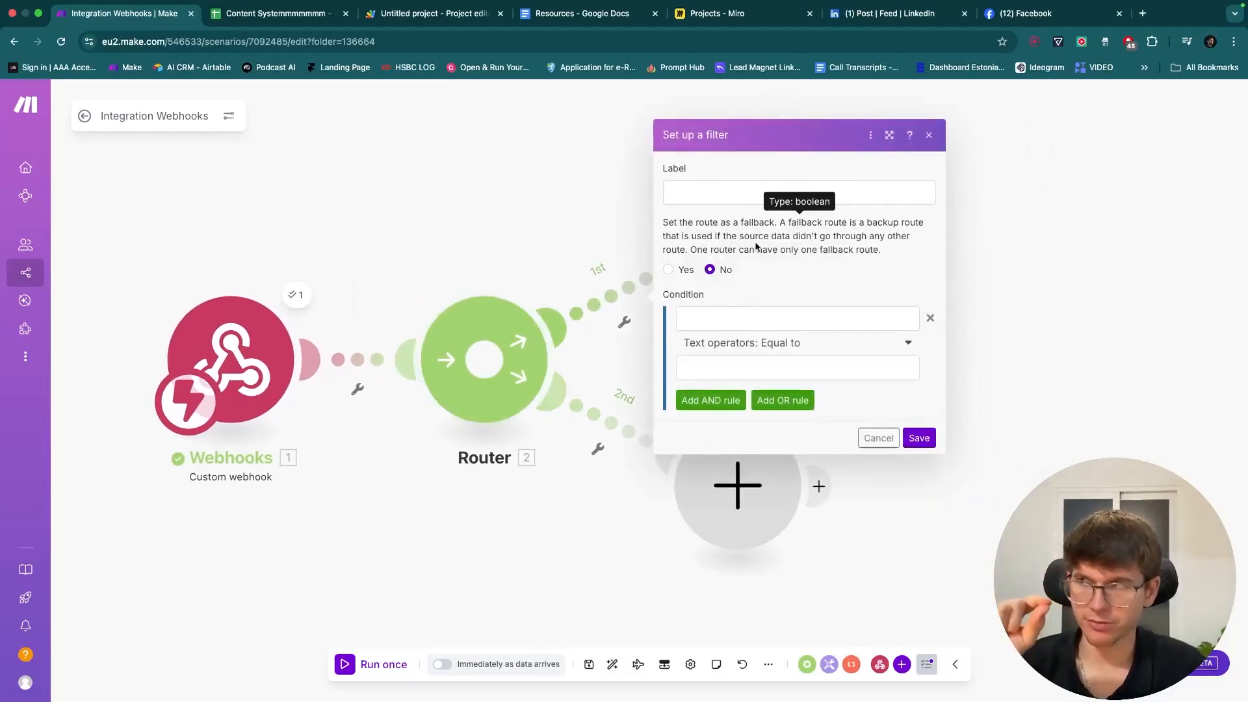
- Review the Content Trigger (B2) and Post Trigger (F2) dropdown options, then return to Make's filter
click(263, 14)
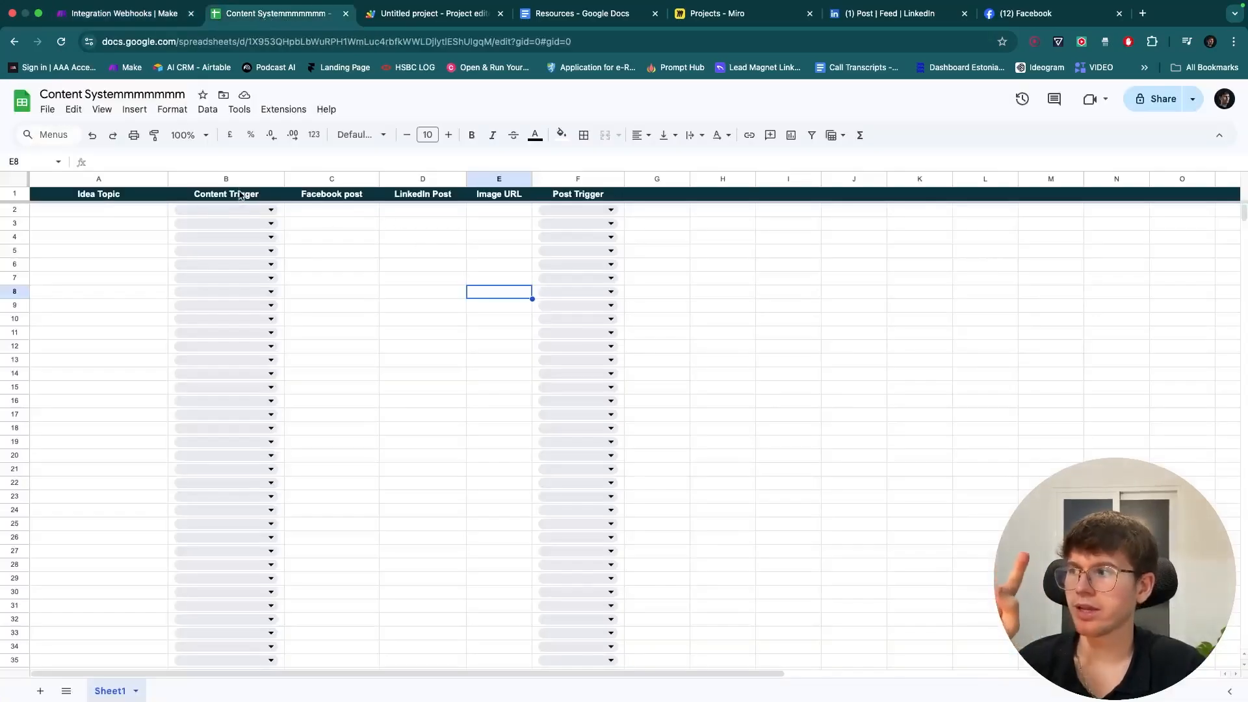
click(228, 211)
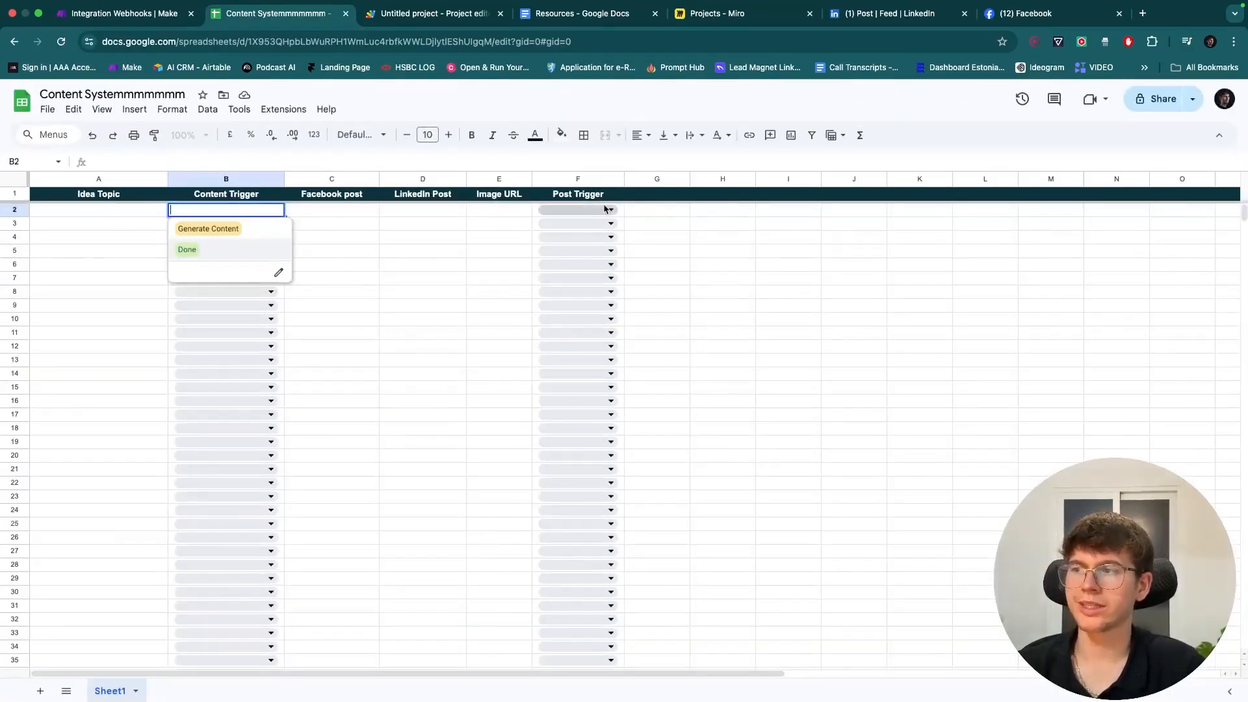
click(604, 208)
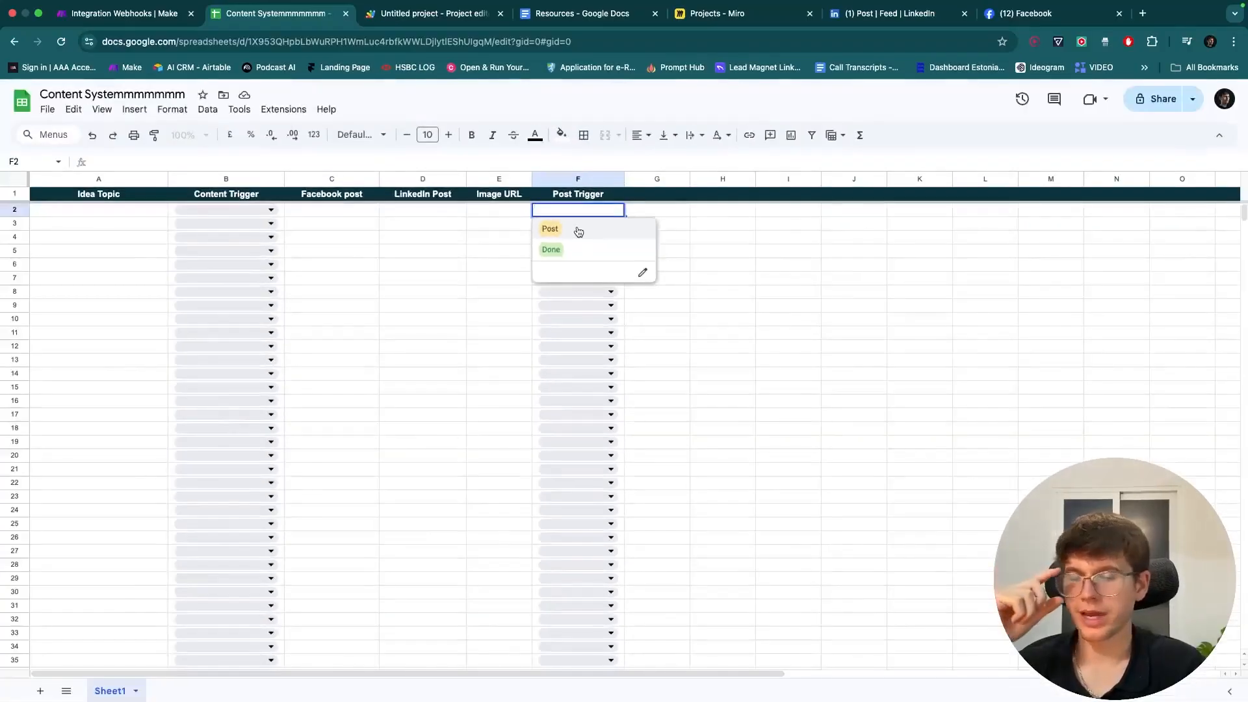
click(415, 257)
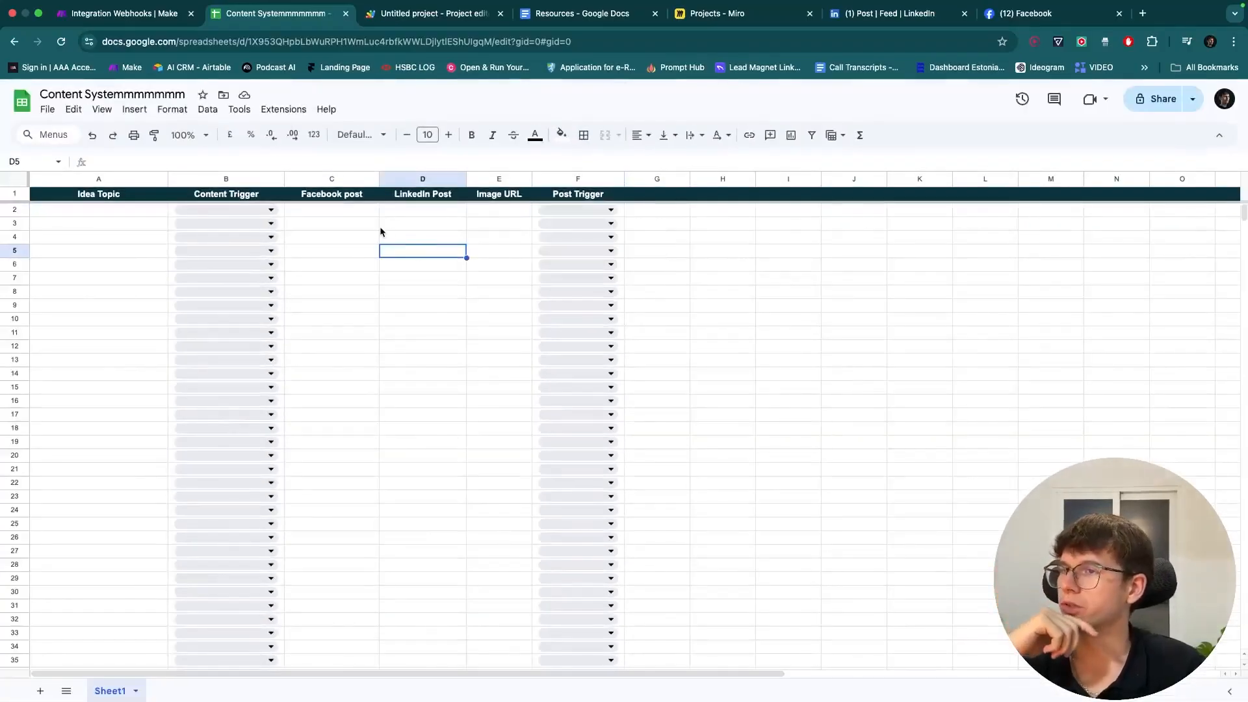
click(243, 209)
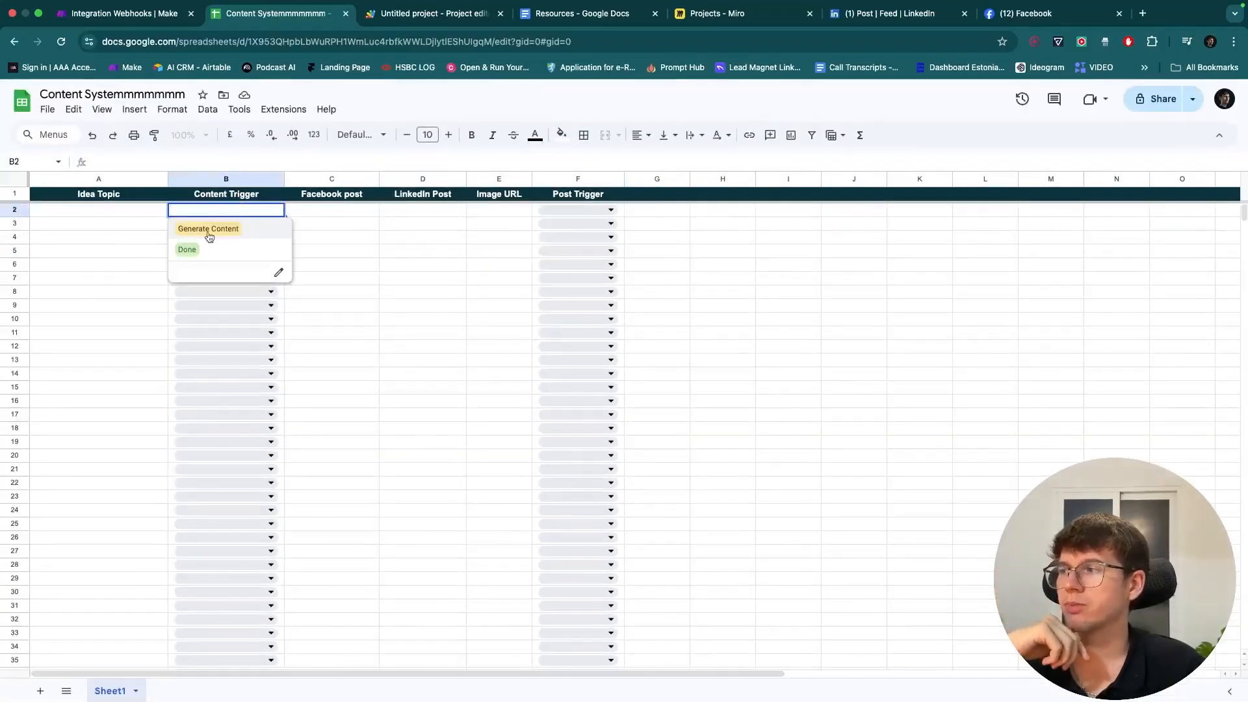
click(155, 18)
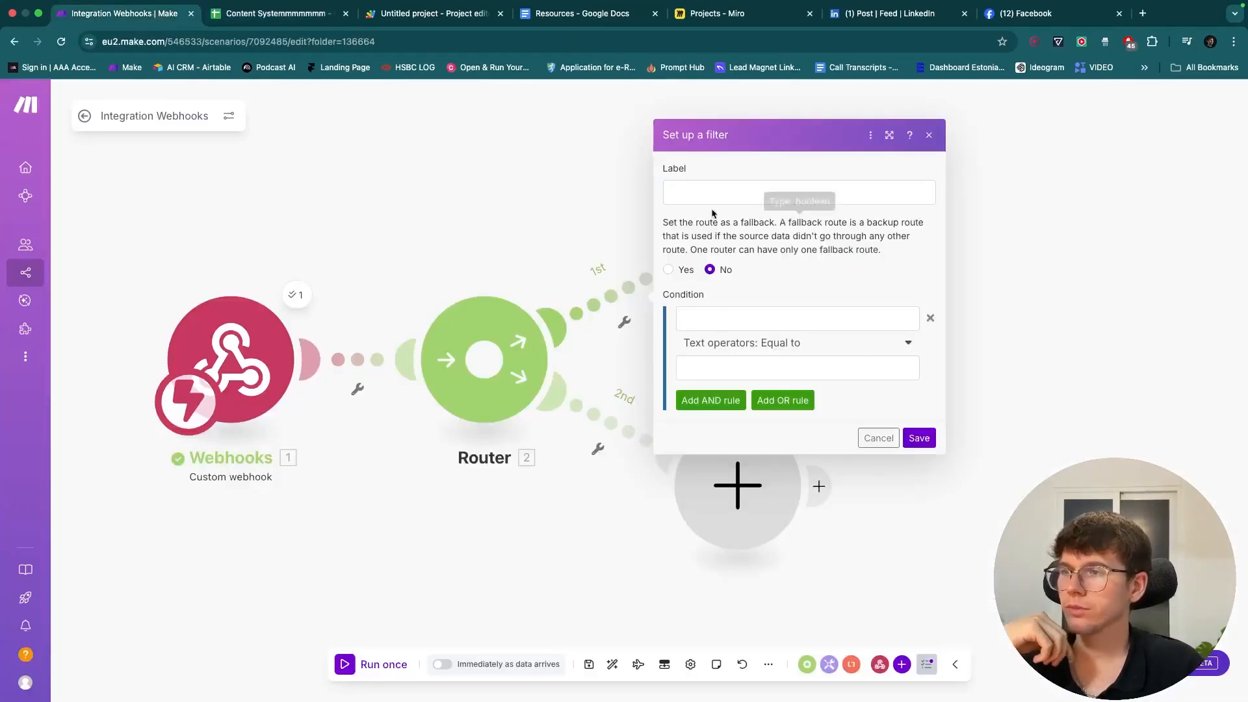
- Label the first route's filter Generate Content with the condition columnStart equals 2
click(783, 192)
text(g)
text(Generate Content)
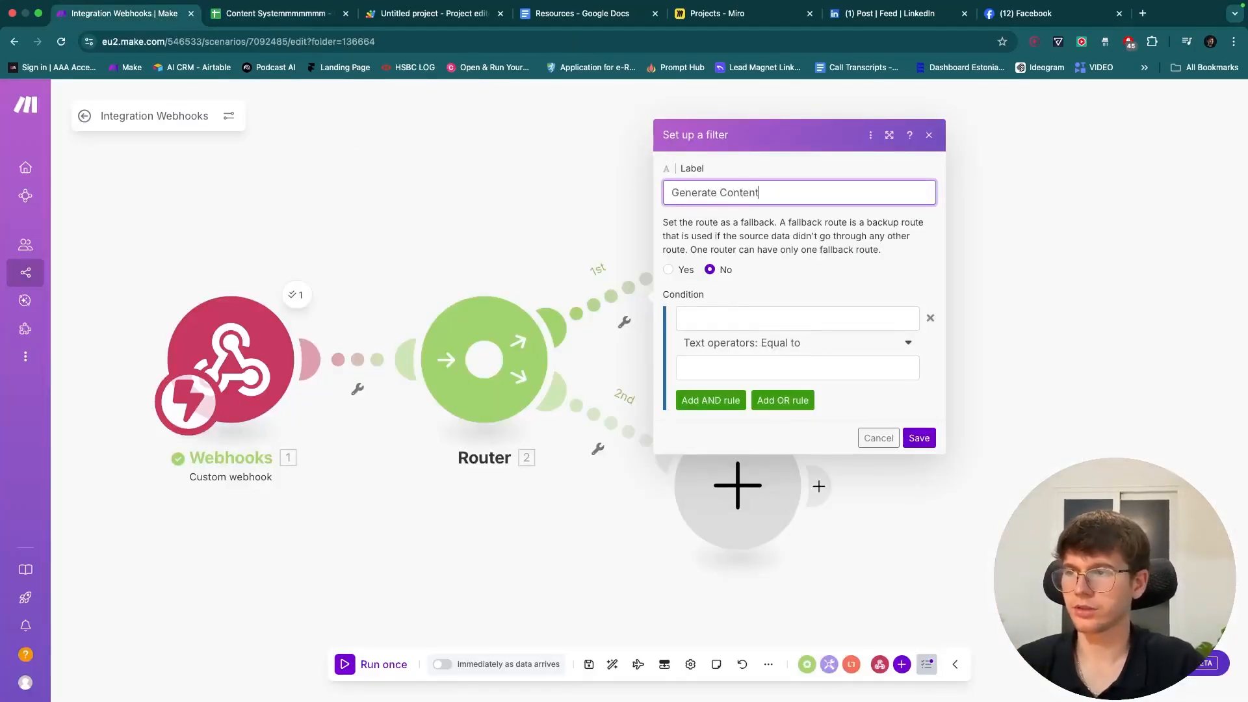
click(719, 317)
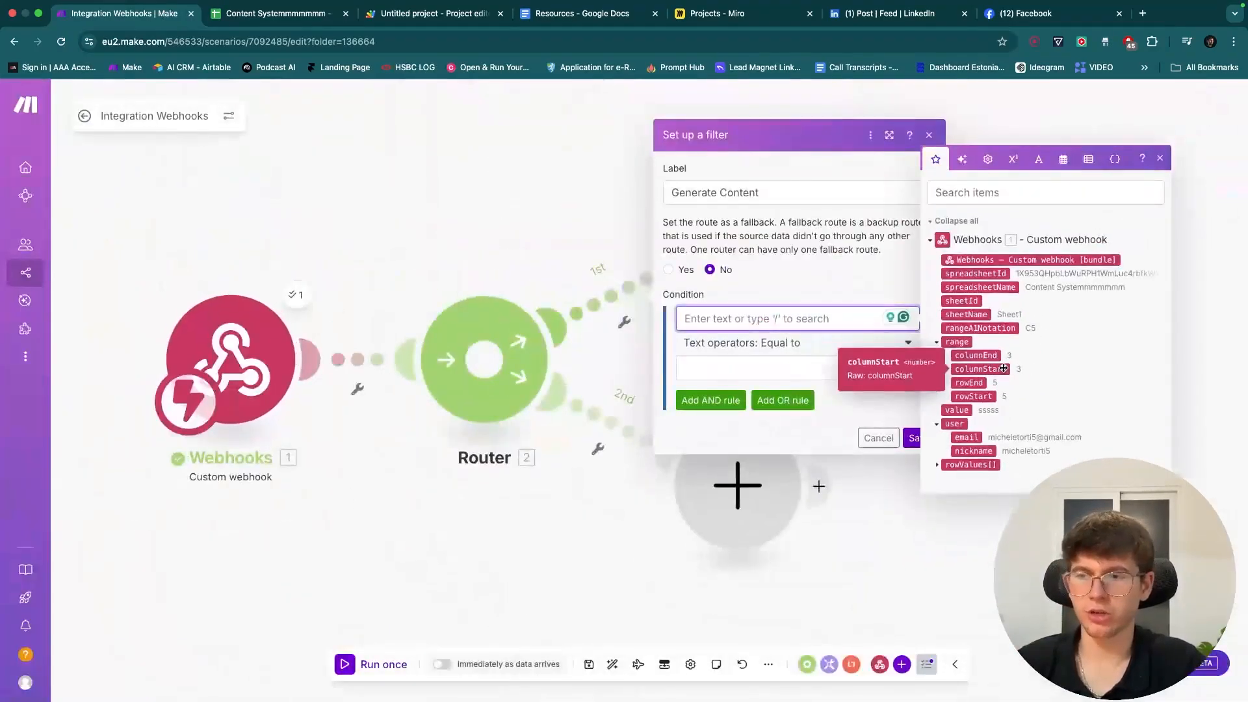
click(975, 369)
click(816, 360)
text(2)
- Add an AND condition value equals Generate Content and save the route filter
click(710, 399)
click(752, 391)
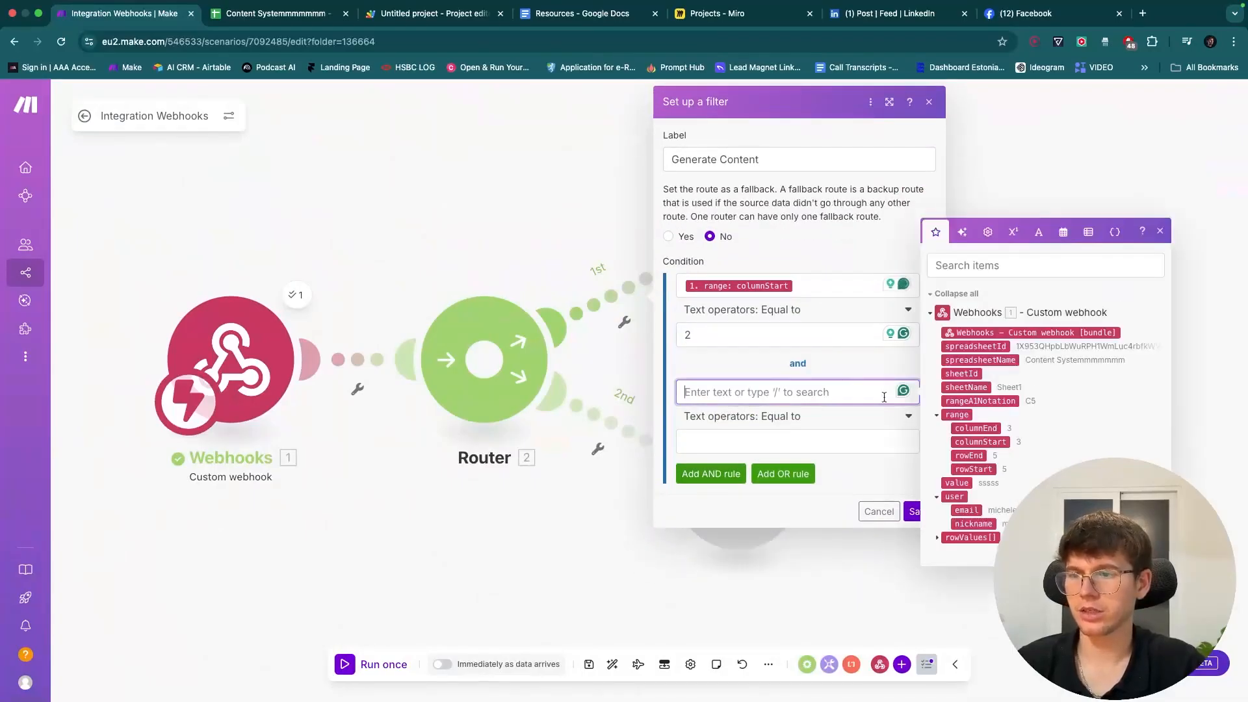
click(956, 483)
click(847, 435)
text(Generate Content)
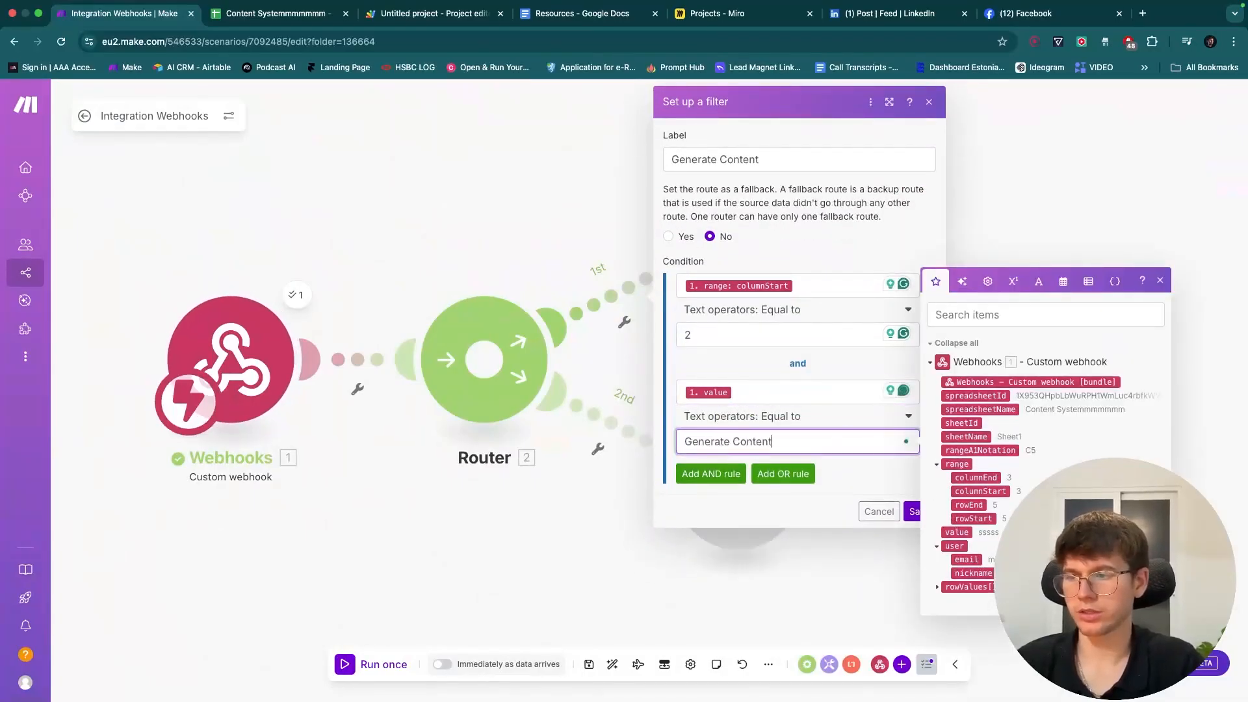
click(906, 494)
click(919, 510)
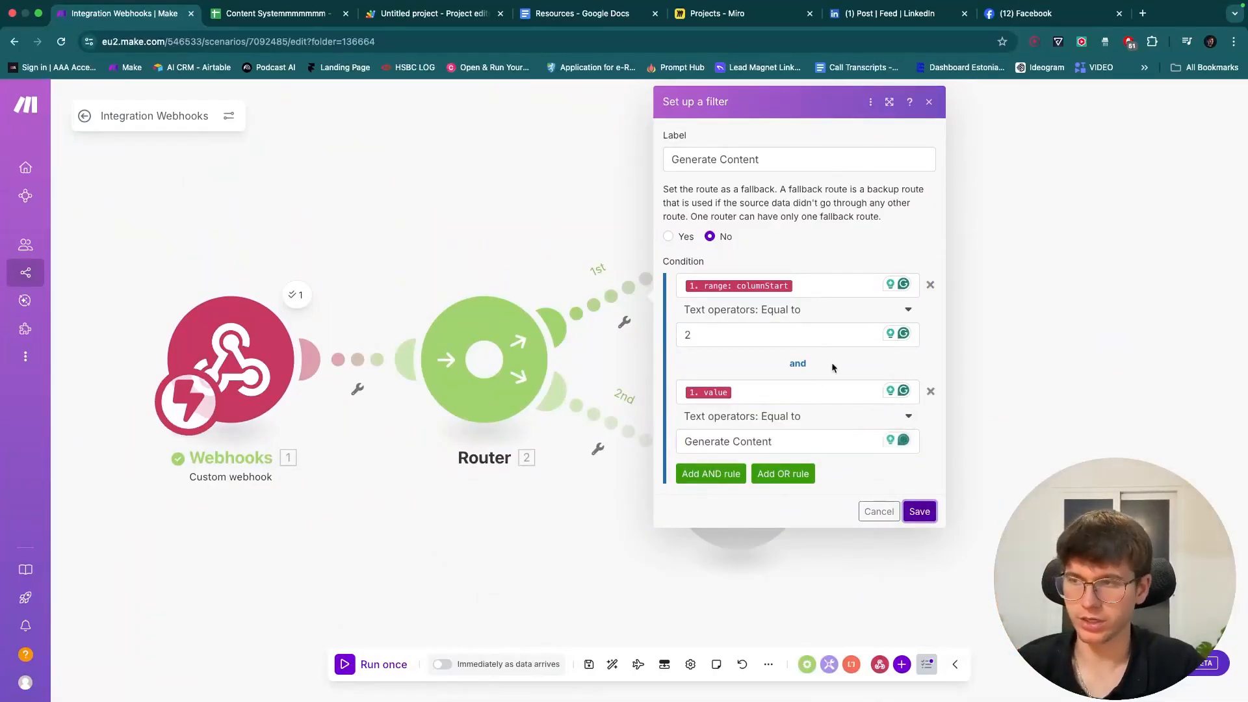
scroll(832, 361, up, 5)
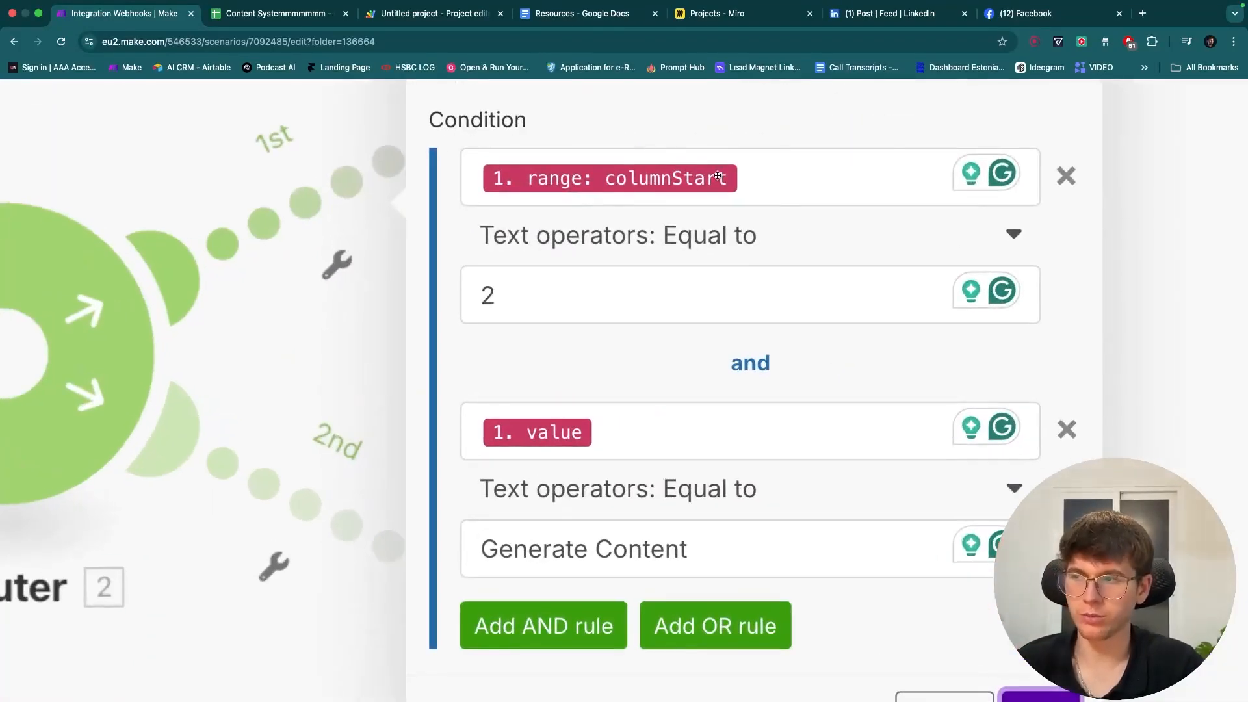
scroll(717, 175, down, 5)
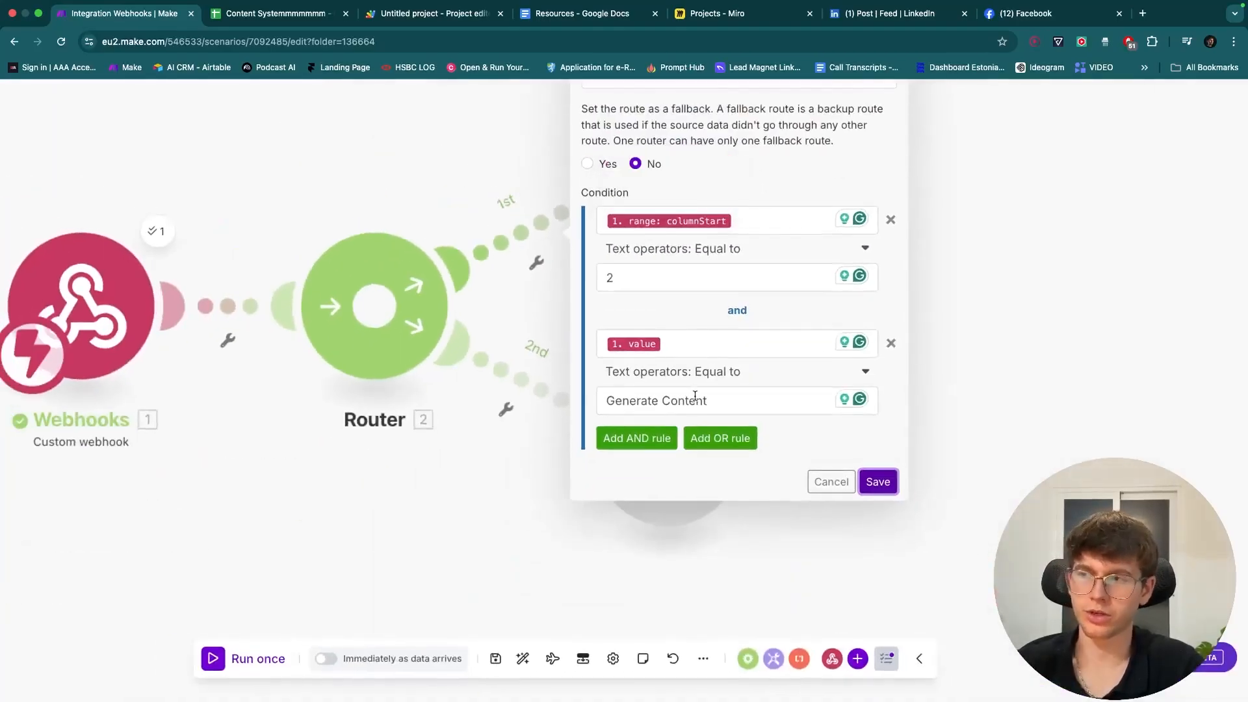
scroll(694, 396, down, 3)
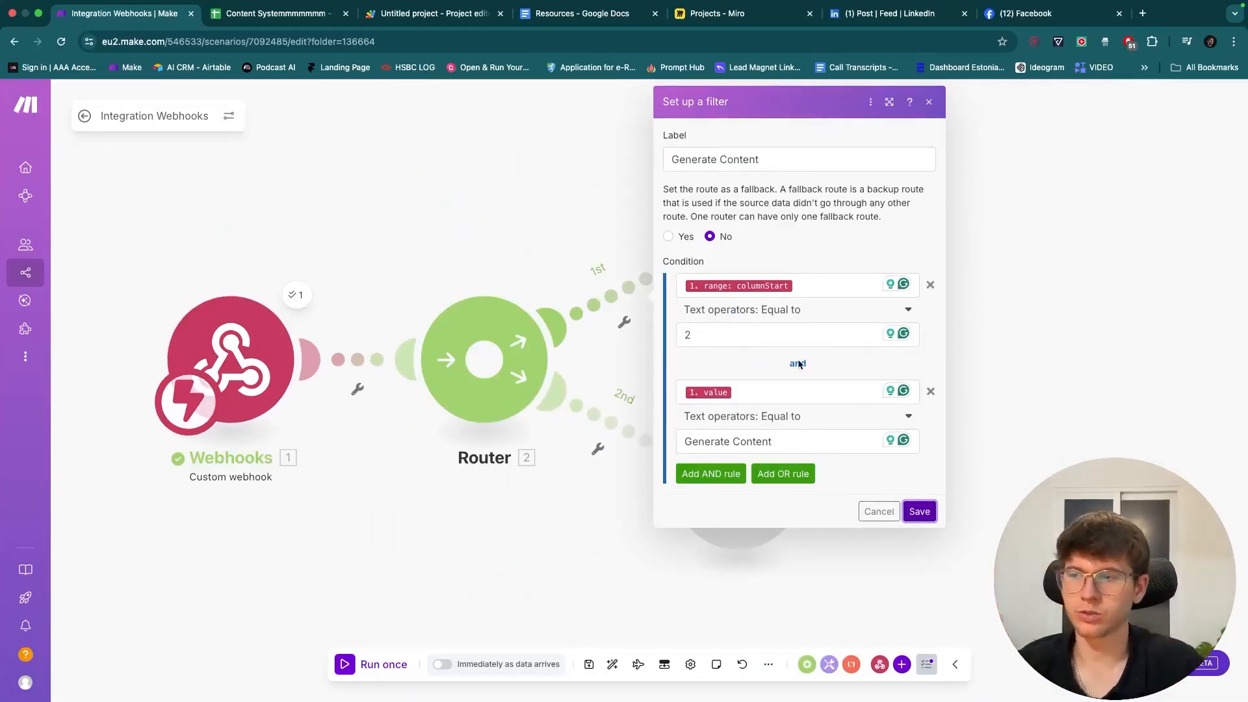
click(919, 512)
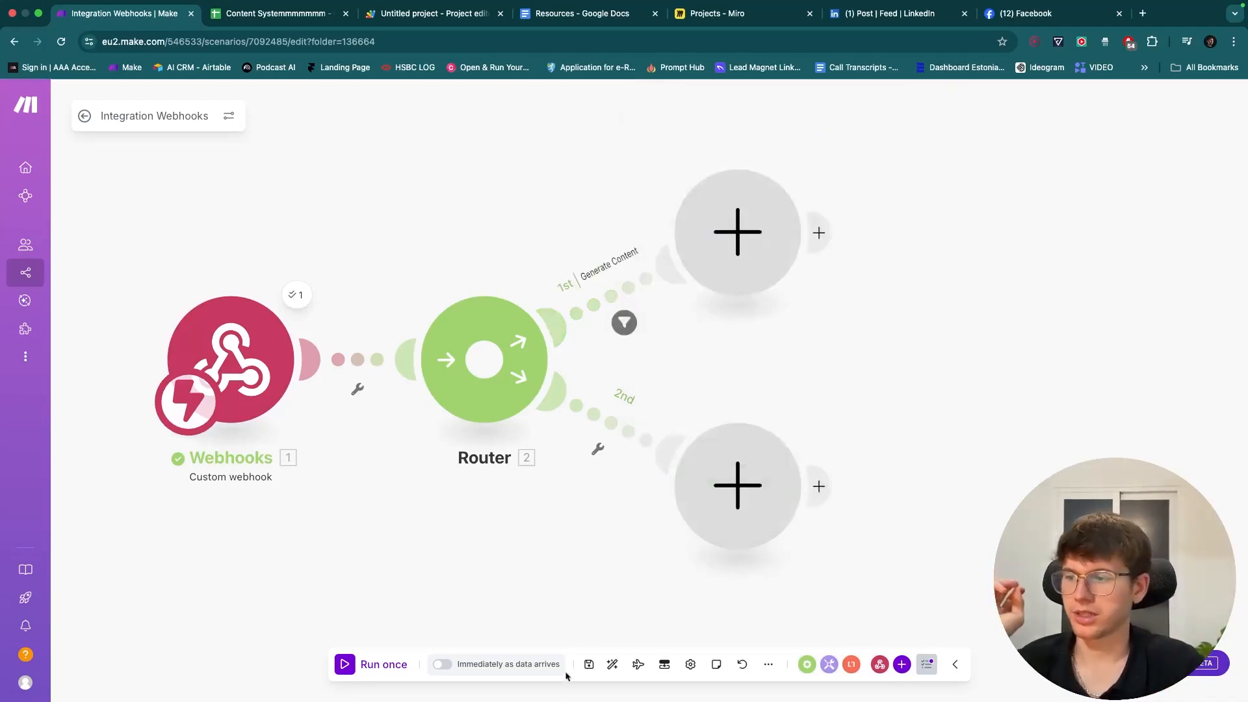
- Save the scenario and label the second route's filter Post Content
click(588, 664)
scroll(576, 557, left, 2)
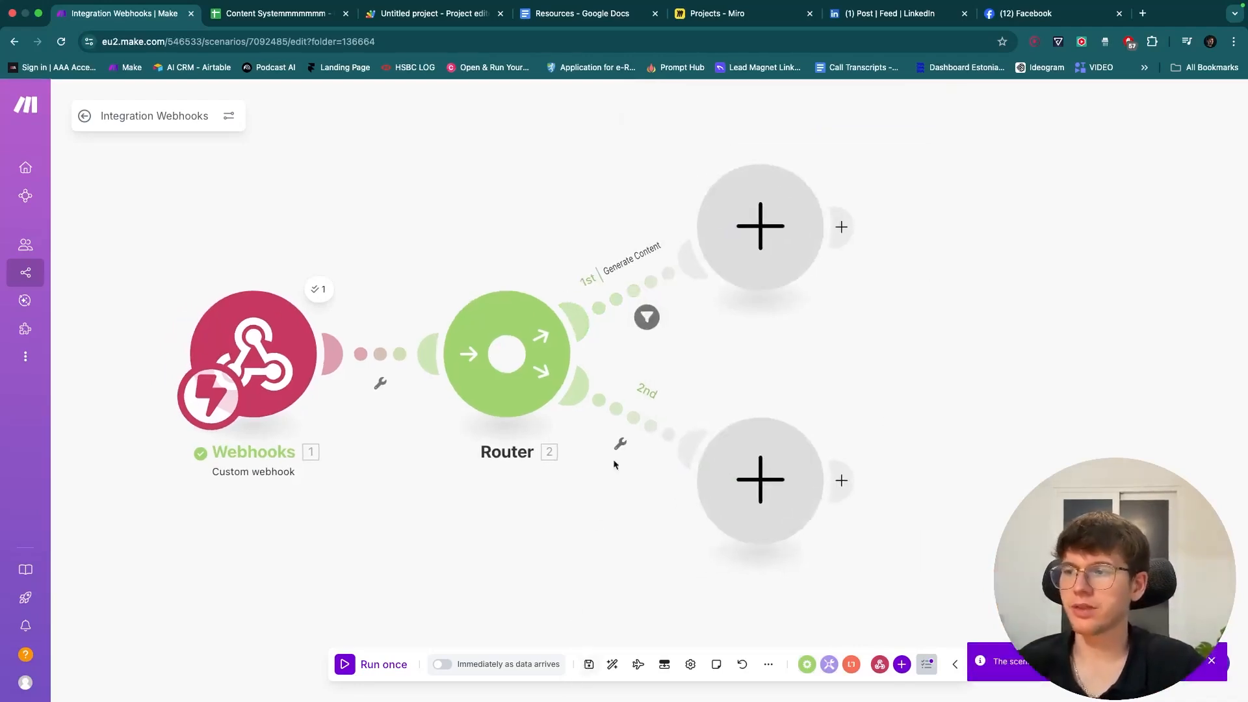
click(645, 425)
click(775, 309)
text(Post Content)
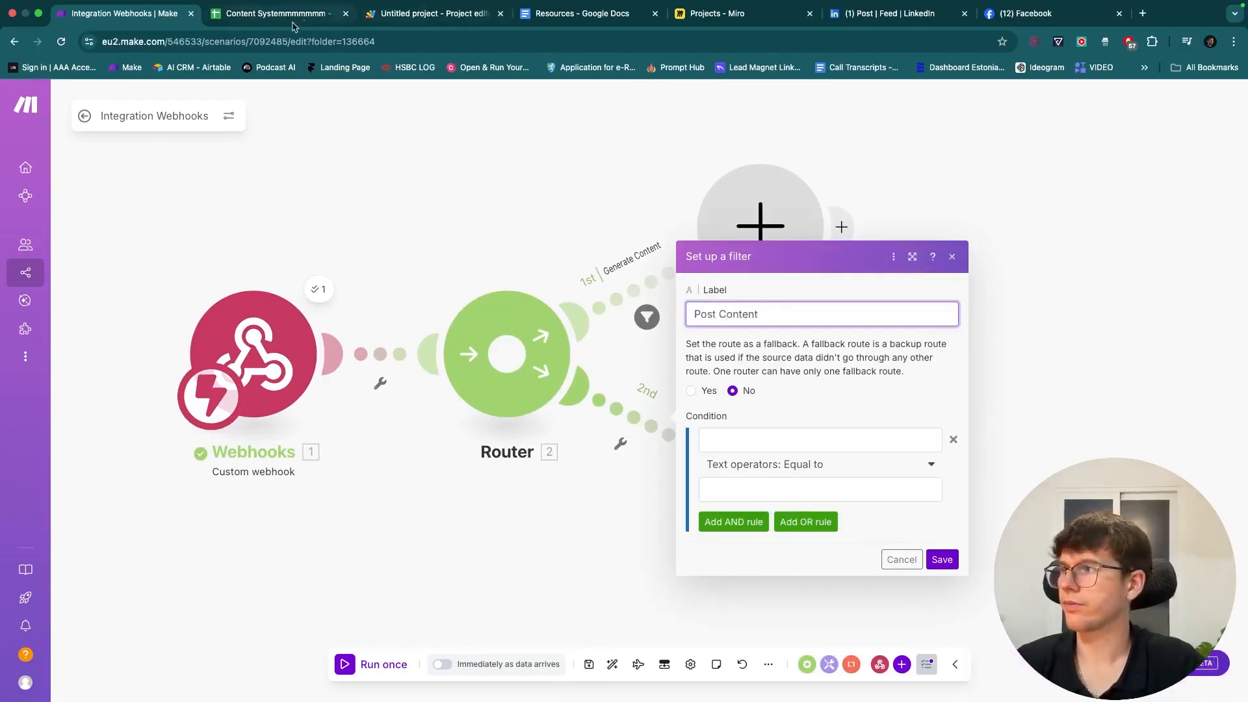
- Check the Post Trigger choices in column F of the spreadsheet
click(307, 14)
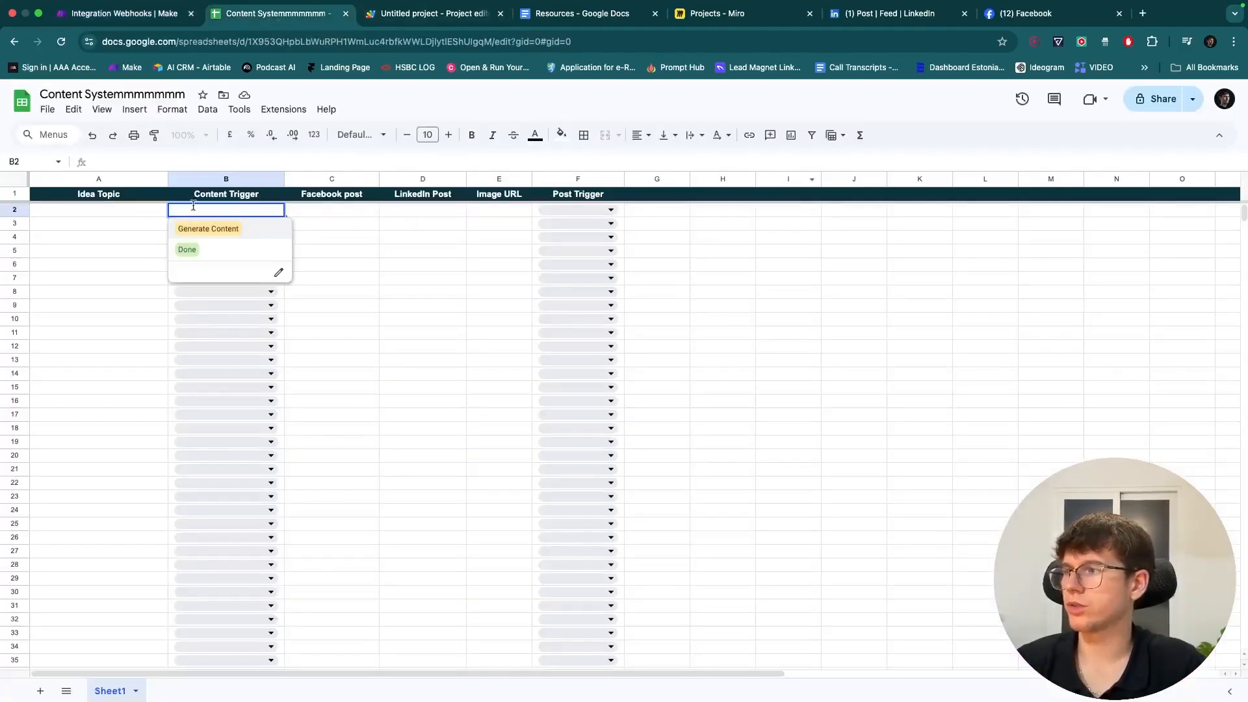
click(571, 209)
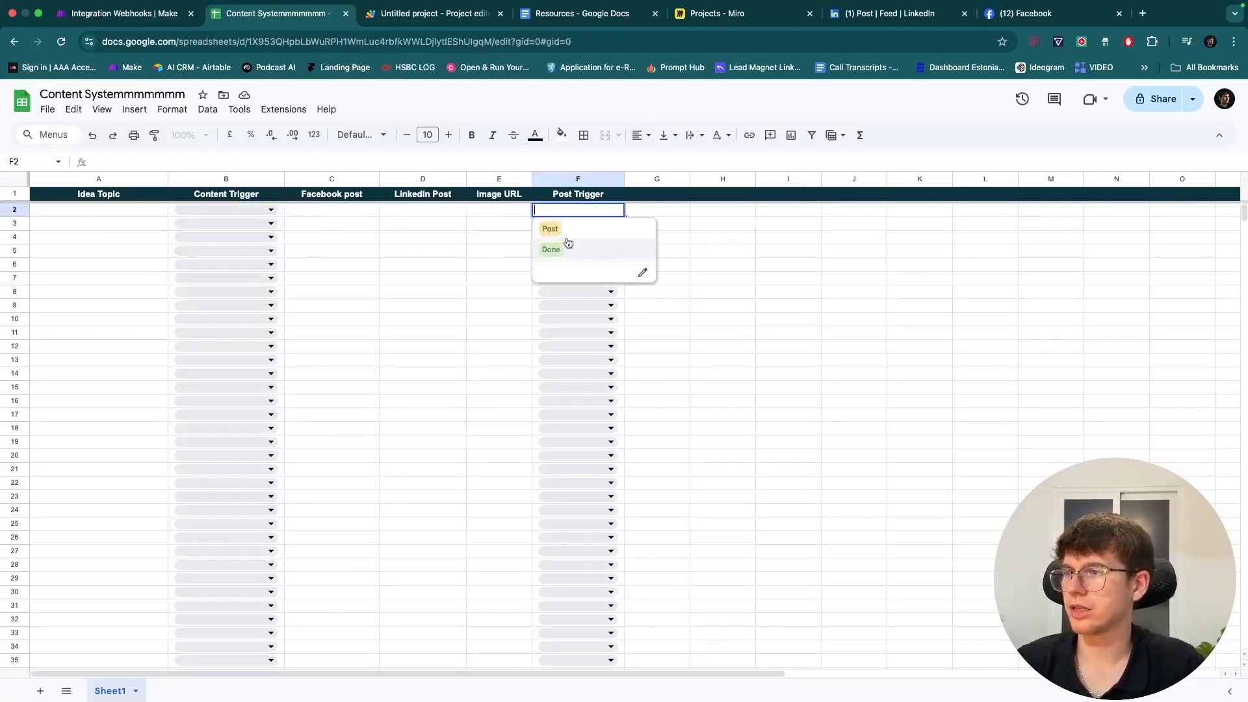
click(344, 239)
click(124, 10)
- Add conditions columnStart equals 6 AND value equals Post, and save the filter
click(722, 433)
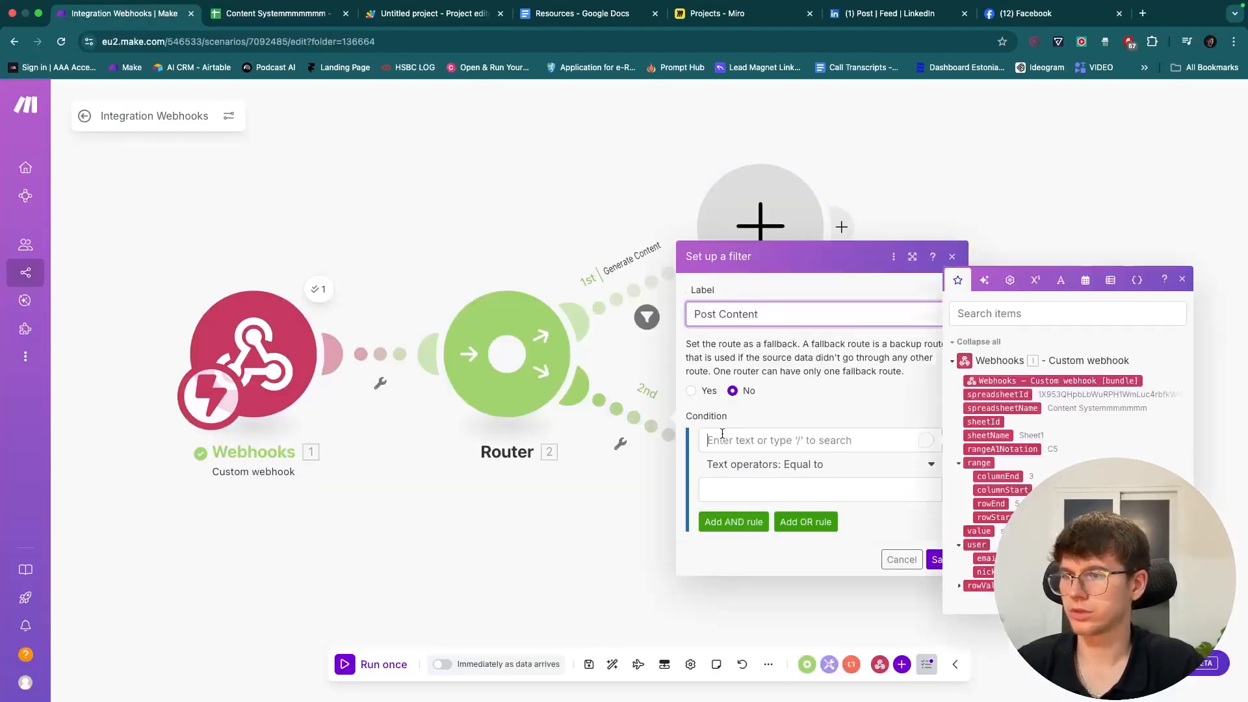
click(1003, 490)
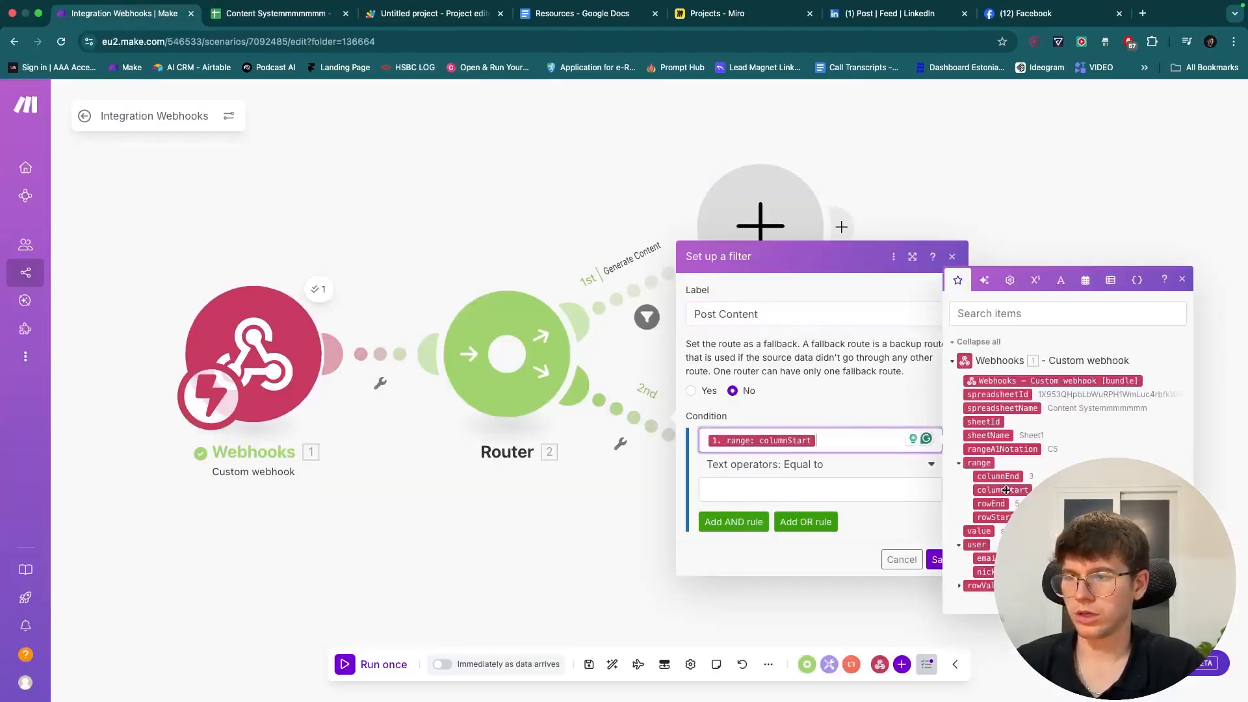
click(889, 489)
text(6)
click(734, 521)
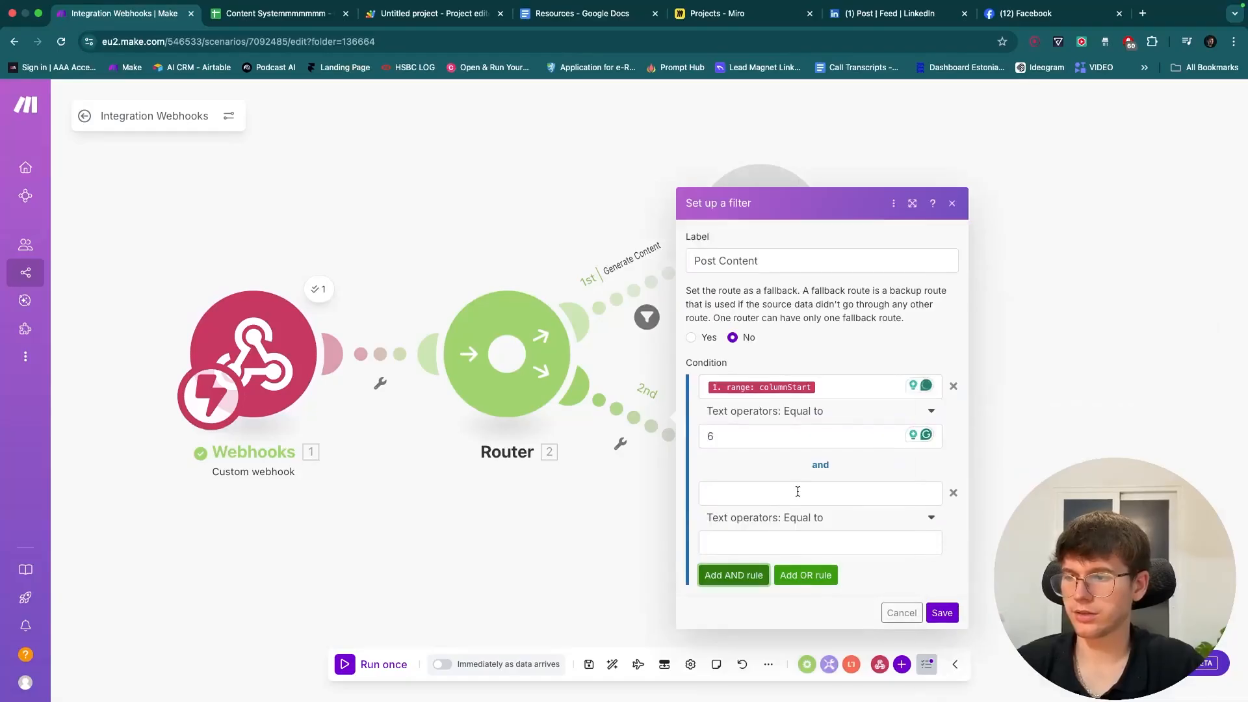
click(798, 492)
click(978, 577)
click(869, 548)
text(Post)
click(909, 567)
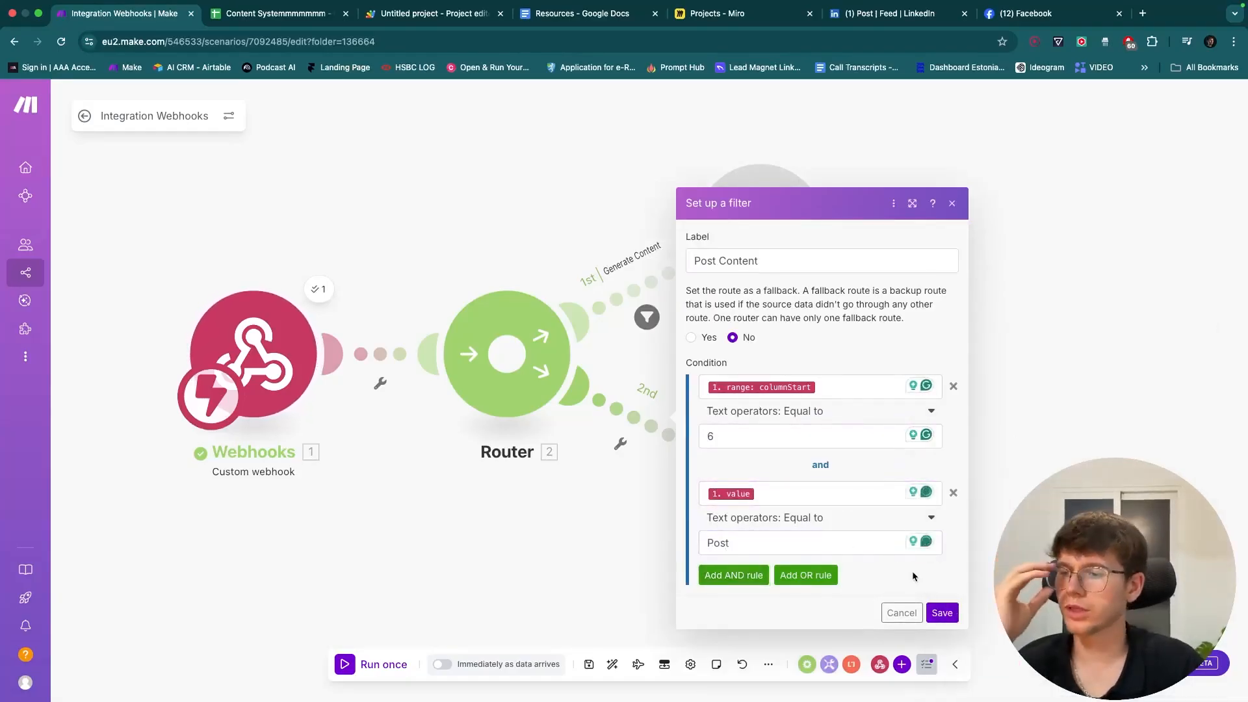
click(943, 613)
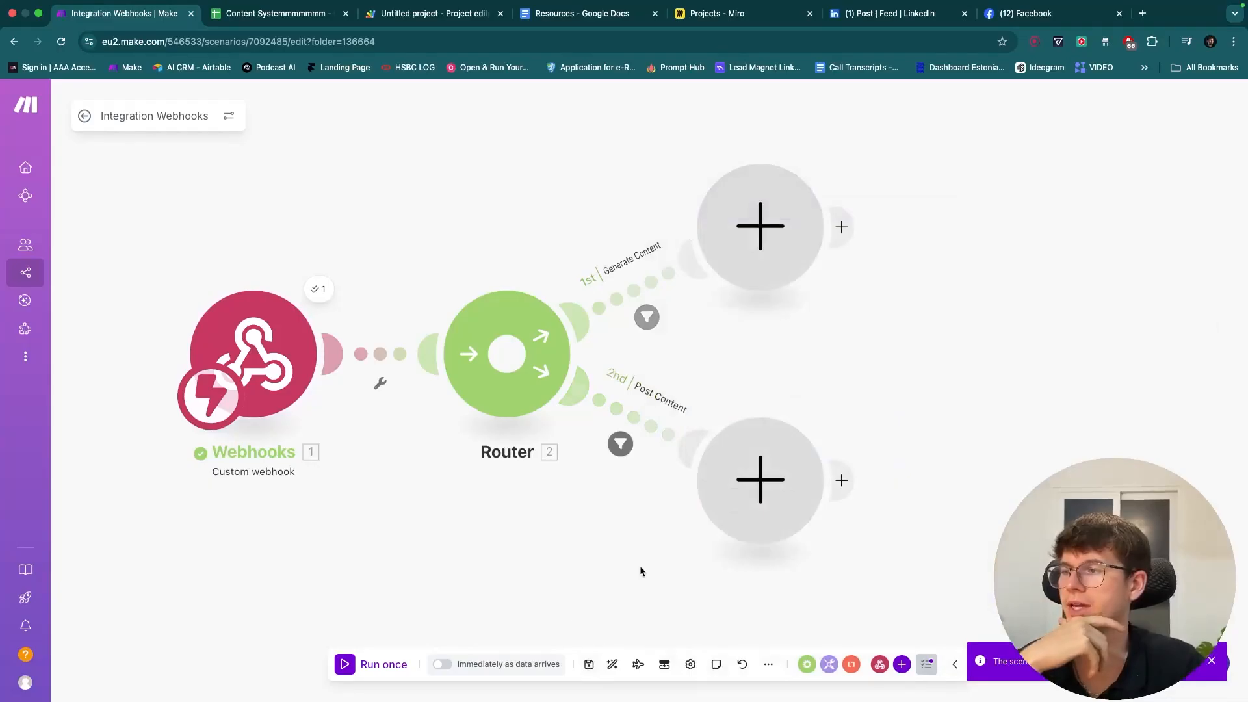
drag(640, 568, 602, 568)
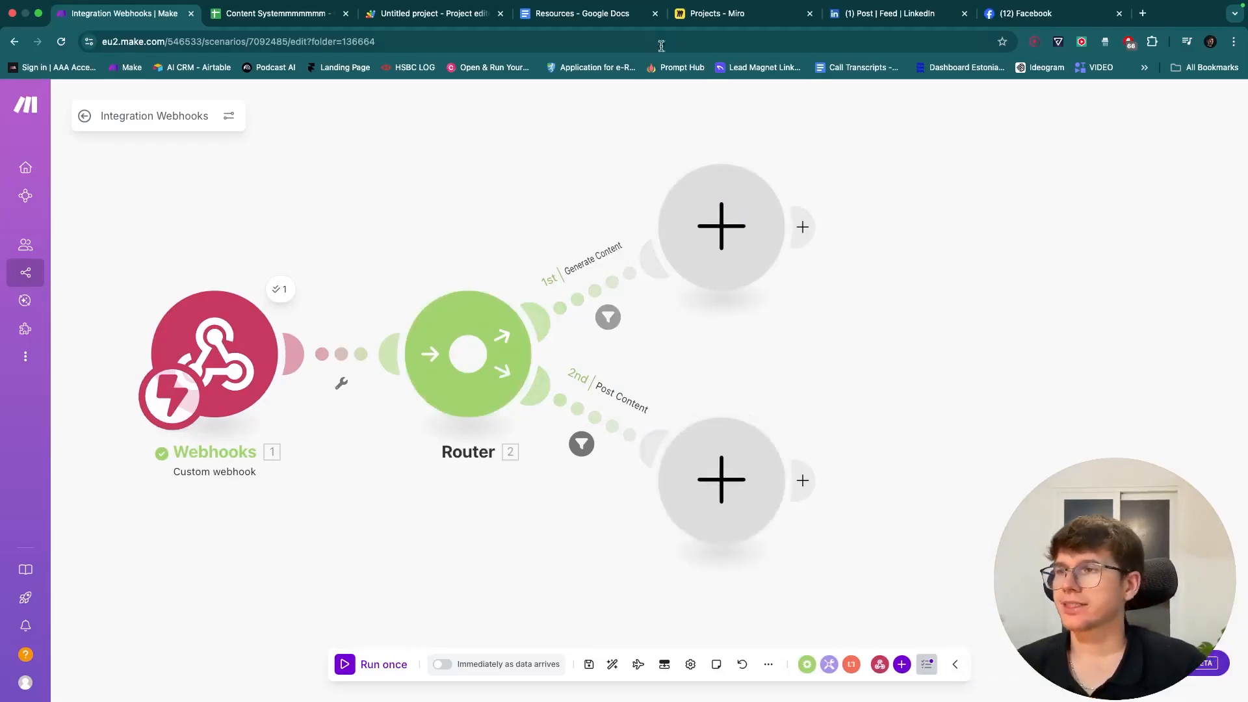
click(722, 13)
scroll(575, 295, up, 5)
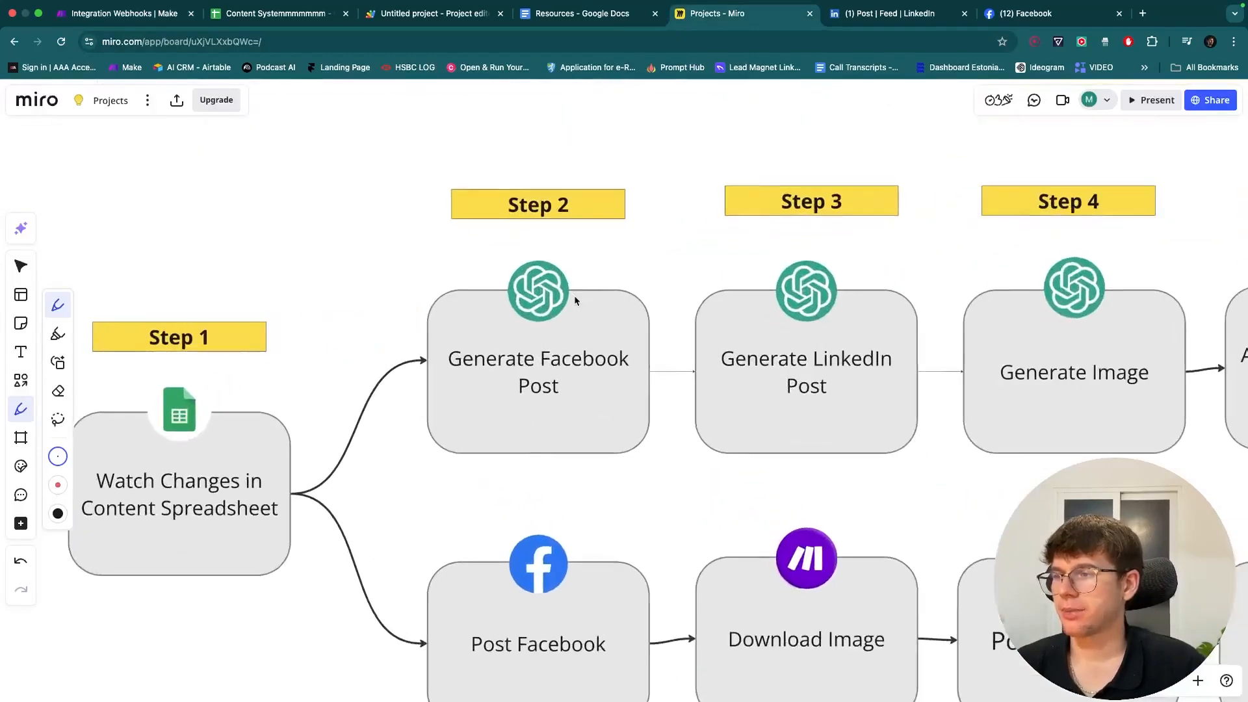
drag(375, 215, 384, 586)
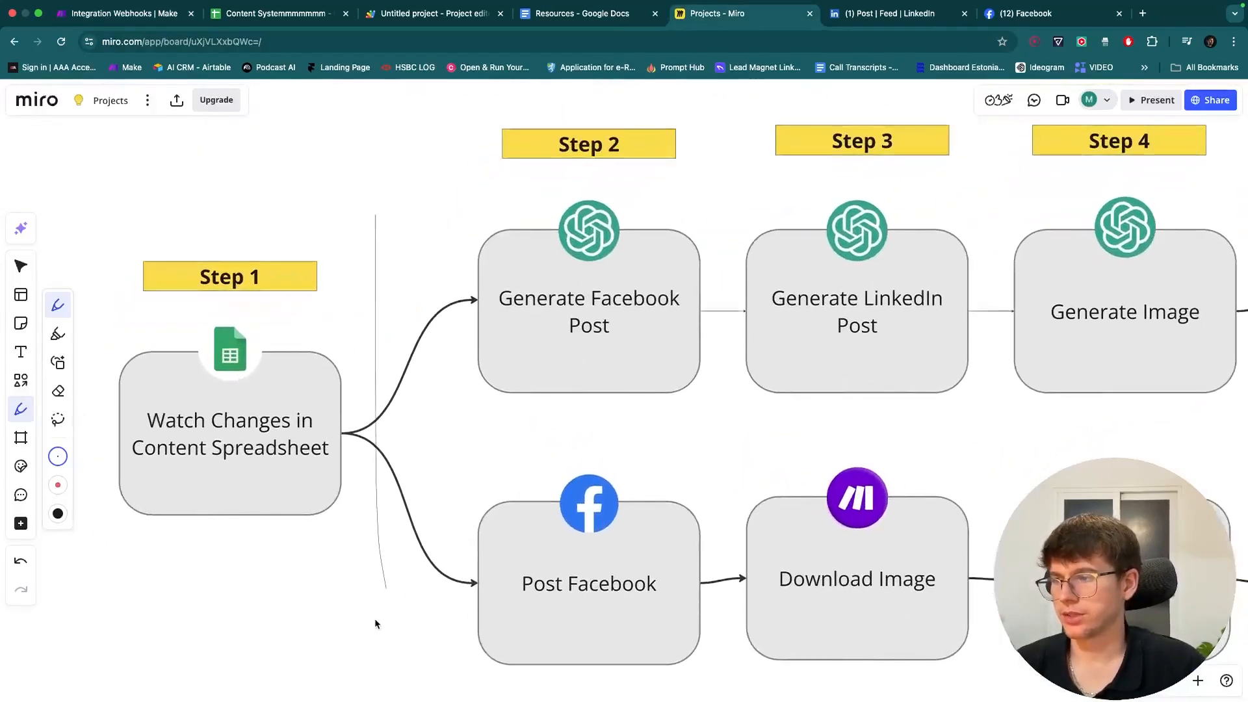
key(super+z)
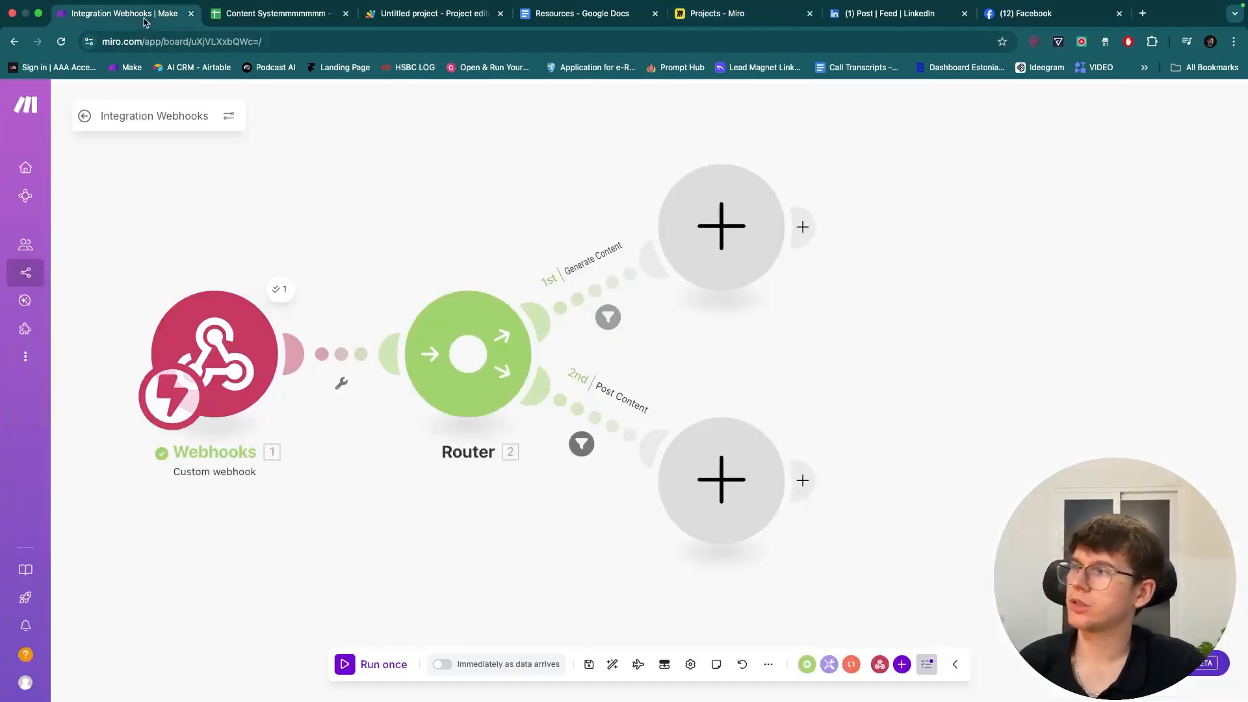
click(130, 13)
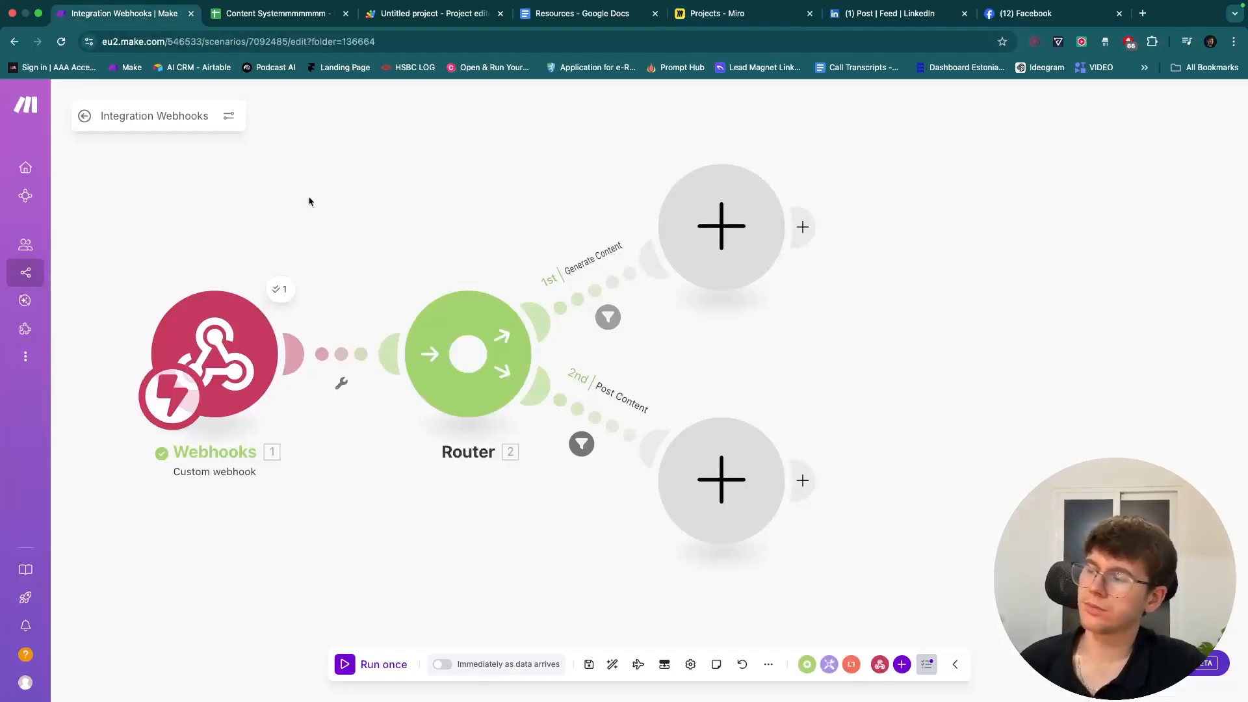
- Glance at the B2 and F2 trigger choices, then bring the Router's two route ends into view
click(276, 13)
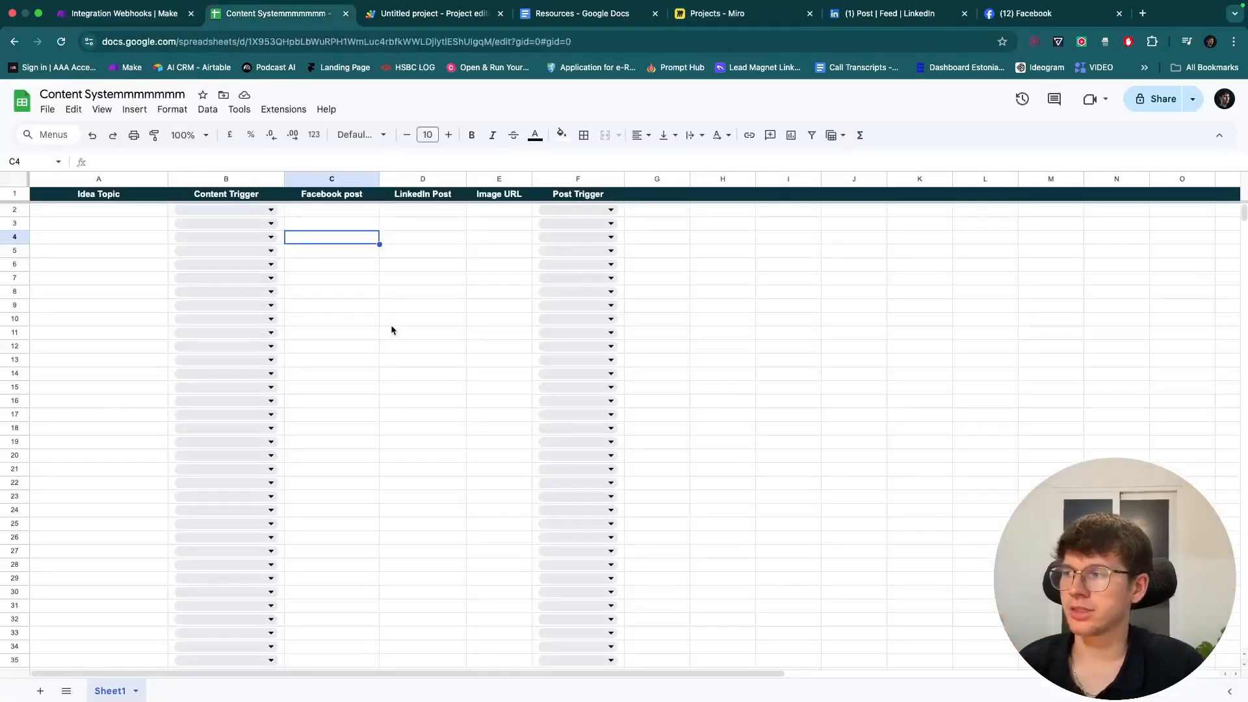
click(235, 209)
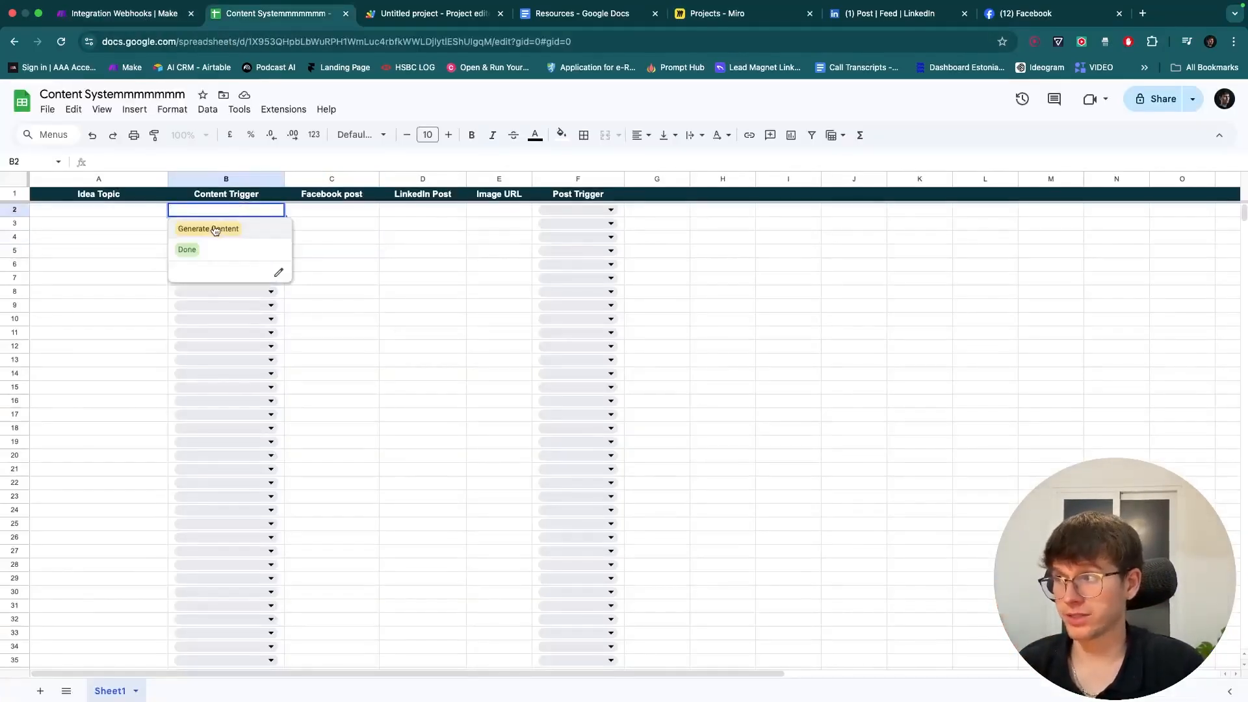
click(585, 209)
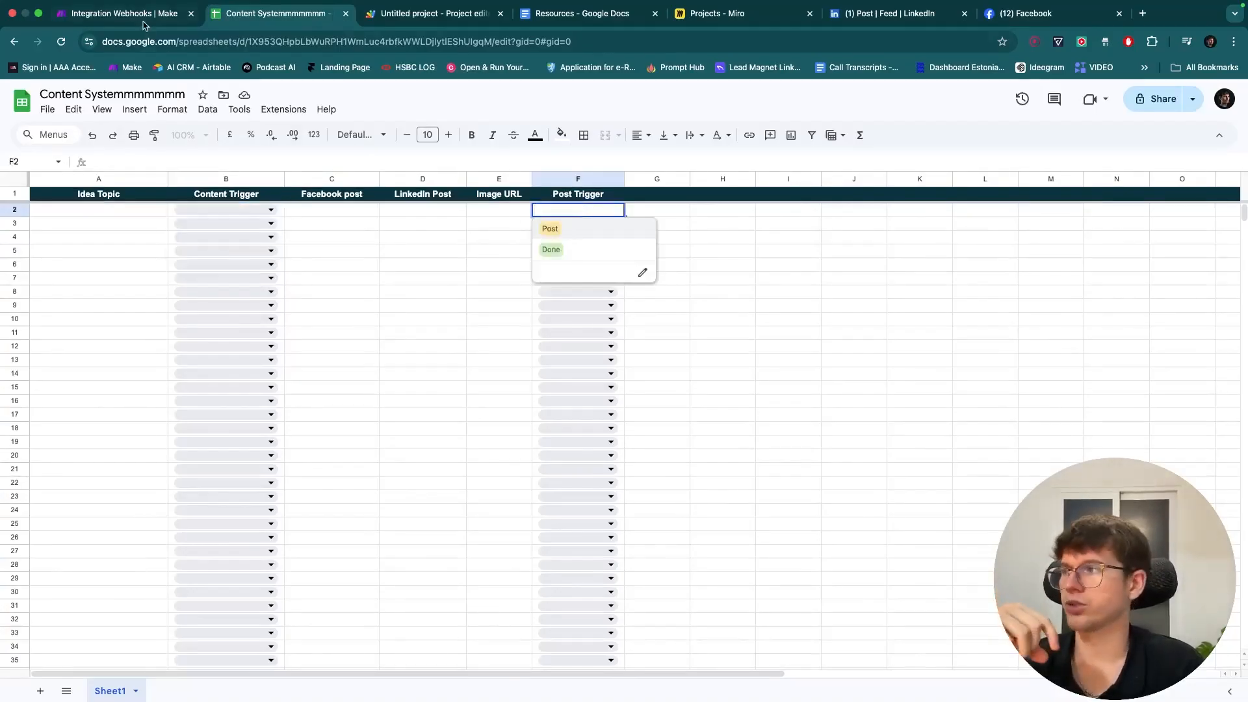
click(124, 13)
drag(575, 167, 265, 220)
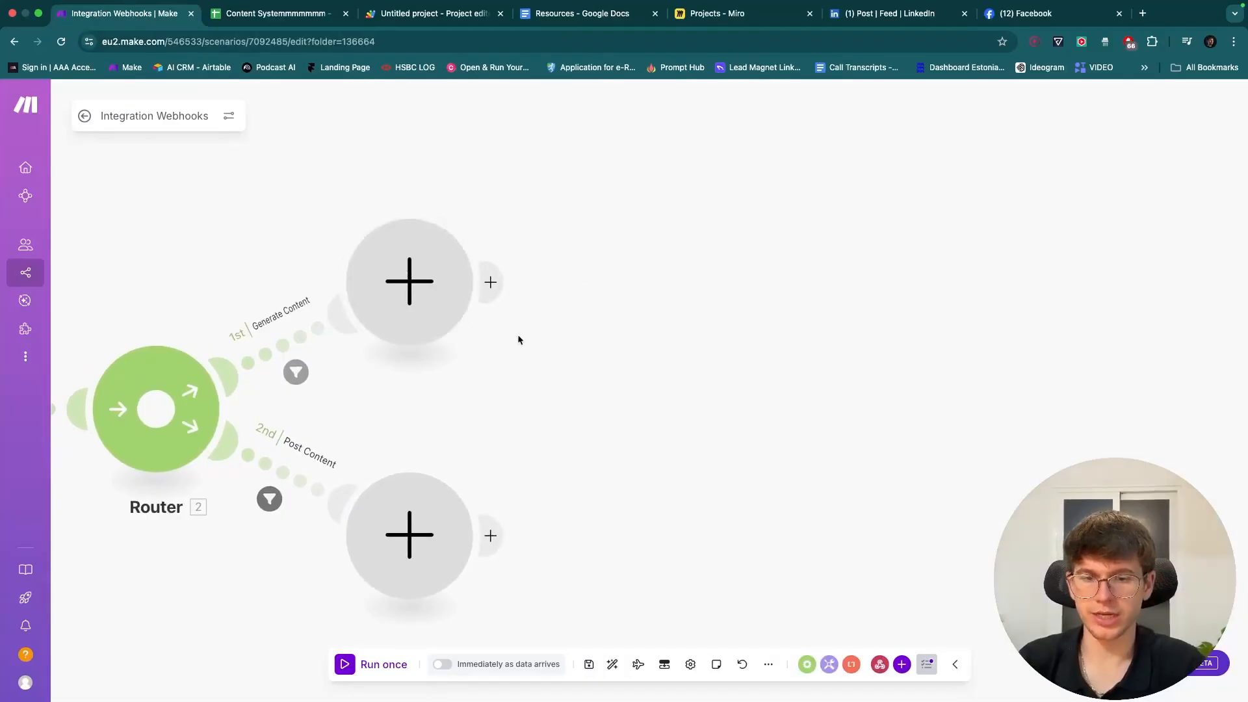
- Add OpenAI's Create a completion module to the Generate Content route
click(409, 290)
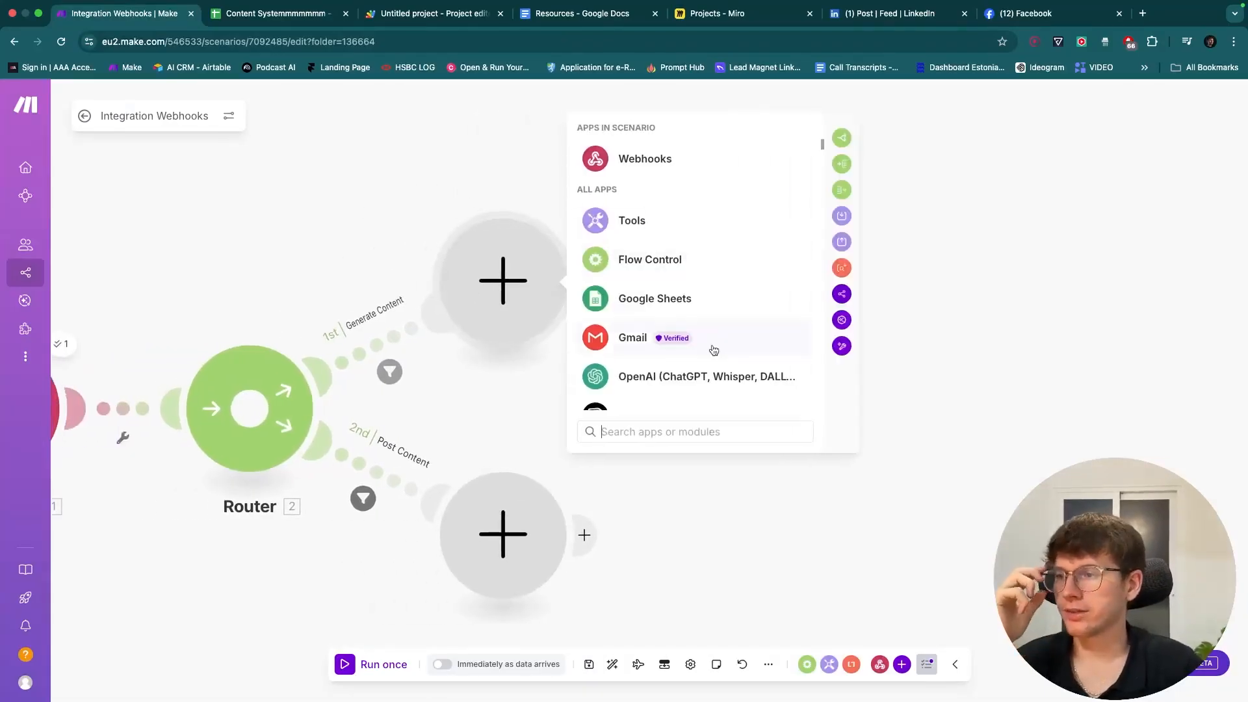
scroll(713, 351, down, 1)
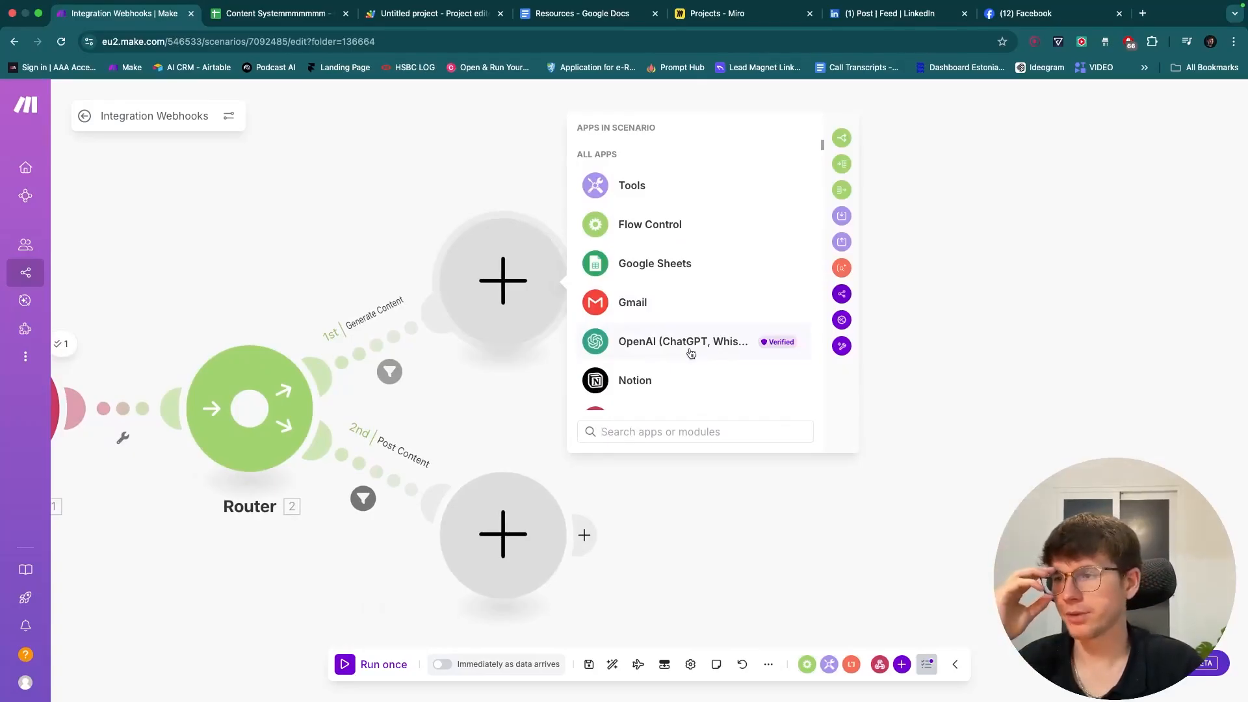
click(691, 353)
scroll(690, 309, down, 1)
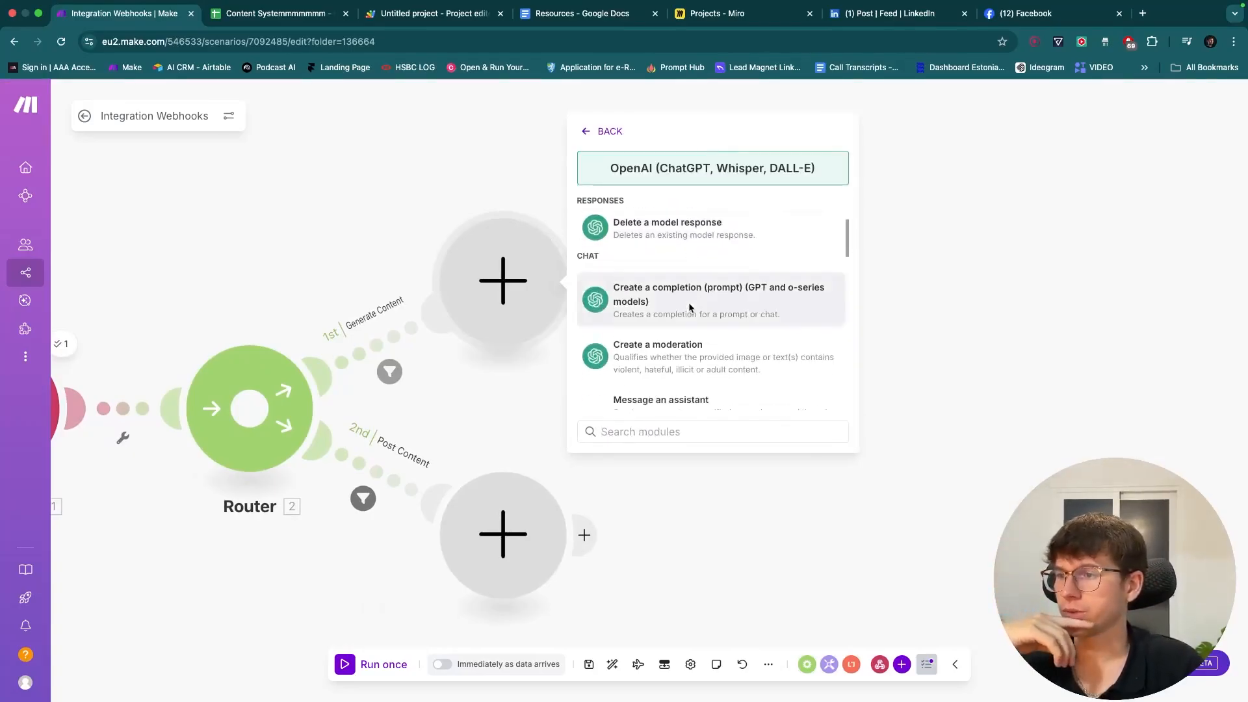
click(680, 306)
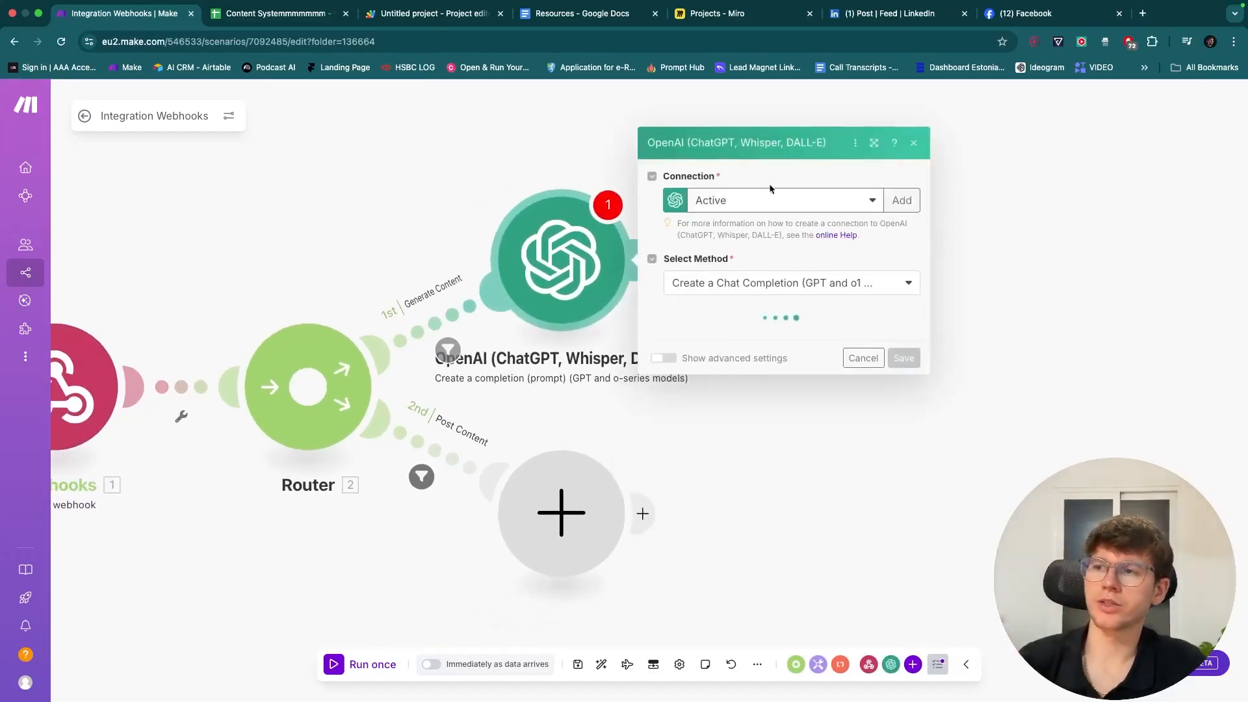
- Start a new OpenAI connection and open OpenAI's API keys page
click(765, 201)
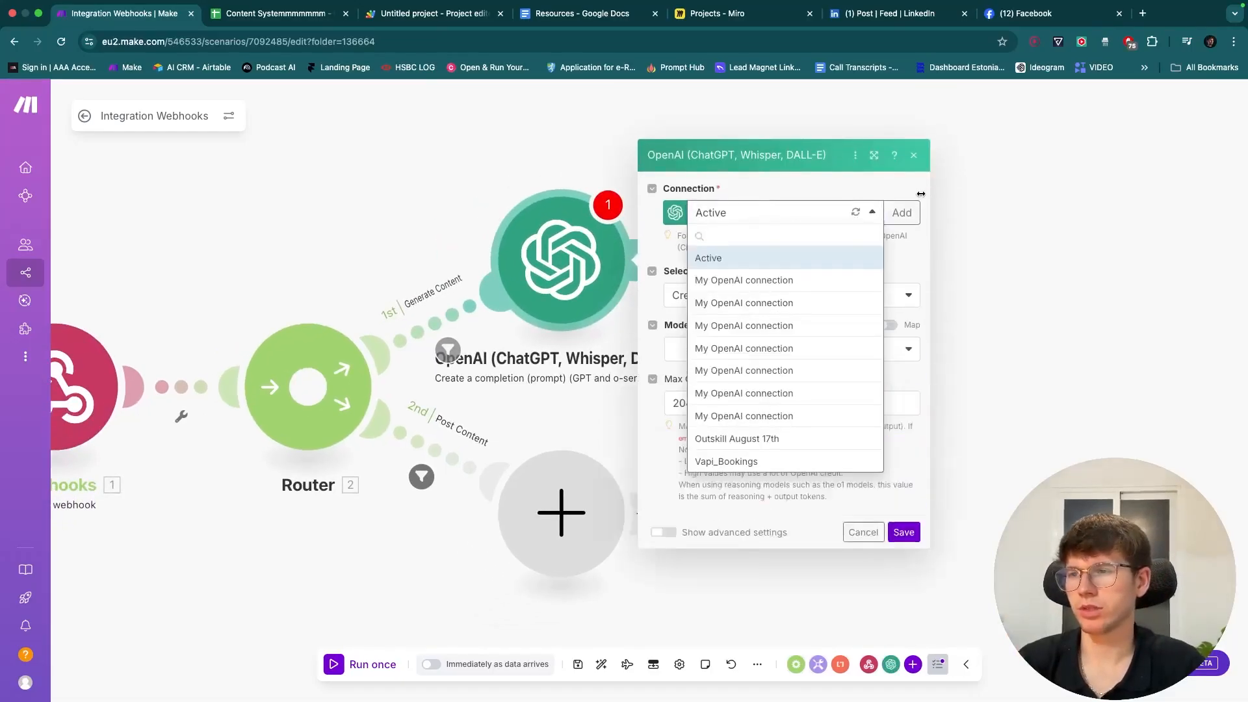
click(903, 160)
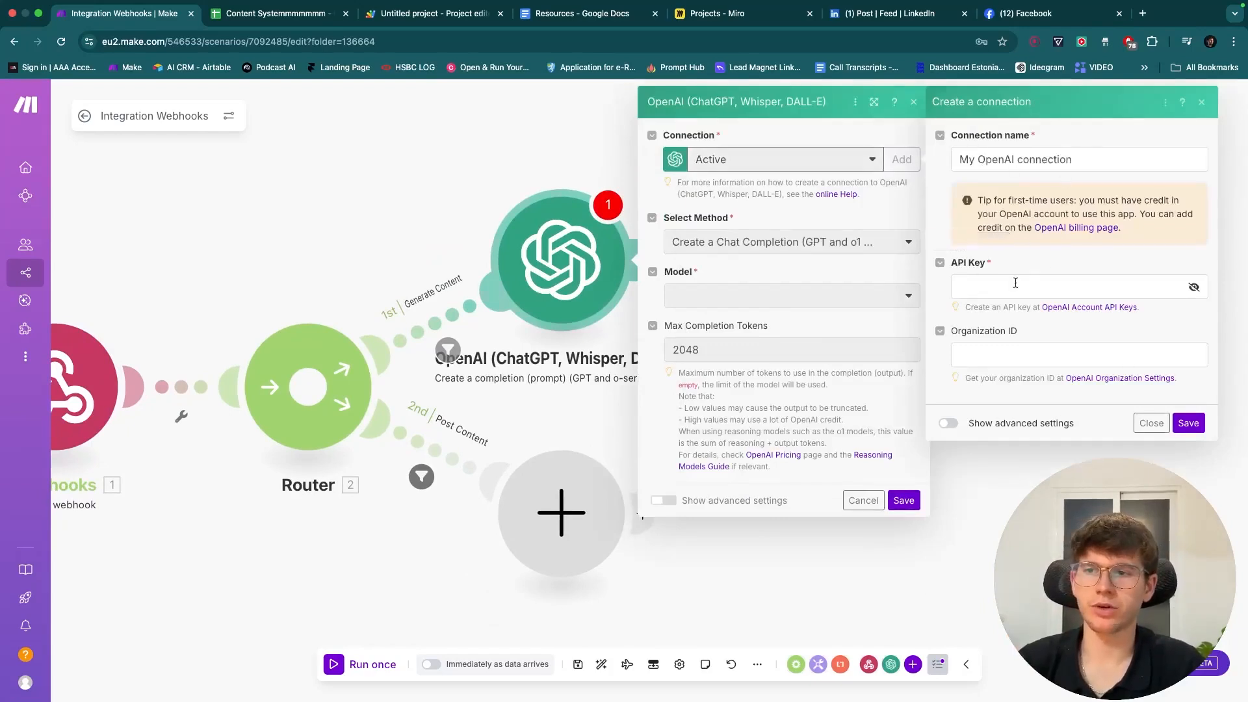
click(1071, 308)
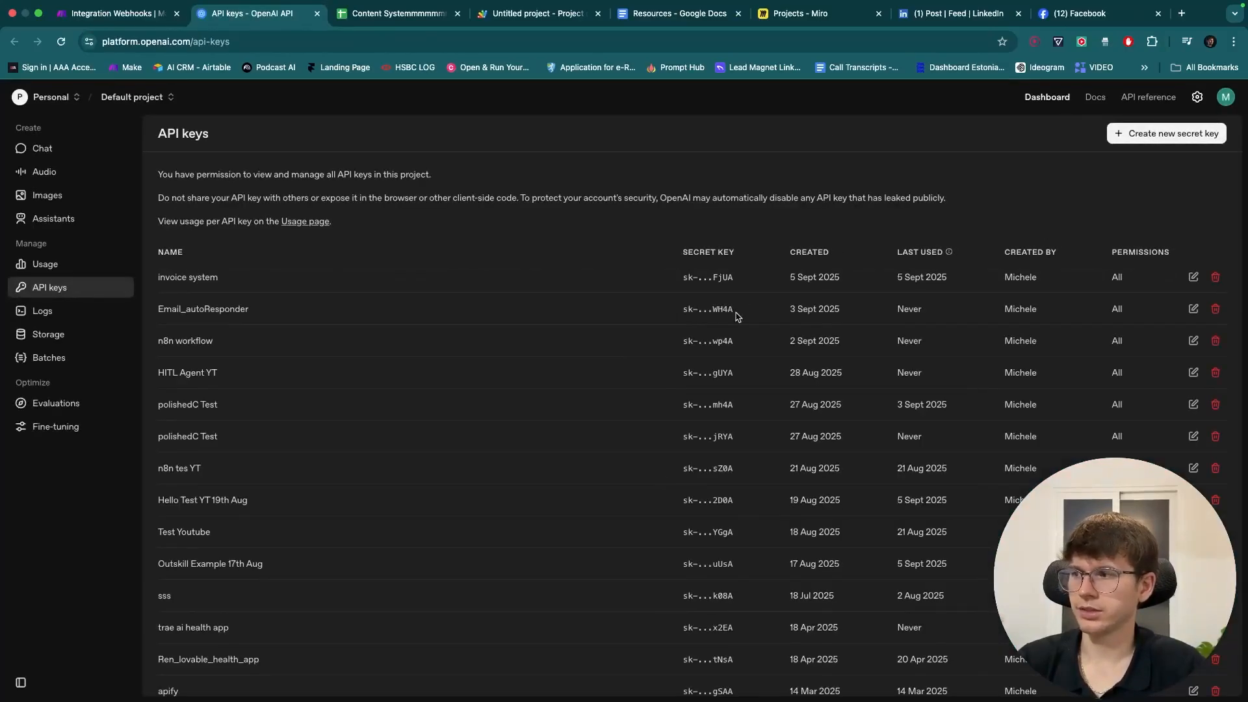
- Open OpenAI's new secret key form, check Make's API key field, then cancel the key
click(1183, 134)
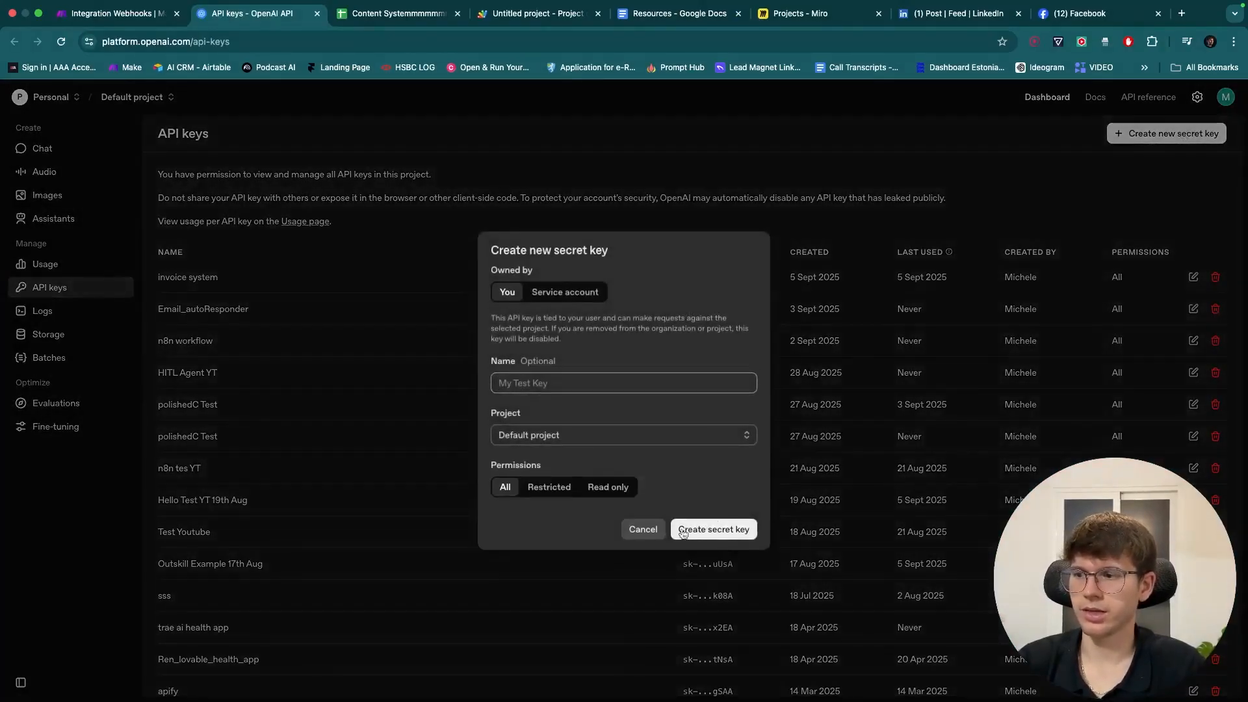
click(644, 529)
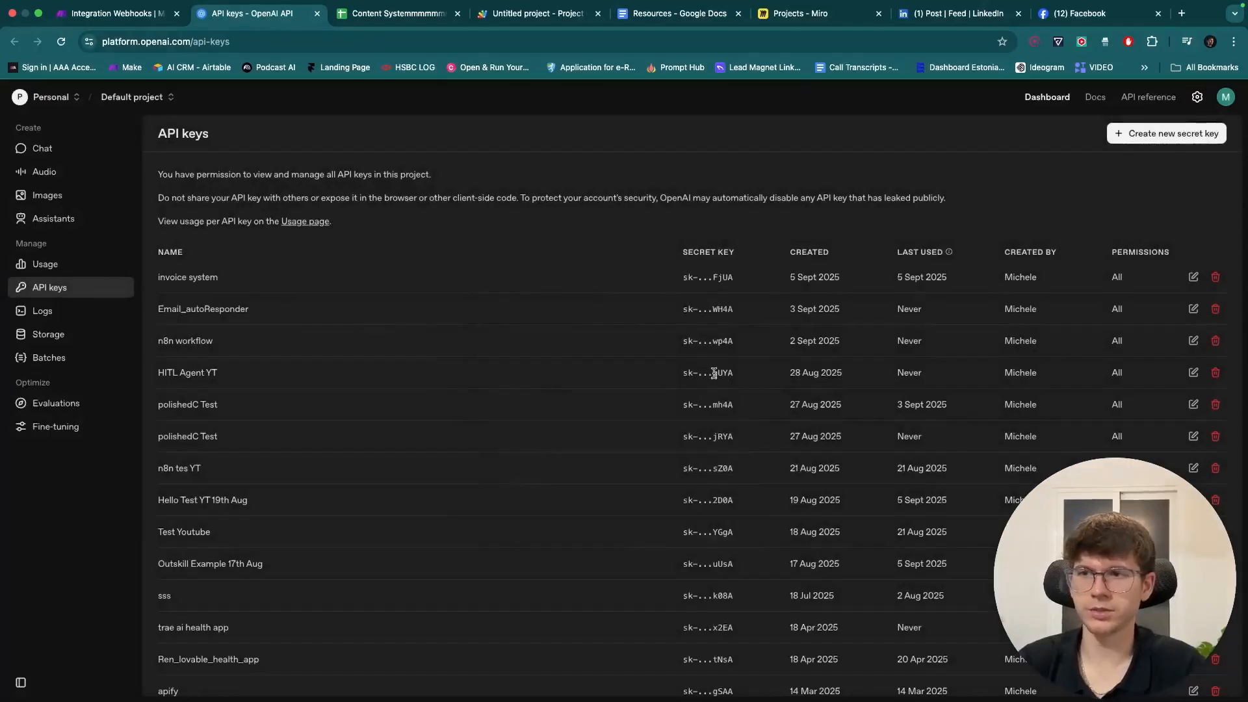
click(1144, 136)
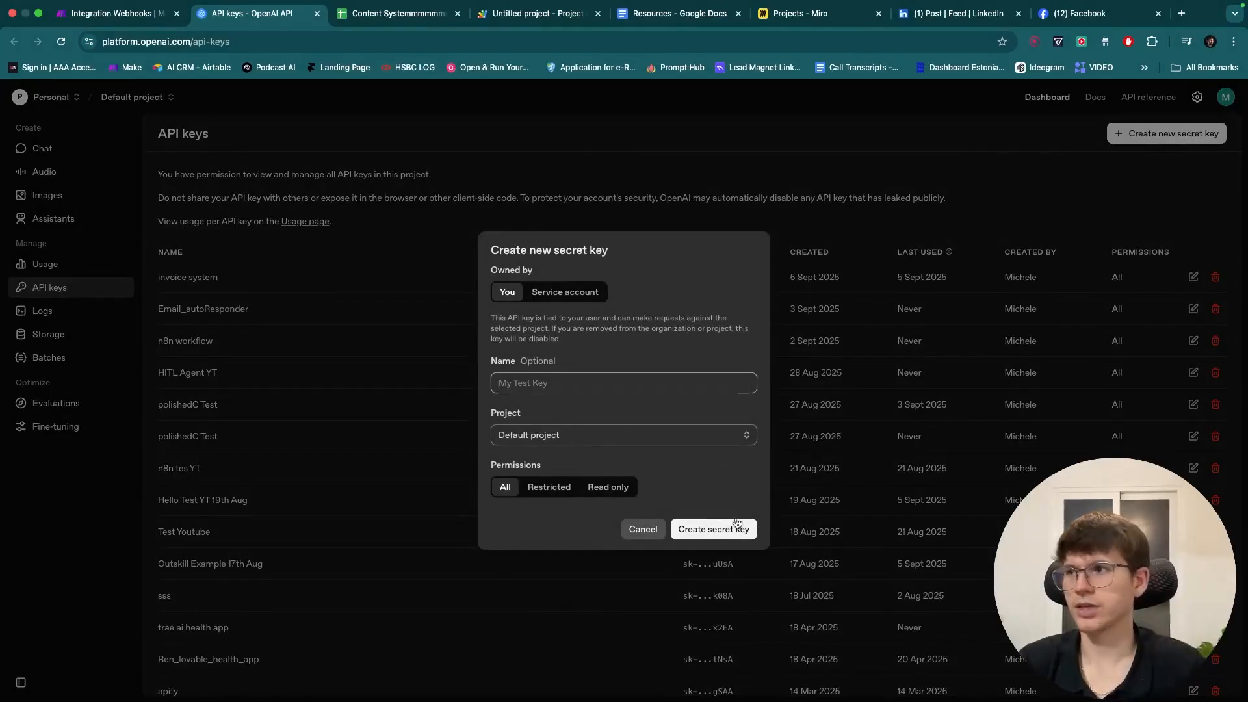
click(104, 13)
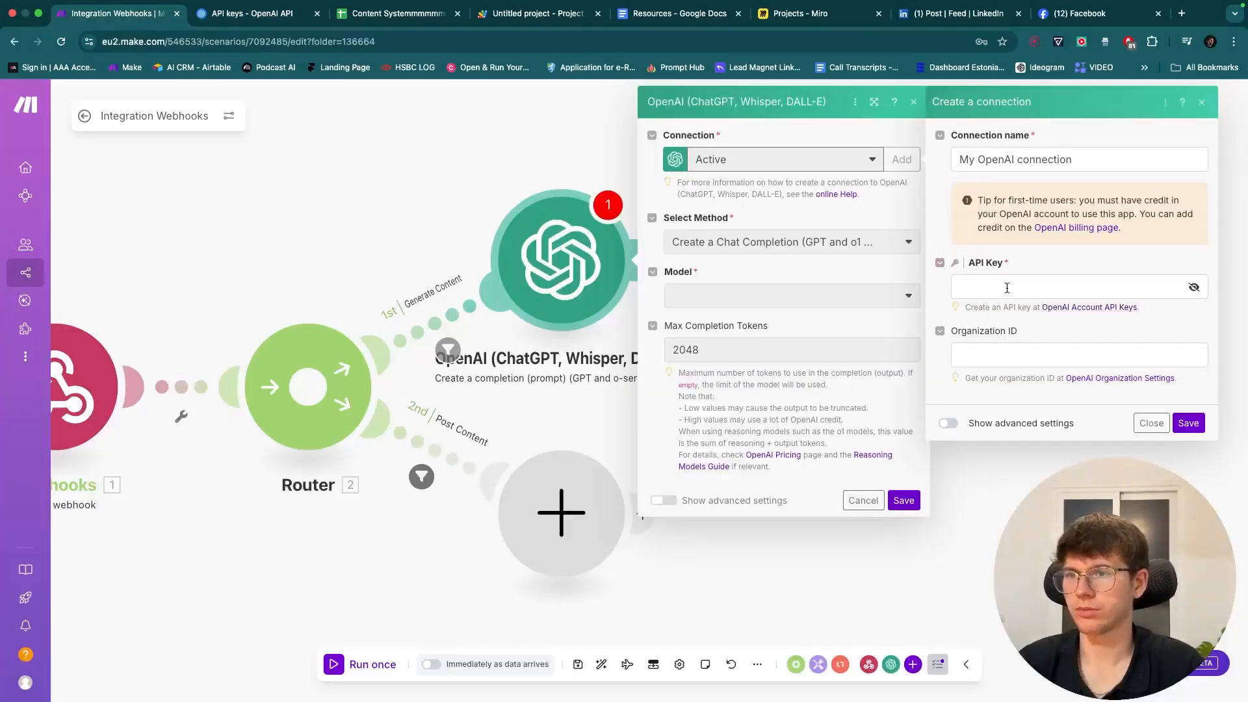
click(1009, 288)
click(1144, 324)
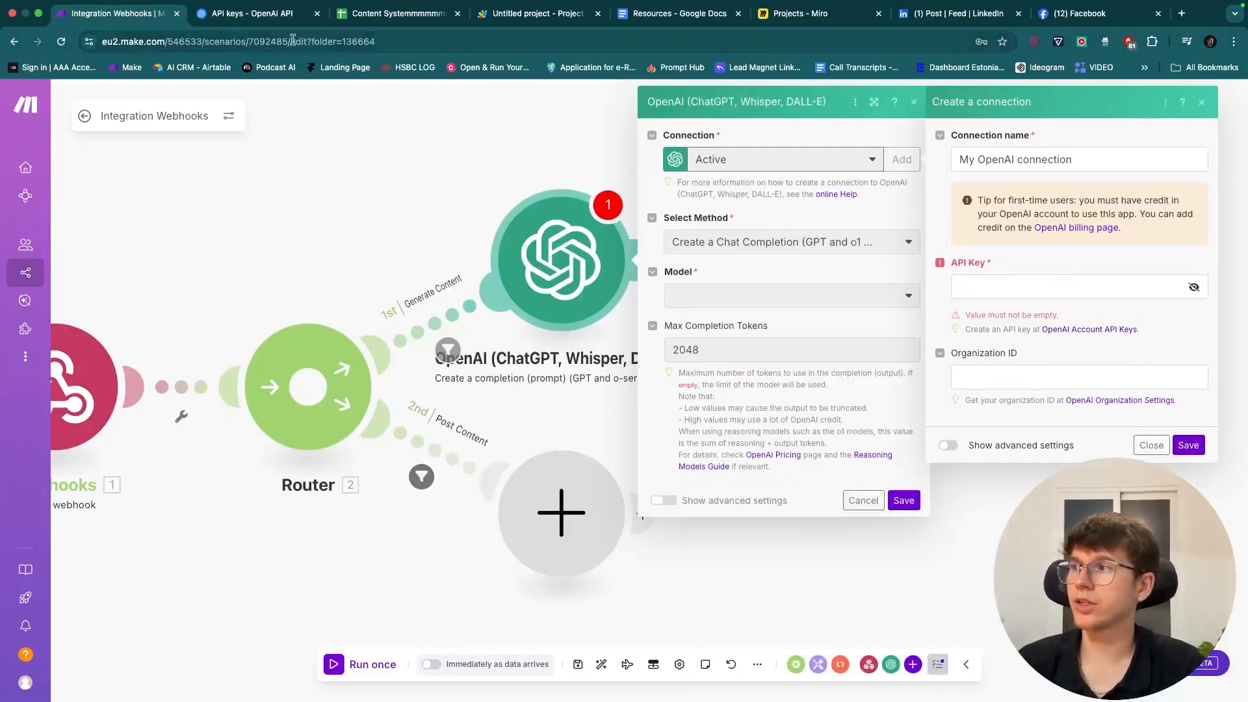
click(247, 21)
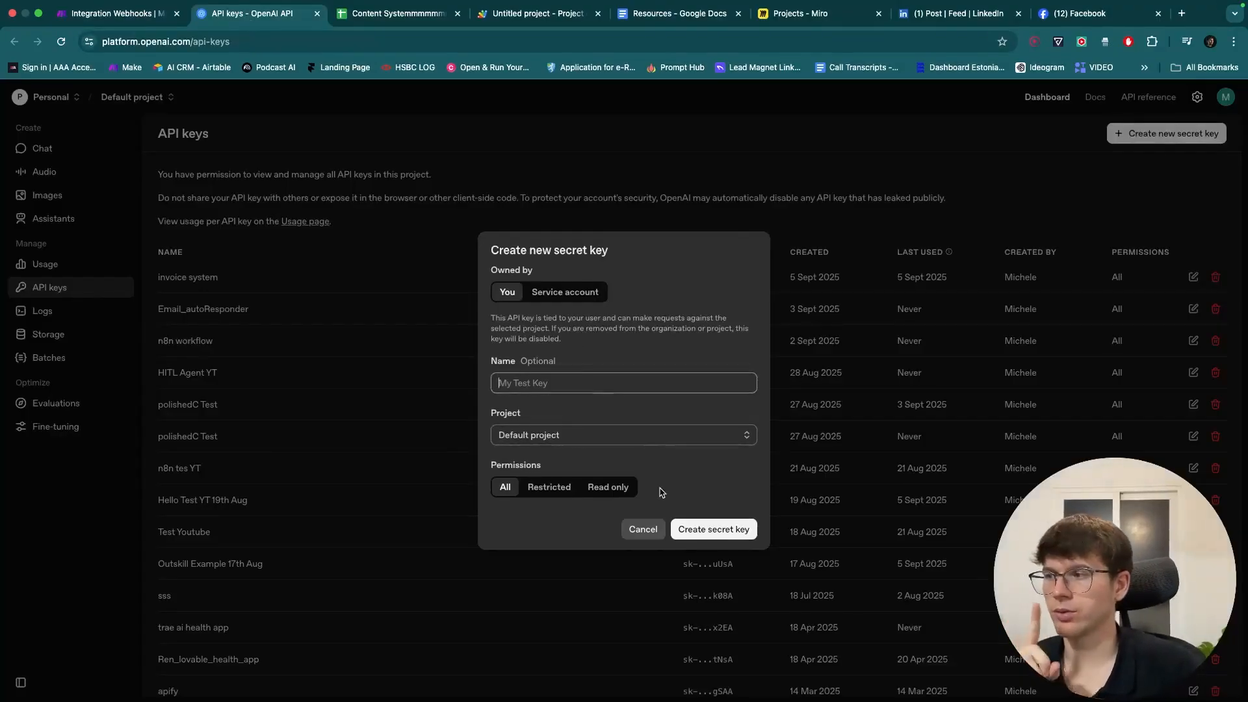
click(643, 529)
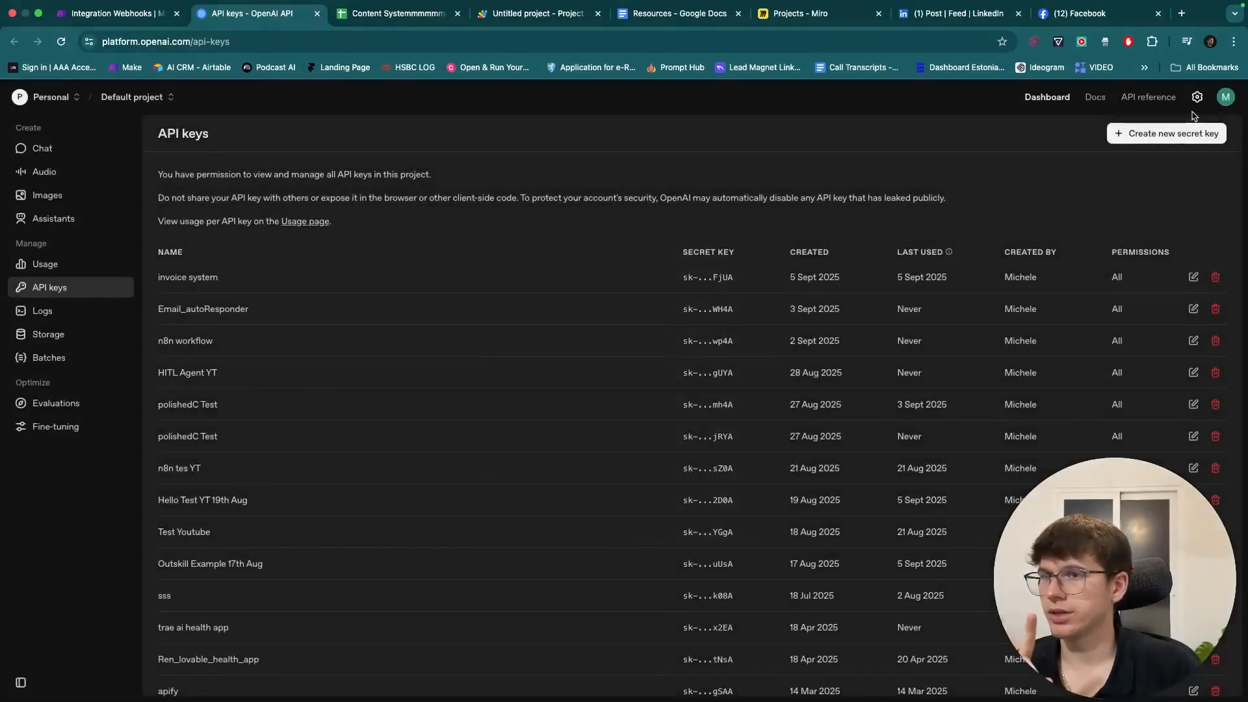
- Check the $7.52 credit on OpenAI's billing overview and close the tab
click(1226, 97)
click(1160, 215)
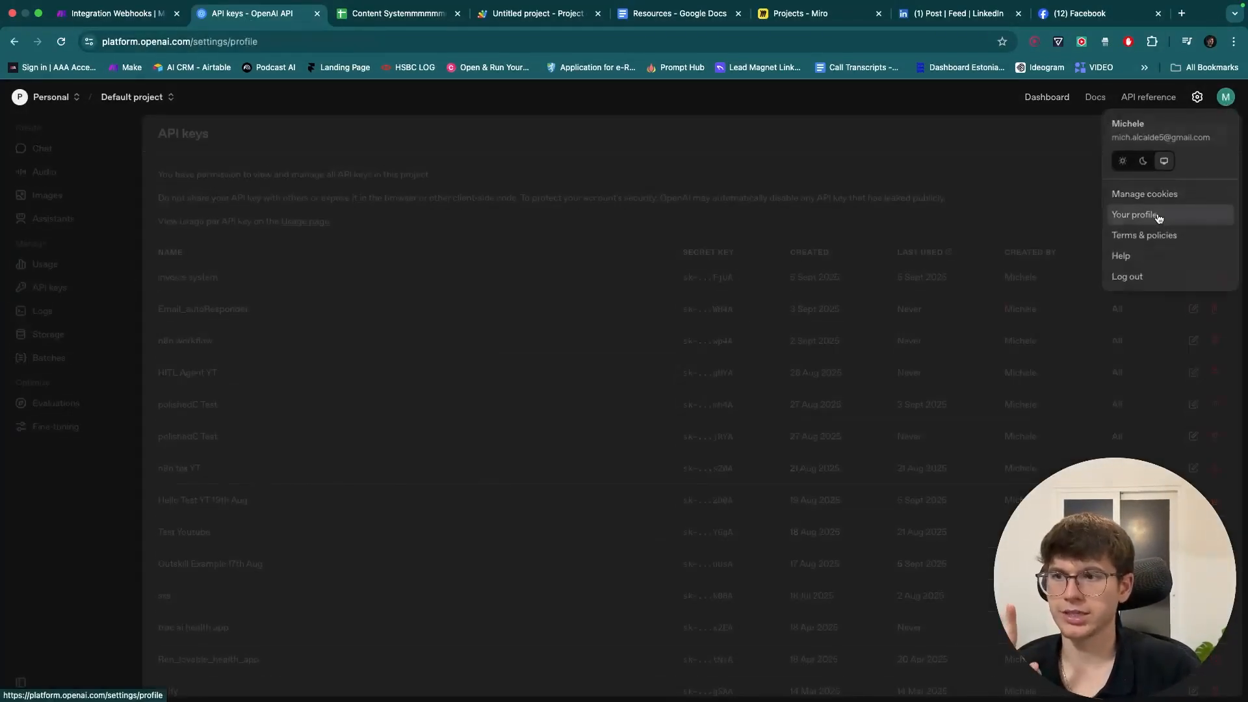
click(47, 320)
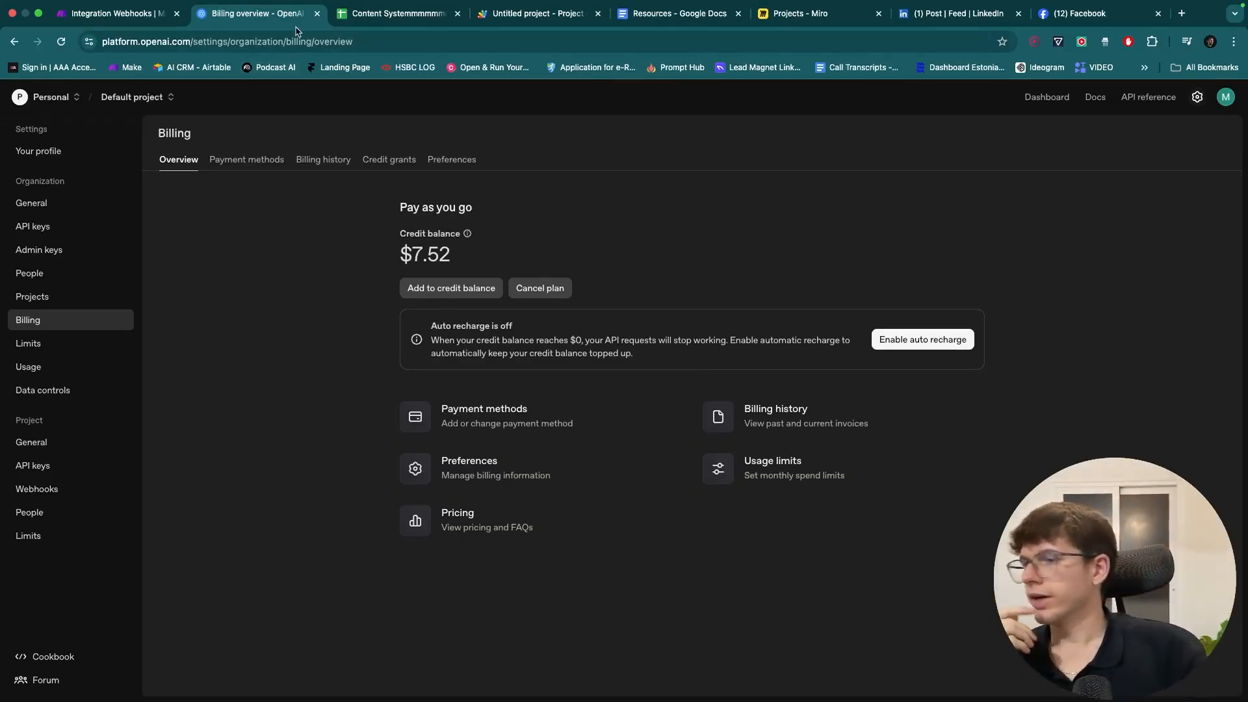
key(super+w)
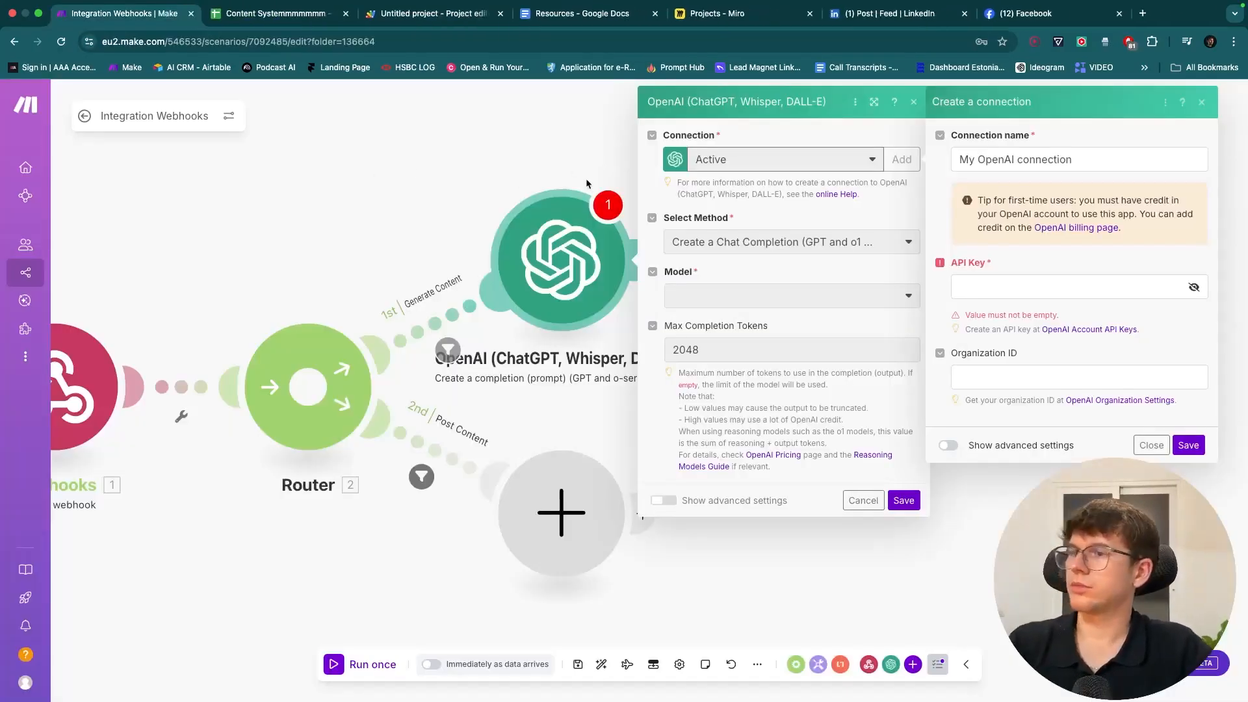
- Close the new-connection panel and delete the 2048 Max Completion Tokens limit
click(960, 445)
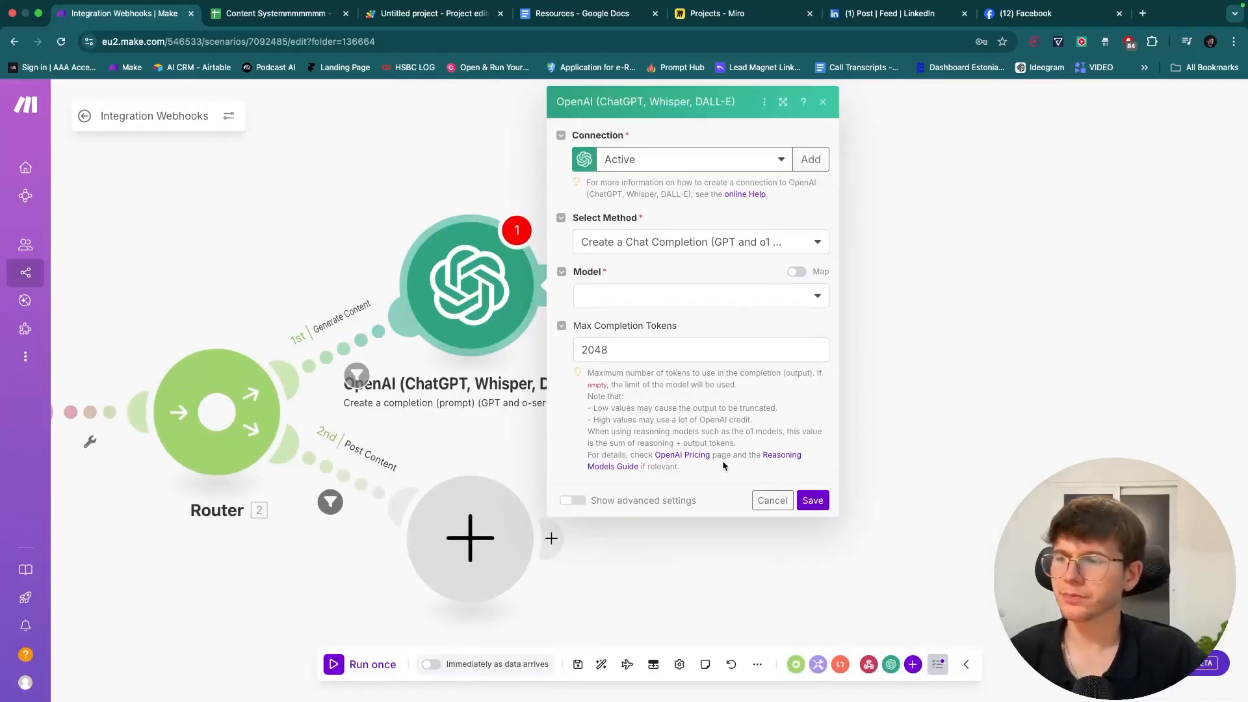
drag(592, 408, 643, 405)
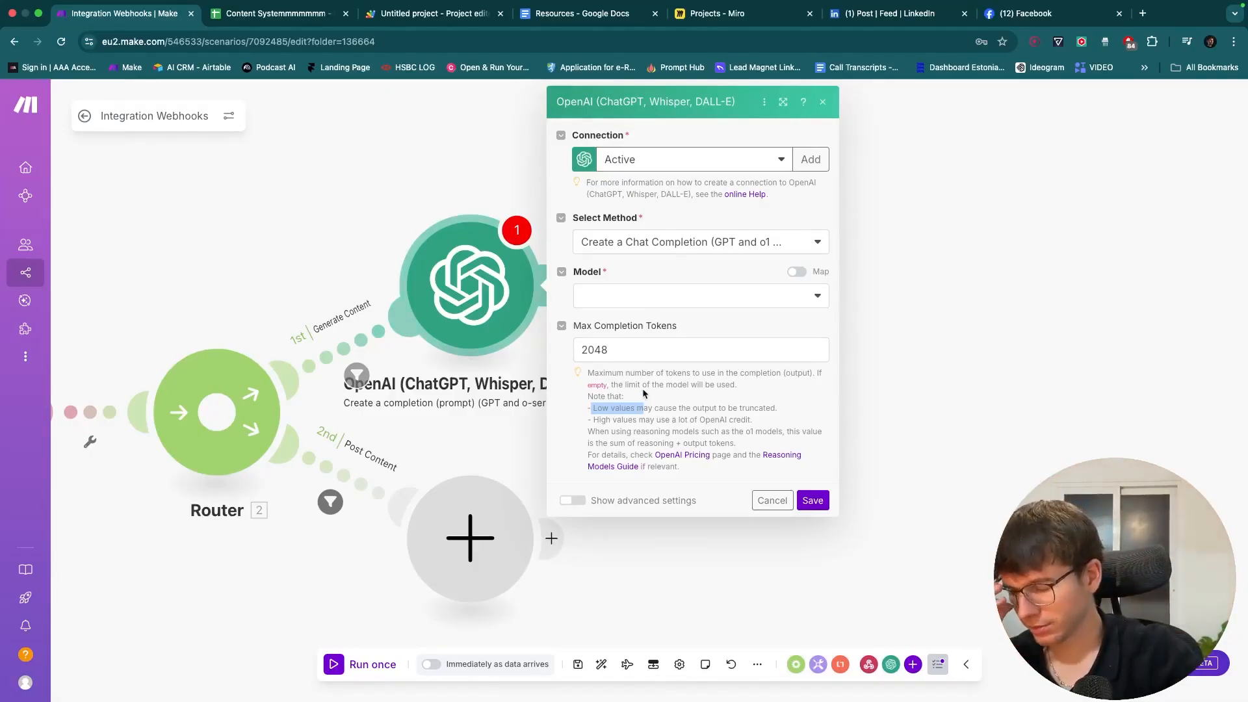
click(630, 355)
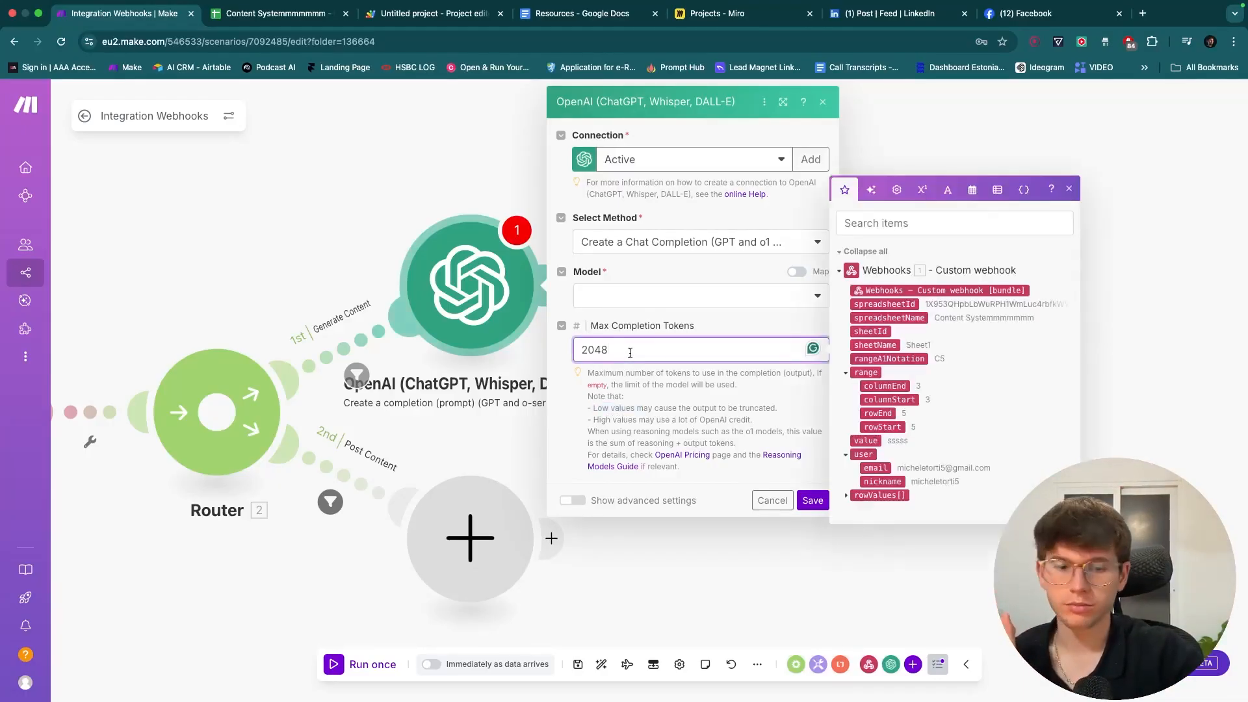
key(BackSpace)
key(BackSpace)
key(BackSpace)
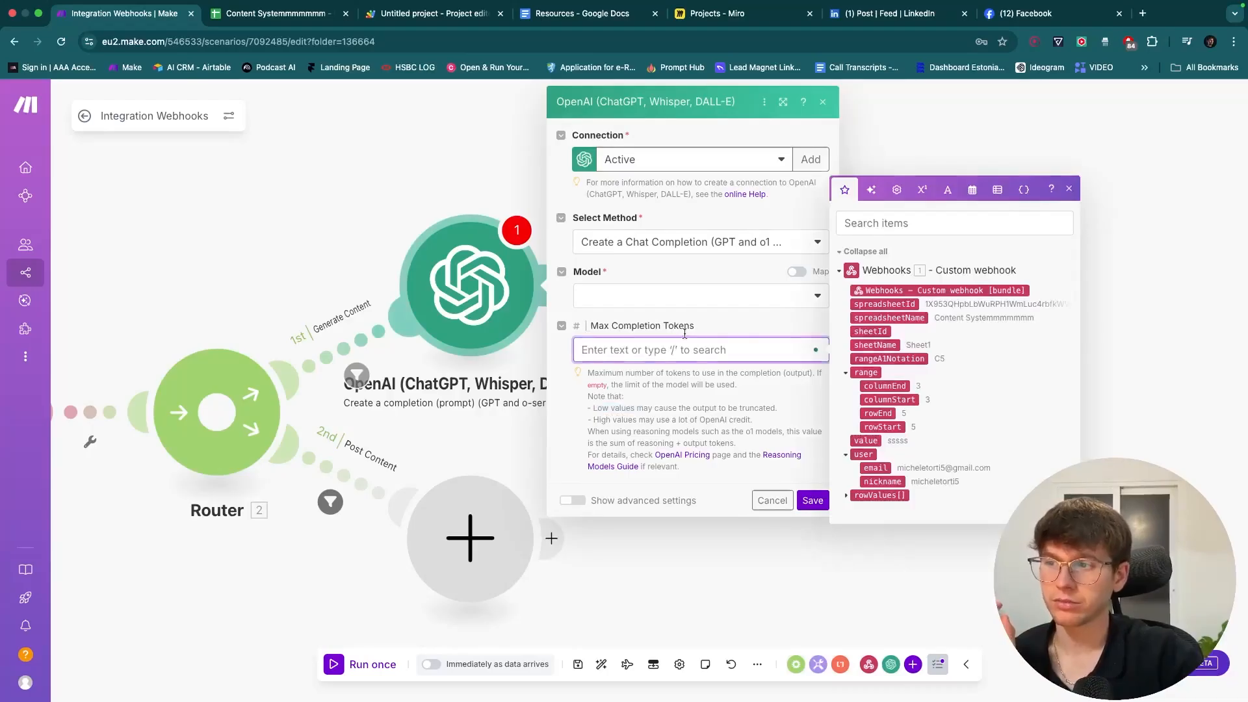
click(742, 329)
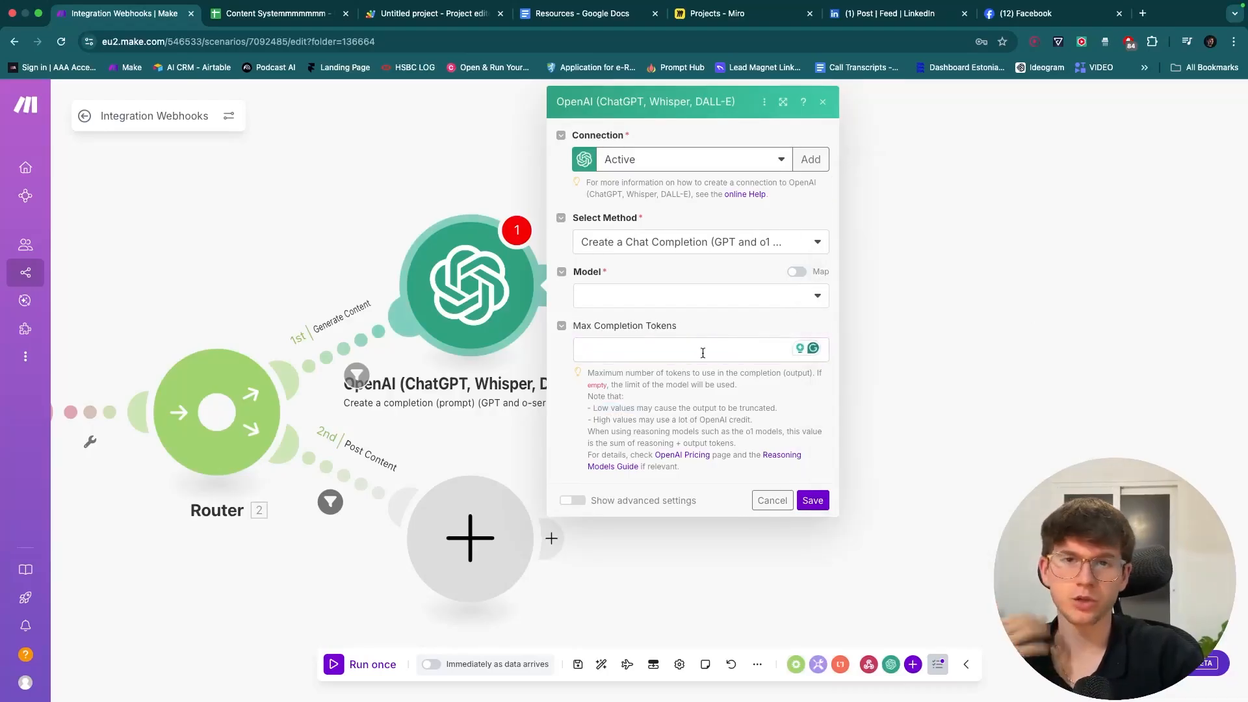
- Choose gpt-5 as the OpenAI module's model after browsing the other models
click(690, 297)
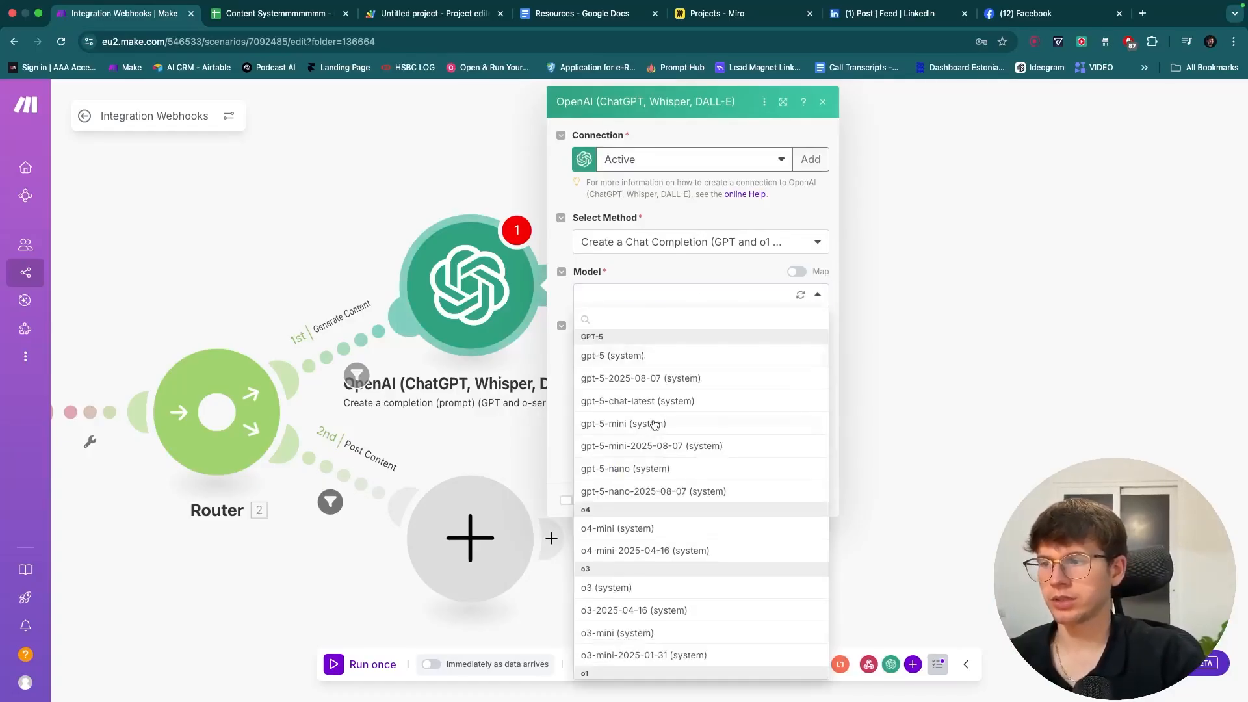
click(661, 356)
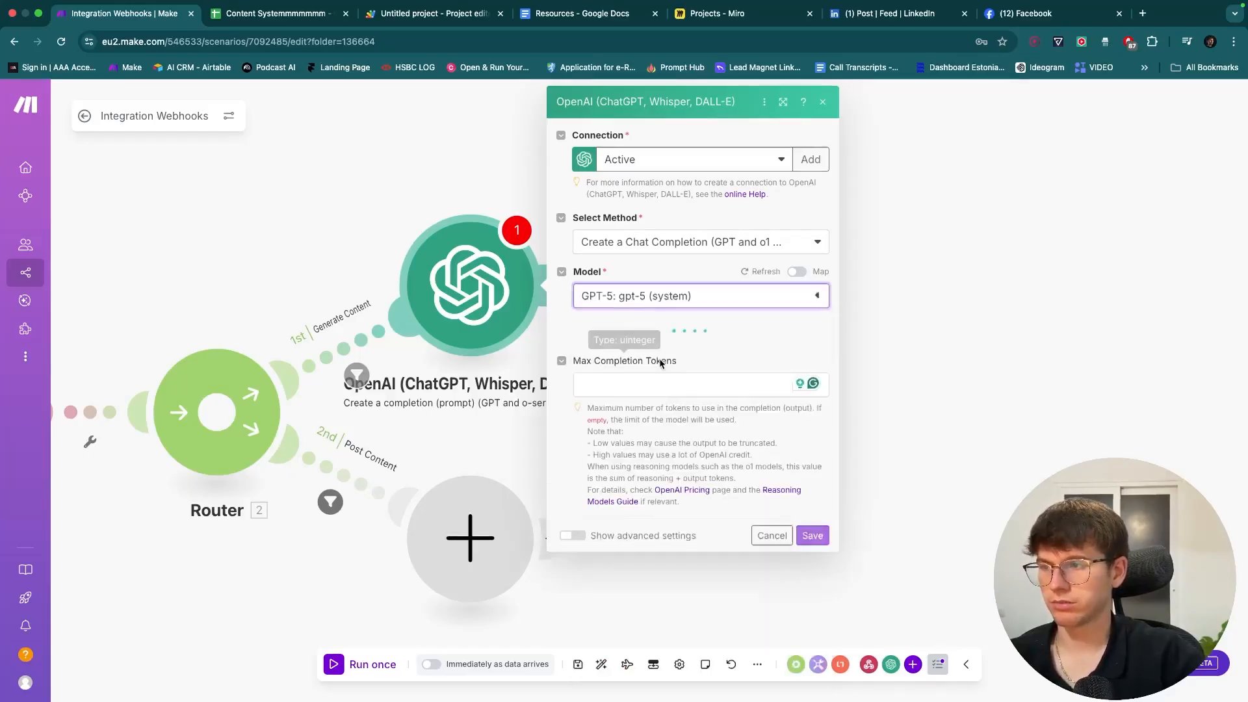
click(687, 294)
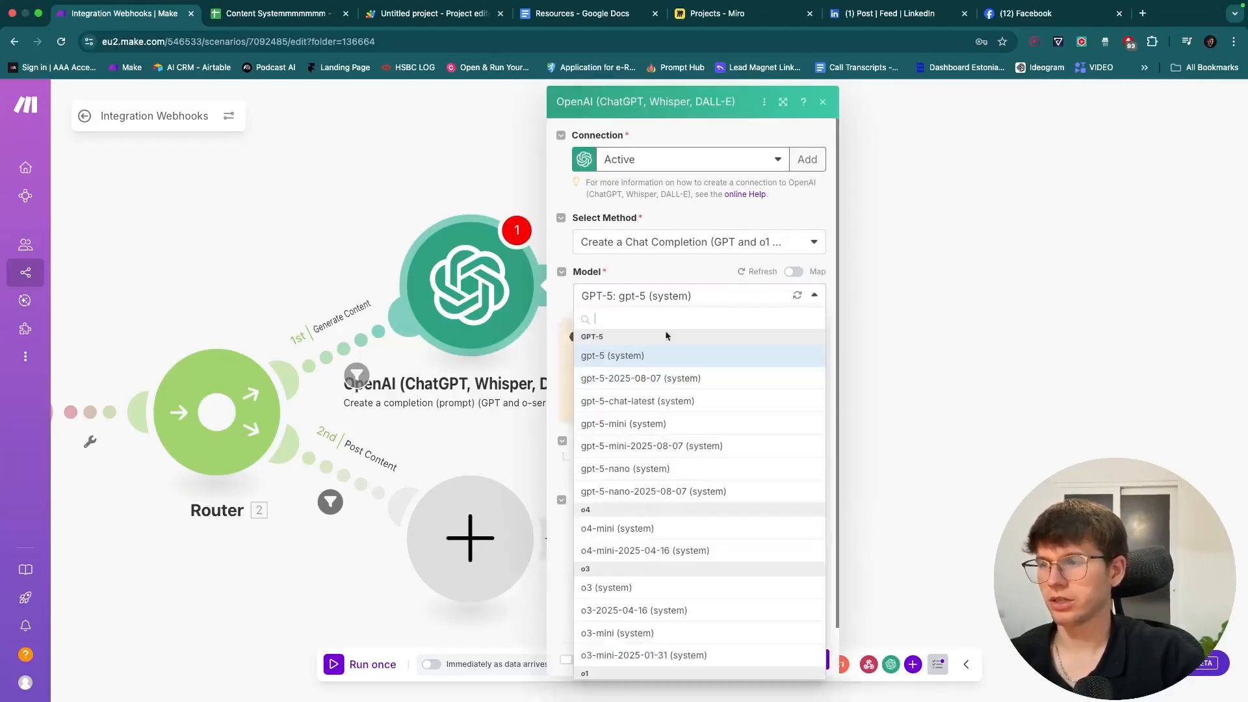
scroll(637, 446, down, 10)
scroll(639, 446, up, 5)
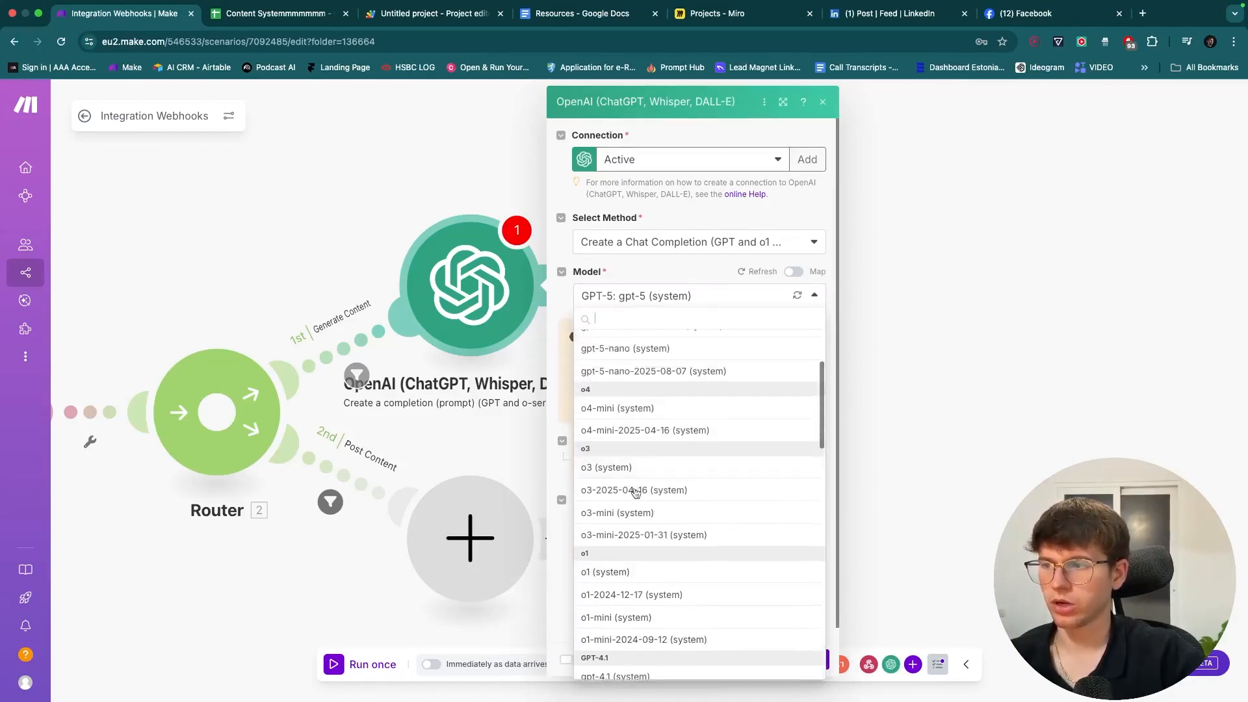
scroll(635, 504, up, 3)
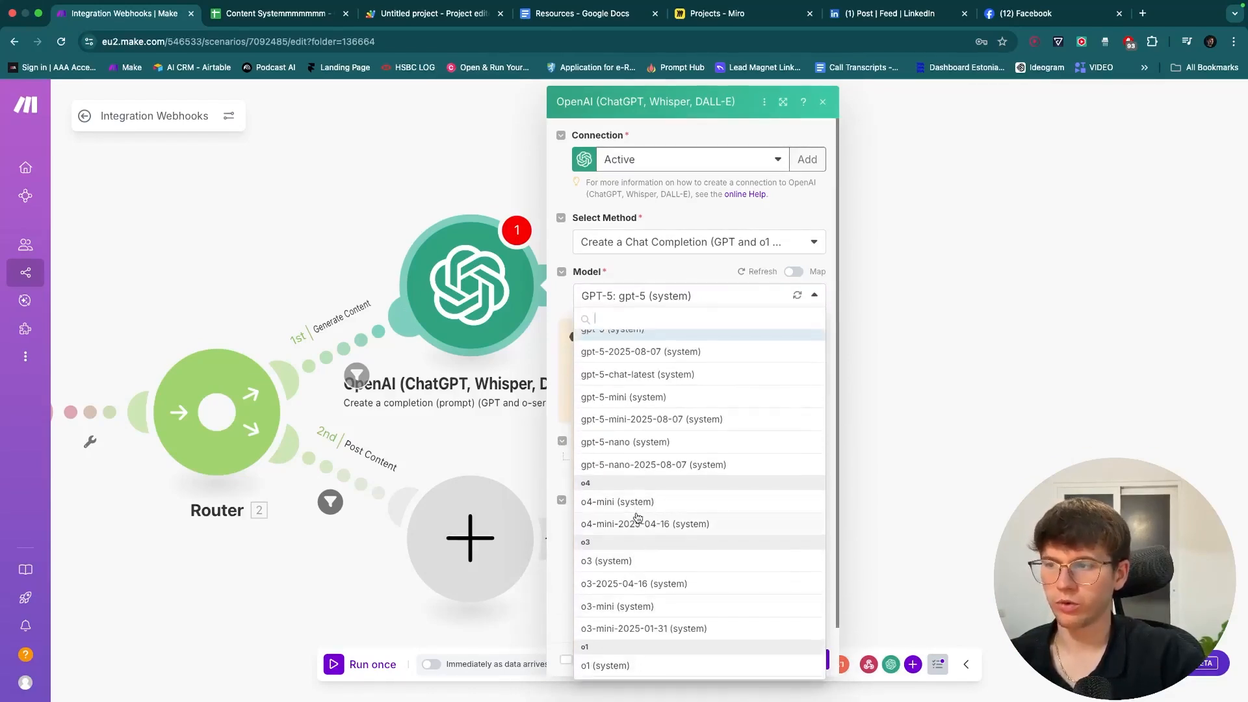
scroll(635, 505, up, 1)
scroll(637, 516, down, 10)
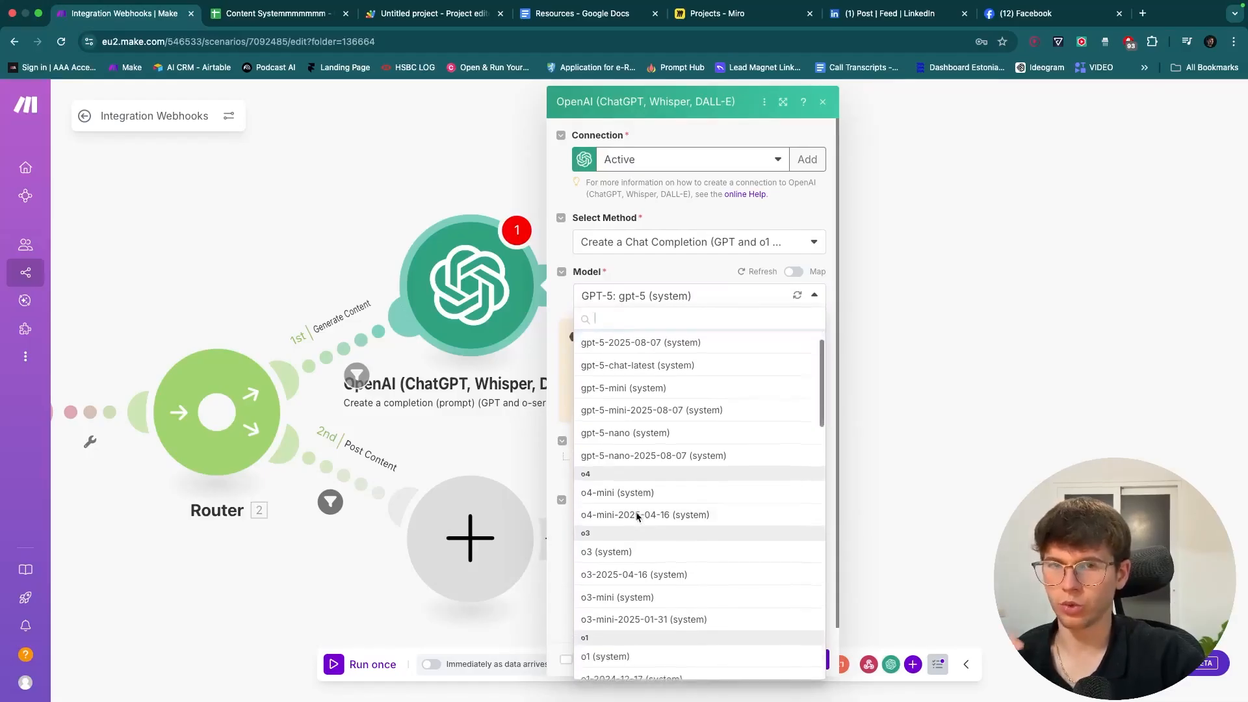
scroll(636, 517, down, 3)
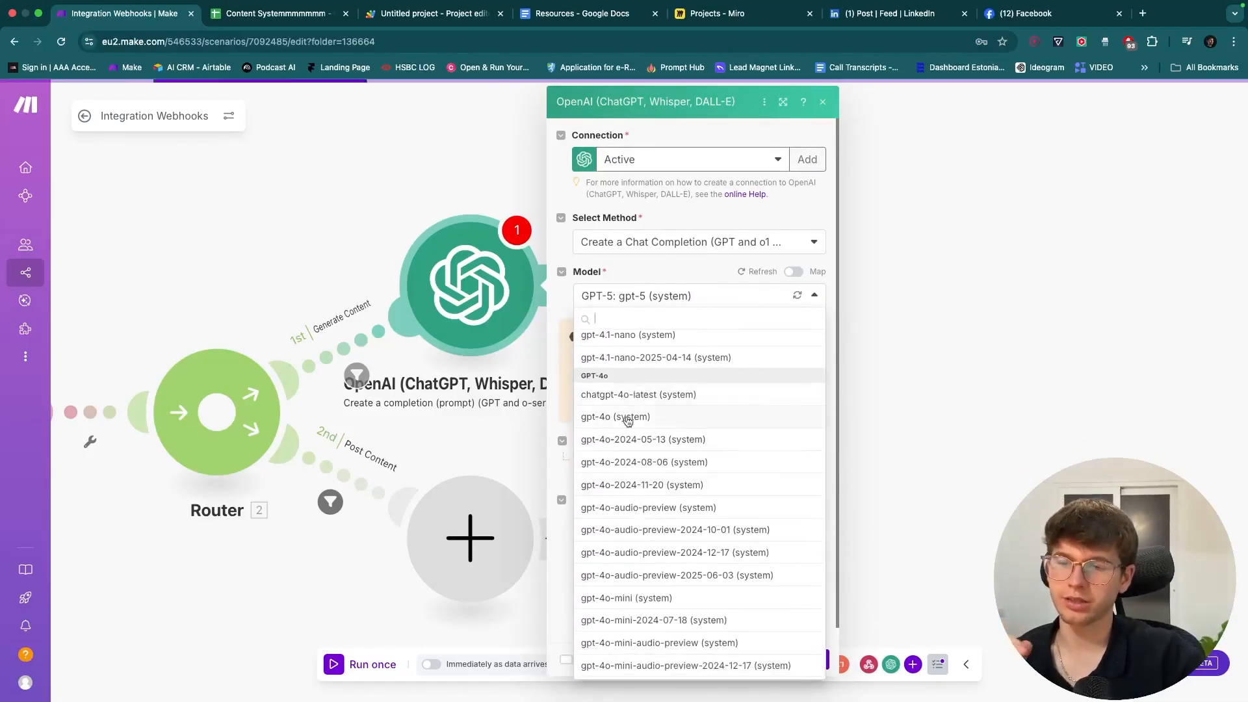
scroll(628, 421, up, 12)
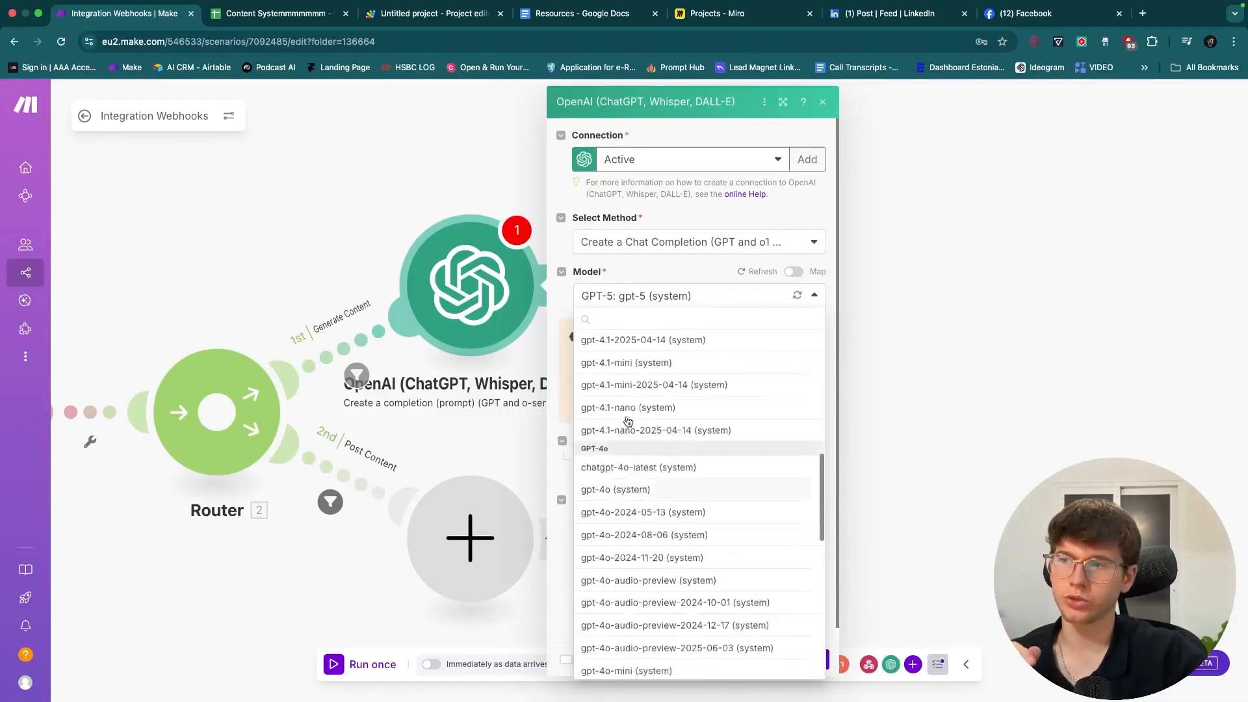
click(664, 280)
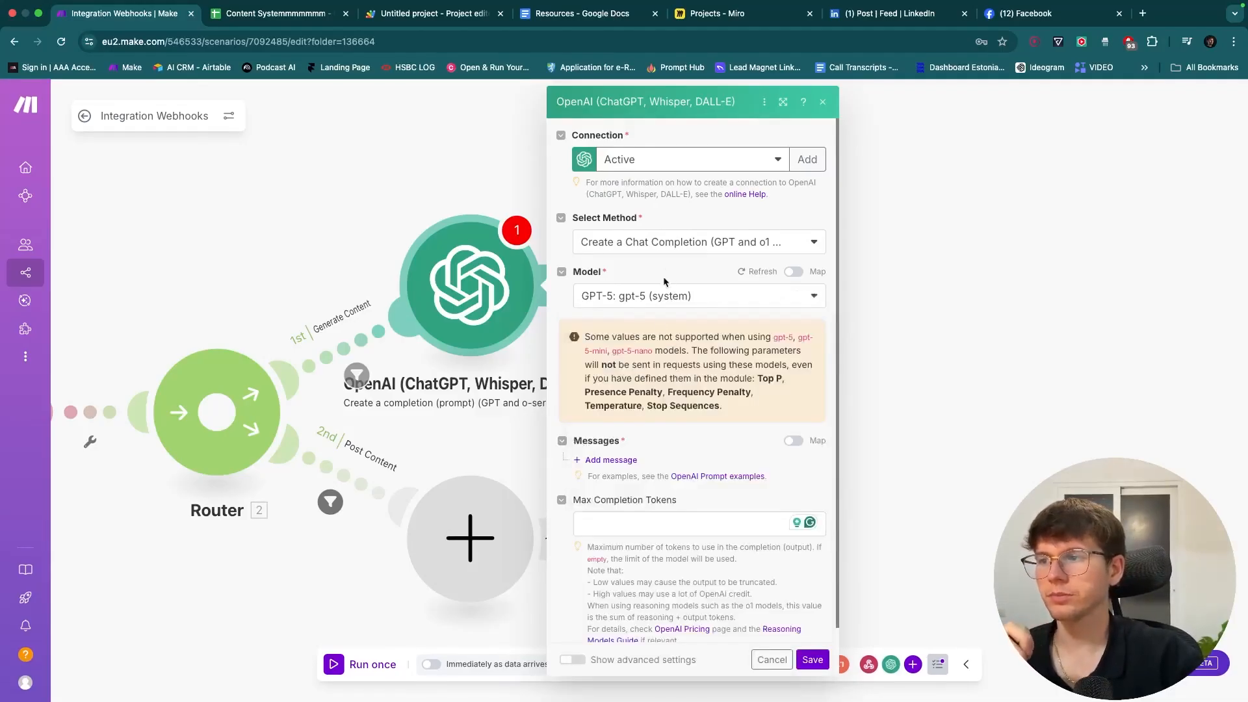
- Add a first message to the OpenAI prompt and set its role to Developer / System
scroll(671, 463, down, 1)
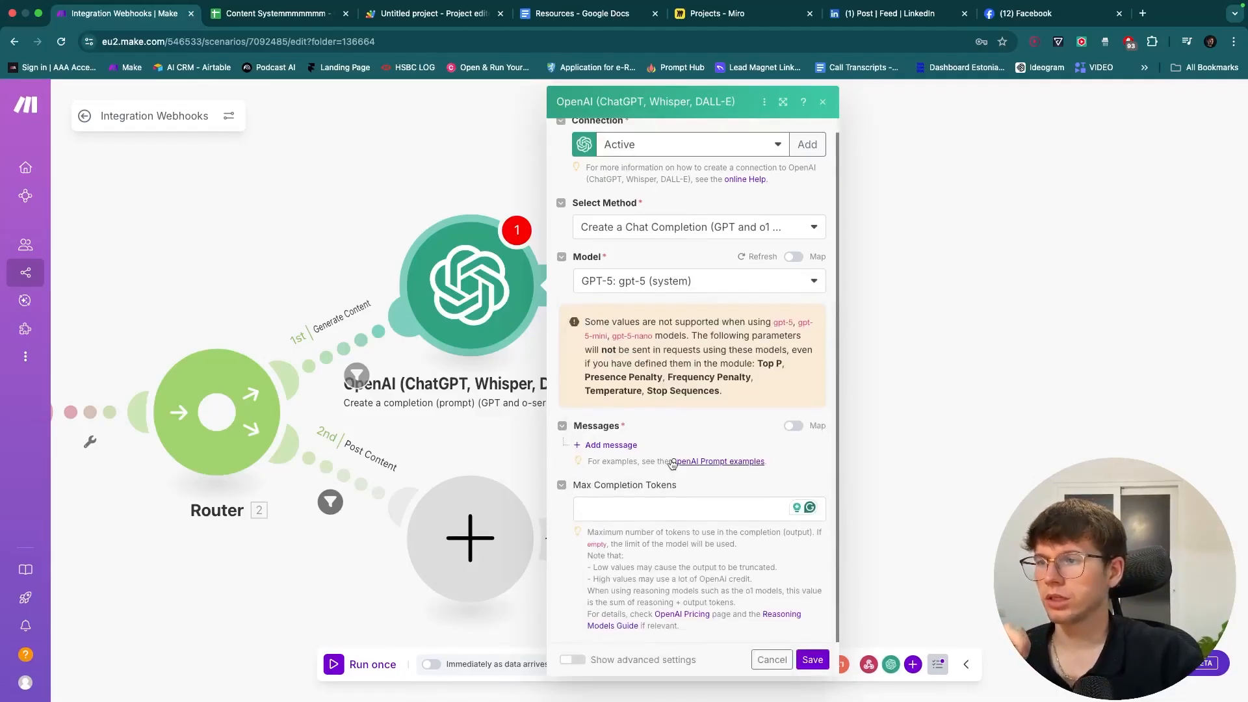
click(615, 445)
scroll(676, 429, down, 2)
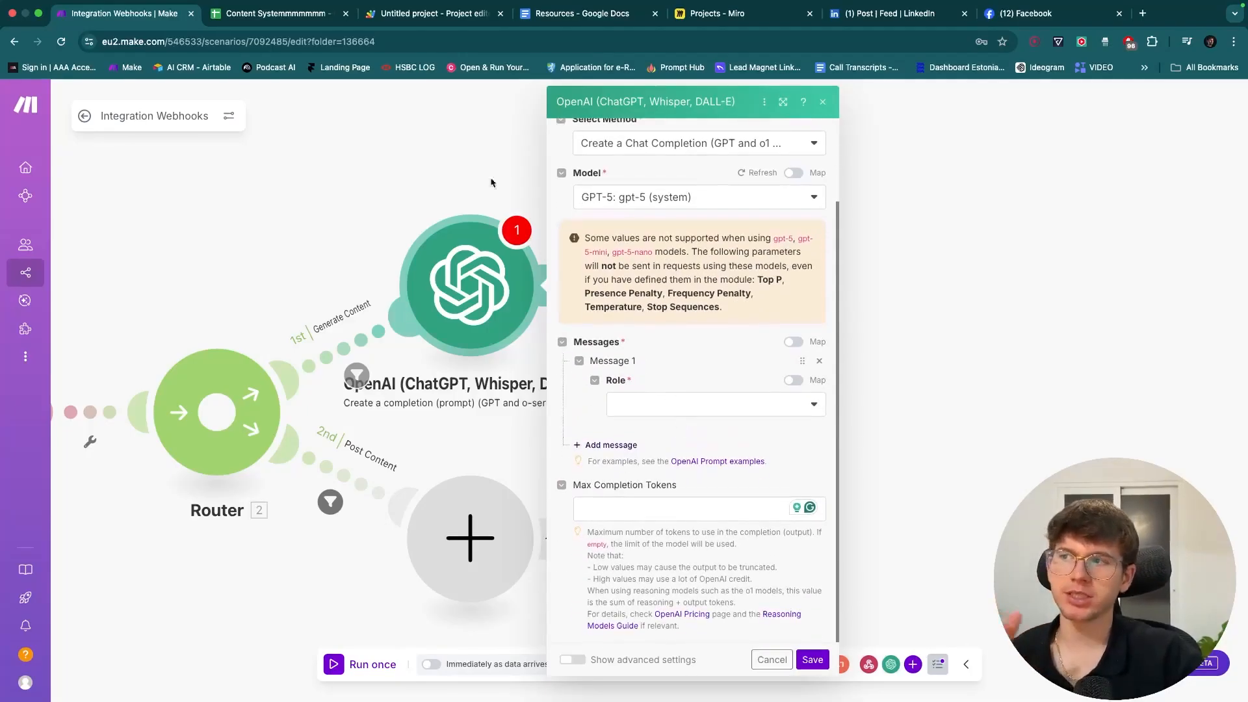
drag(484, 163, 578, 180)
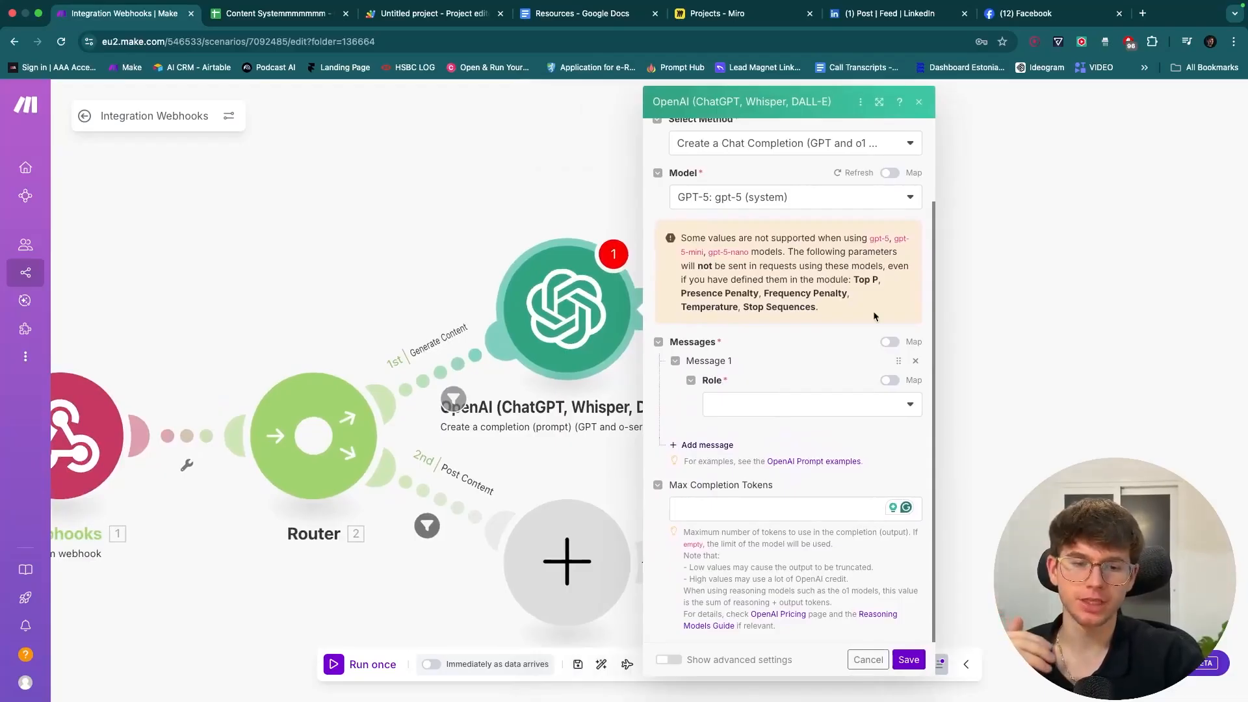
click(743, 400)
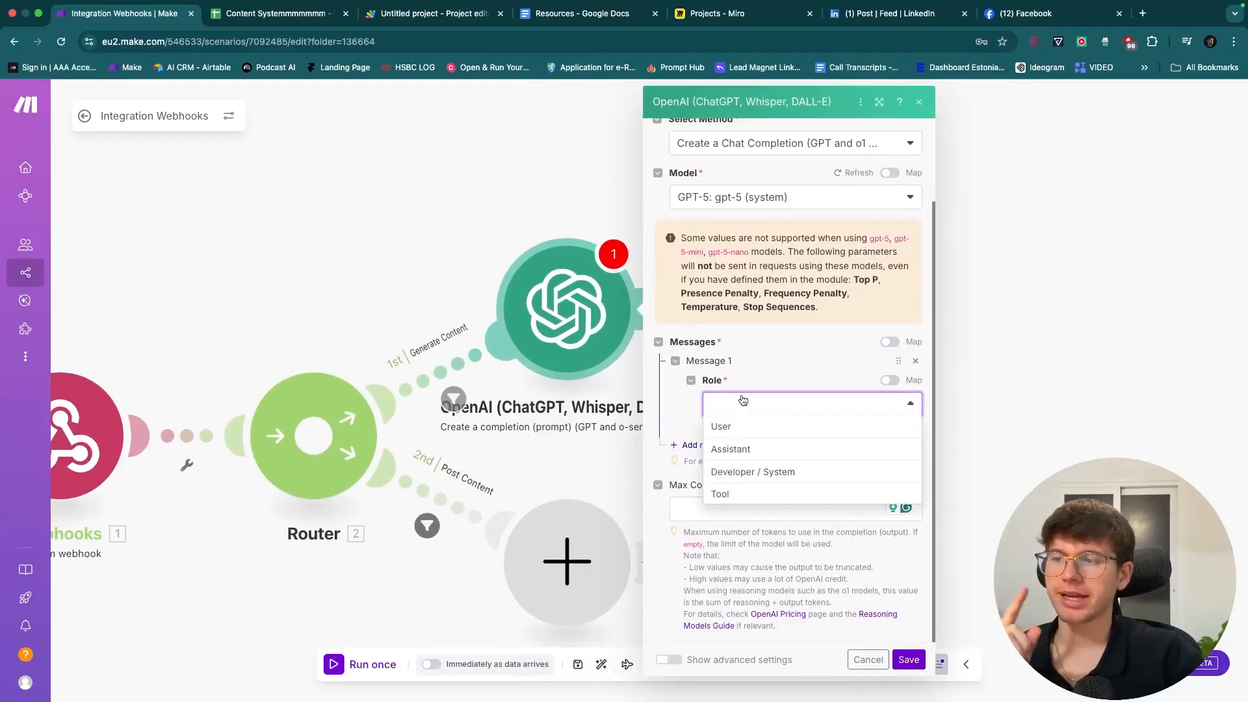
click(790, 472)
- Enter the system text describing a helpful, intelligent facebook content writing assistant
click(789, 458)
text(You are a helpful, i ntelligent, faceb)
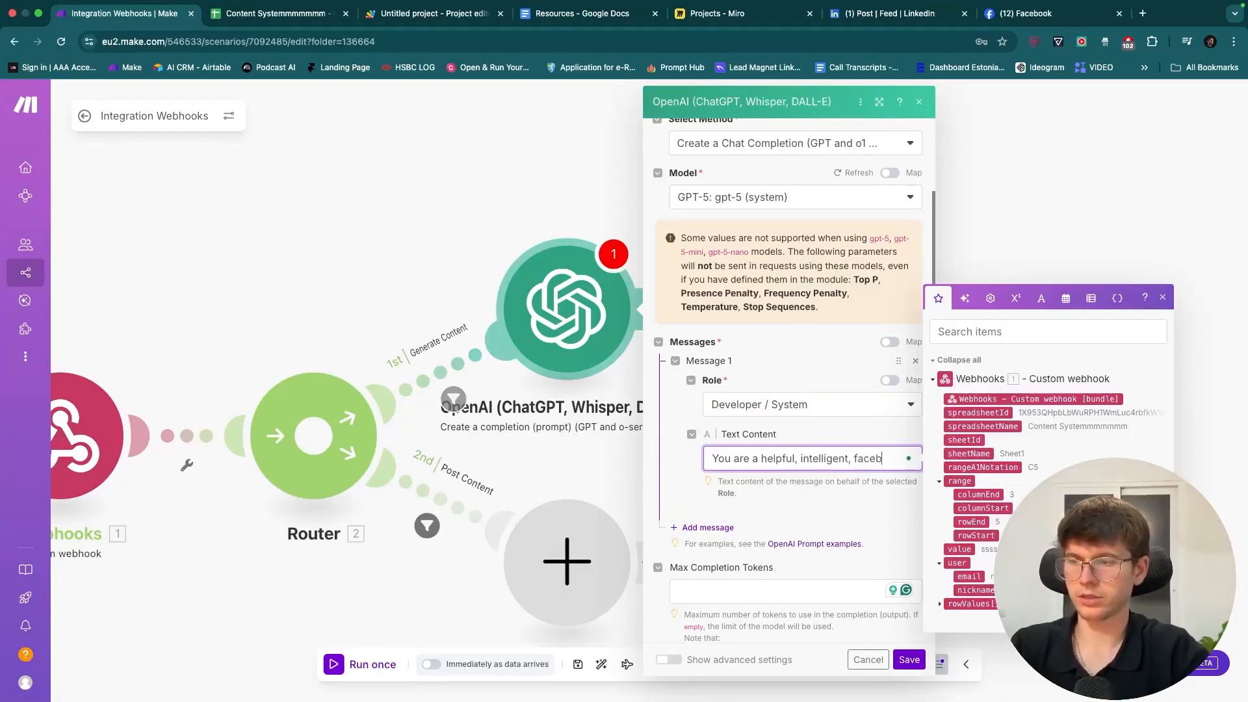
text(content writing assistant)
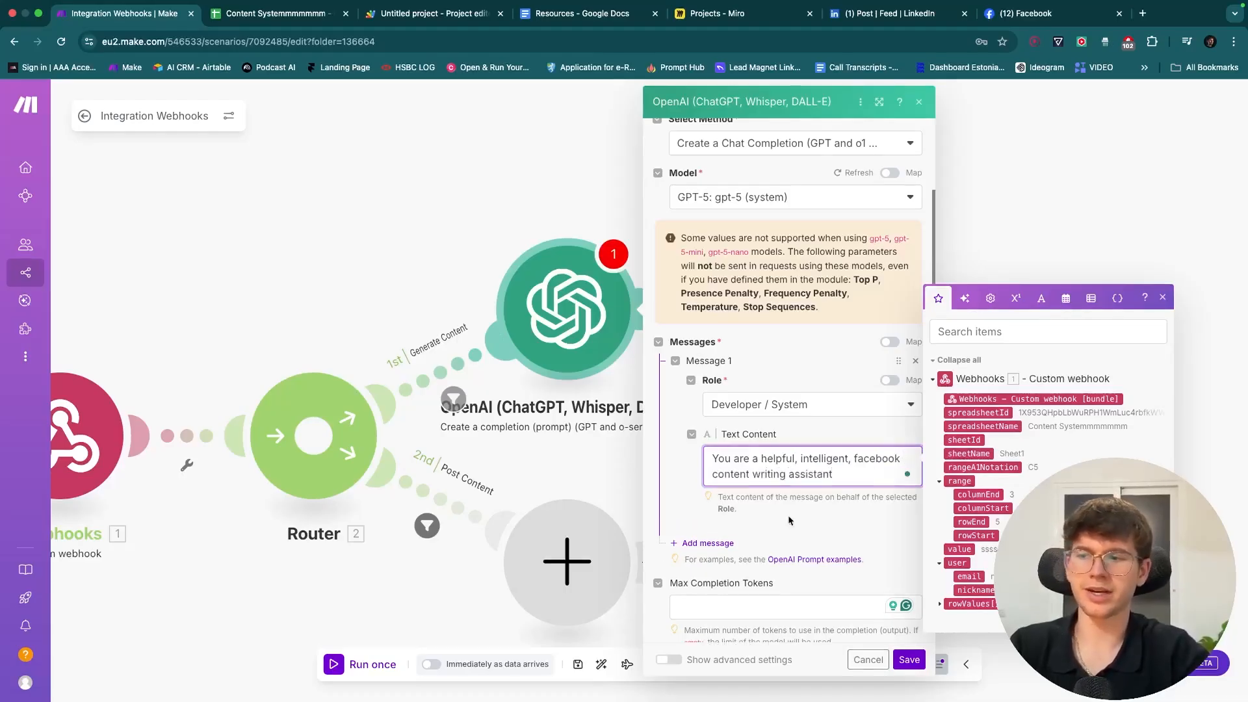
click(788, 516)
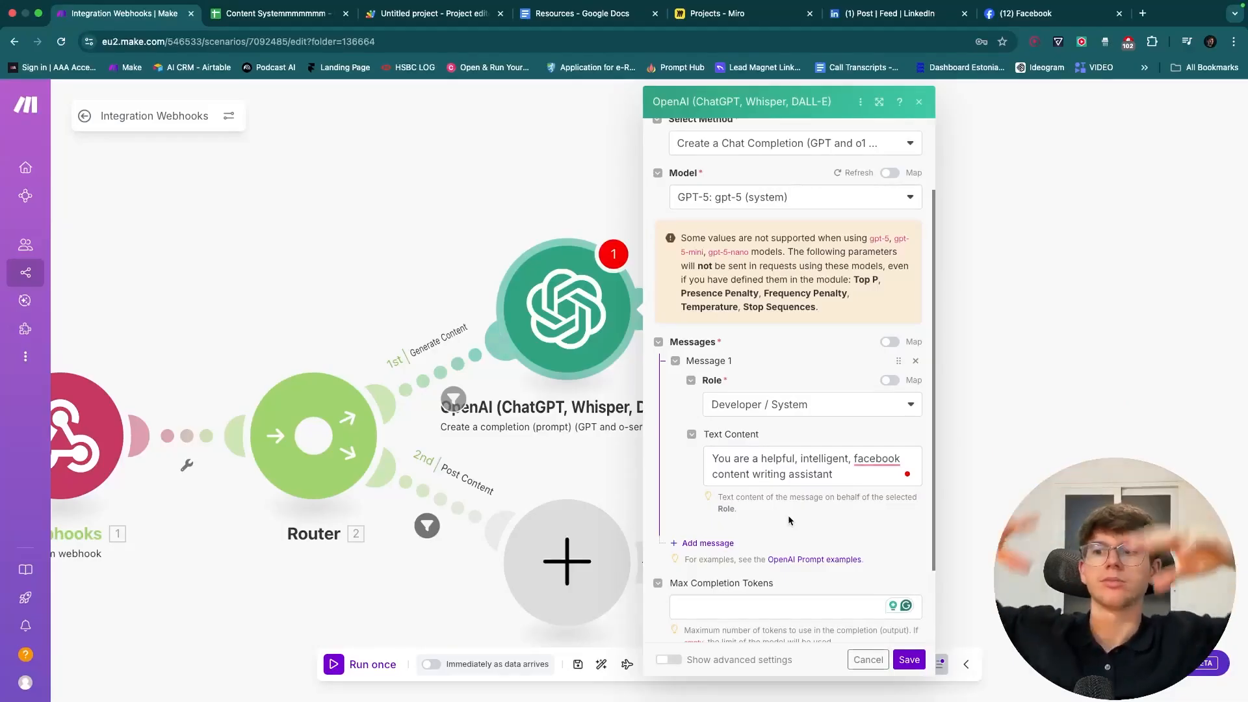
click(708, 543)
- Set Message 2's role to User
scroll(739, 510, down, 2)
click(739, 508)
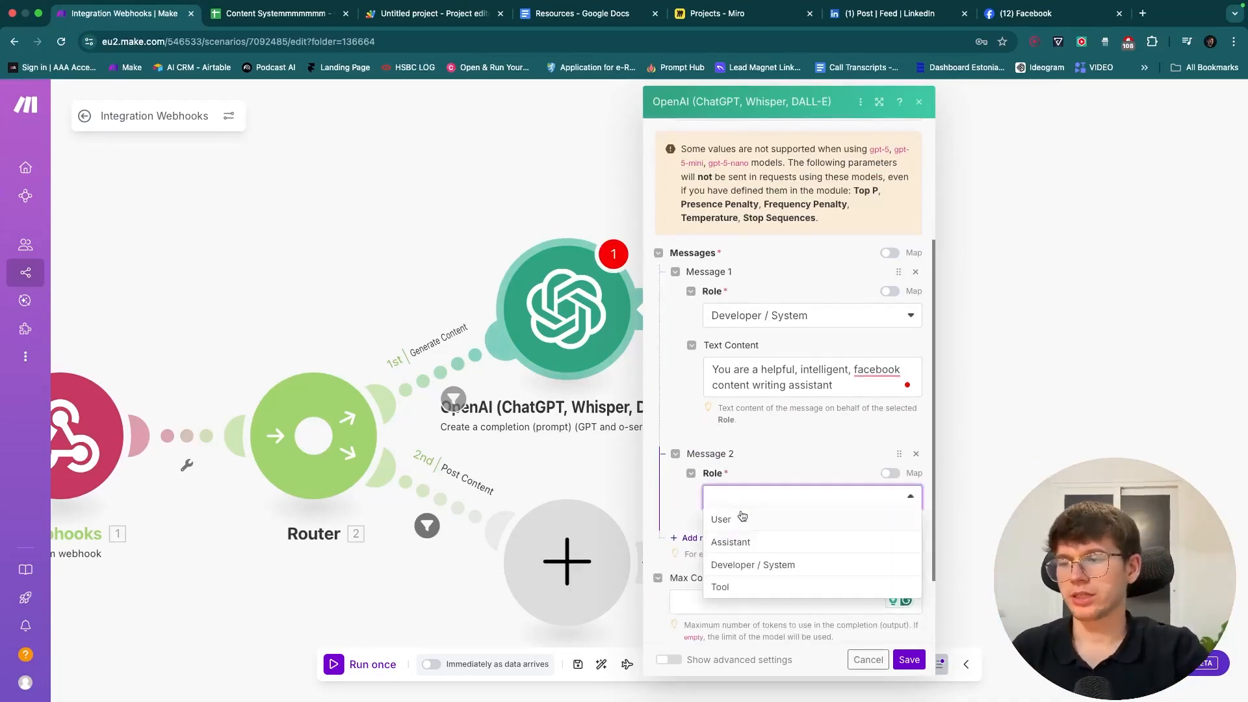
click(743, 518)
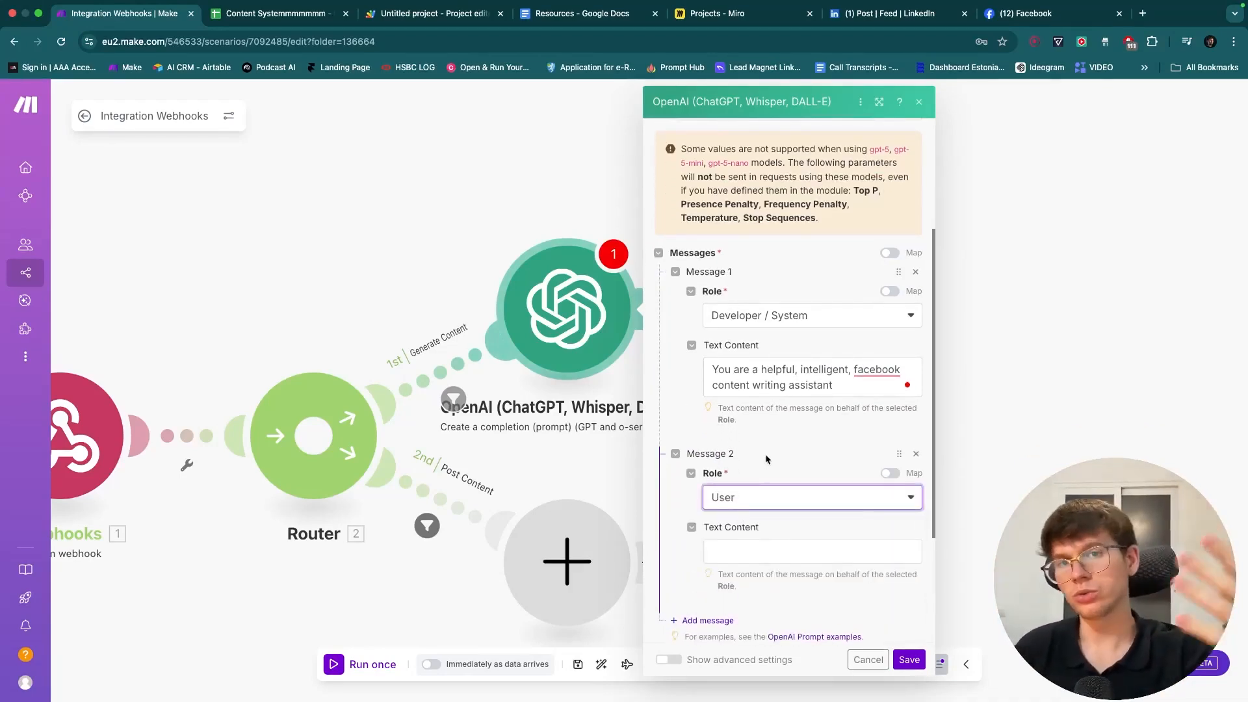
click(745, 549)
- Write the task 'Your task is to generate a facebook post using the idea below' and a ##Rules heading
text(Y)
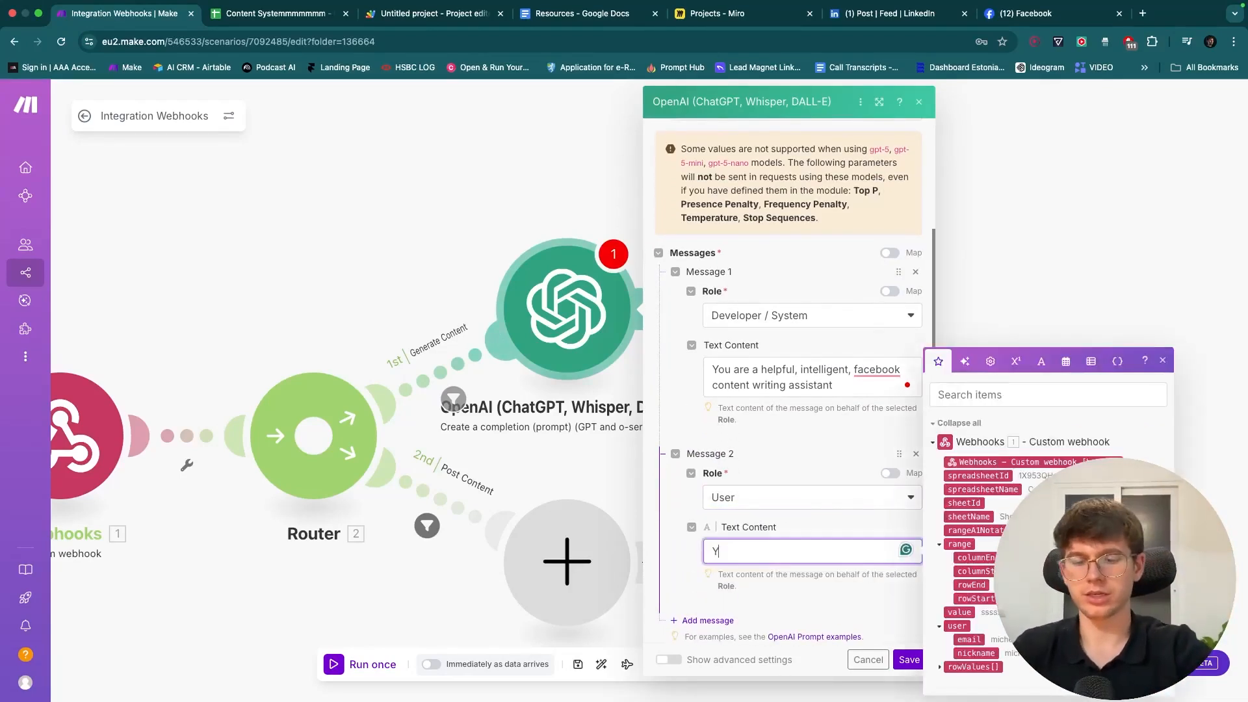
text(ou r task is to generate a)
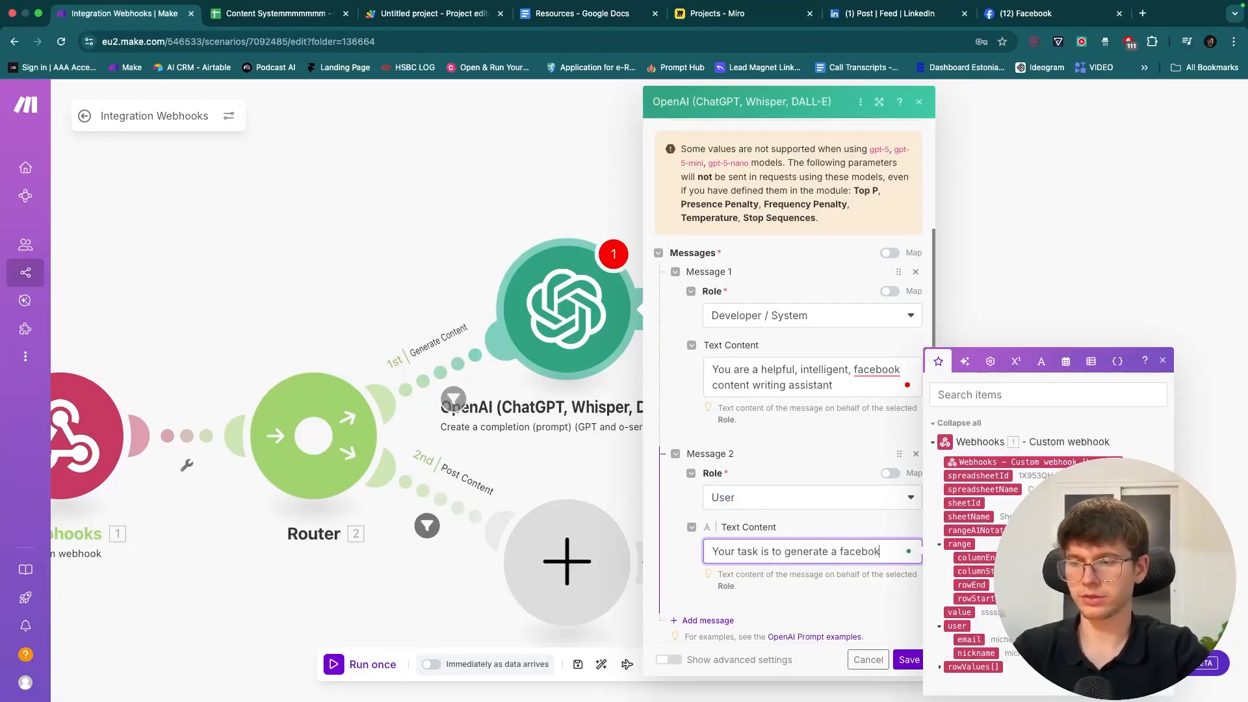
text( facebook post using)
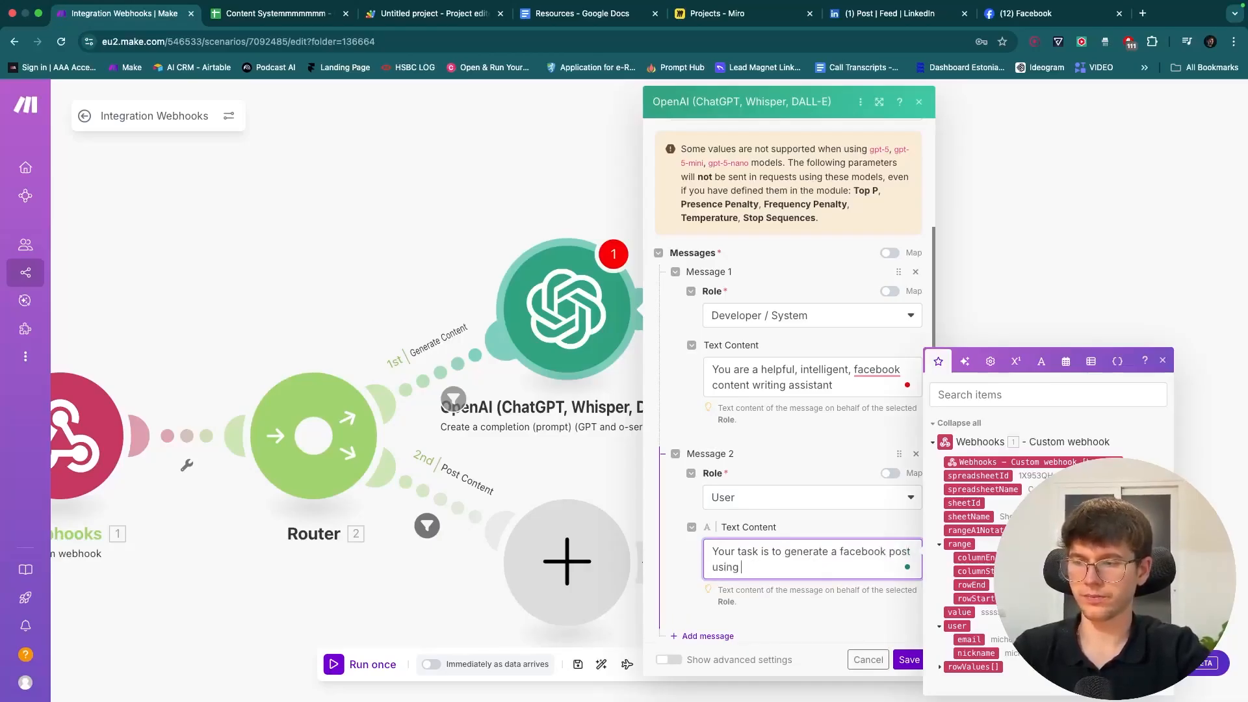
text(the idea below)
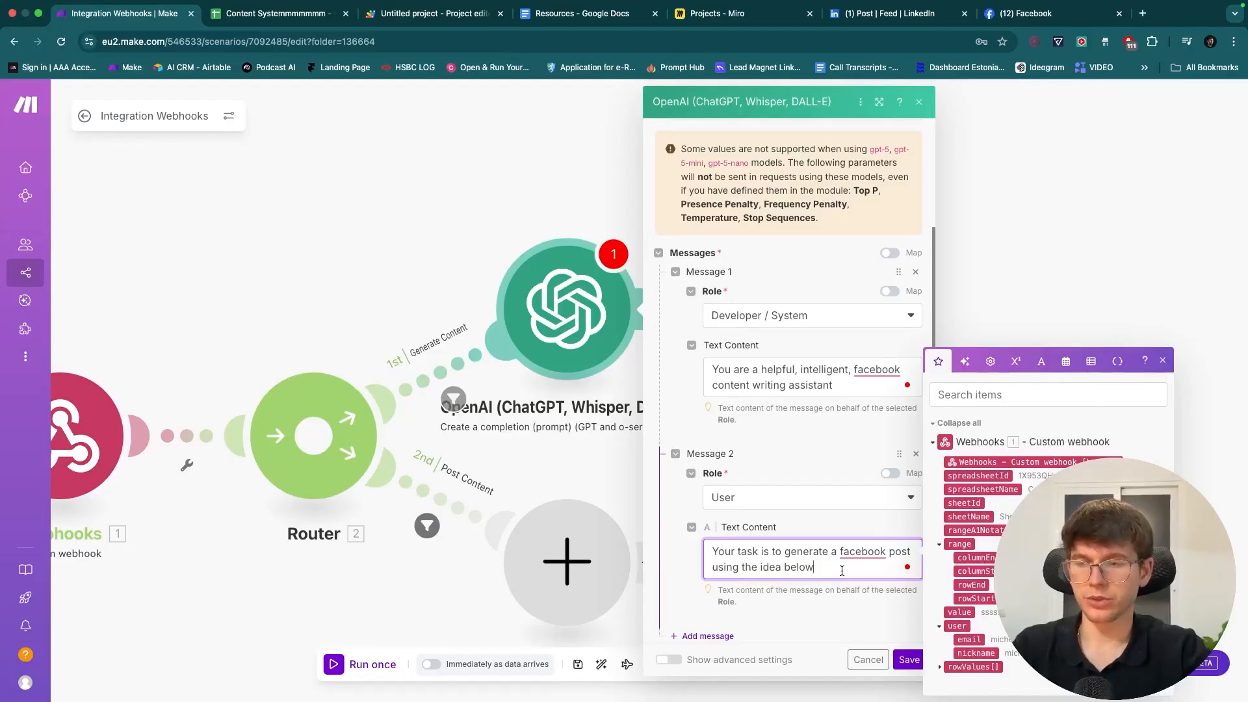
text(.)
key(Return)
key(Return)
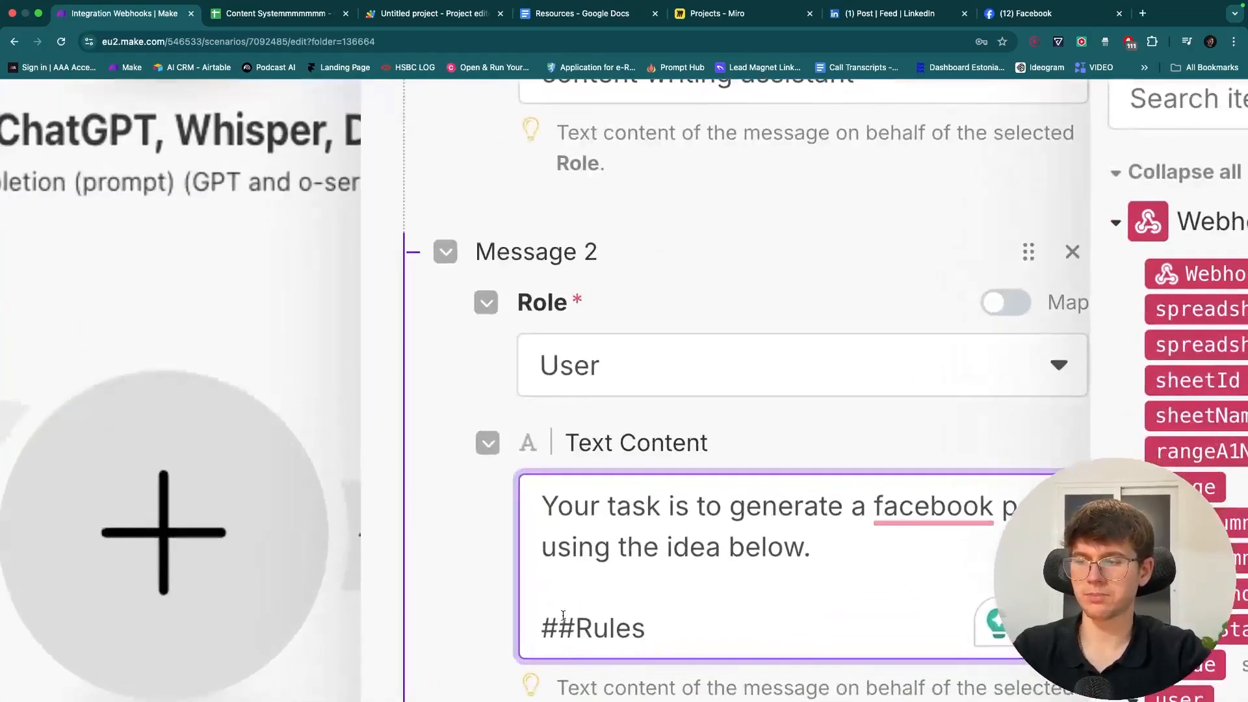
drag(542, 625, 570, 624)
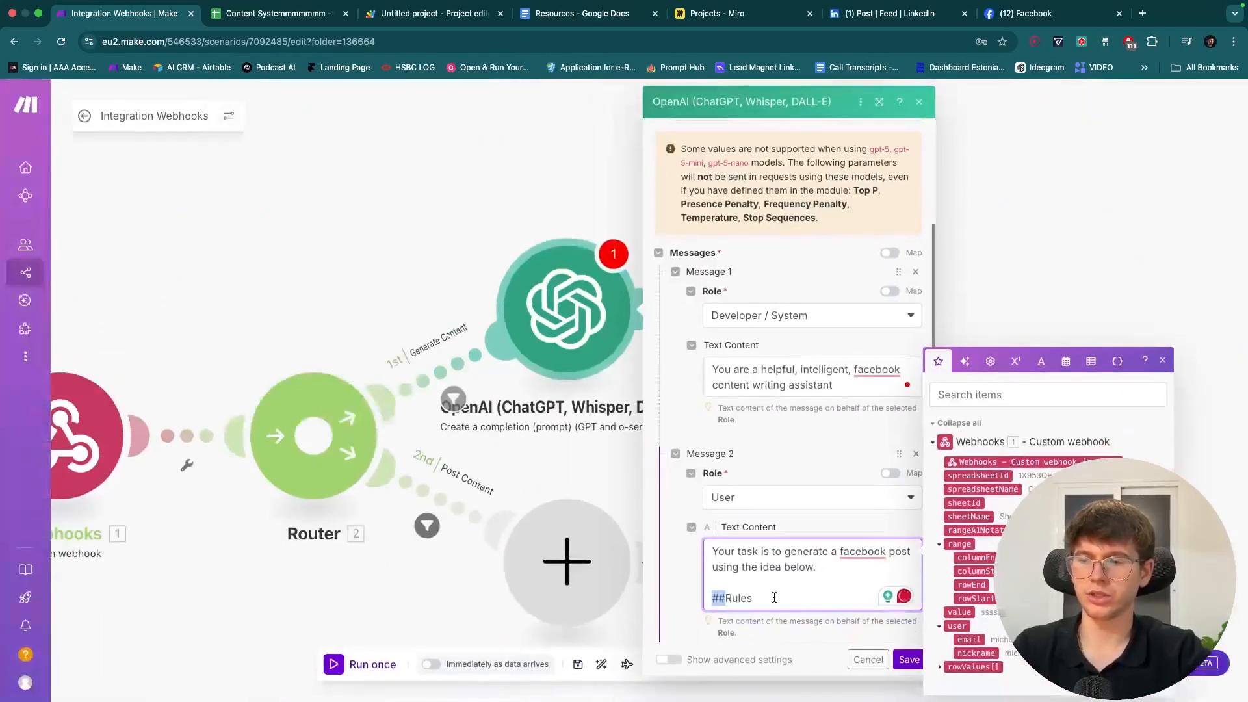
click(689, 632)
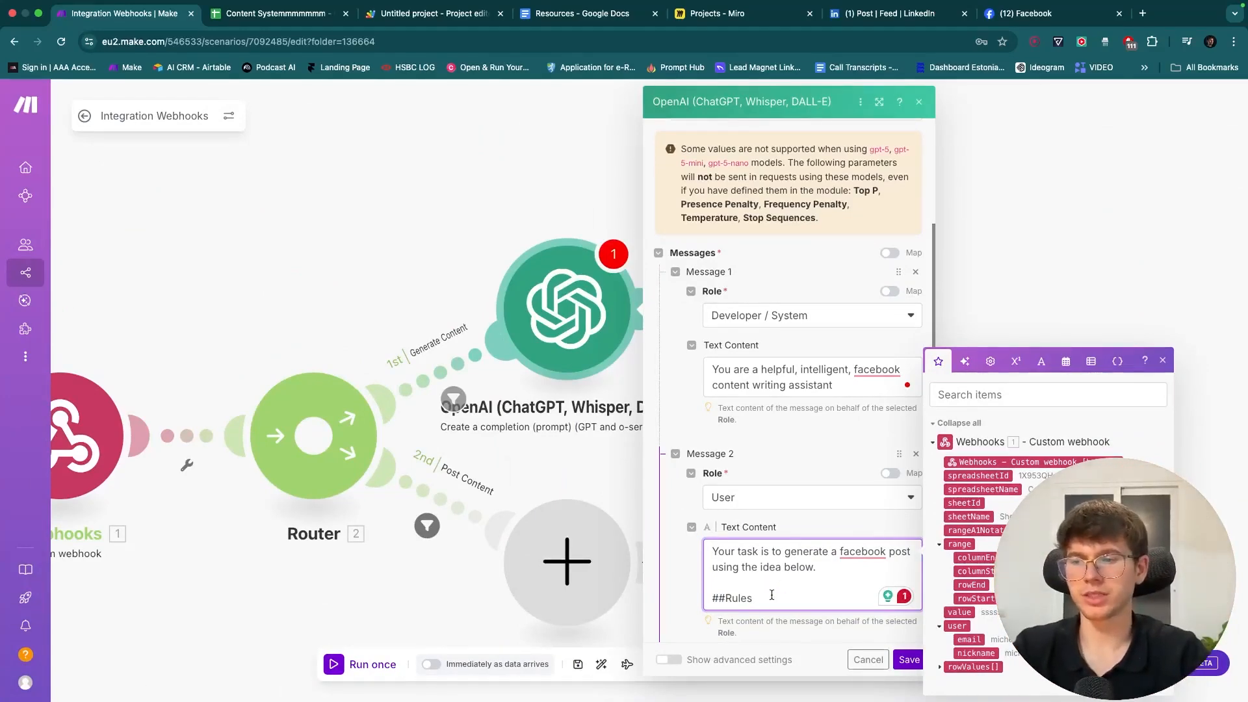
- Add rules '- Use a spartan, no fluff tone' and '- Keep it concise and valuable and insightful' under ##Rules
key(Return)
text(-)
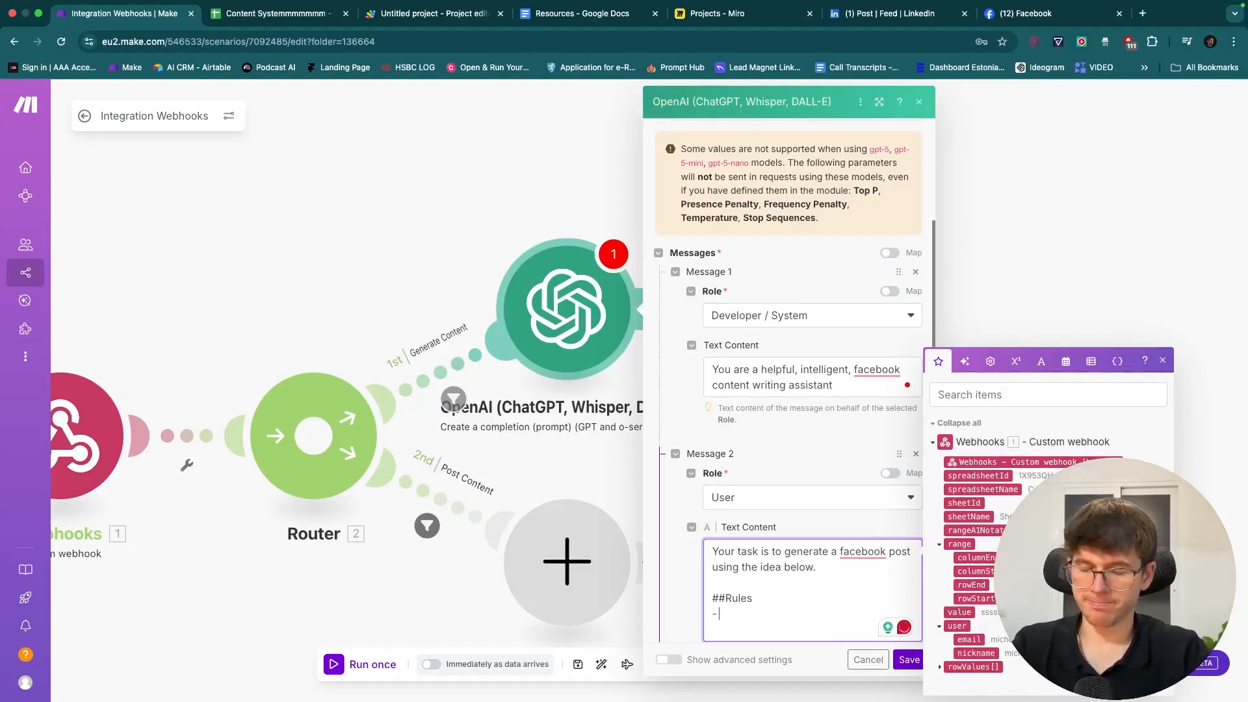
text(Use a spartan, no fluff)
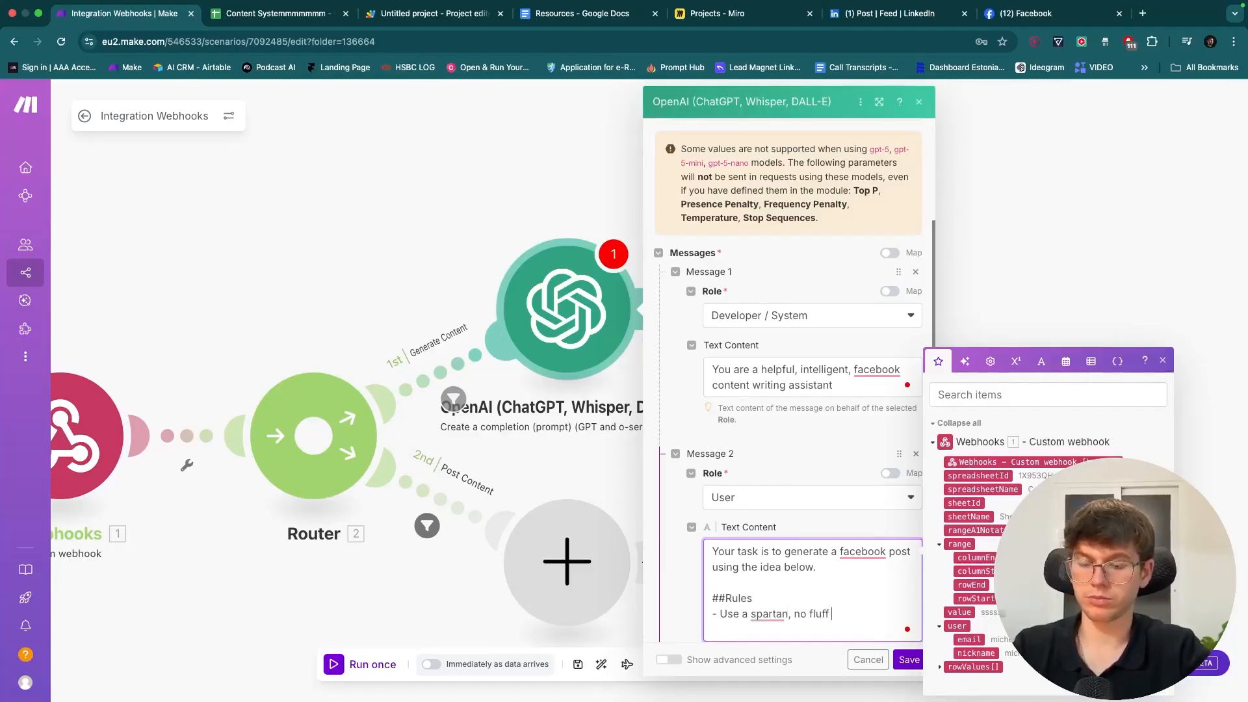
text( tone)
key(Return)
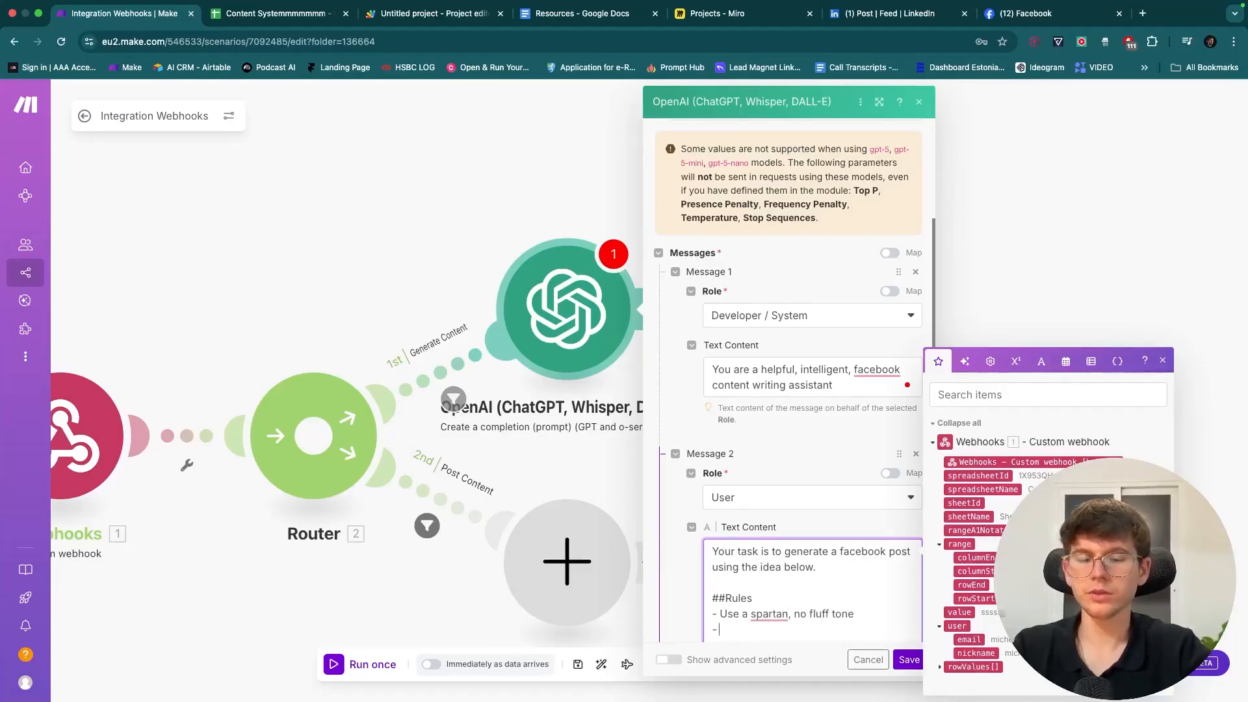
scroll(788, 455, down, 3)
text(- )
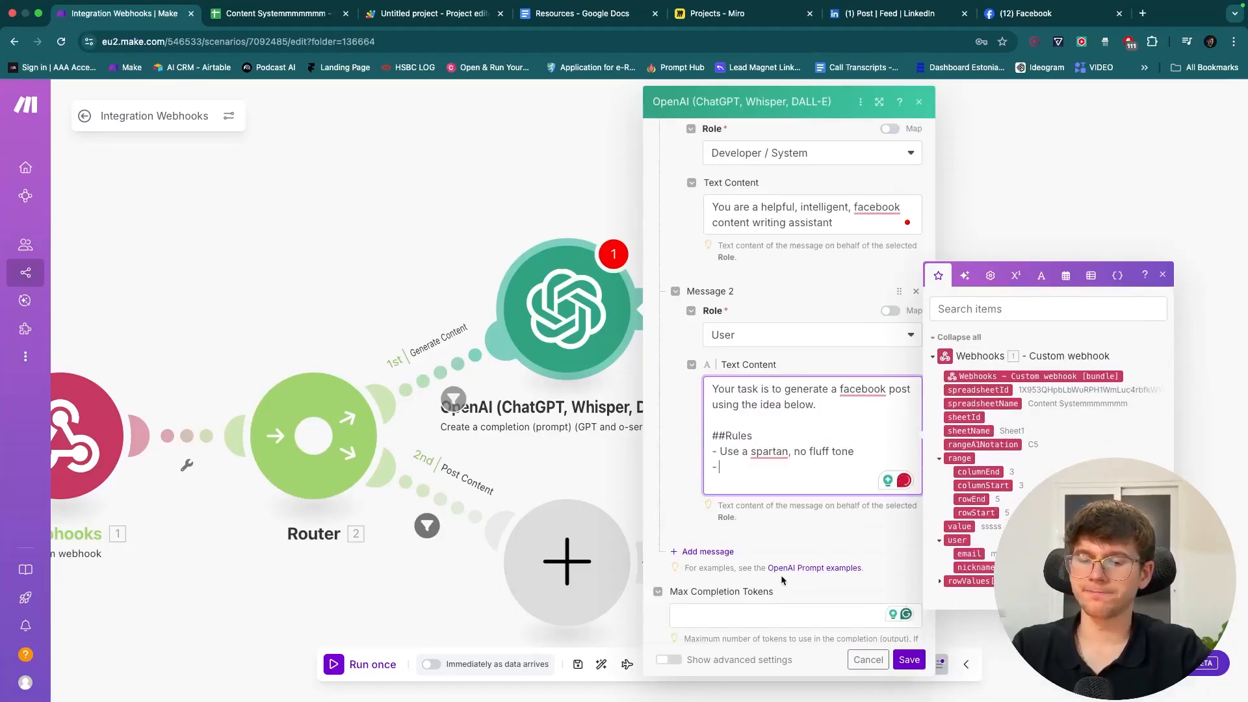
text(DOn)
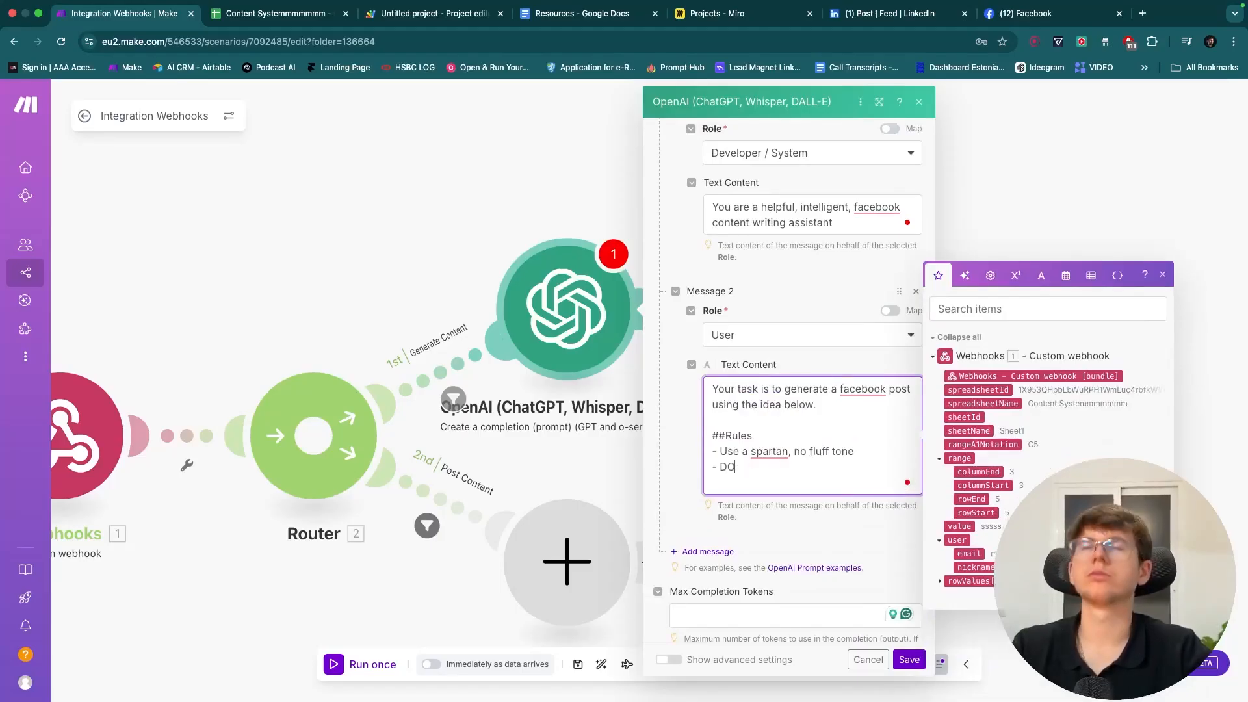
key(BackSpace)
key(BackSpace)
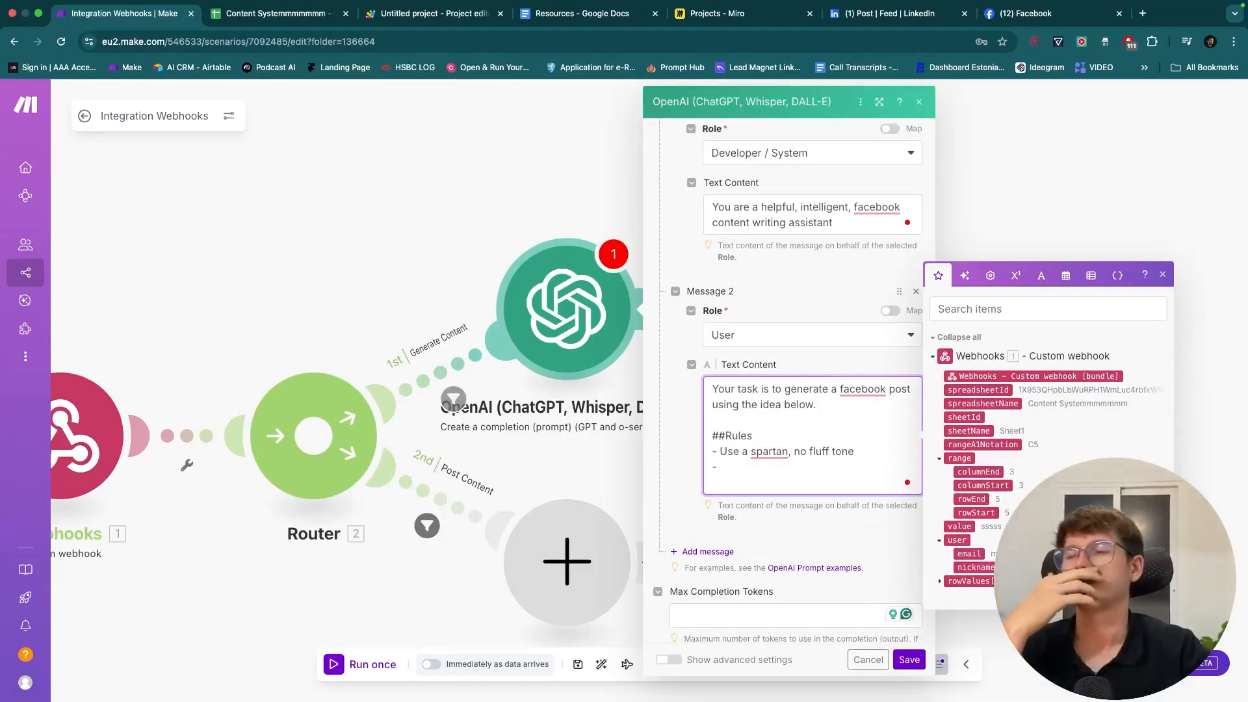
text(Kpe)
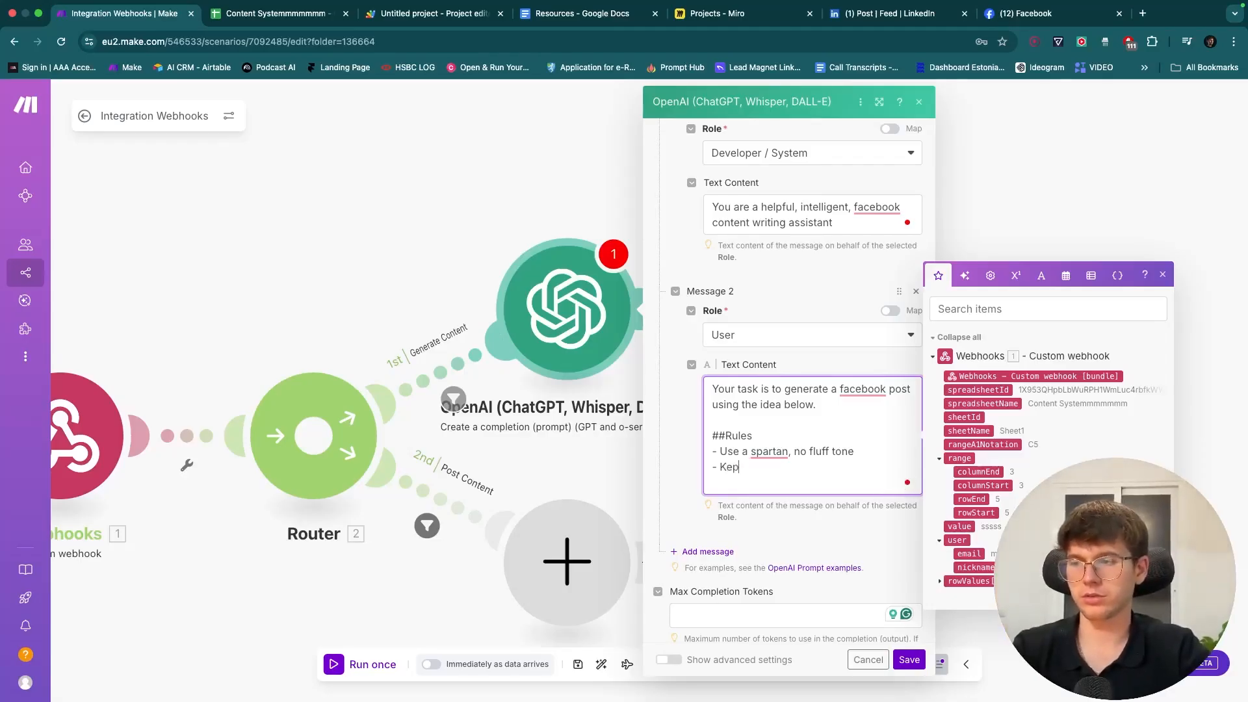
key(BackSpace)
key(BackSpace)
text(eep it concise and valuable)
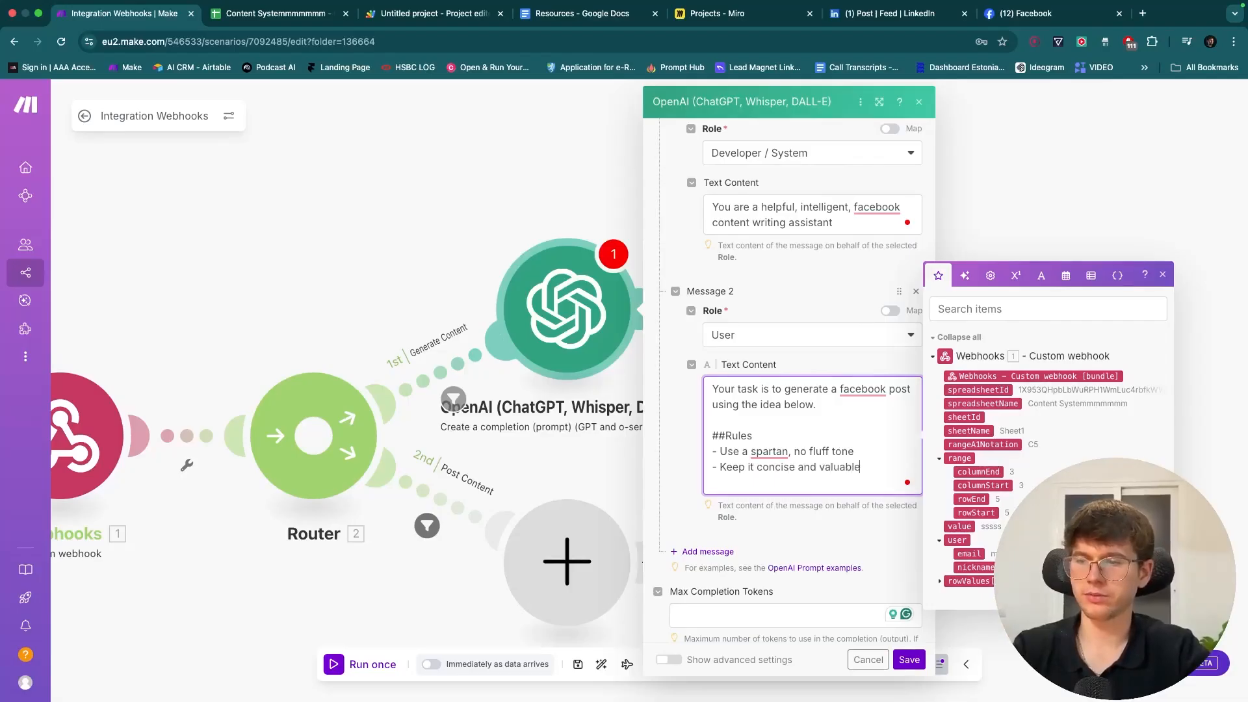
text( and in)
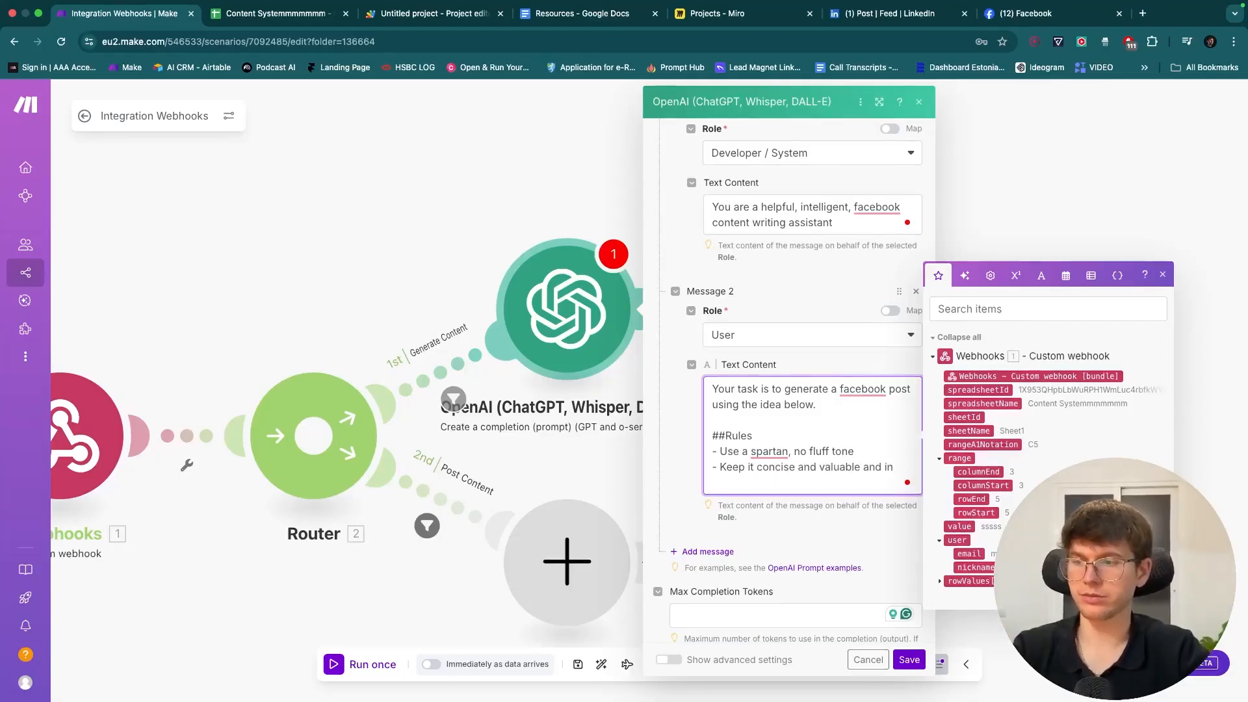
text(sightful)
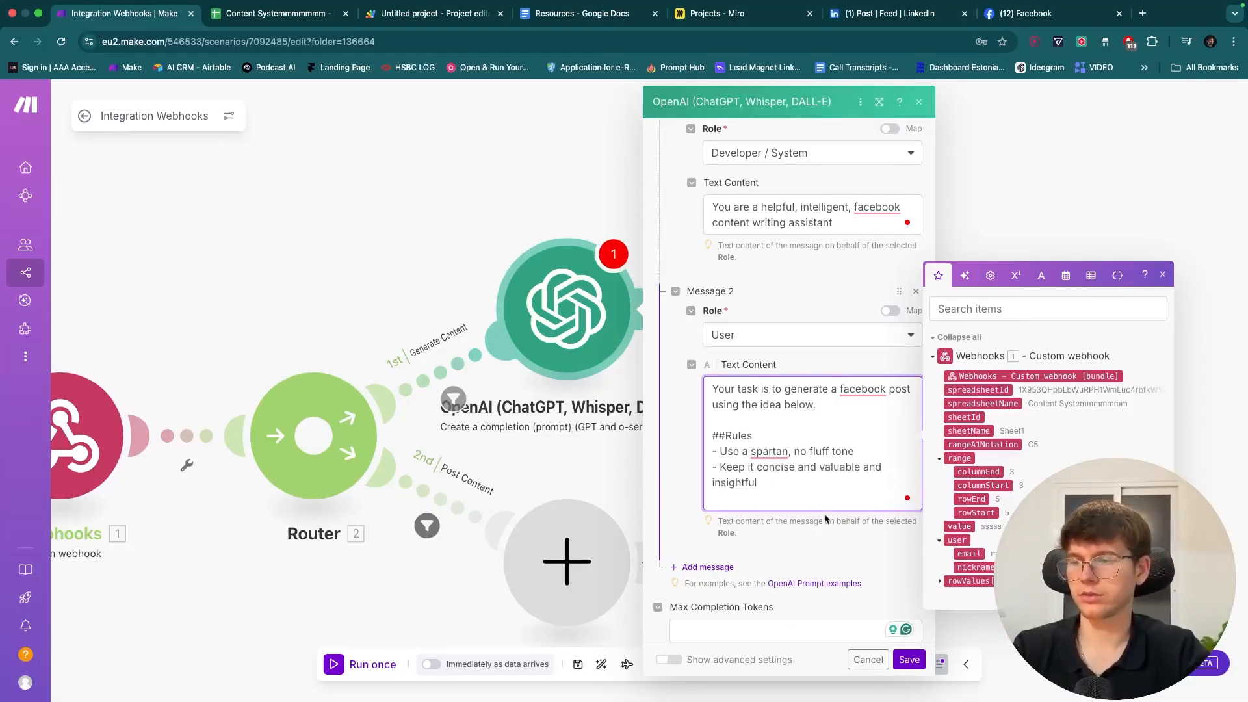
- Reword the second rule to 'concise, valuable and insightful' and add '- ONLY output the facebook post'
click(815, 466)
key(BackSpace)
key(BackSpace)
key(BackSpace)
key(BackSpace)
key(BackSpace)
text(,)
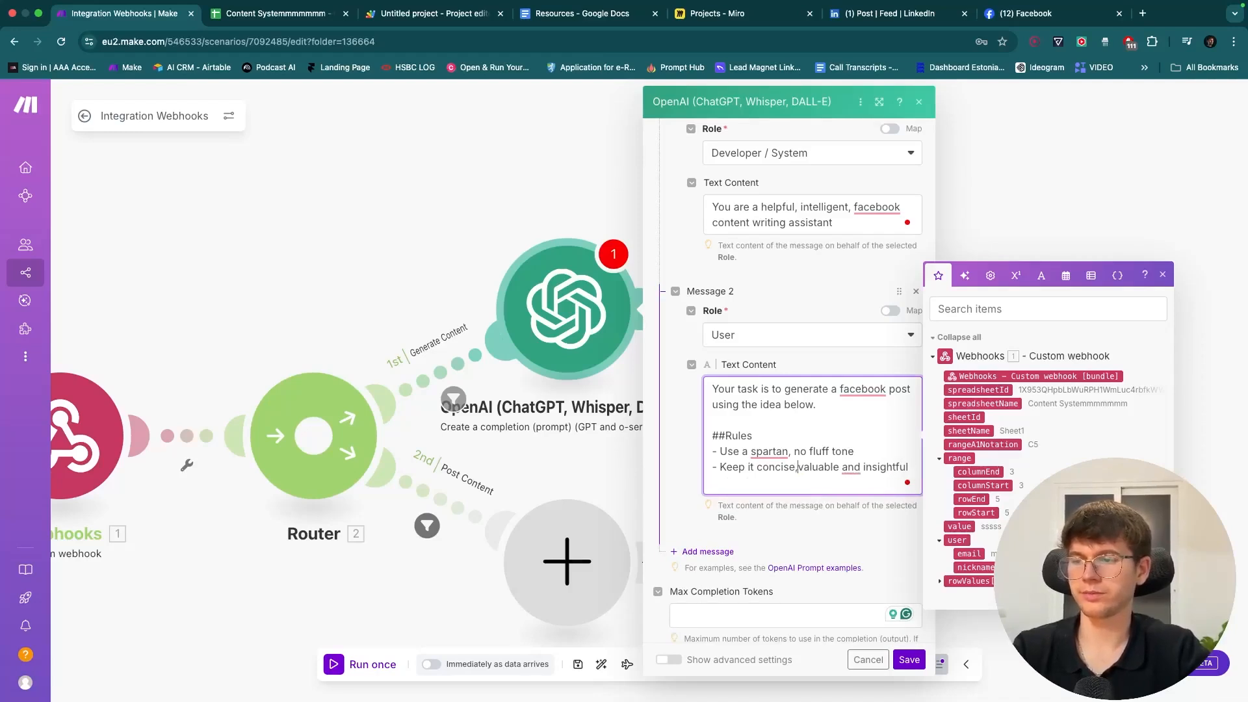
key(End)
key(Return)
text(-)
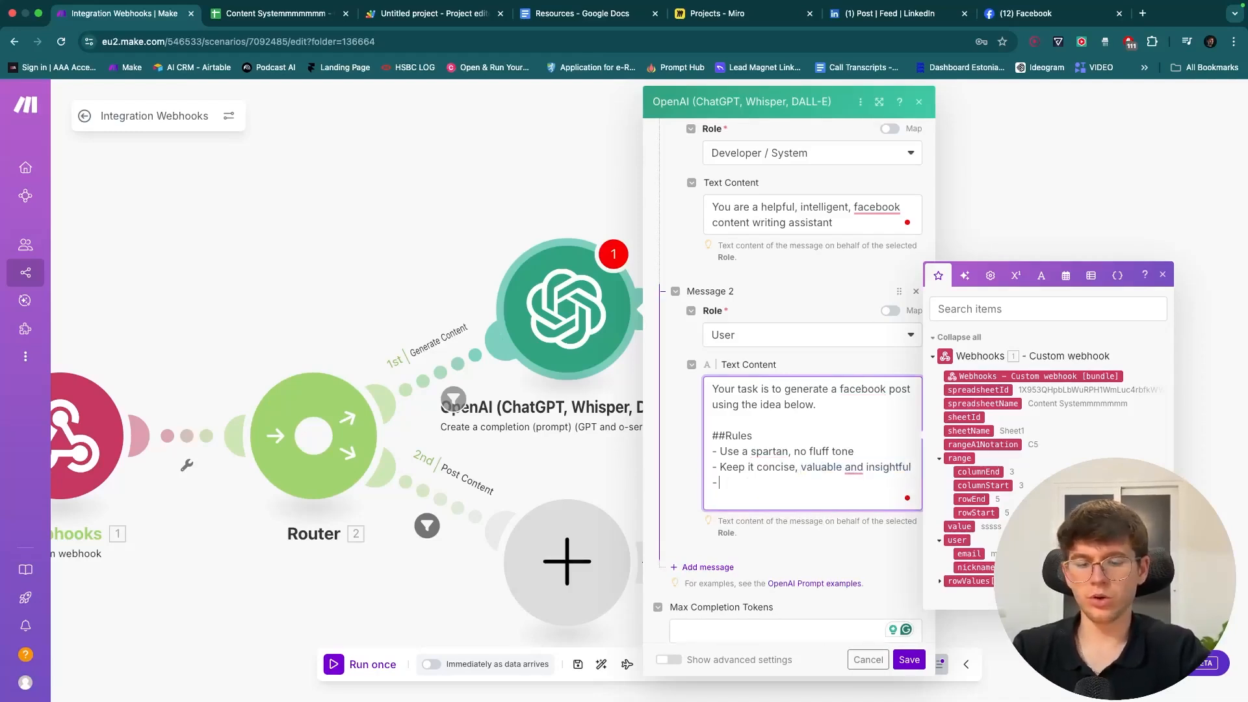
text( ONLY output the faceb)
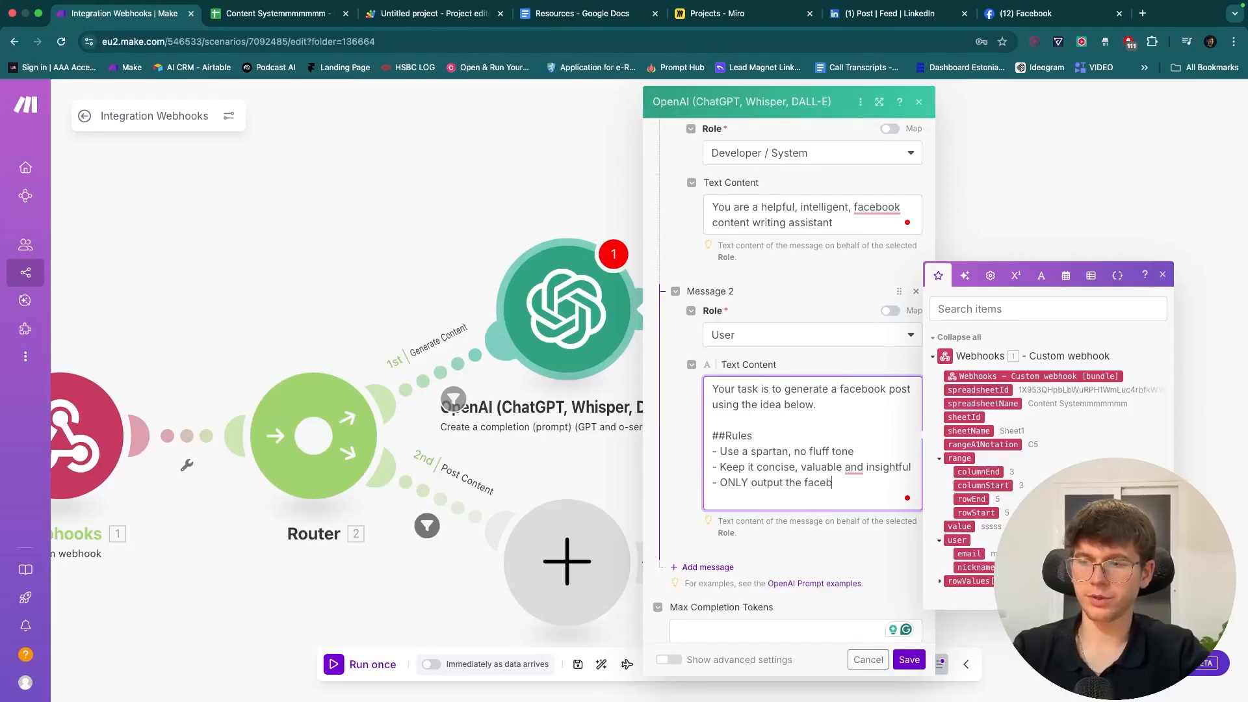
text(ook post)
key(Return)
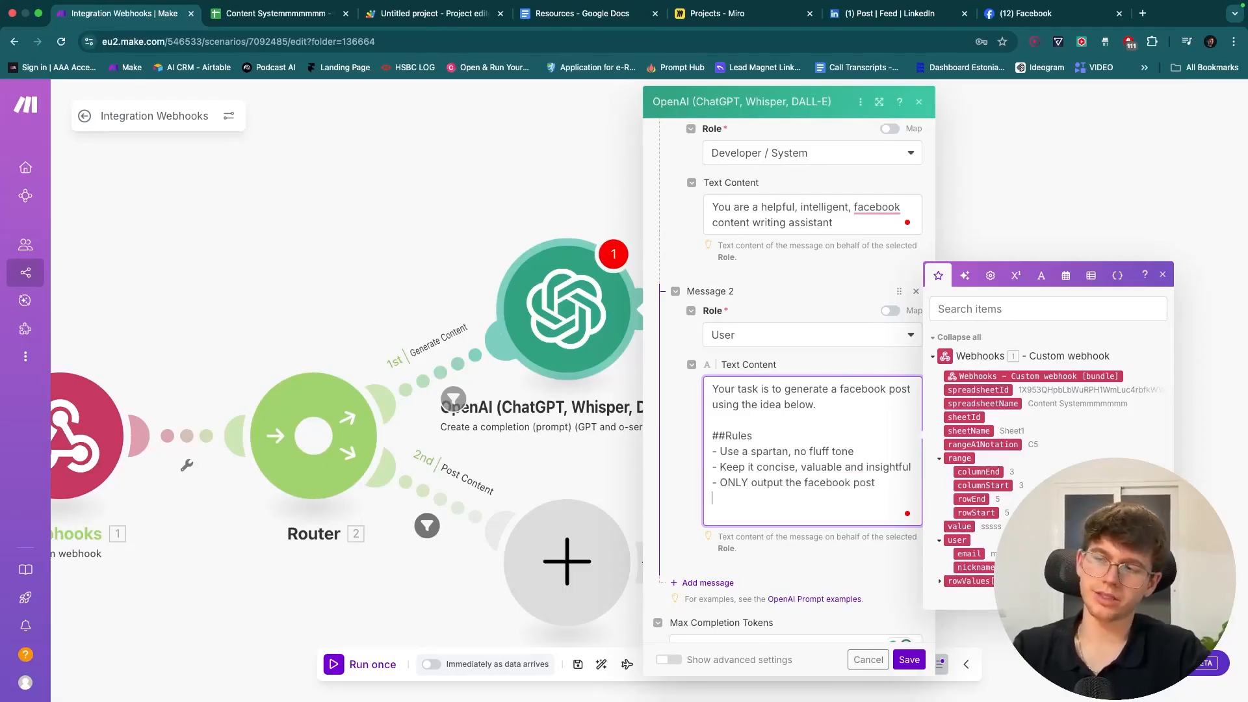
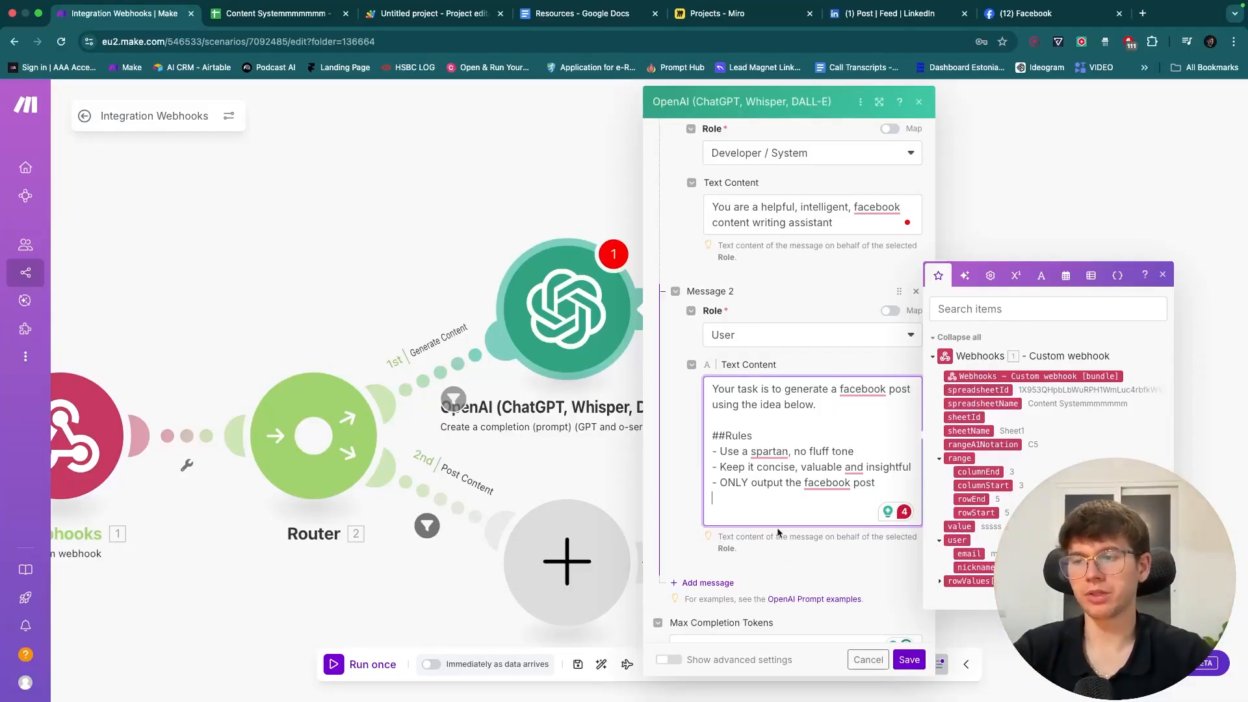
- Add a 'Content Idea:' line mapped to the webhook's row value for the idea
key(Return)
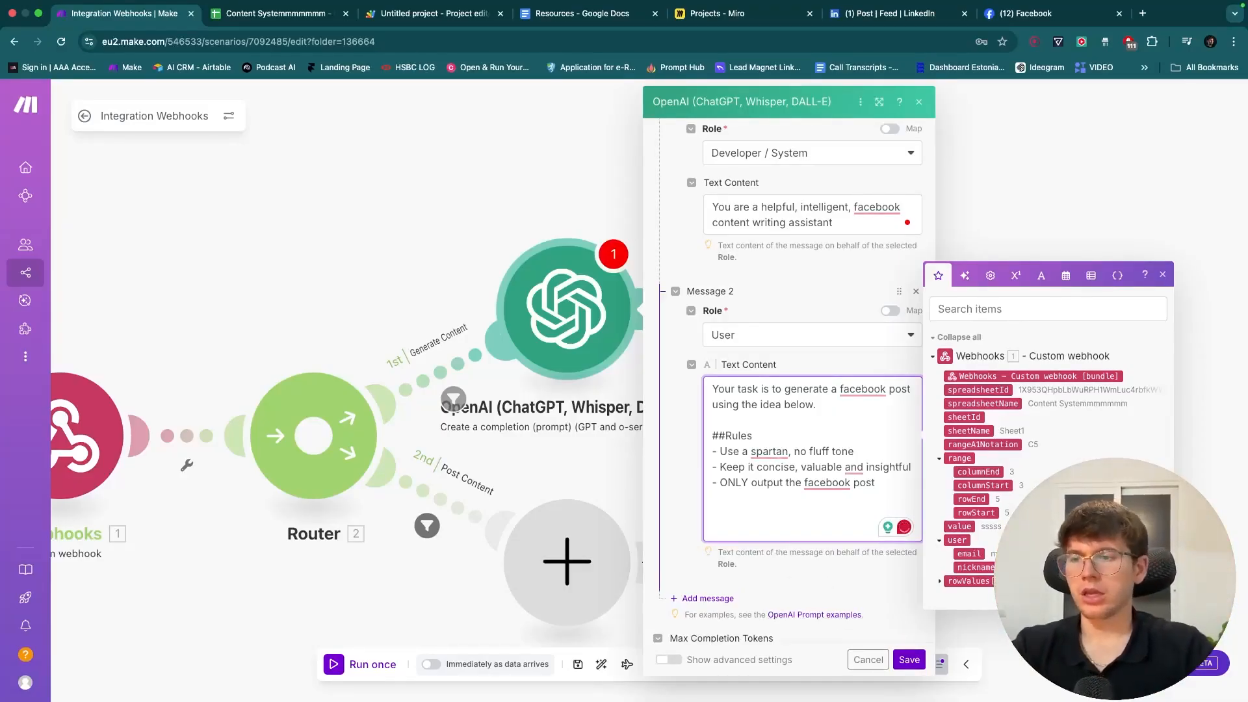
text(Id)
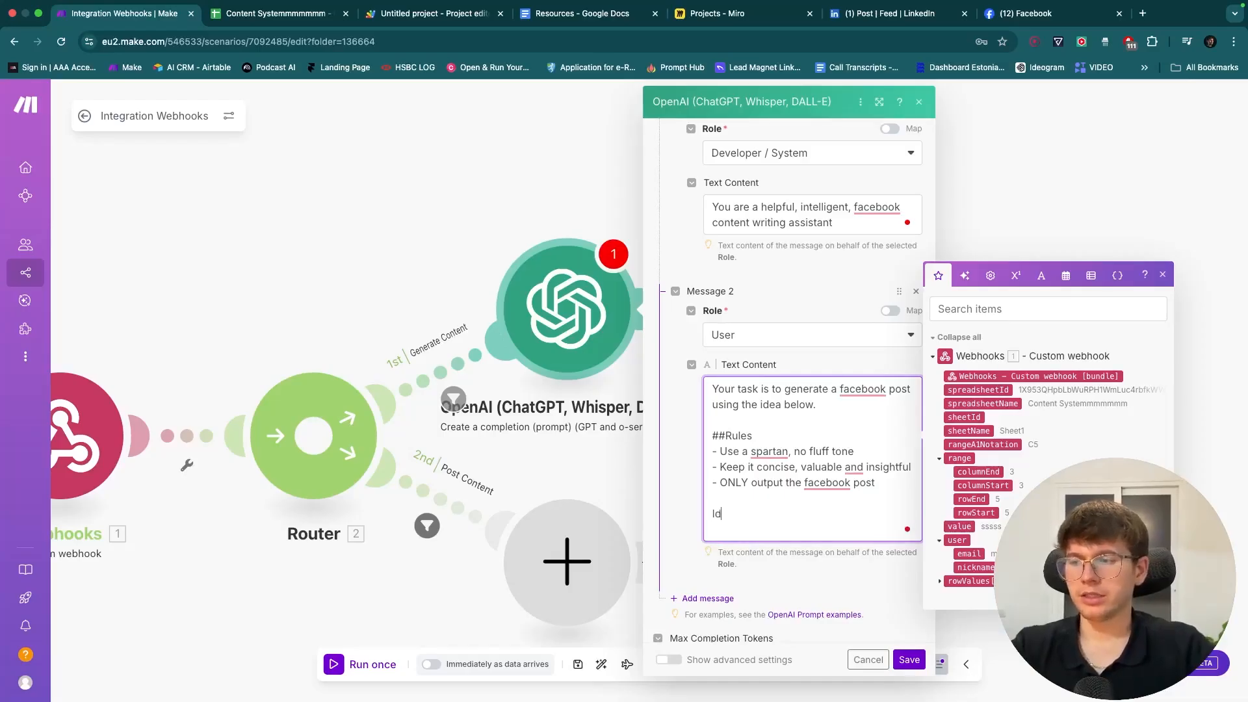
text(ea:)
click(713, 513)
text(Content)
key(shift+super+Right)
key(Right)
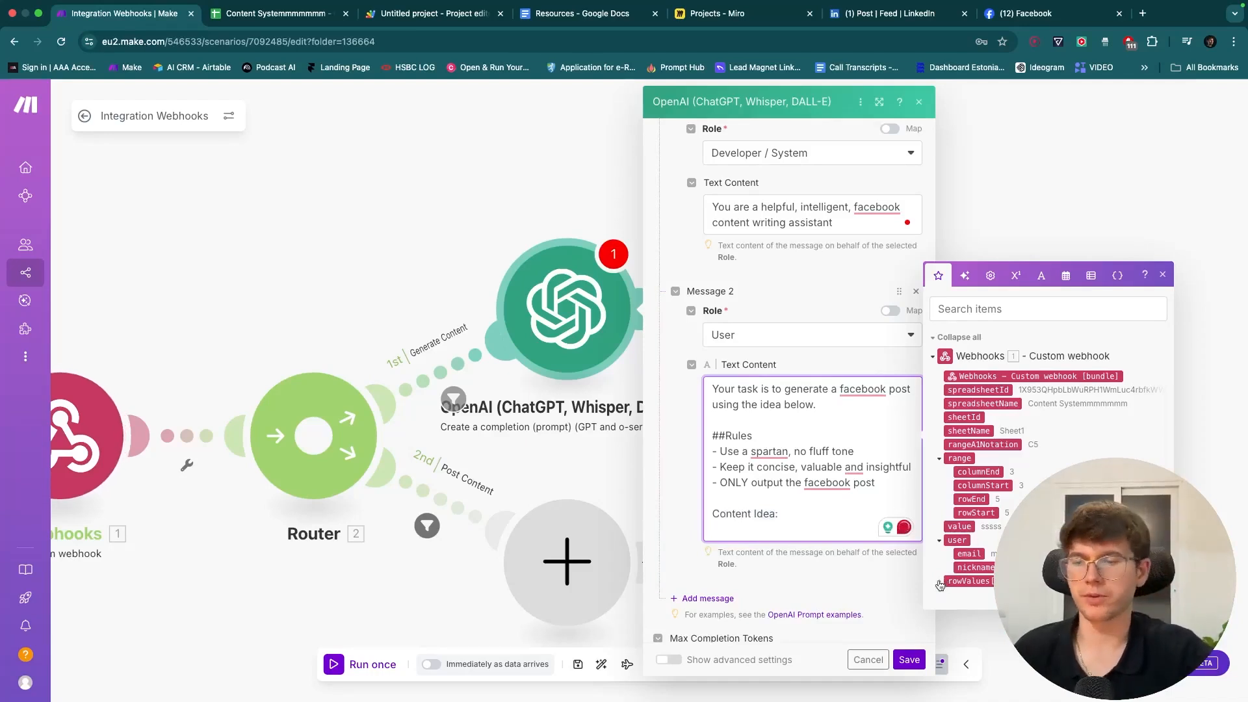
click(266, 13)
click(96, 211)
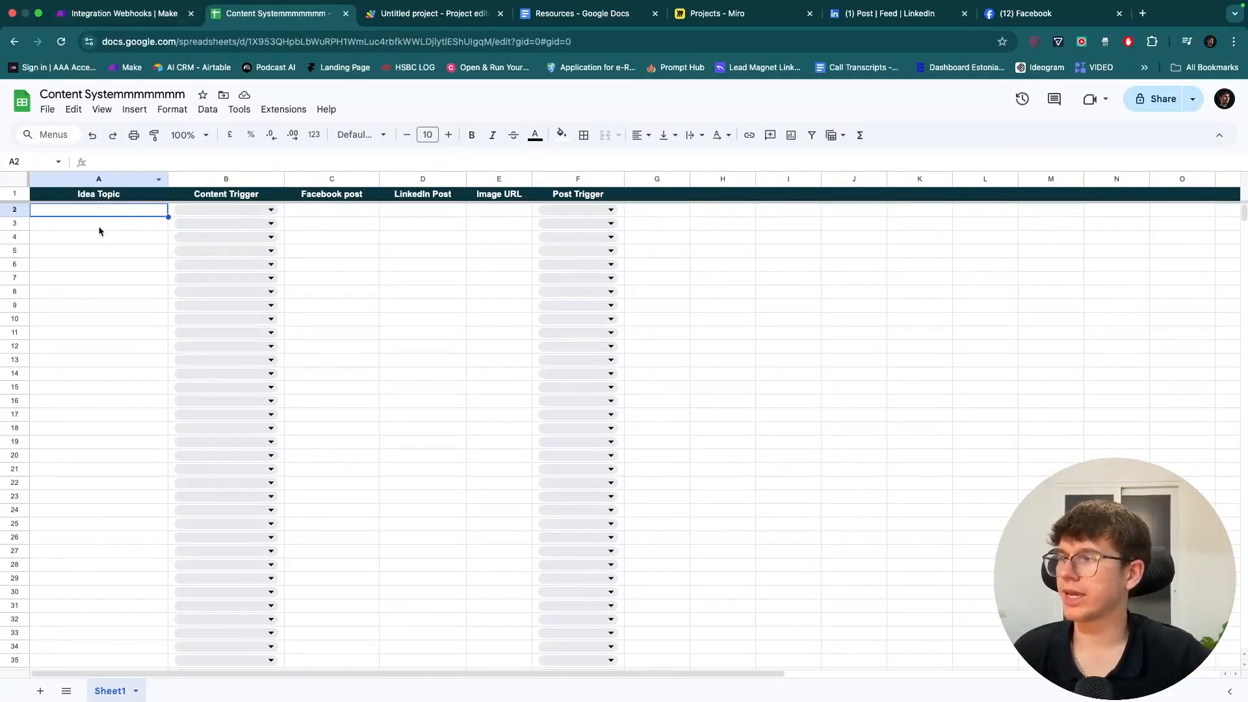
click(130, 13)
click(798, 514)
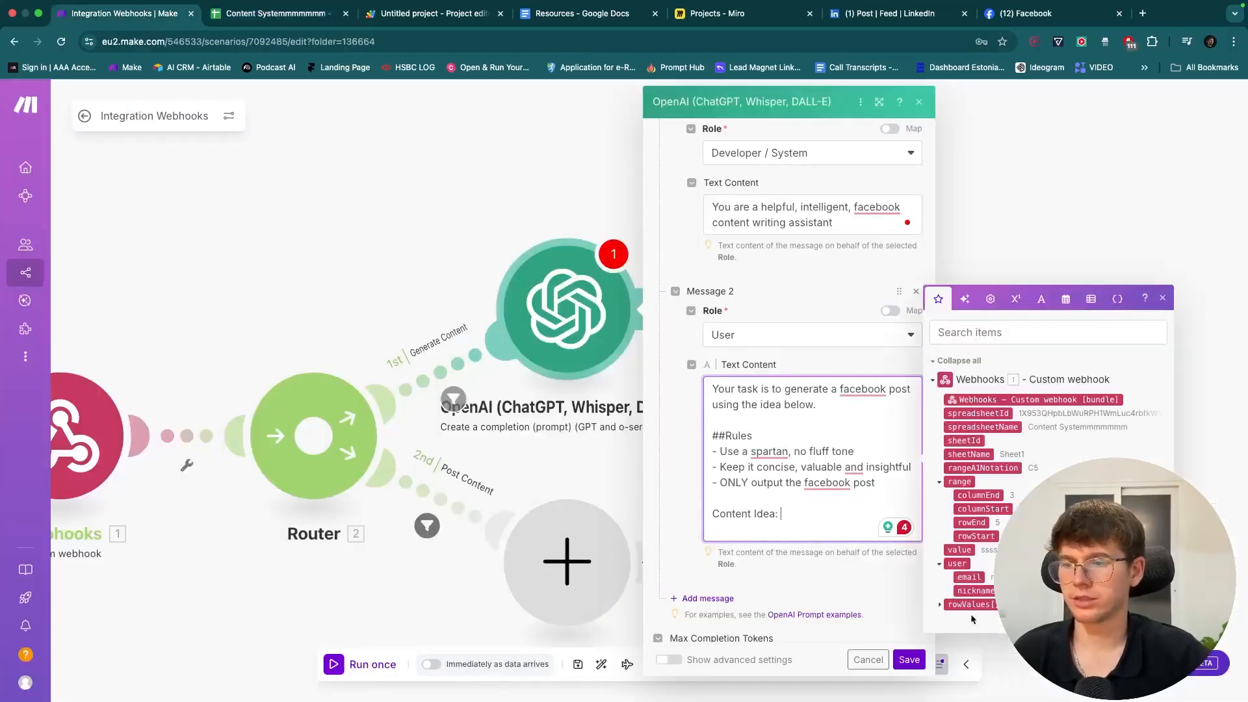
click(939, 604)
drag(959, 604, 810, 514)
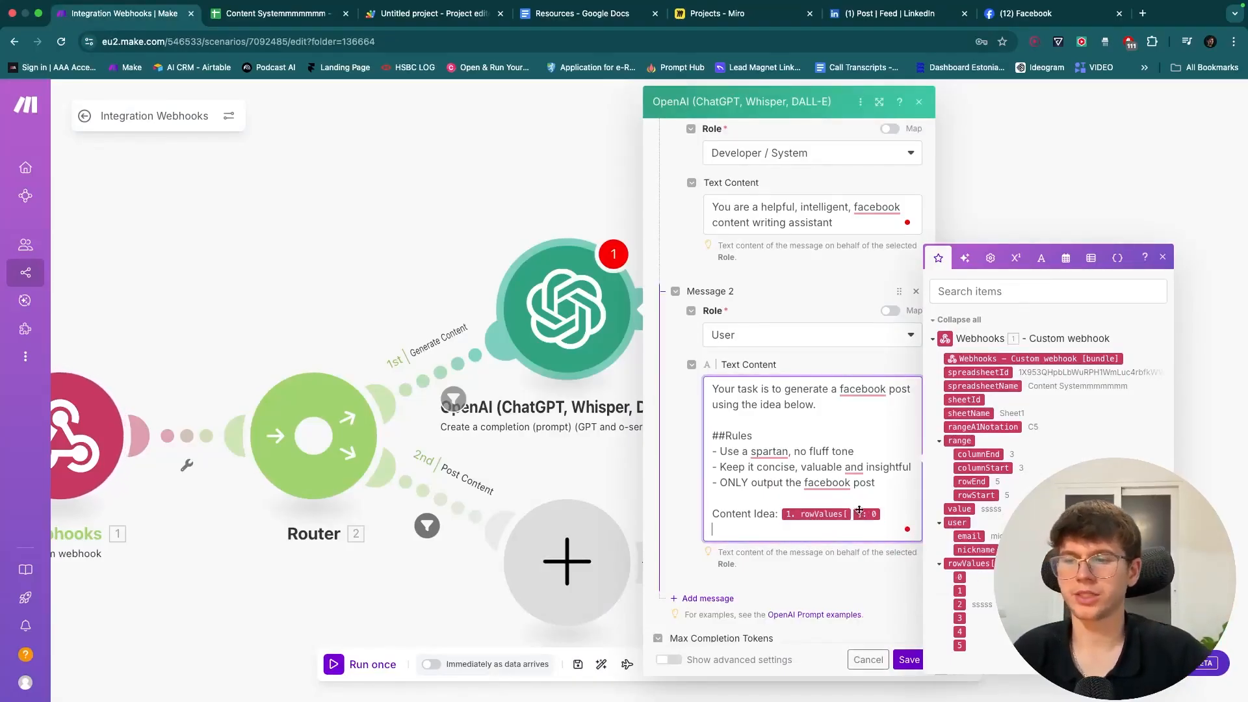
- Repeat '- ONLY output the facebook post' as the final line and save the module settings
click(269, 14)
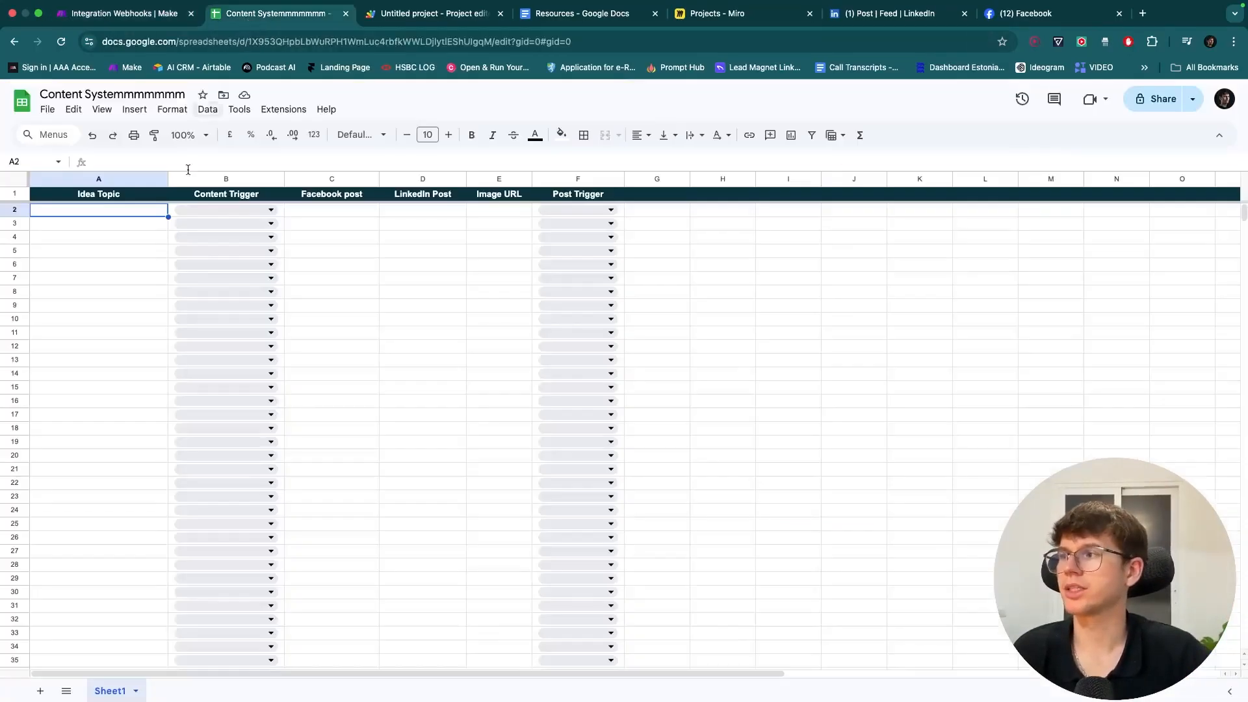
click(97, 13)
scroll(810, 516, down, 2)
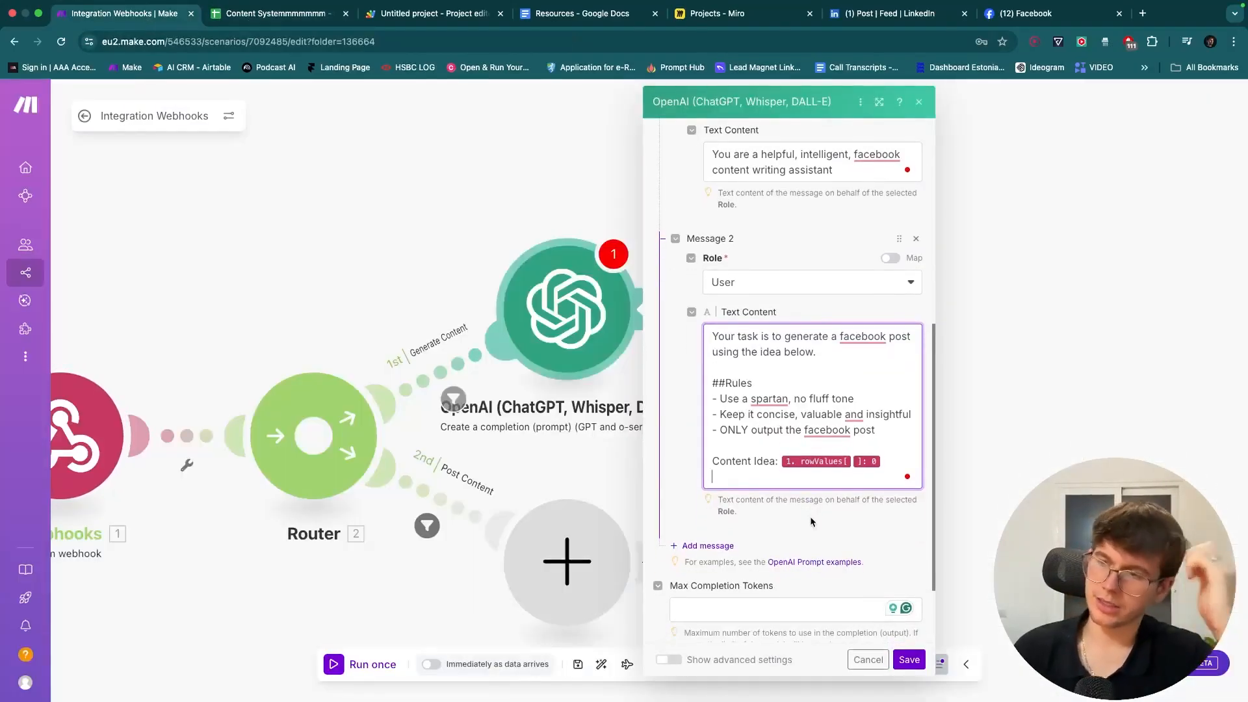
drag(877, 430, 719, 431)
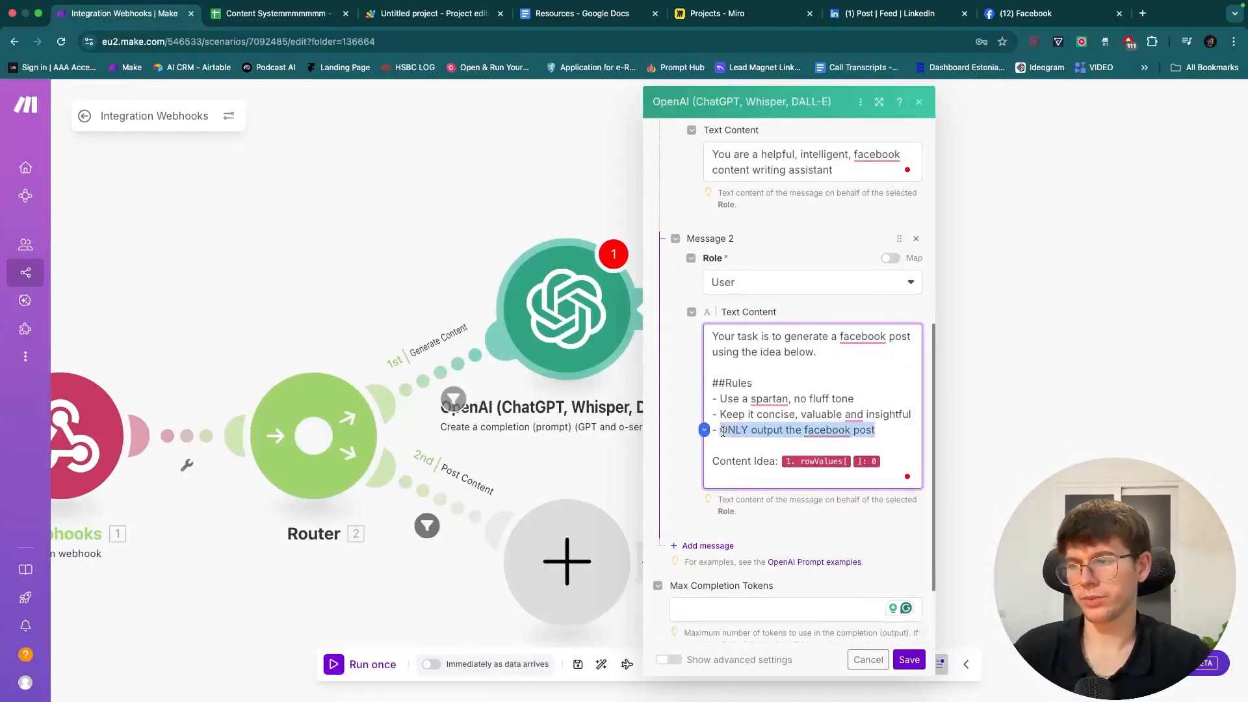
key(ctrl+c)
click(739, 478)
key(Return)
key(ctrl+v)
click(806, 527)
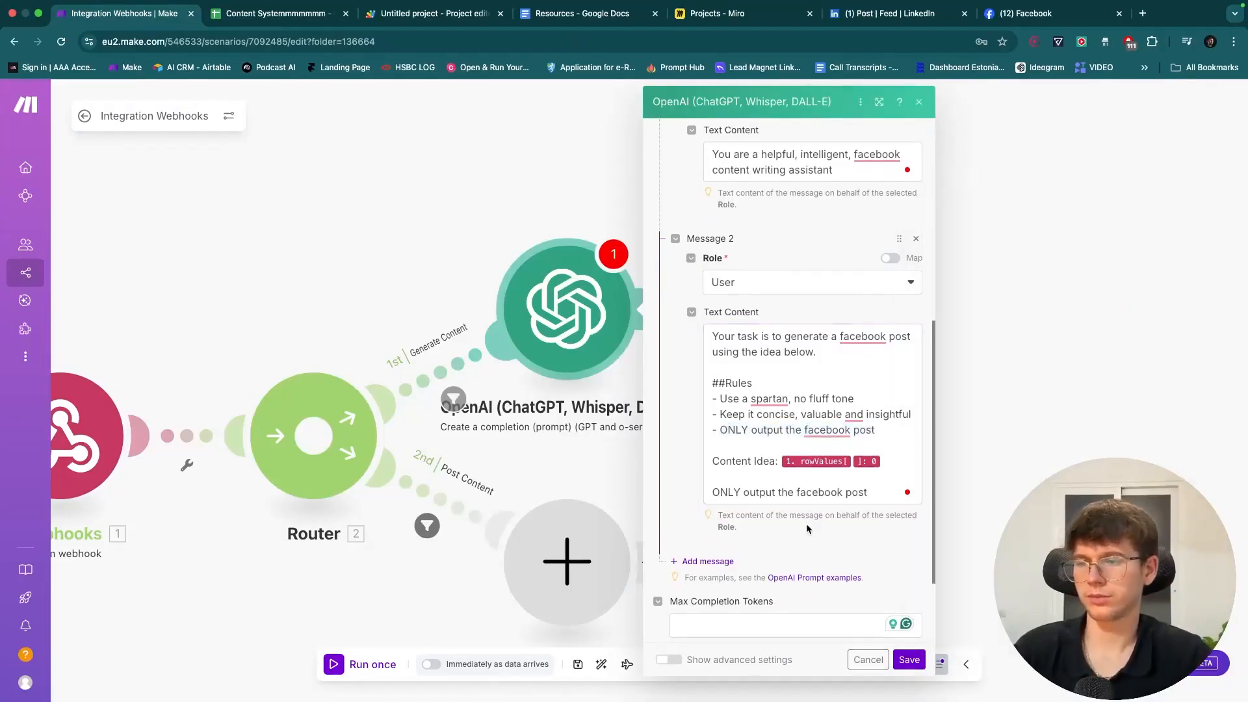
scroll(807, 530, down, 4)
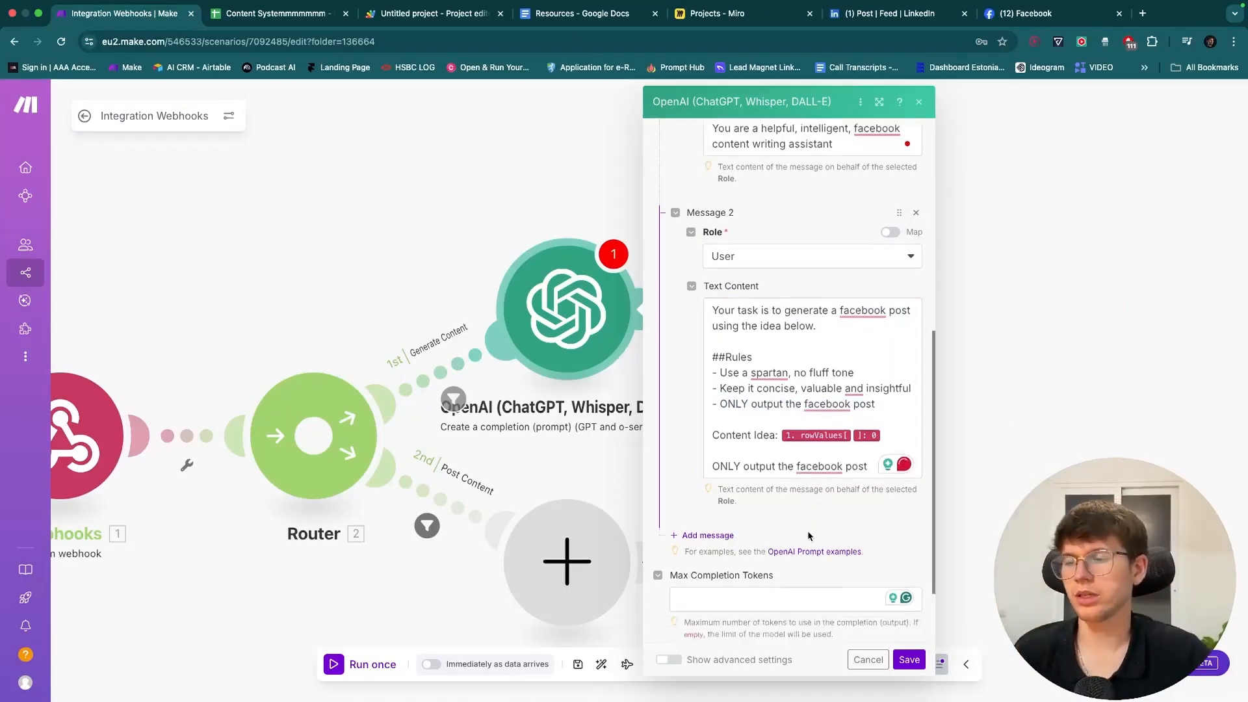
click(909, 659)
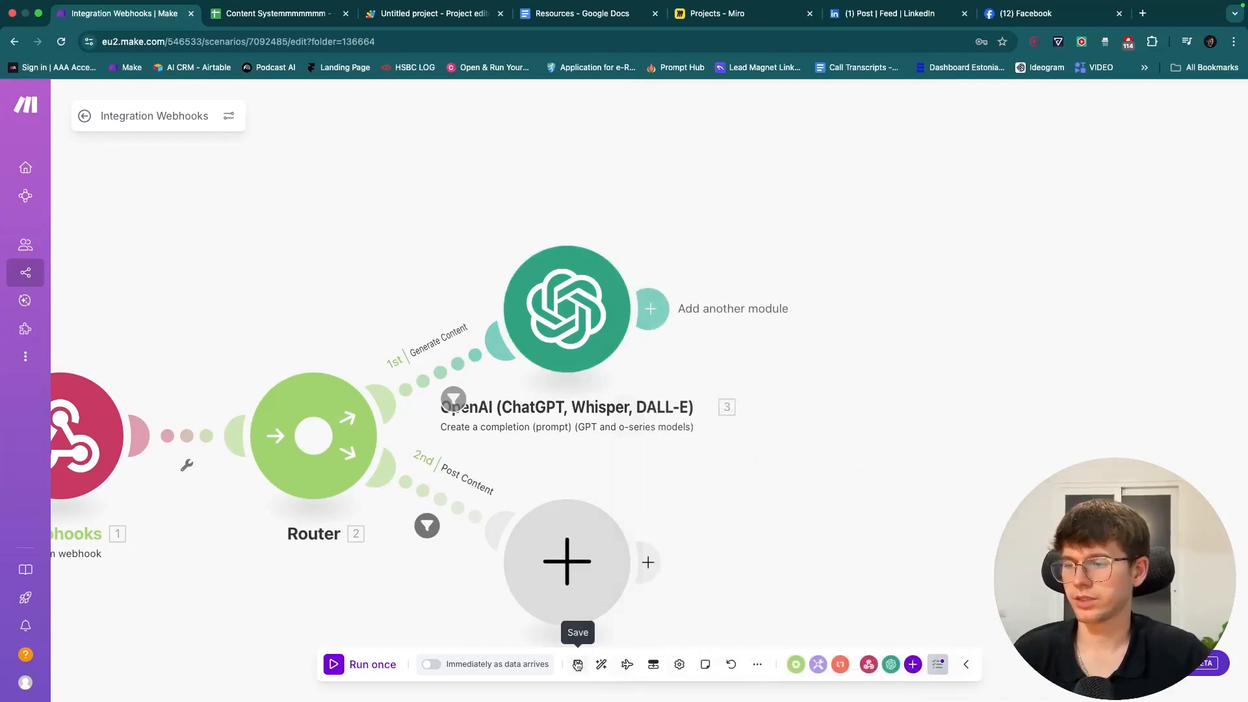
- Rename the OpenAI module to 'Facebook Post' and save the scenario
click(578, 663)
drag(680, 462, 755, 460)
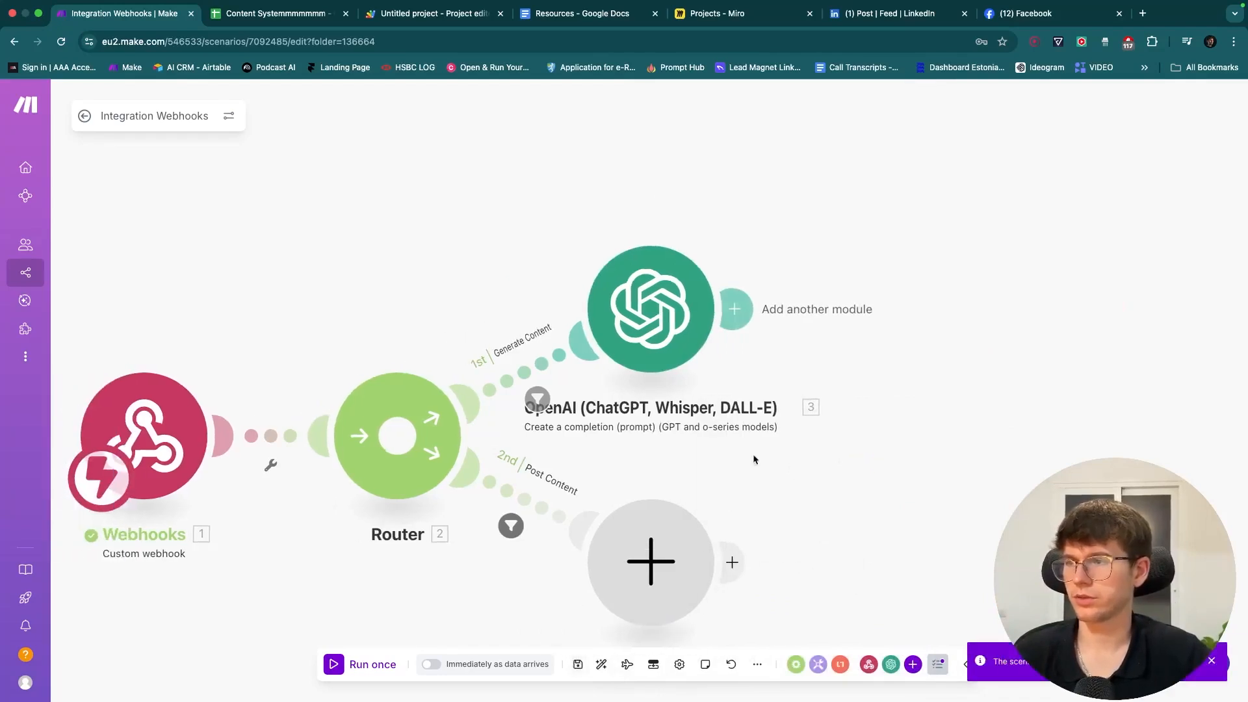
right_click(641, 297)
click(702, 375)
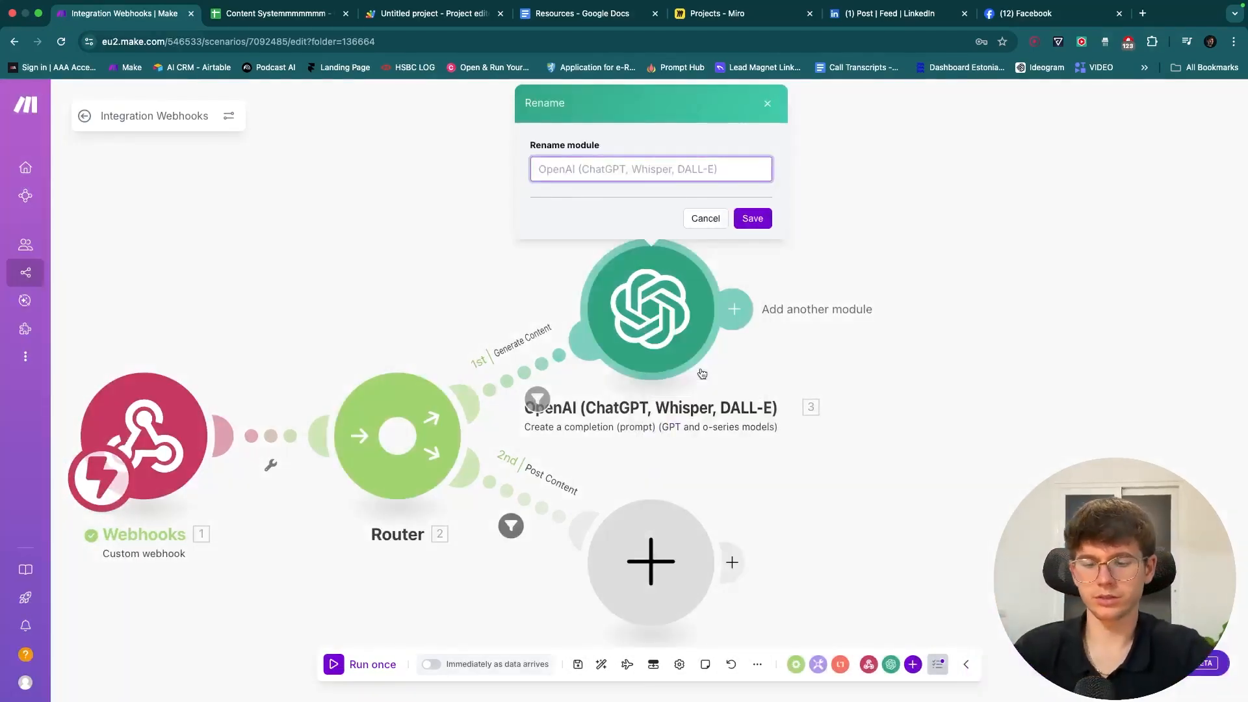
text(Facebook Post)
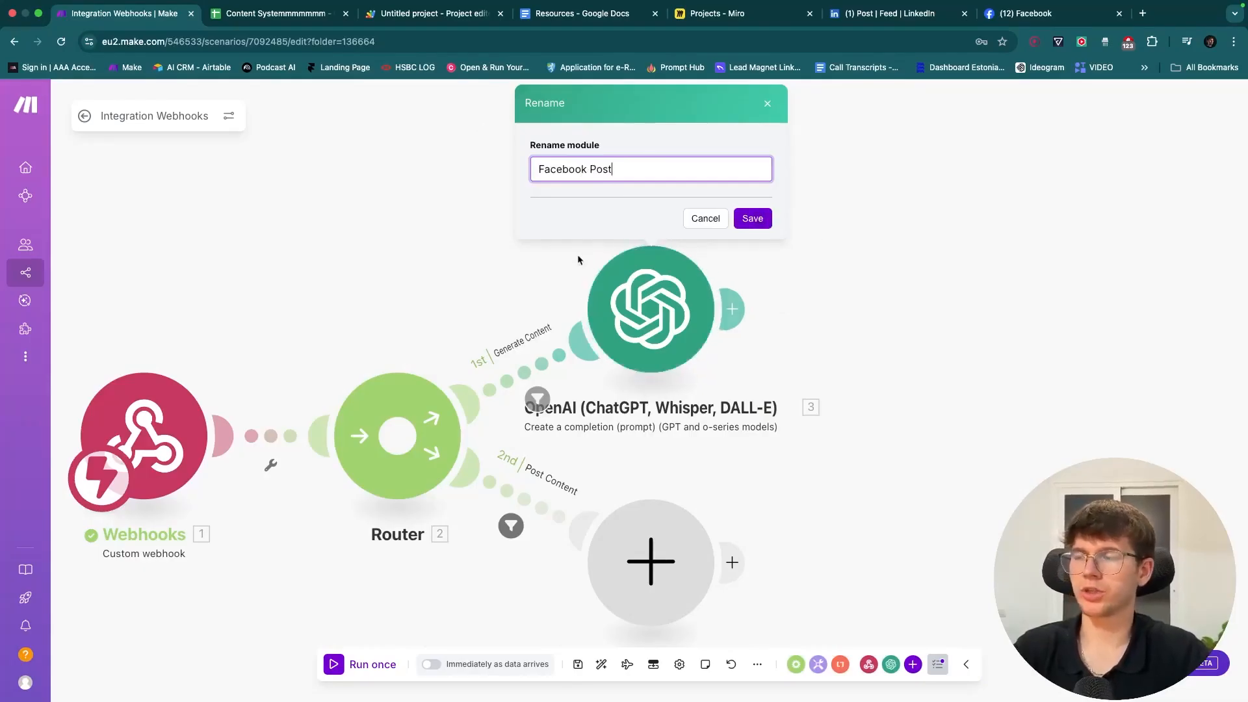
click(751, 219)
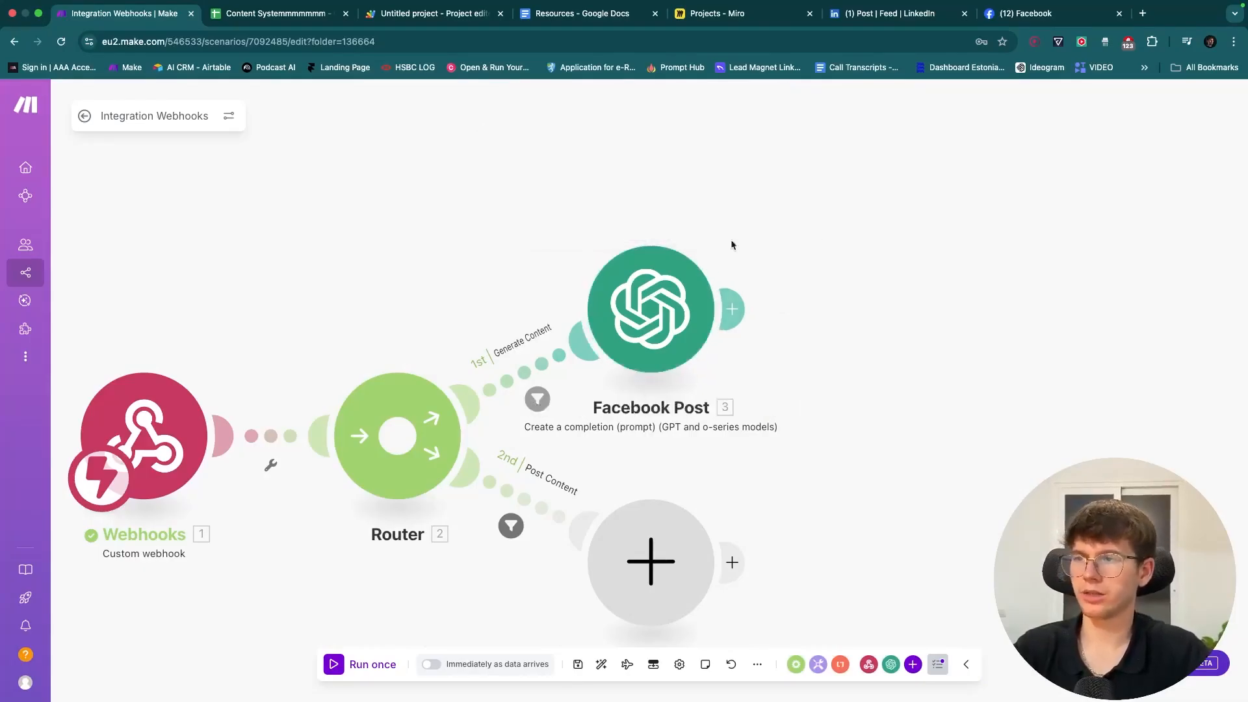
click(577, 663)
drag(755, 487, 773, 408)
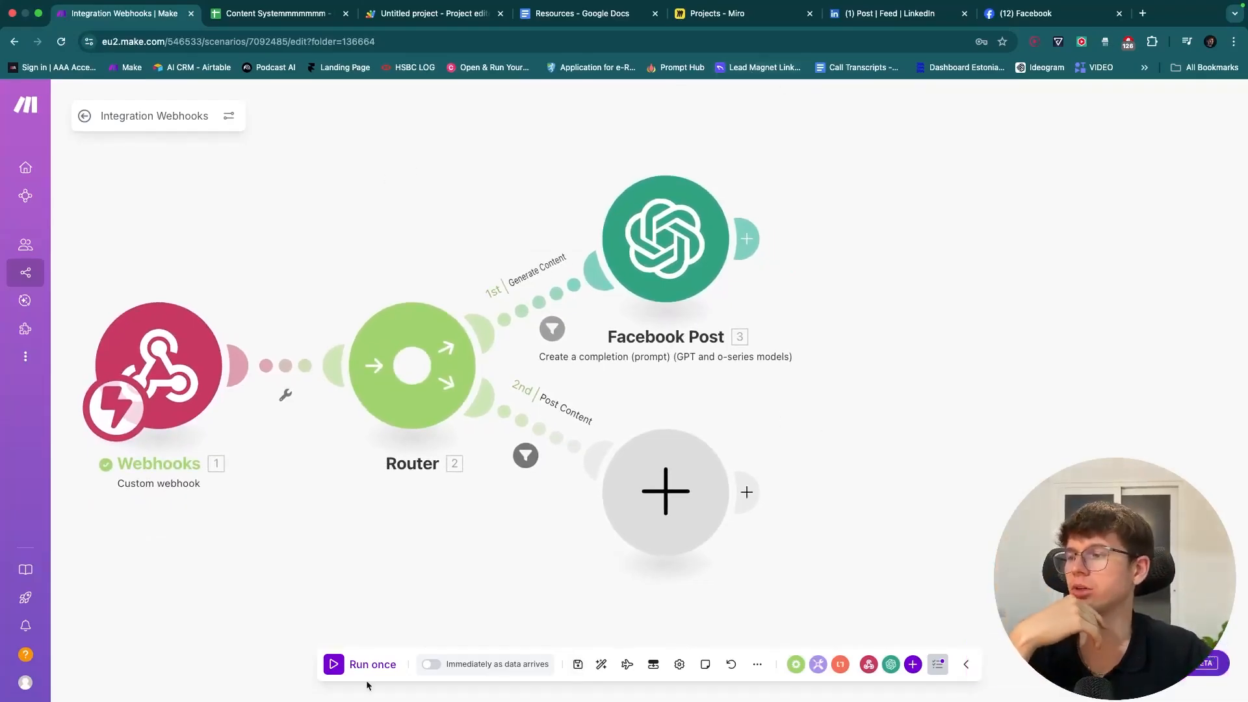
click(280, 13)
- Enter 'Why AI is going to change businesses' in A2 and widen column A
text(Why AI is going to change)
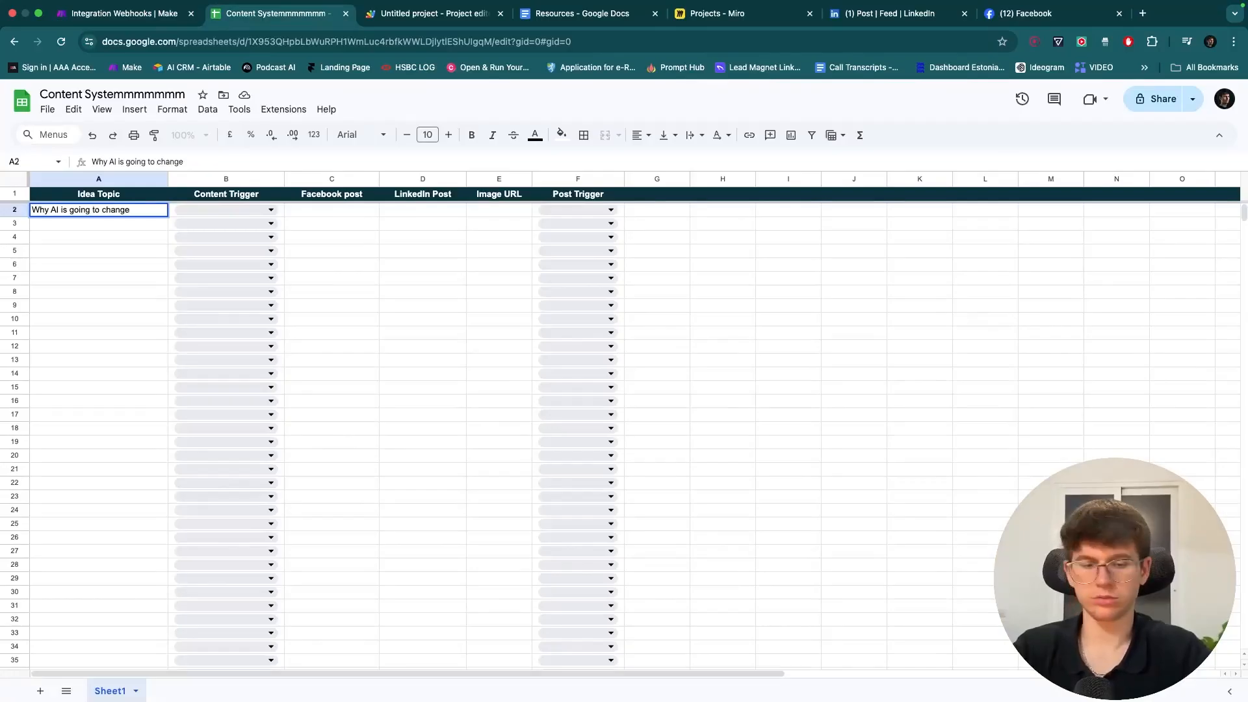
key(super+equal)
key(super+equal)
key(super+equal)
key(super+equal)
text(busine)
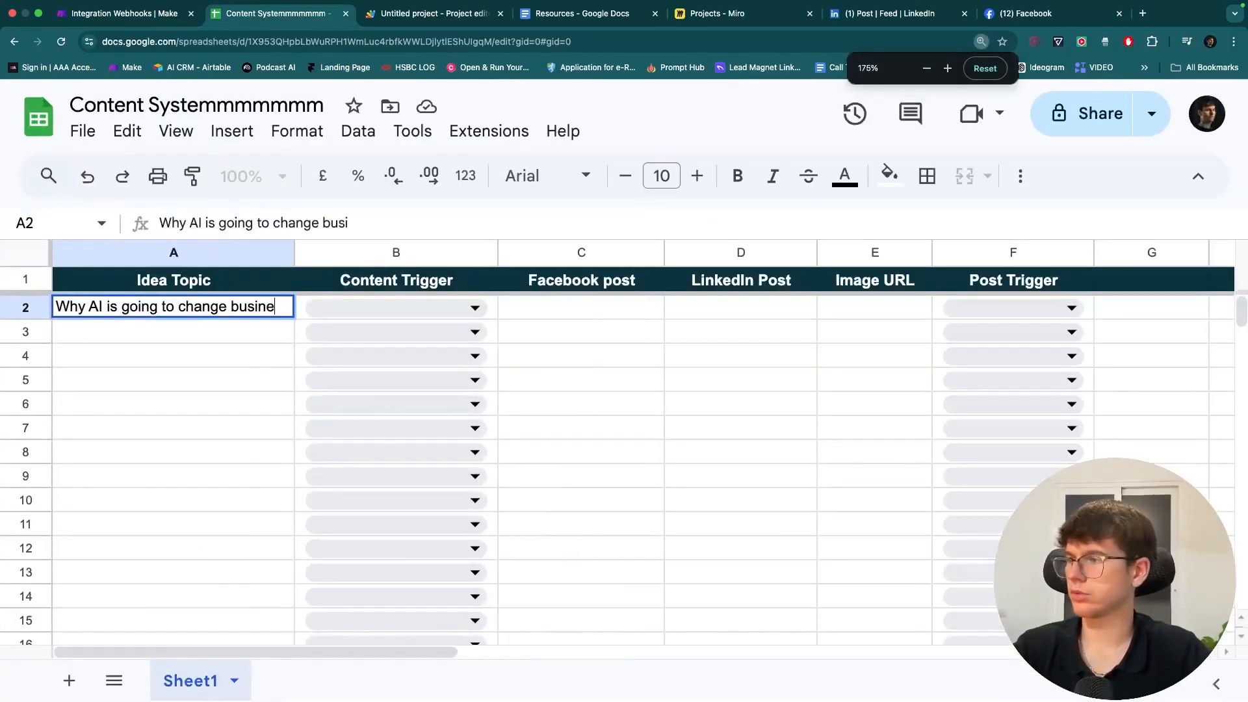
text(sses)
click(113, 18)
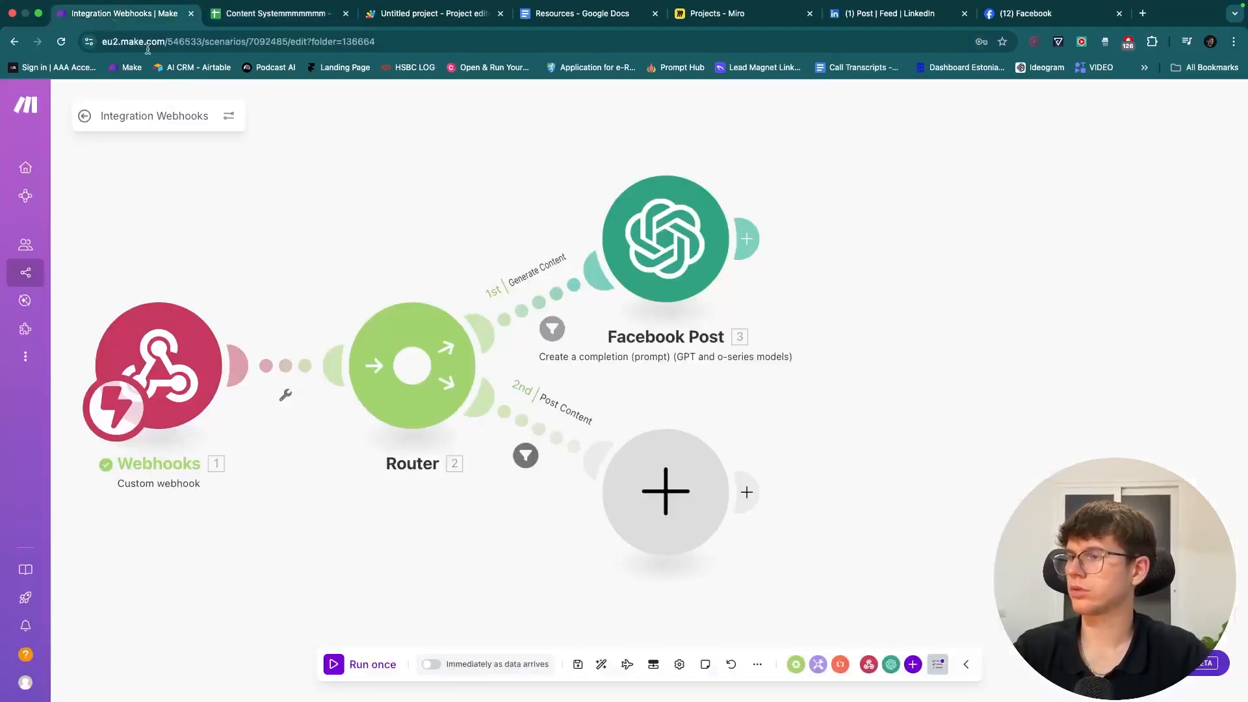
click(251, 15)
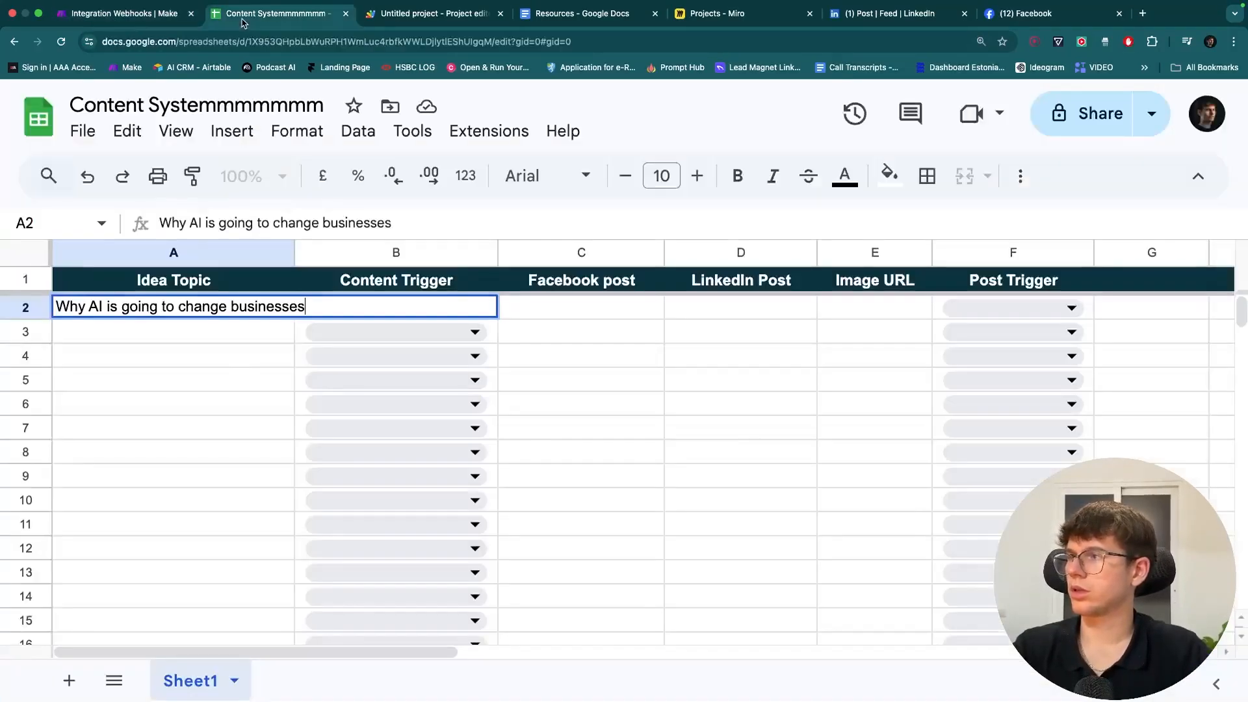
click(229, 366)
drag(294, 252, 365, 253)
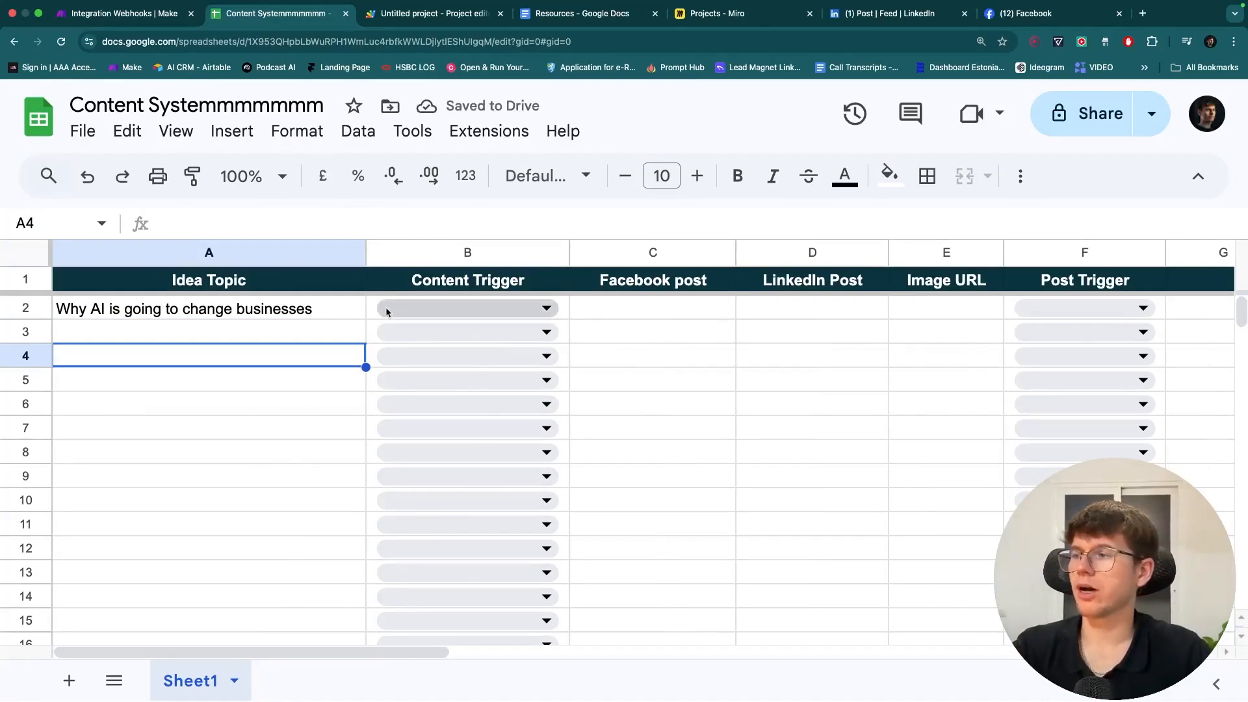
click(149, 20)
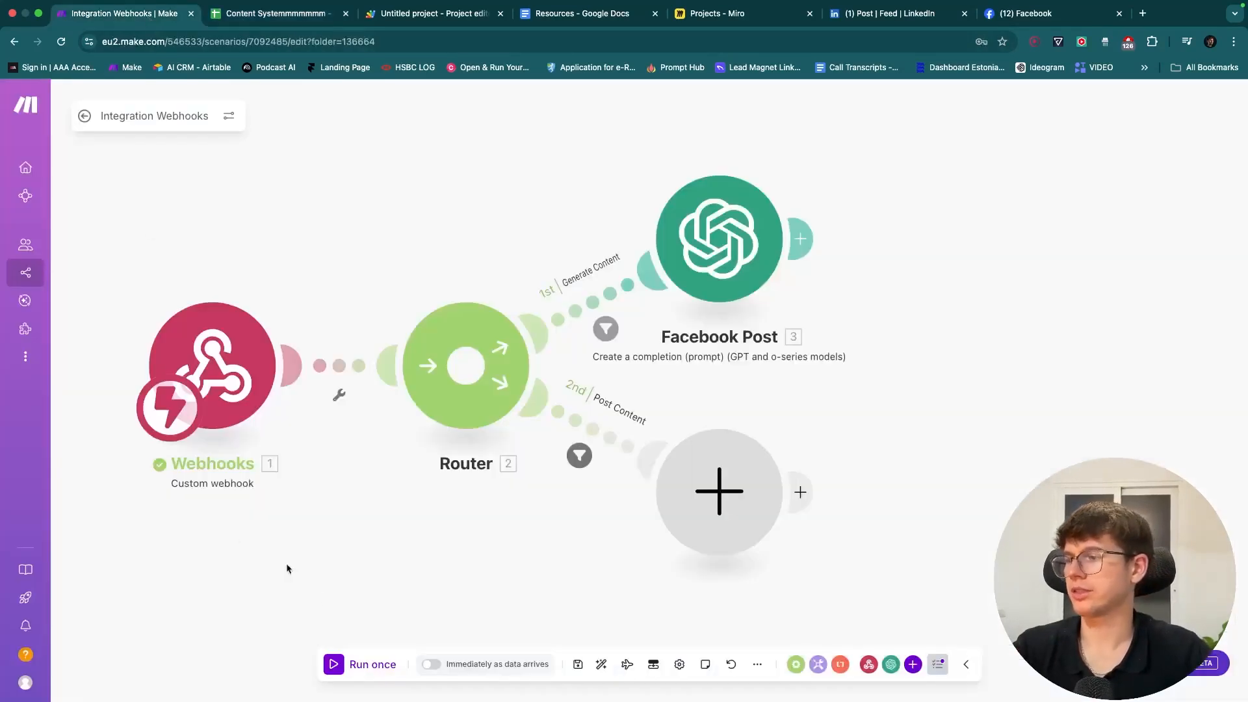
- Run the scenario once using the existing data queued in the webhook
click(350, 662)
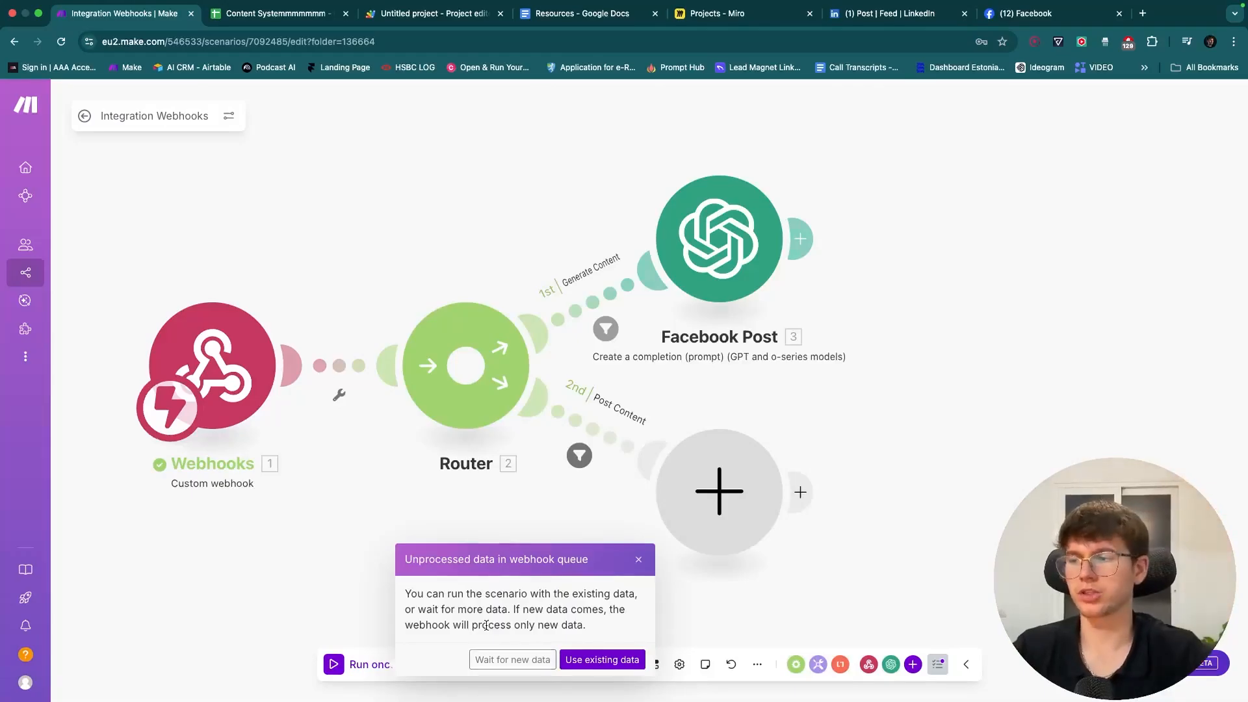
click(583, 658)
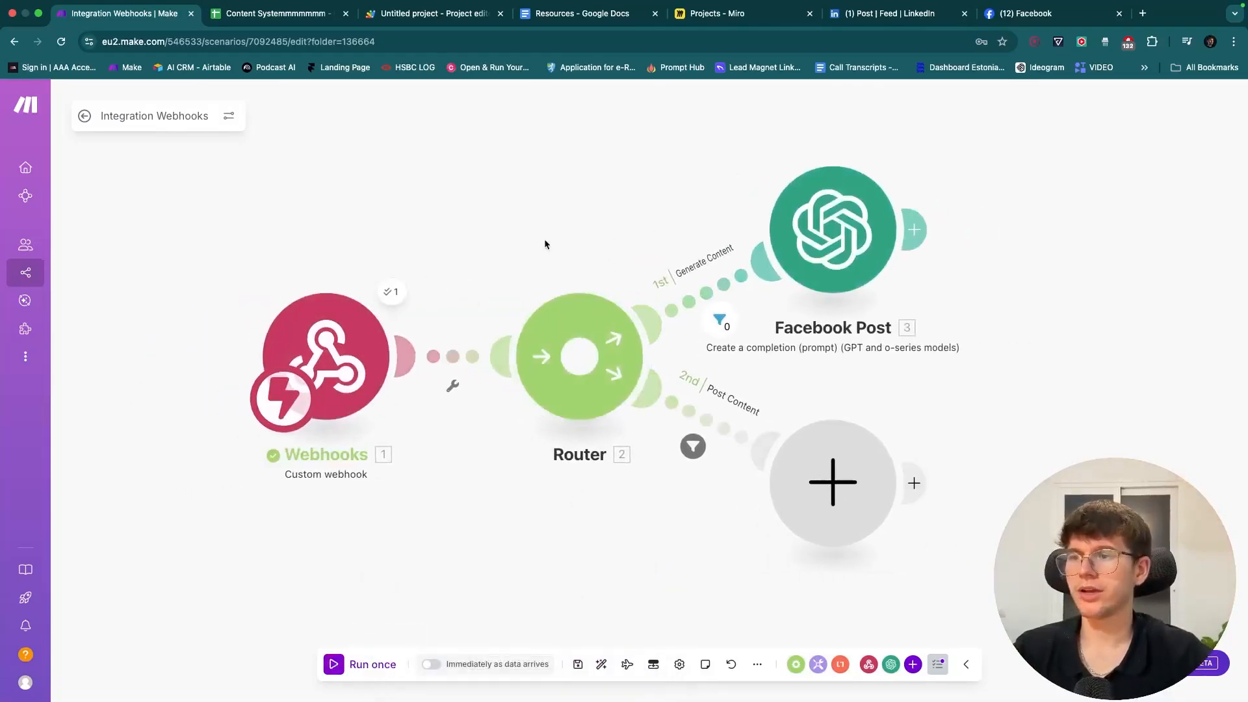
drag(610, 243, 541, 244)
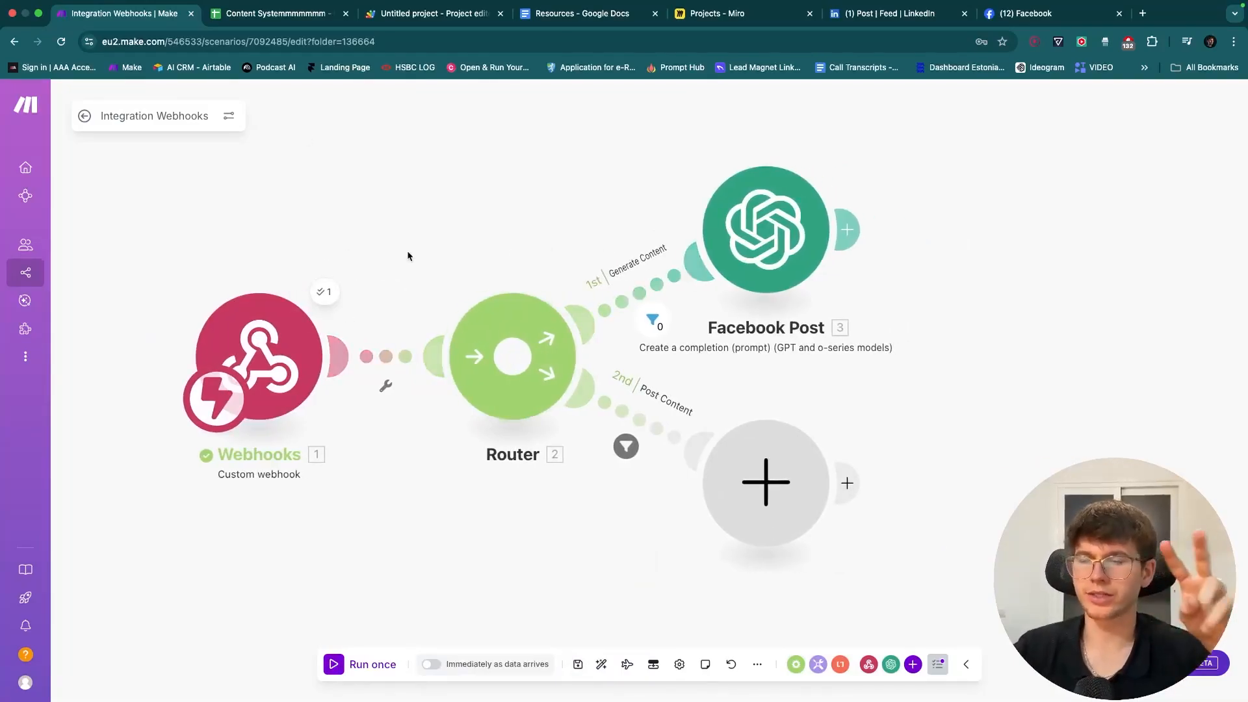
- Start another single run and set row 2's Content Trigger to Generate Content
click(375, 663)
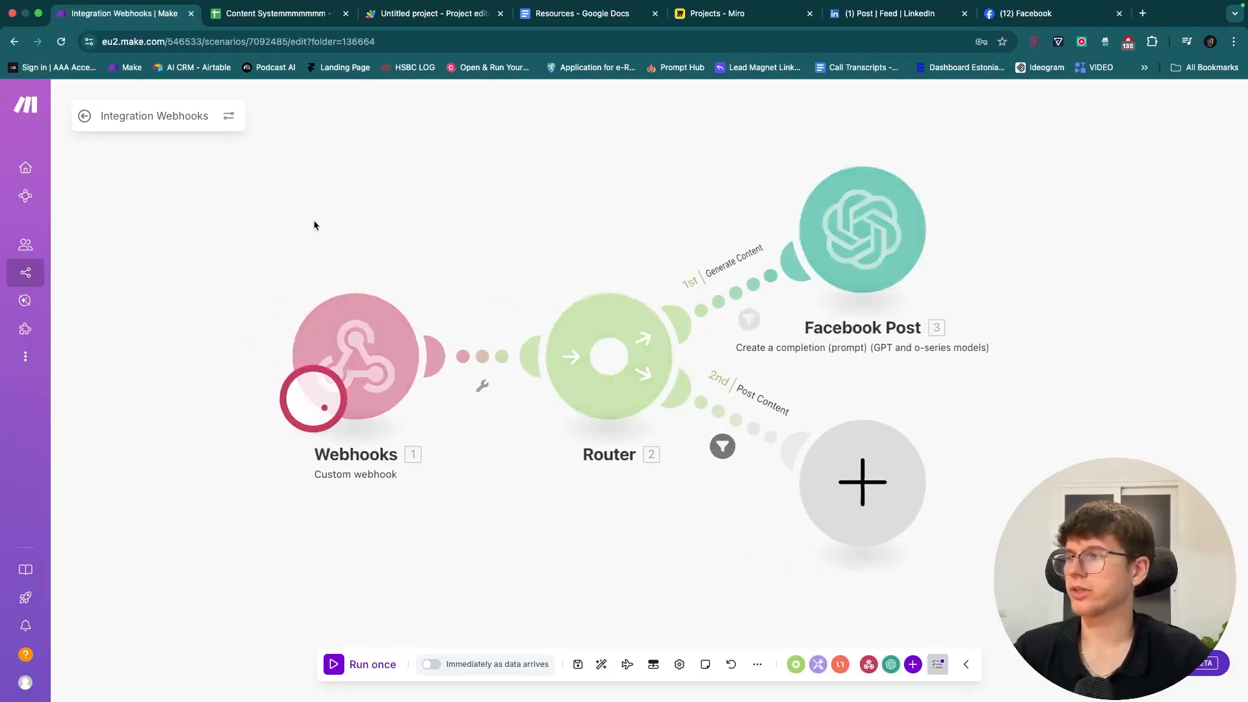
click(276, 13)
click(426, 299)
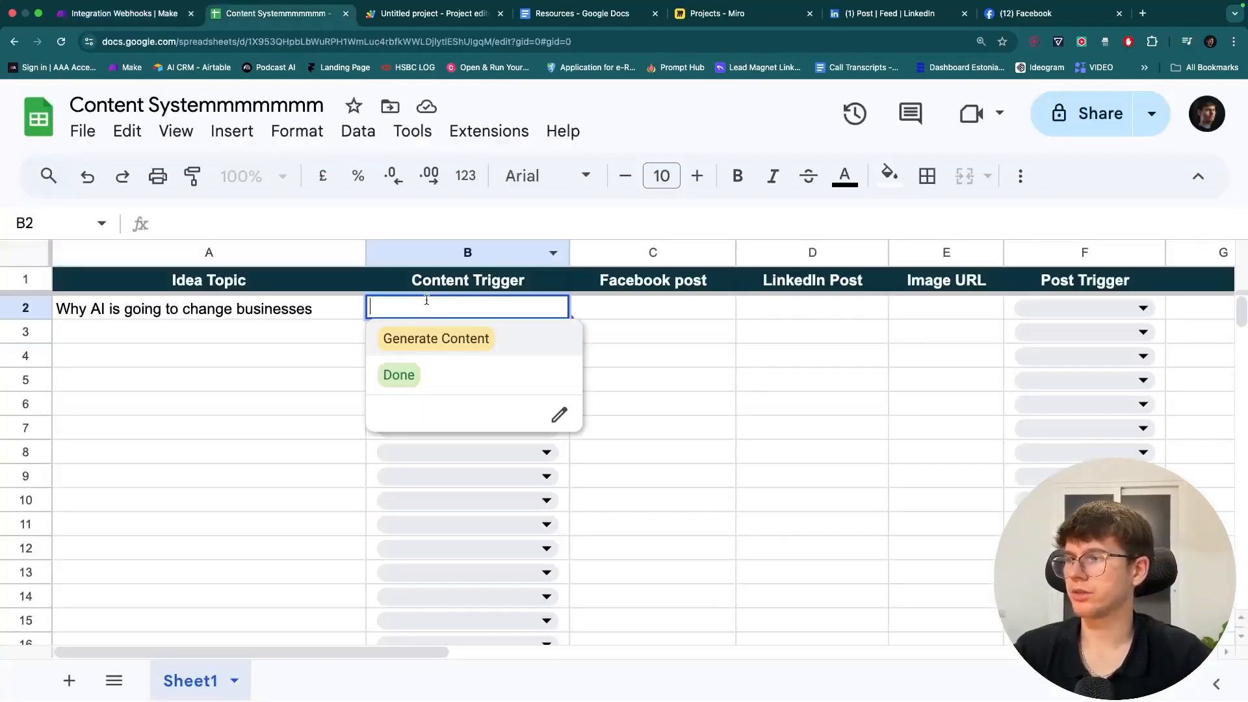
click(434, 338)
click(304, 388)
click(180, 13)
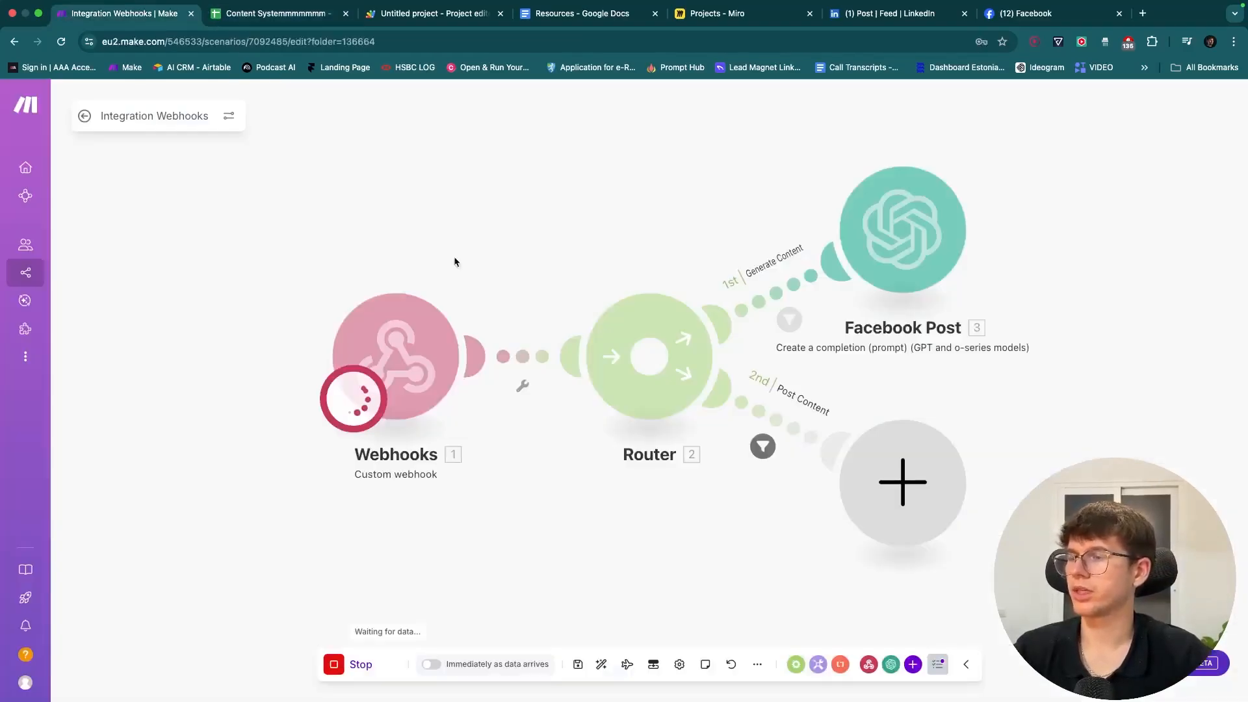
drag(812, 206, 579, 202)
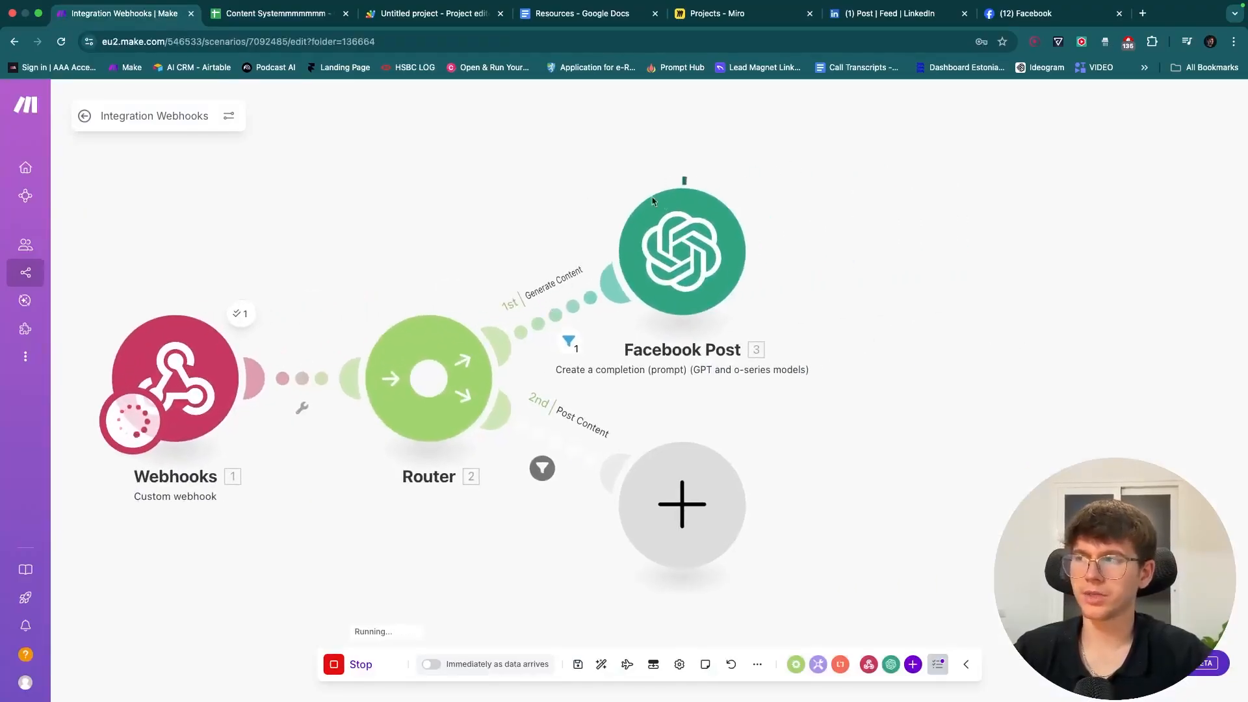
- Recommit Generate Content in B2 and review the successful Webhooks and Facebook Post results
click(273, 13)
double_click(459, 310)
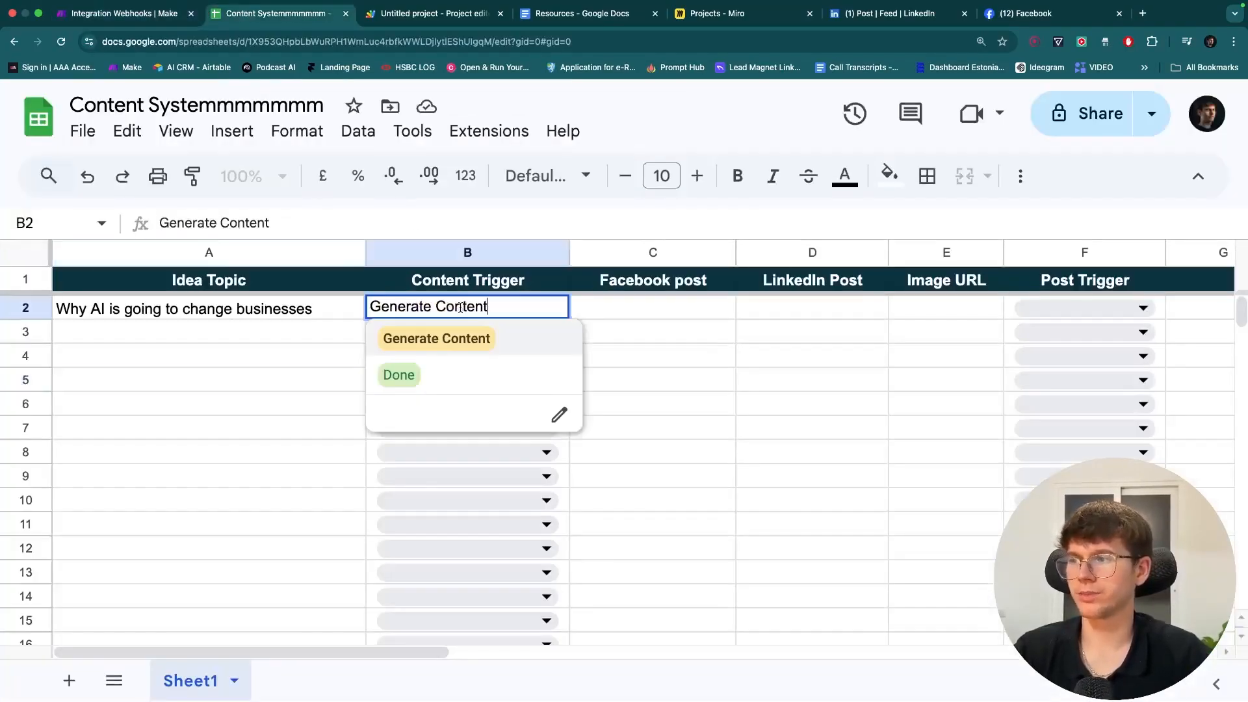
click(284, 362)
click(124, 14)
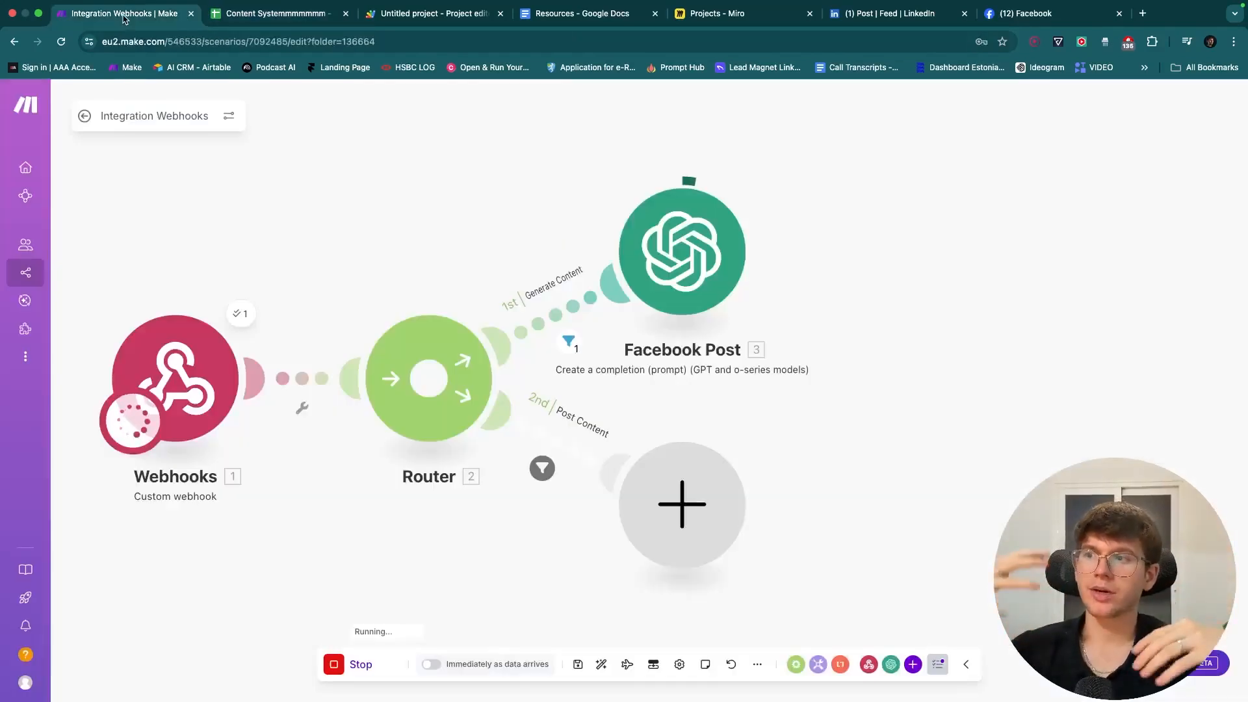
drag(618, 150, 653, 140)
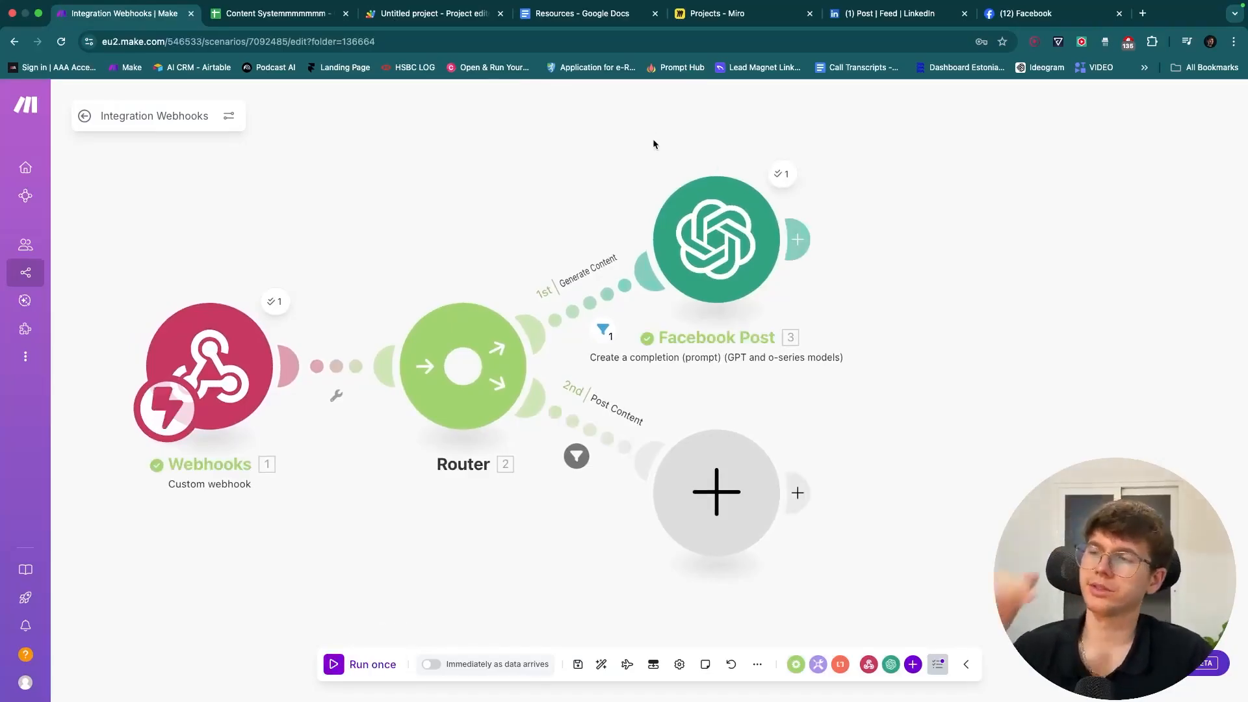
scroll(653, 139, down, 3)
drag(652, 139, 584, 180)
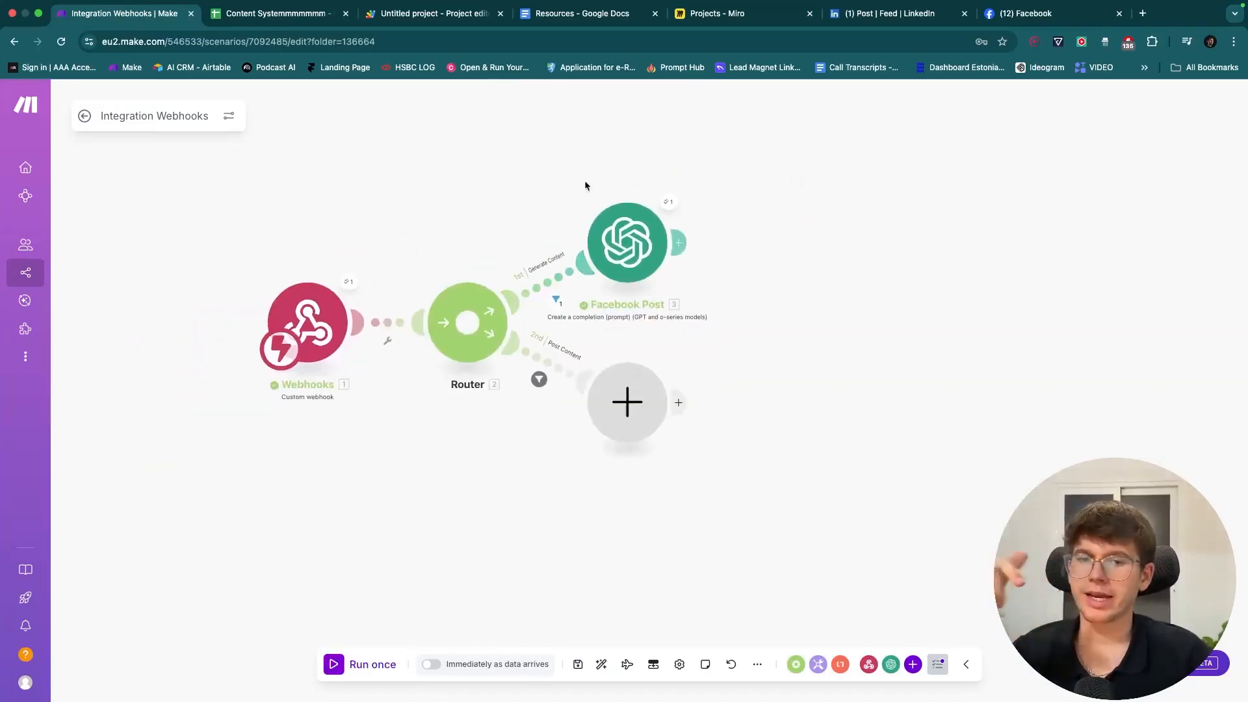
scroll(585, 185, up, 2)
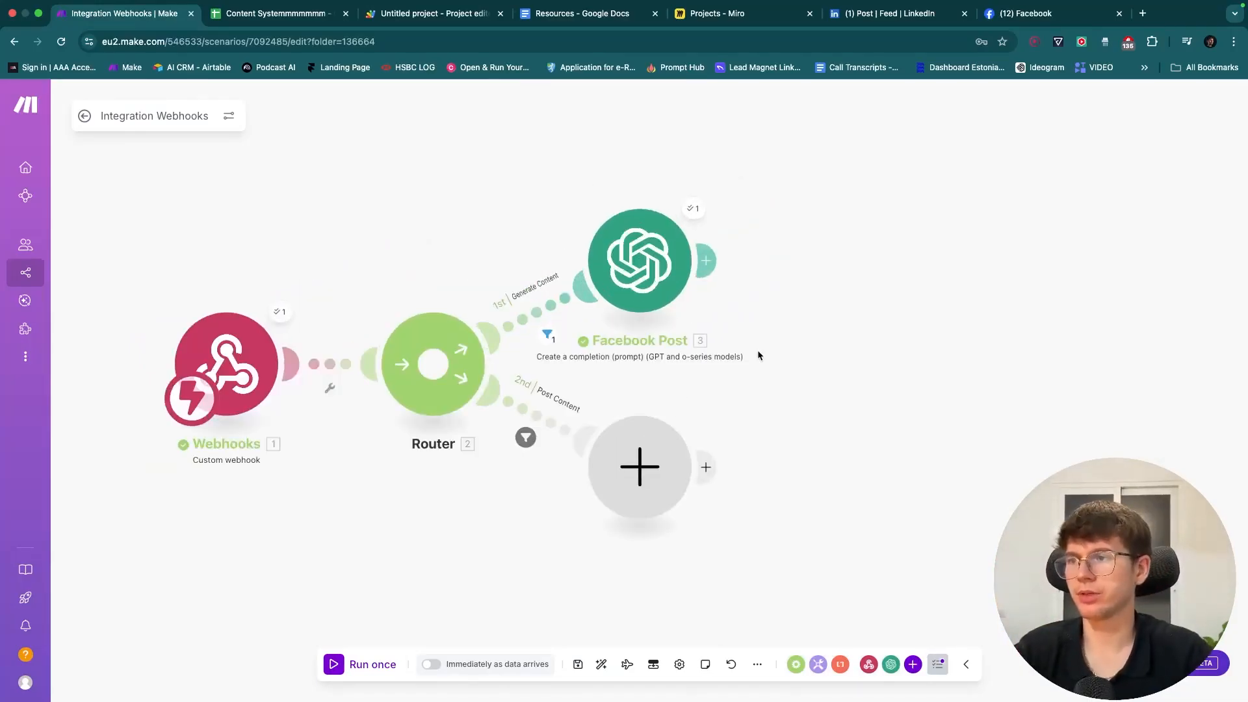
- Duplicate the Facebook Post module after the original and clear the new link's filter
drag(773, 362, 522, 167)
key(super+c)
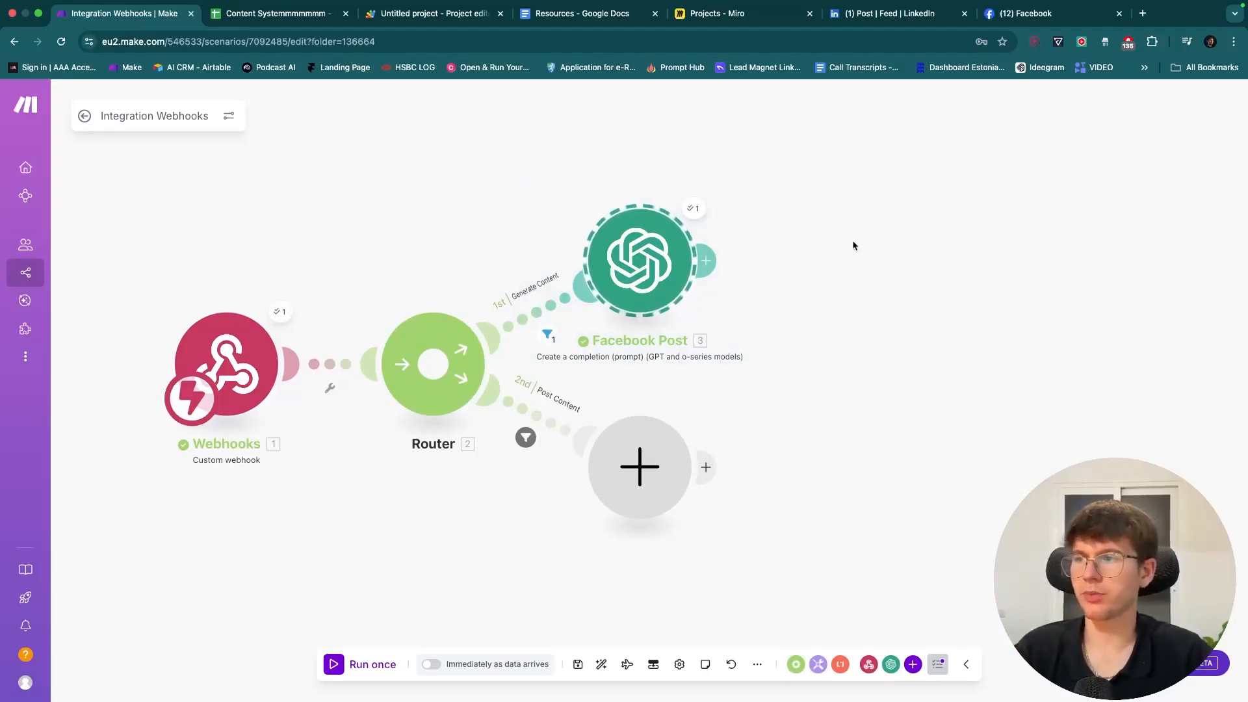
key(super+v)
mouse_move(851, 240)
mouse_down()
mouse_move(840, 264)
mouse_move(855, 265)
mouse_up()
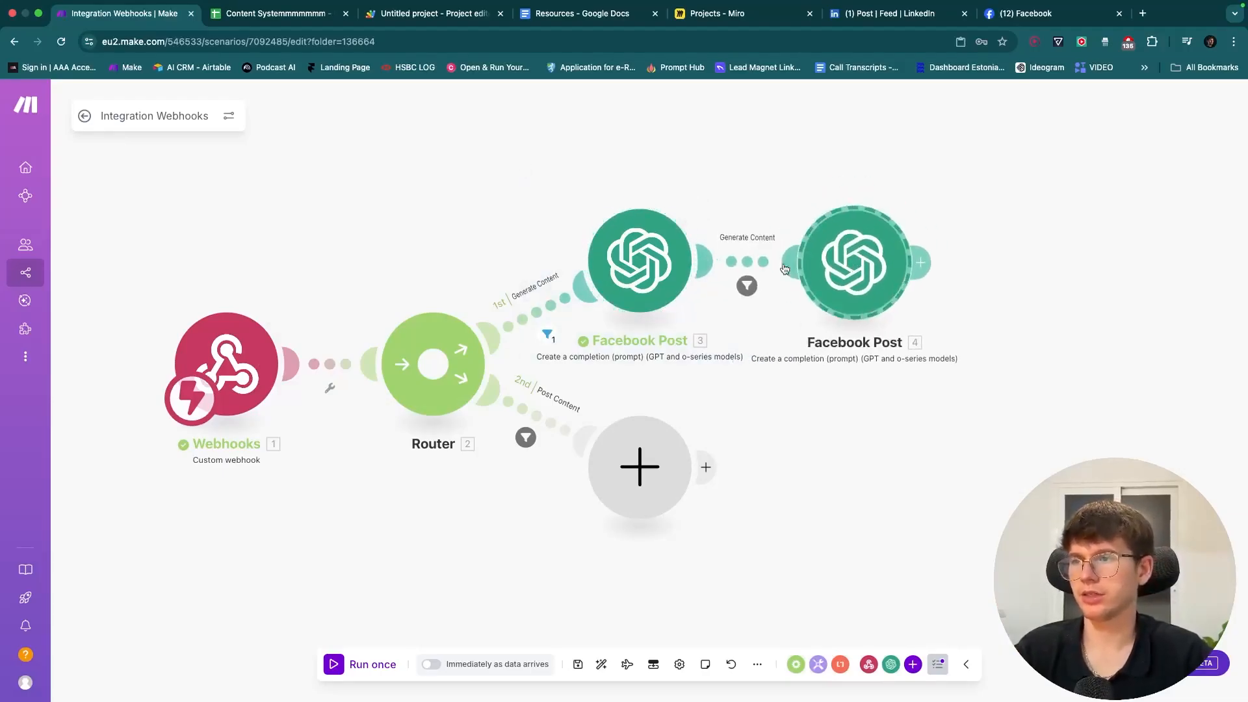
click(747, 285)
click(1058, 215)
click(1059, 215)
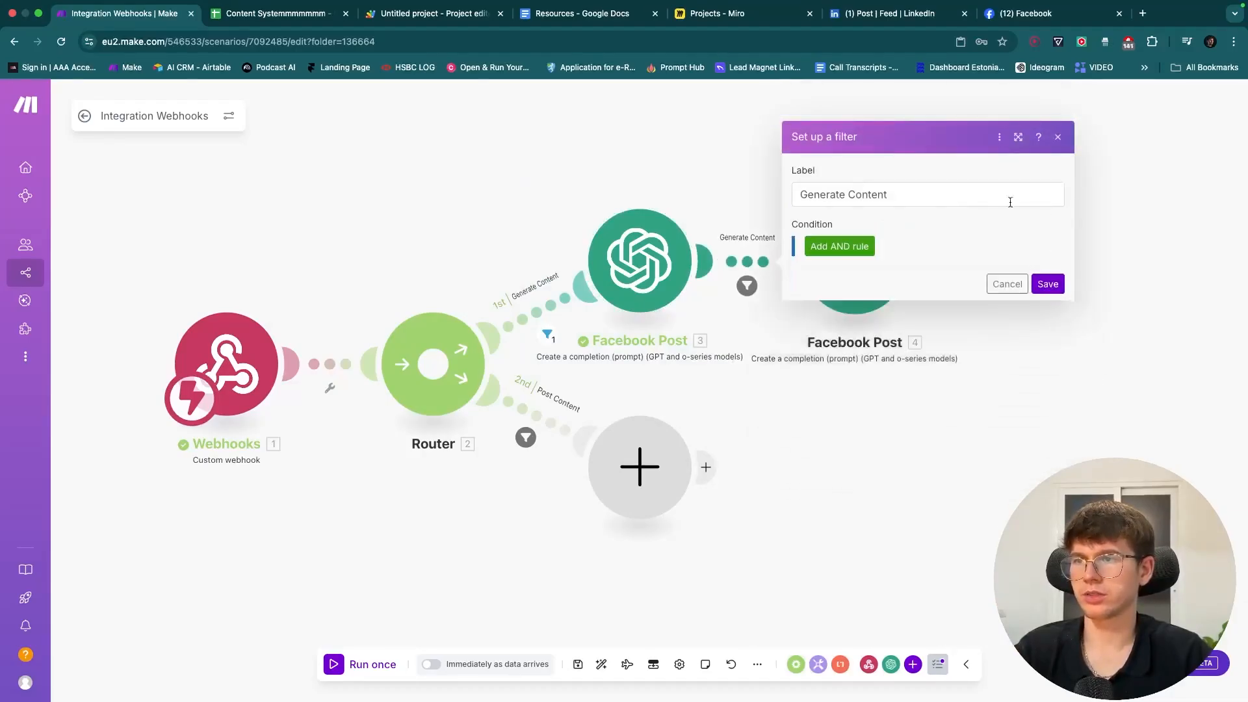
triple_click(946, 201)
key(BackSpace)
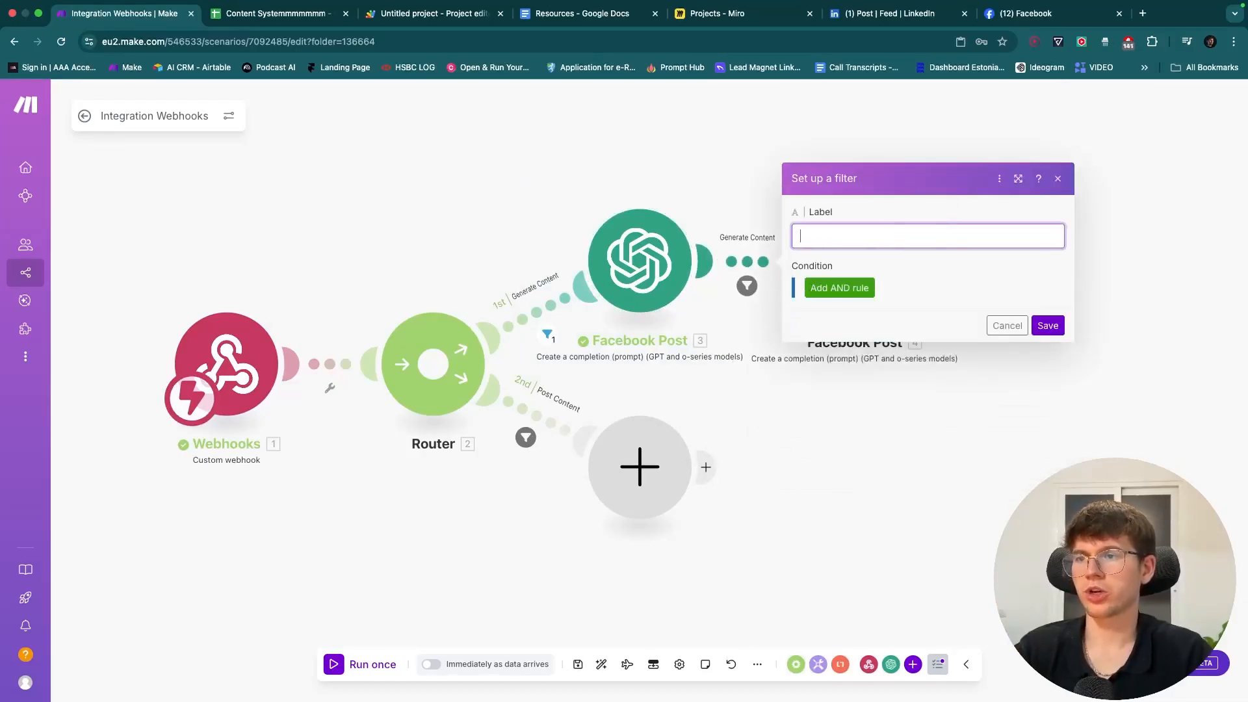
click(1056, 331)
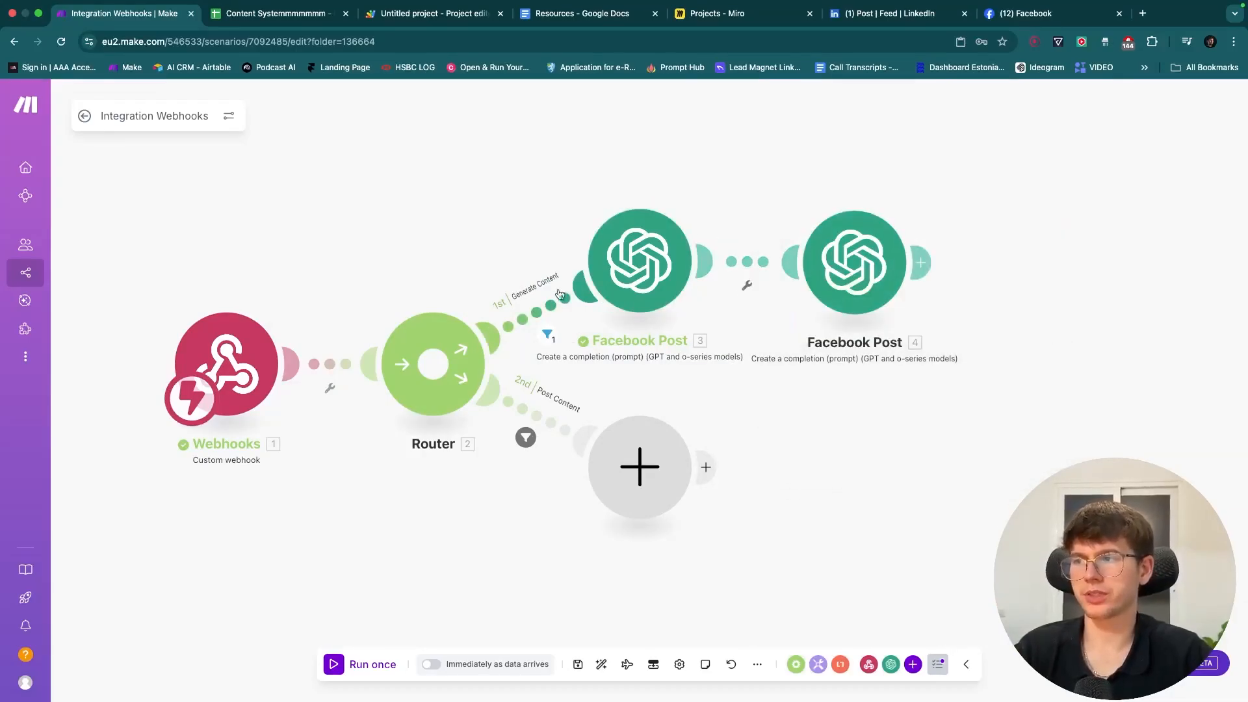
- Delete the accidental extra copy, keeping module 4, and bring up its OpenAI settings
drag(786, 190, 596, 195)
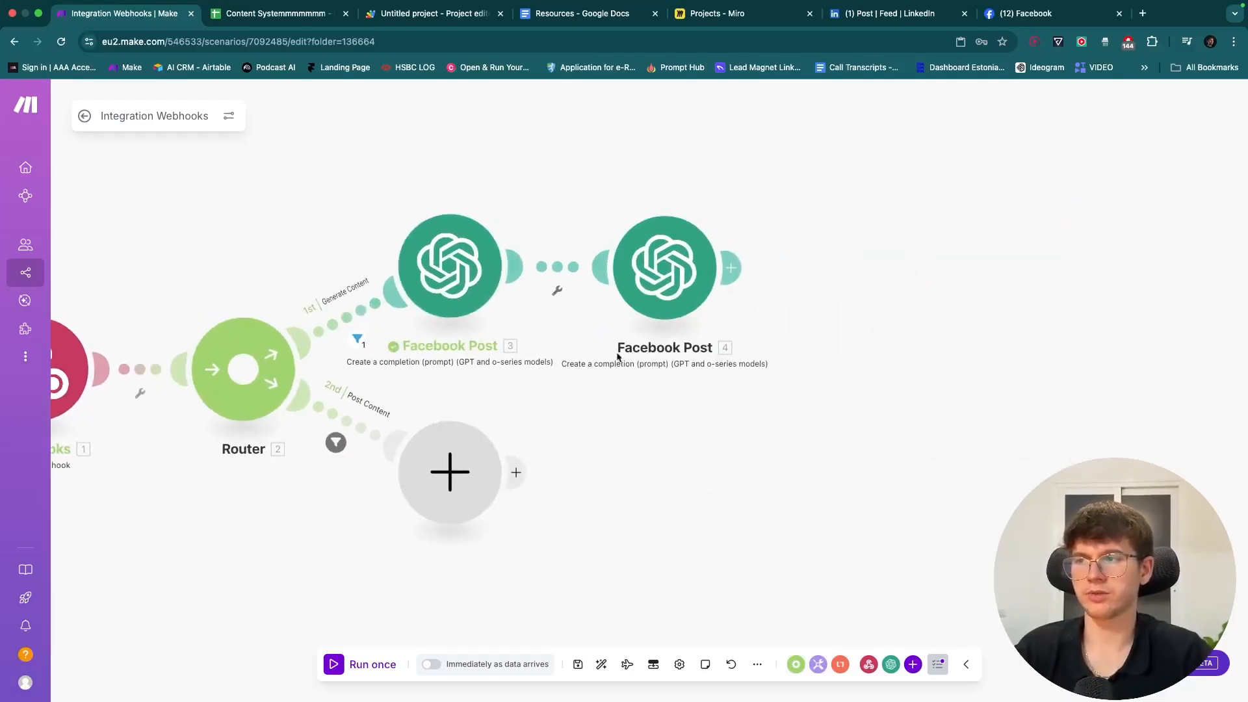
drag(786, 361, 613, 214)
key(super+c)
key(super+v)
drag(842, 278, 899, 273)
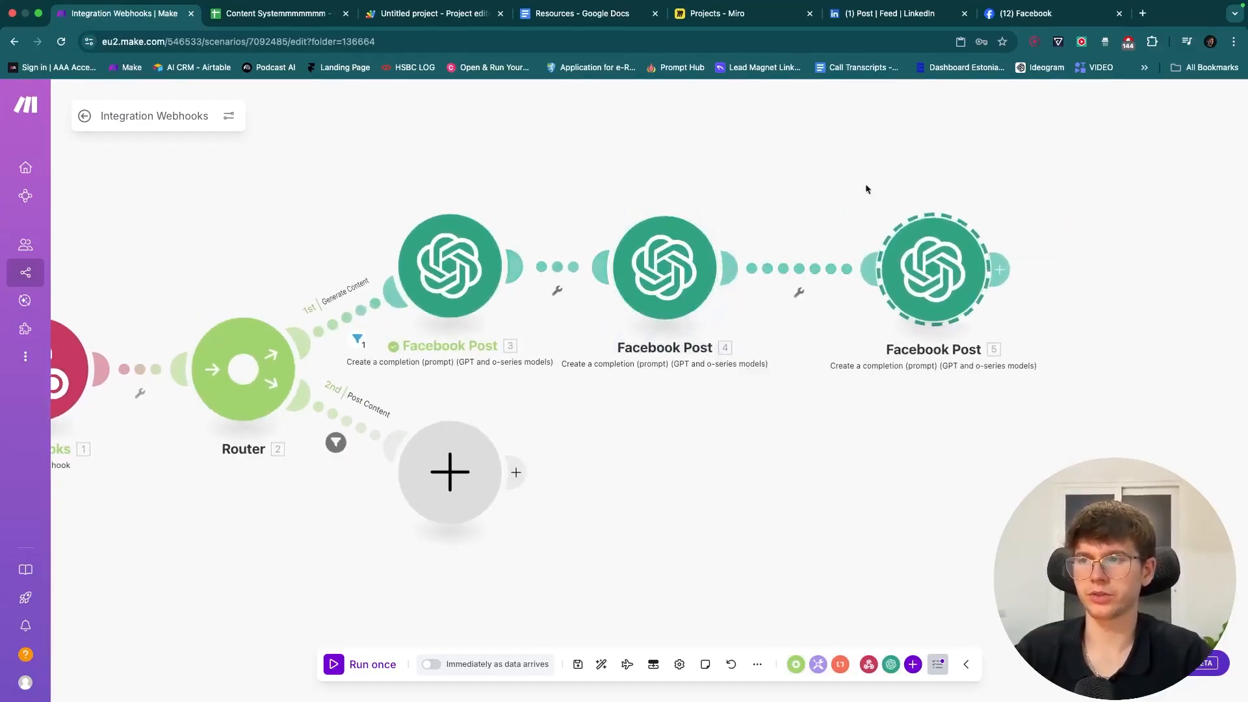
drag(865, 187, 1076, 375)
key(Delete)
click(670, 268)
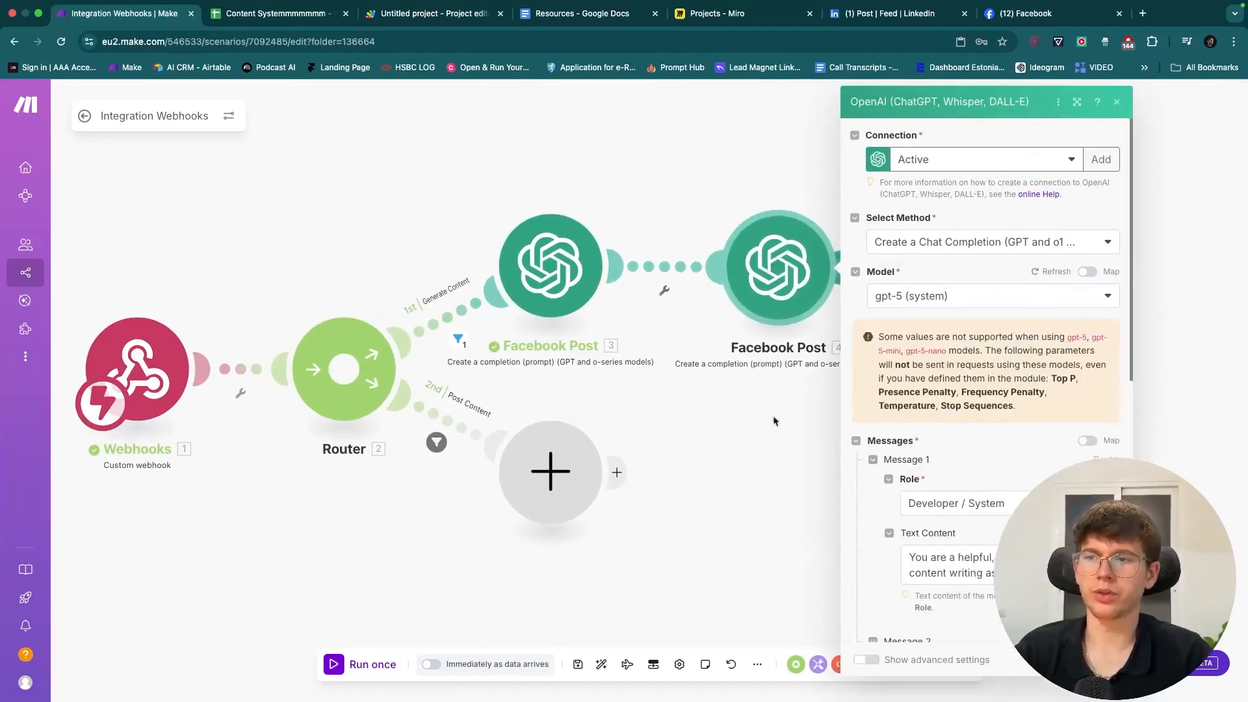
- Replace 'facebook' with 'LinkedIn' in all three places of module 4's prompt
scroll(845, 455, down, 4)
double_click(893, 406)
text(LinkedIn)
scroll(786, 488, down, 3)
scroll(787, 487, down, 1)
click(790, 408)
double_click(839, 411)
text(Linkedin)
double_click(834, 474)
text(Linkedin)
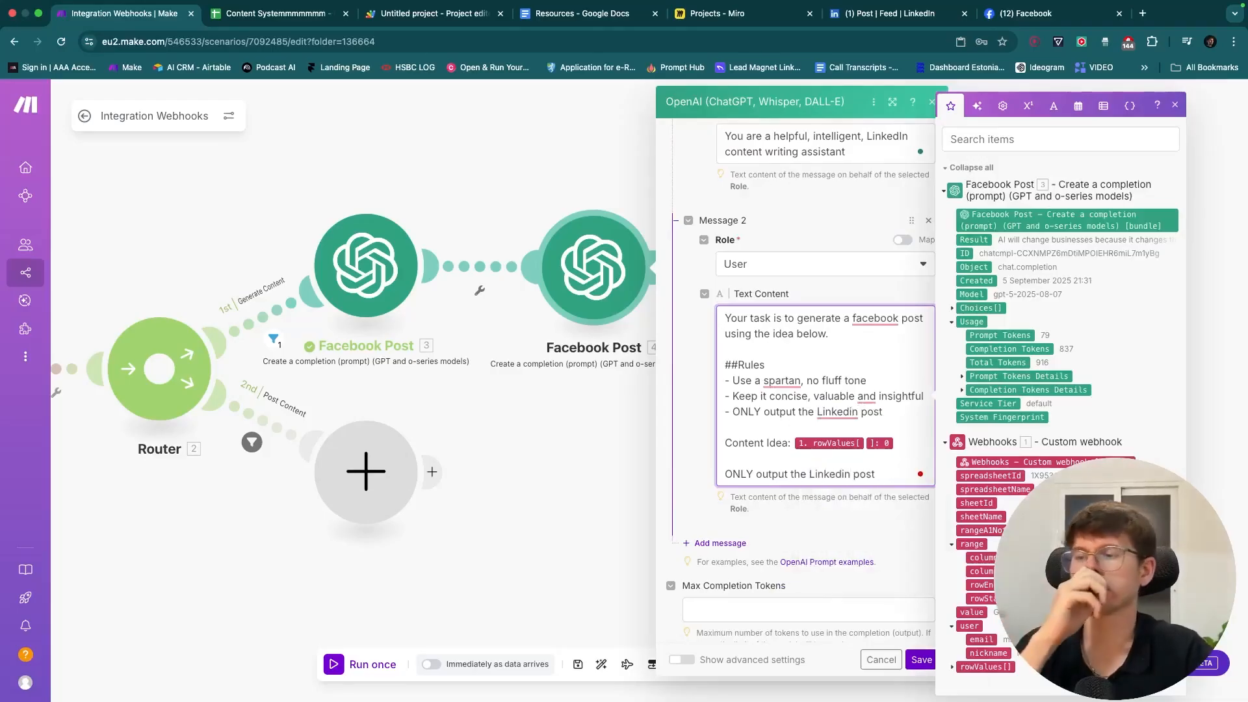
- Add a ###Content Rules section: hook max 40 characters per line, something controversial driving 'read more'
click(898, 417)
key(Return)
key(Return)
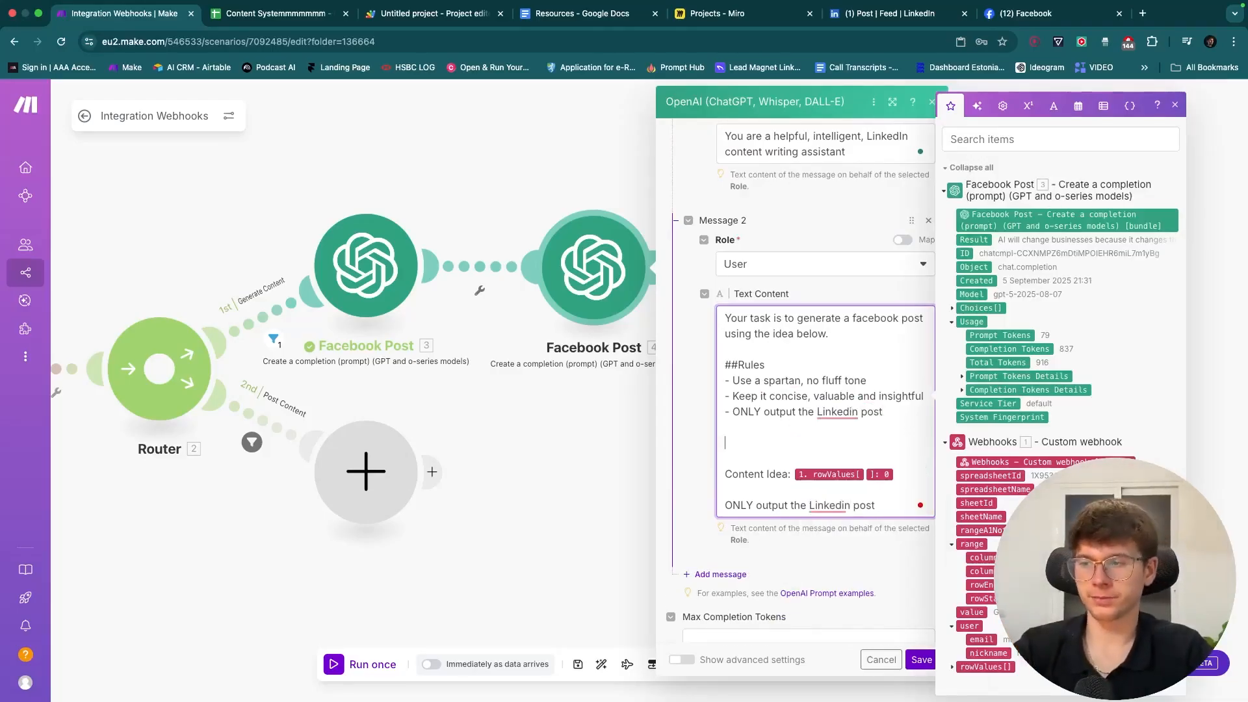
text(###Content Rules)
key(Return)
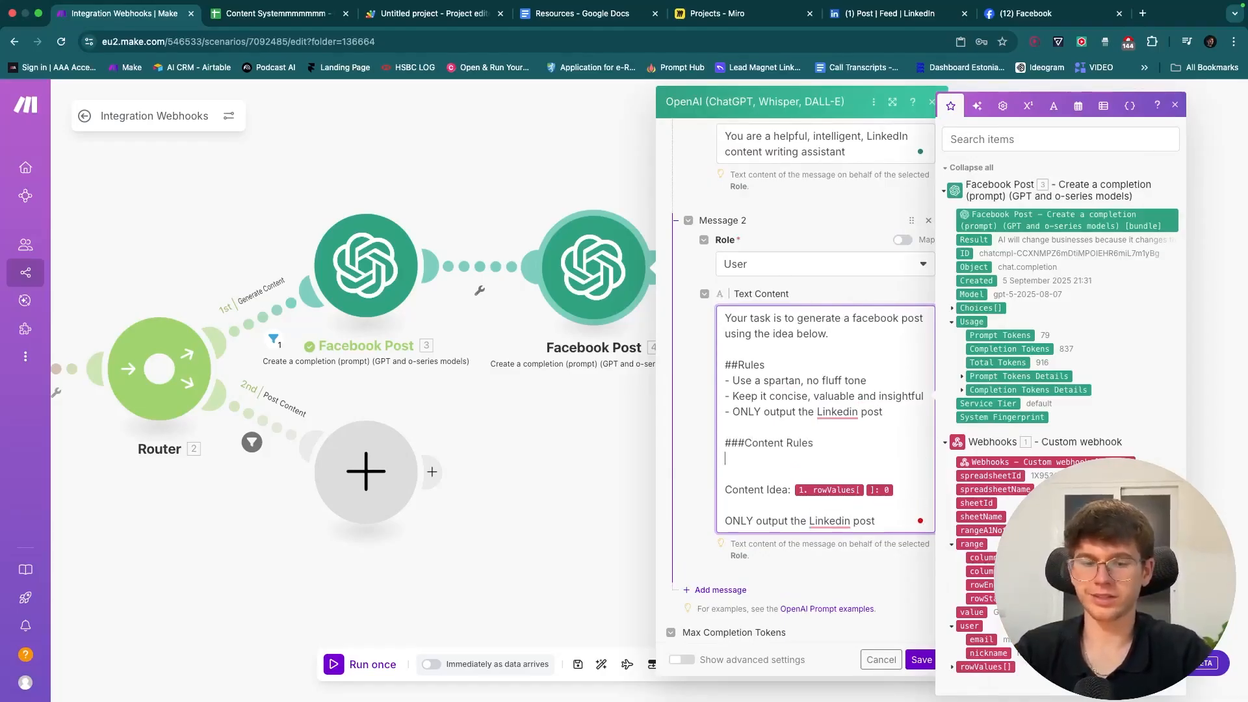
text(- Make )
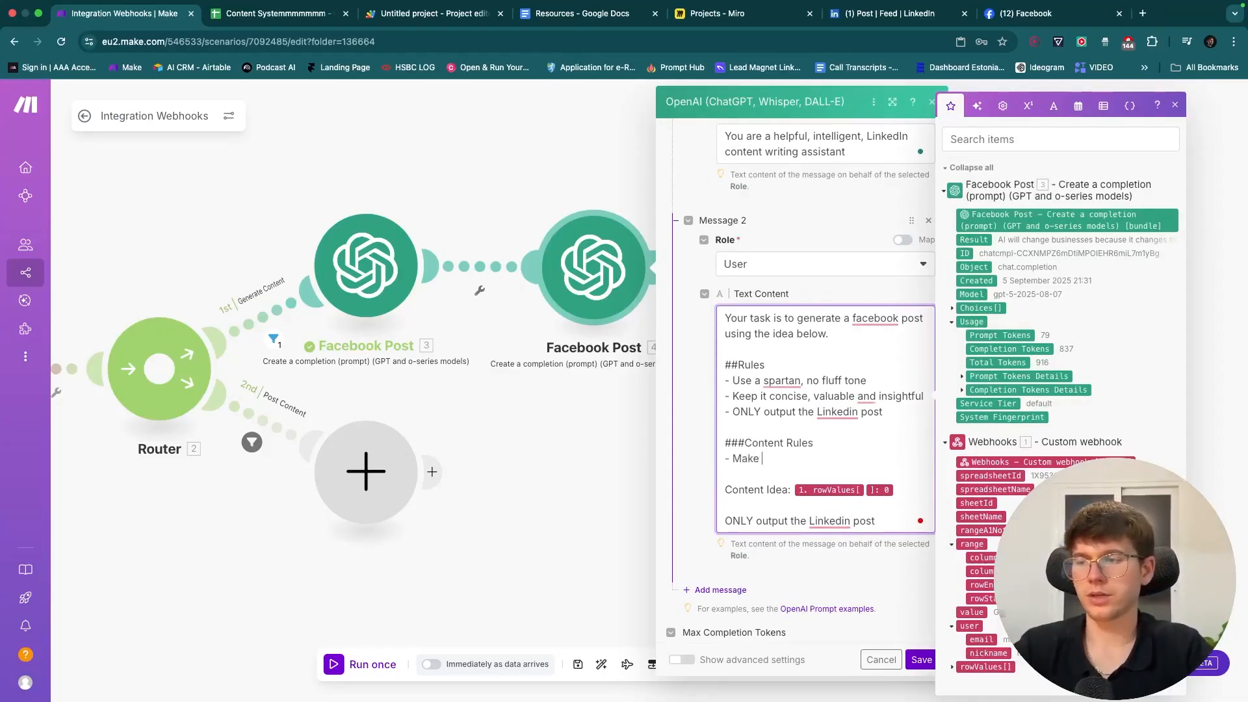
text(your hook max)
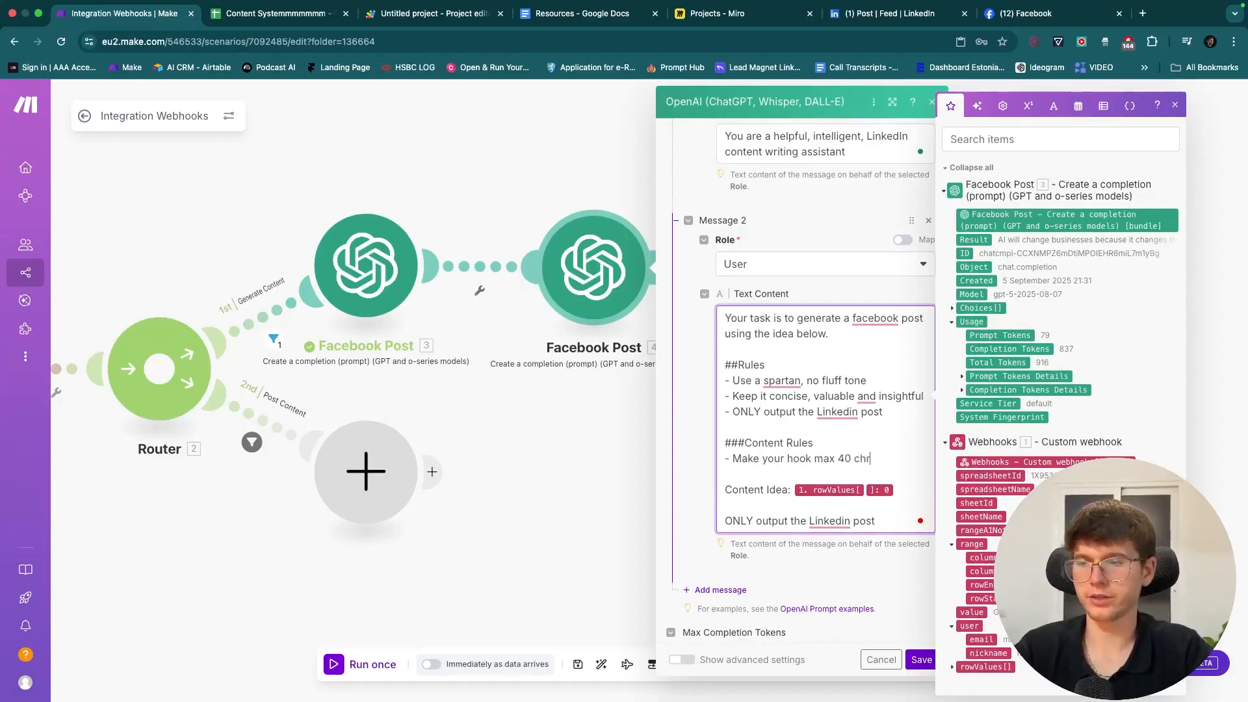
text( 40 characters per )
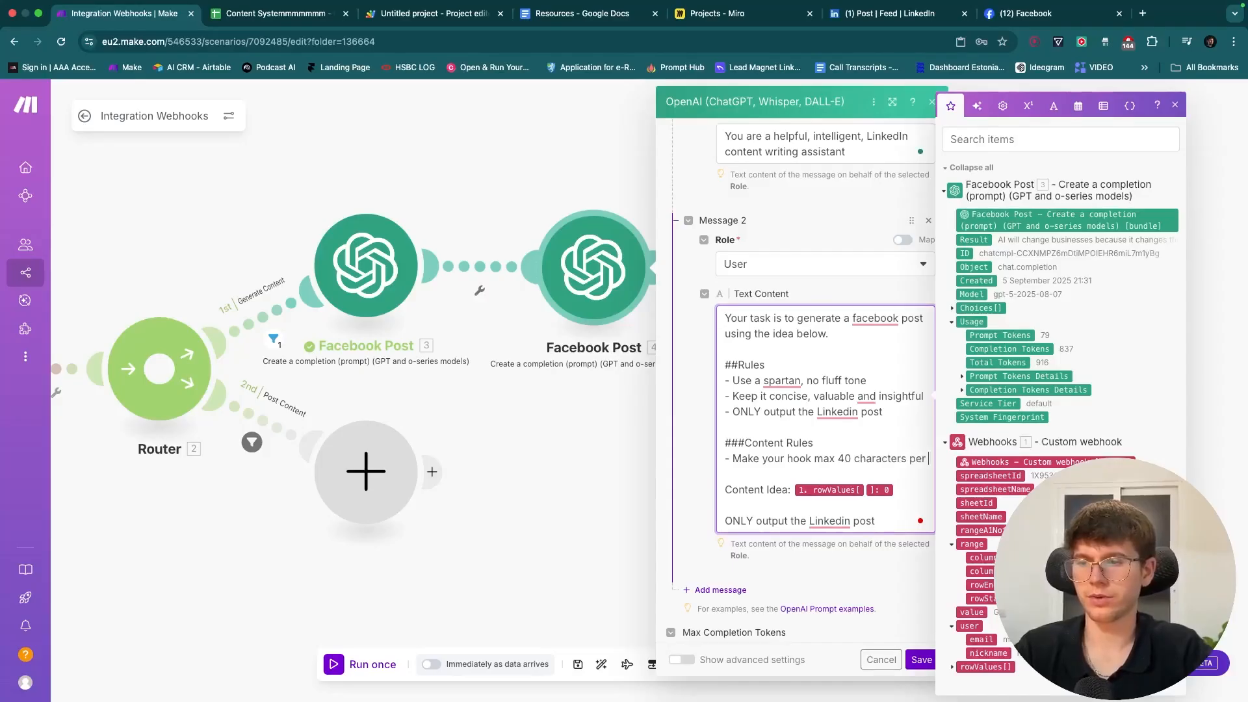
text(line ()
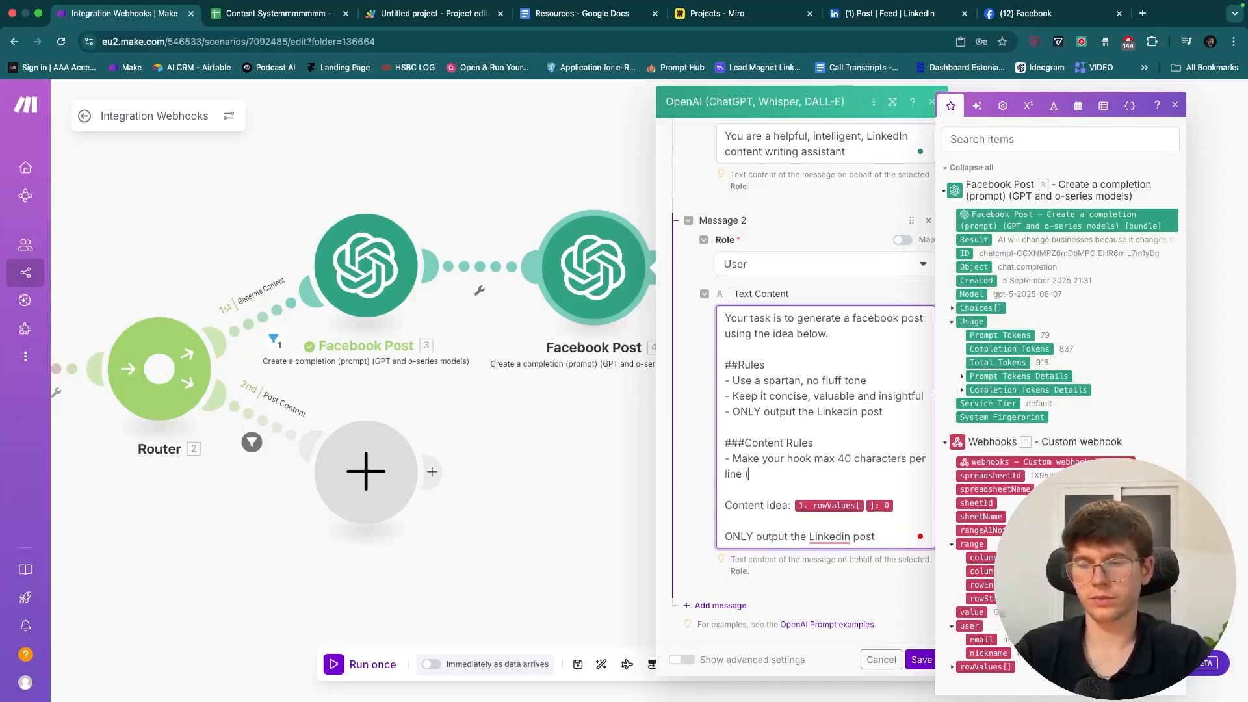
text(use something )
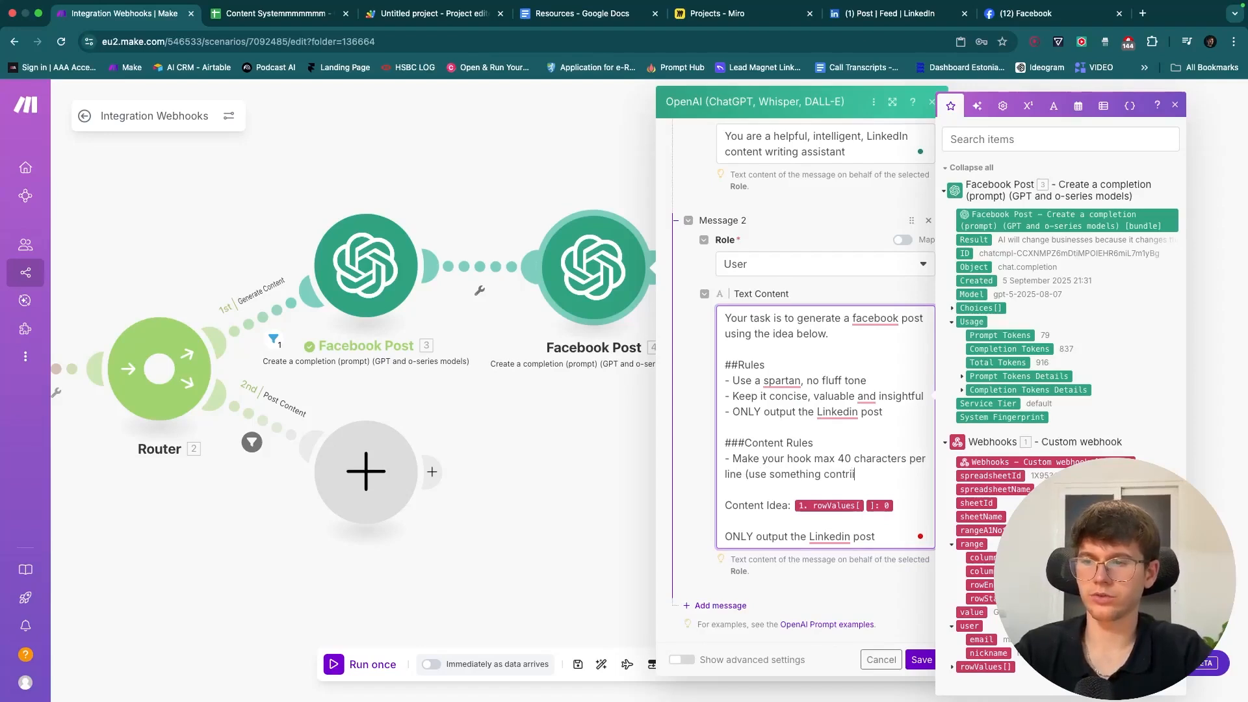
text(contriversial that will drive people to pre)
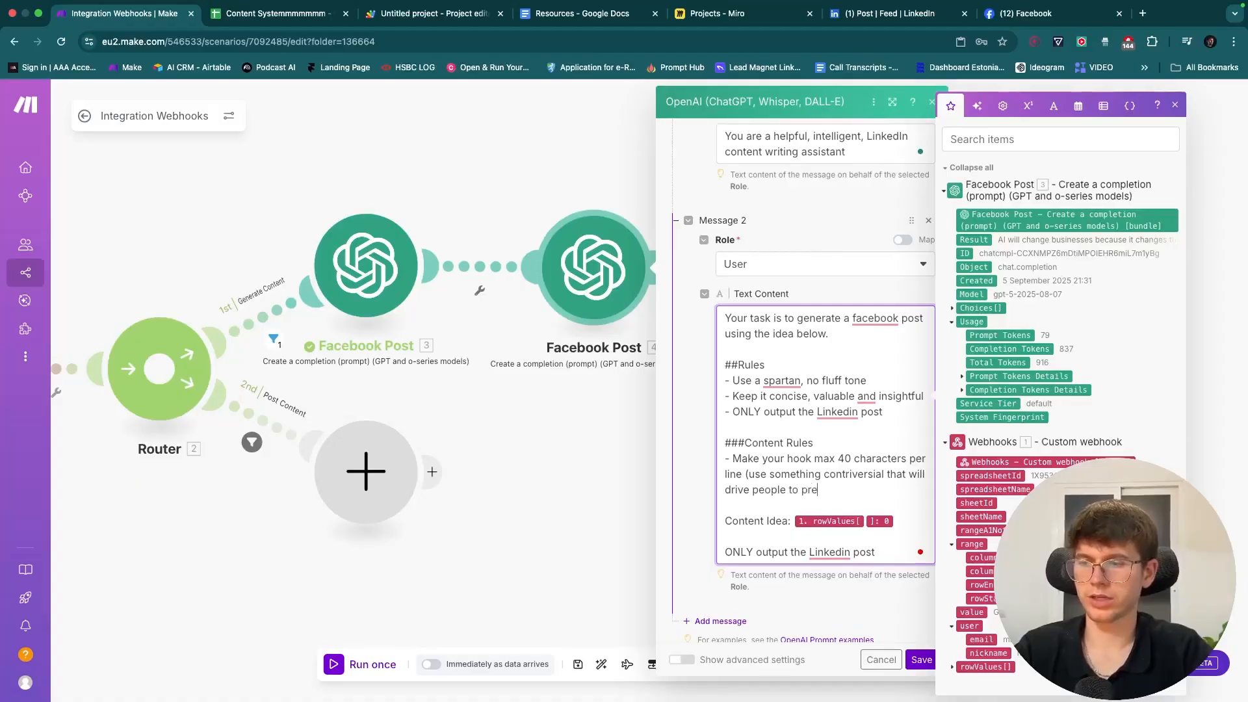
text(ss, read more)
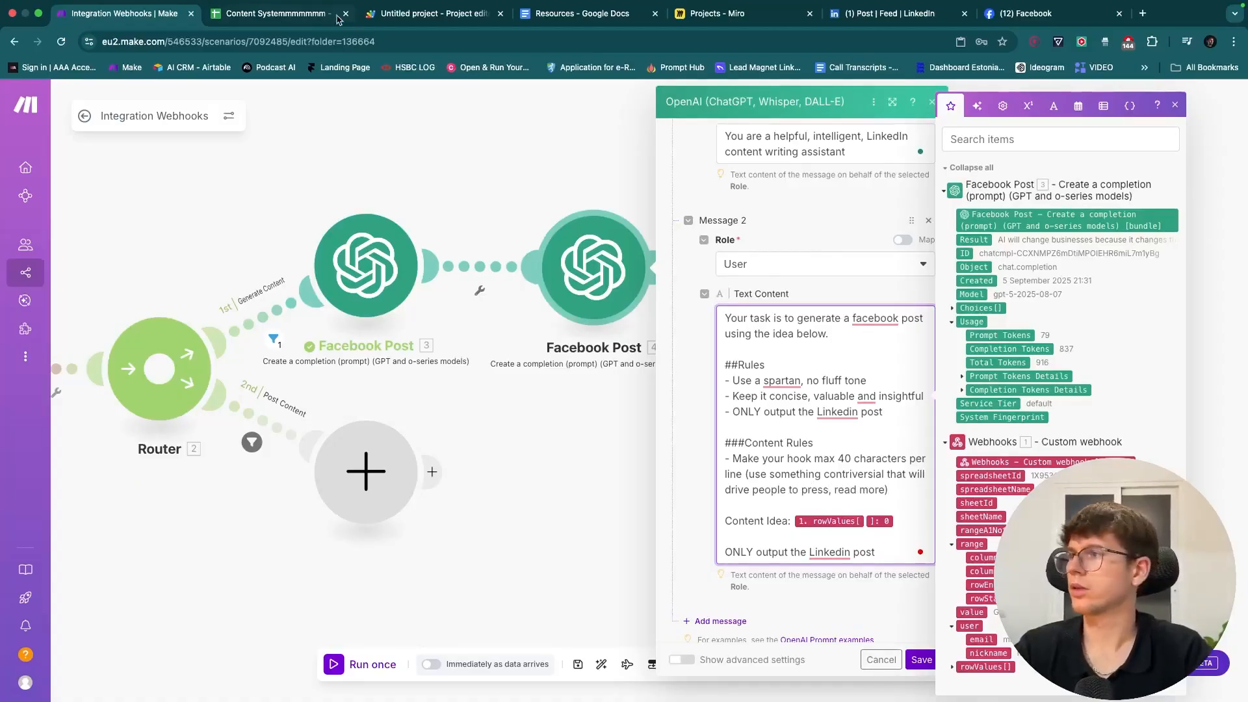
click(250, 20)
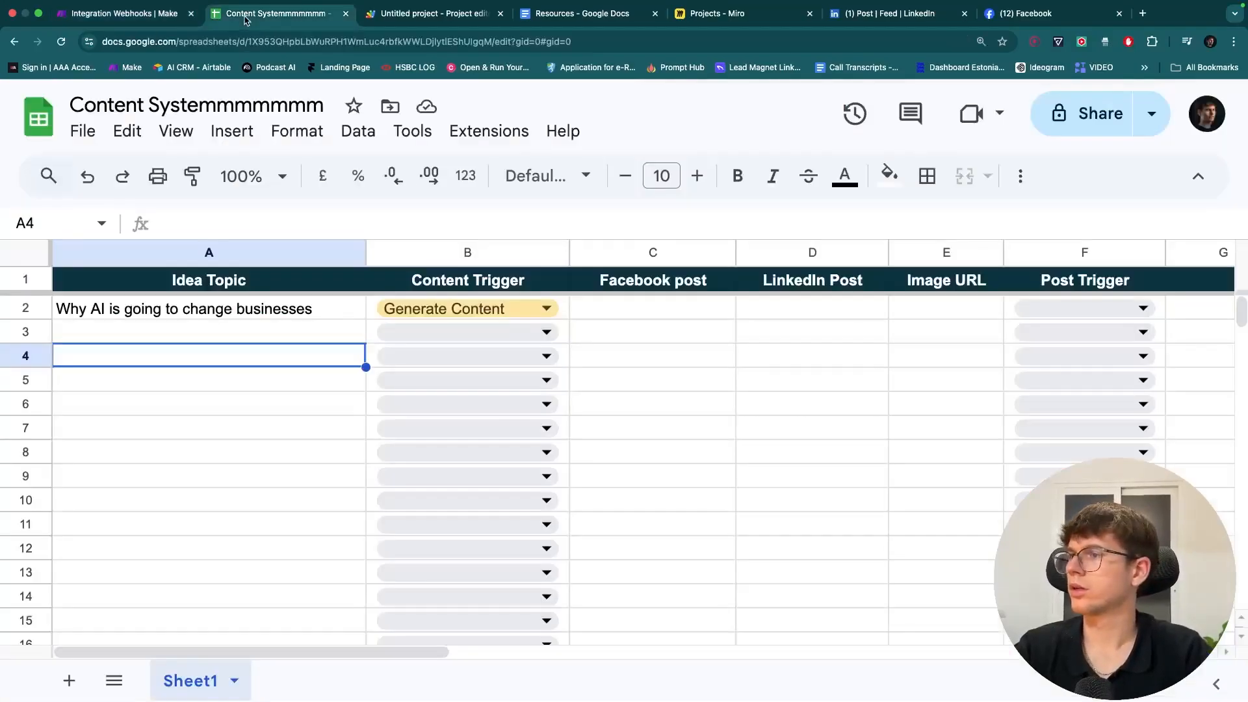
click(118, 17)
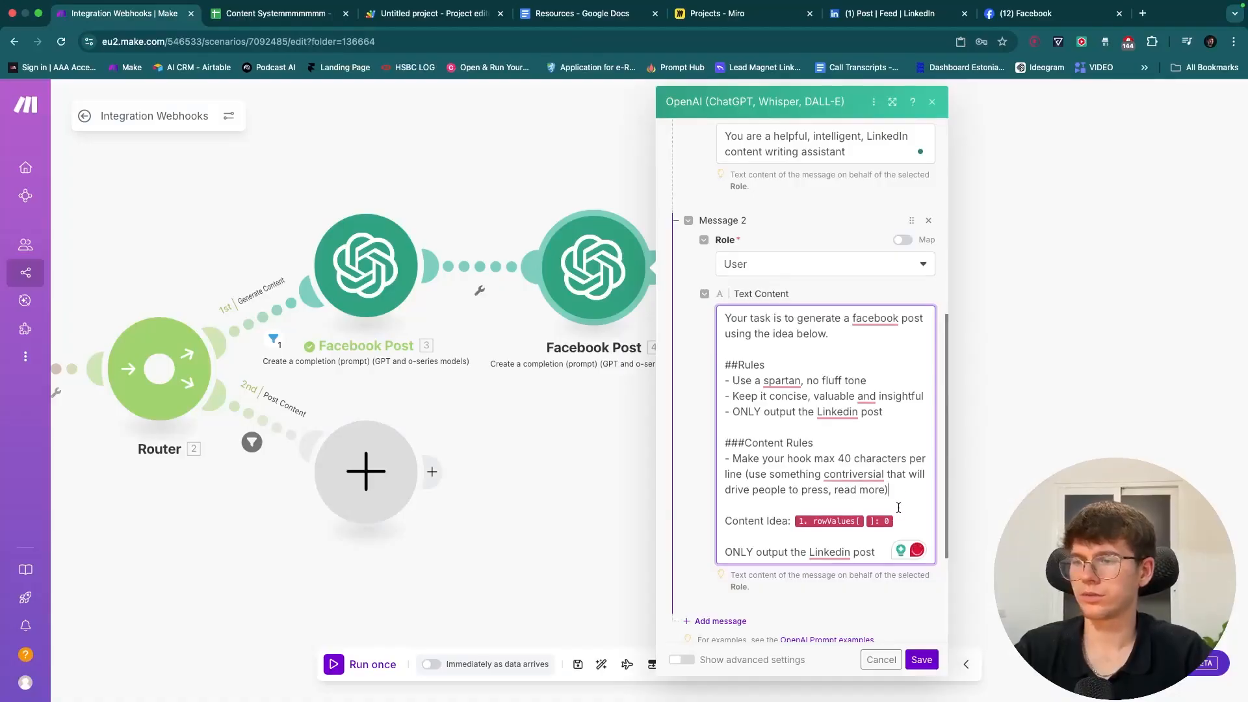
mouse_move(859, 475)
click(856, 513)
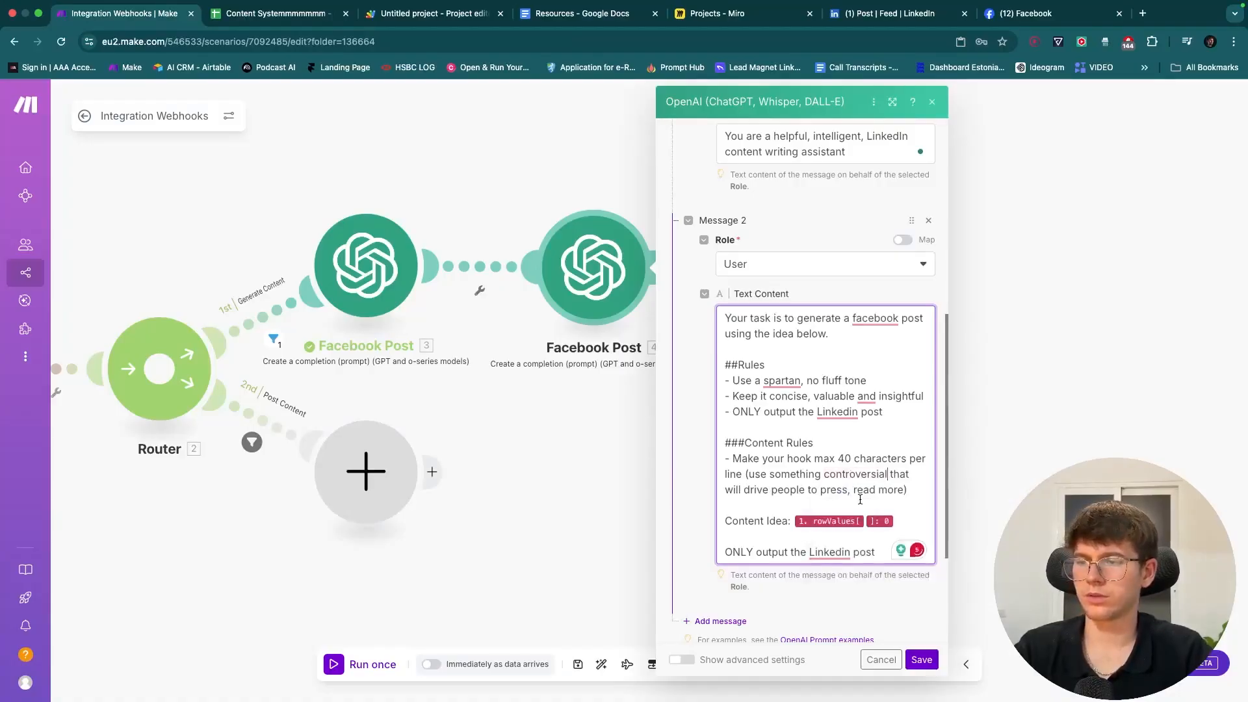
click(908, 491)
- Add rules: concise, valuable sentences; tell a story over time; use the PAS framework
key(Return)
text(- Make each sente)
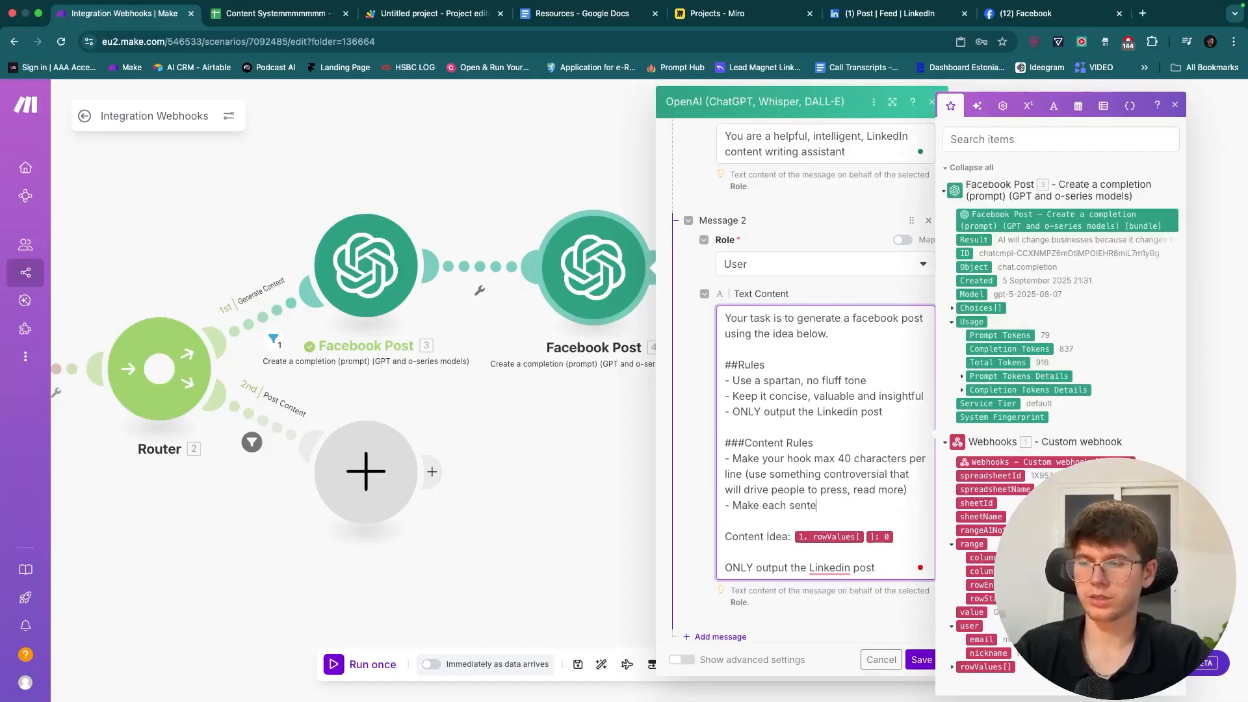
text(nce conci)
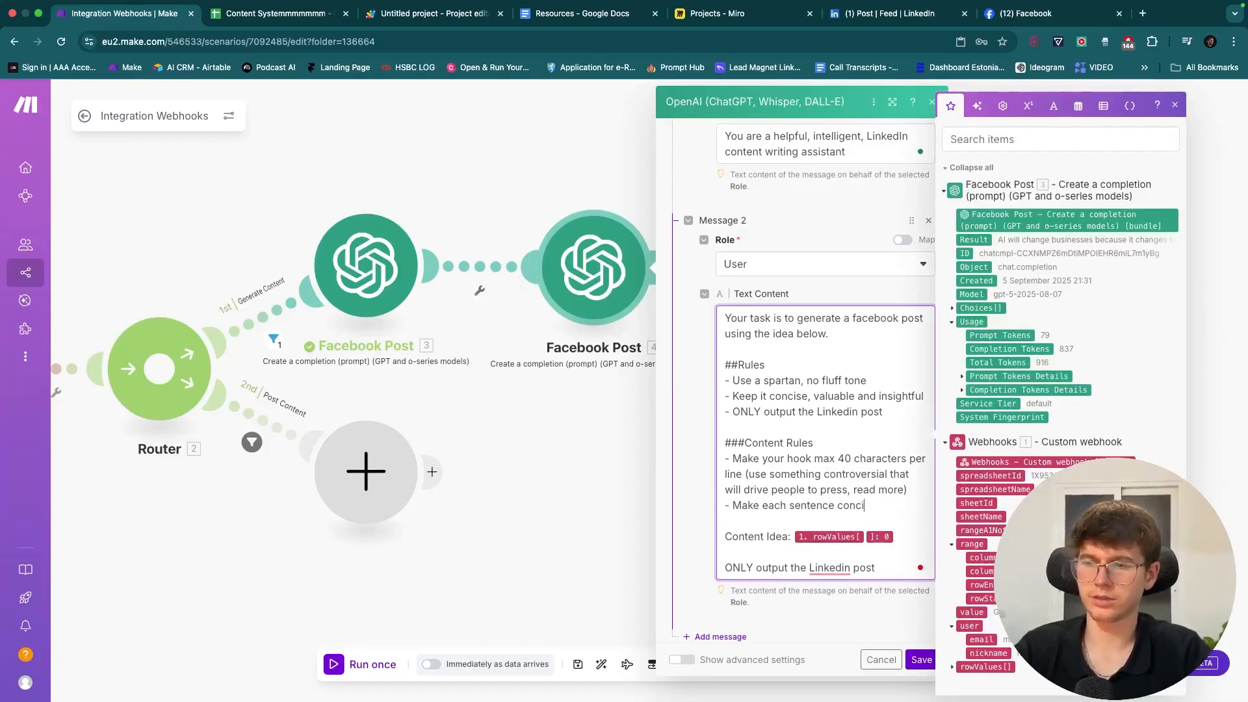
text(se and valueabl)
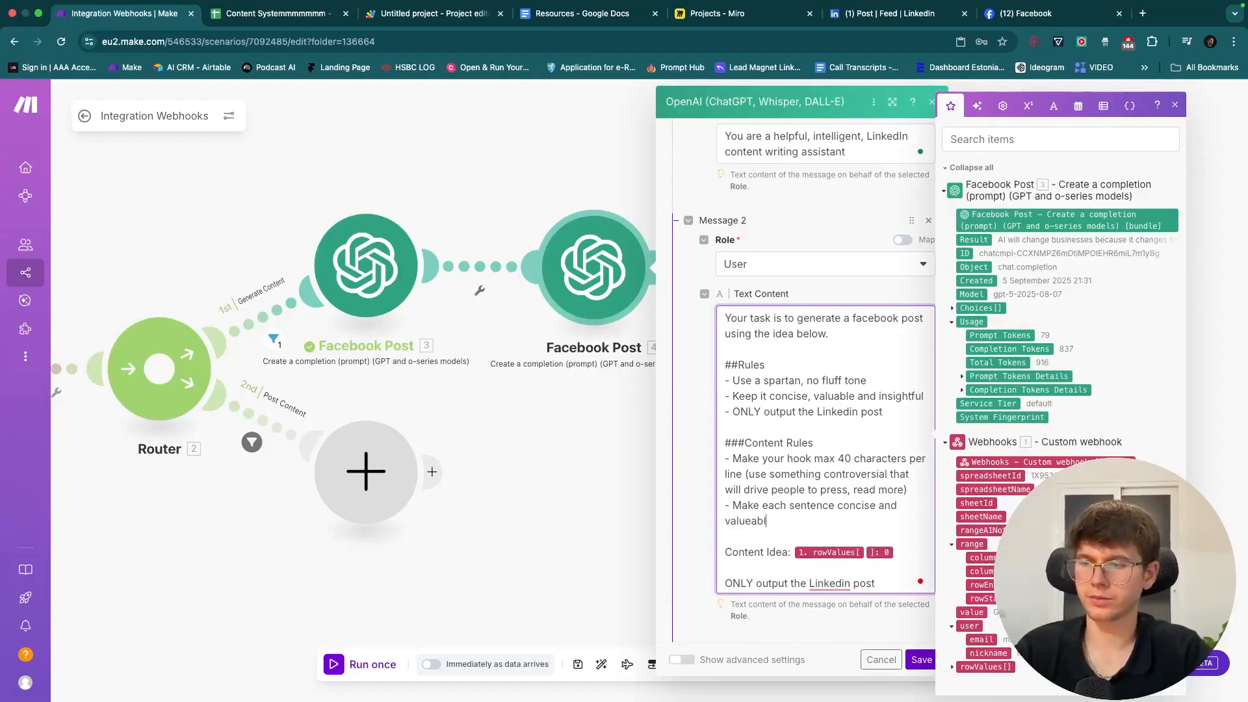
text(e - Make   Content Idea:)
key(BackSpace)
key(BackSpace)
key(BackSpace)
key(BackSpace)
key(BackSpace)
key(Return)
text(- Make each)
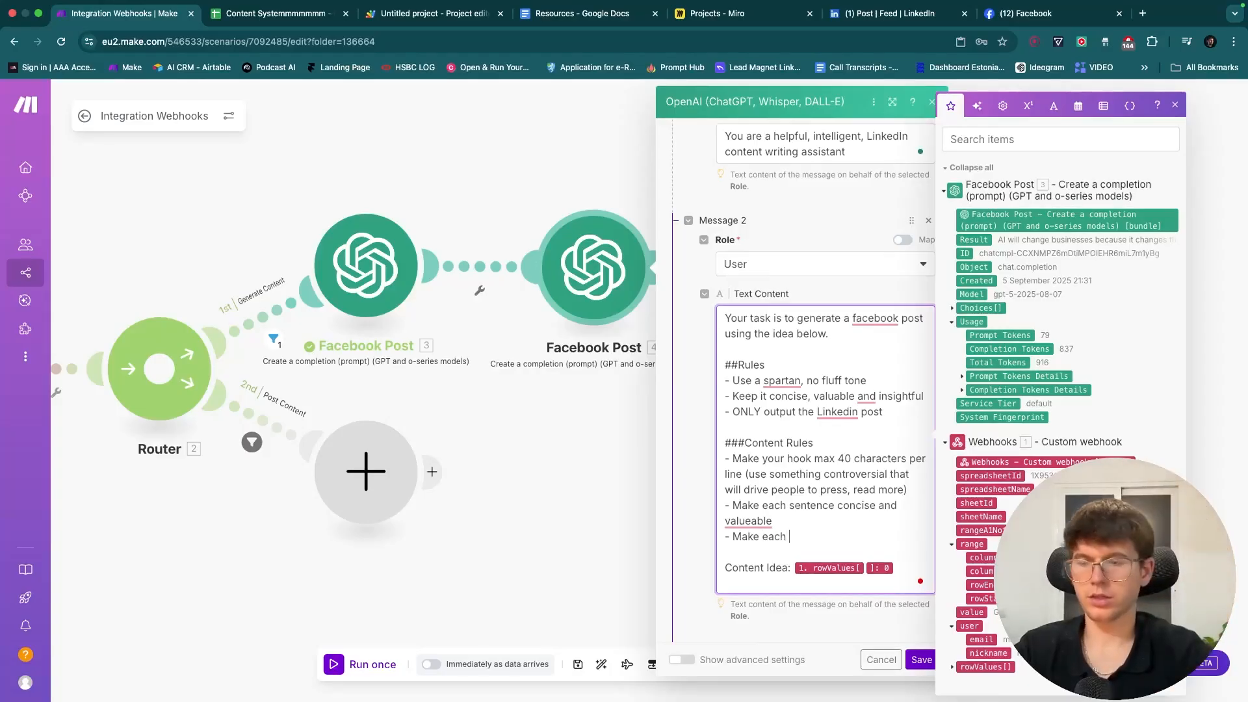
text(te)
text(e post tell a sto)
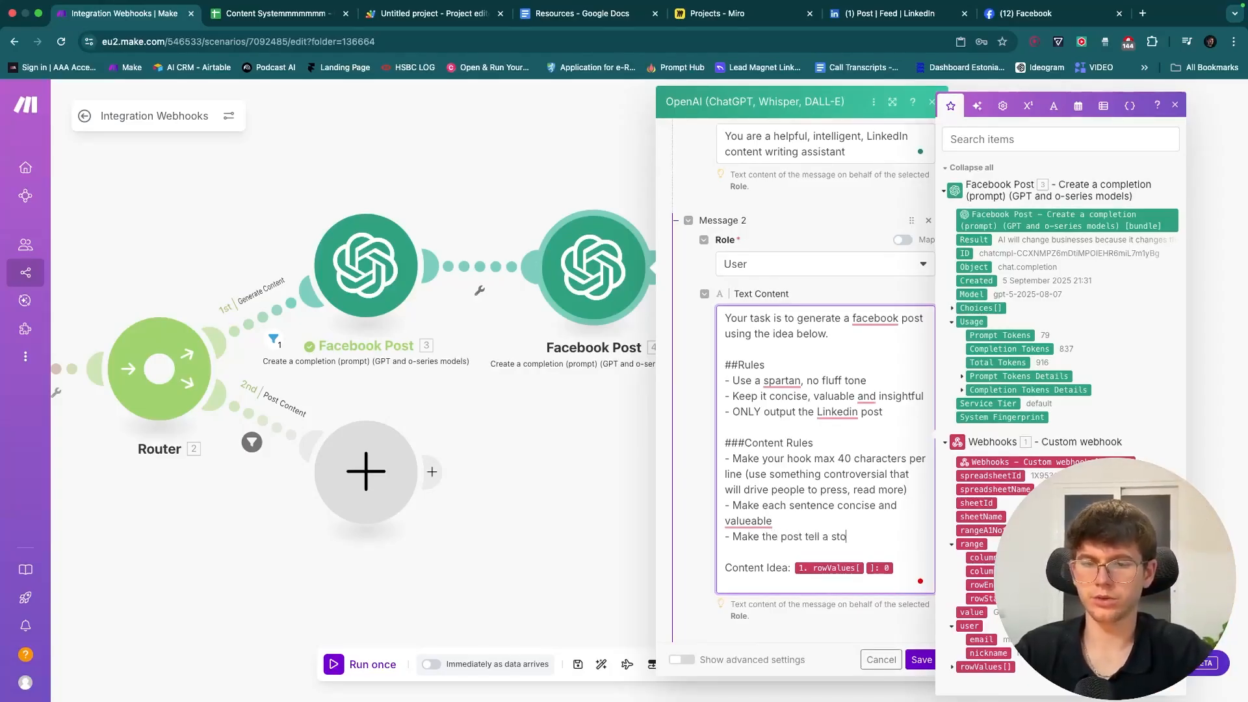
text(ry over time)
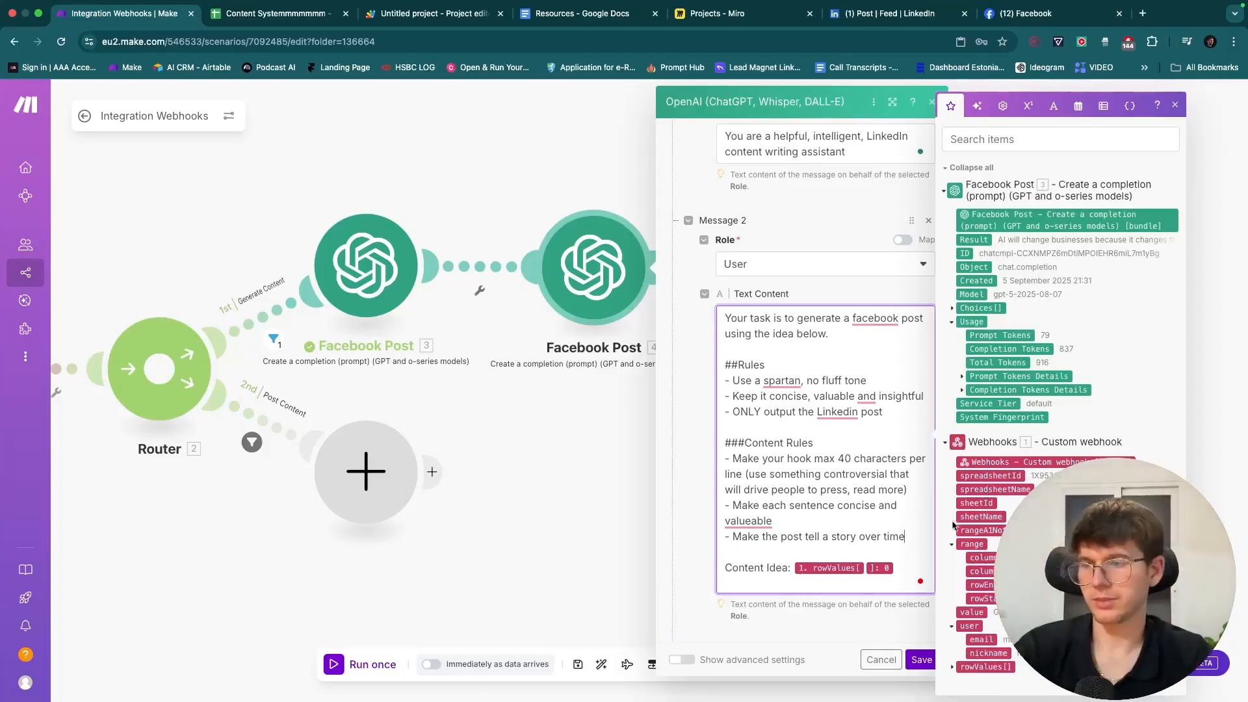
key(Return)
text(- uS)
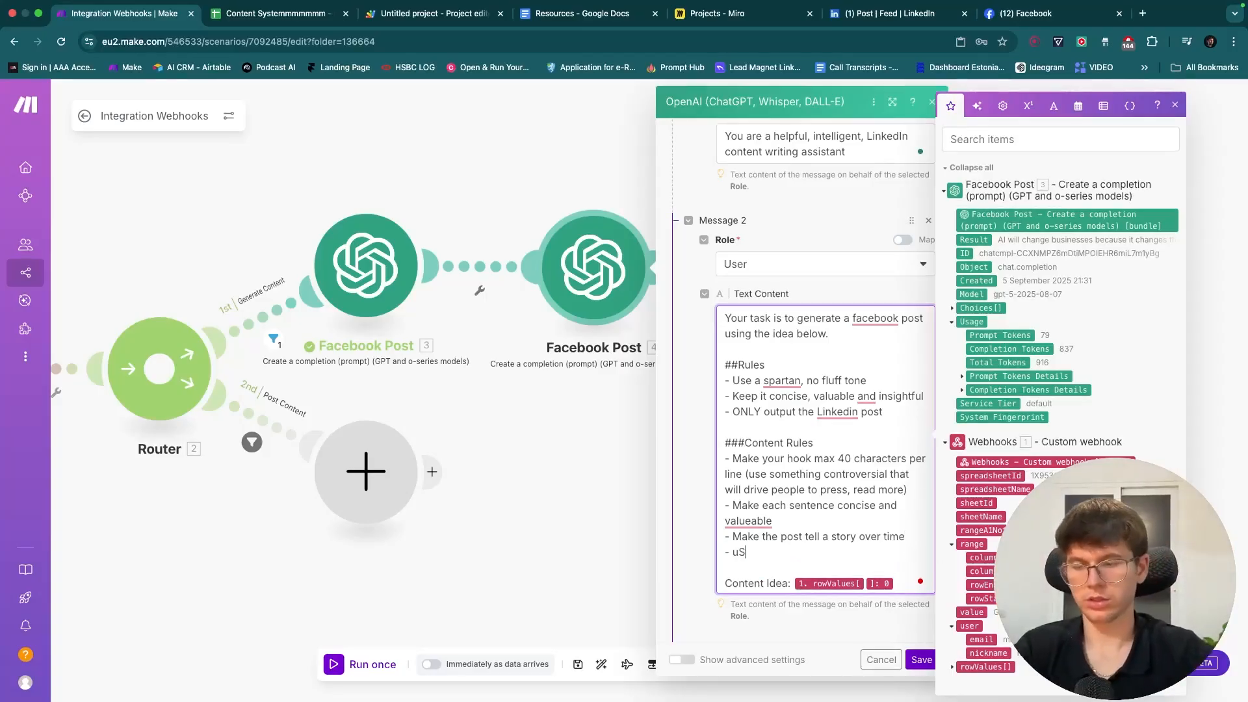
text(Use the P)
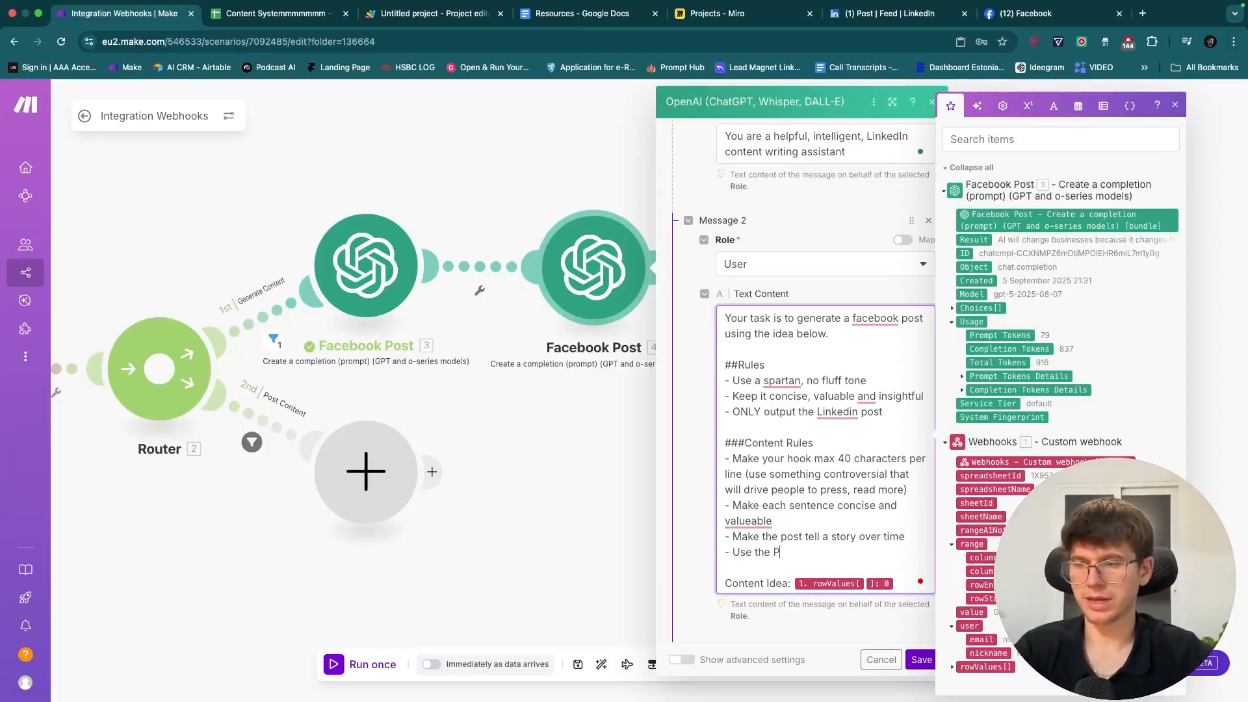
text(AS framework ()
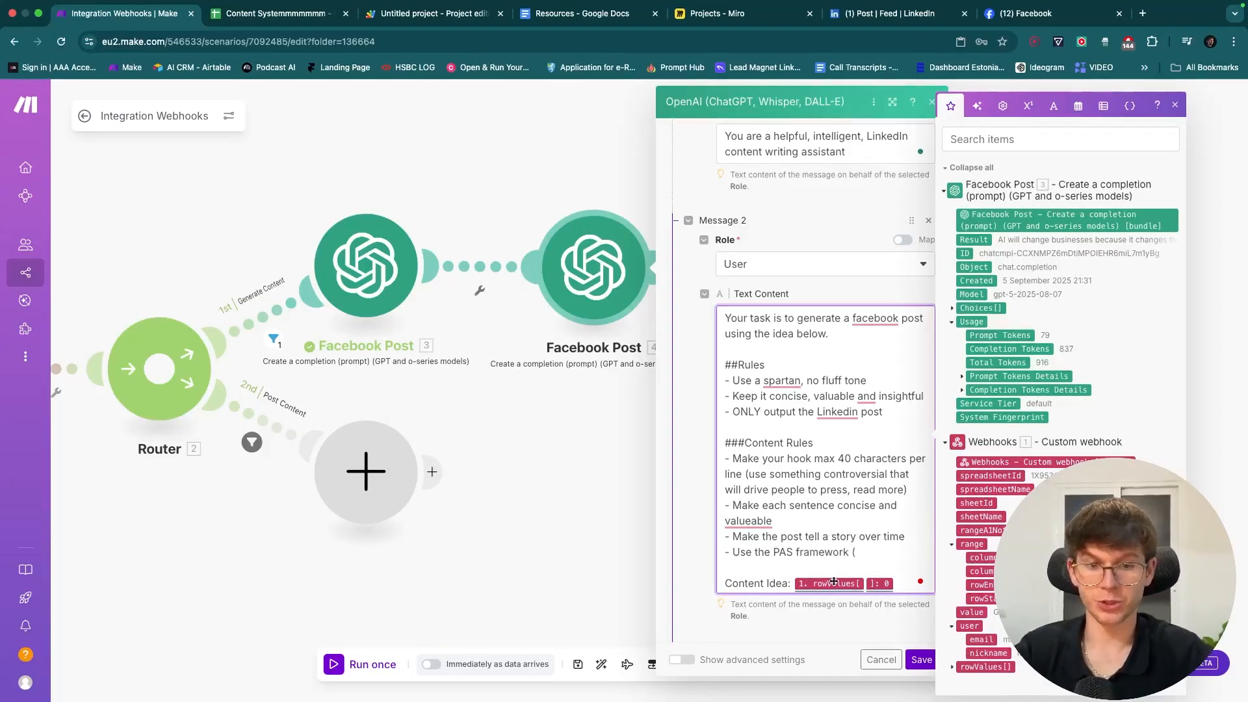
text(probl)
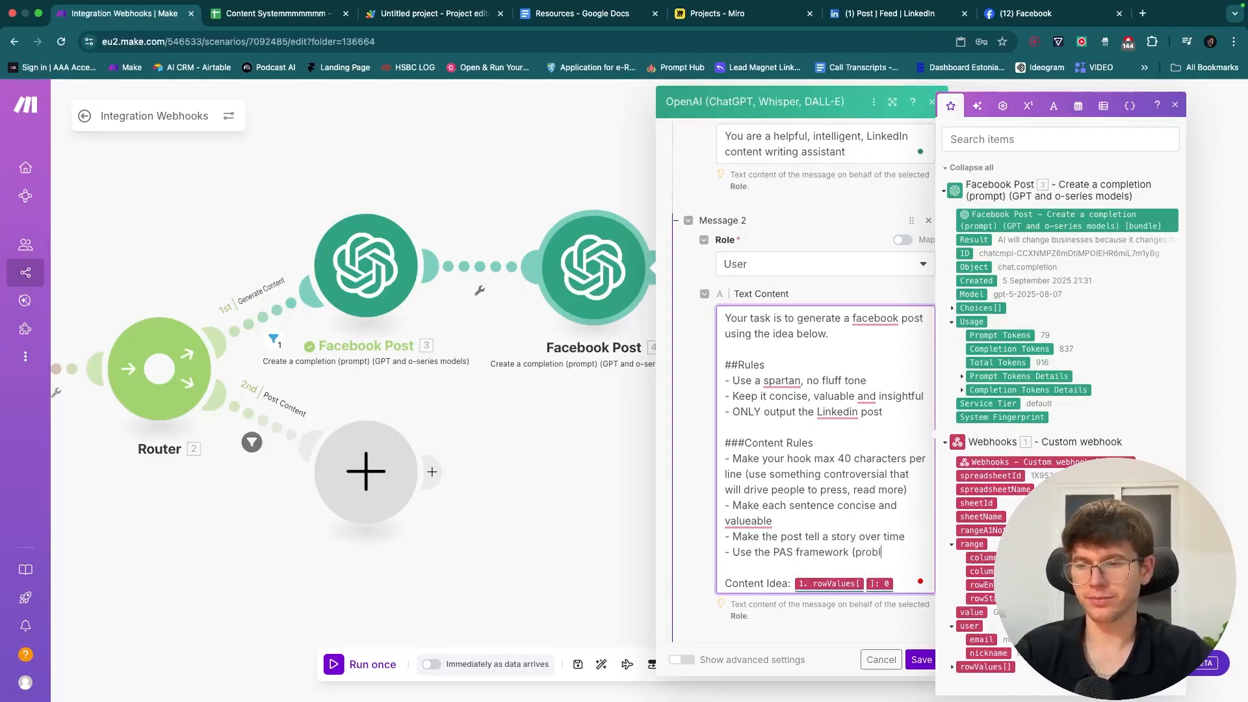
text(em, agitate, solution)
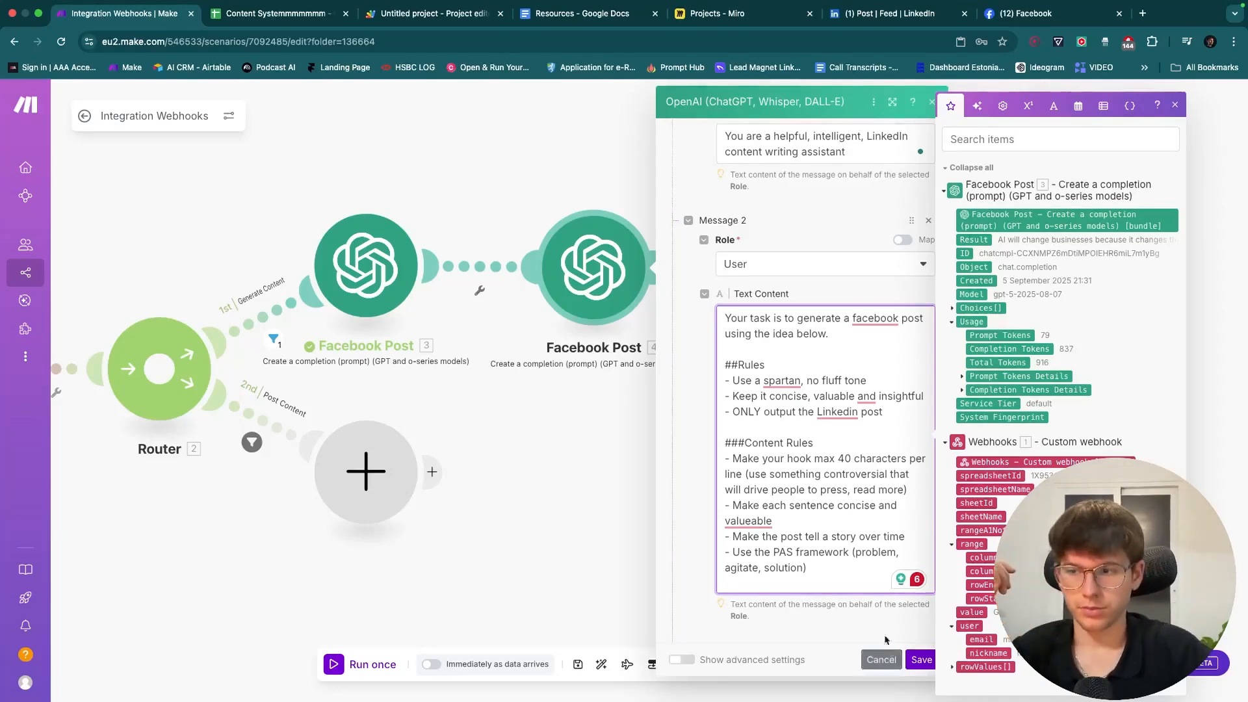
- Append the mapped Content Idea line and 'ONLY output the Linkedin post' to the prompt's end
double_click(740, 566)
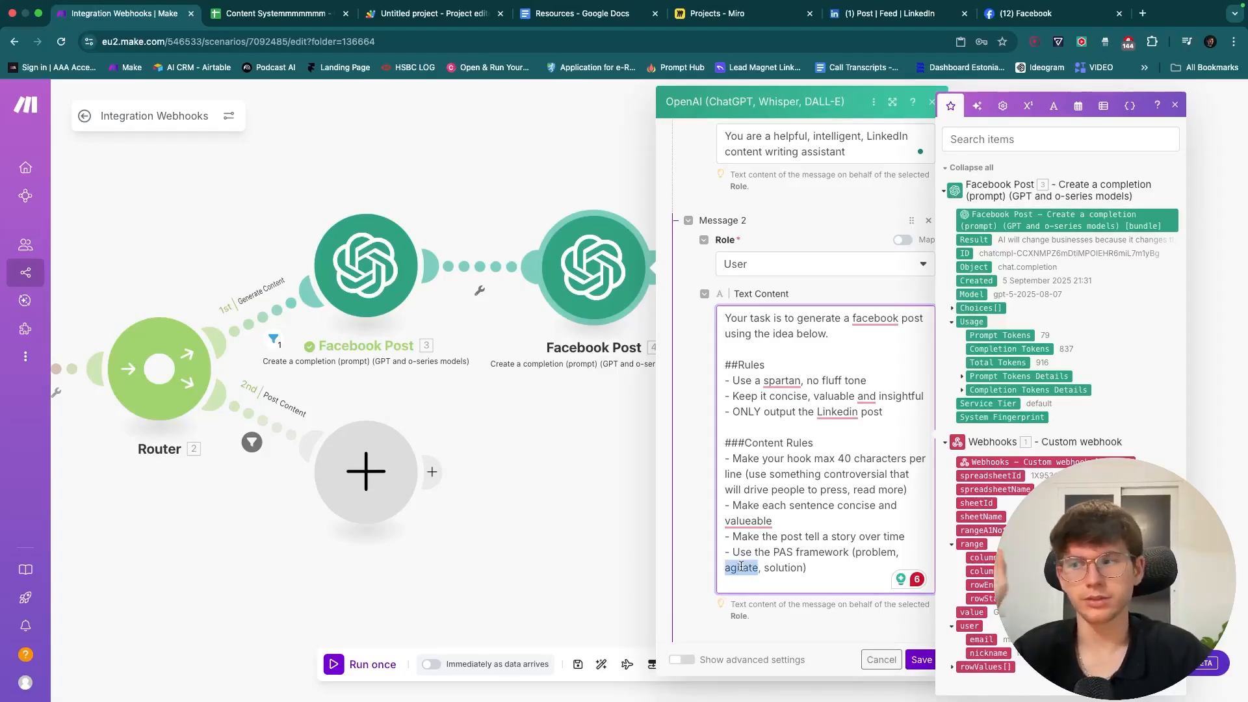
double_click(785, 566)
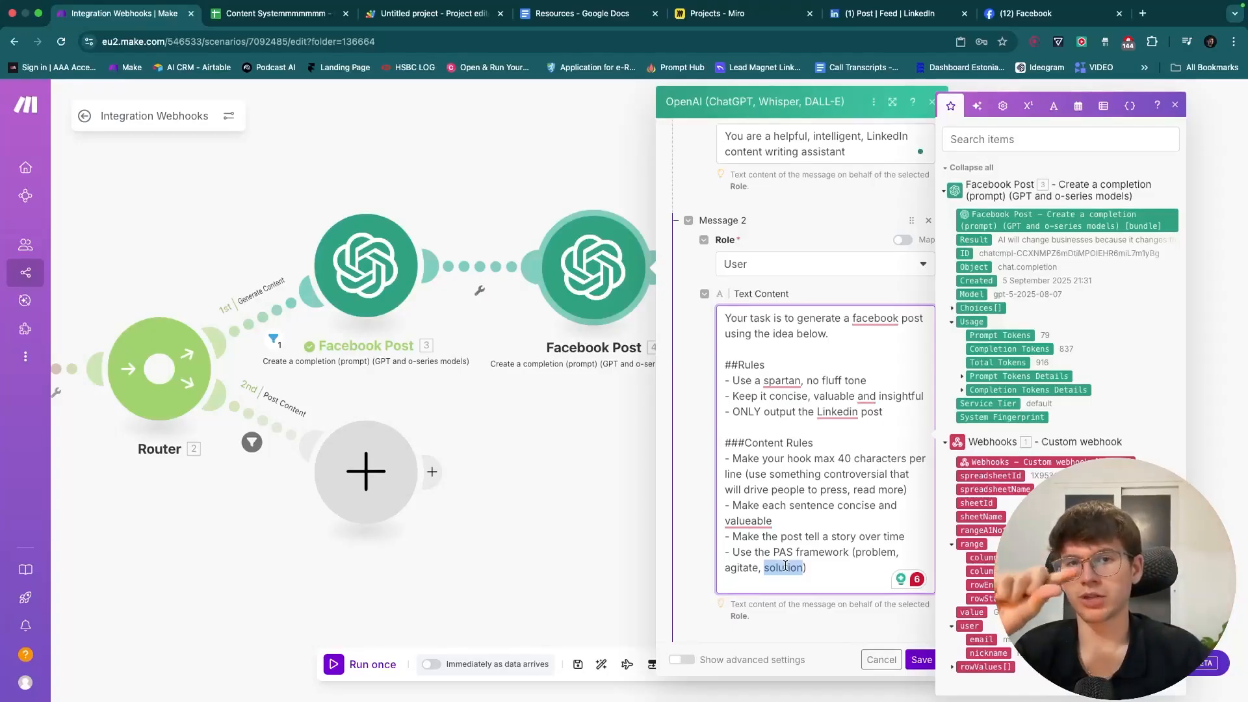
double_click(865, 552)
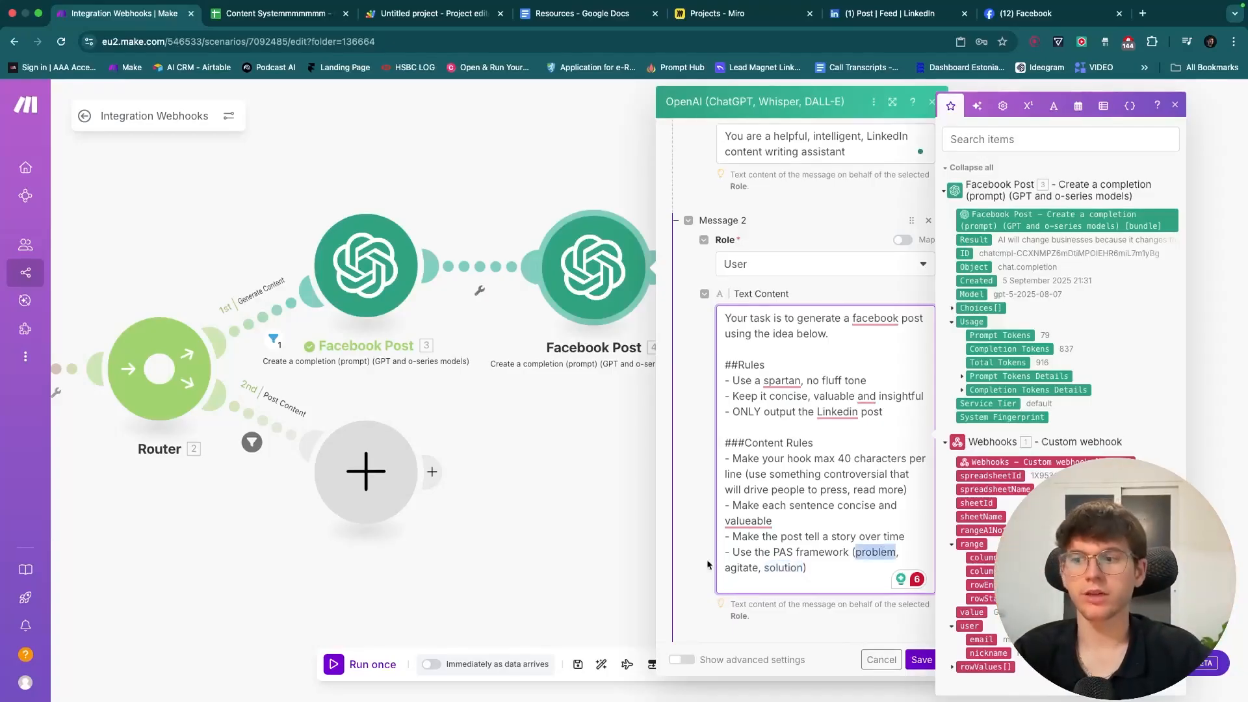
double_click(739, 568)
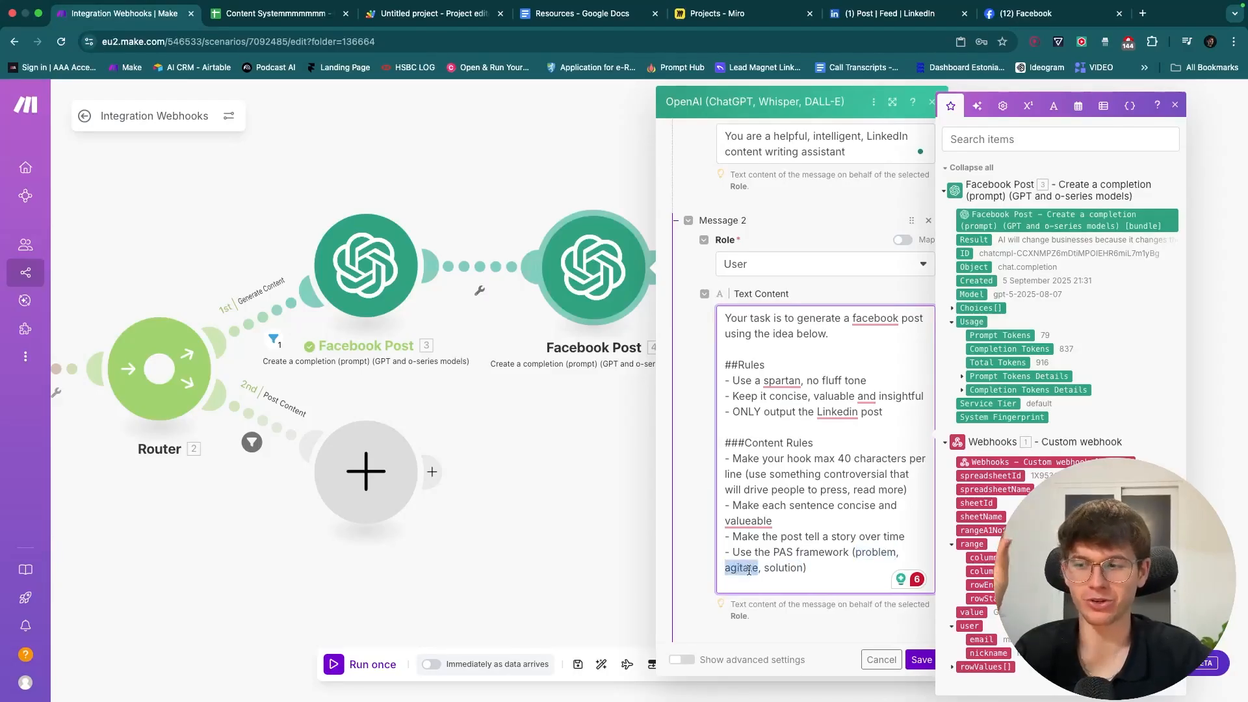
double_click(782, 569)
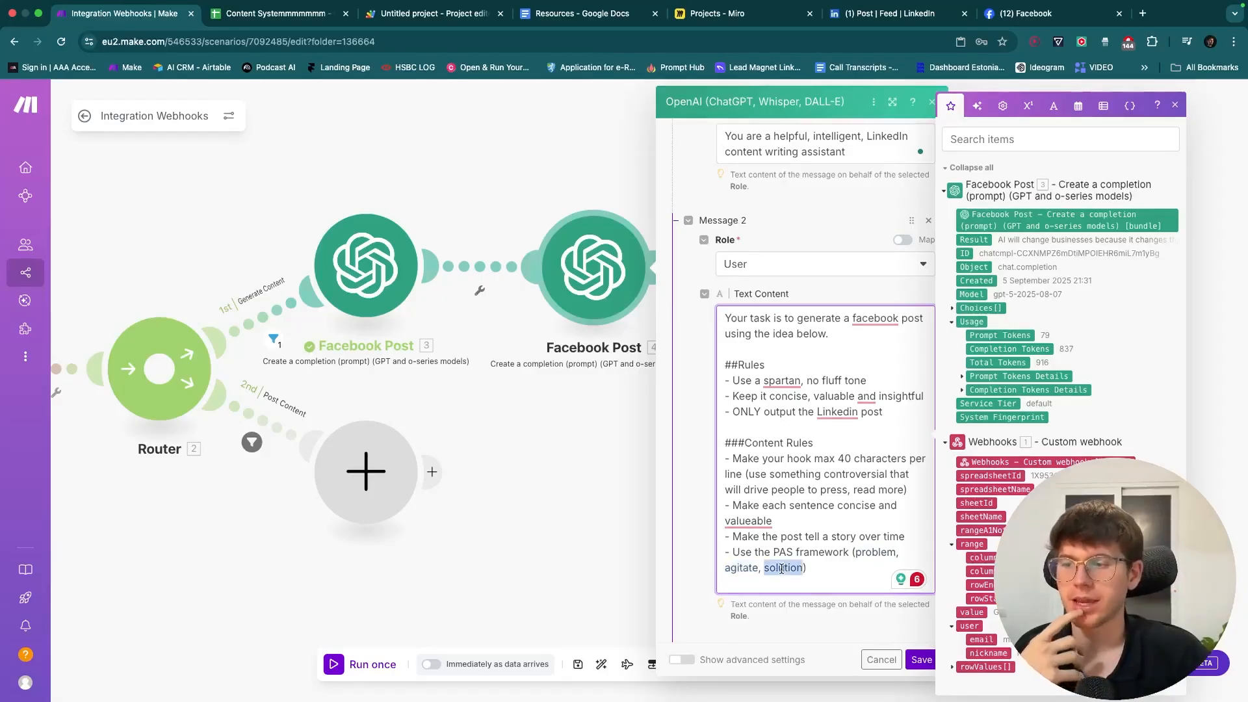
click(823, 570)
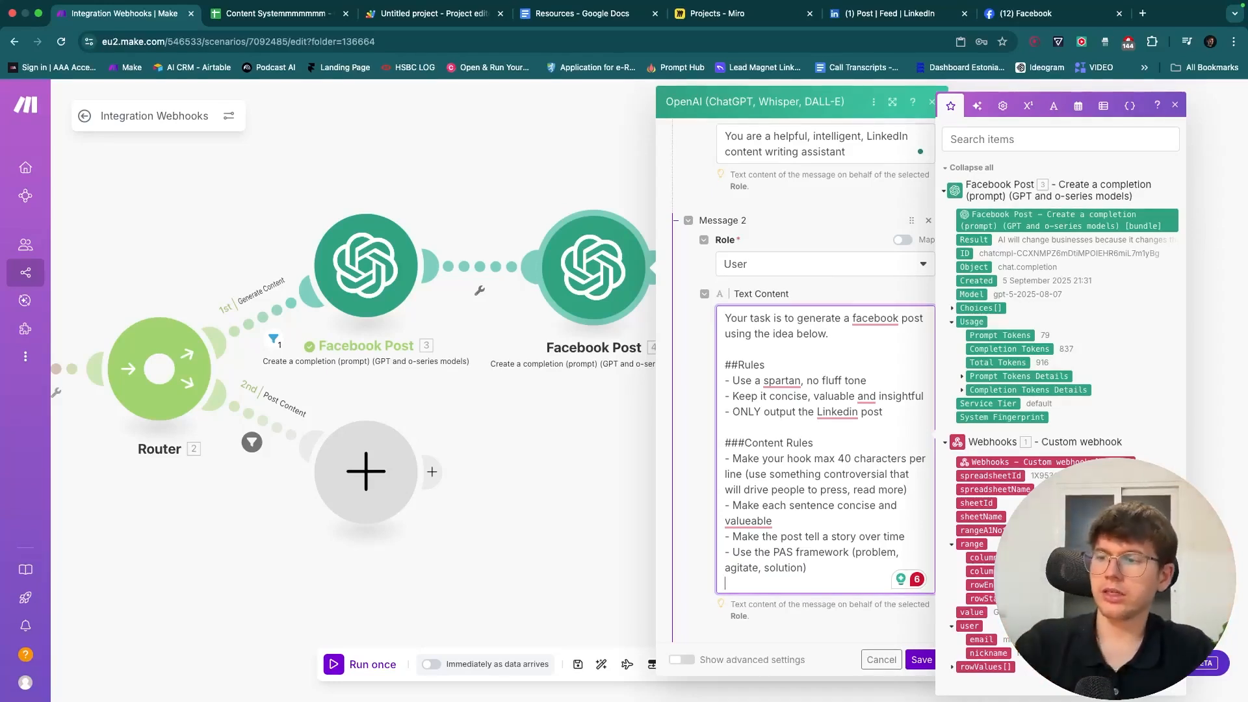
text(Content Idea: 1. rowValues[ ]: 0  ONLY output the Linkedin post)
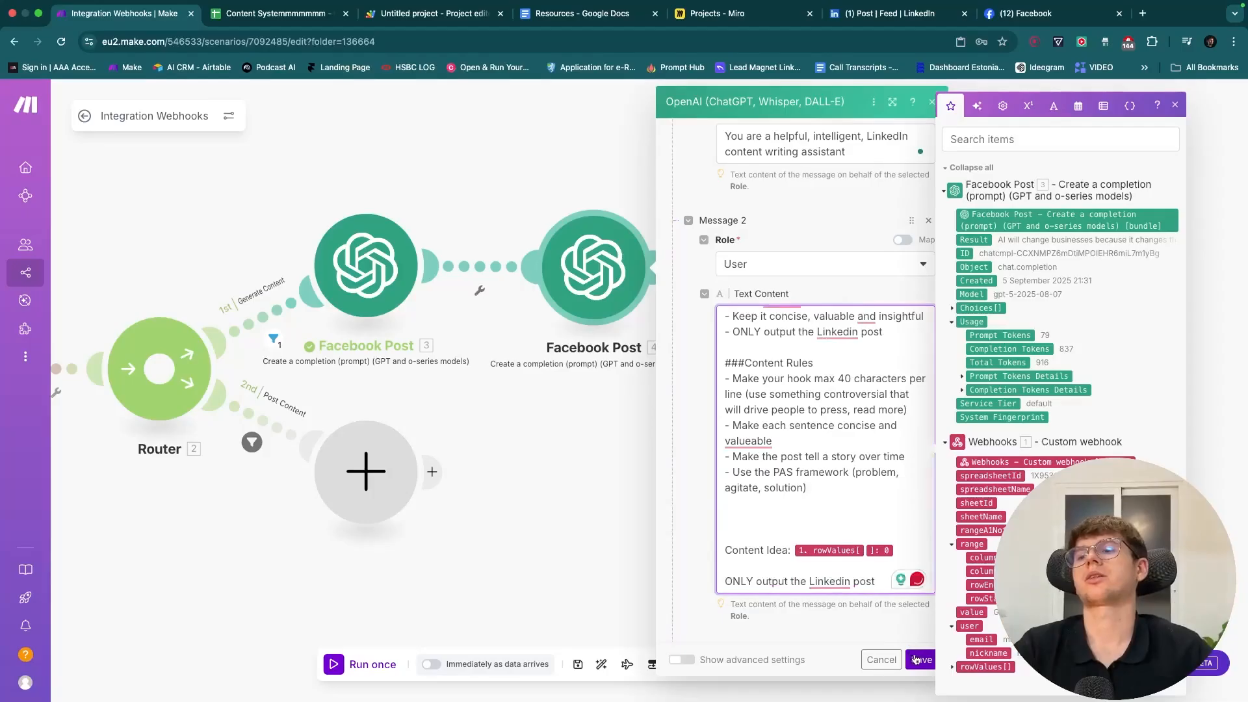
- Save module 4's settings, rename it 'LinkedIn Post', and save the scenario
click(918, 660)
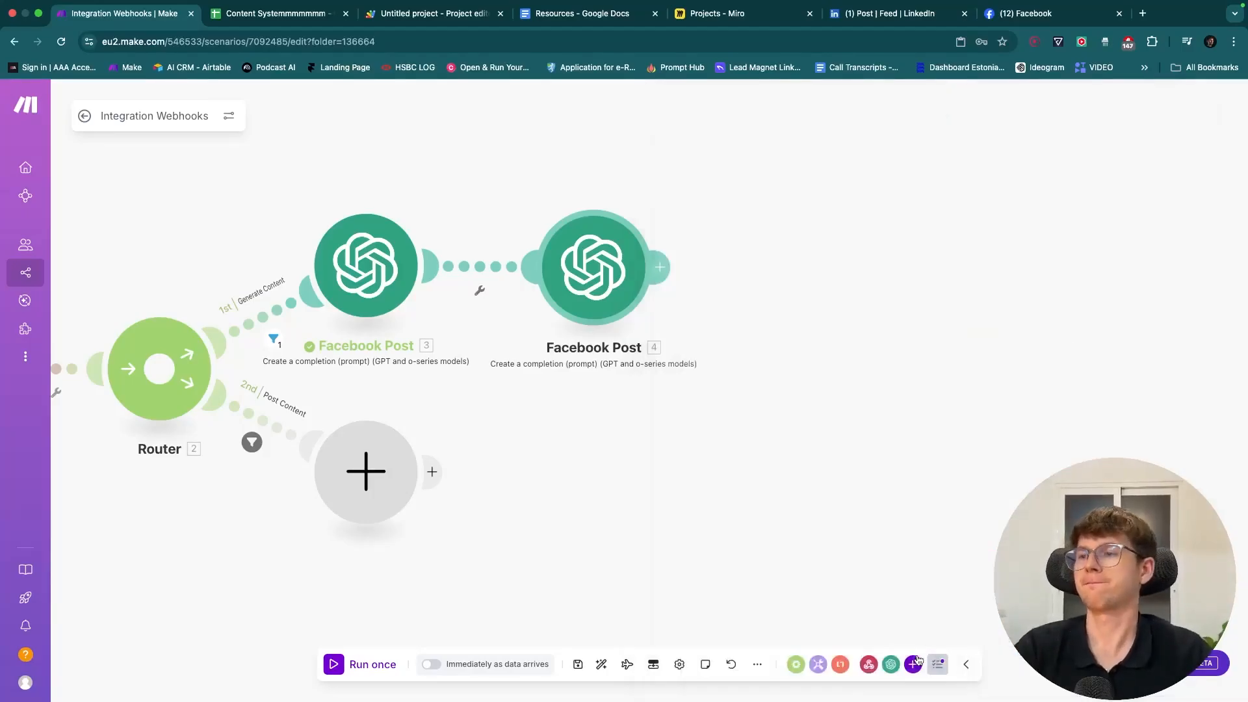
right_click(682, 284)
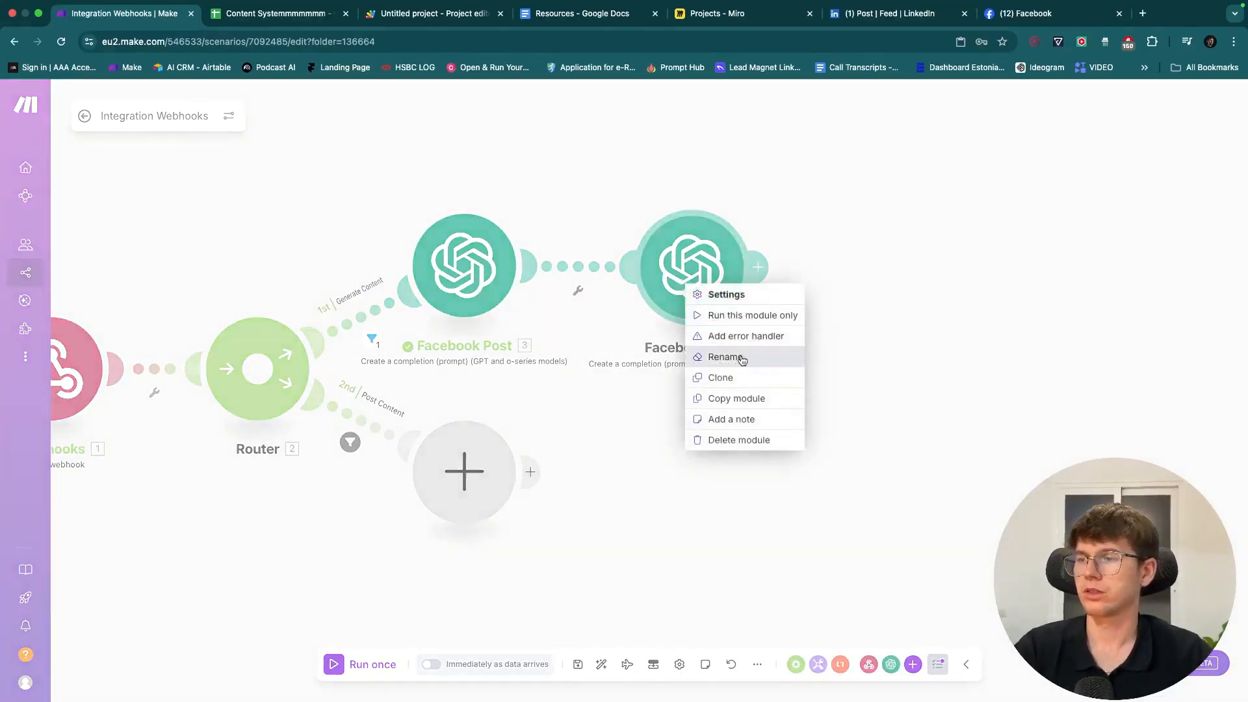
click(719, 357)
double_click(598, 414)
text(Kinked)
double_click(598, 414)
text(LinkedIn Post)
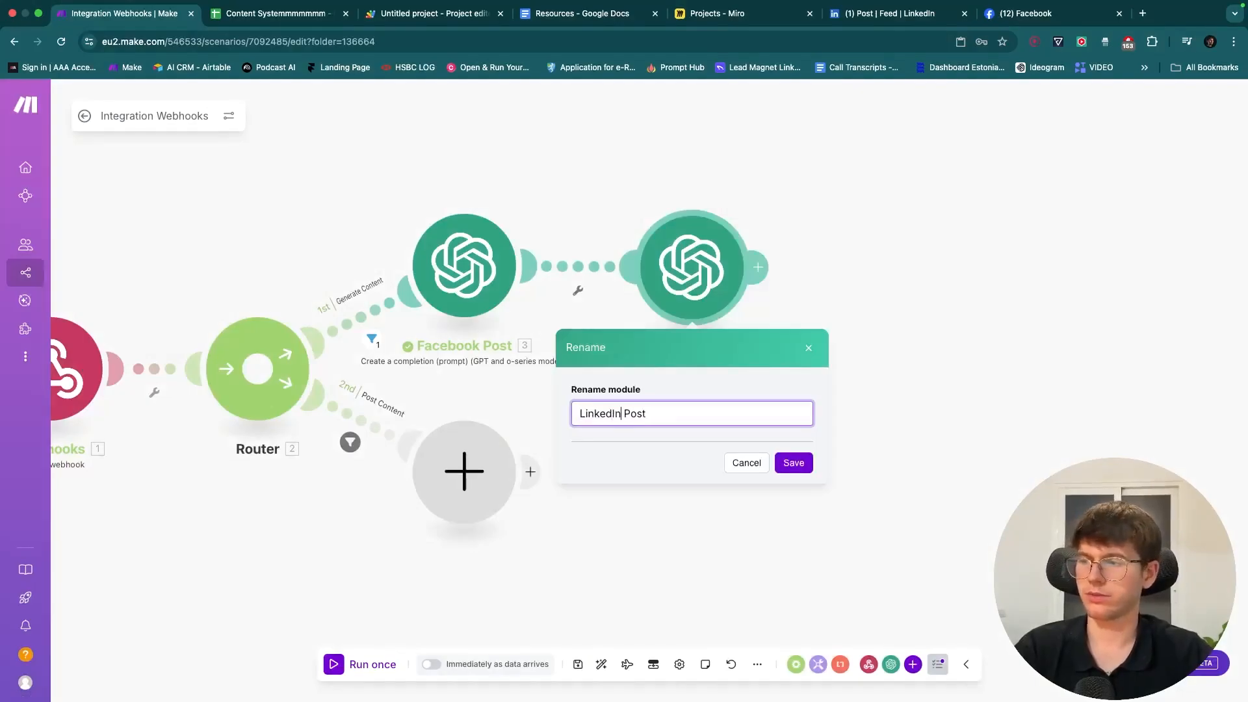
click(804, 465)
click(579, 664)
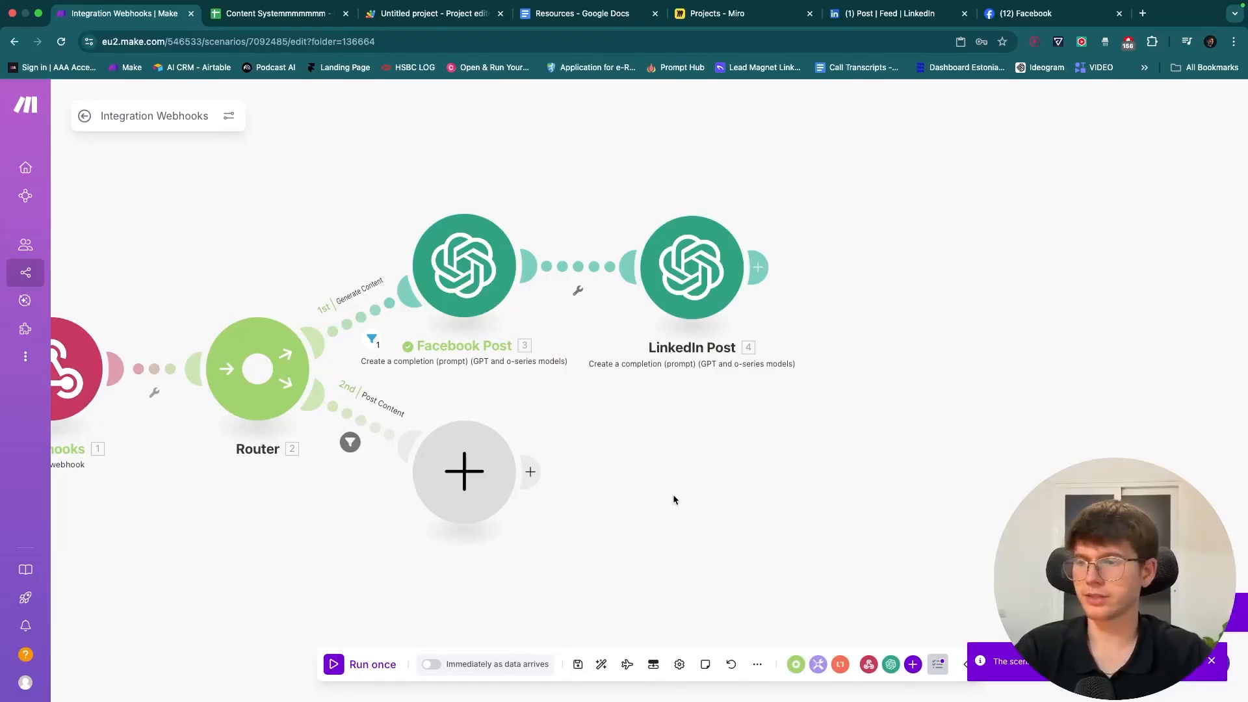
key(super+s)
key(super+s)
key(super+s)
key(super+s)
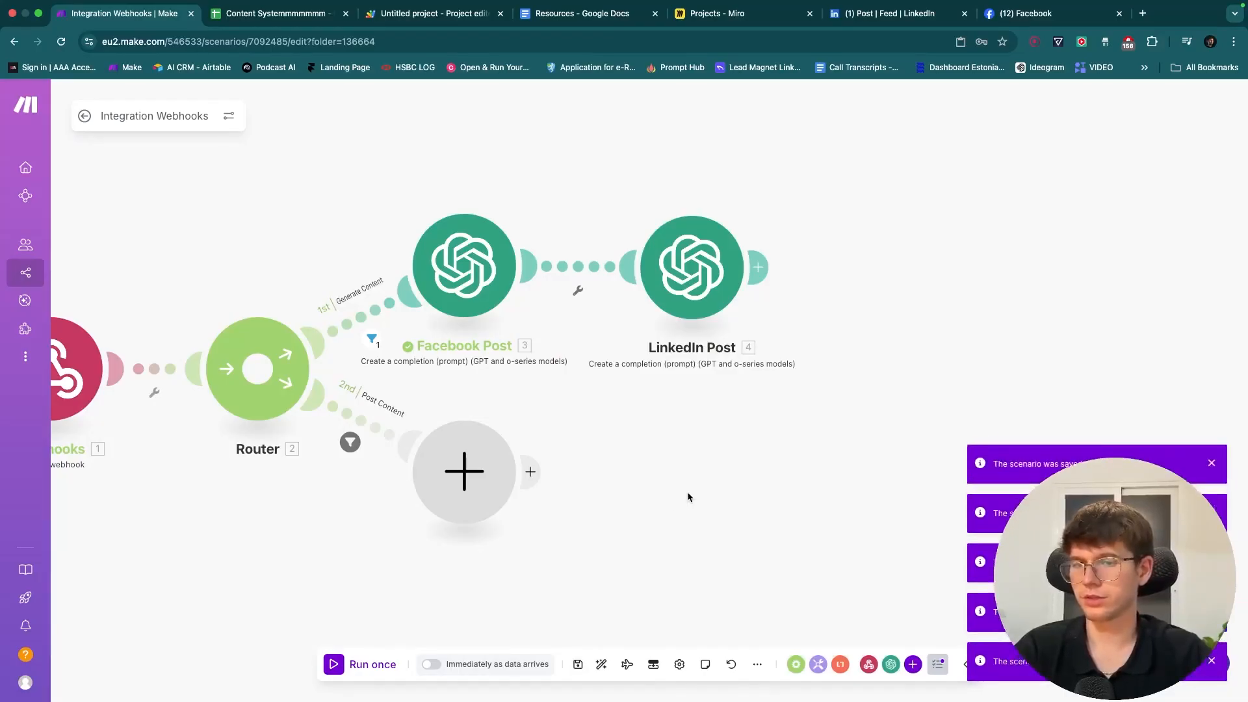
scroll(668, 485, right, 2)
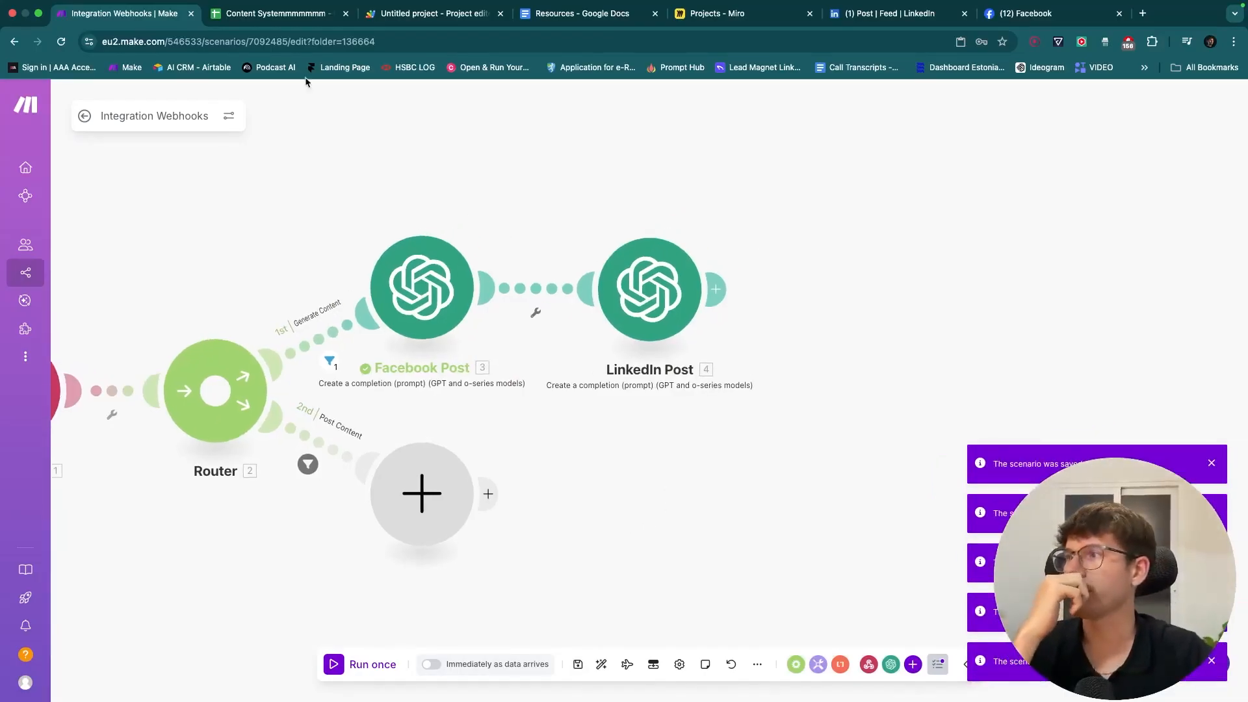
- After checking the Miro plan, add an OpenAI 'Generate an image' module after LinkedIn Post
click(715, 13)
scroll(733, 346, right, 10)
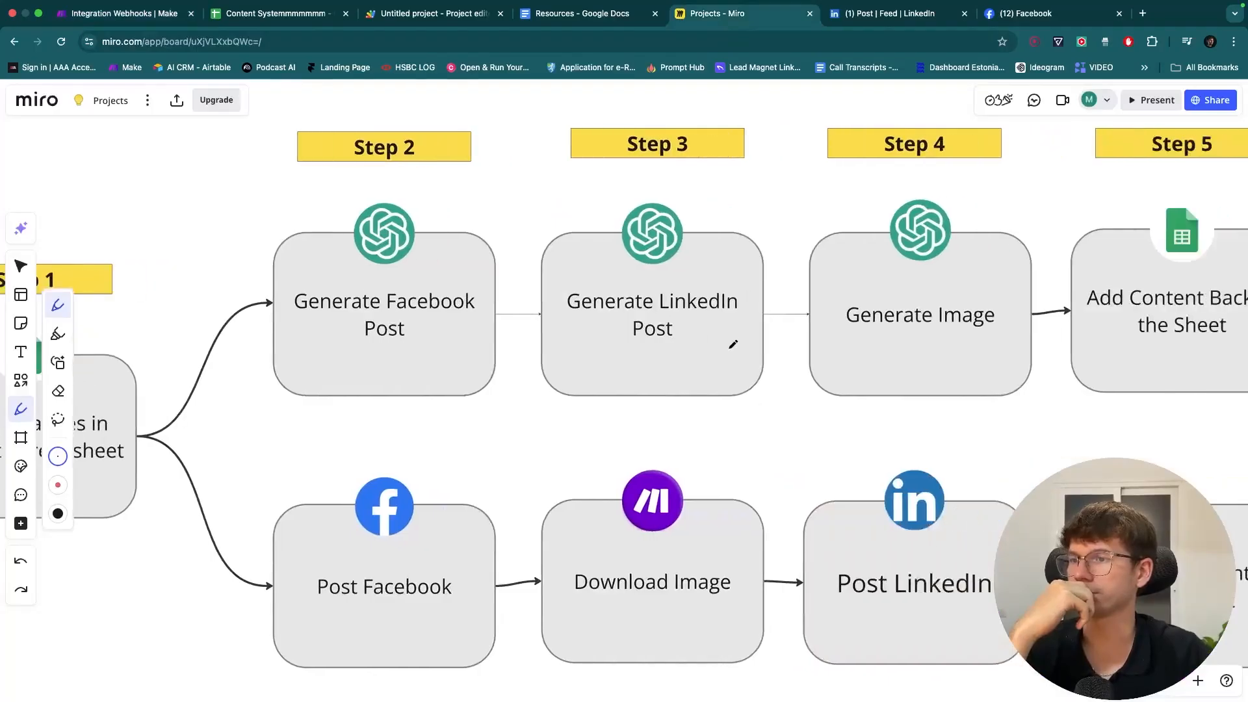
click(133, 9)
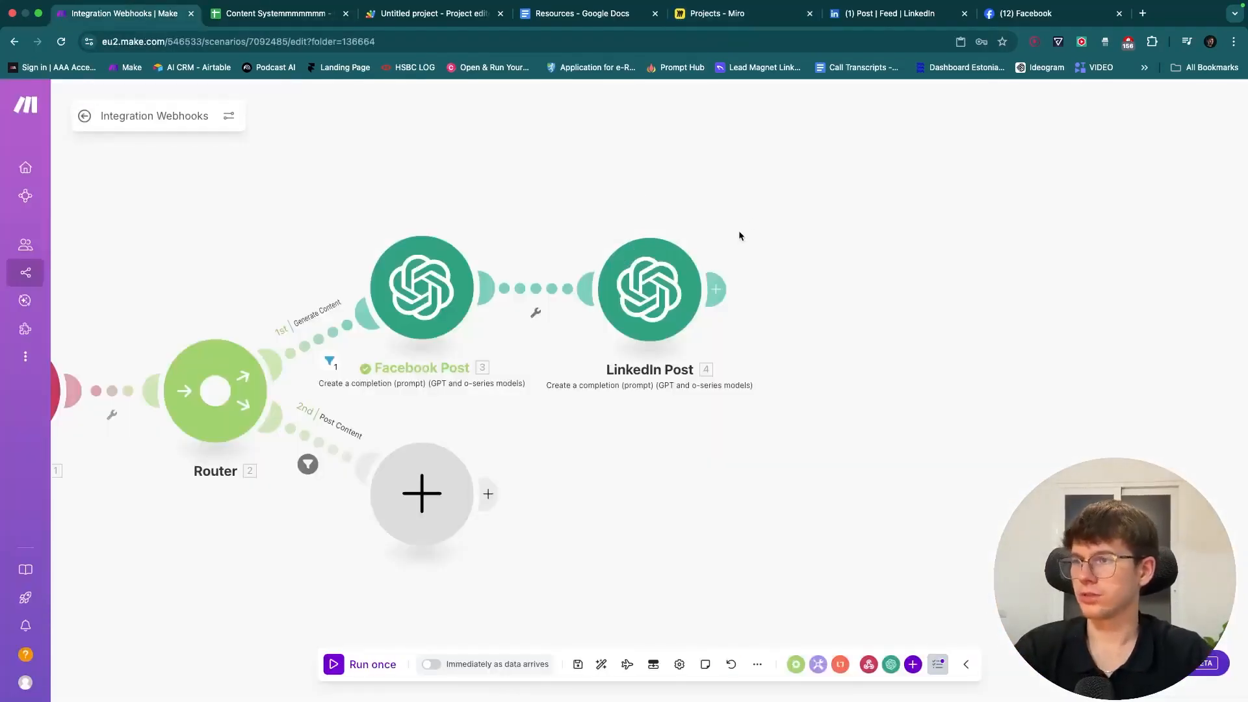
click(676, 288)
text(open)
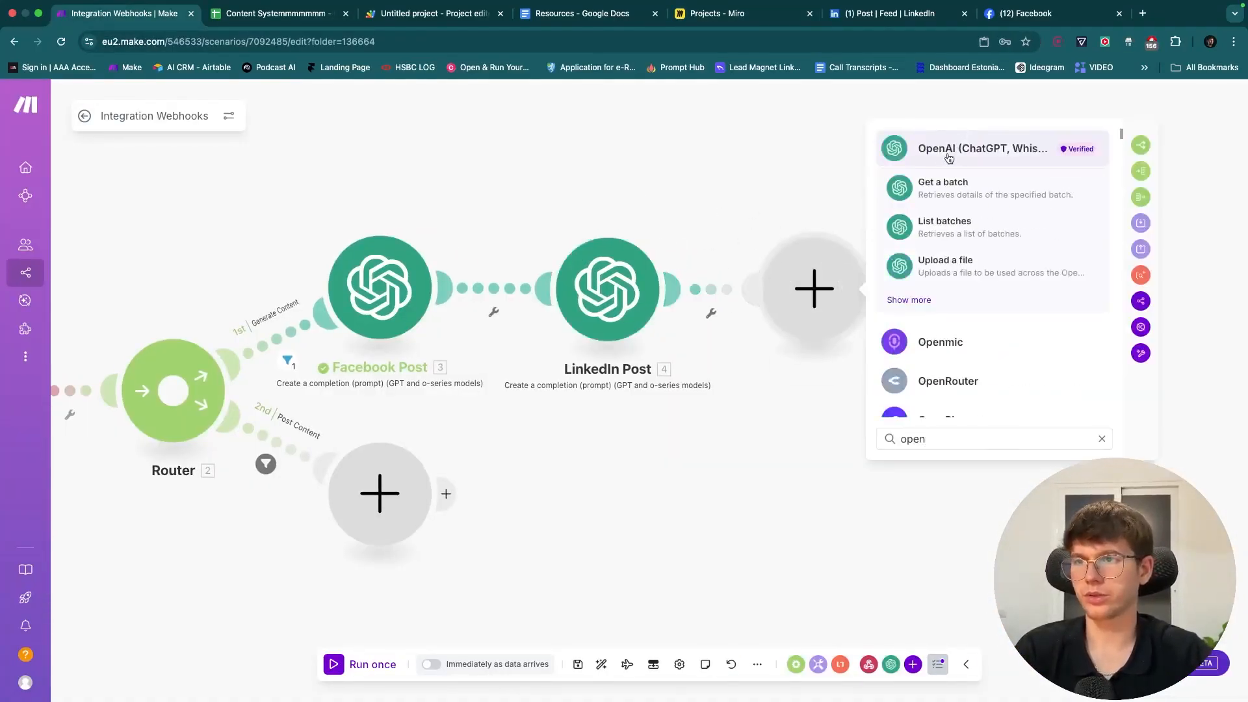
click(950, 152)
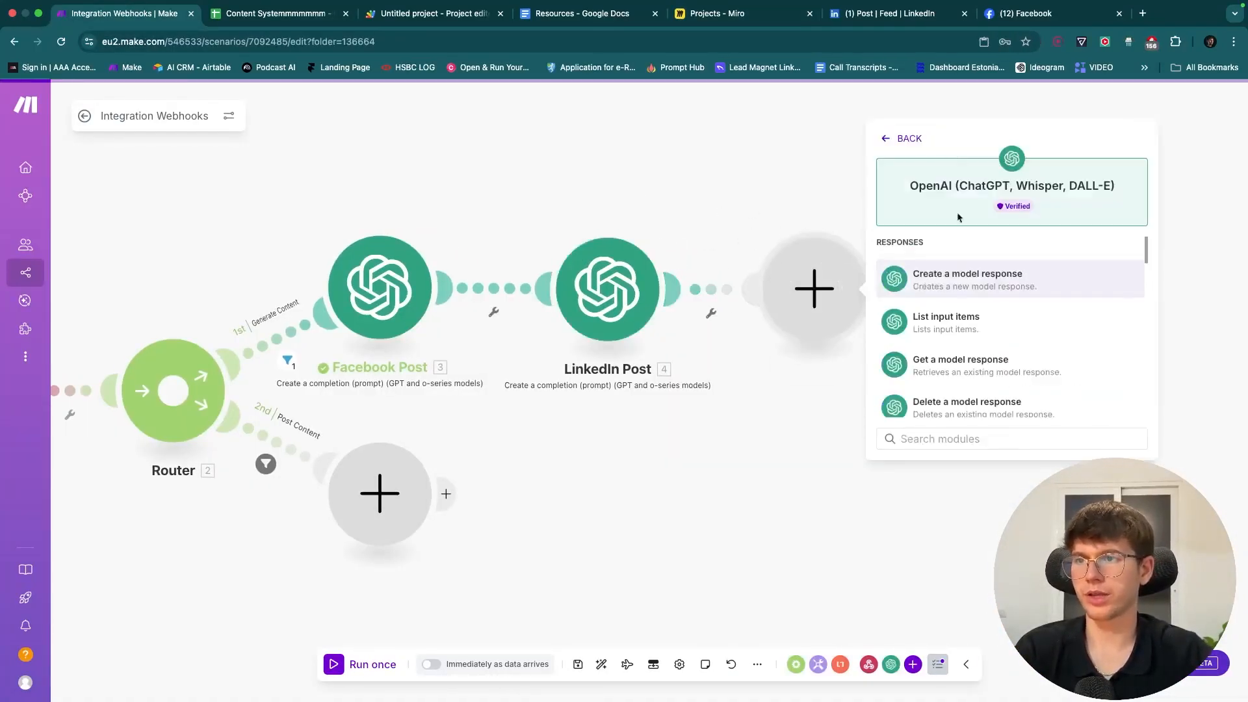
text(generate)
click(966, 277)
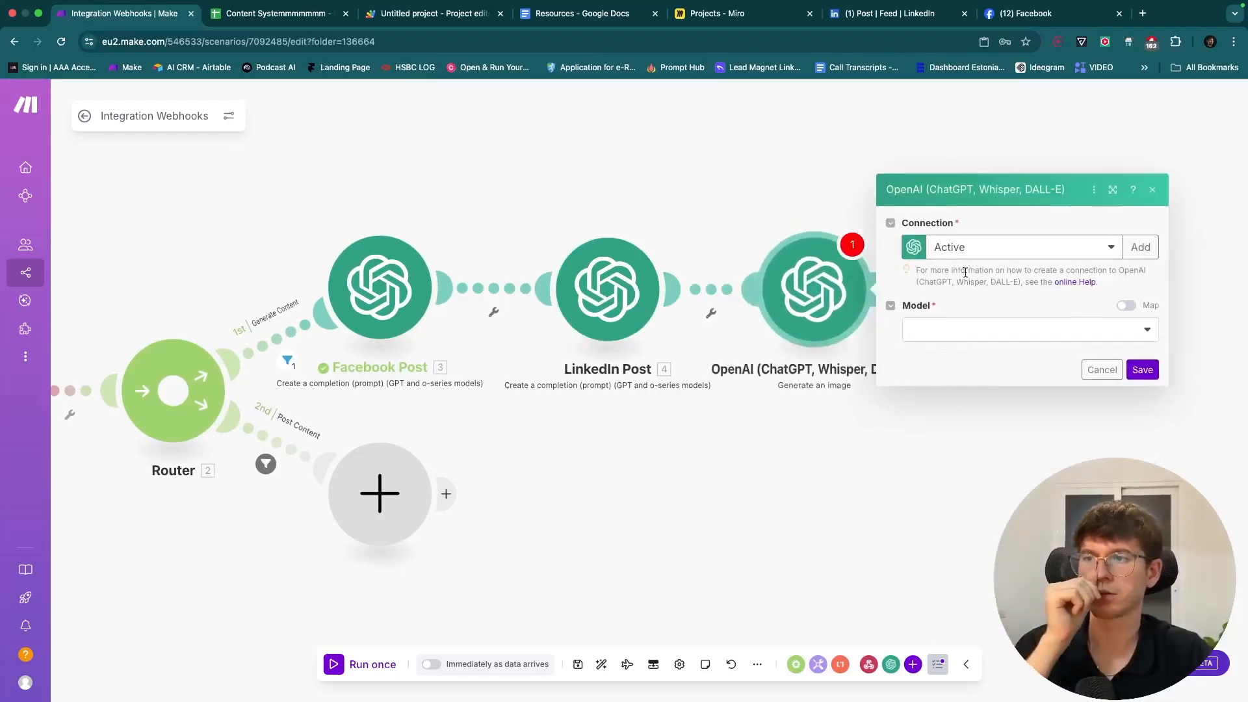
- Set the model to GPT Image 1, map the webhook's rowValues idea into Prompt, and save
drag(858, 203, 743, 210)
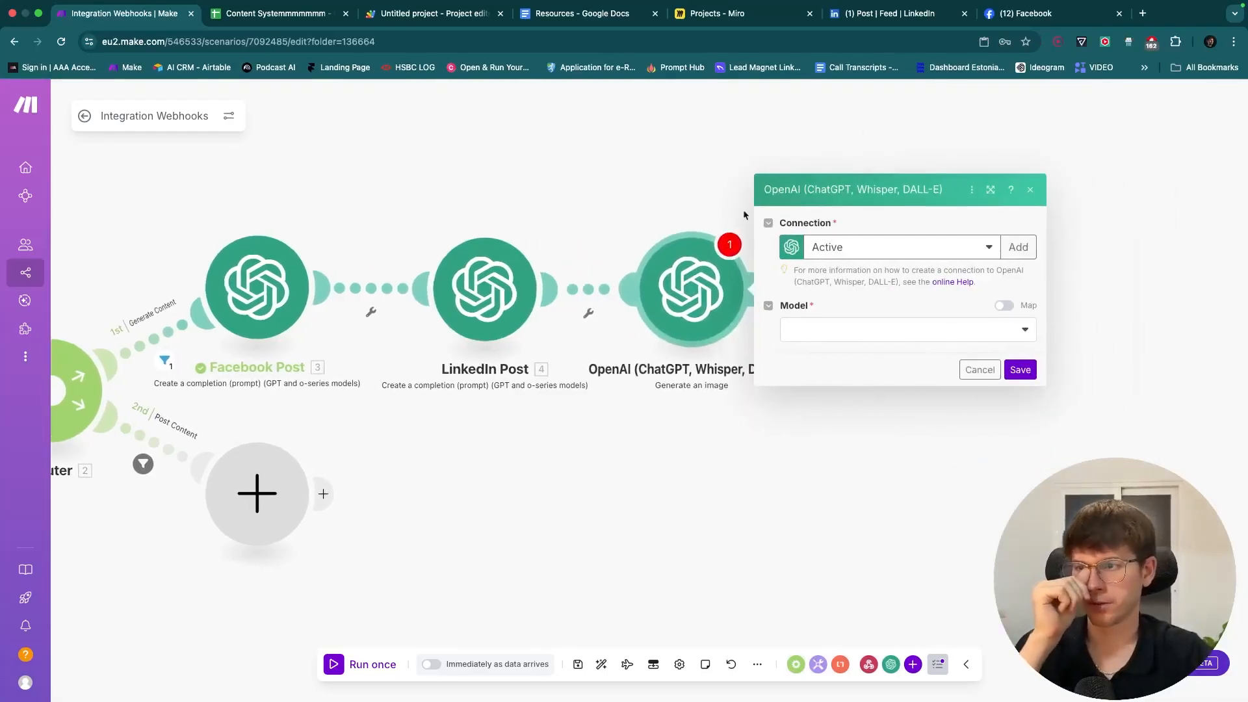
click(860, 335)
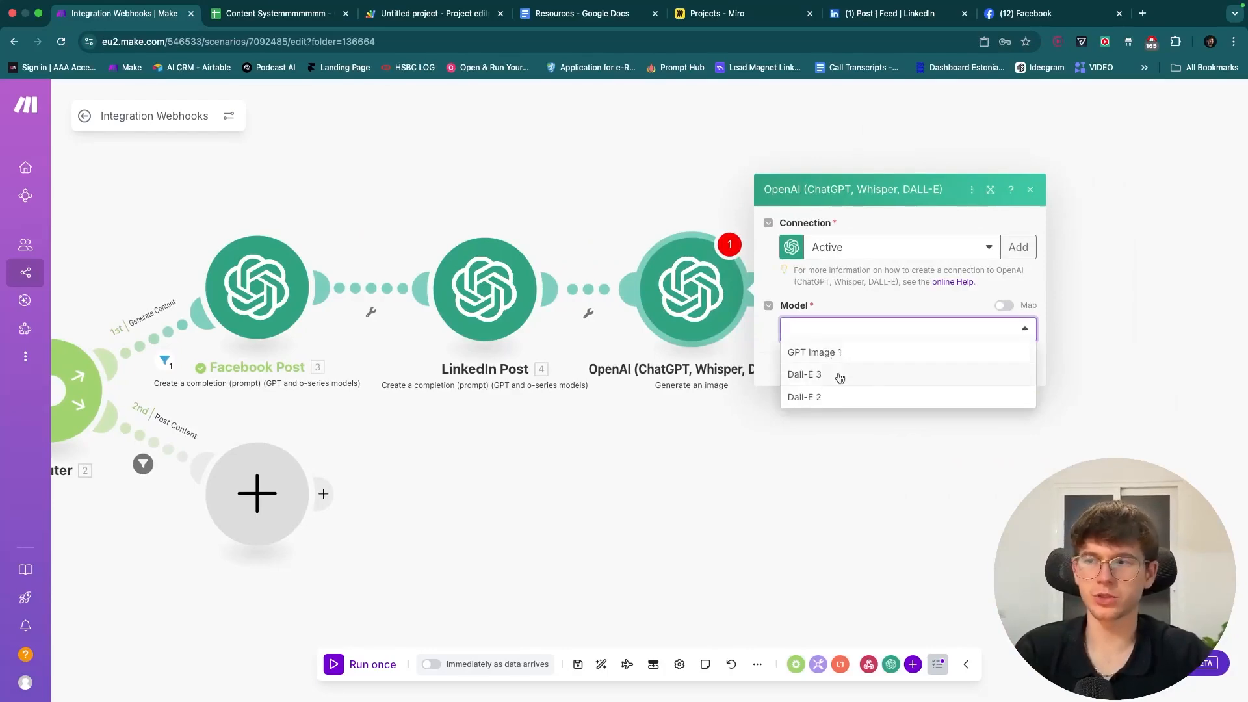
click(834, 352)
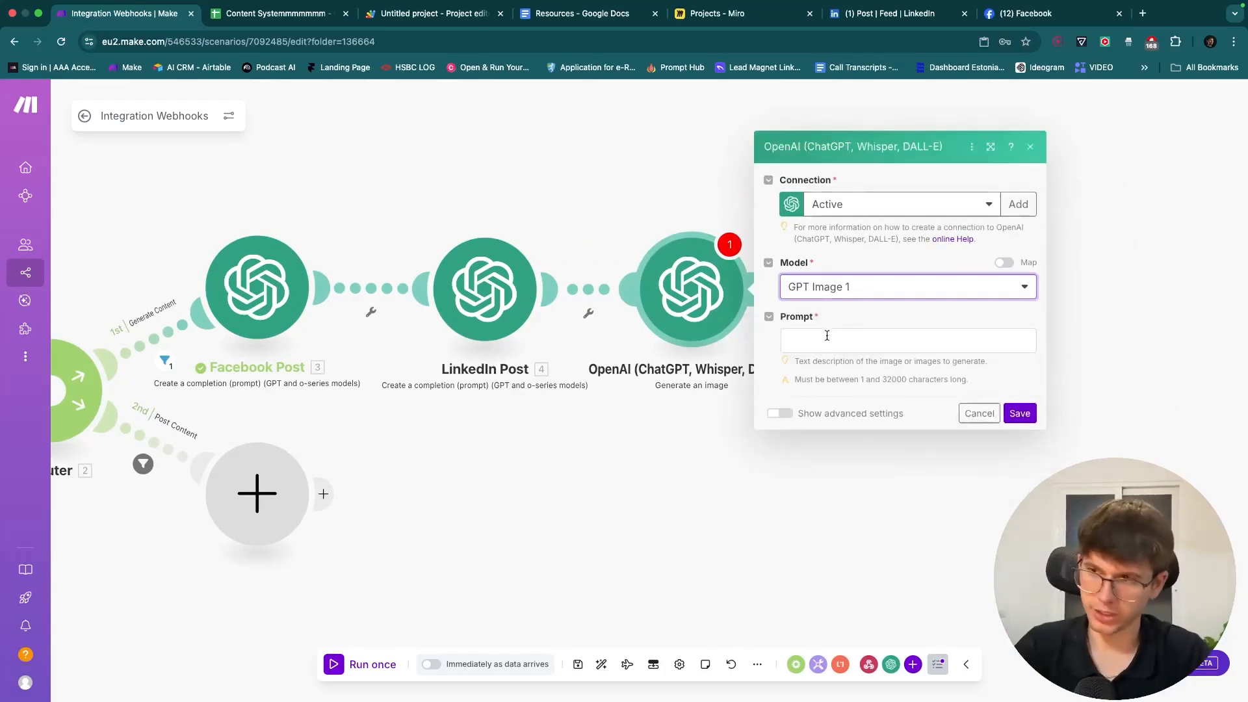
click(832, 341)
scroll(840, 461, down, 4)
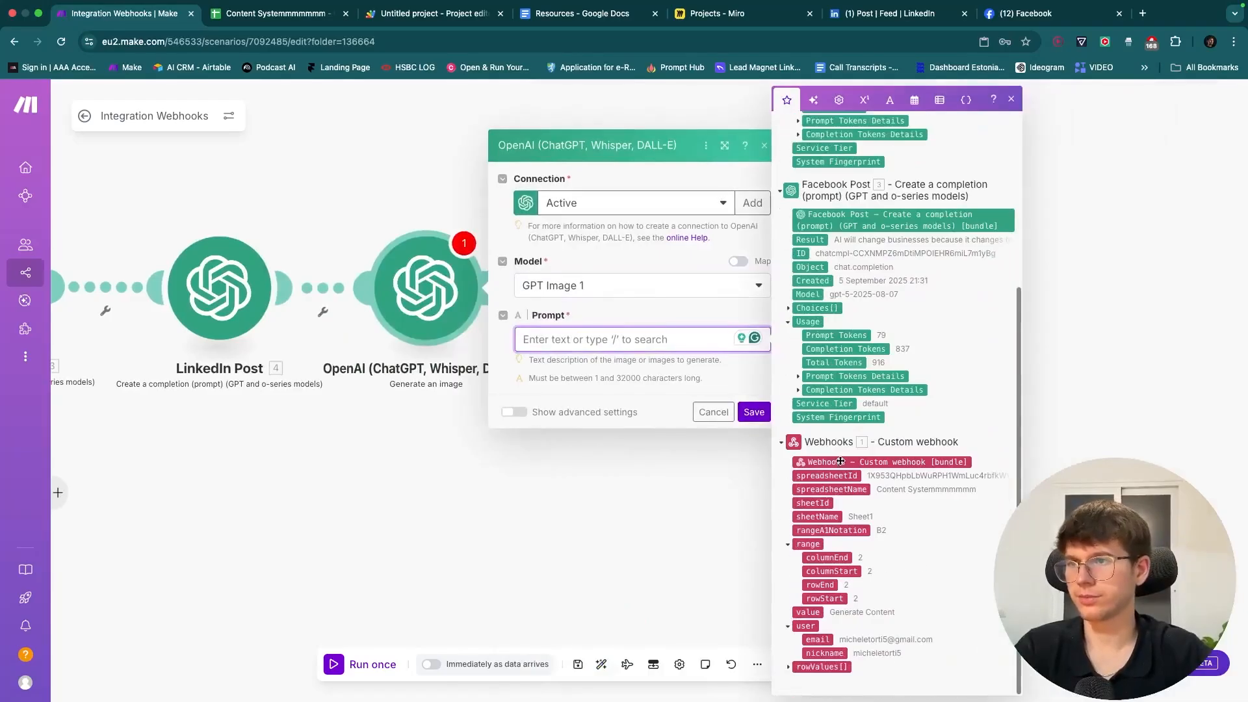
click(789, 667)
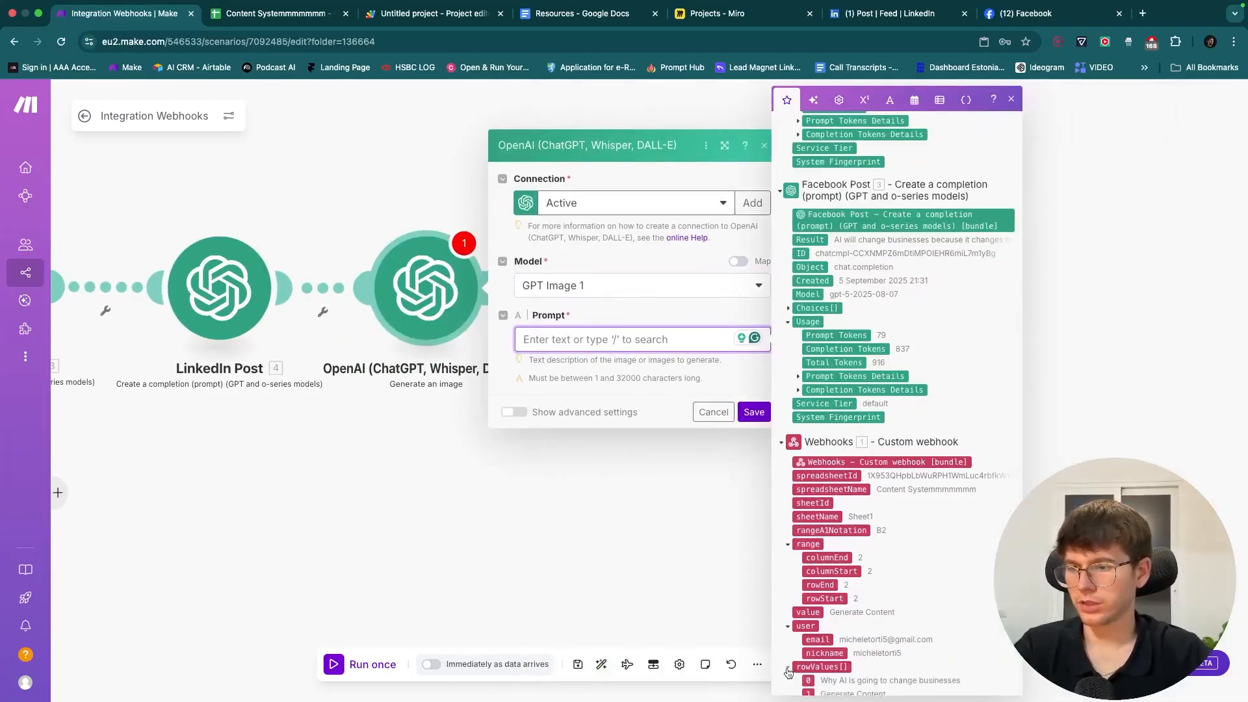
scroll(791, 614, down, 1)
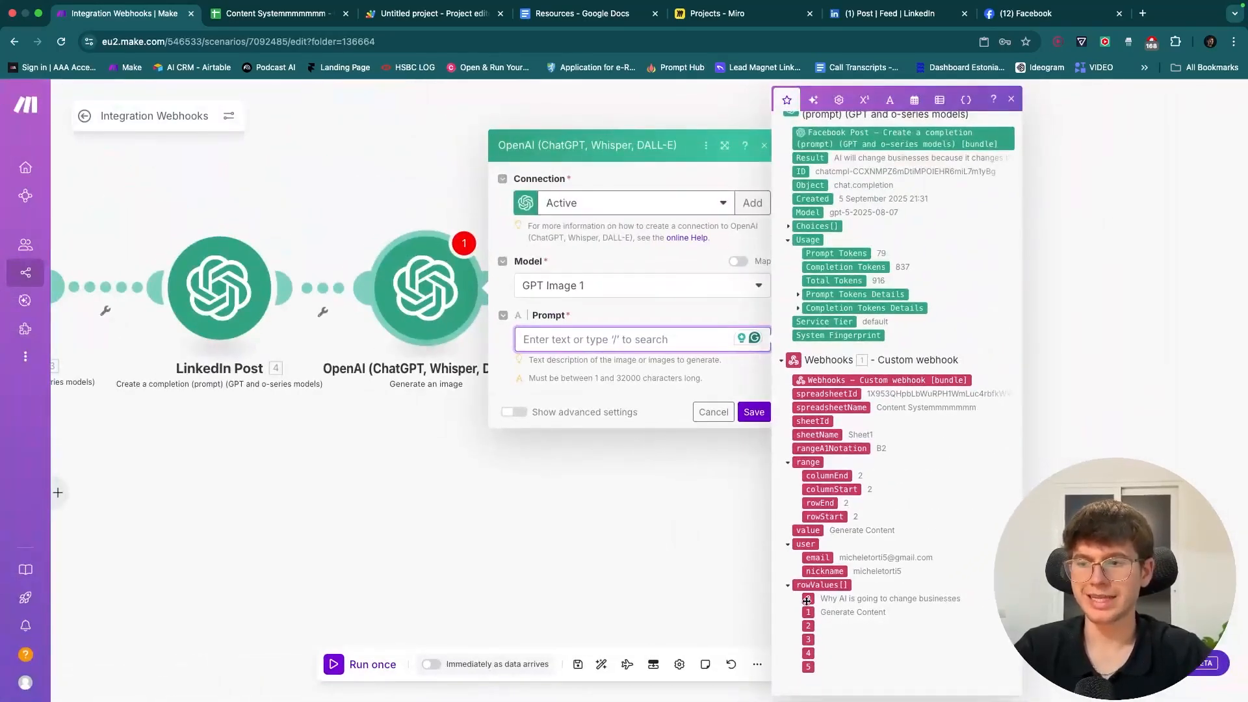
drag(807, 600, 550, 339)
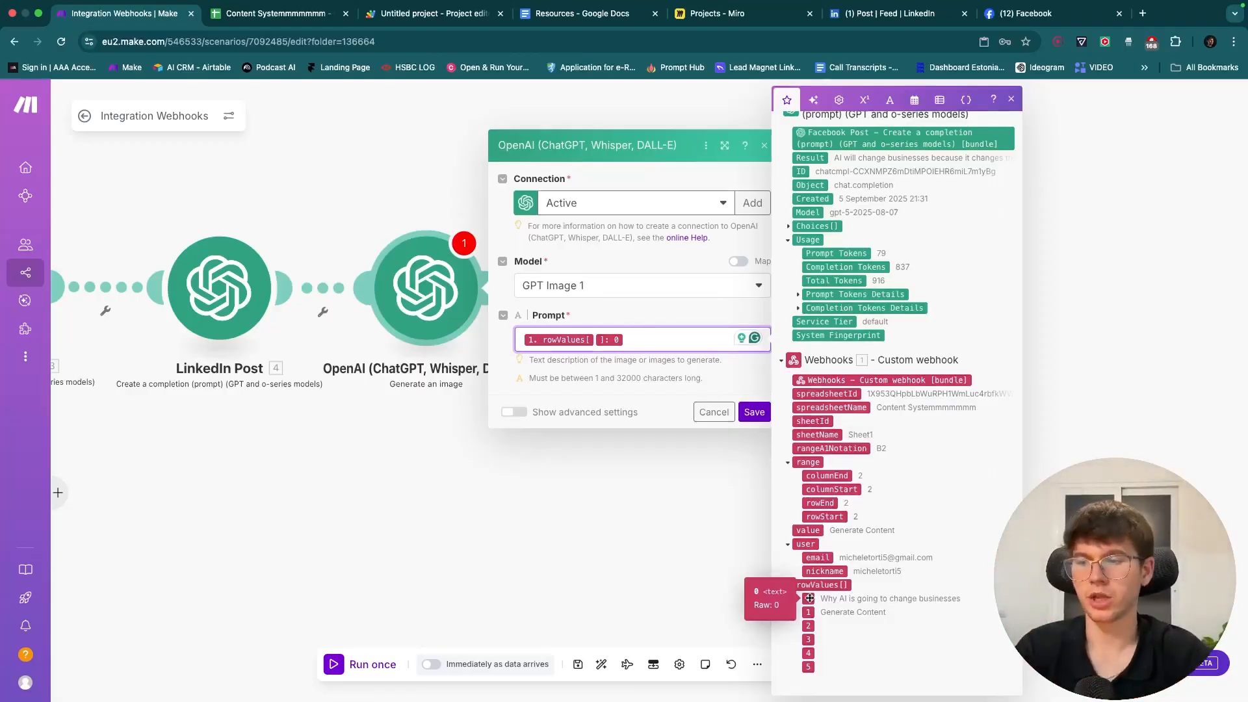
drag(809, 593, 592, 342)
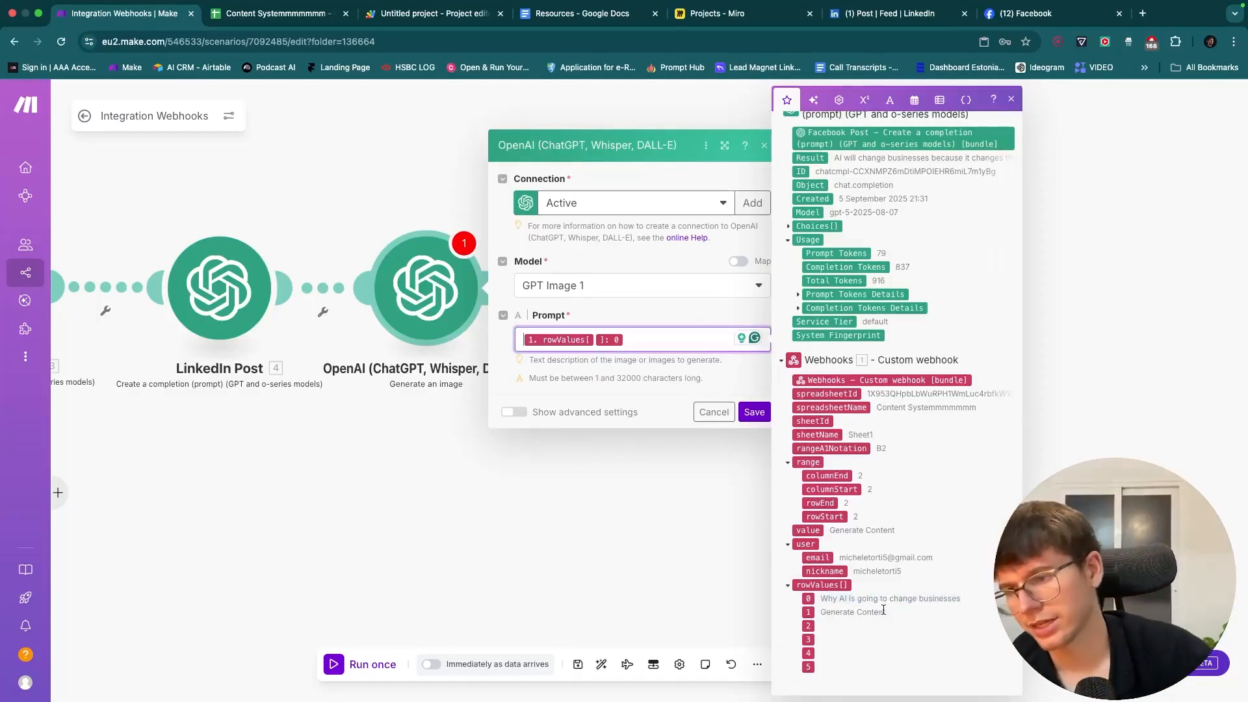
click(754, 411)
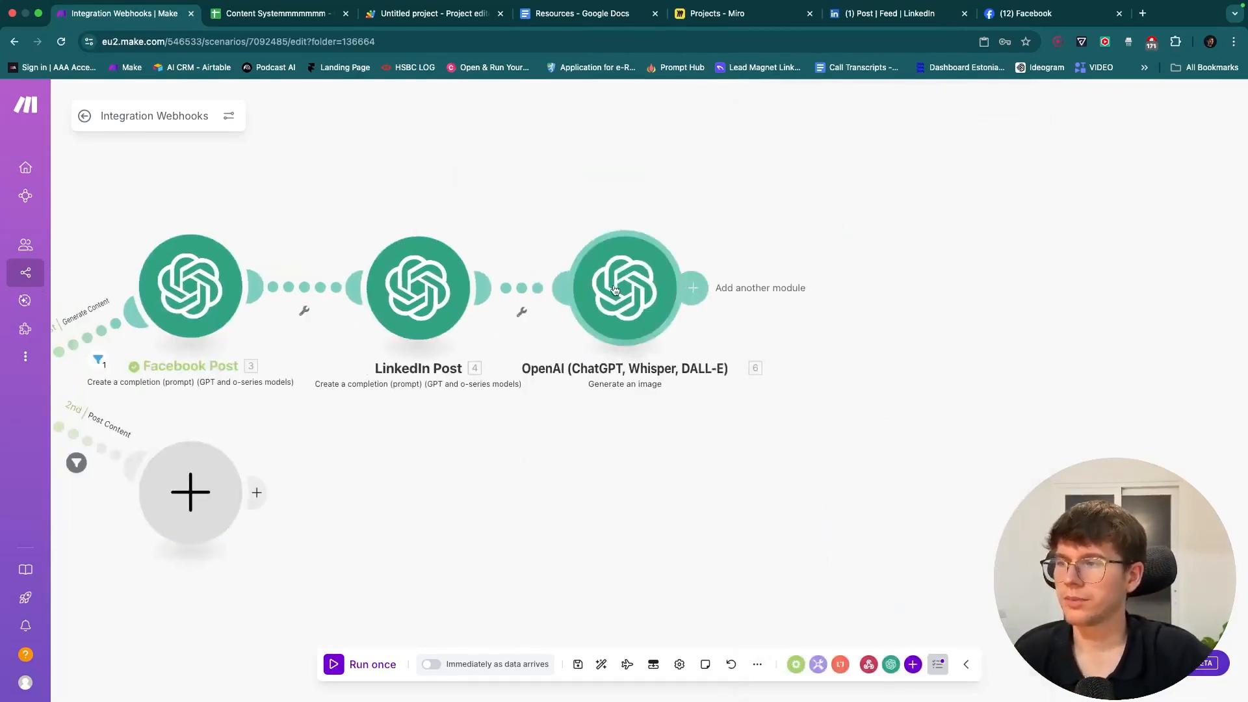
- Run only the image-generation module and add a test rowValues item
drag(554, 500, 734, 492)
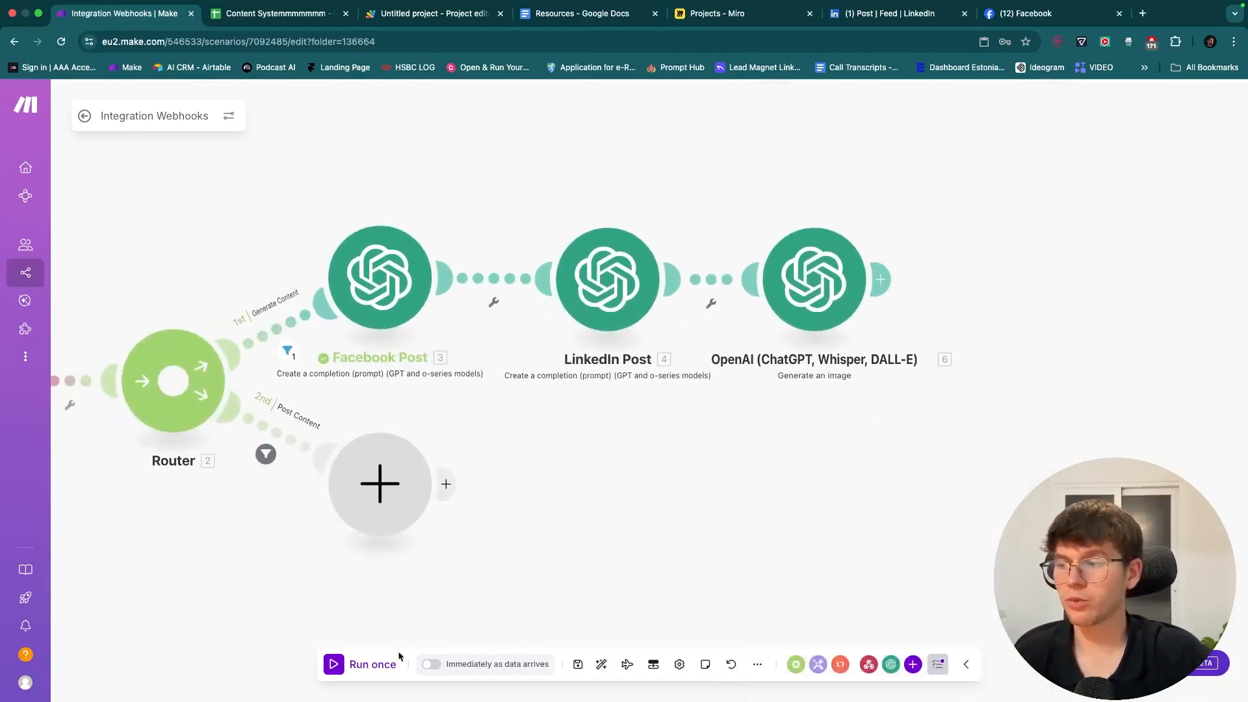
drag(511, 539, 184, 568)
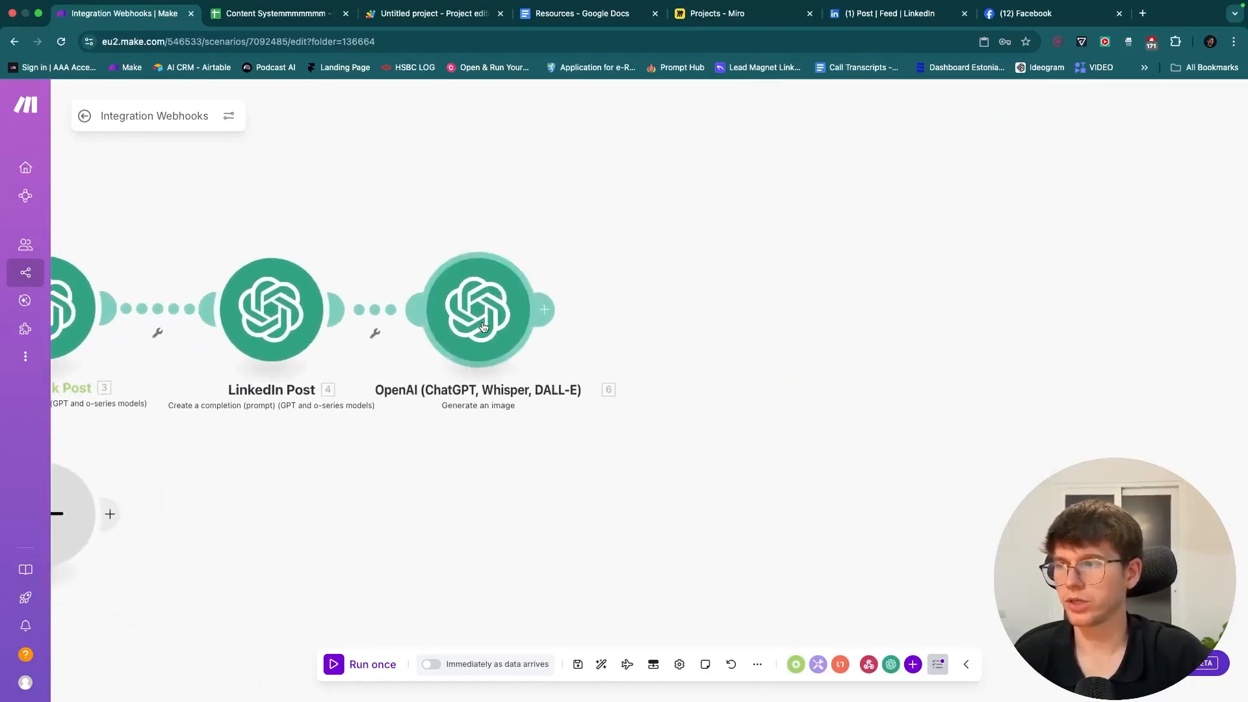
scroll(483, 323, left, 3)
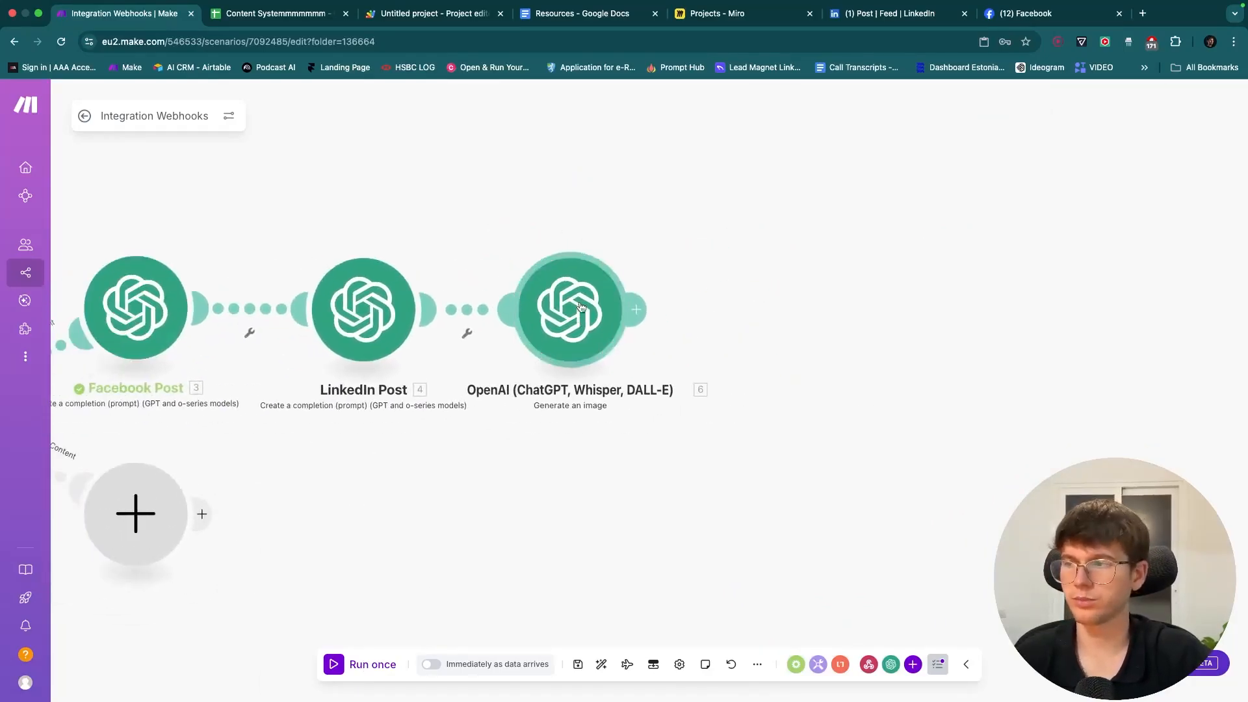
right_click(582, 306)
click(621, 338)
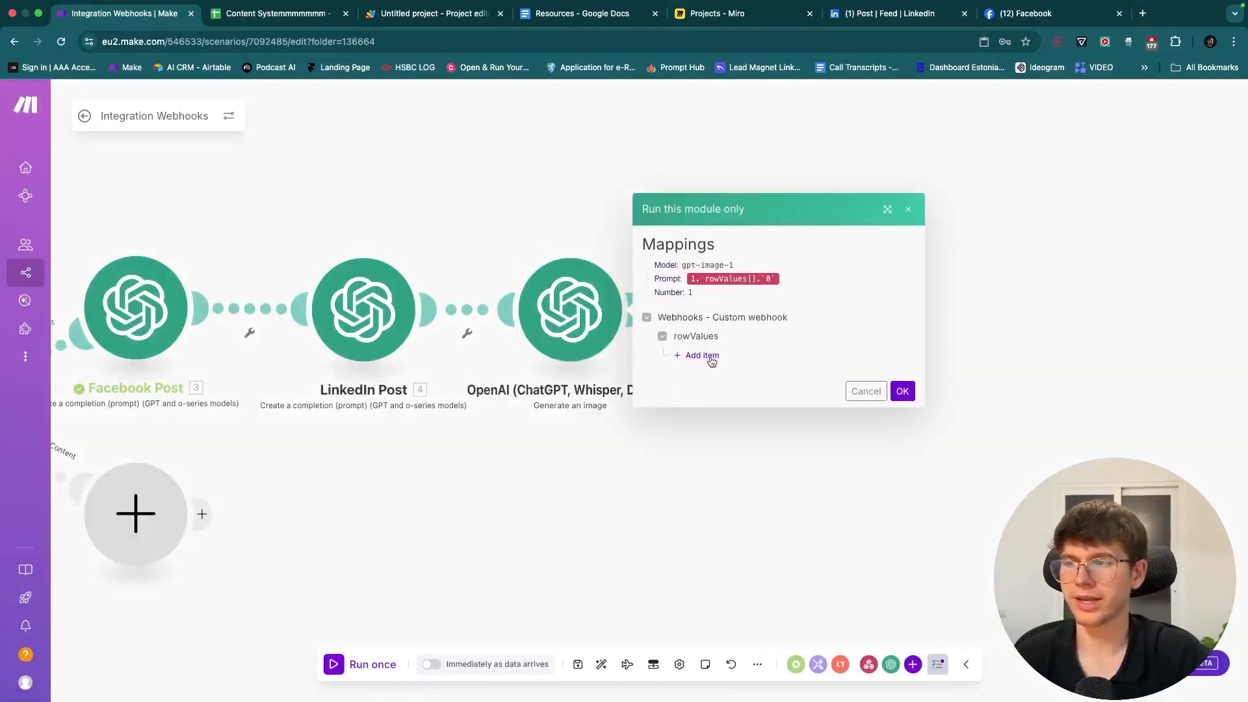
click(699, 357)
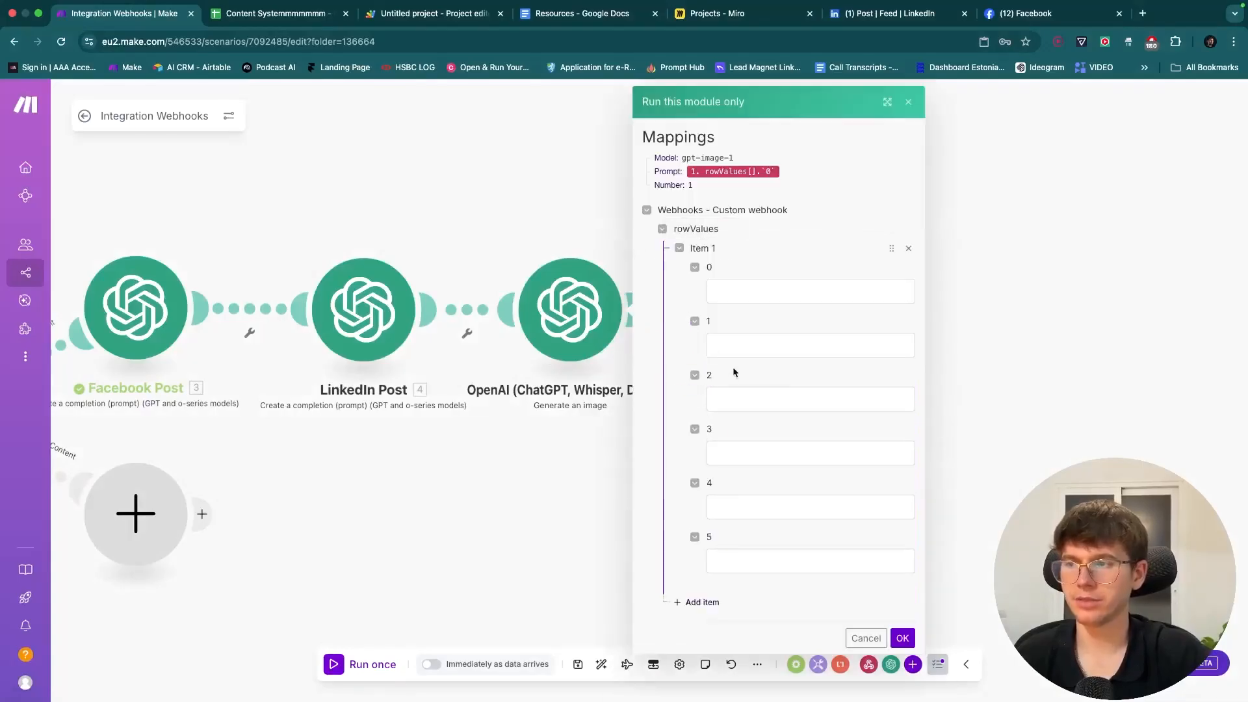
- Enter the prompt 'AI automation circle community' members on a Google Meet call, and start the run
click(729, 287)
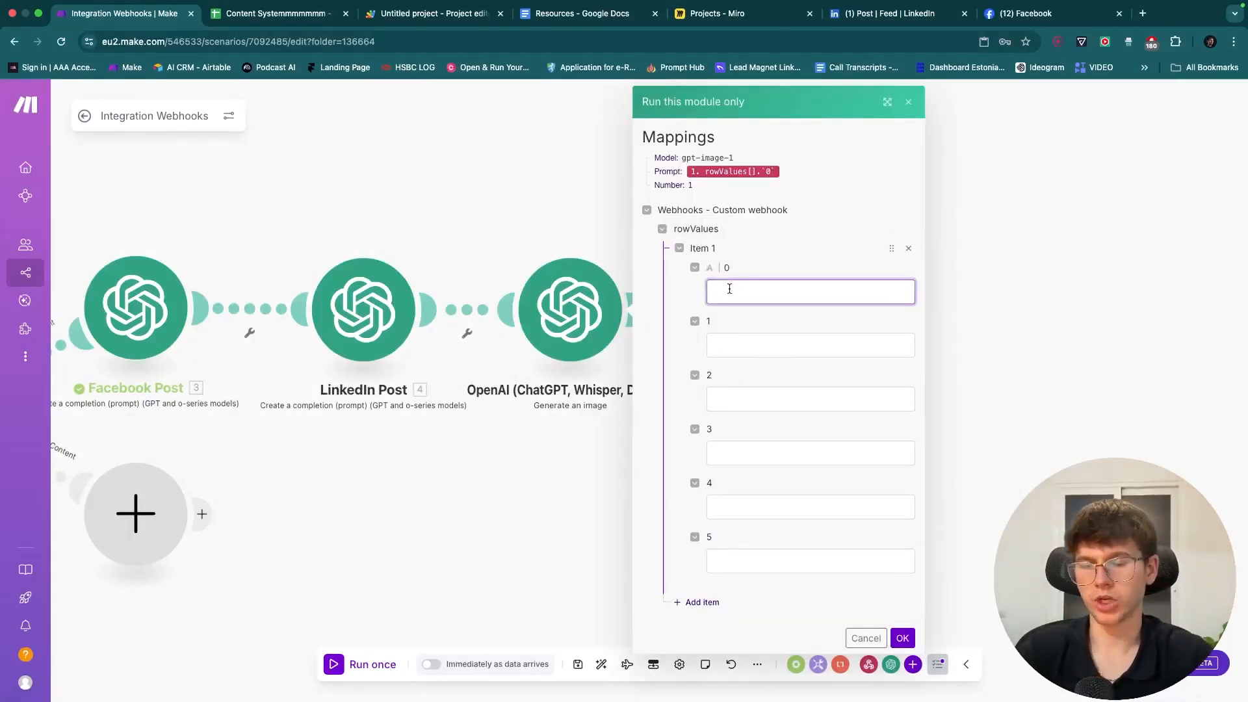
text(AI automat)
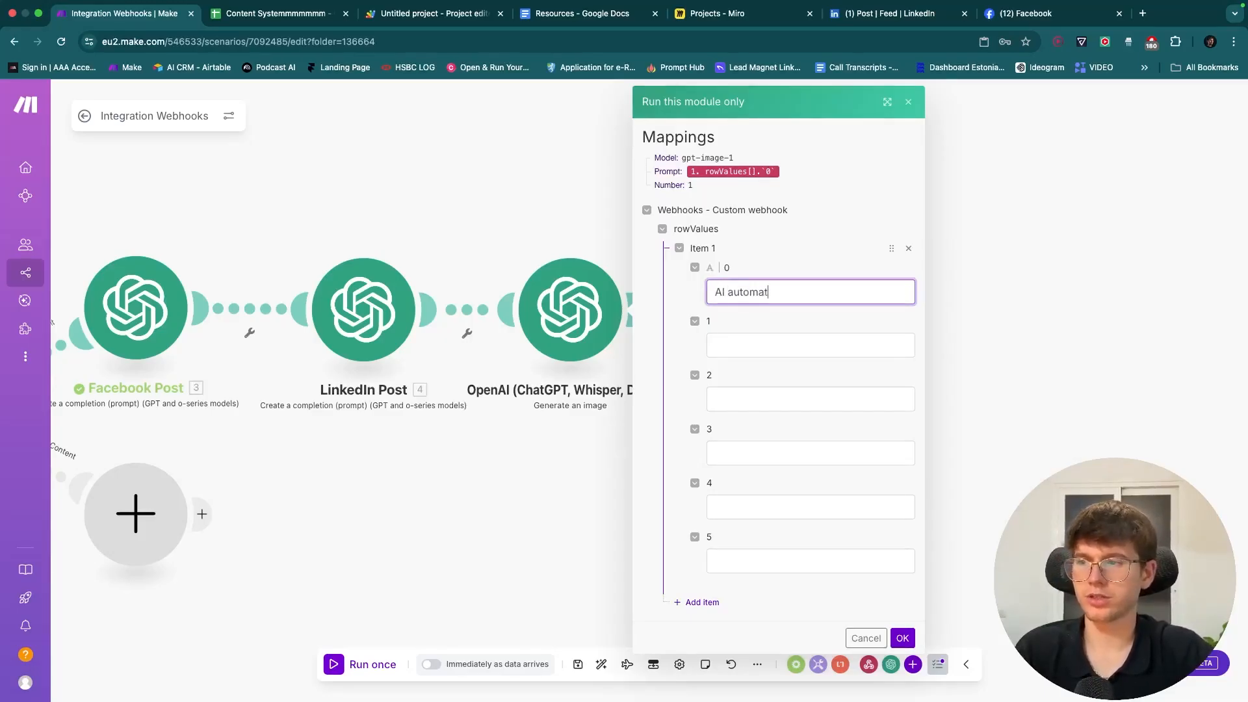
text(ion circle community)
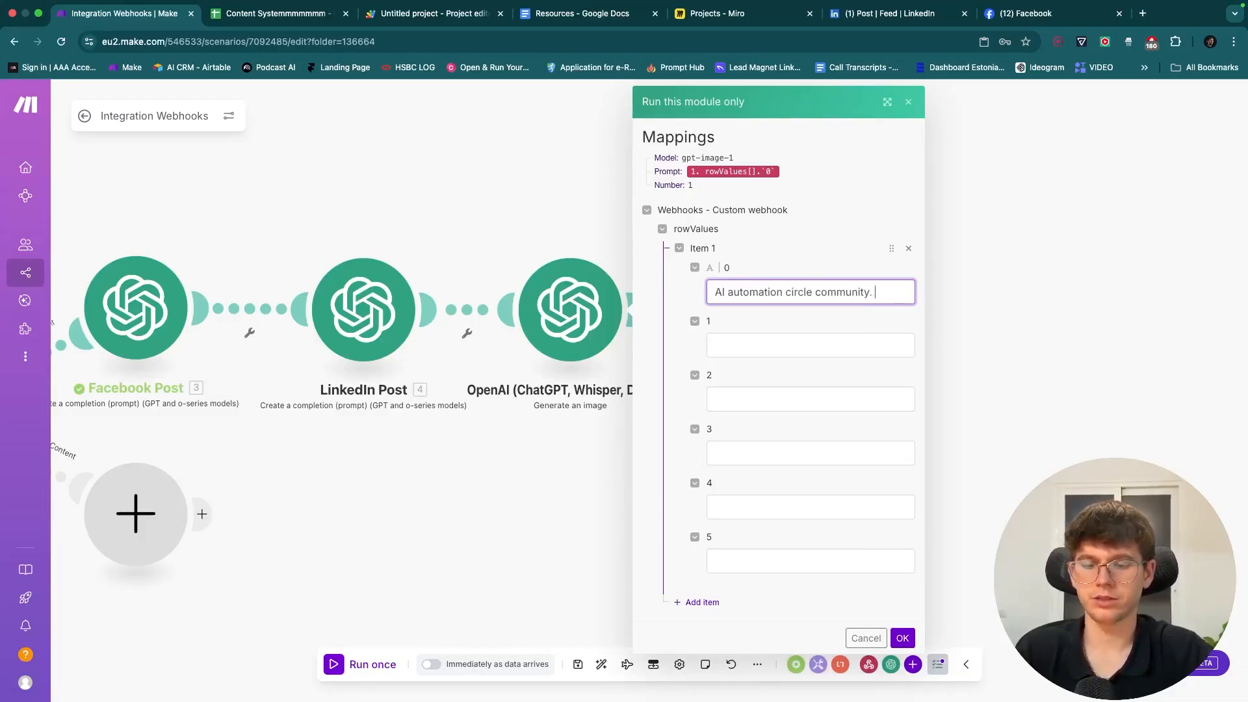
text(Pic of all of t)
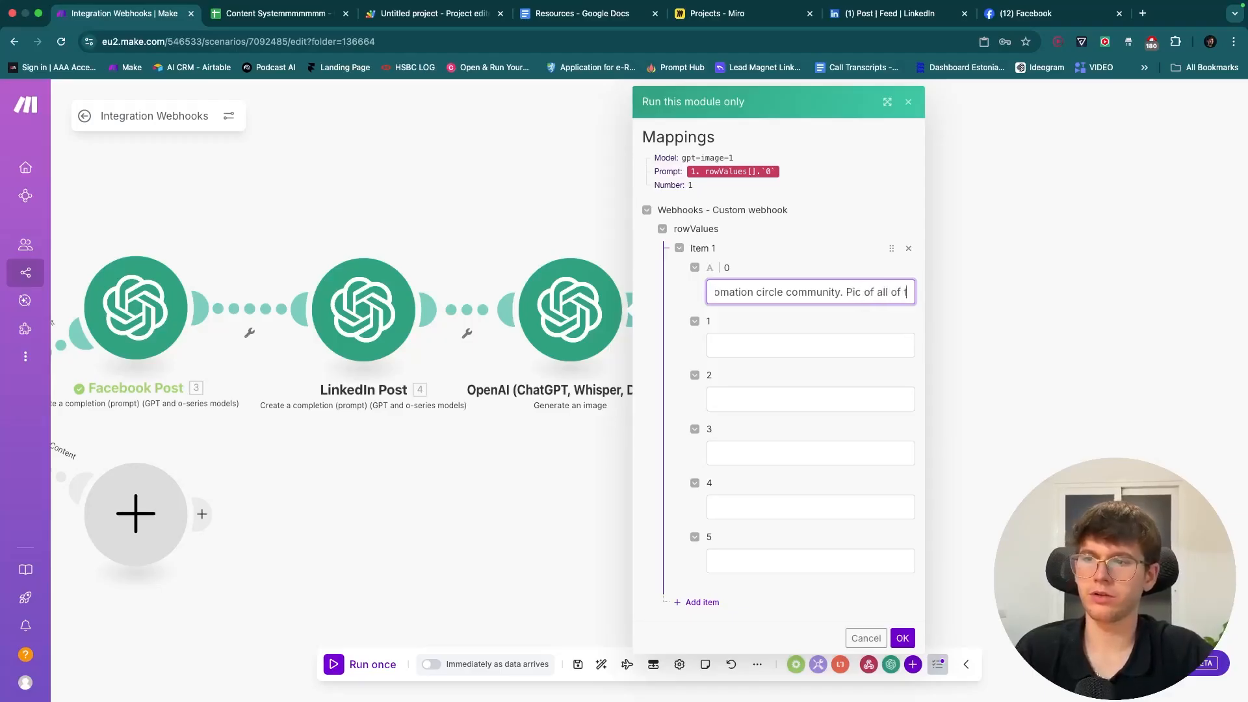
text(he members o)
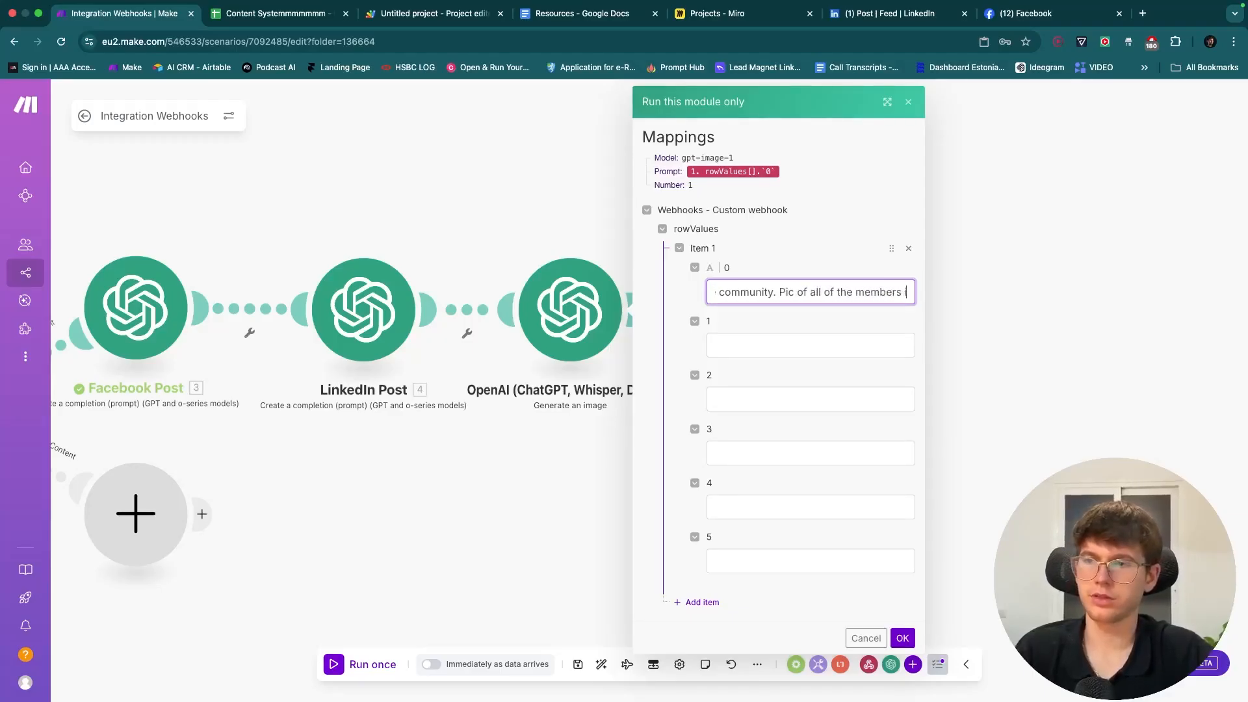
text(n a google me)
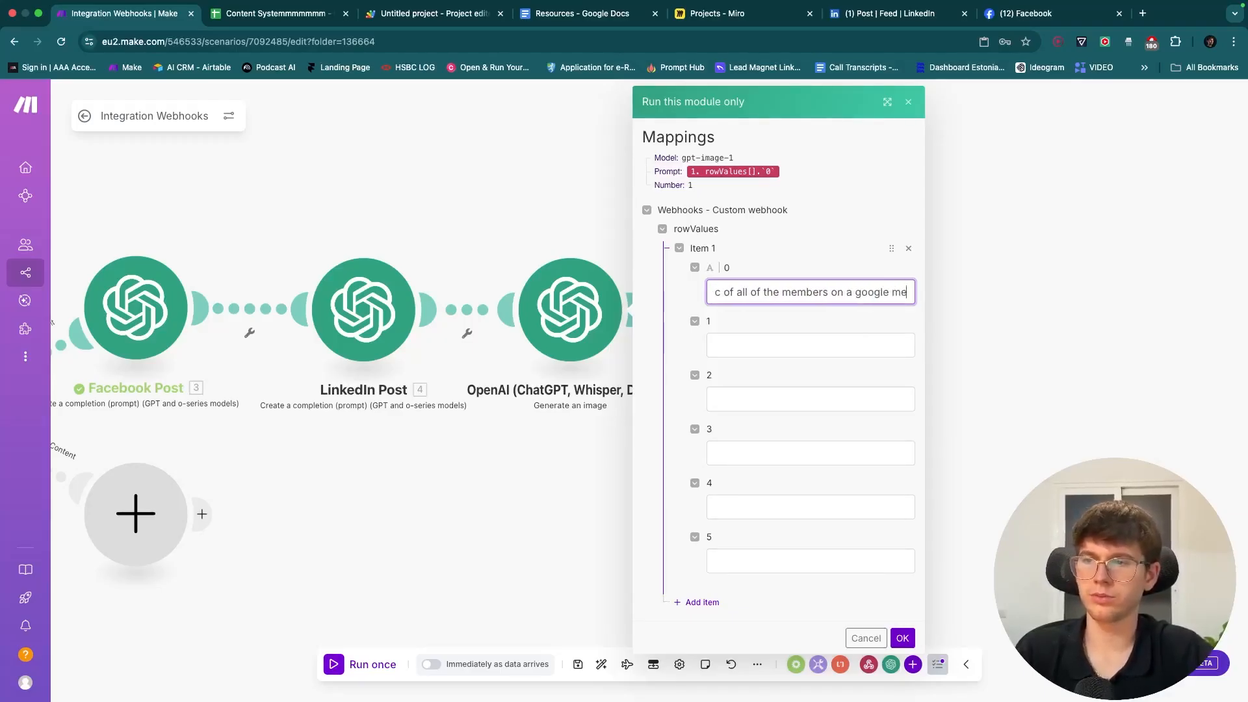
text(ets call)
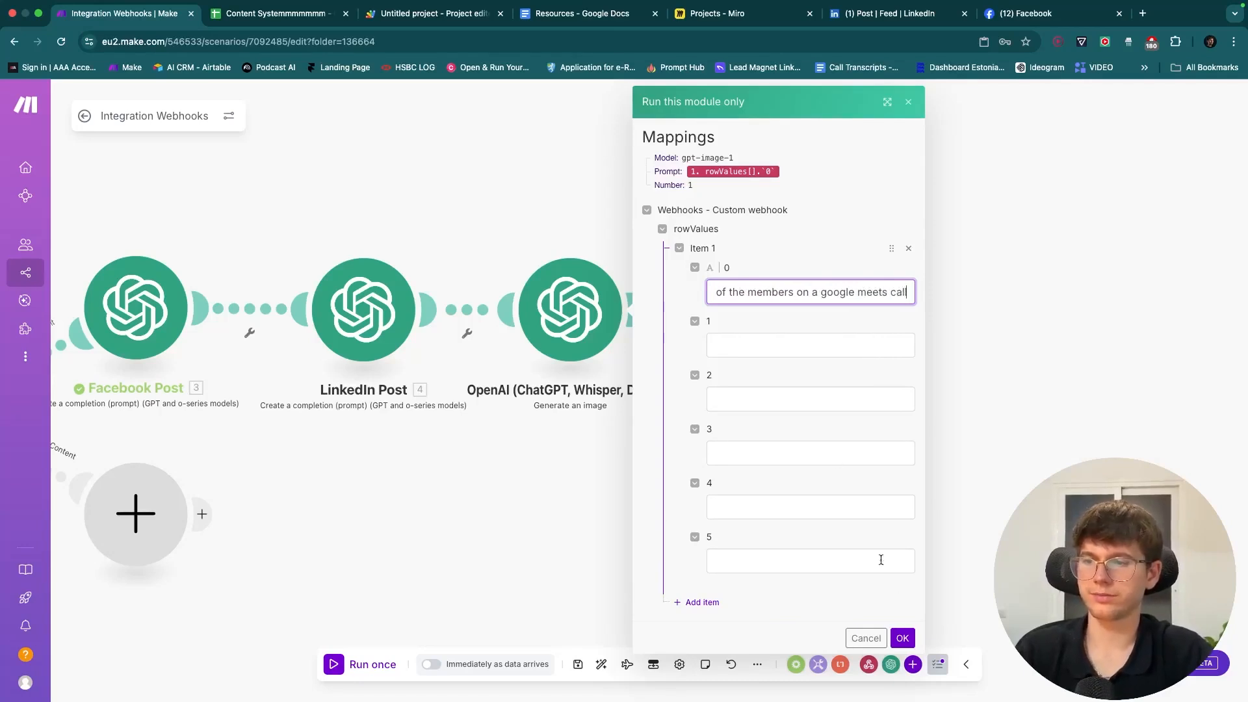
click(902, 638)
drag(944, 422, 652, 493)
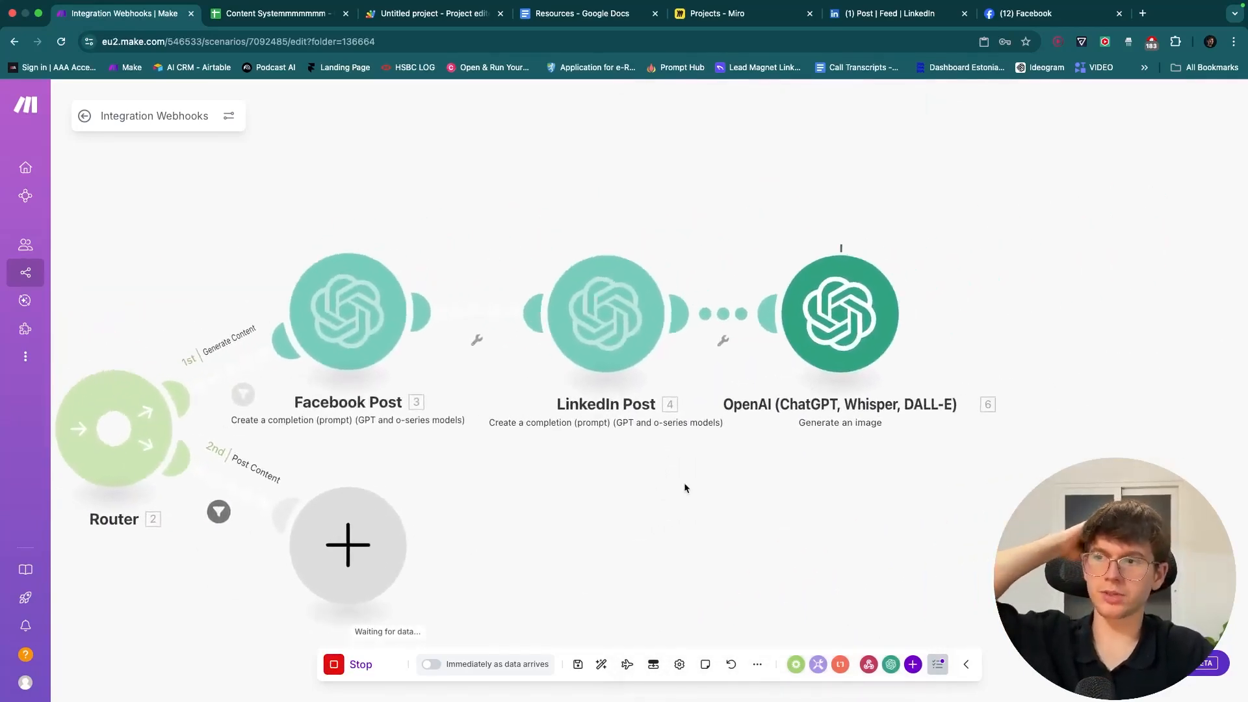
- Pan to show webhook, router and image modules, then underline Generate Image on the Miro board
drag(767, 477, 638, 468)
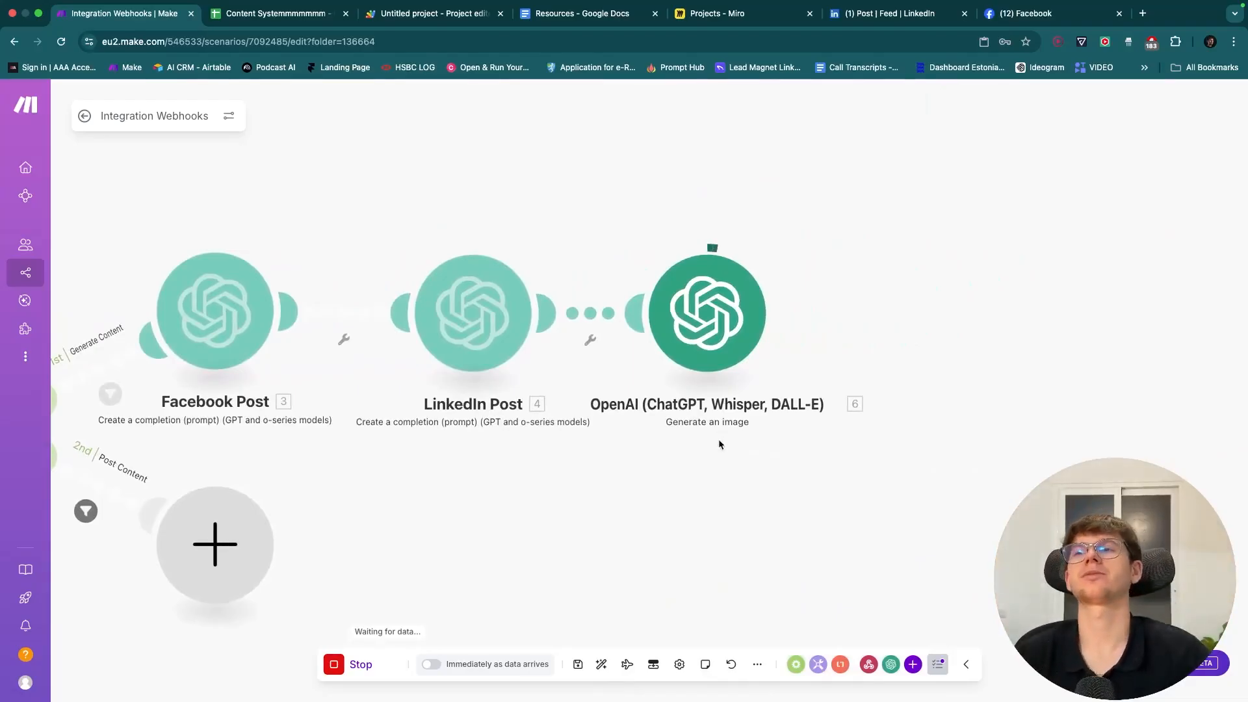
drag(719, 439, 901, 382)
scroll(942, 419, down, 3)
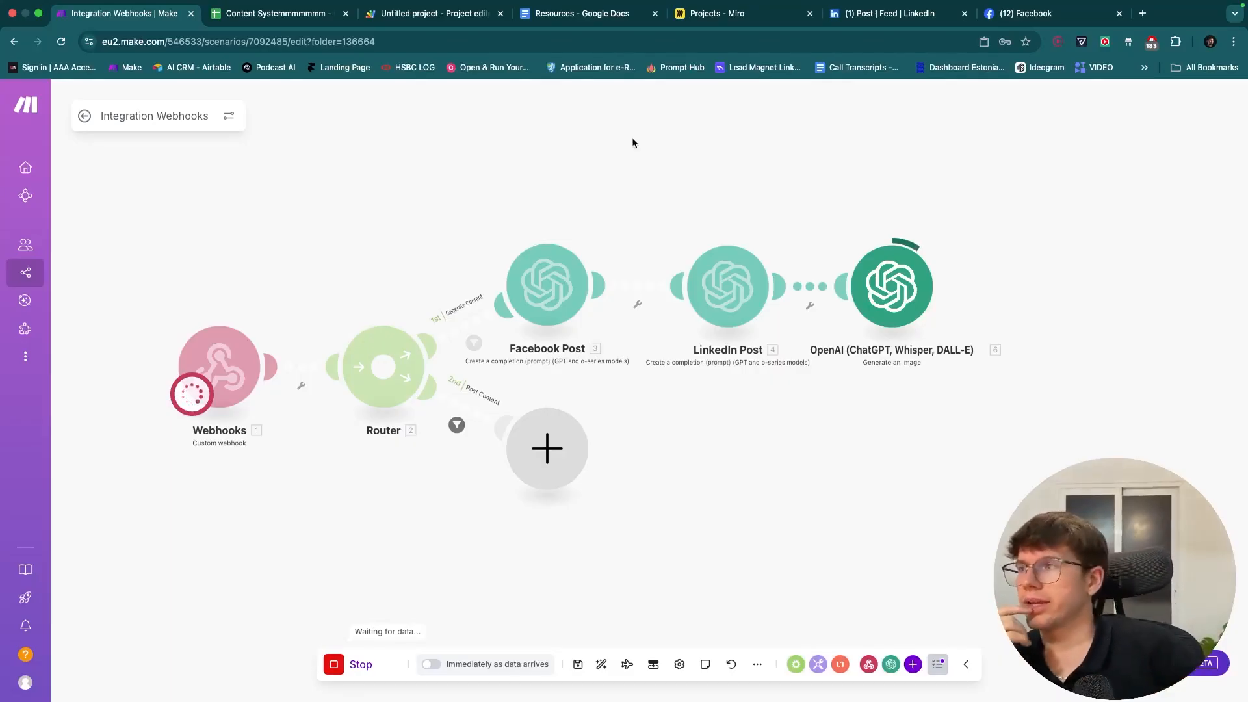
click(715, 13)
drag(564, 333, 723, 328)
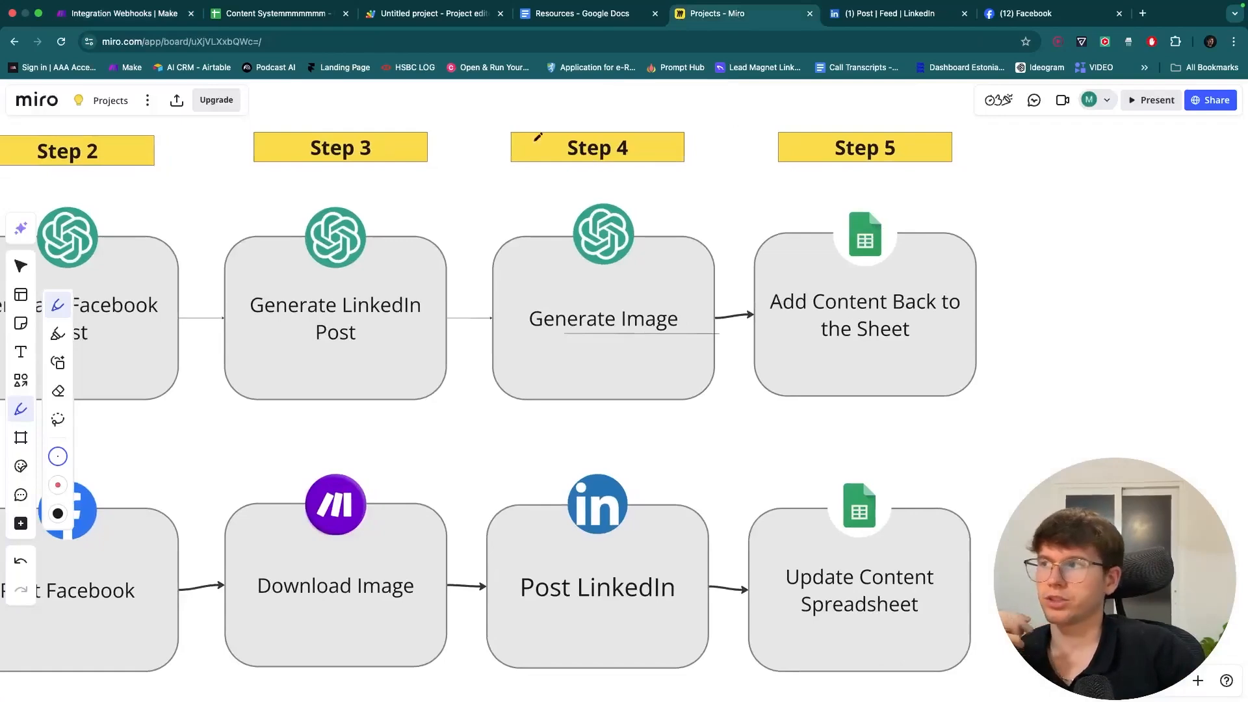
- Reset the sheet to 100% zoom and review row 2's idea and empty C2–E2 post cells
click(239, 23)
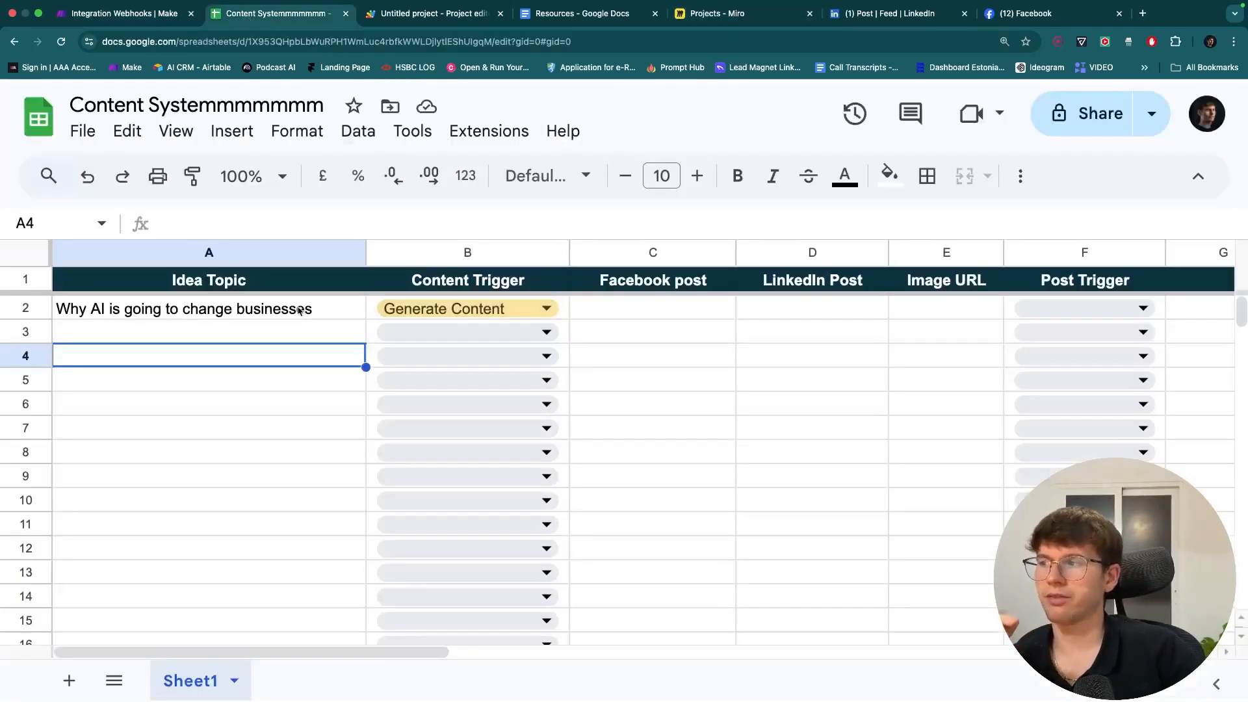
click(308, 312)
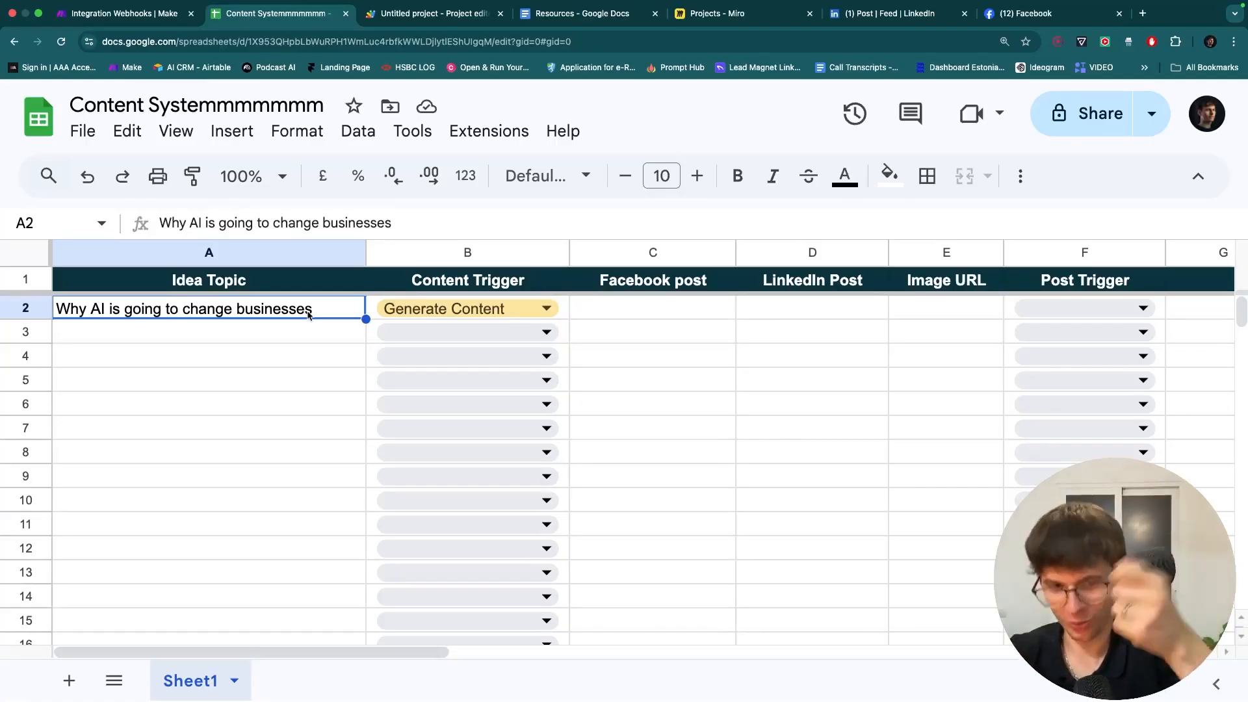
key(super+minus)
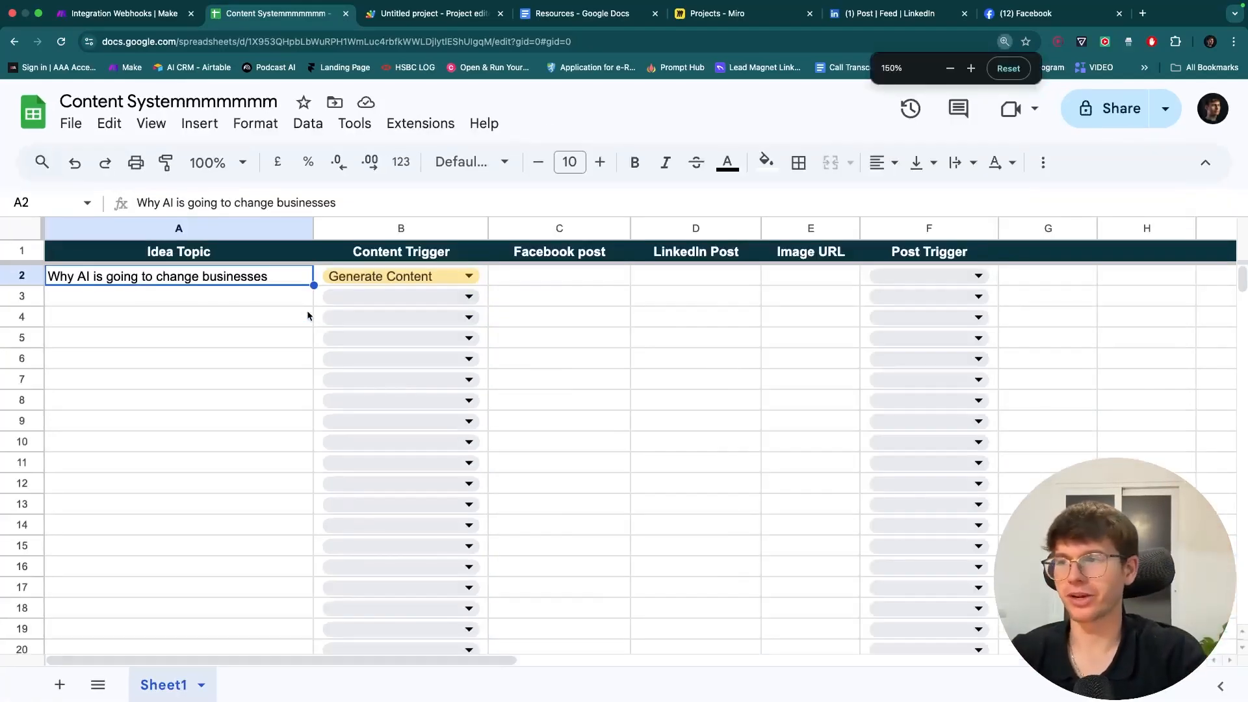
key(super+minus)
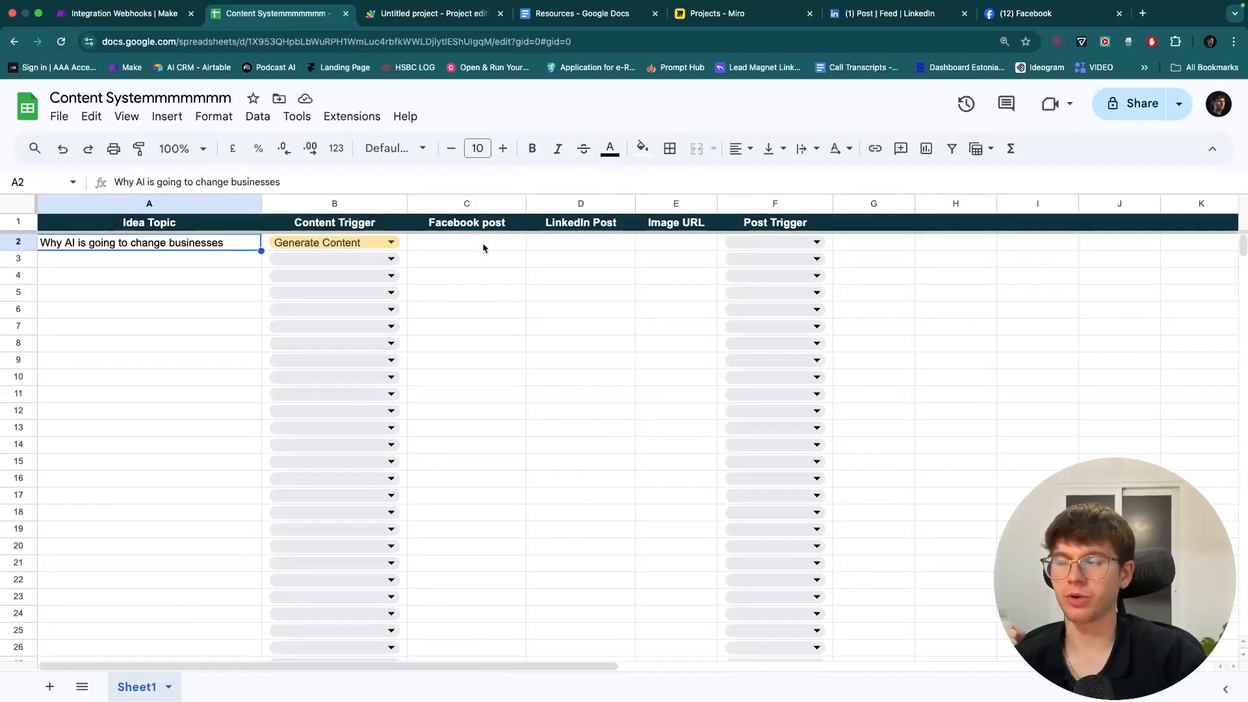
click(372, 248)
click(474, 245)
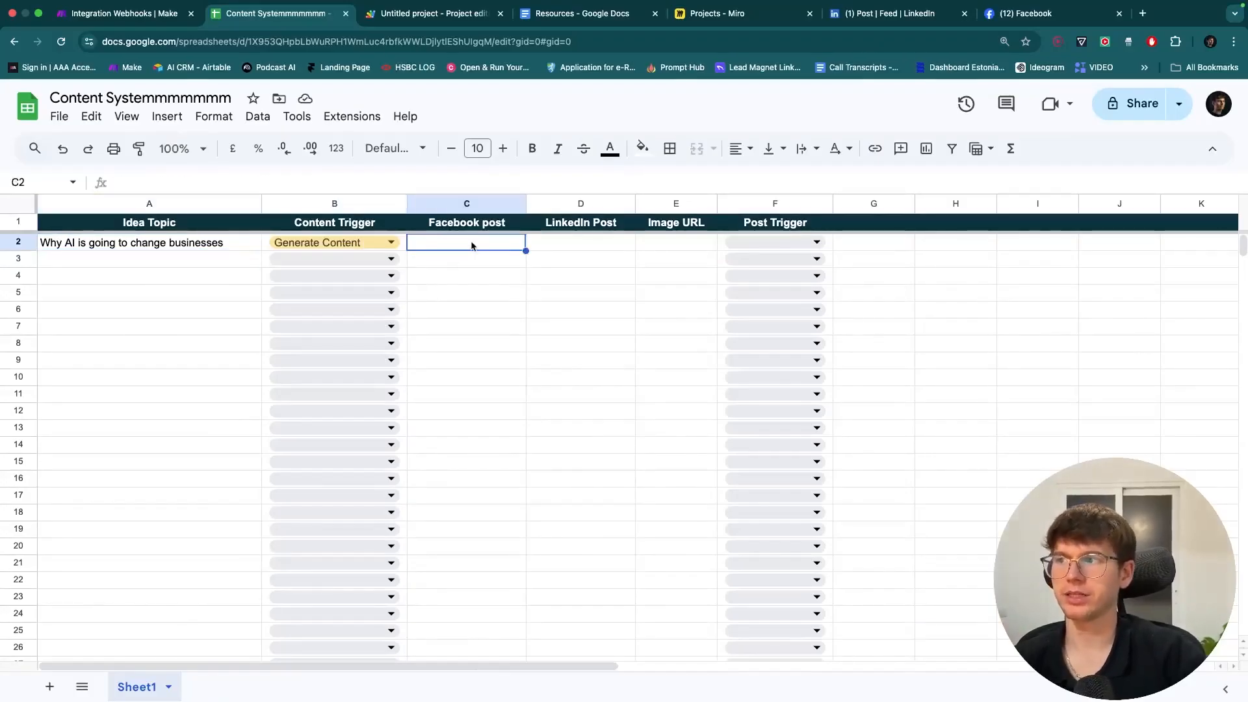
click(558, 247)
click(671, 245)
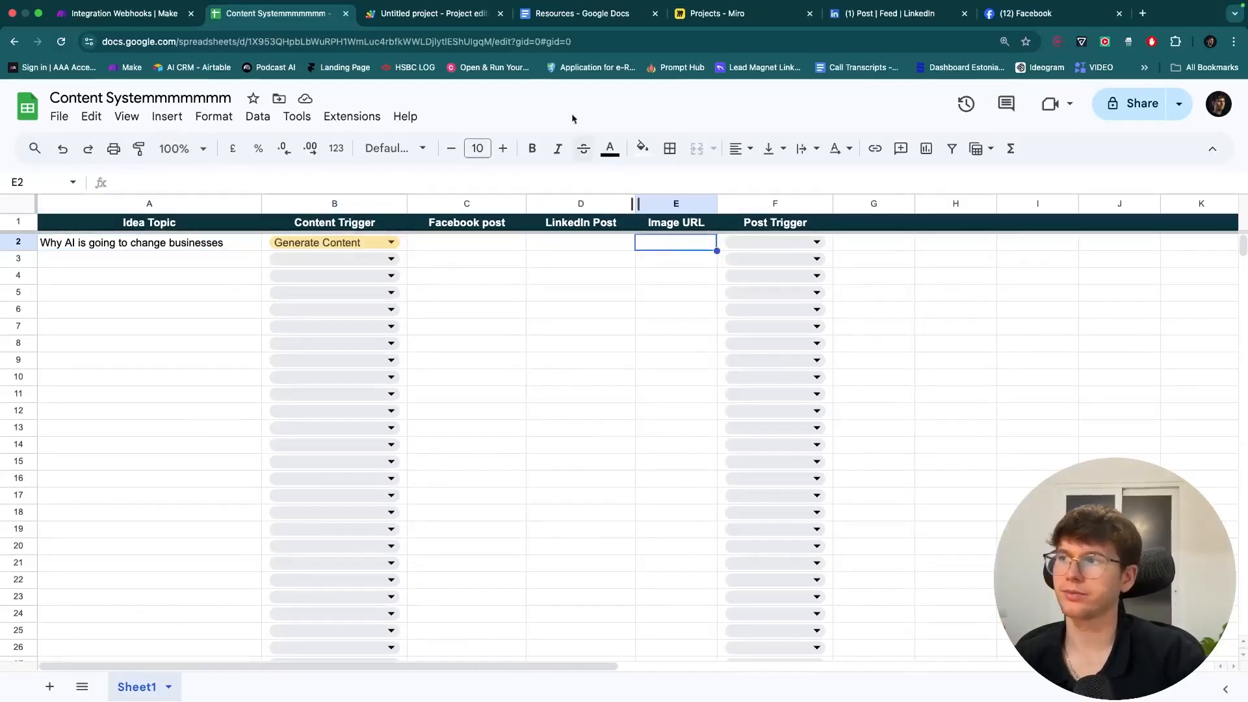
click(117, 13)
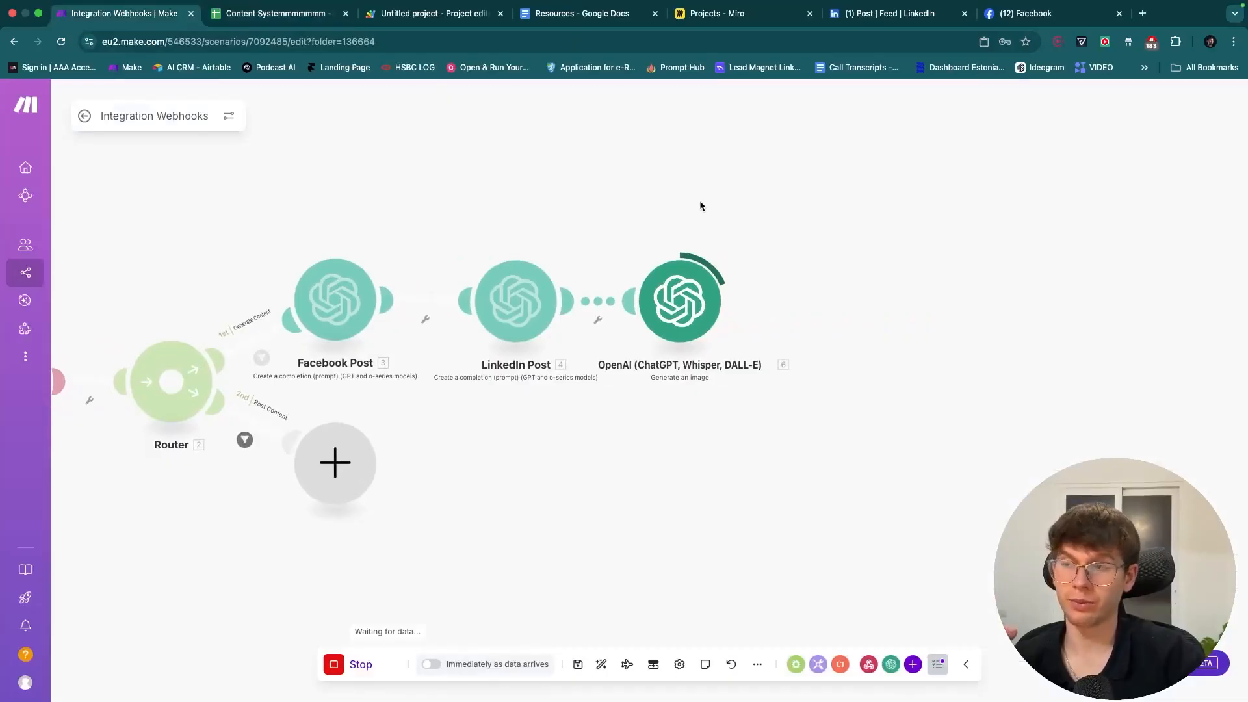
- Zoom in on the canvas while the OpenAI module finishes generating output1.png at 1536x1024
scroll(699, 202, up, 3)
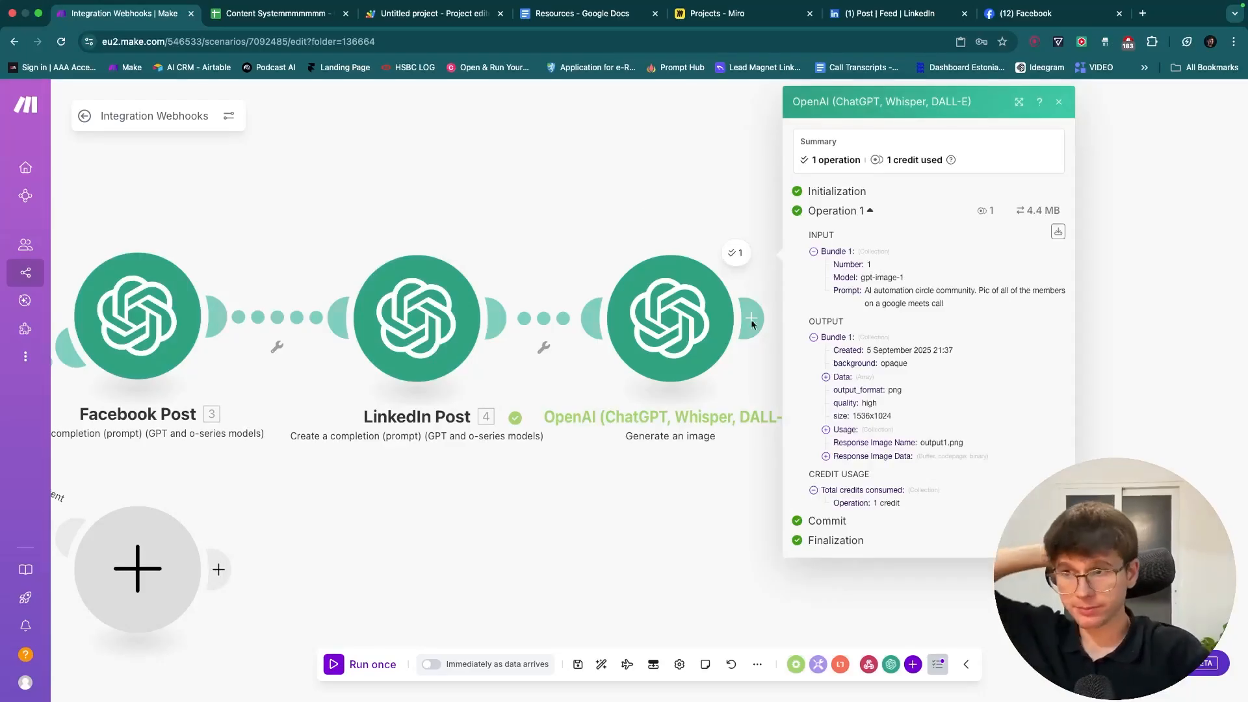
- Expand the output's first Data item and toggle its File Data and response image bytes
click(838, 378)
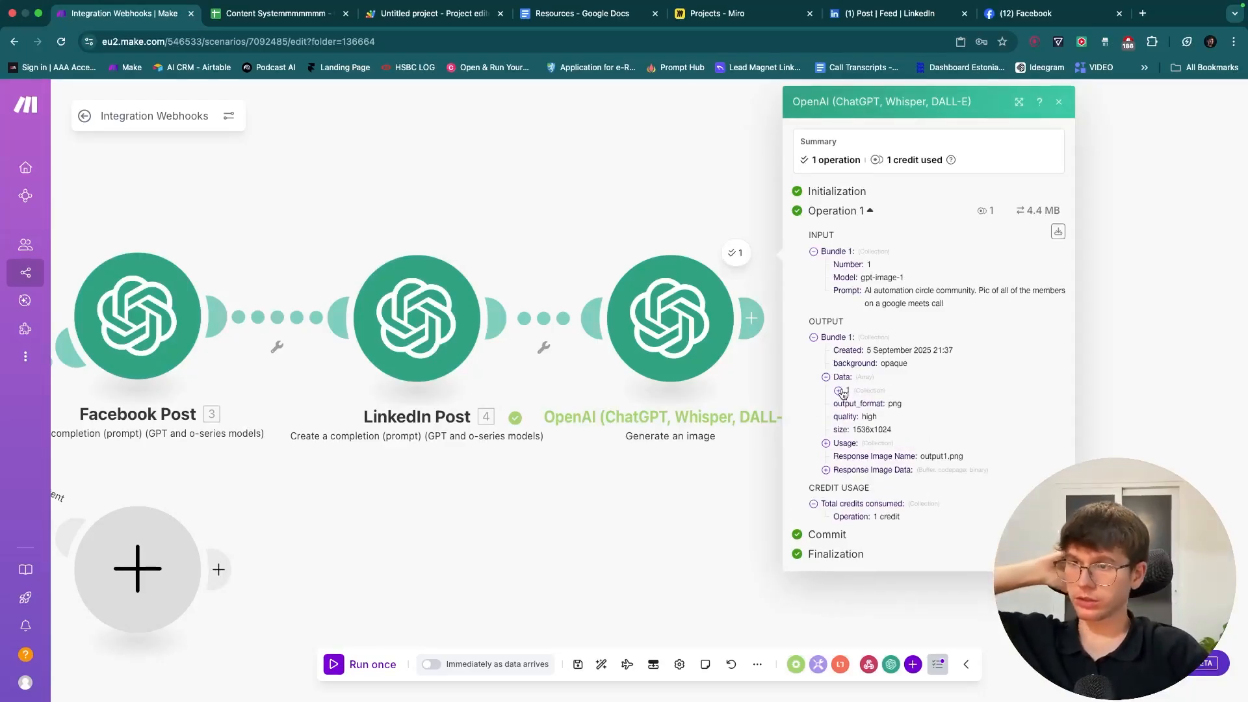
click(839, 392)
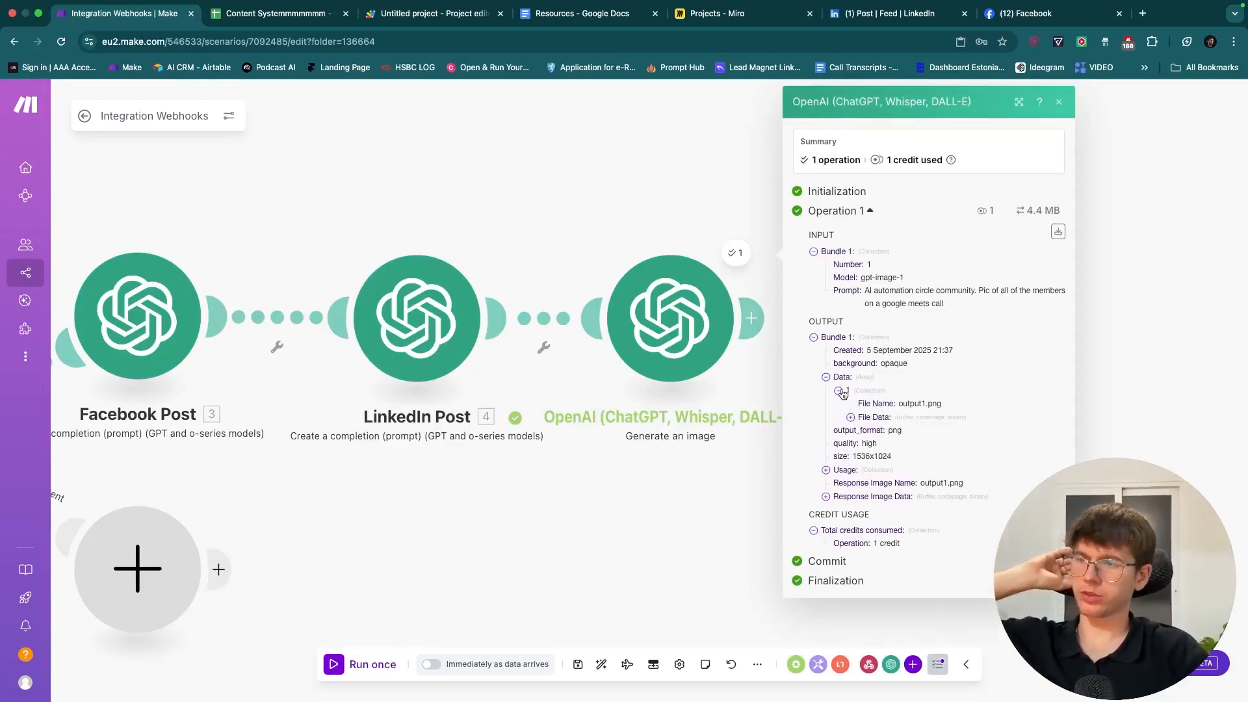
click(872, 420)
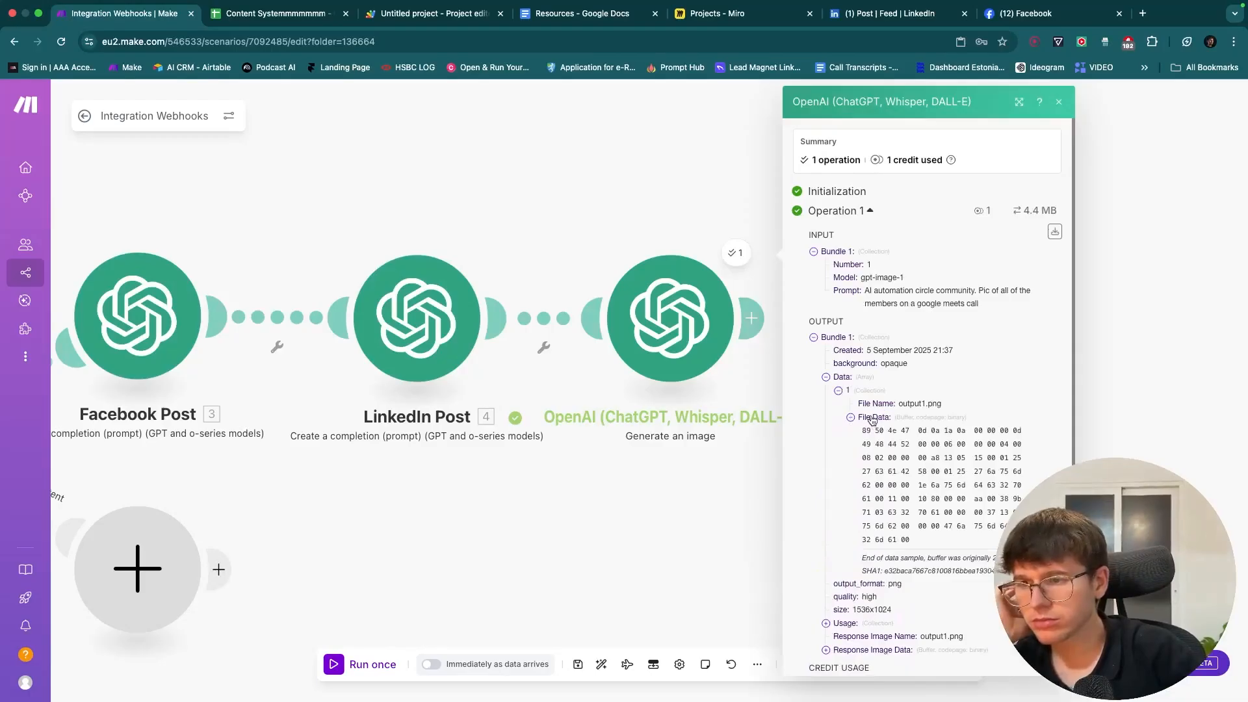
click(873, 419)
click(849, 498)
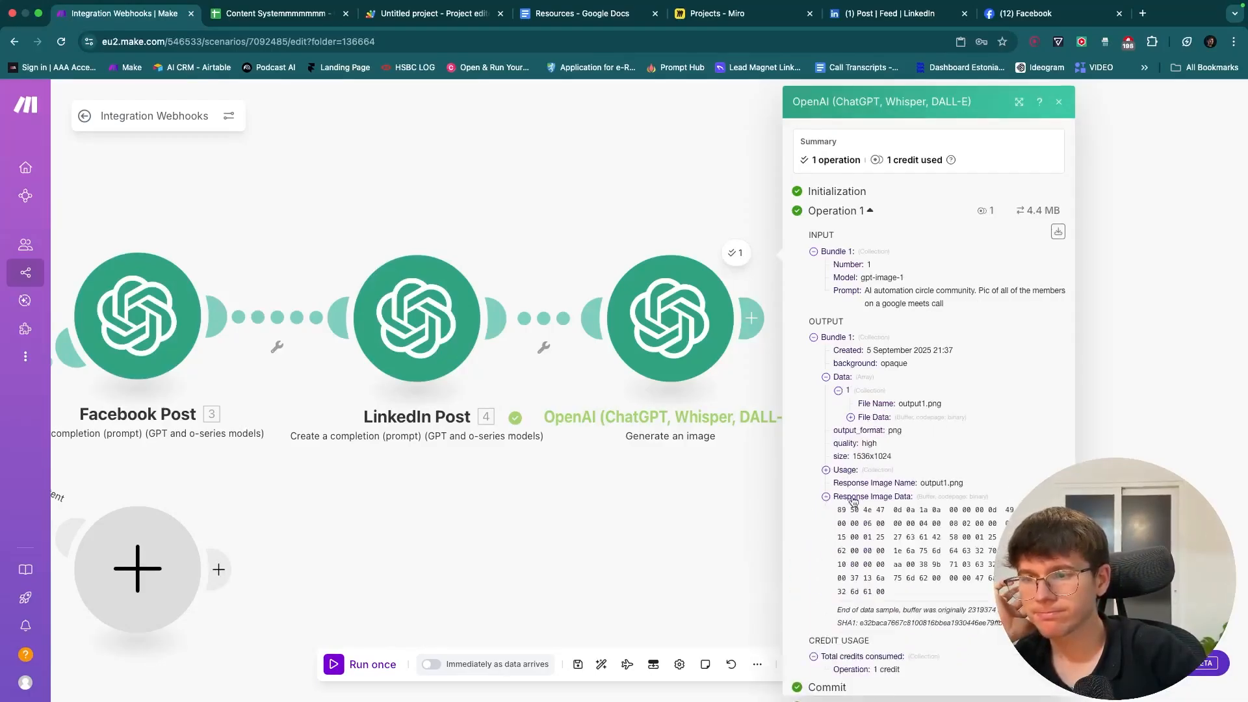
drag(752, 498, 639, 502)
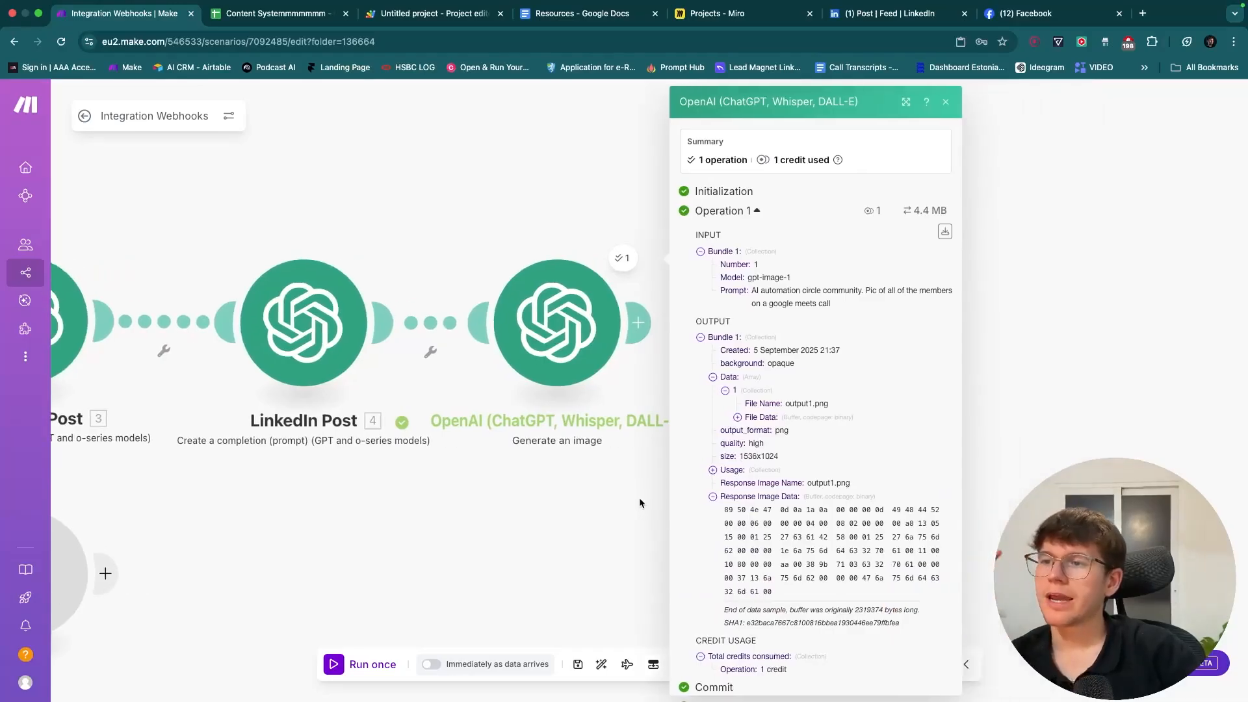
click(762, 419)
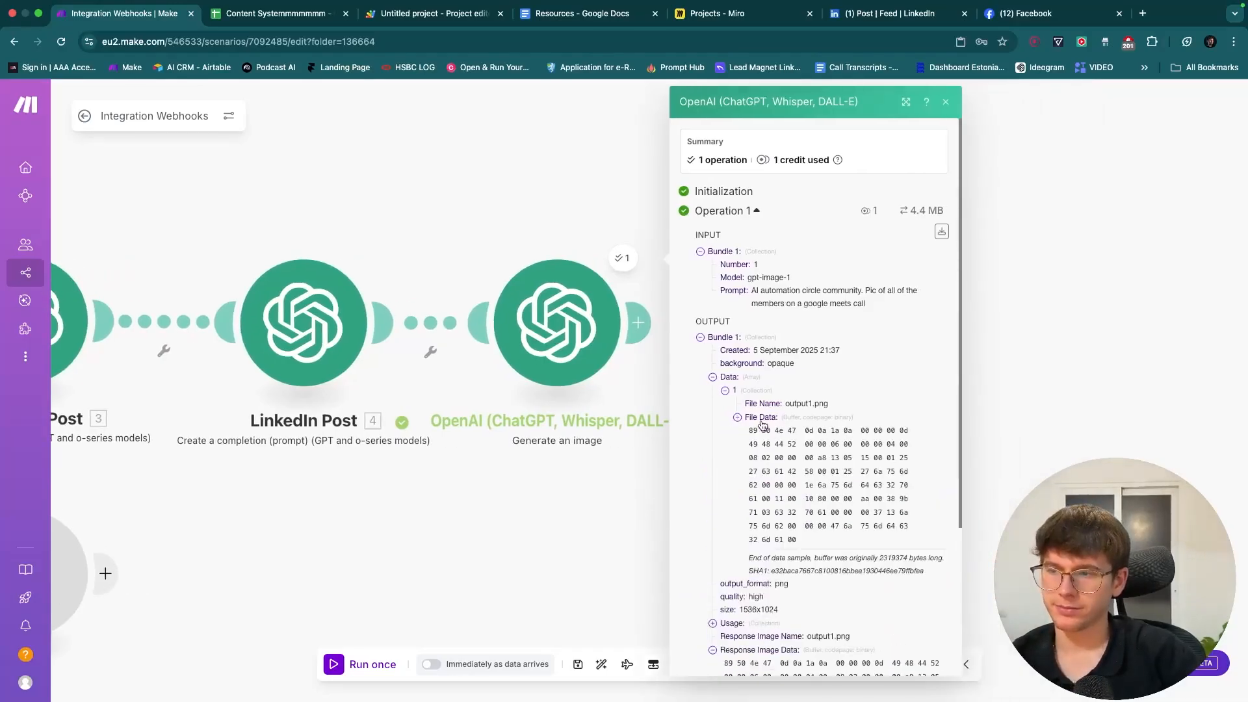
click(762, 420)
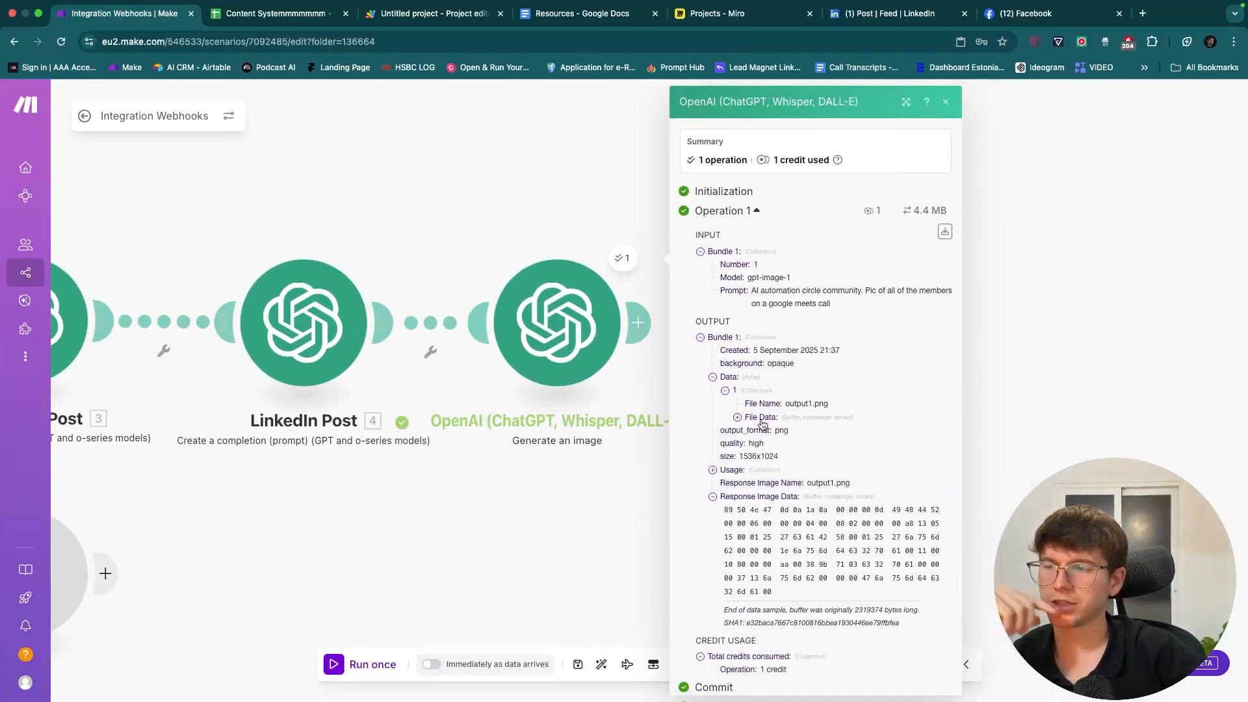
click(599, 507)
- Reopen the image output, expand File Data and select part of the hex bytes
click(623, 257)
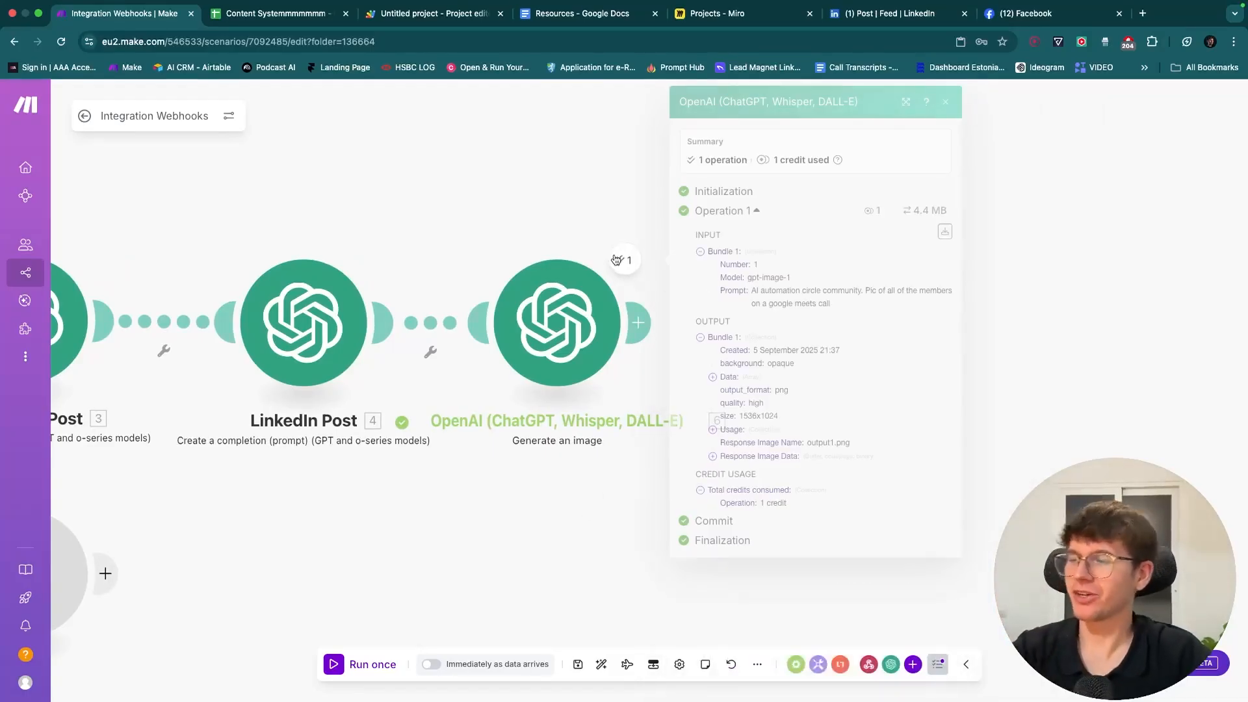
click(731, 377)
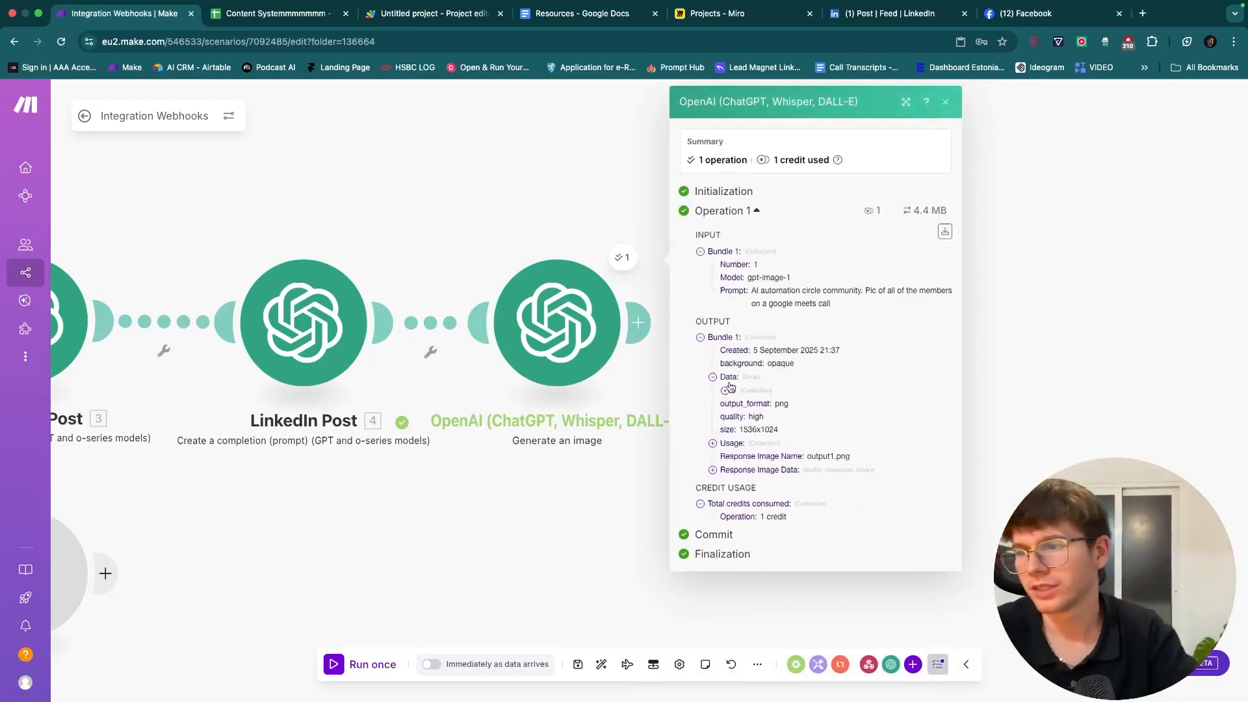
click(728, 391)
click(766, 421)
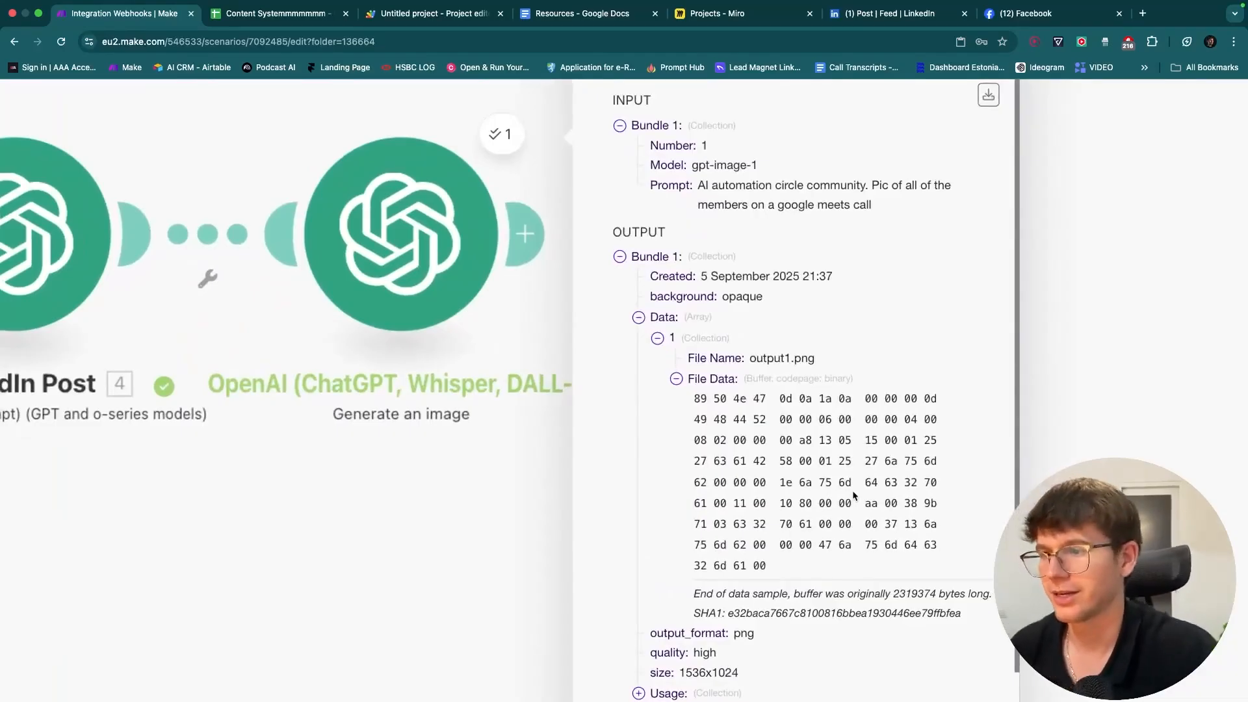
drag(772, 569, 706, 400)
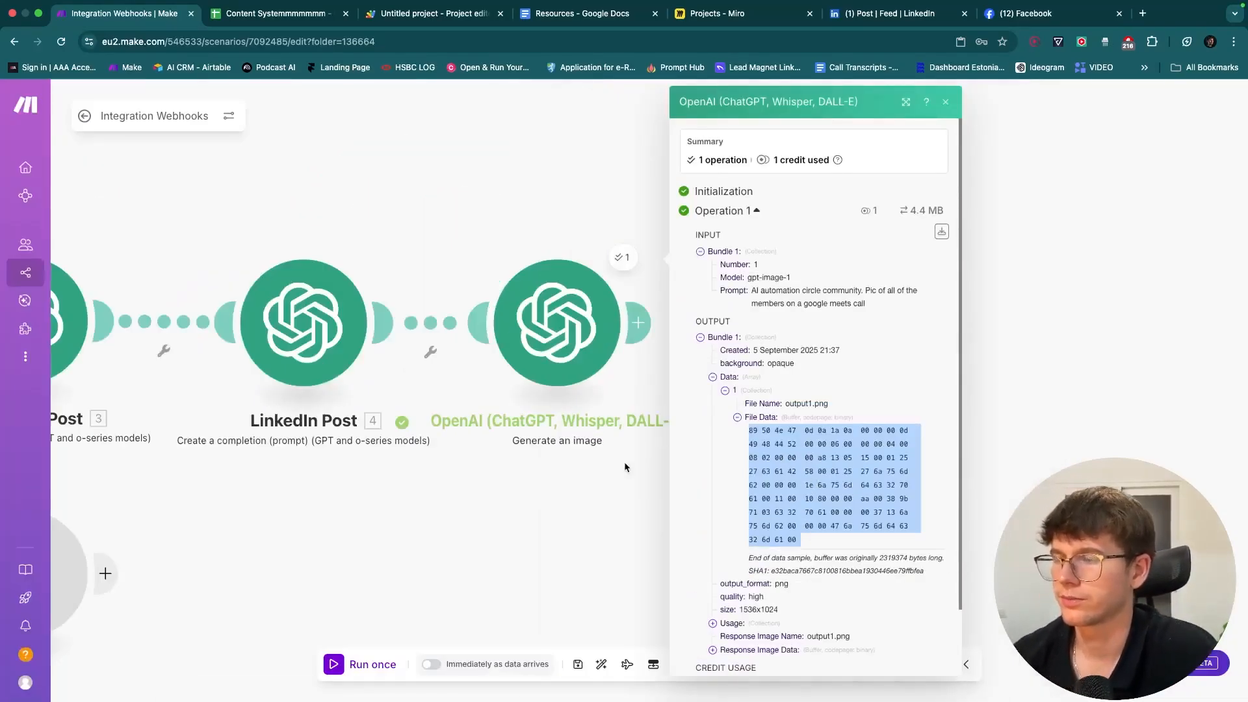
- Disconnect the image module and reconnect it after LinkedIn Post
click(457, 349)
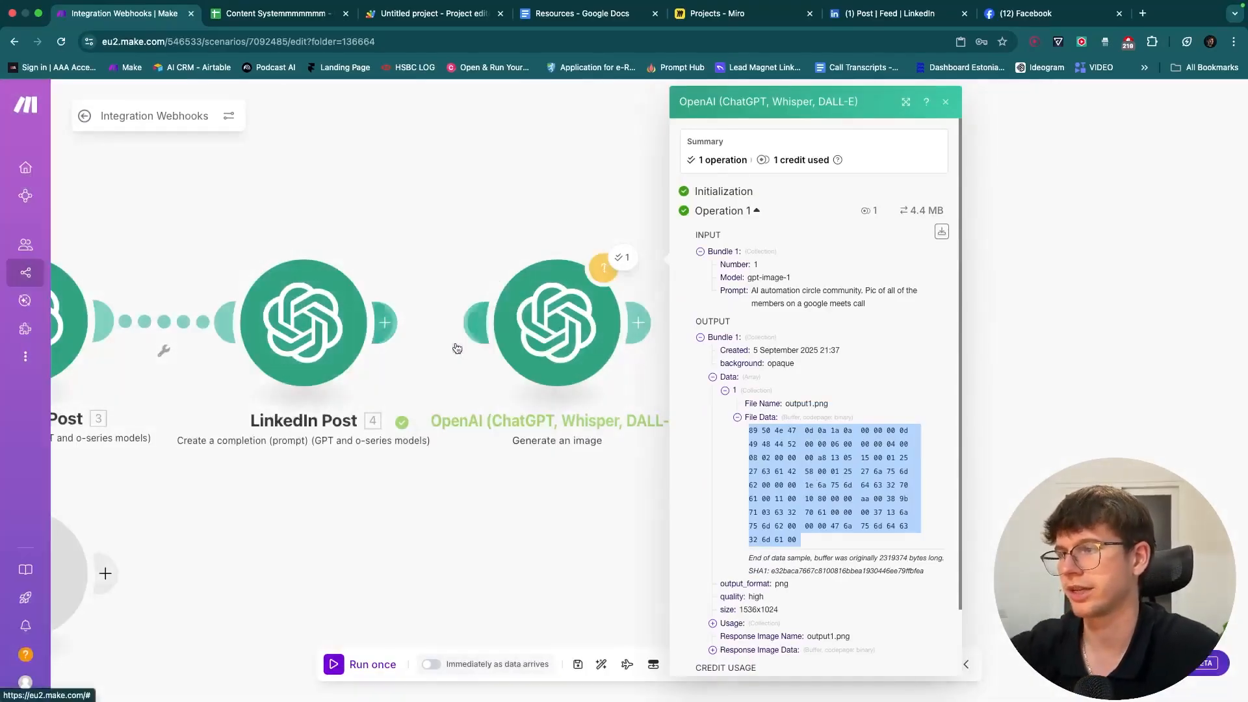
drag(456, 221, 513, 232)
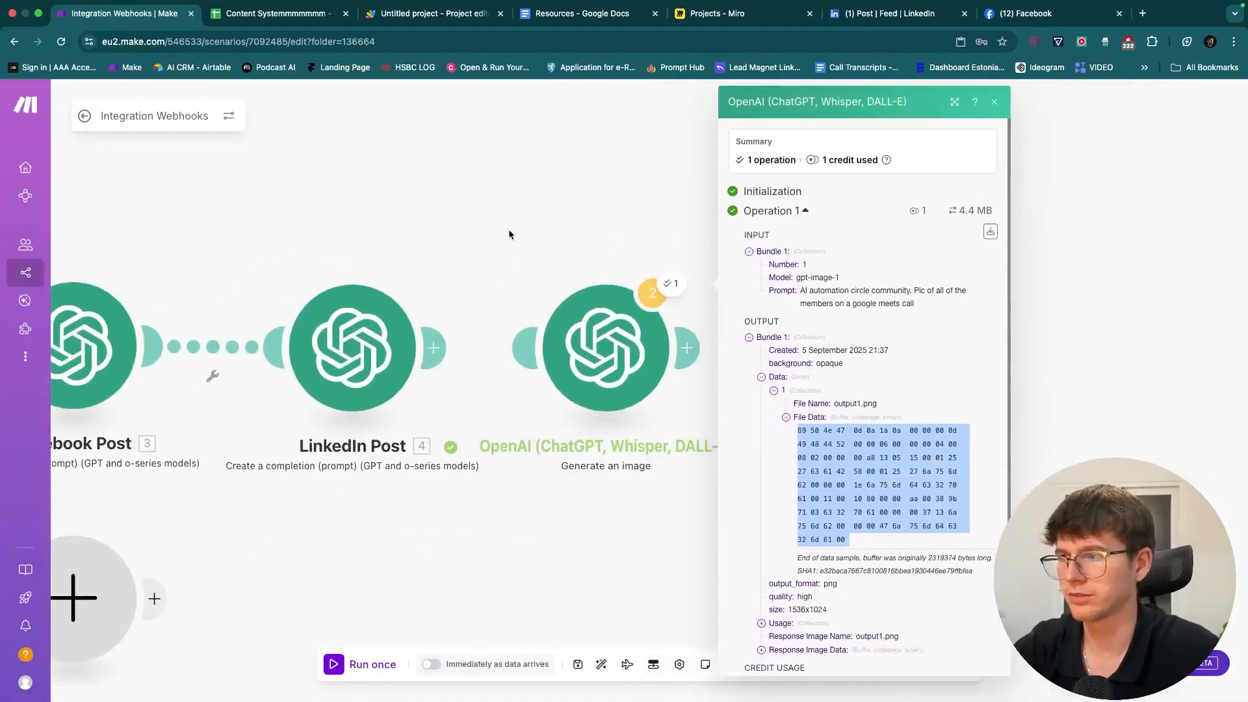
click(527, 346)
drag(603, 264, 505, 263)
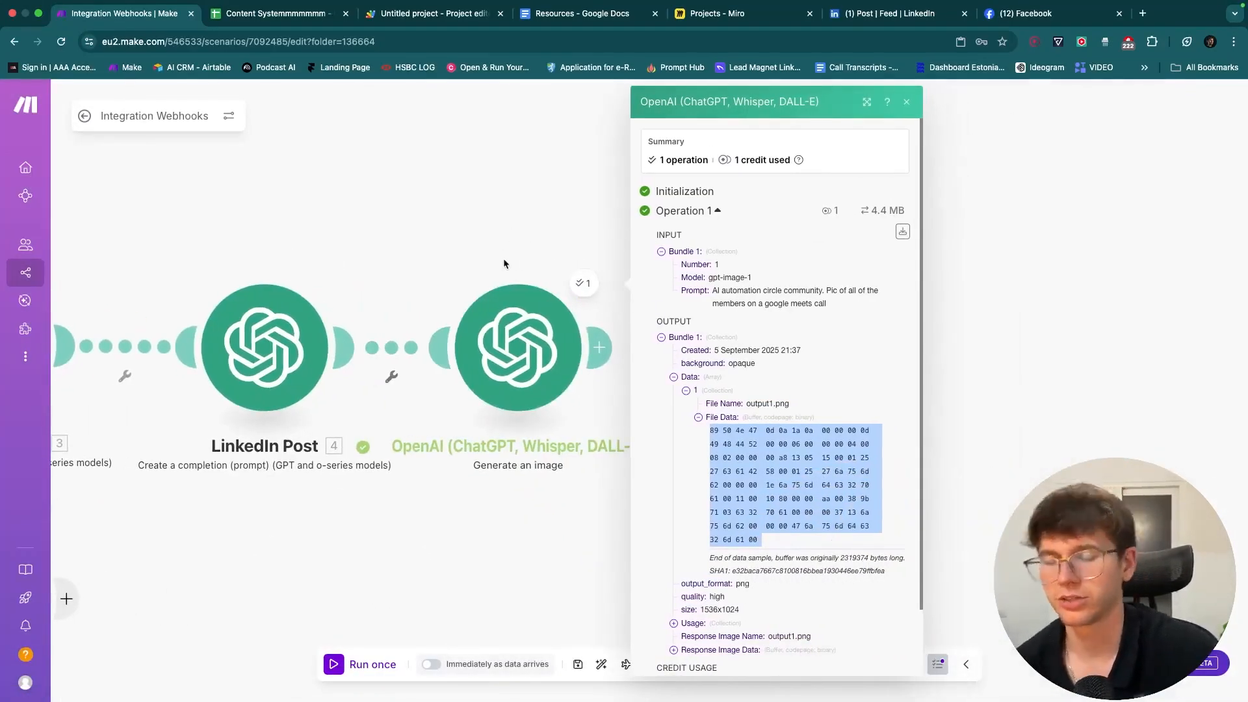
- Select all rows of the hex file data, then clear the selection
click(754, 458)
drag(762, 541, 709, 434)
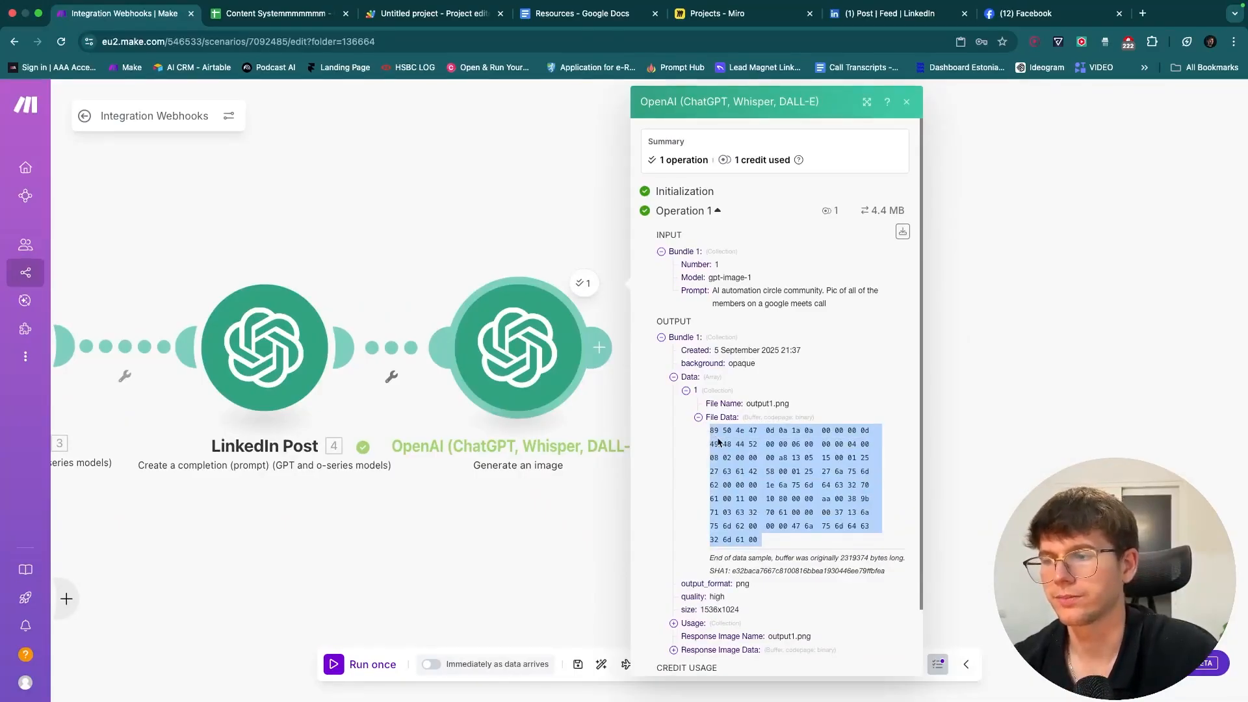
scroll(583, 491, down, 5)
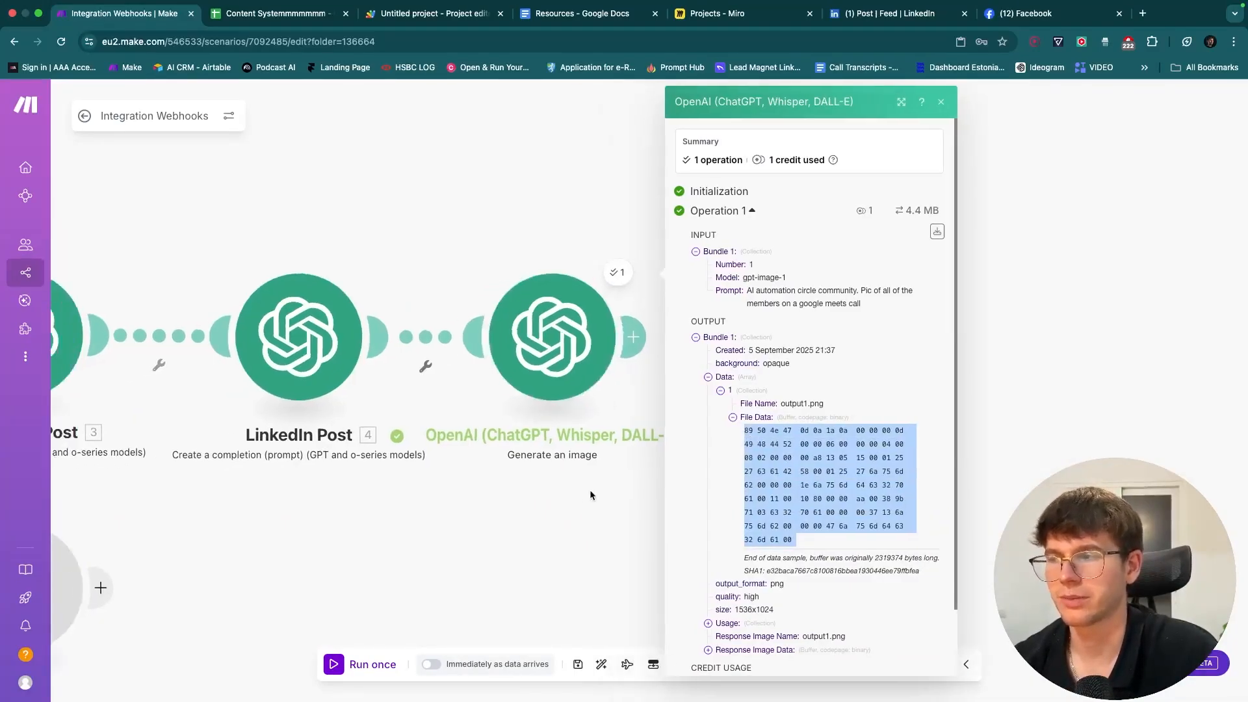
drag(598, 488, 712, 455)
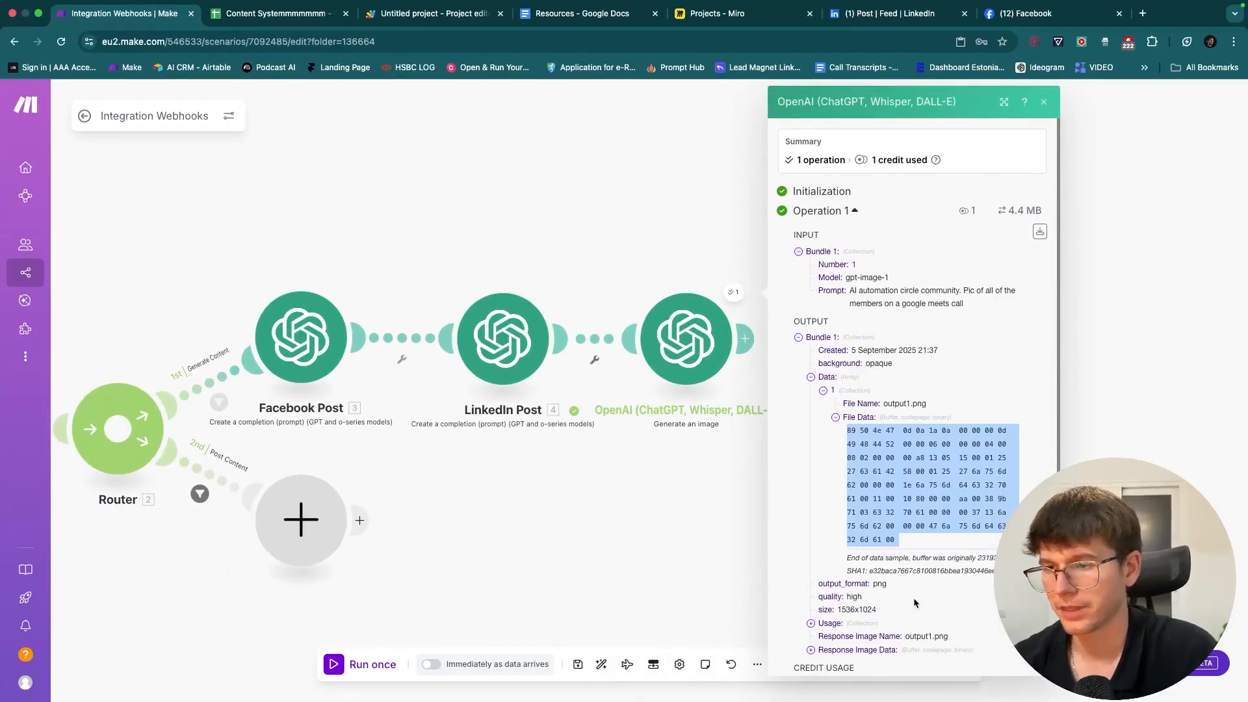
drag(889, 586, 878, 587)
drag(936, 543, 848, 439)
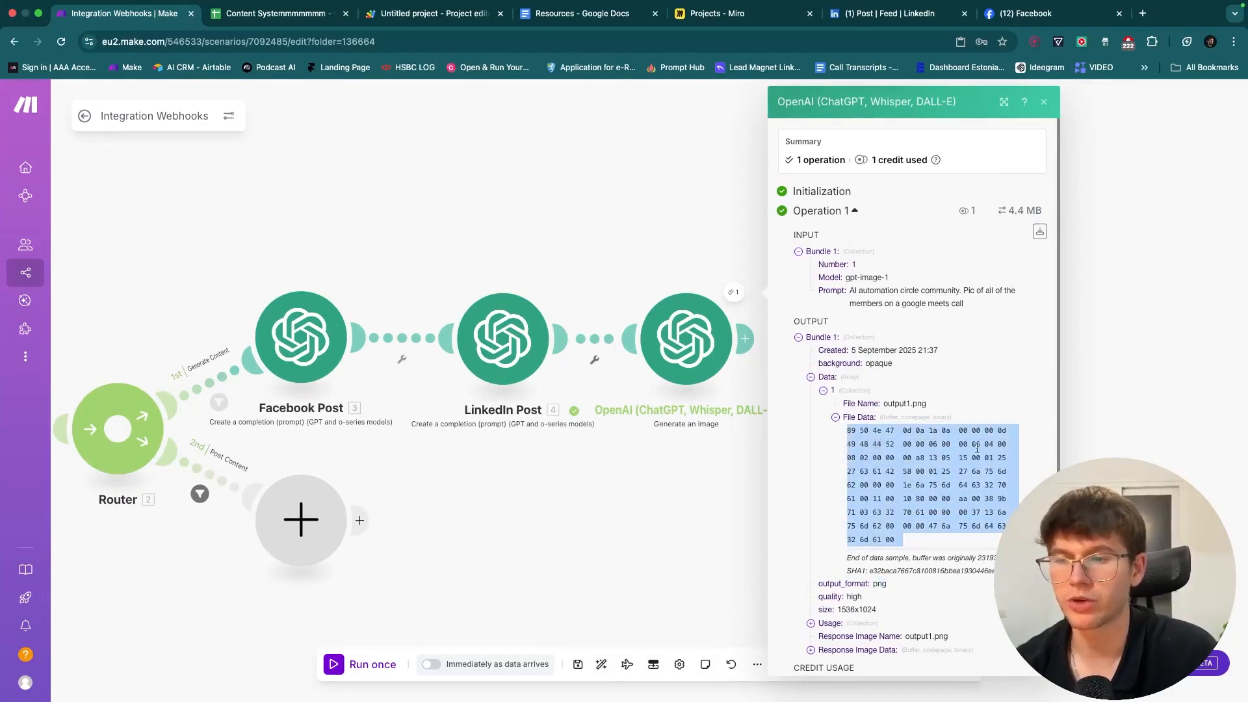
click(865, 500)
- Close the image output and widen the Image URL column E in the content sheet
click(707, 485)
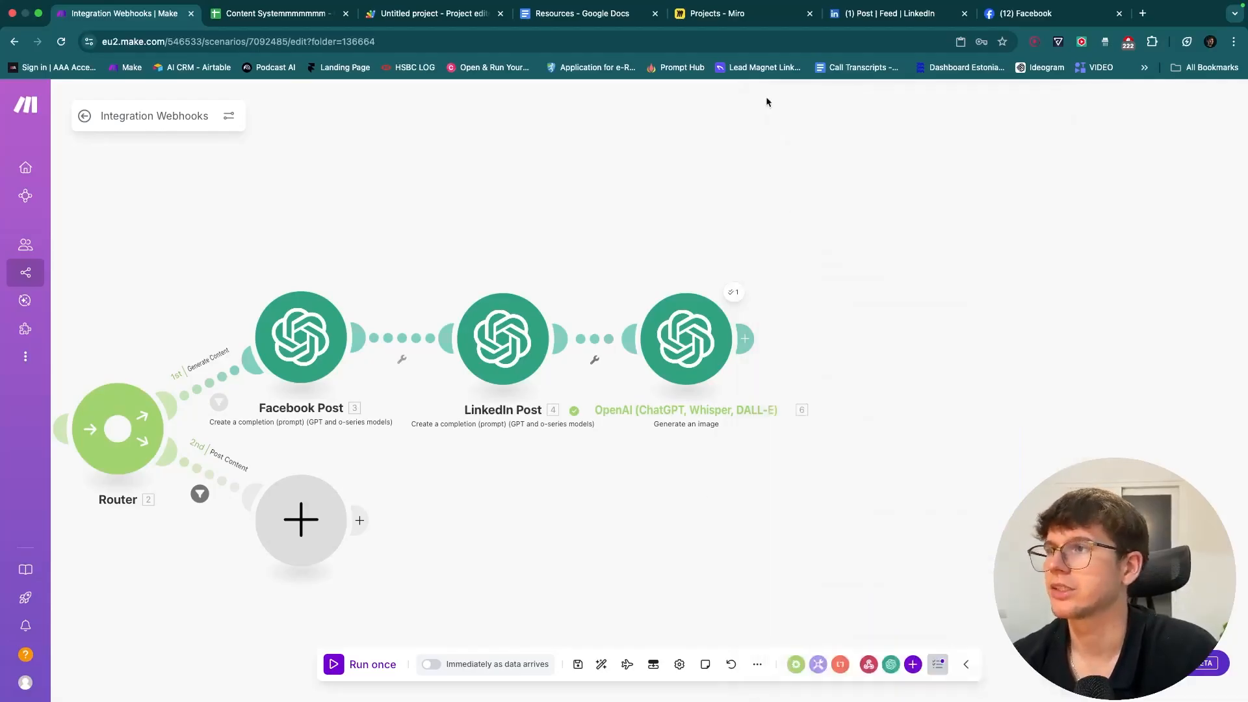
click(273, 13)
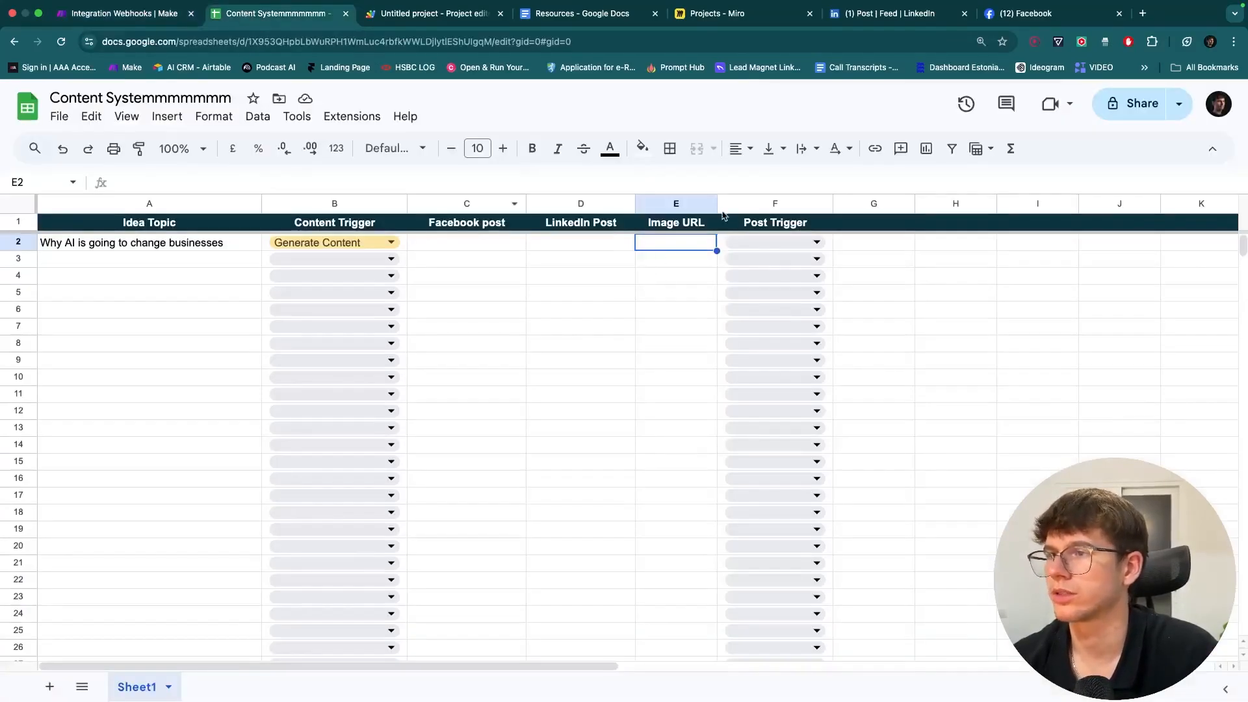
drag(717, 203, 743, 204)
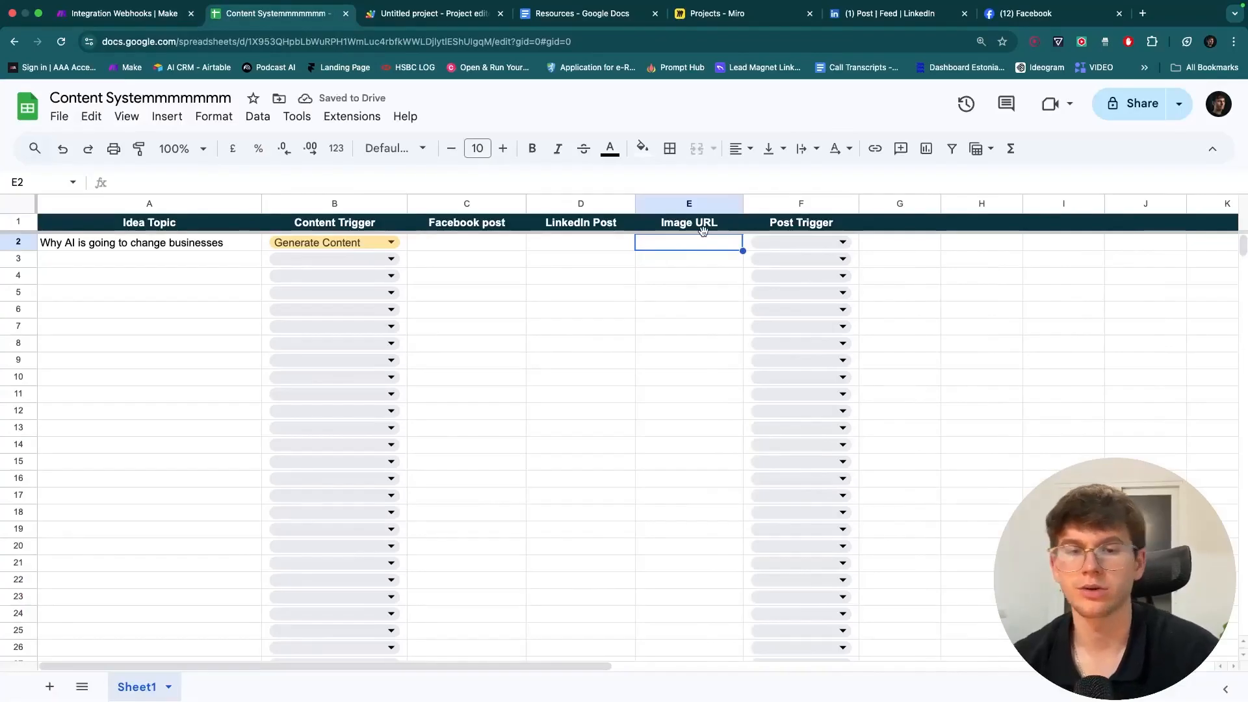
- Reopen the image module's output, expand Data item 1's Response Image Data and File Data, then close it
click(121, 13)
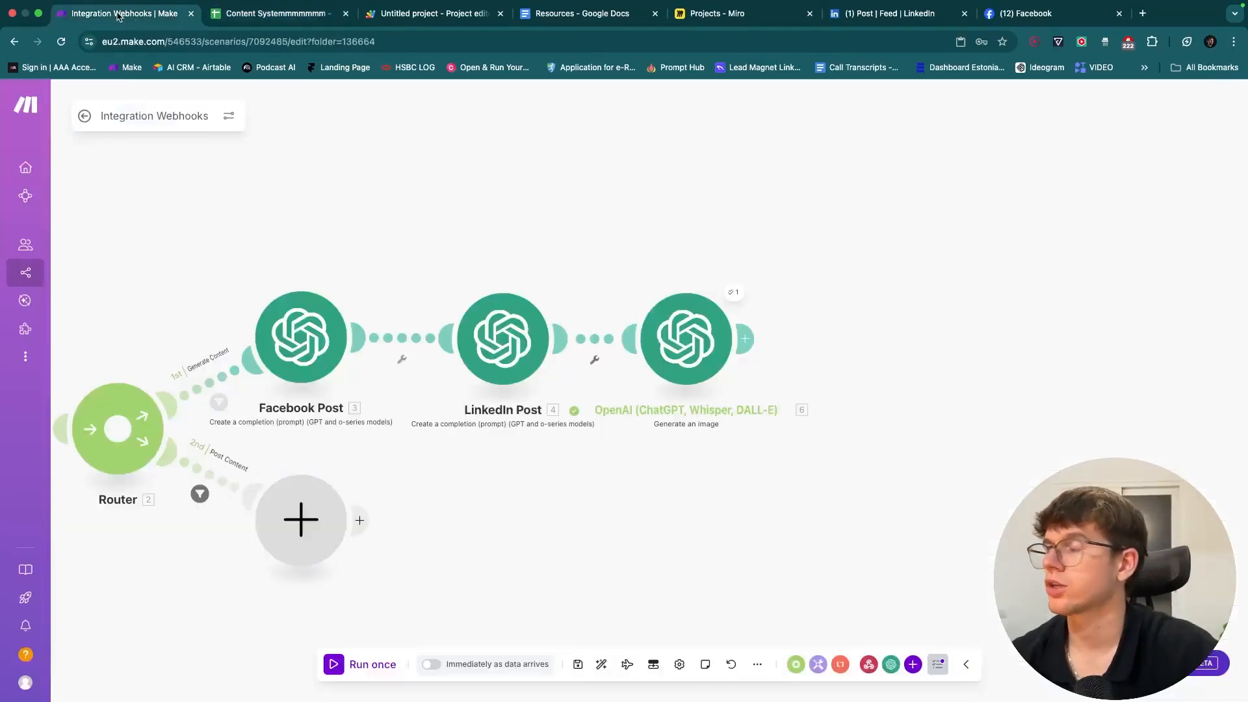
click(735, 293)
click(827, 378)
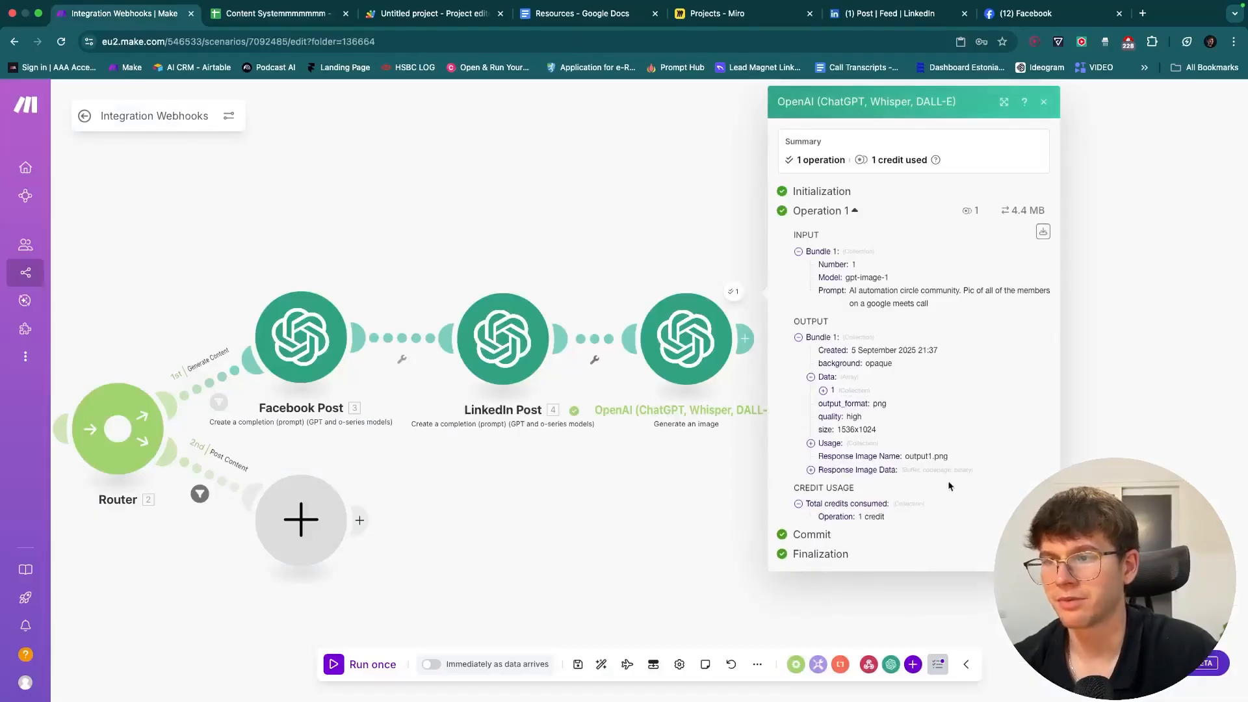
click(823, 391)
click(859, 497)
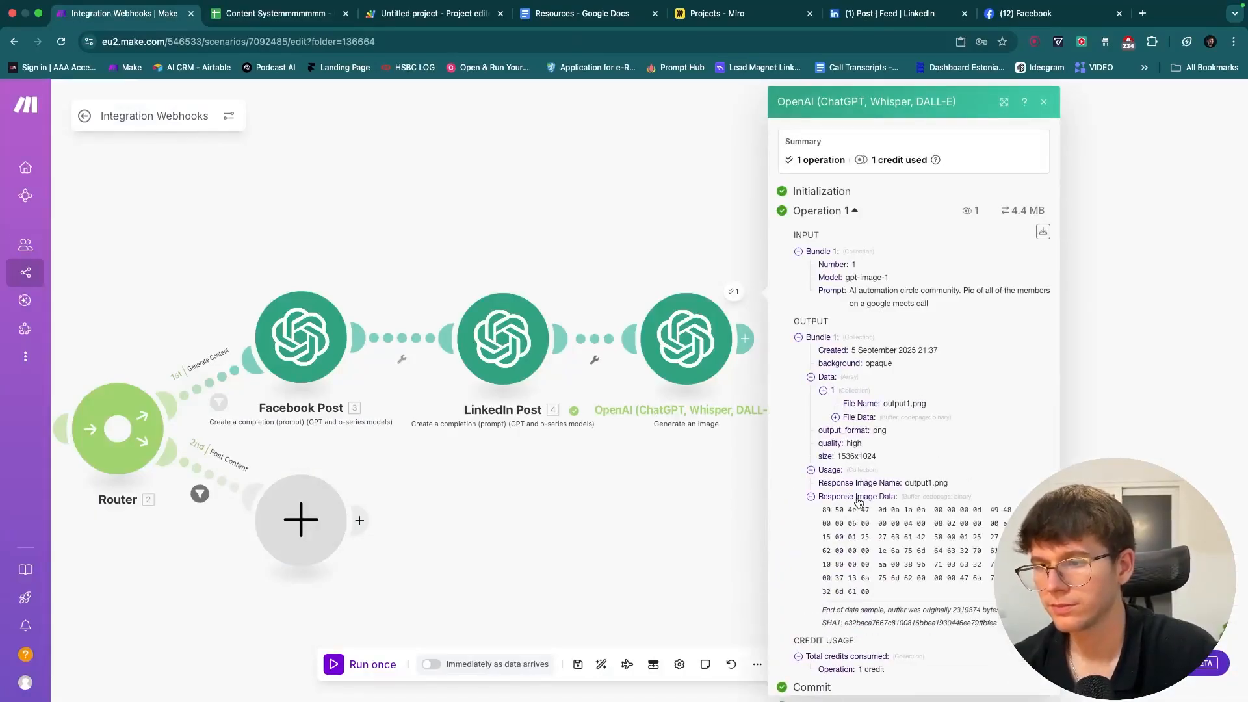
click(859, 497)
click(858, 417)
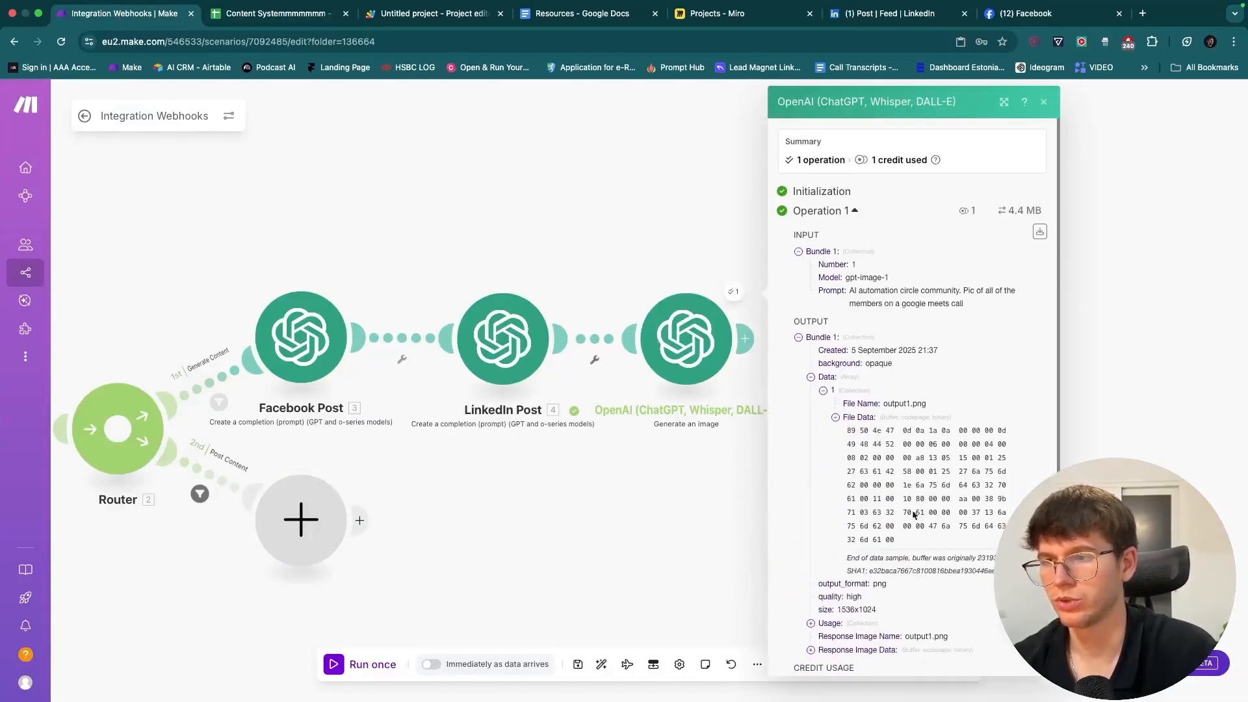
click(694, 502)
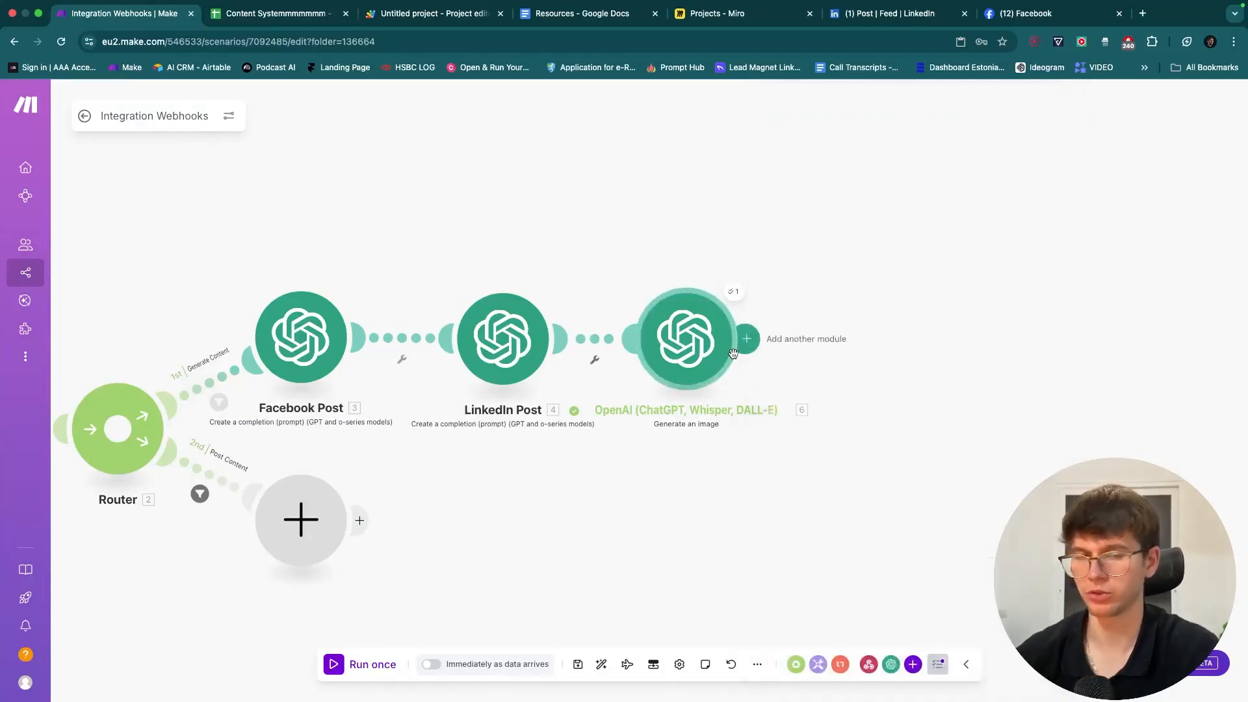
- Search 'drive' and add Google Drive's Upload a File action after the image module
click(746, 339)
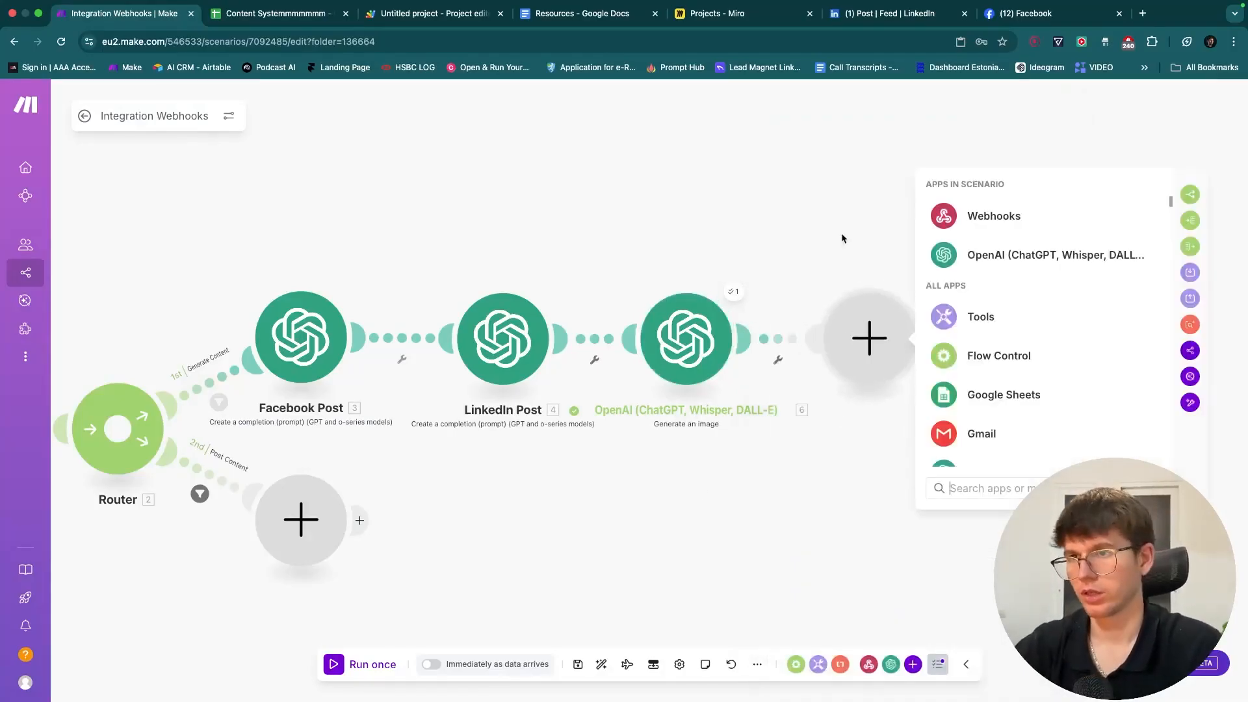
text(drive)
click(975, 195)
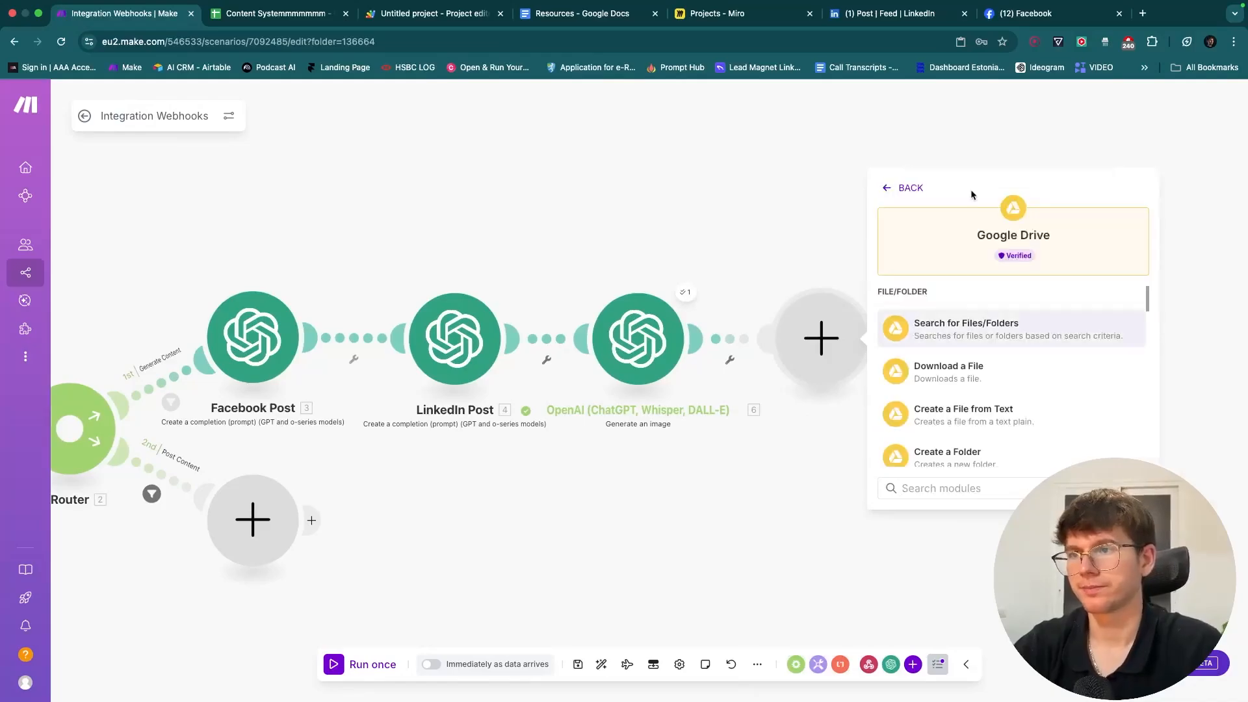
scroll(962, 377, down, 4)
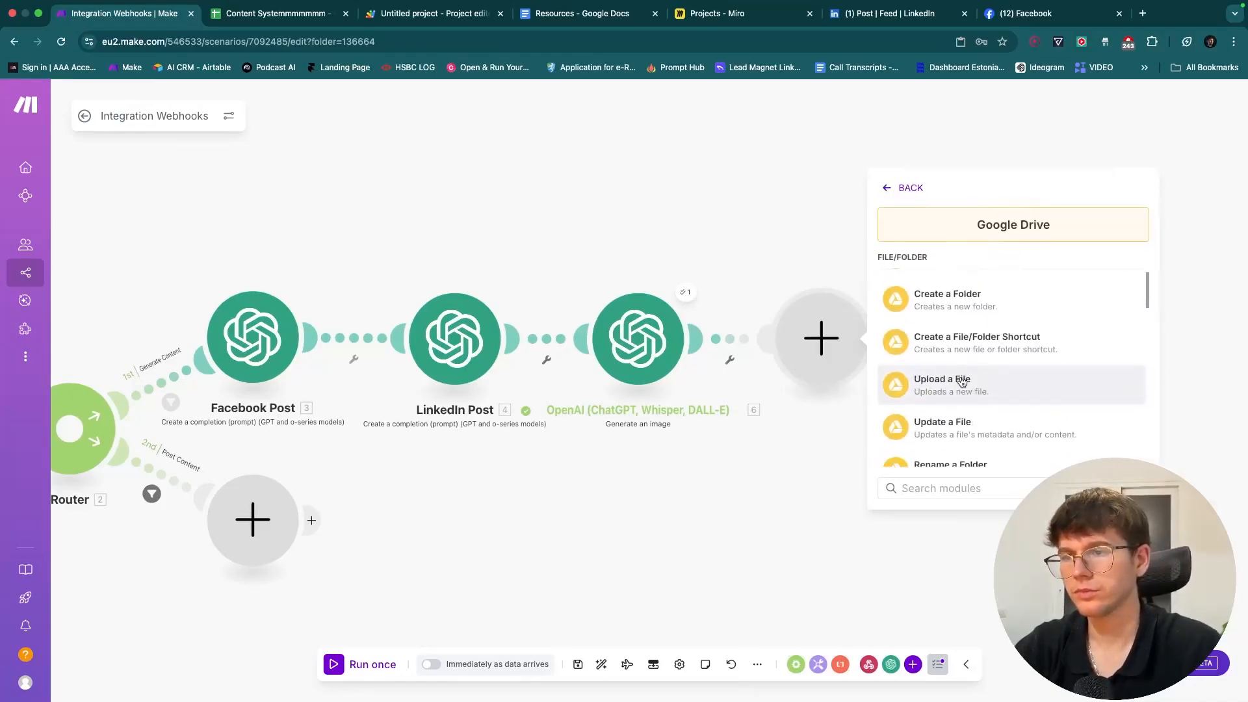
scroll(962, 381, up, 4)
text(uplo)
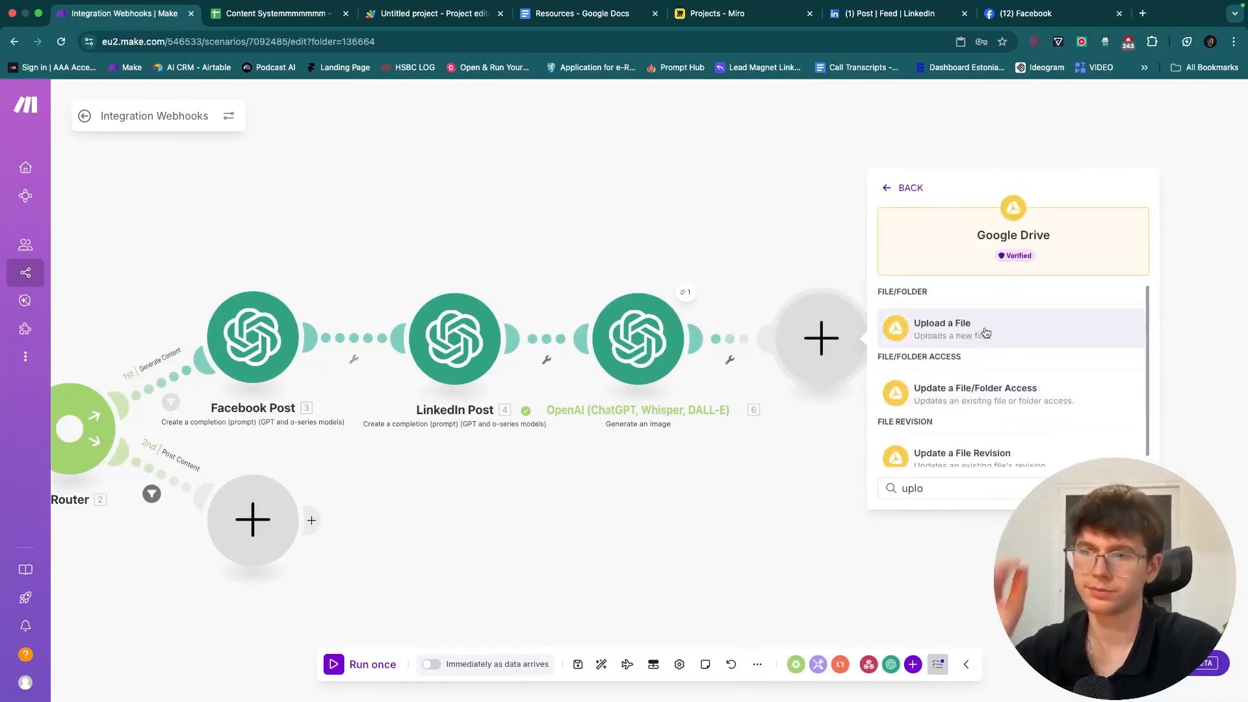
click(985, 333)
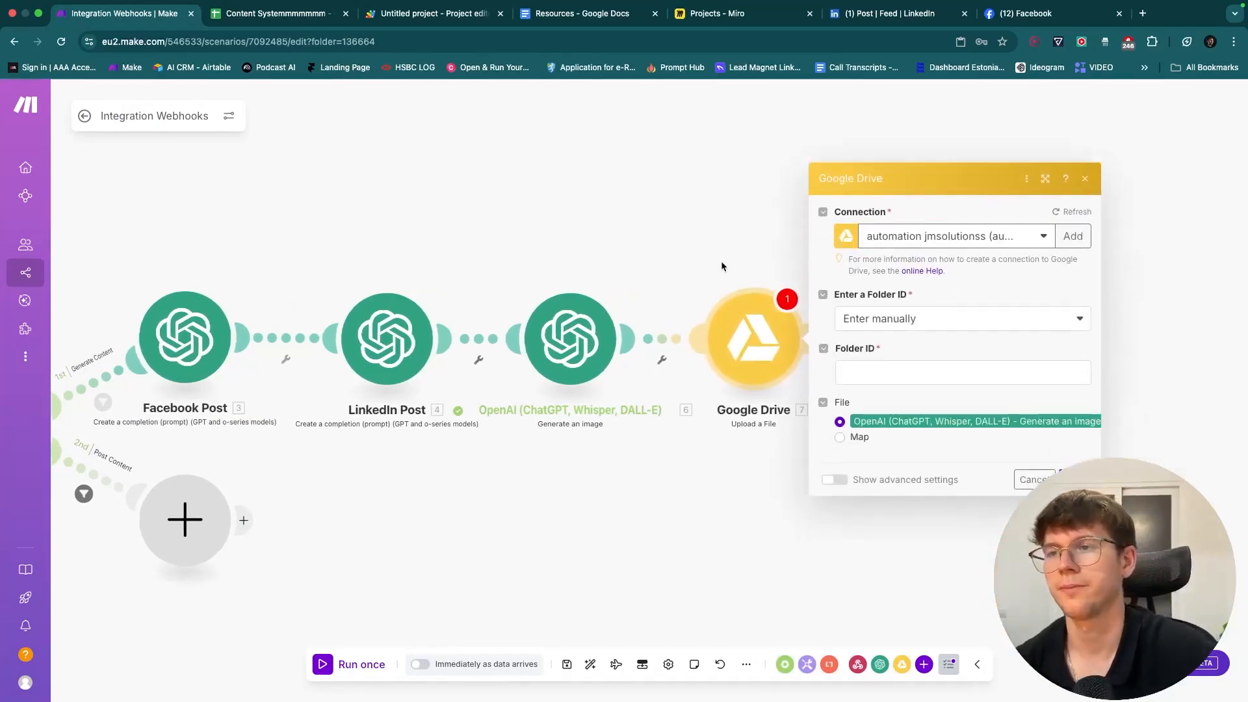
click(1073, 236)
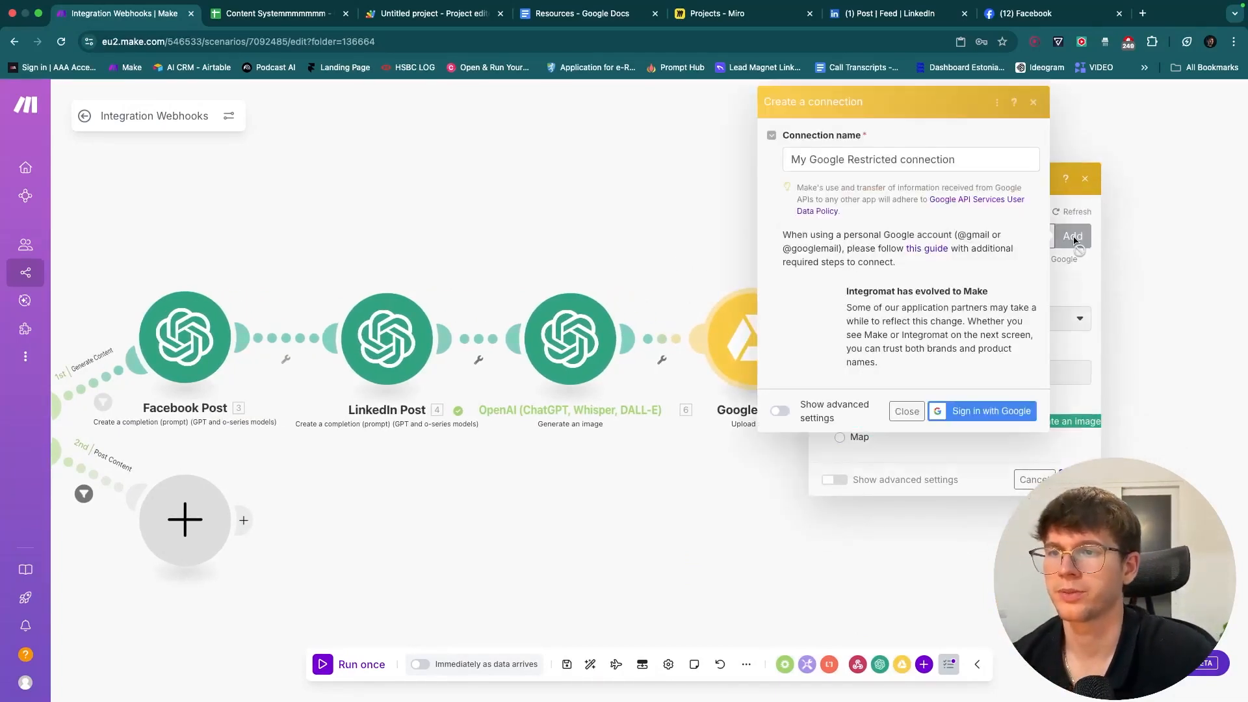
triple_click(923, 161)
click(894, 194)
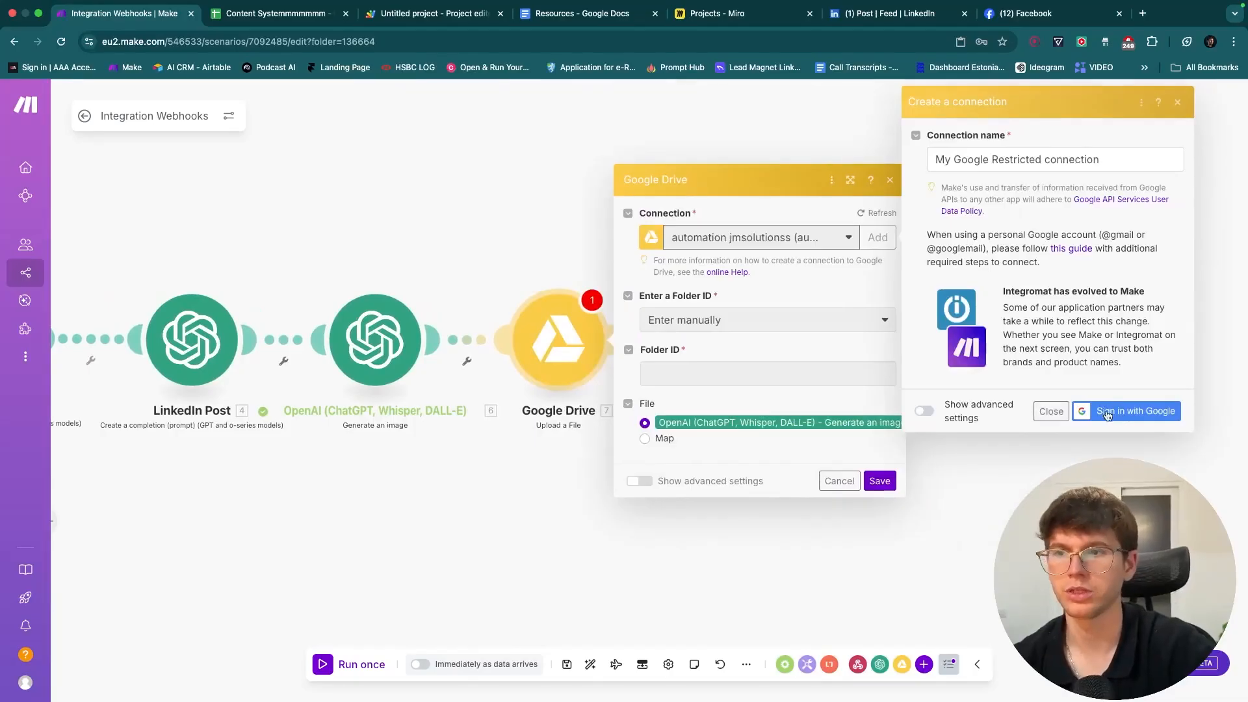
click(924, 411)
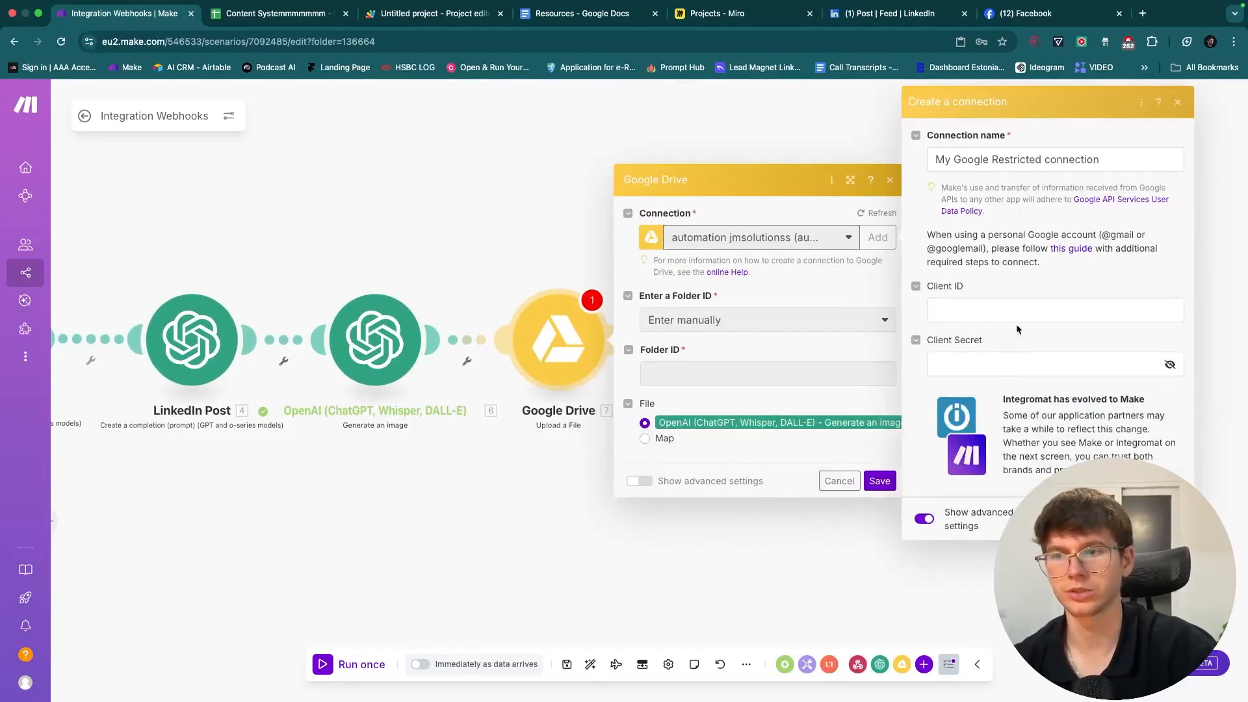
drag(1104, 239, 1122, 239)
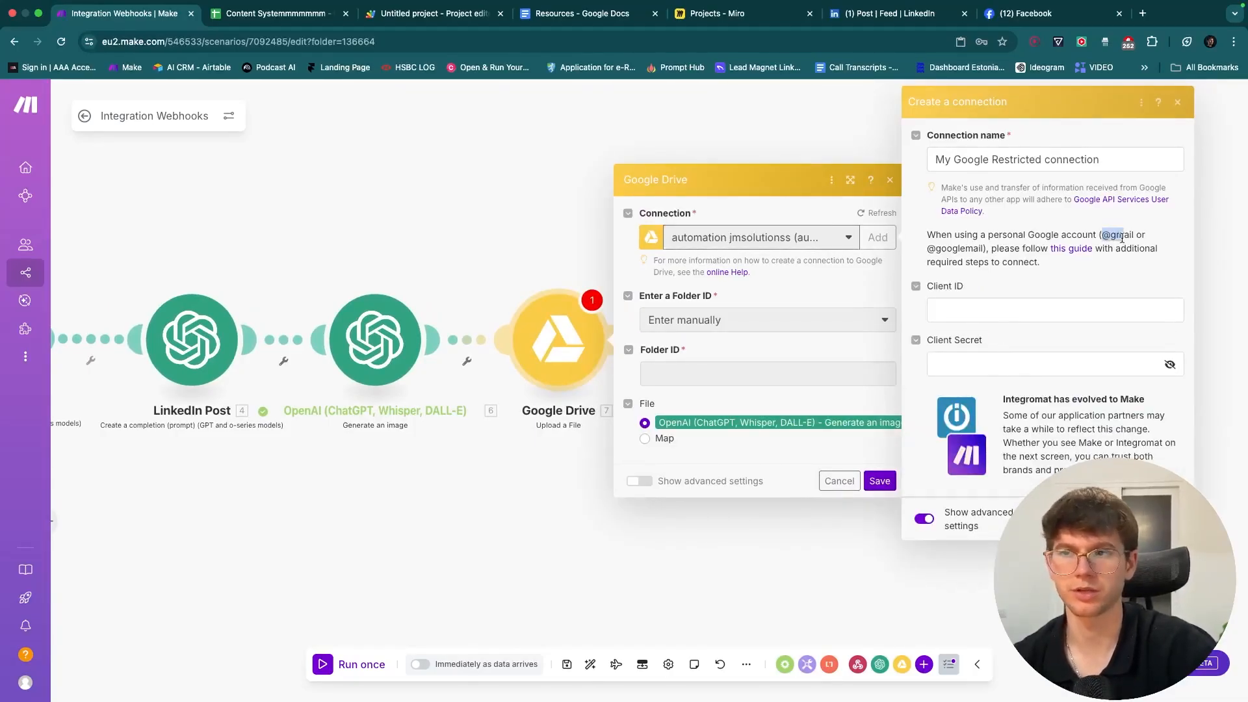
click(921, 520)
click(1050, 410)
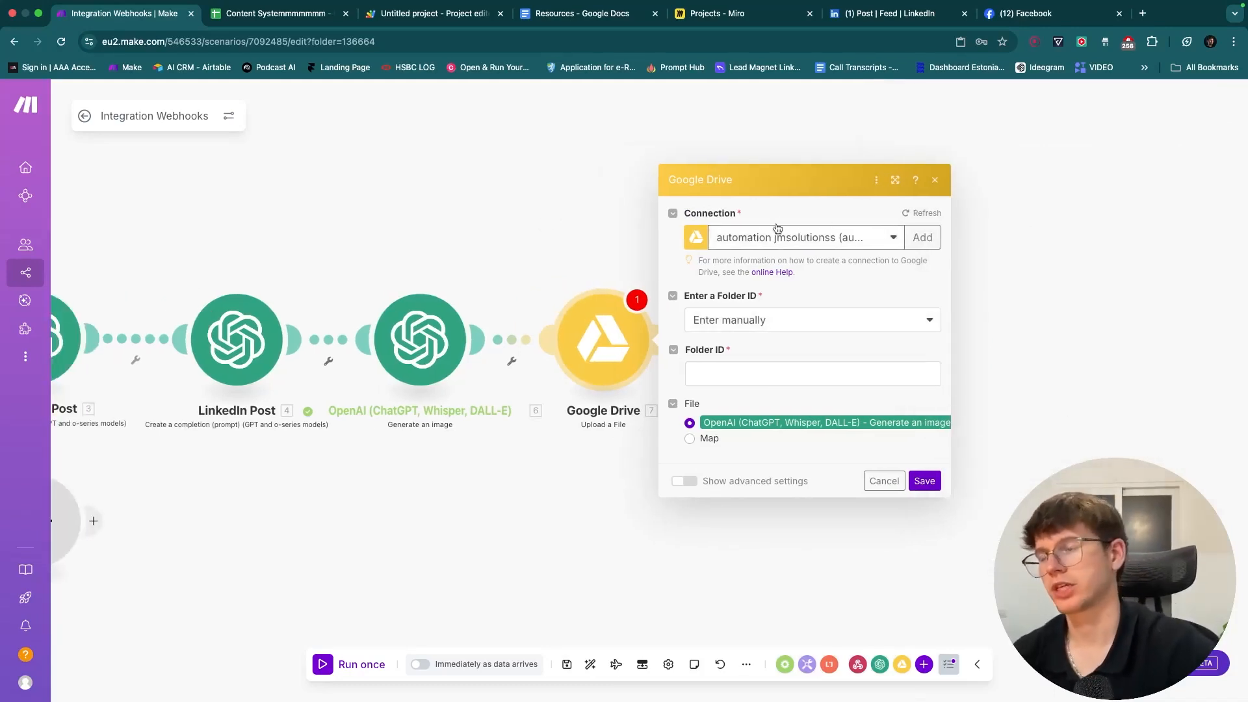
- Set the upload folder to be chosen from a list as My Drive root '/', then close the settings
drag(593, 265, 676, 262)
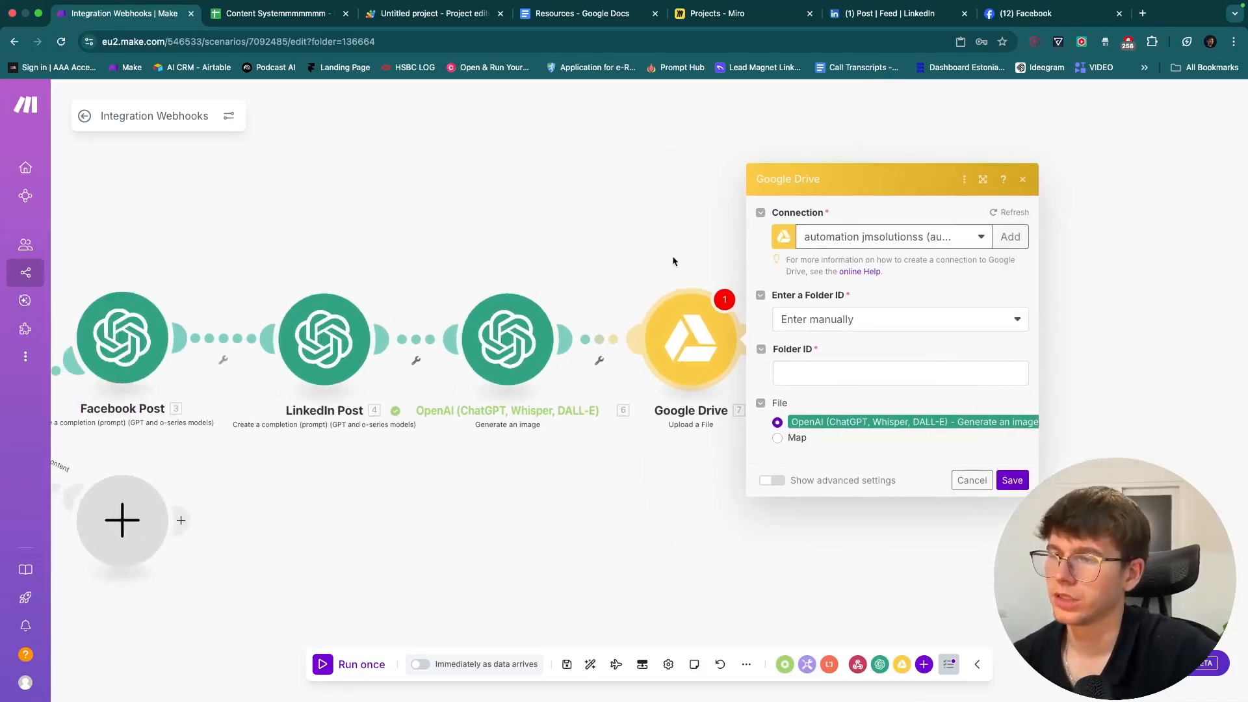
click(852, 323)
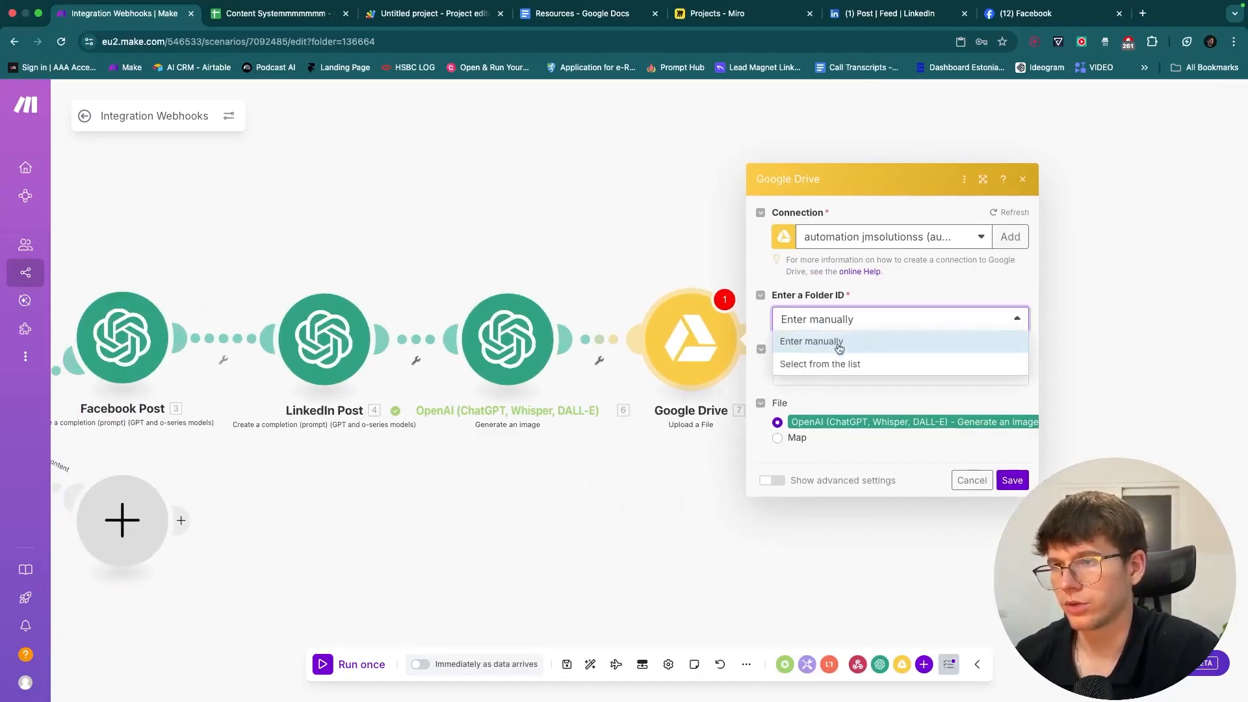
click(837, 362)
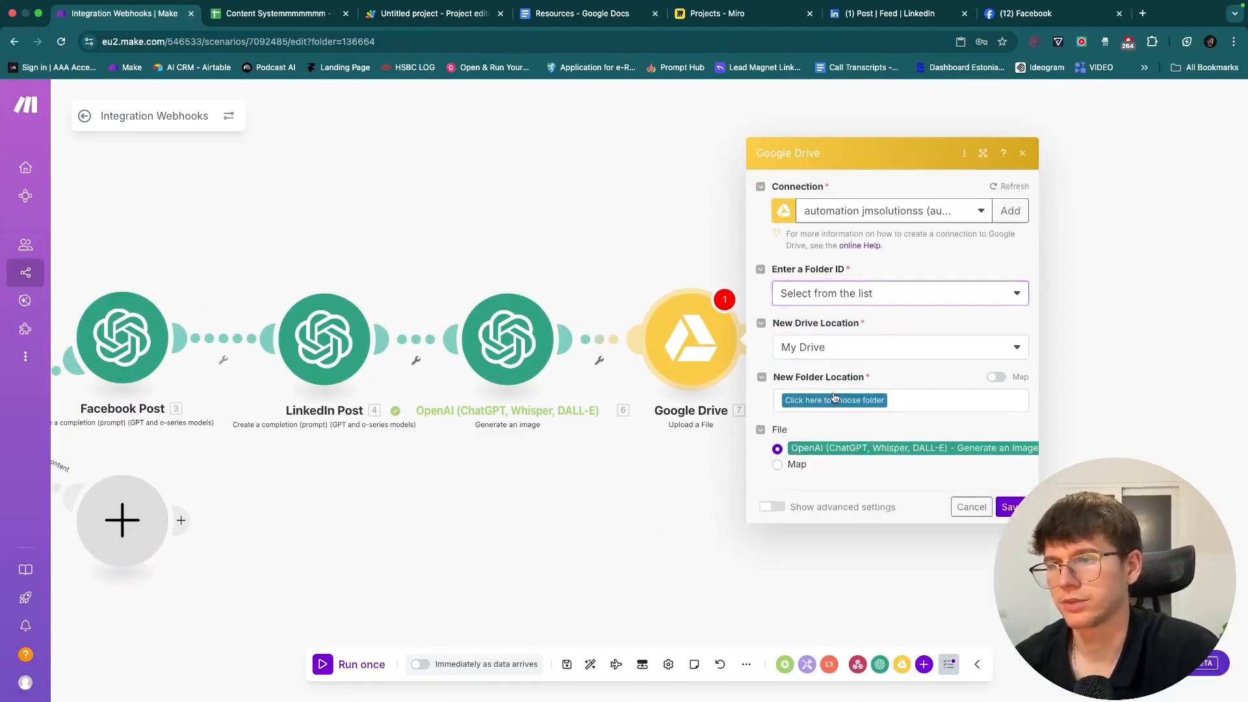
click(833, 398)
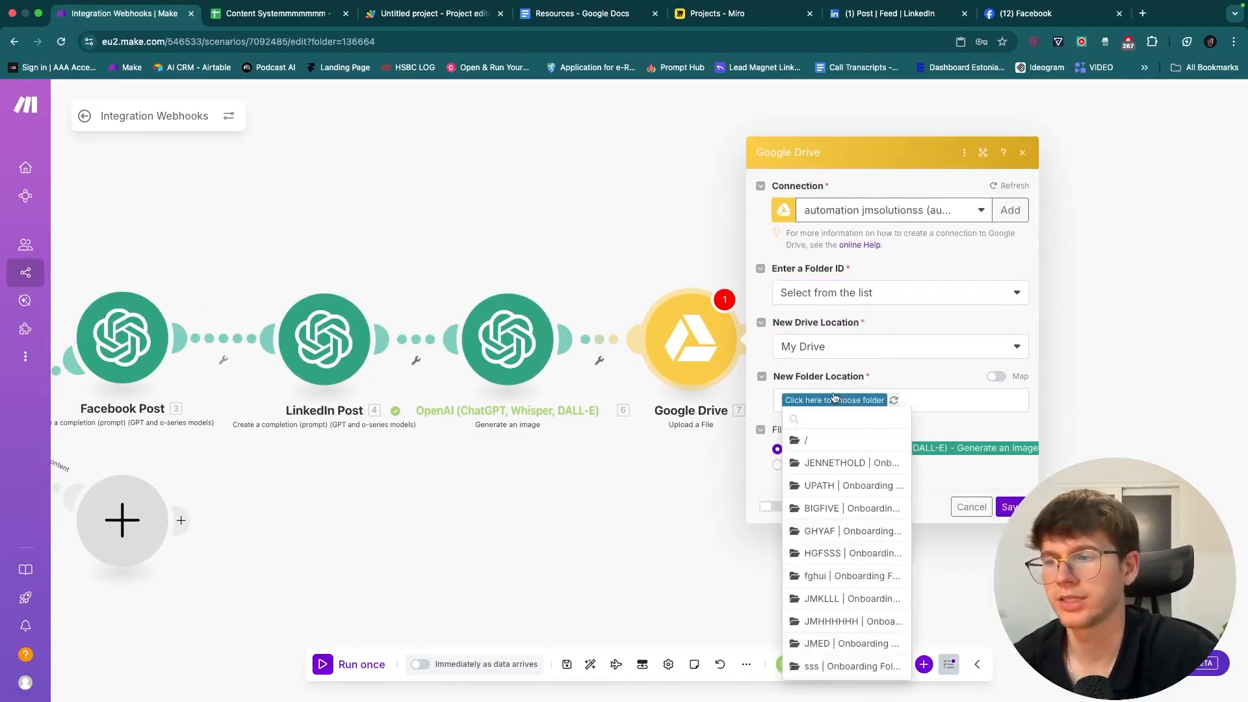
click(836, 441)
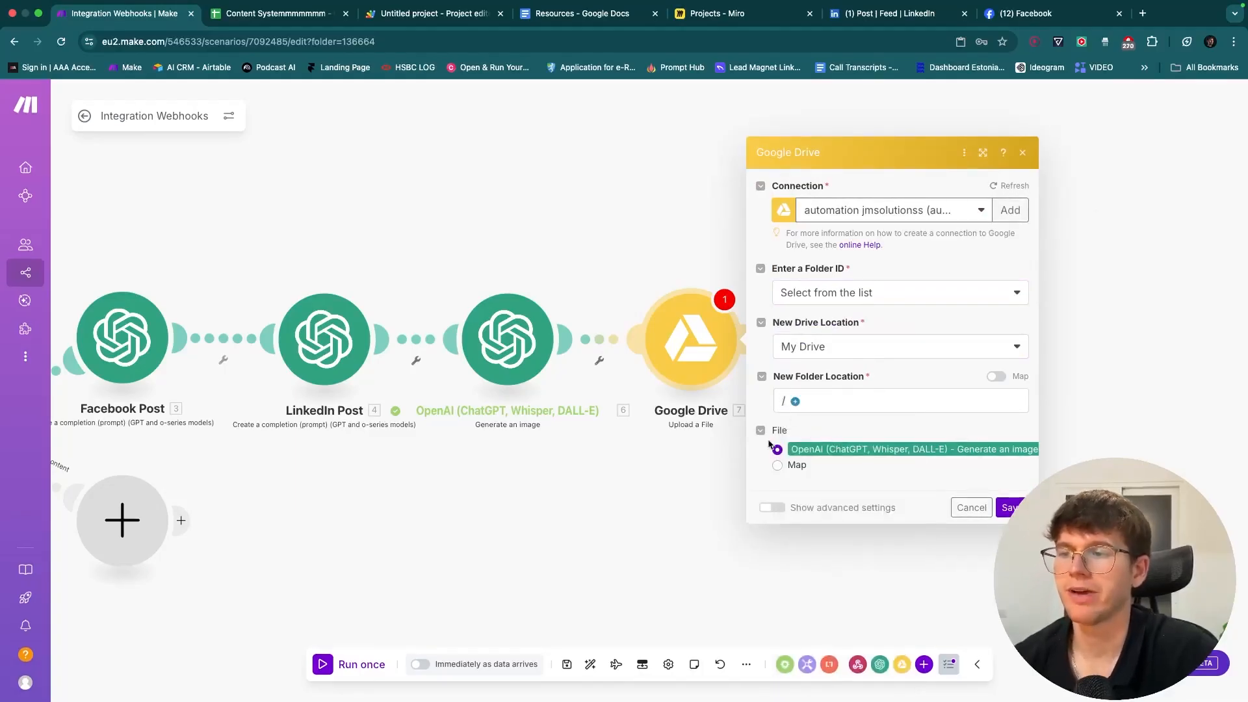
drag(741, 475, 828, 475)
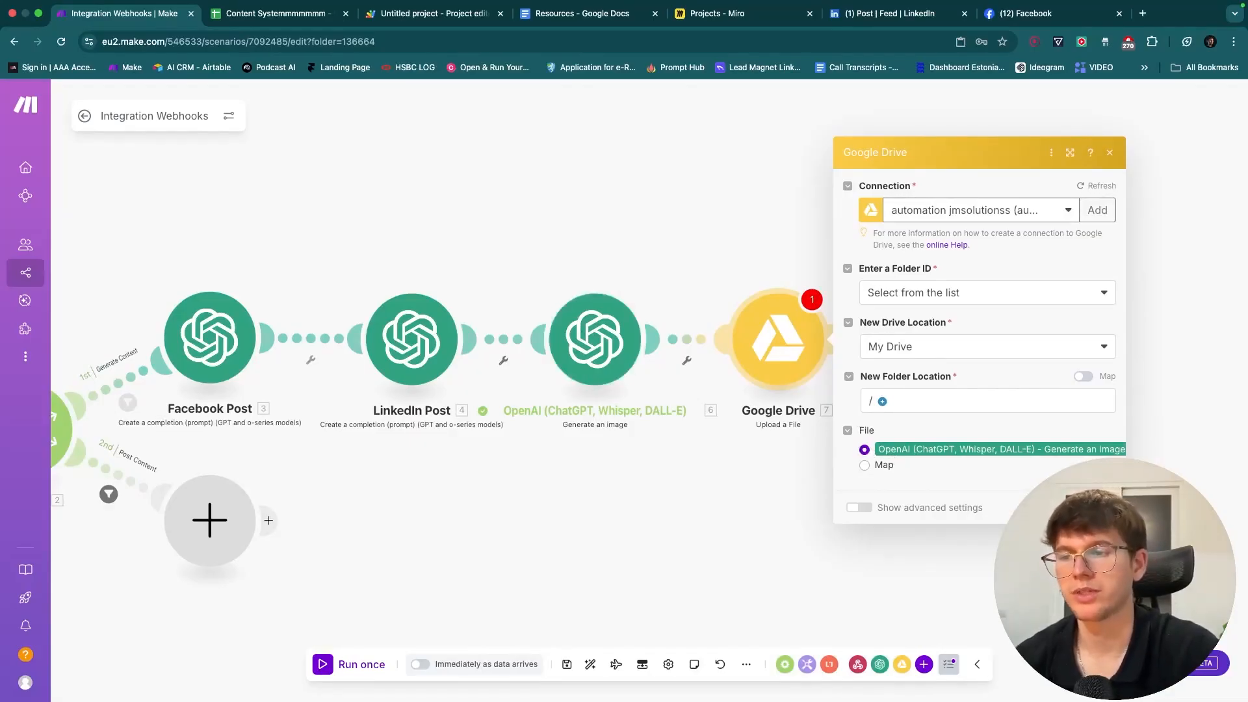
click(1098, 508)
drag(845, 502, 954, 501)
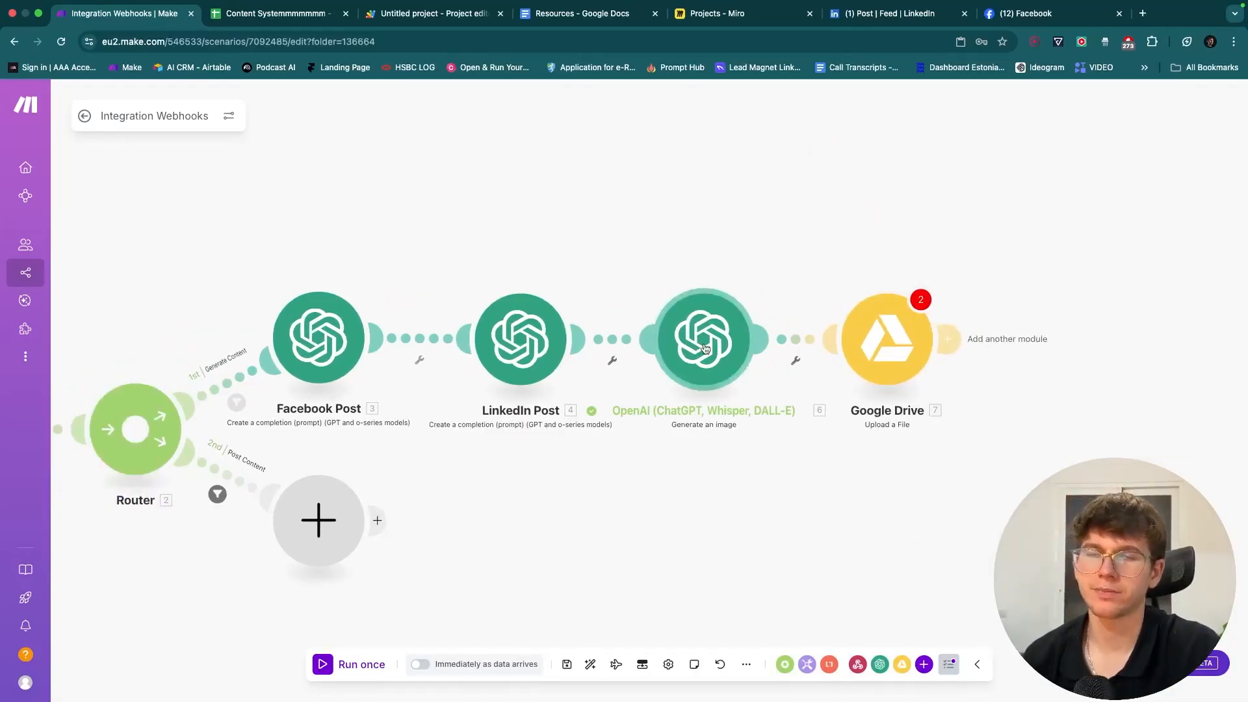
- Save the Google Drive Upload a File settings and bring up the Google Drive module list
mouse_move(705, 348)
mouse_down()
mouse_move(718, 403)
mouse_move(715, 344)
mouse_up()
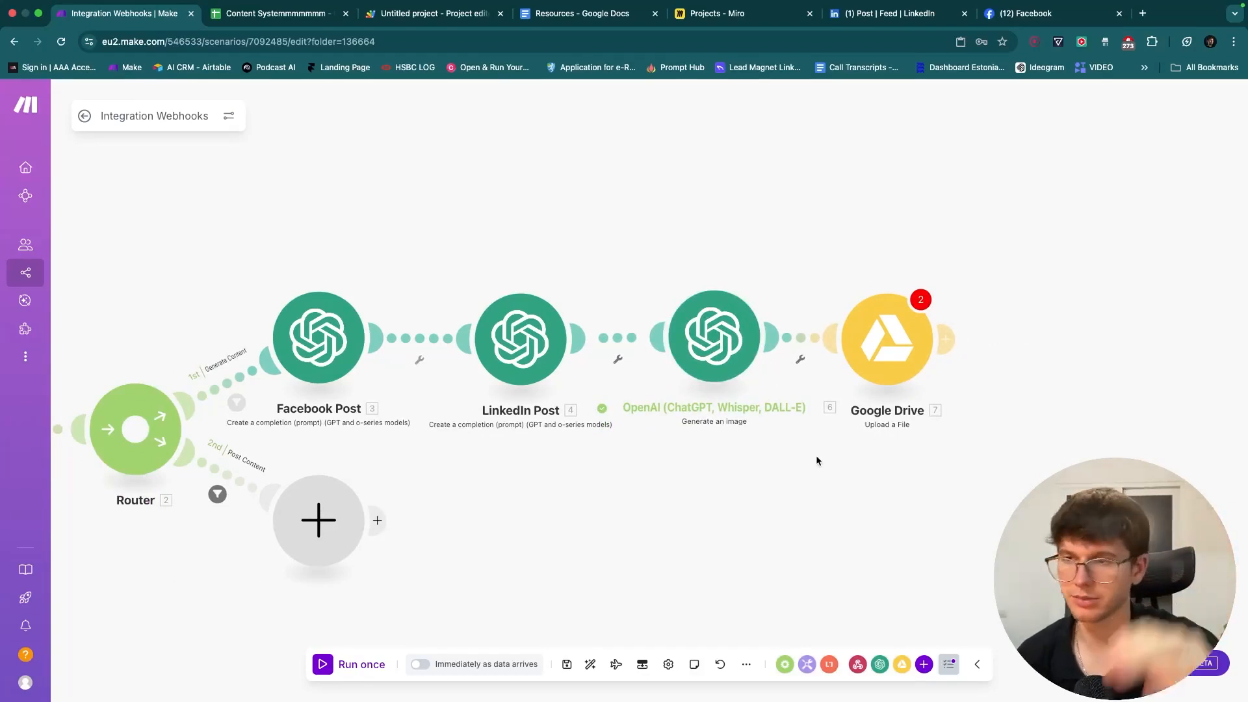
drag(817, 456, 727, 444)
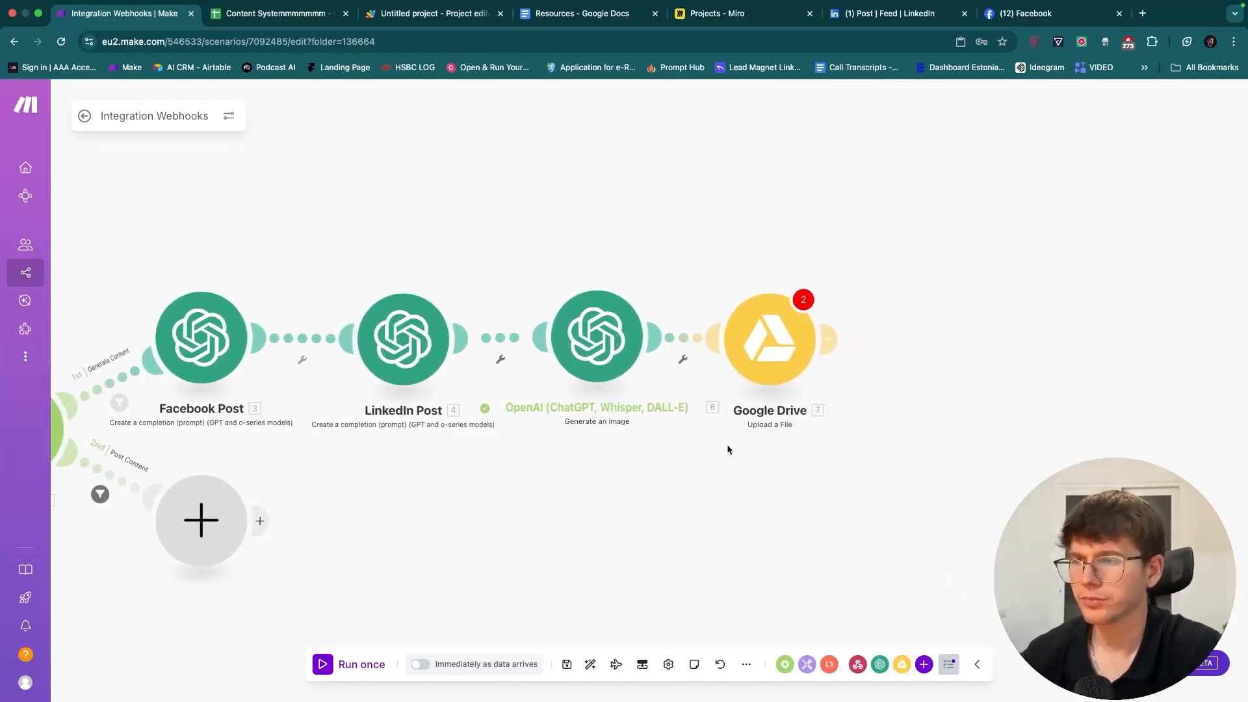
click(778, 330)
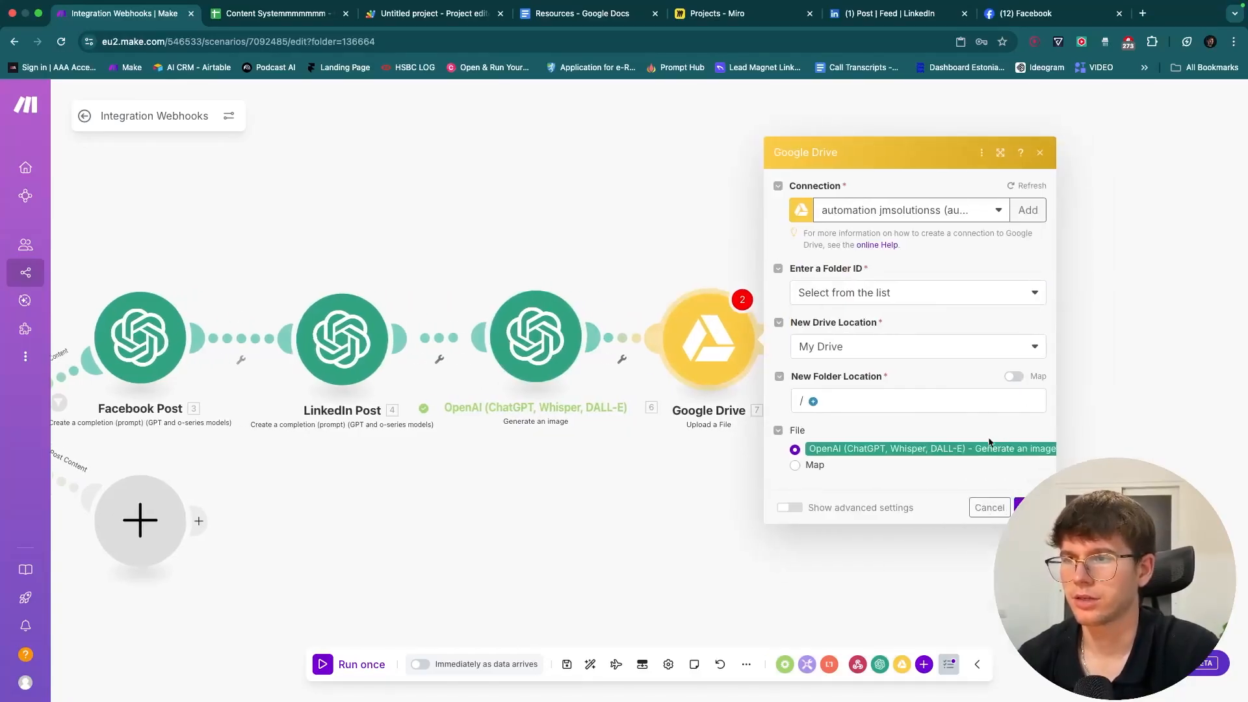
click(994, 506)
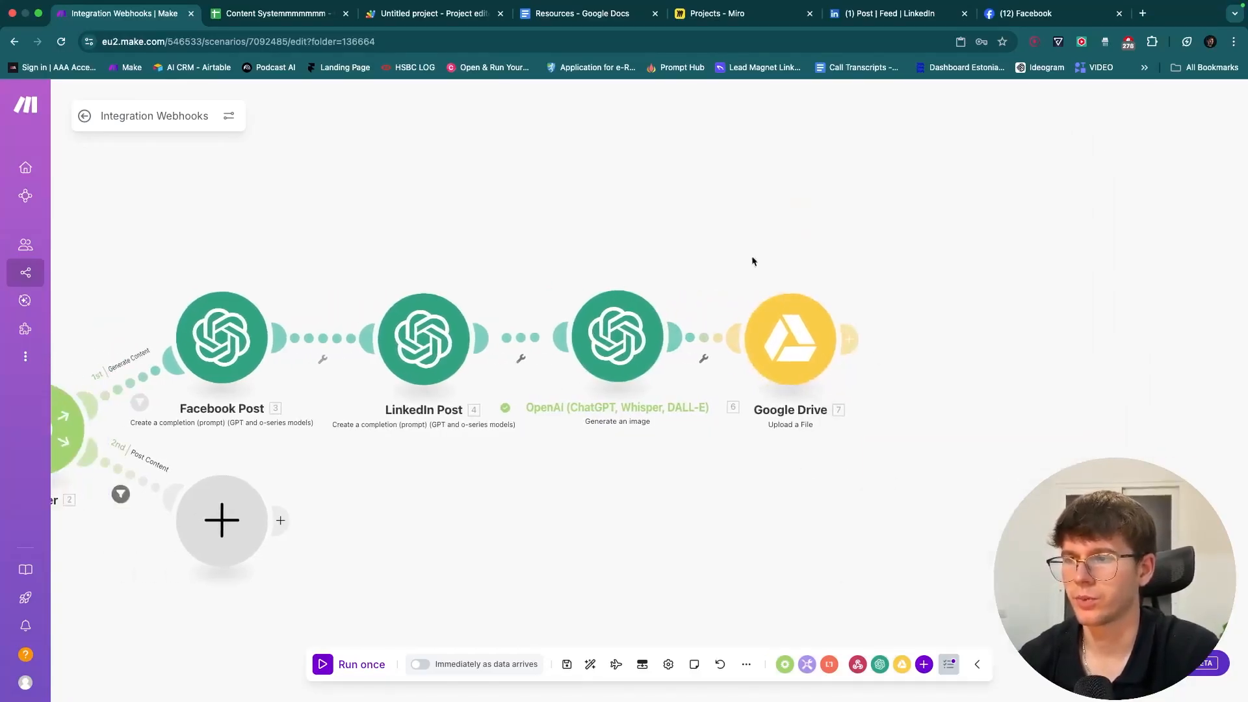
drag(887, 424, 794, 425)
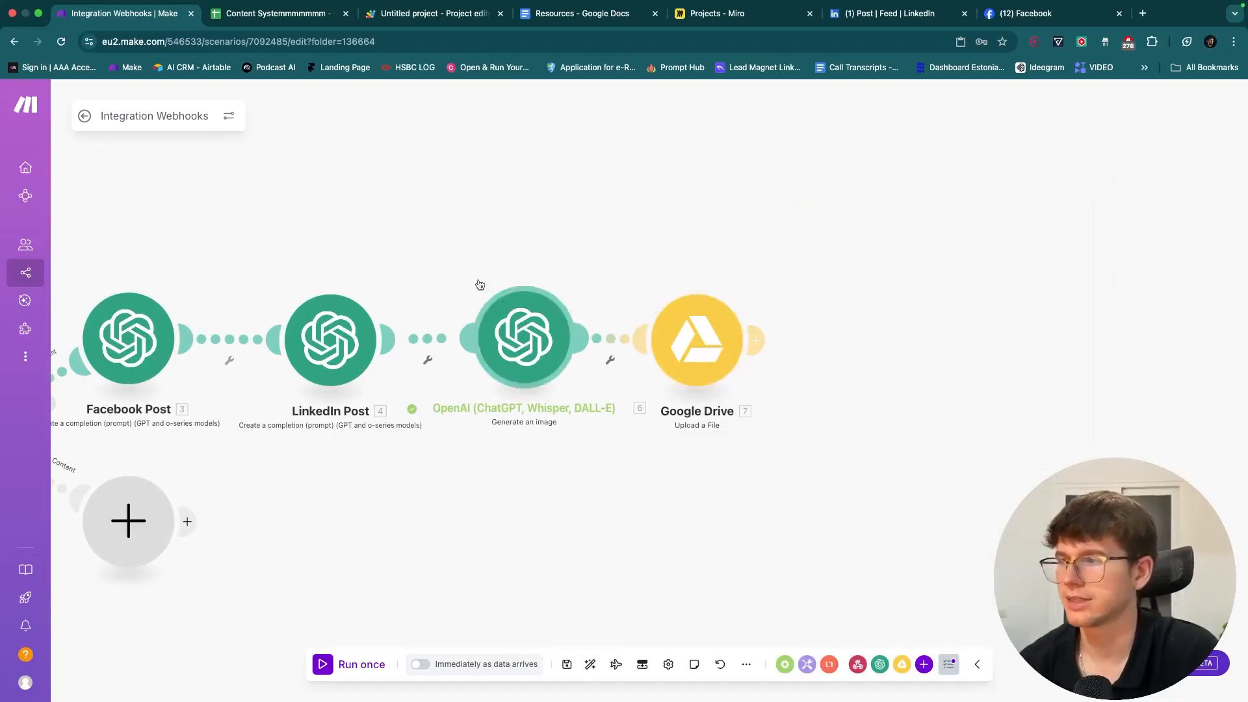
drag(461, 273, 683, 273)
drag(913, 263, 565, 237)
click(753, 335)
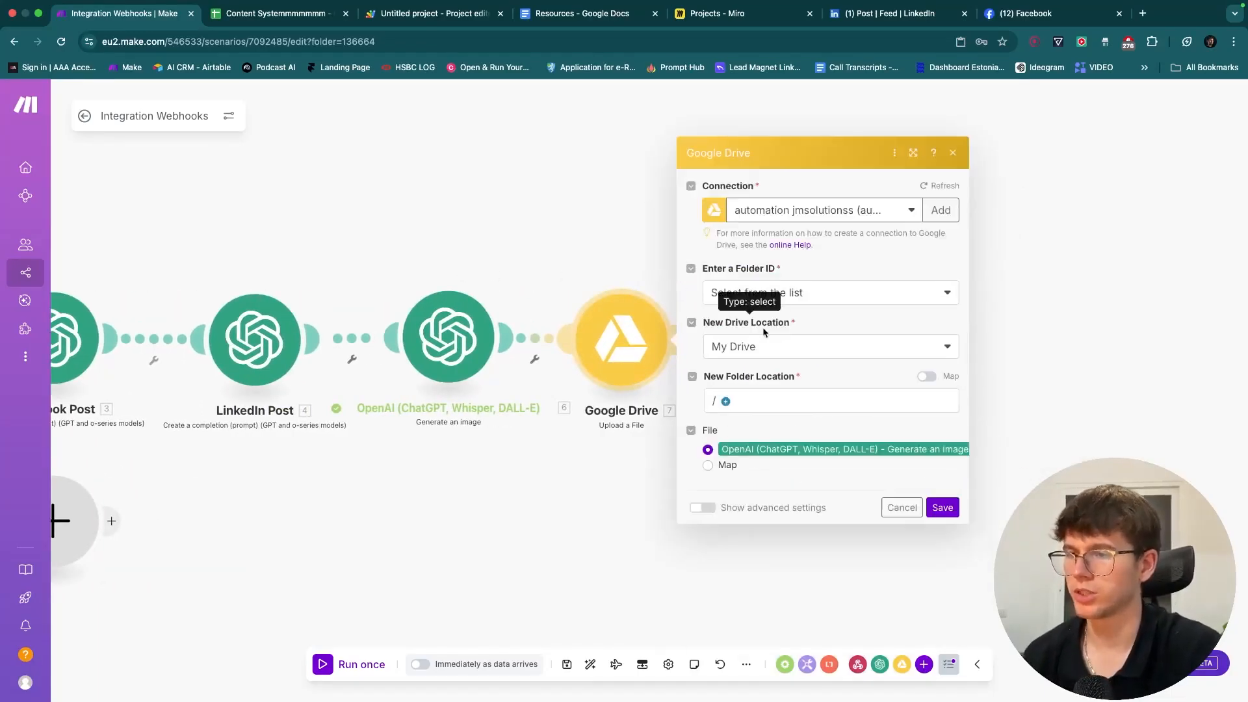
click(936, 506)
click(567, 663)
- Search the Google Drive modules for 'share' and pick Get a Share Link
click(901, 664)
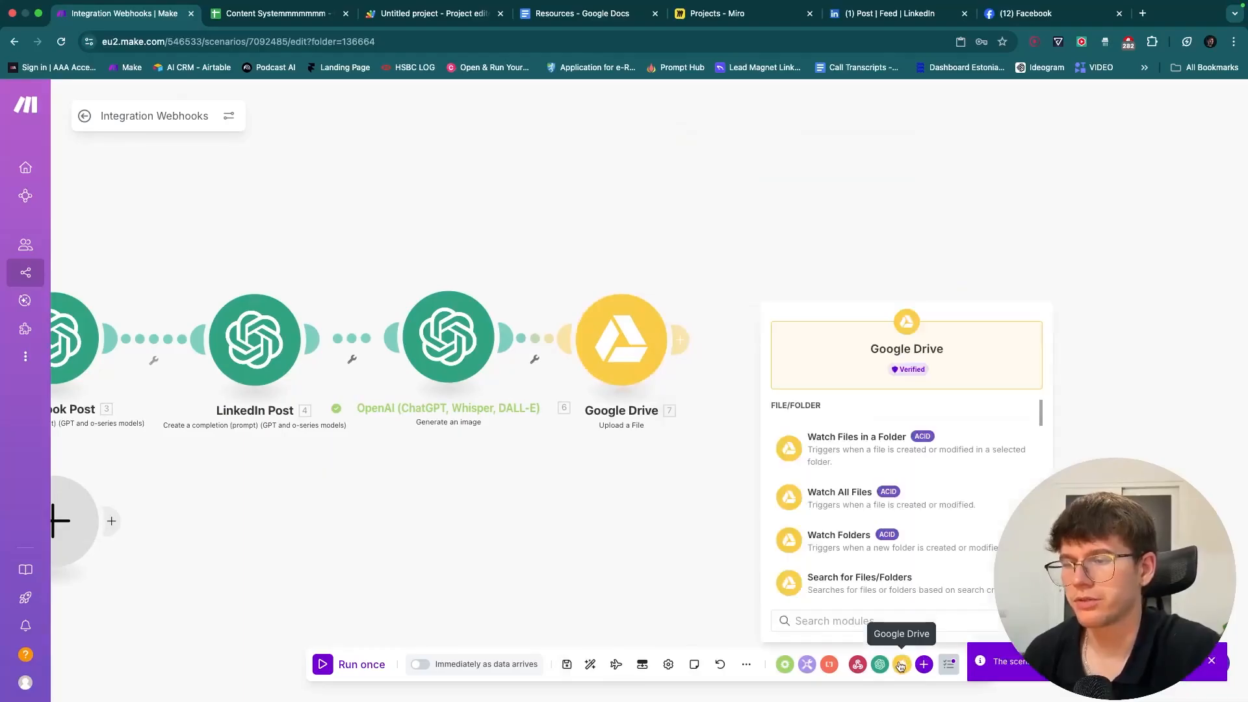
scroll(905, 520, down, 5)
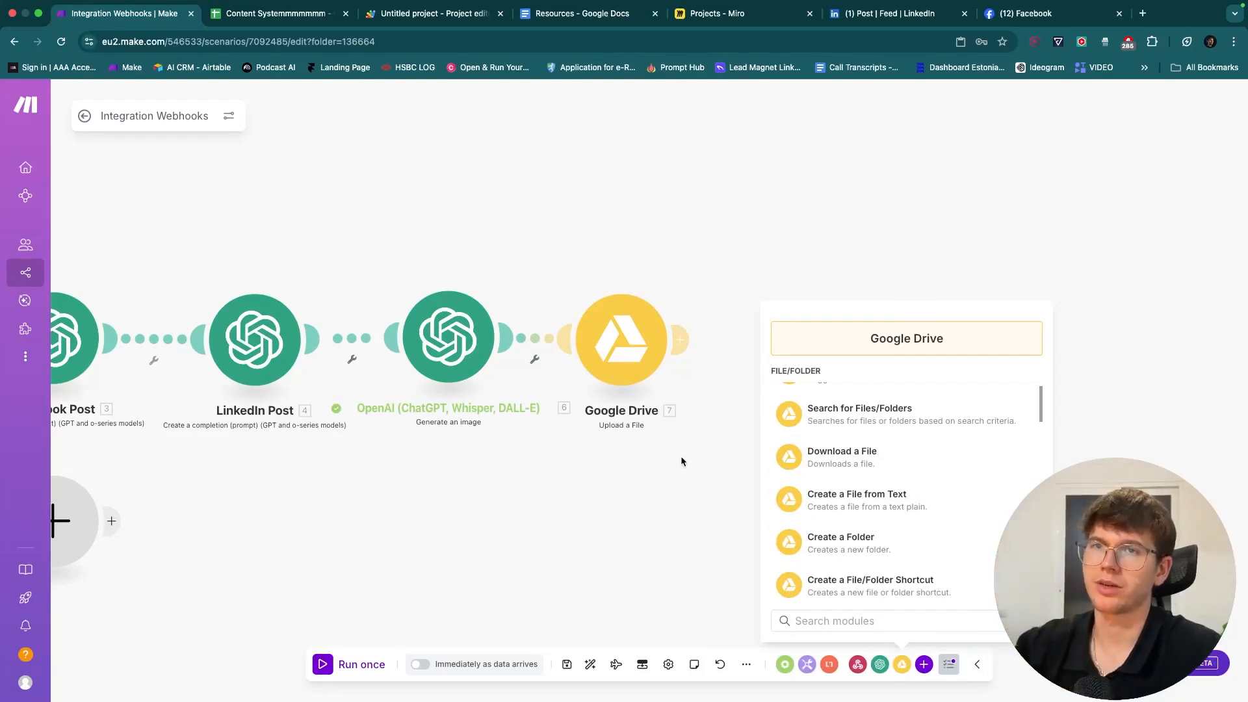
scroll(901, 503, down, 1)
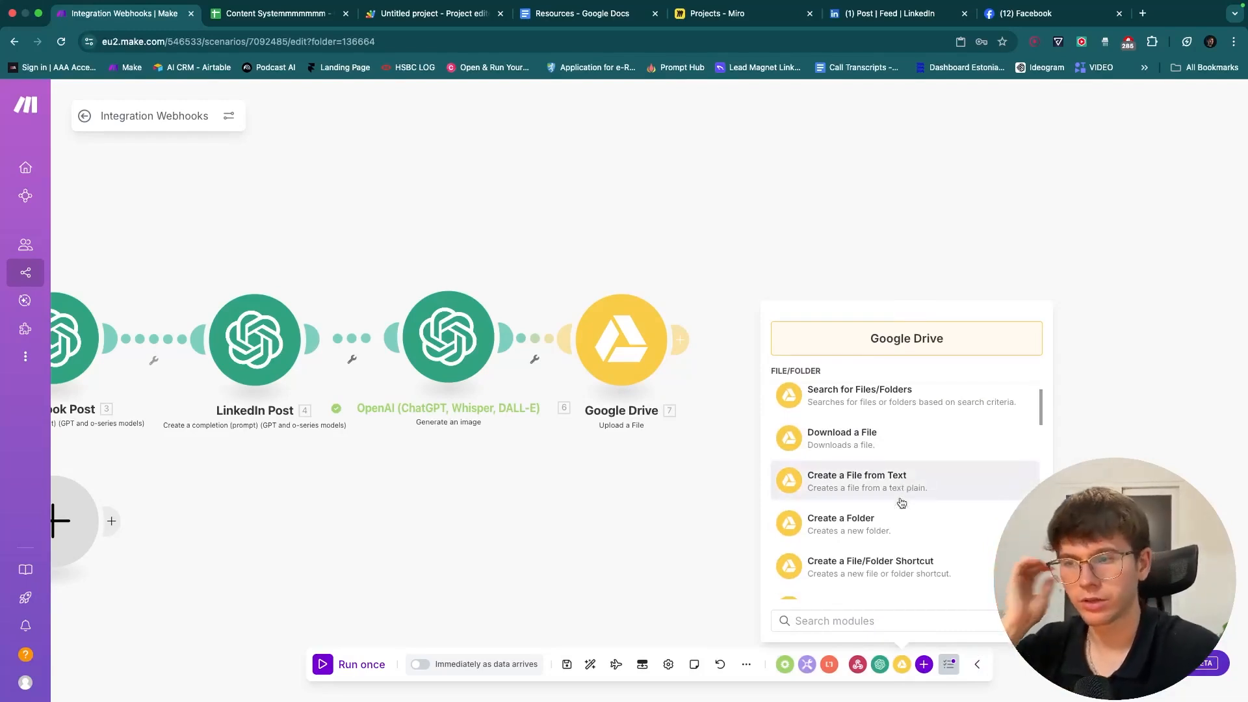
text(share)
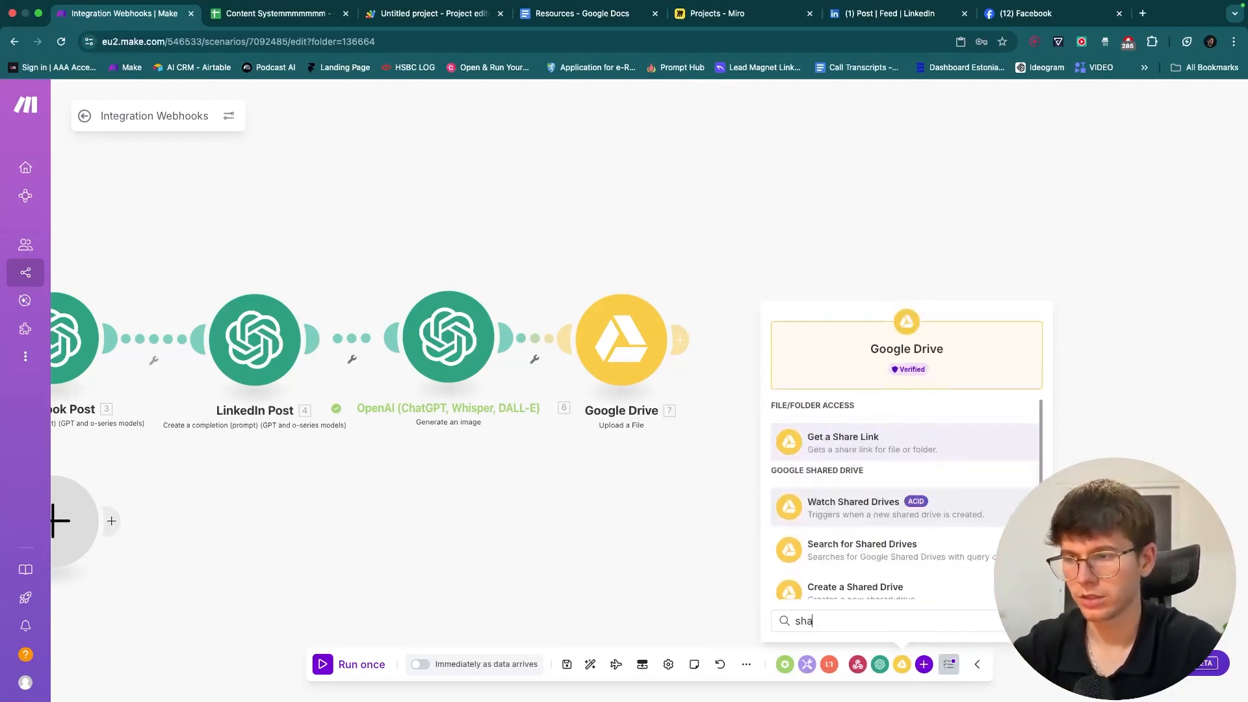
click(875, 438)
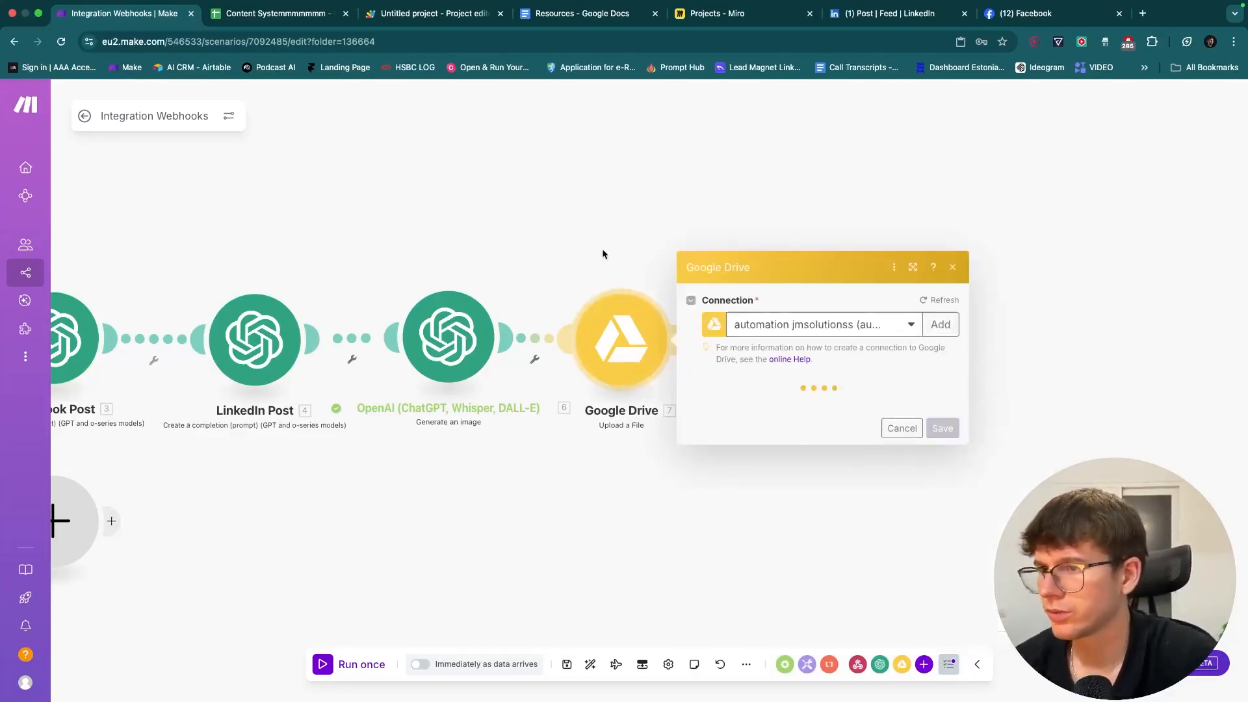
- Leave Convert a File at No in the upload's advanced settings and save the module
click(702, 507)
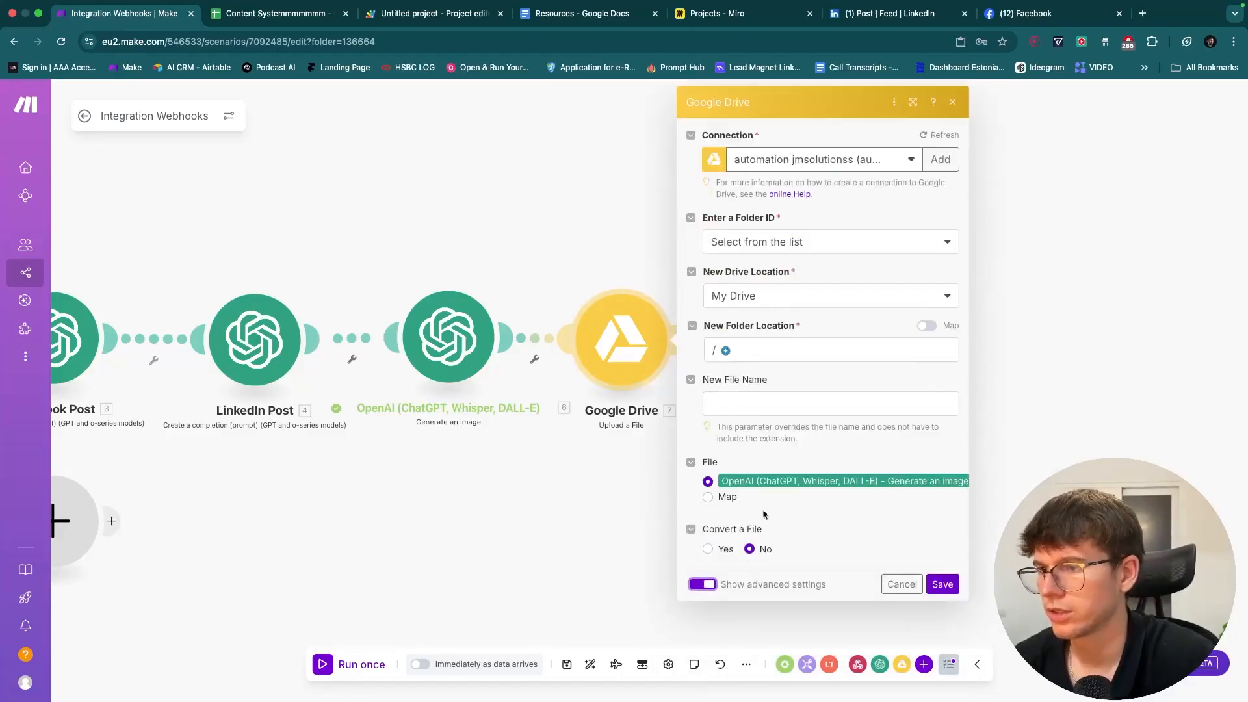
click(703, 582)
click(702, 507)
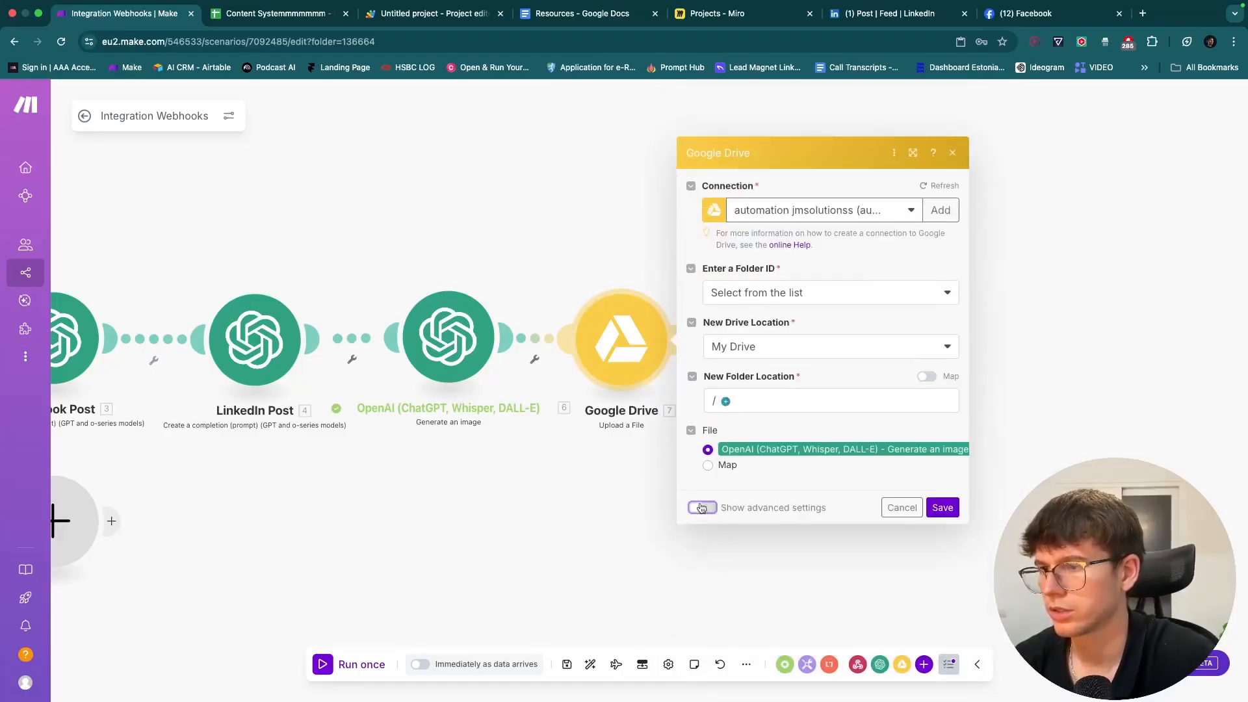
click(711, 550)
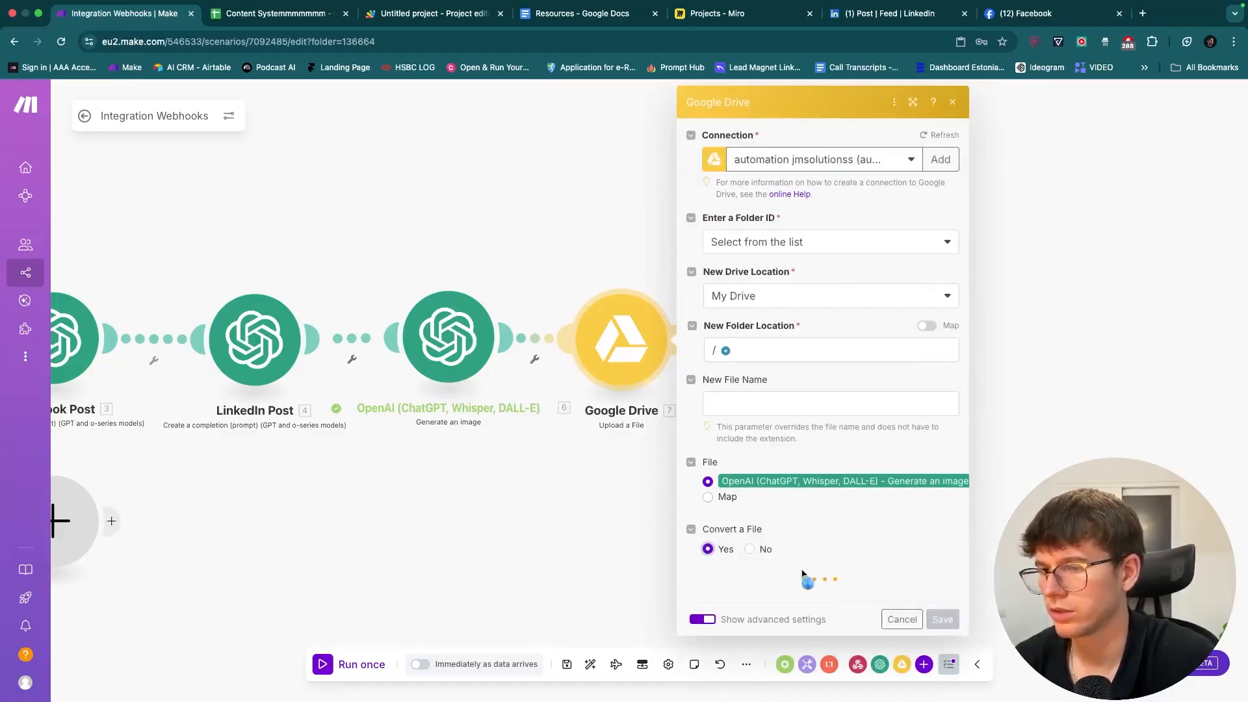
click(798, 597)
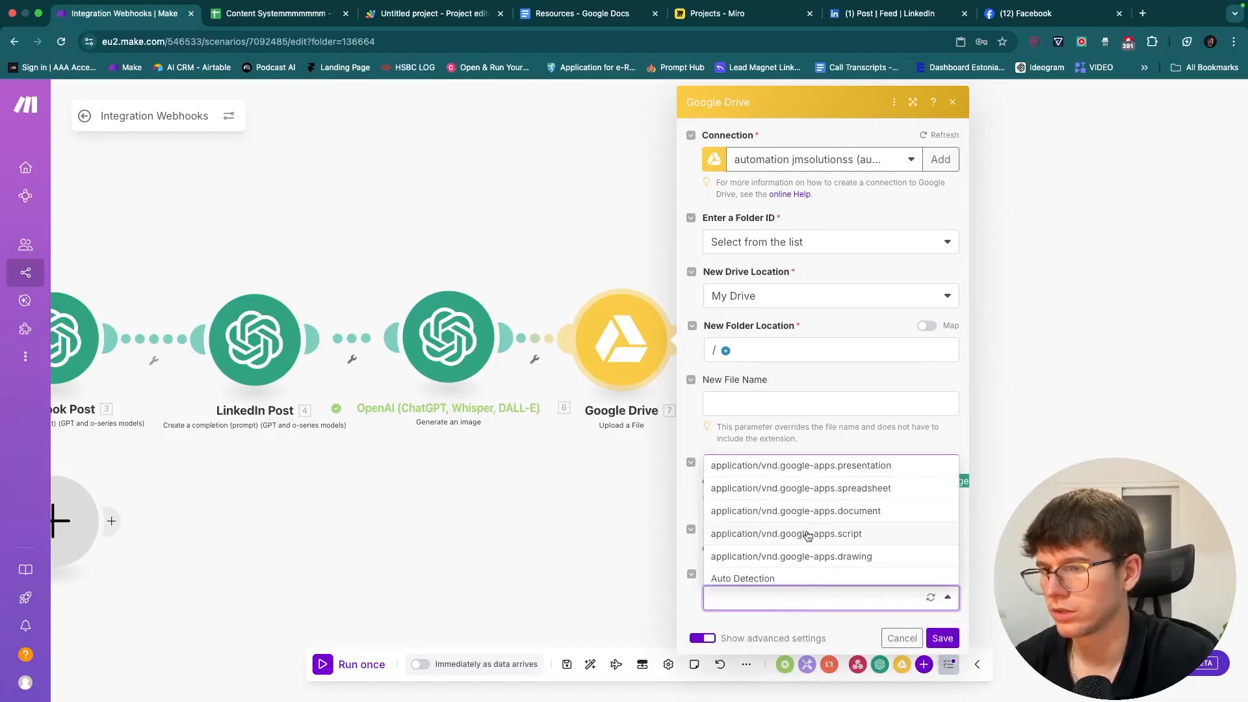
click(832, 446)
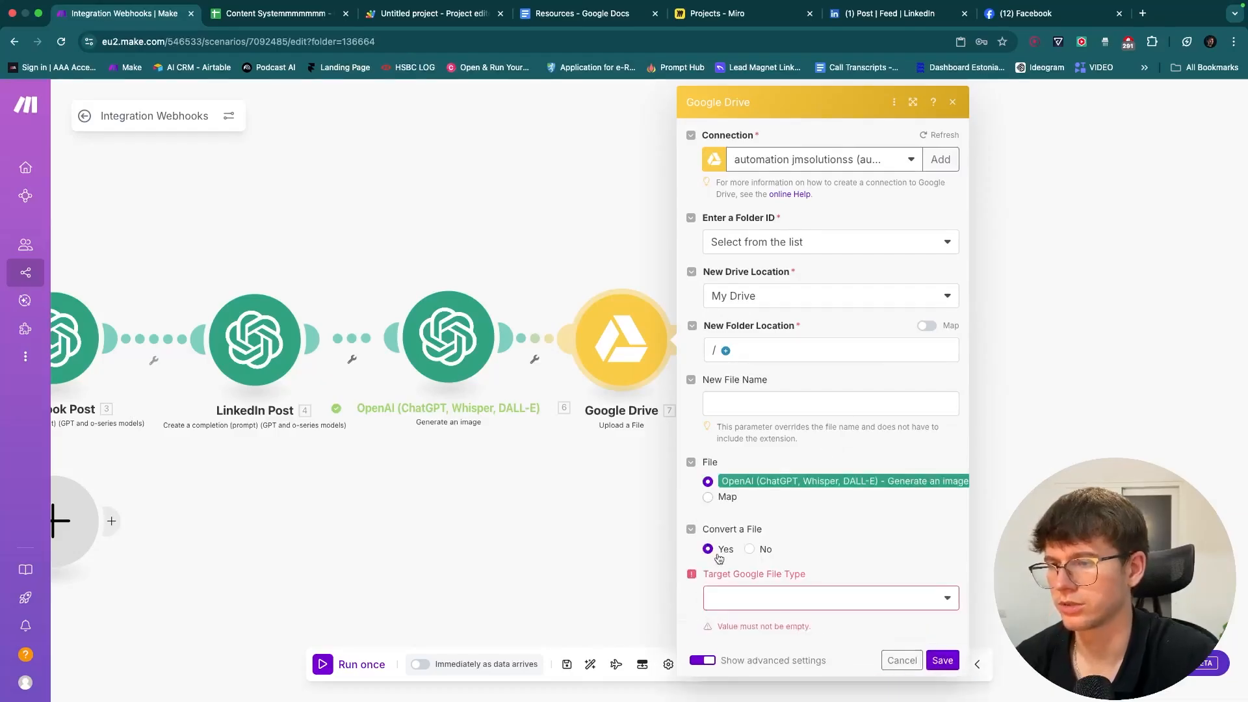
click(751, 553)
click(942, 585)
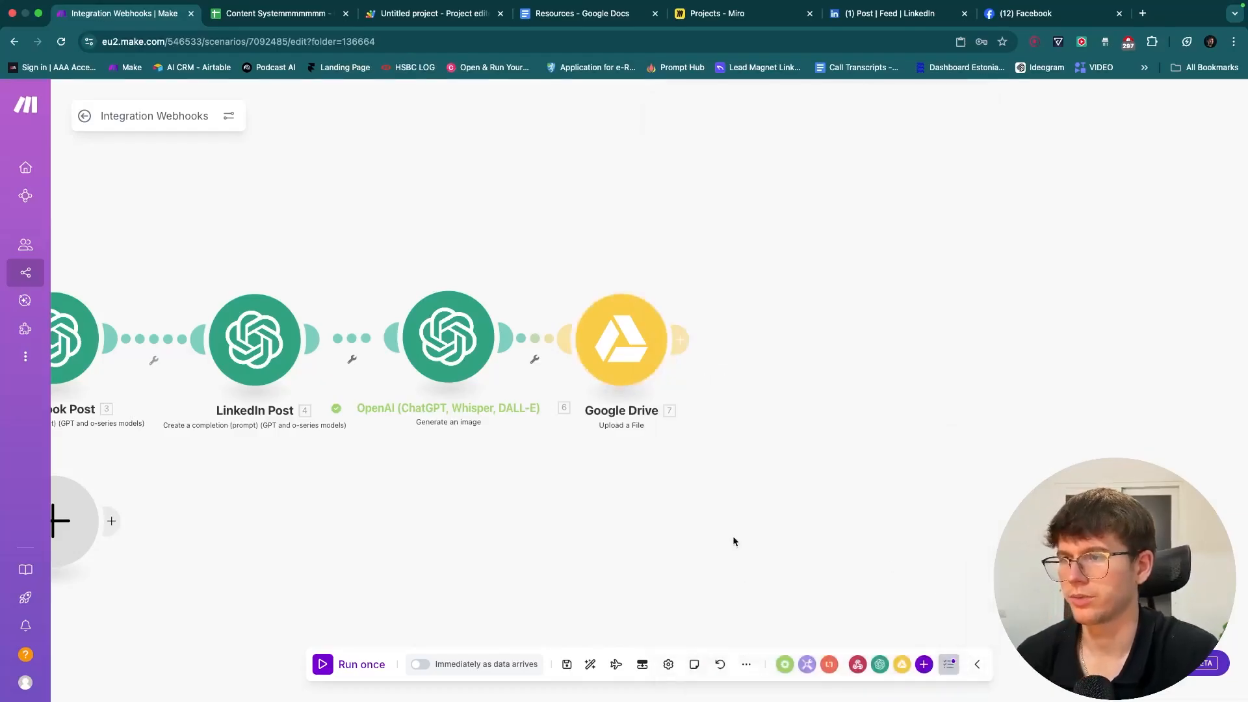
- Save the scenario and start a single Run once test waiting for data
click(566, 667)
drag(552, 564, 766, 538)
scroll(671, 561, down, 2)
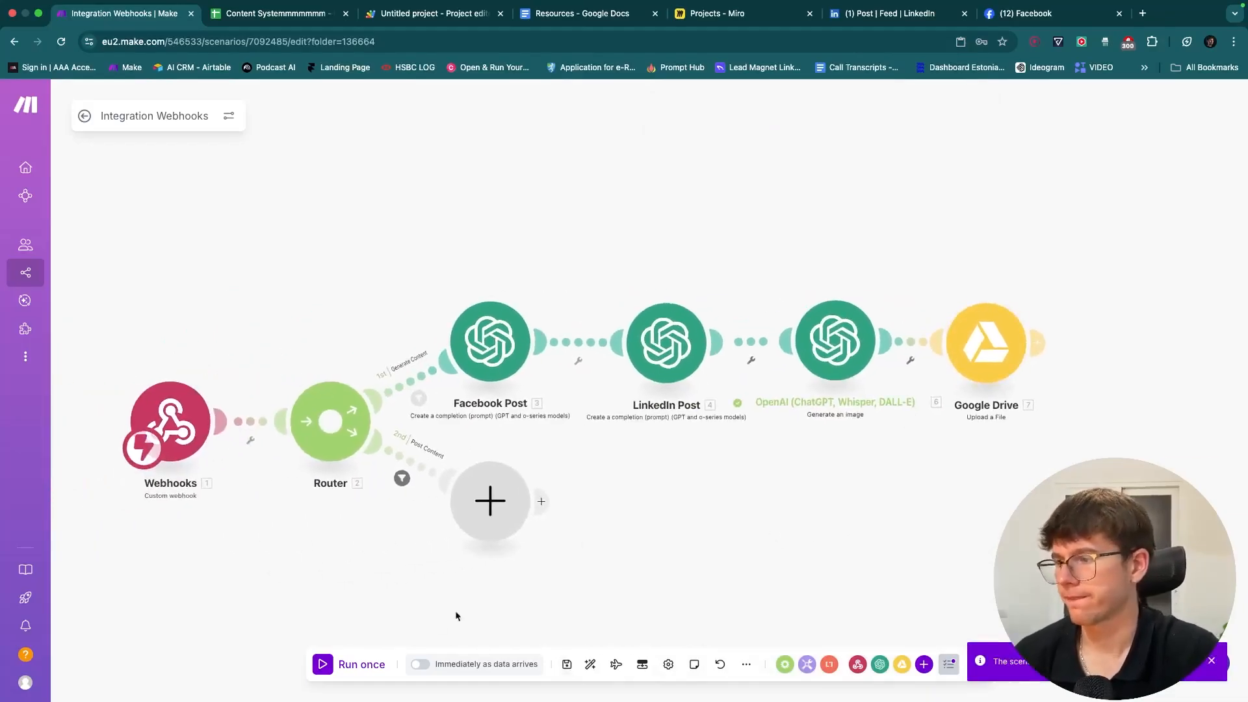
click(367, 667)
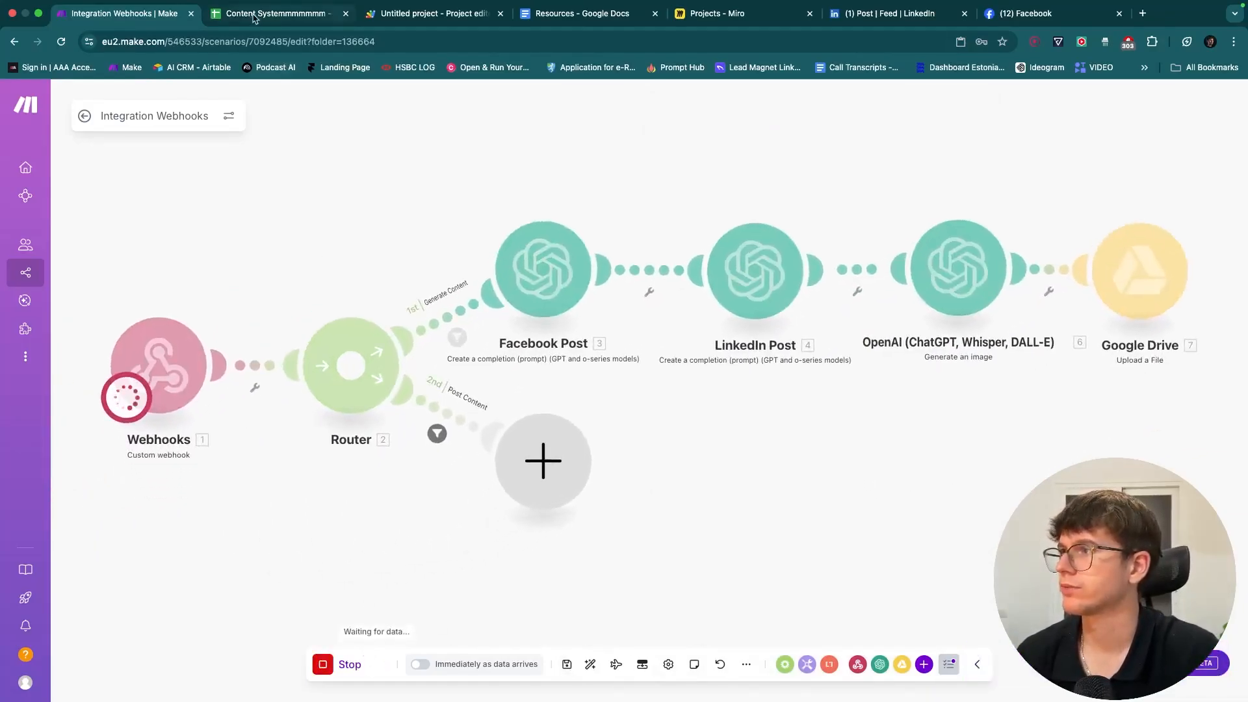
- Clear B2, start Run once in Make, then set B2's Content Trigger back to Generate Content
click(273, 13)
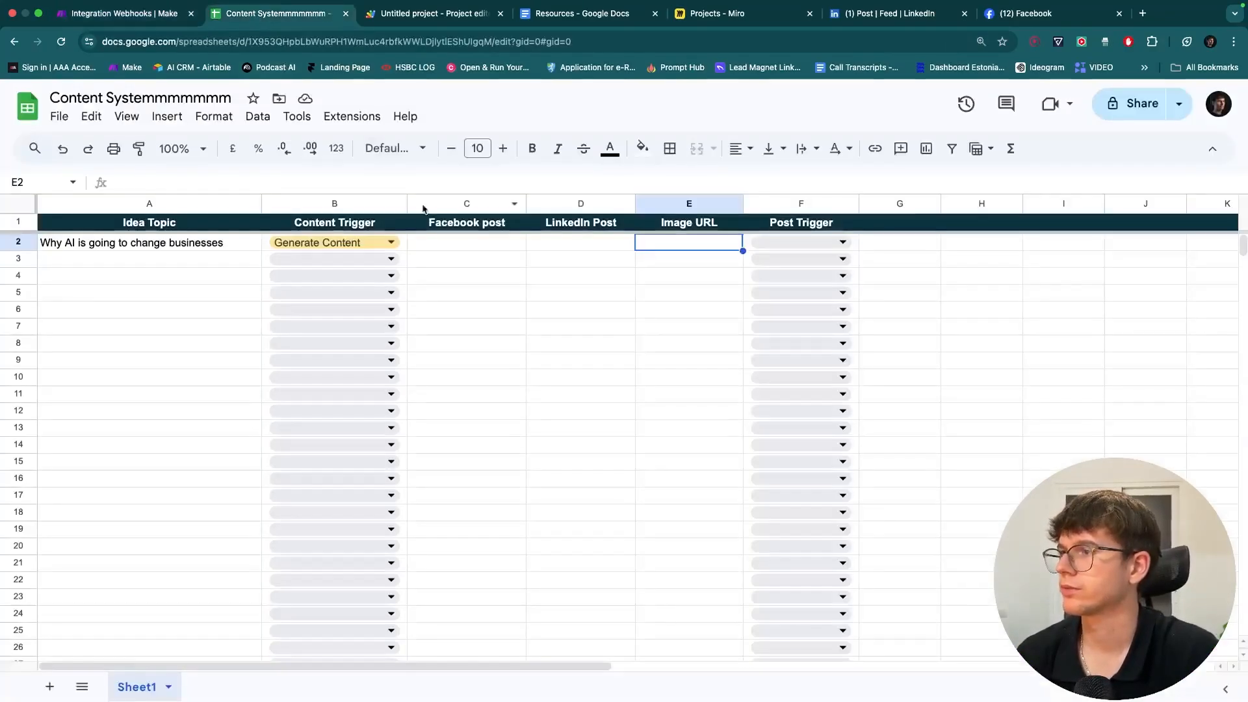
click(401, 245)
key(Delete)
click(418, 311)
click(124, 13)
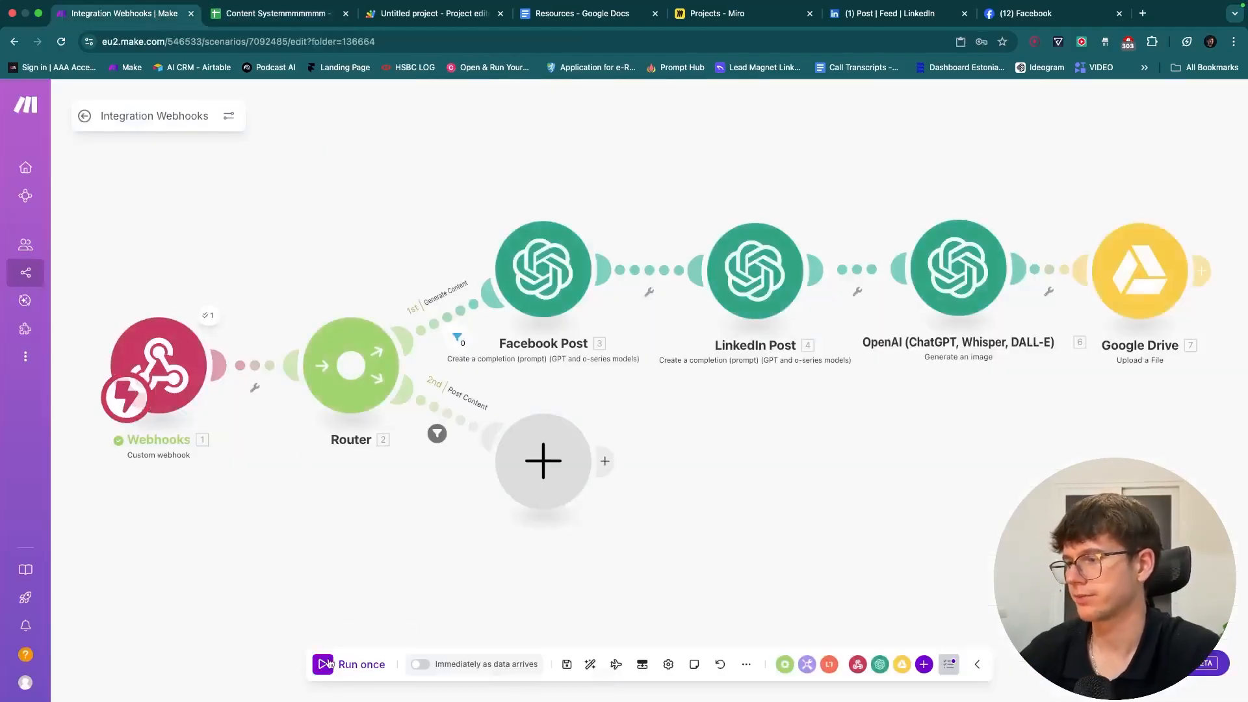
click(323, 664)
click(335, 243)
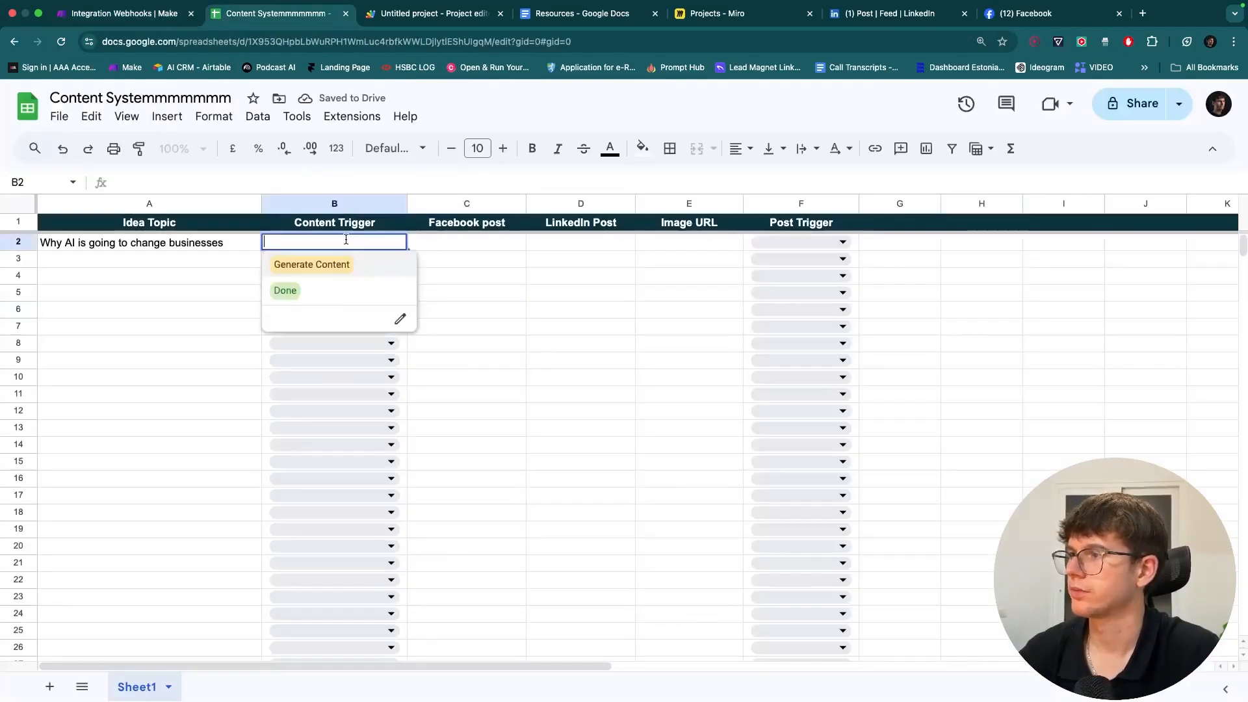
click(331, 263)
click(162, 14)
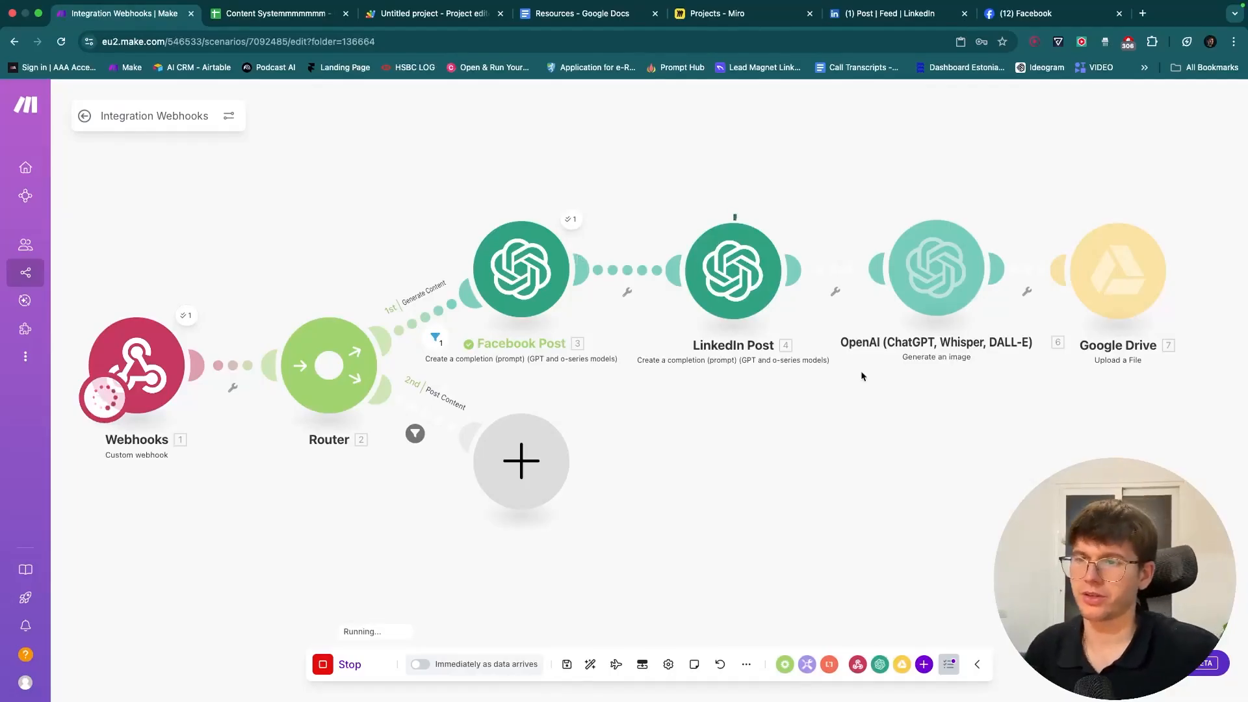
- Pan across the canvas as the test run finishes every module with a green check
drag(850, 368, 598, 371)
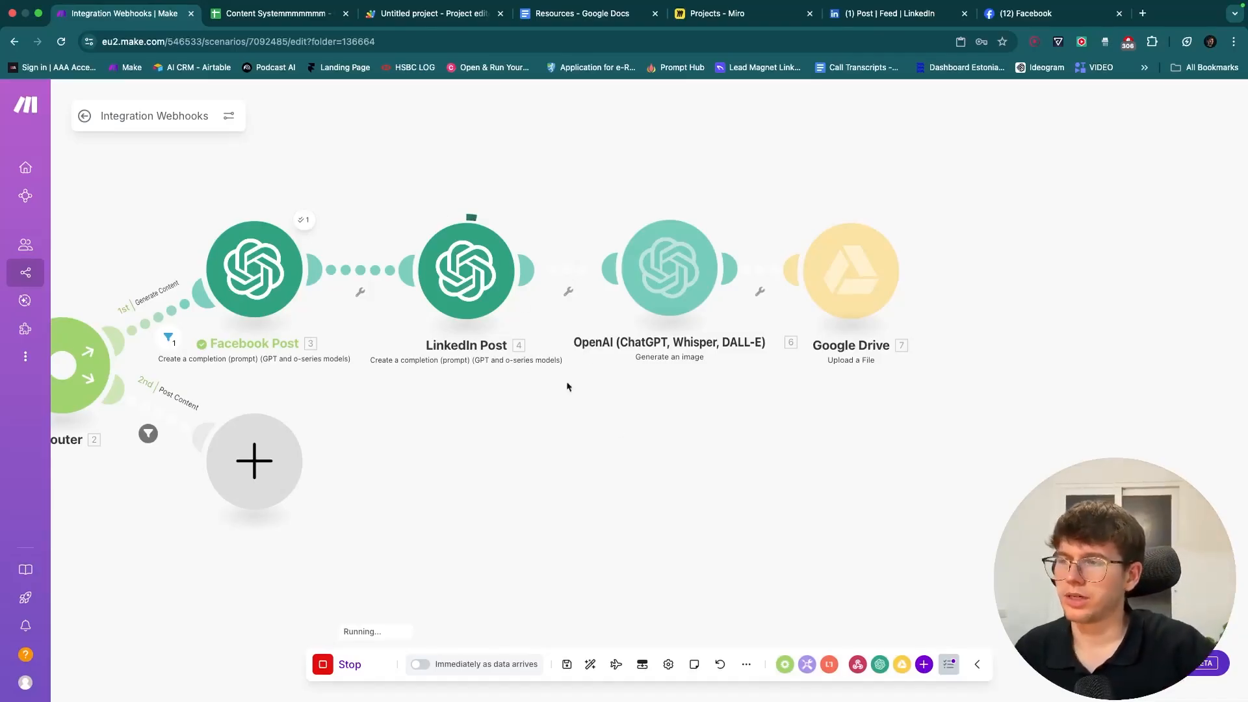
drag(617, 425, 525, 426)
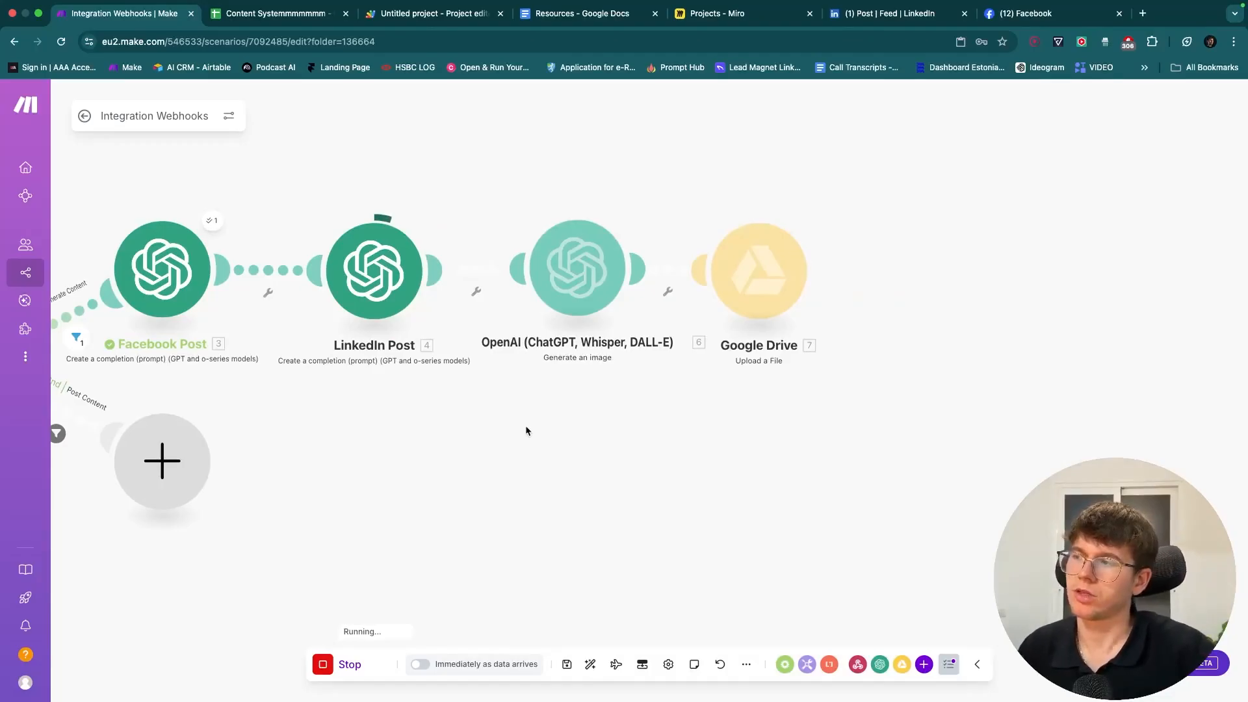
mouse_move(526, 425)
mouse_down()
mouse_move(842, 429)
mouse_move(538, 427)
mouse_up()
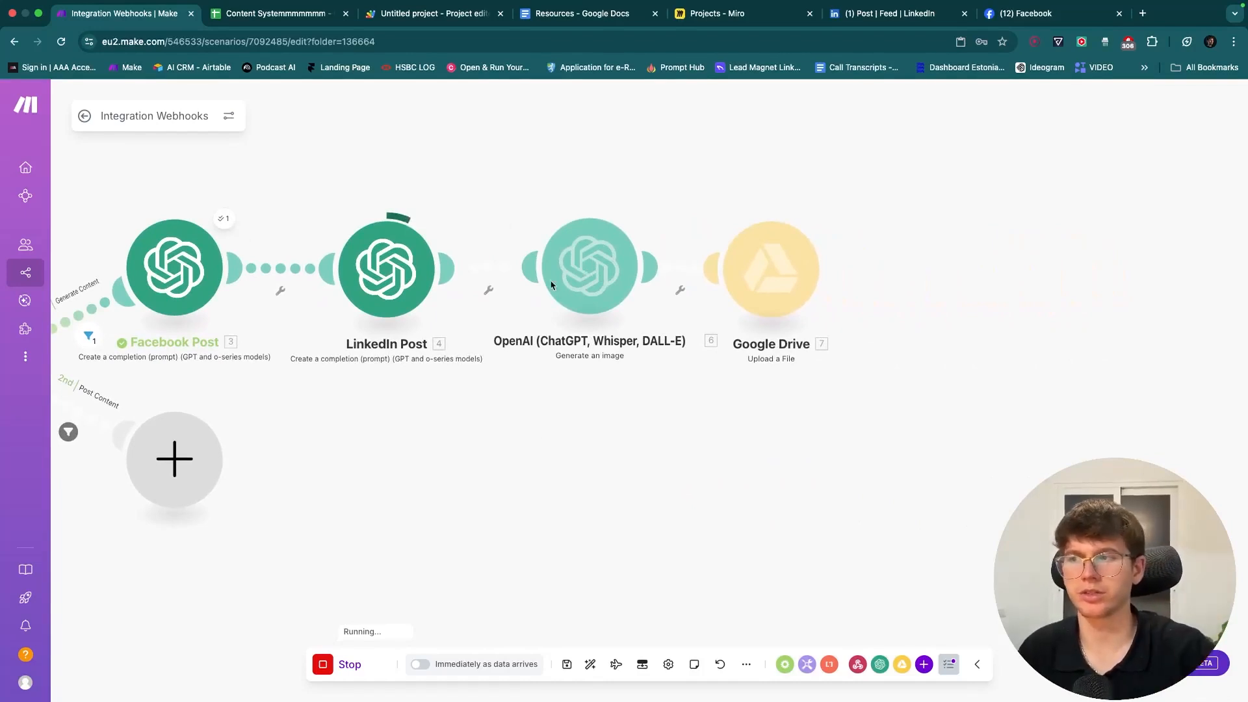
drag(590, 465, 563, 466)
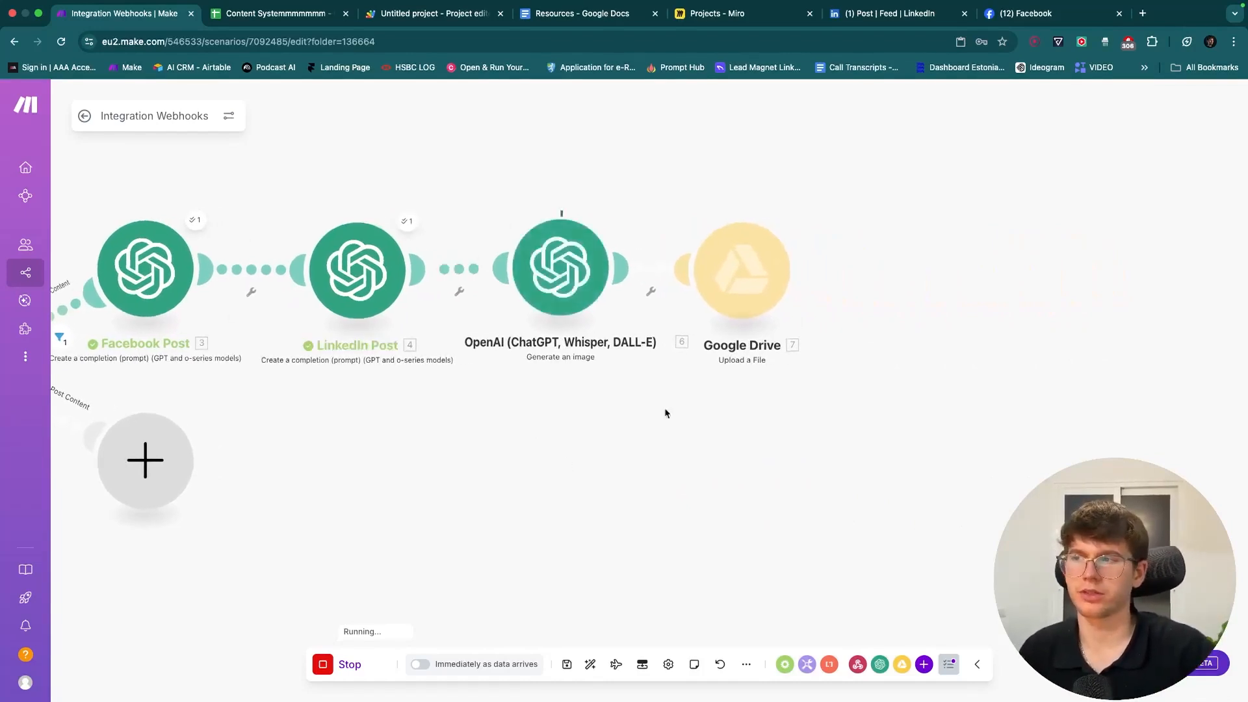
drag(671, 423, 622, 425)
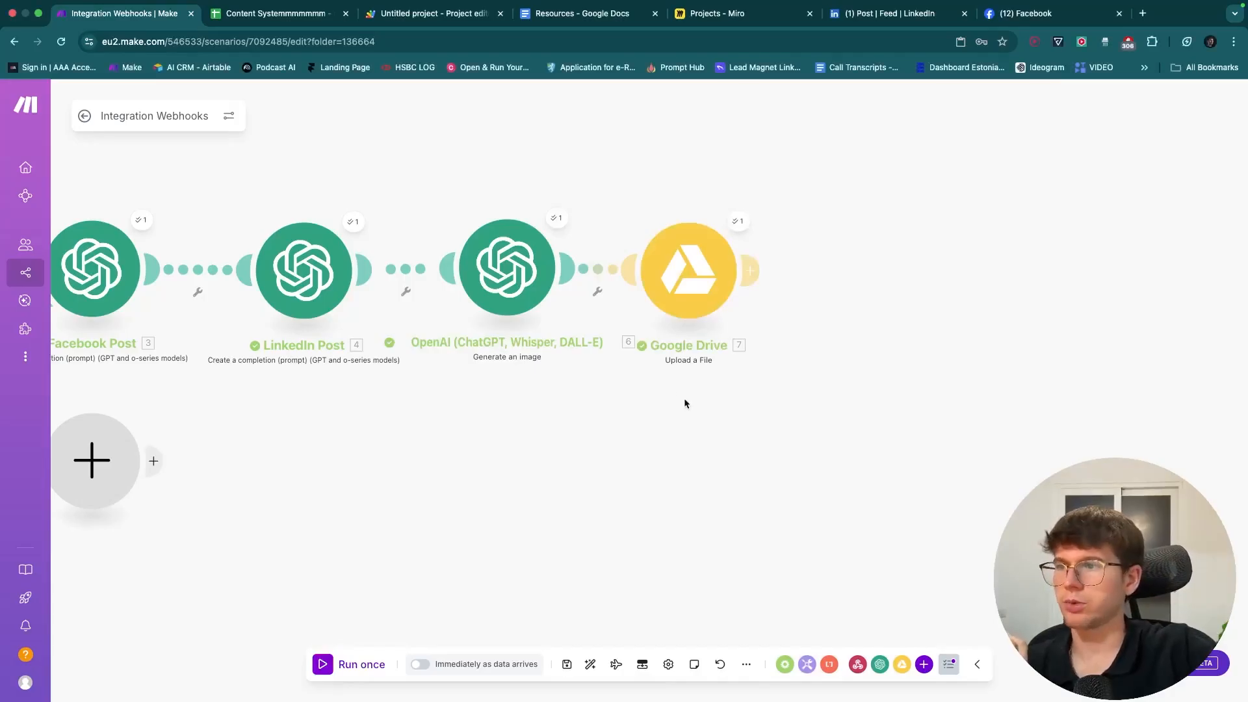
drag(618, 390, 664, 475)
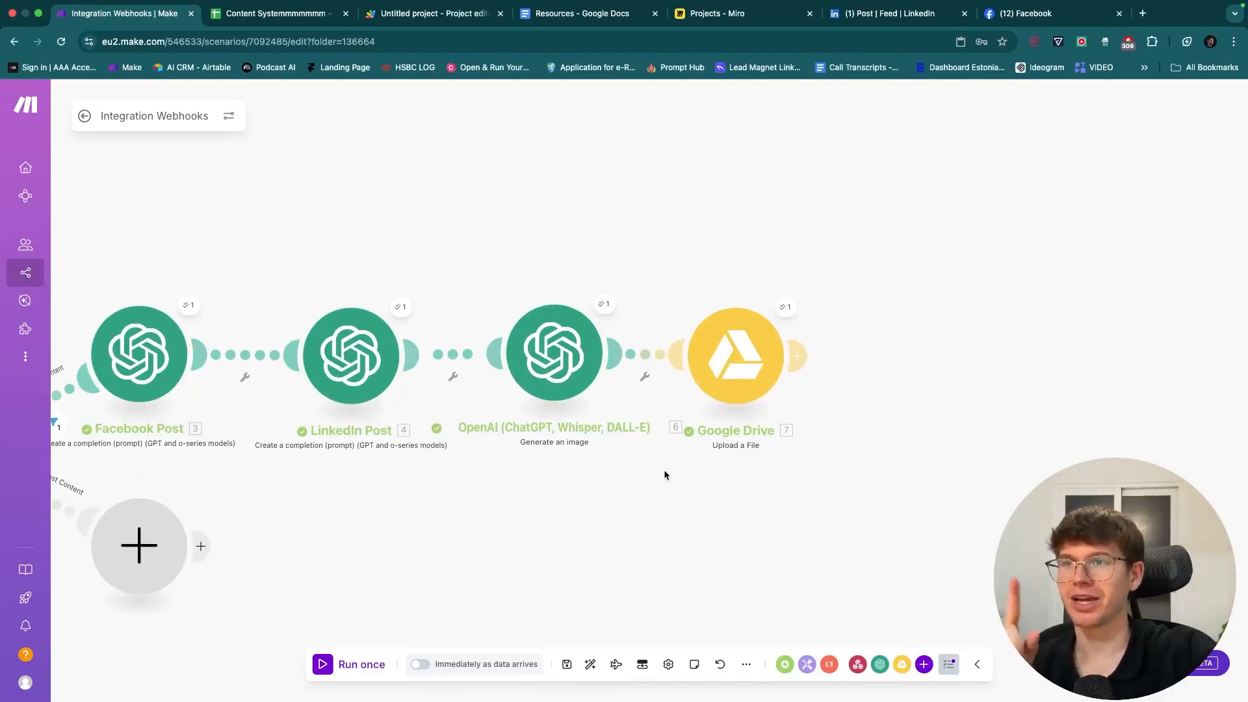
scroll(664, 476, down, 2)
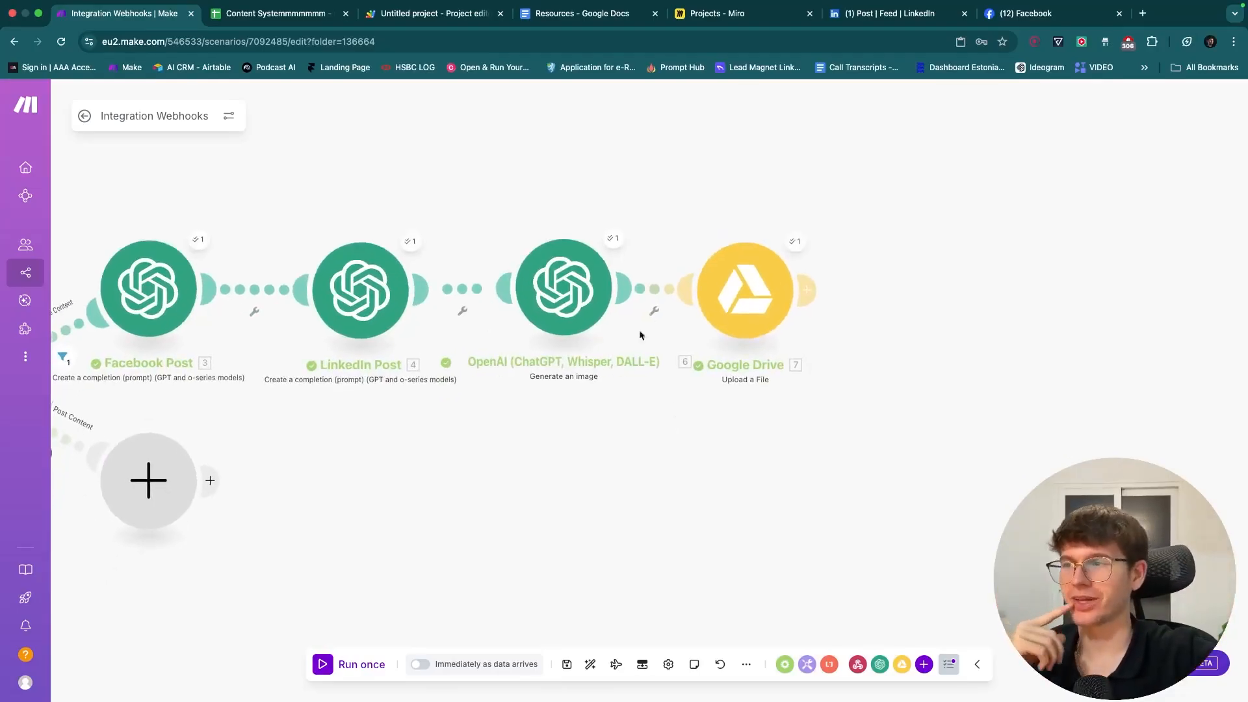
scroll(686, 216, right, 3)
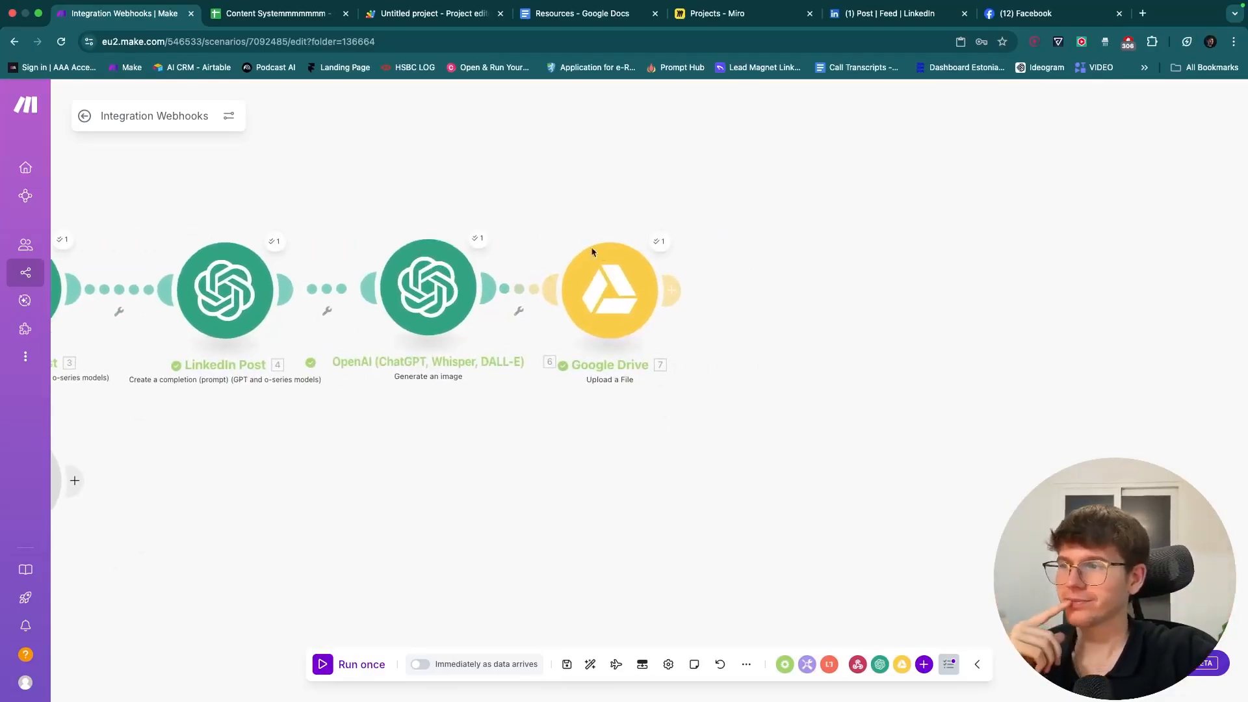
- Open the upload's output for output1.png and test its Web View Link in a new tab
click(659, 241)
scroll(691, 450, right, 3)
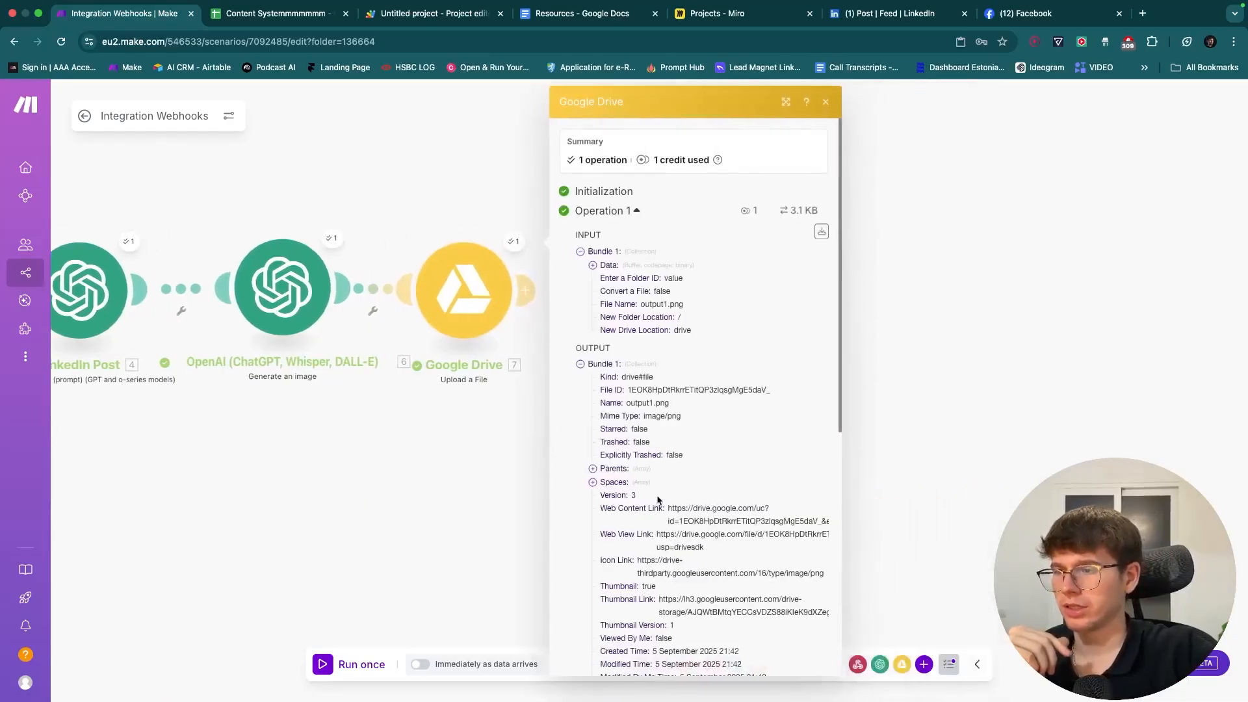
scroll(684, 473, down, 2)
triple_click(684, 475)
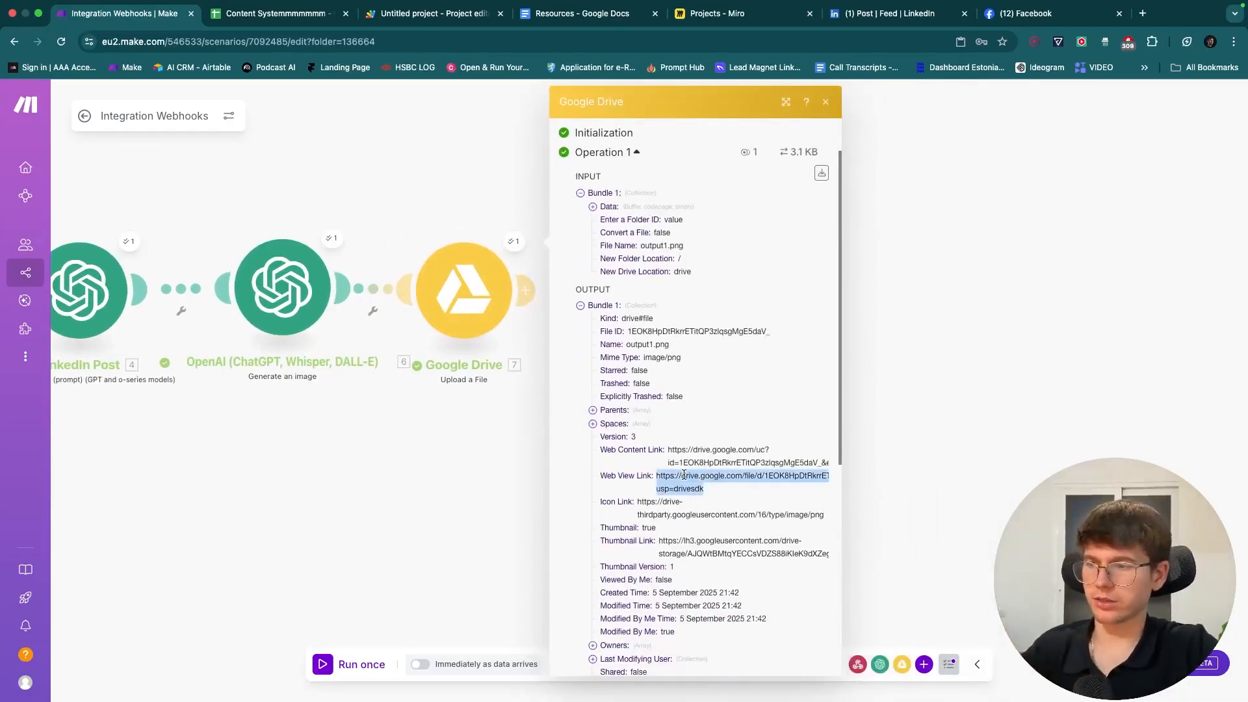
key(super+c)
key(super+t)
key(super+v)
key(Return)
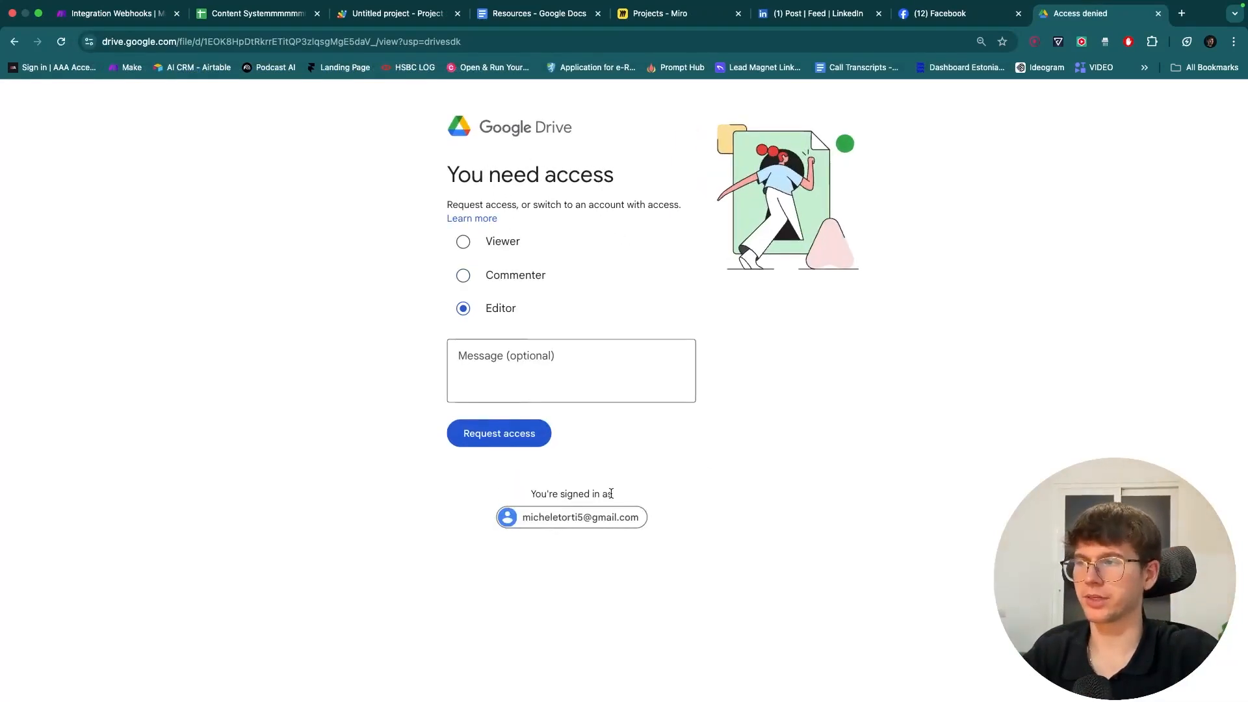
scroll(610, 493, down, 3)
key(super+w)
- Add a Google Drive Get a Share Link module after the upload step
click(473, 435)
click(901, 661)
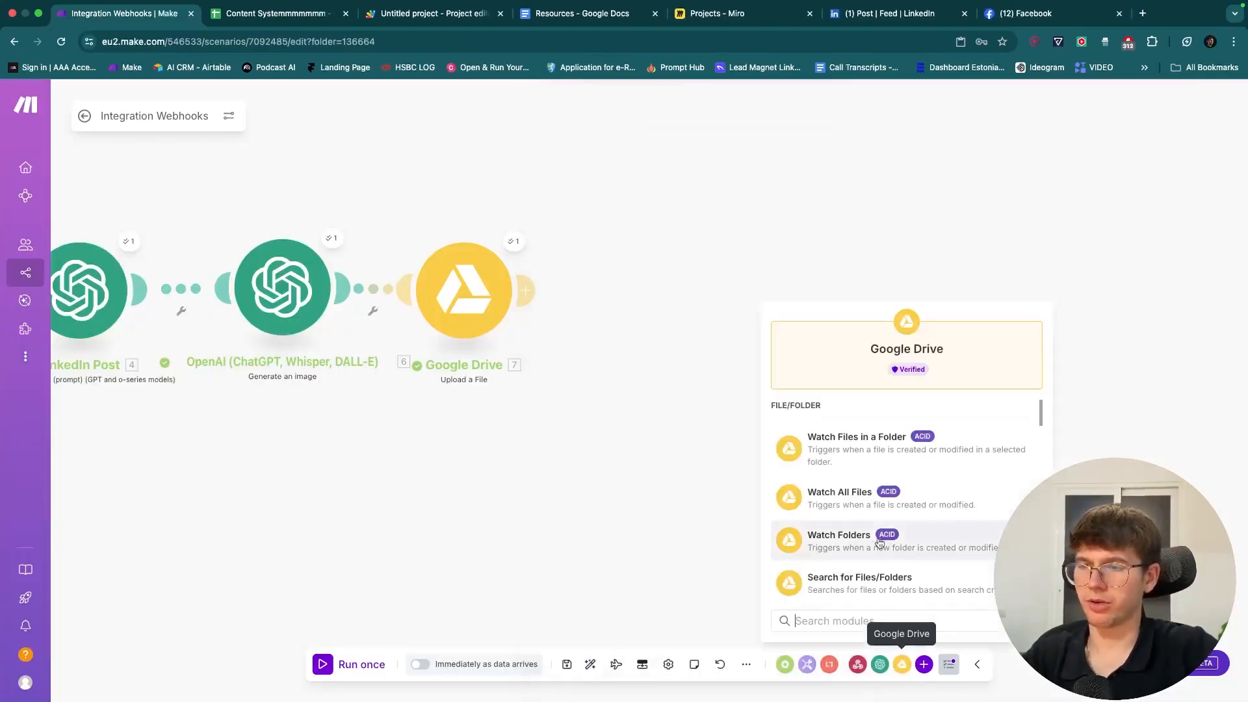
text(get sha)
click(911, 435)
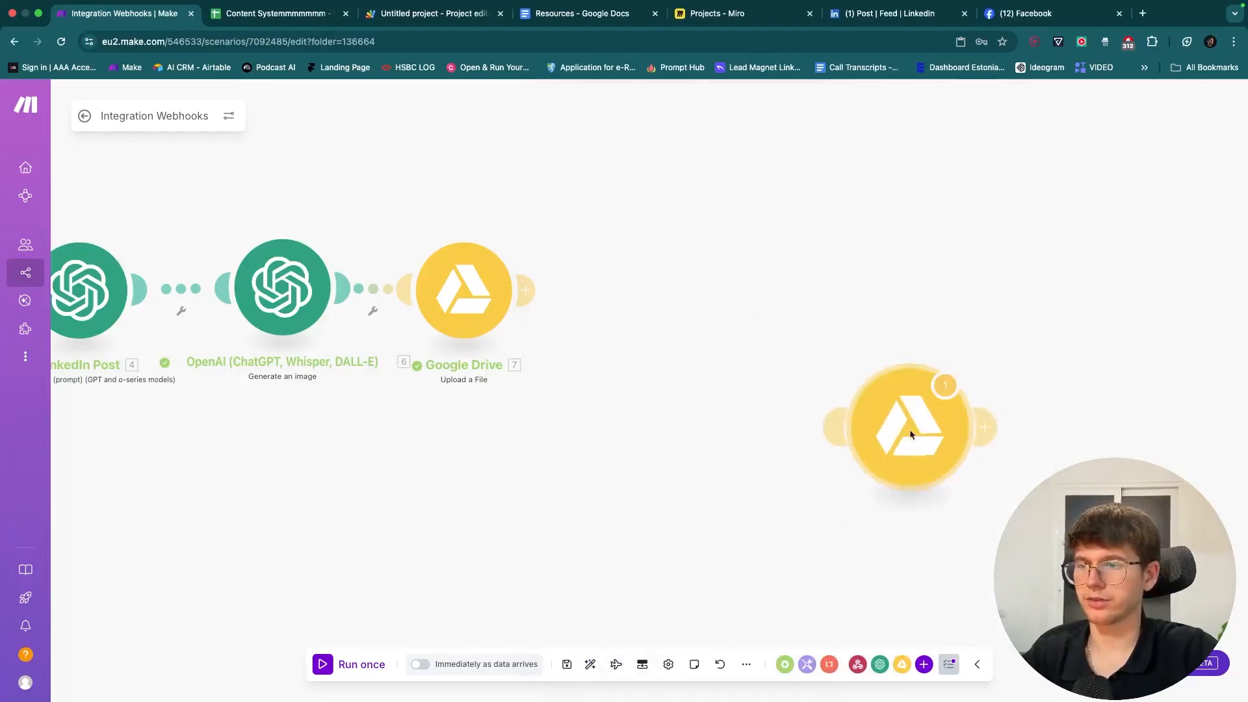
click(648, 310)
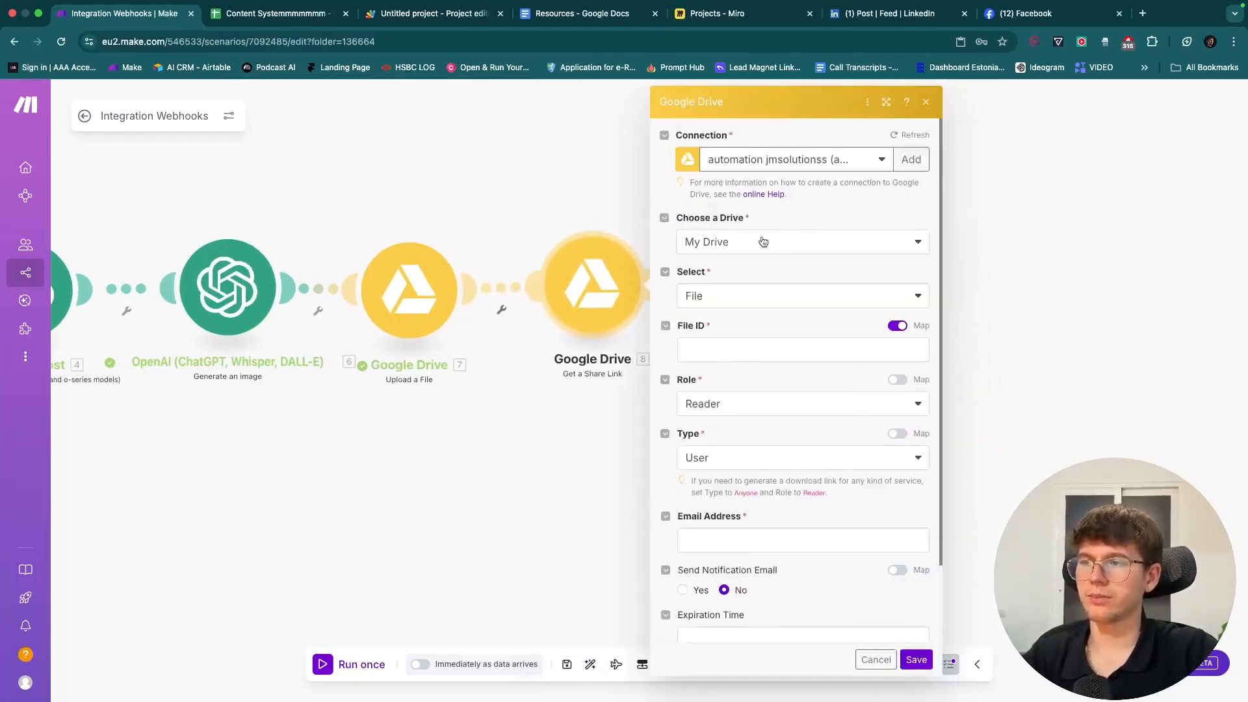
- Map the upload's File ID, keep Role Reader, set Type to Anyone, and save
click(706, 349)
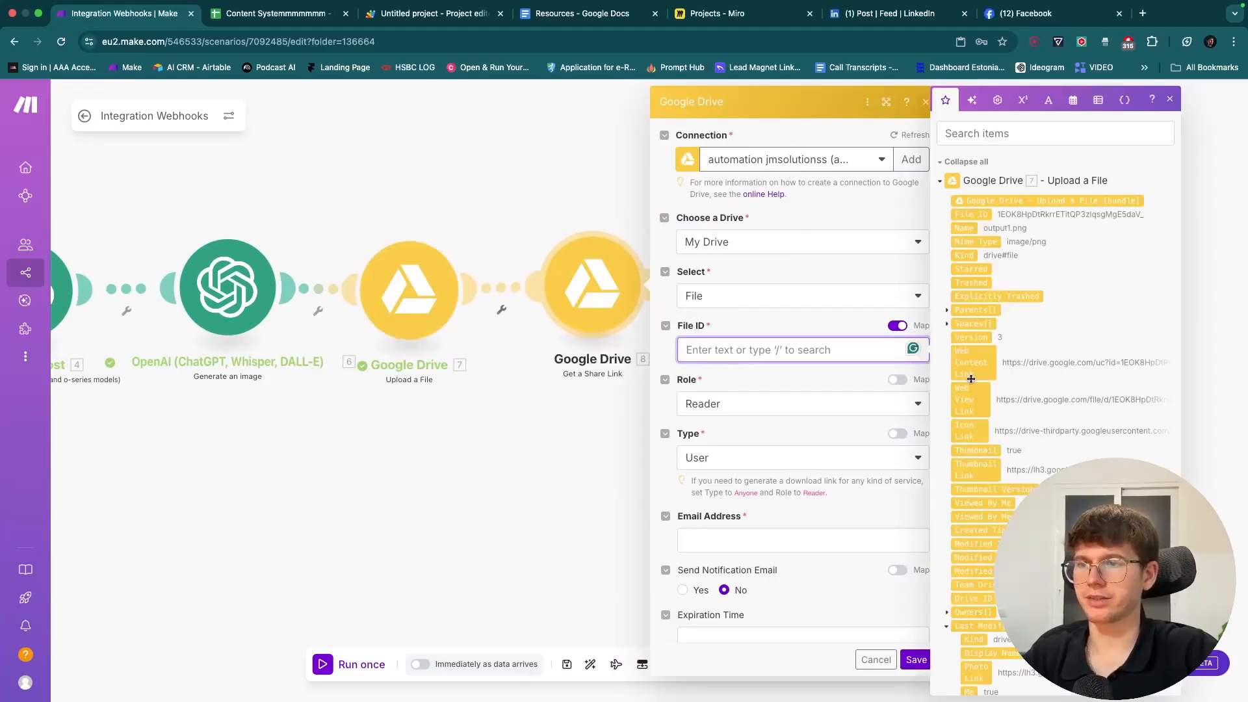
drag(971, 214, 812, 349)
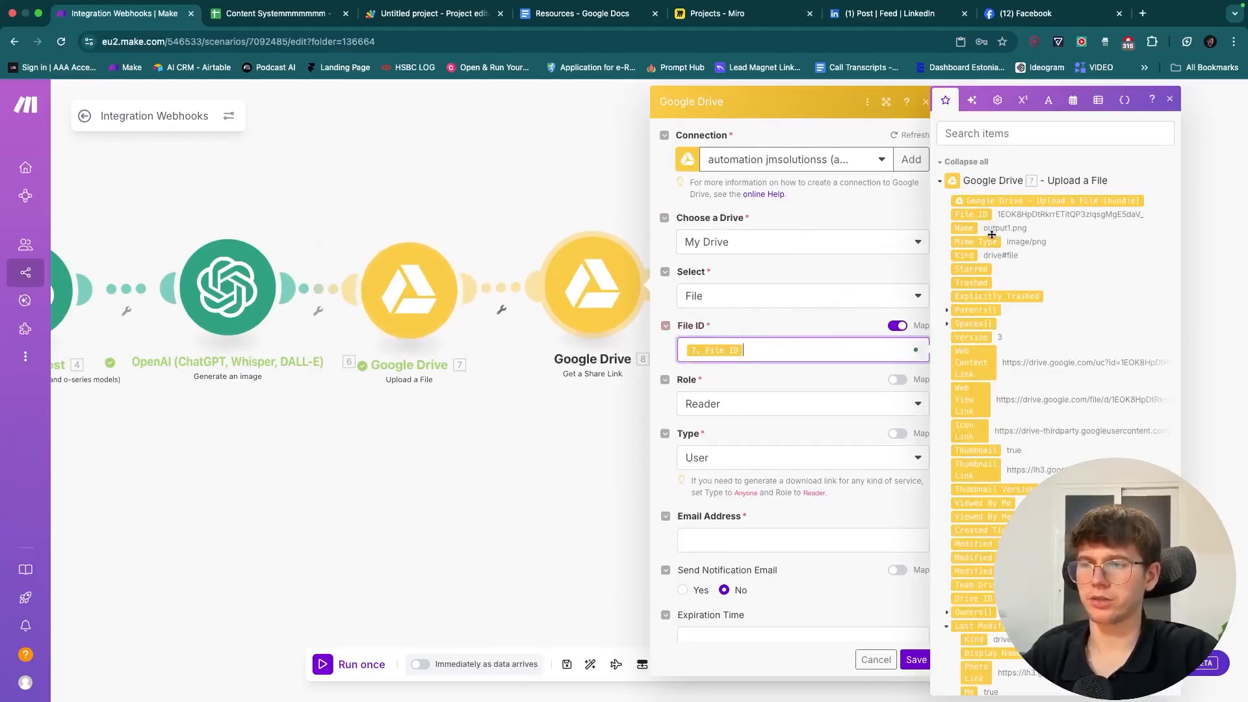
click(761, 388)
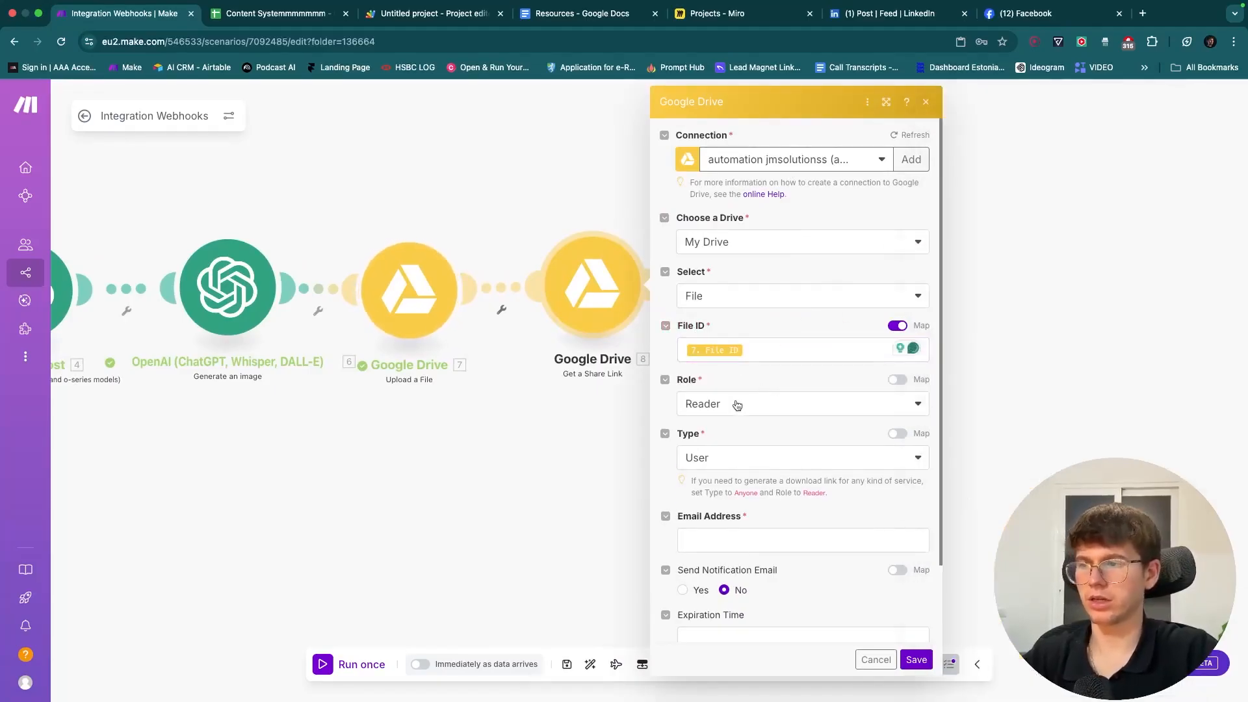
click(736, 405)
click(755, 378)
click(730, 457)
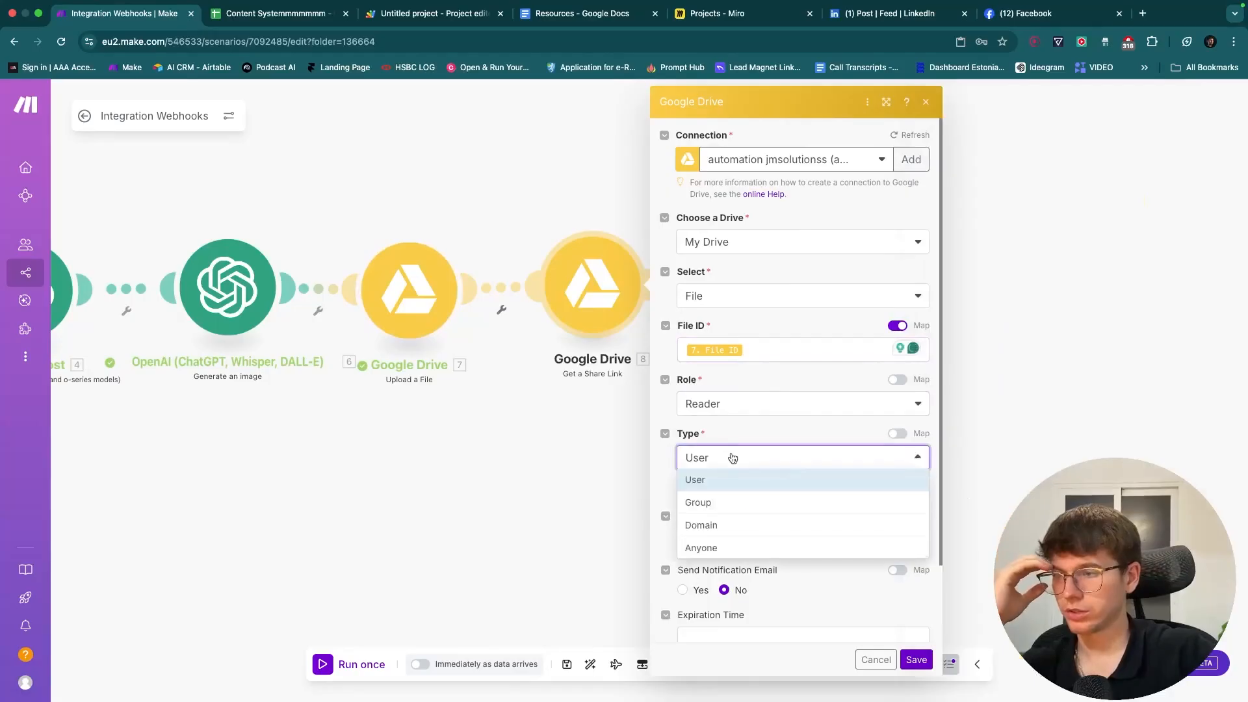
click(730, 543)
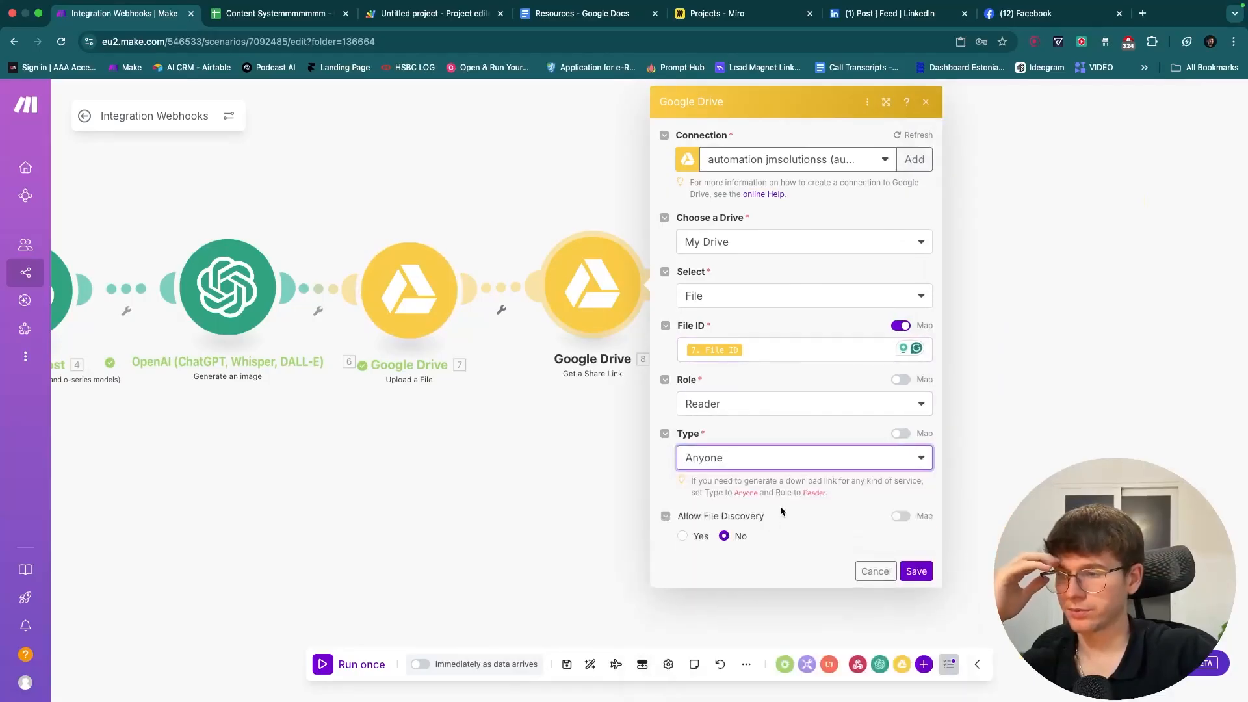
click(916, 571)
click(436, 291)
click(431, 214)
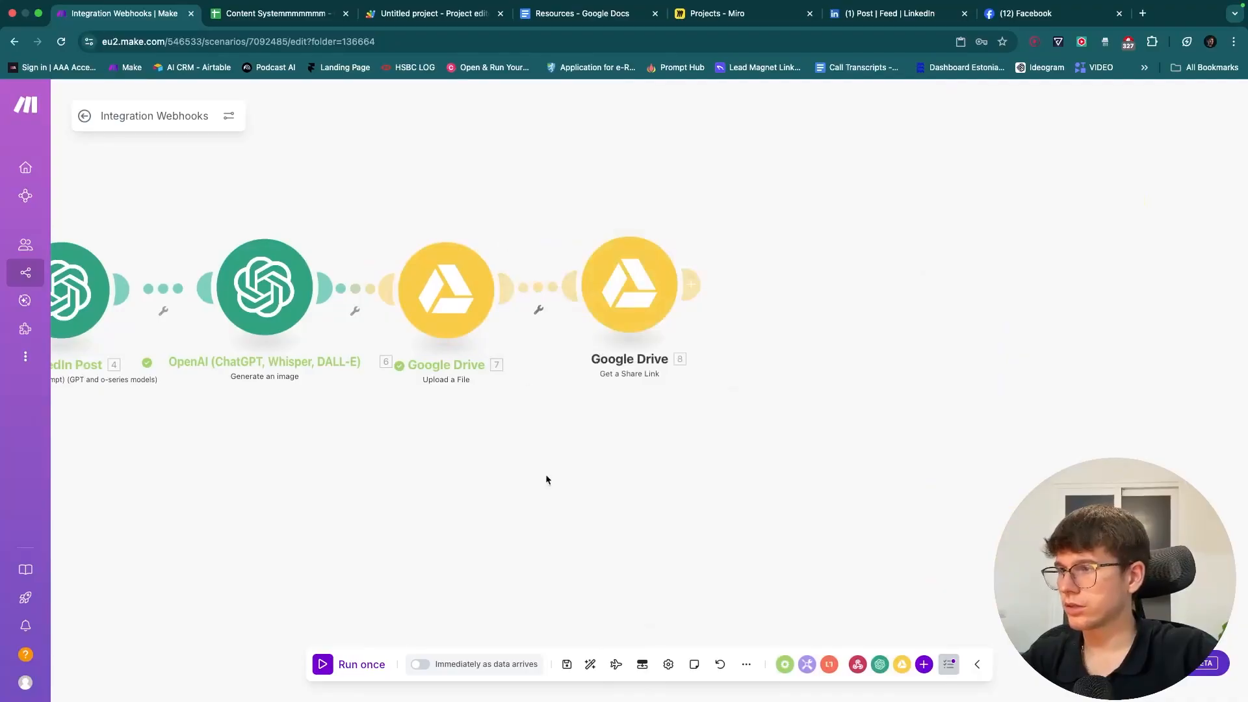
- Relink Get a Share Link after Upload a File and save the scenario
click(567, 664)
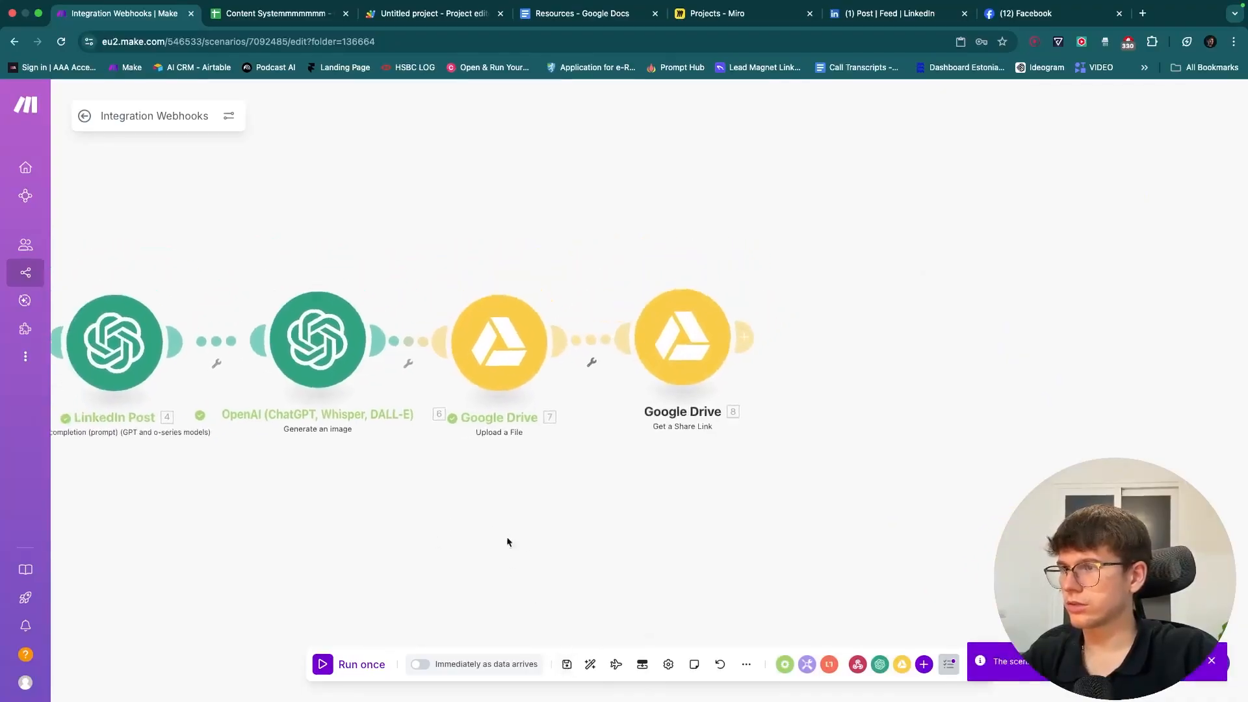
click(573, 378)
click(589, 378)
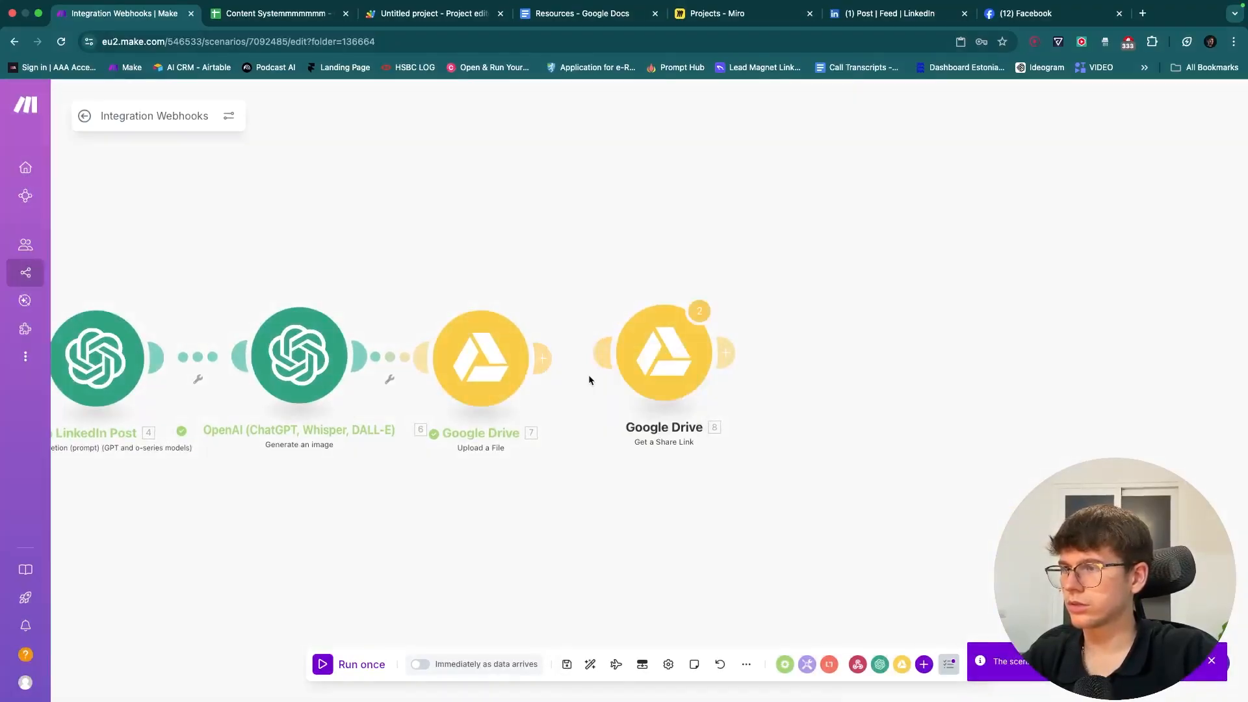
drag(602, 352, 529, 348)
mouse_move(510, 287)
mouse_down()
mouse_move(767, 287)
mouse_move(524, 290)
mouse_up()
click(567, 664)
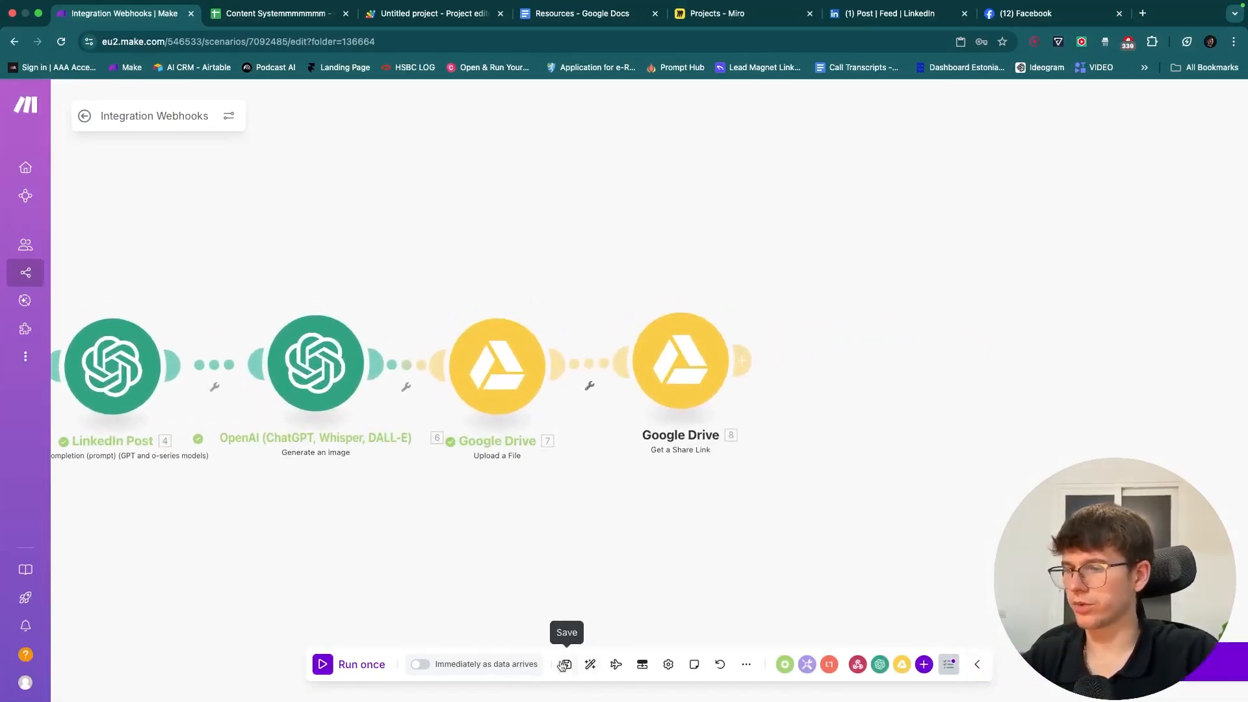
- Copy the uploaded file's ID from the latest run in History, then return to the diagram
click(84, 116)
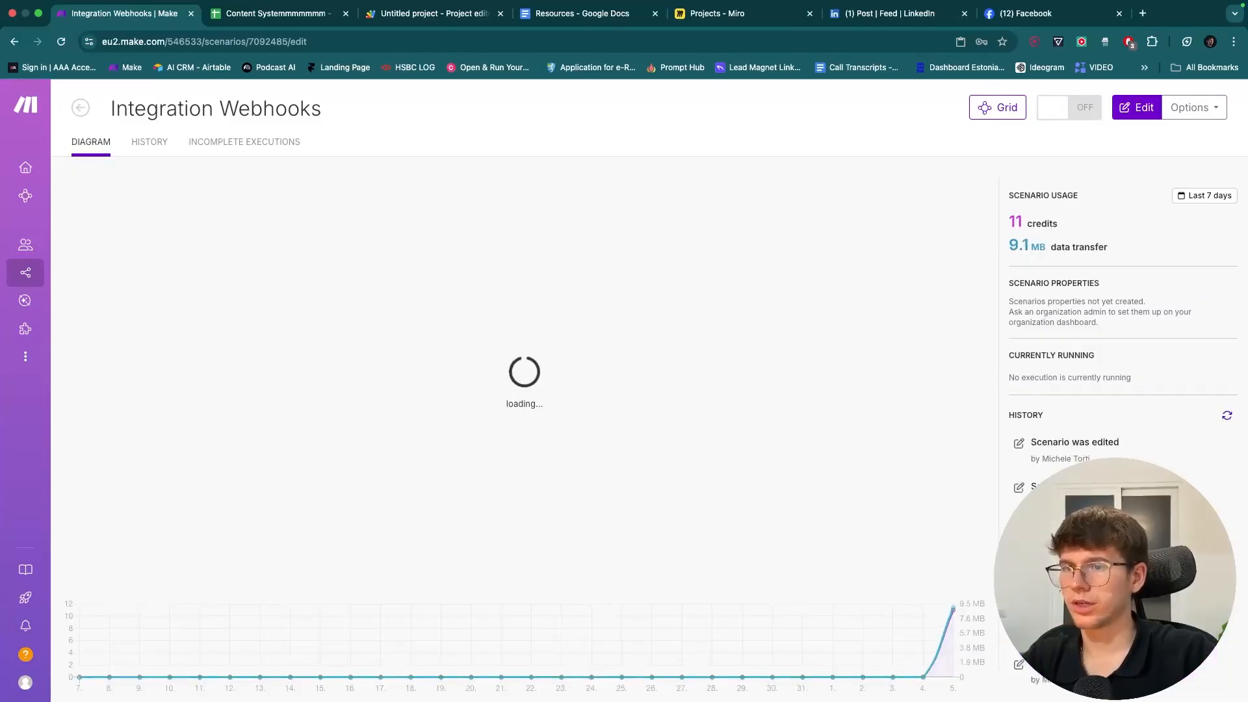
scroll(1118, 338, down, 10)
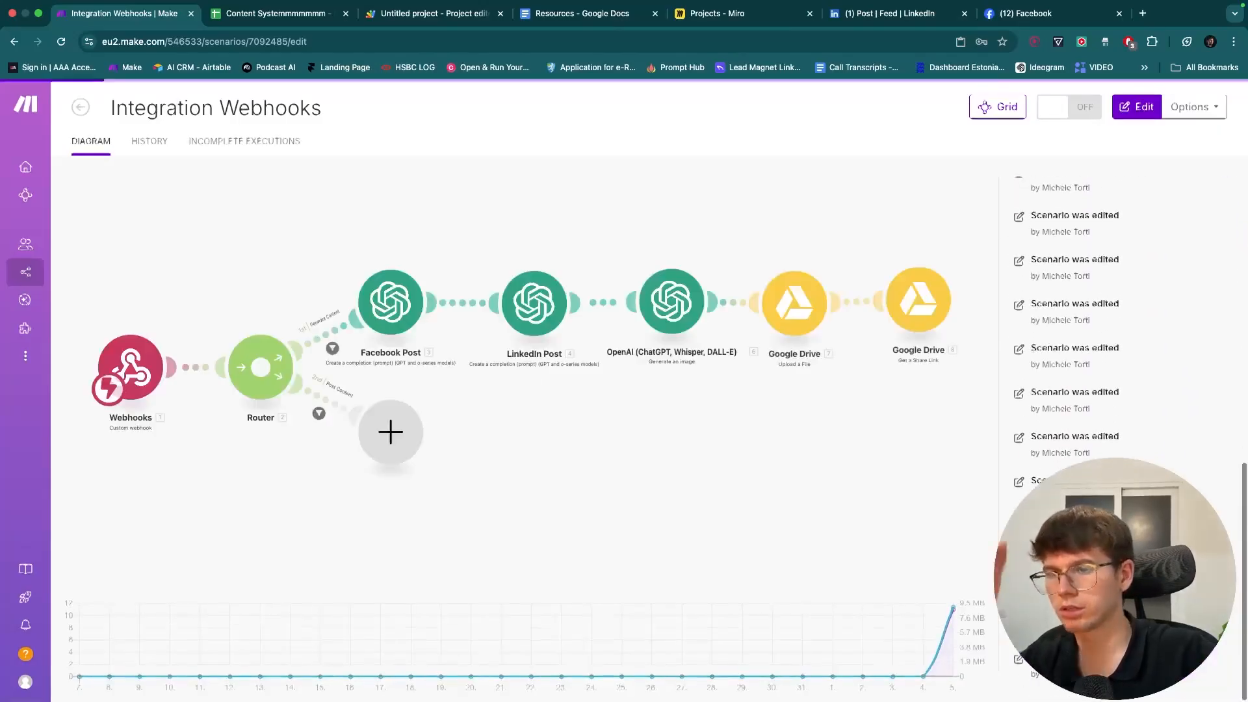
scroll(1118, 338, up, 10)
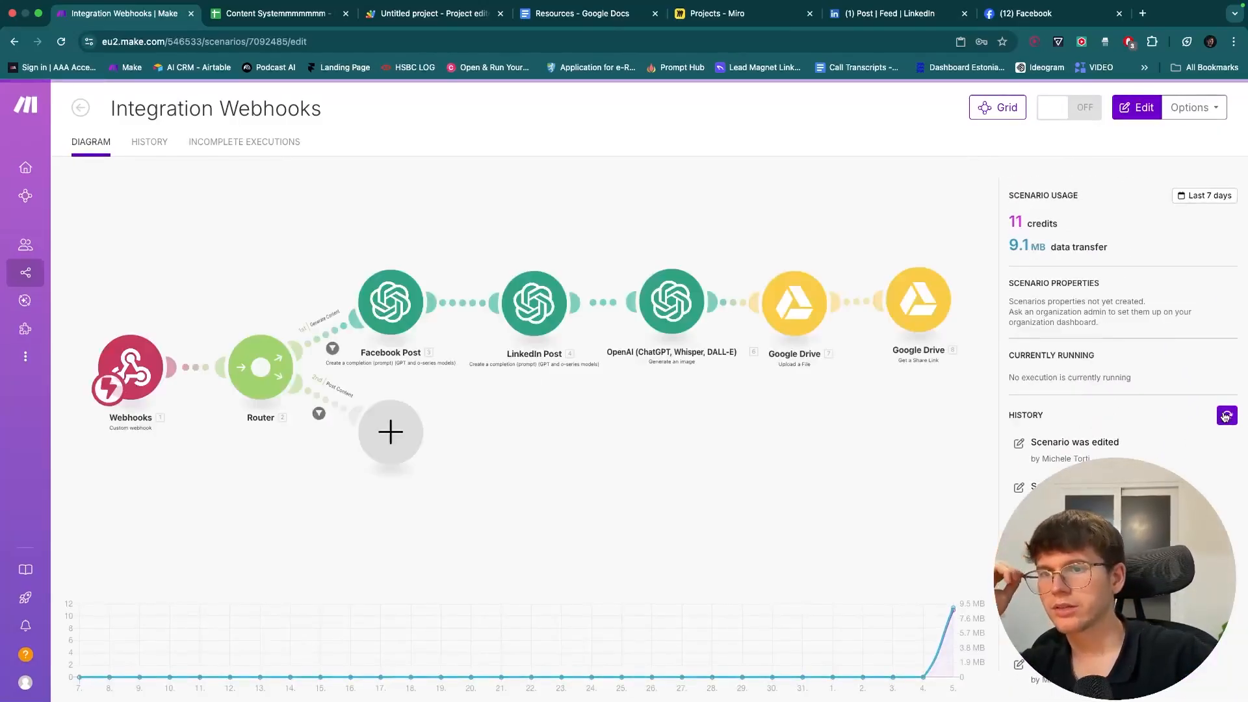
click(1202, 532)
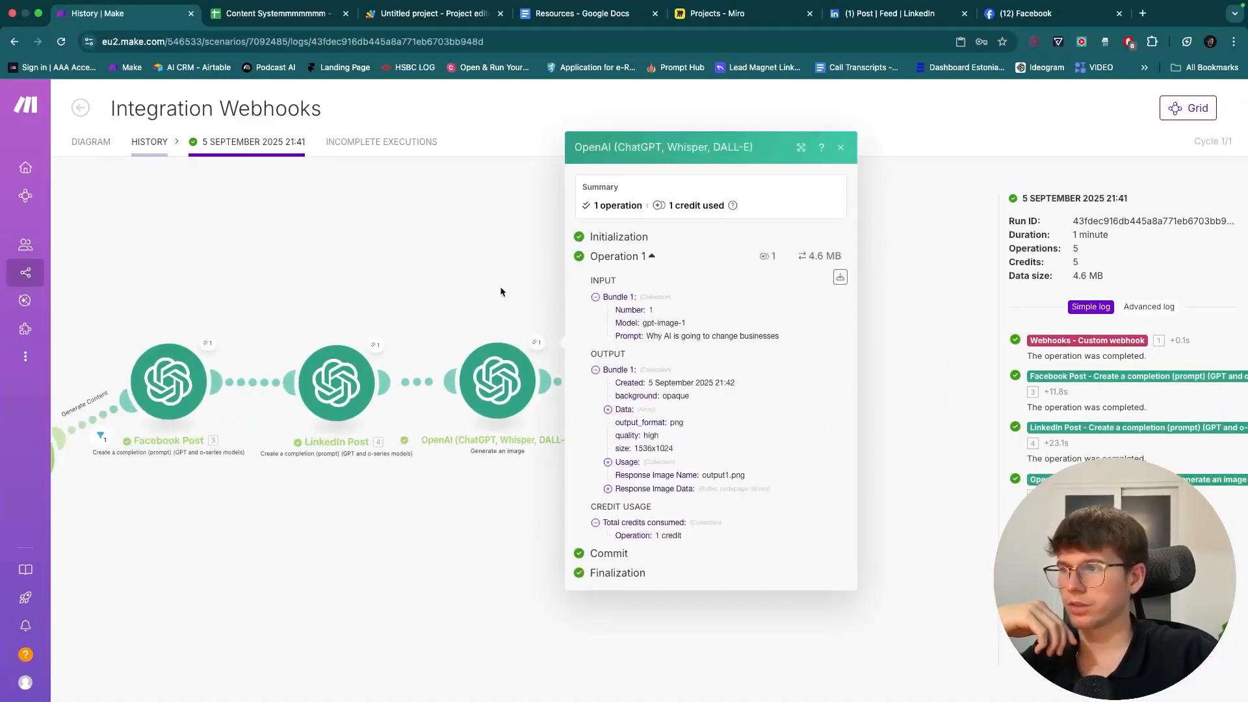
click(841, 147)
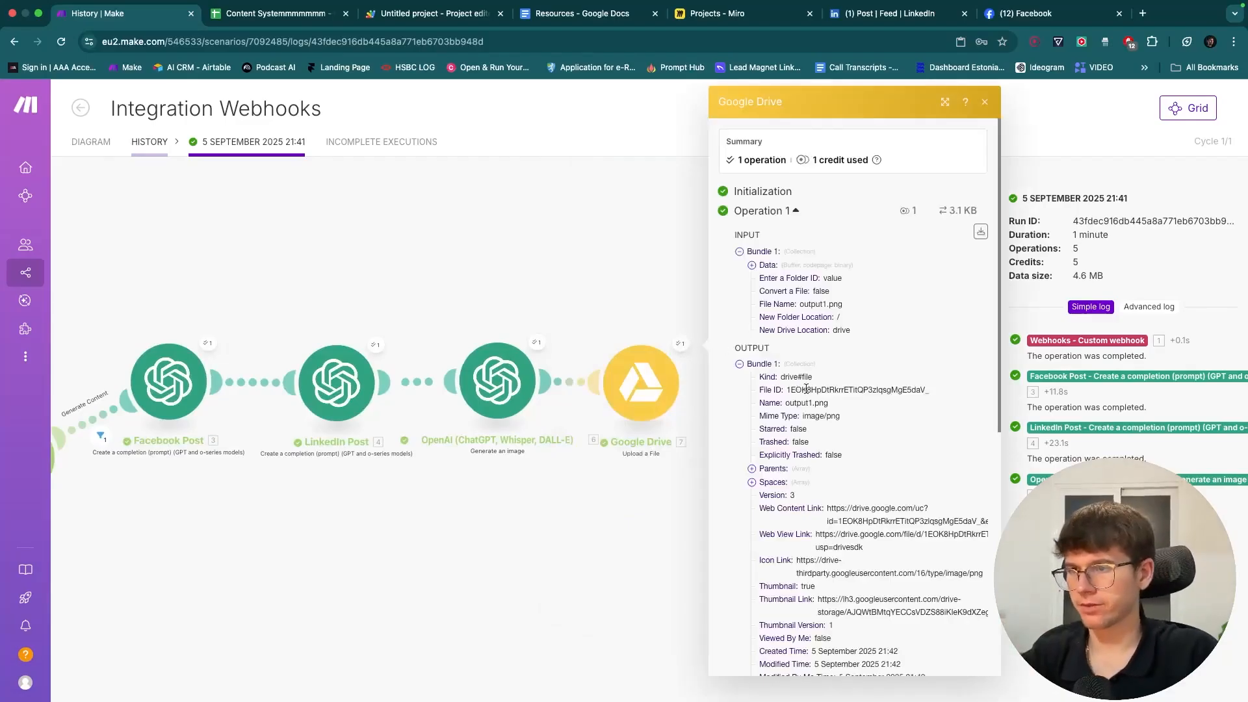
double_click(806, 390)
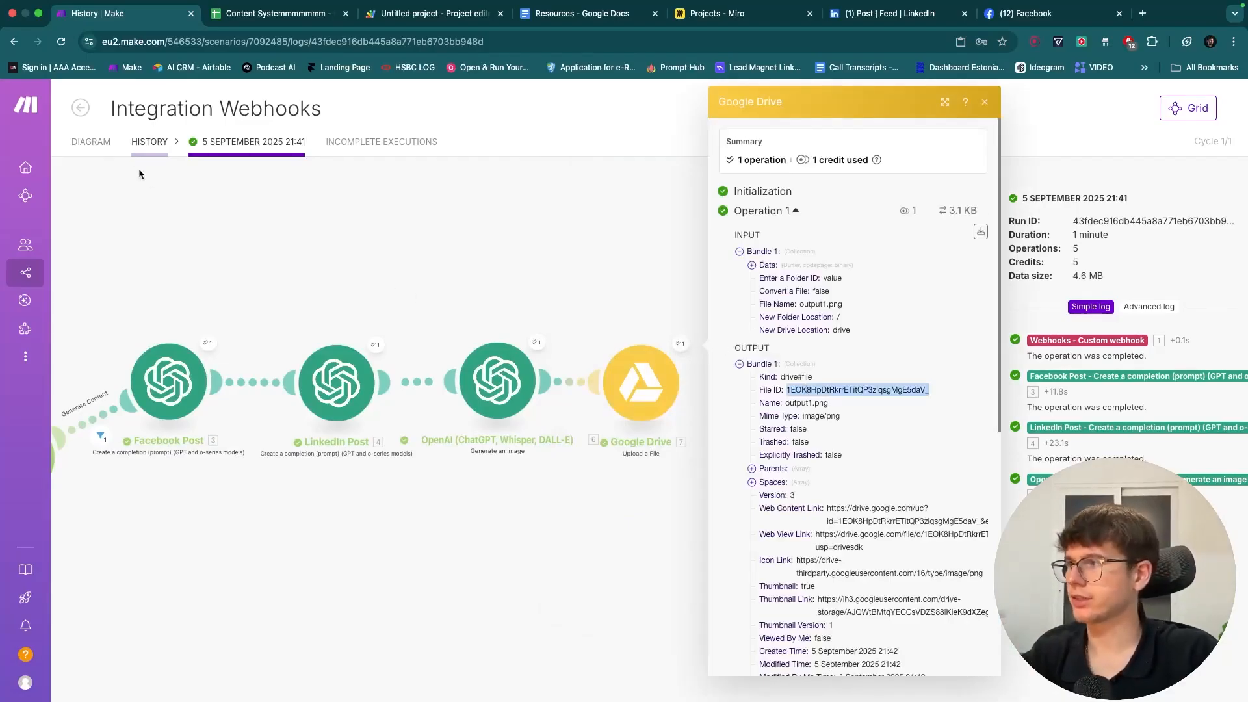
click(91, 141)
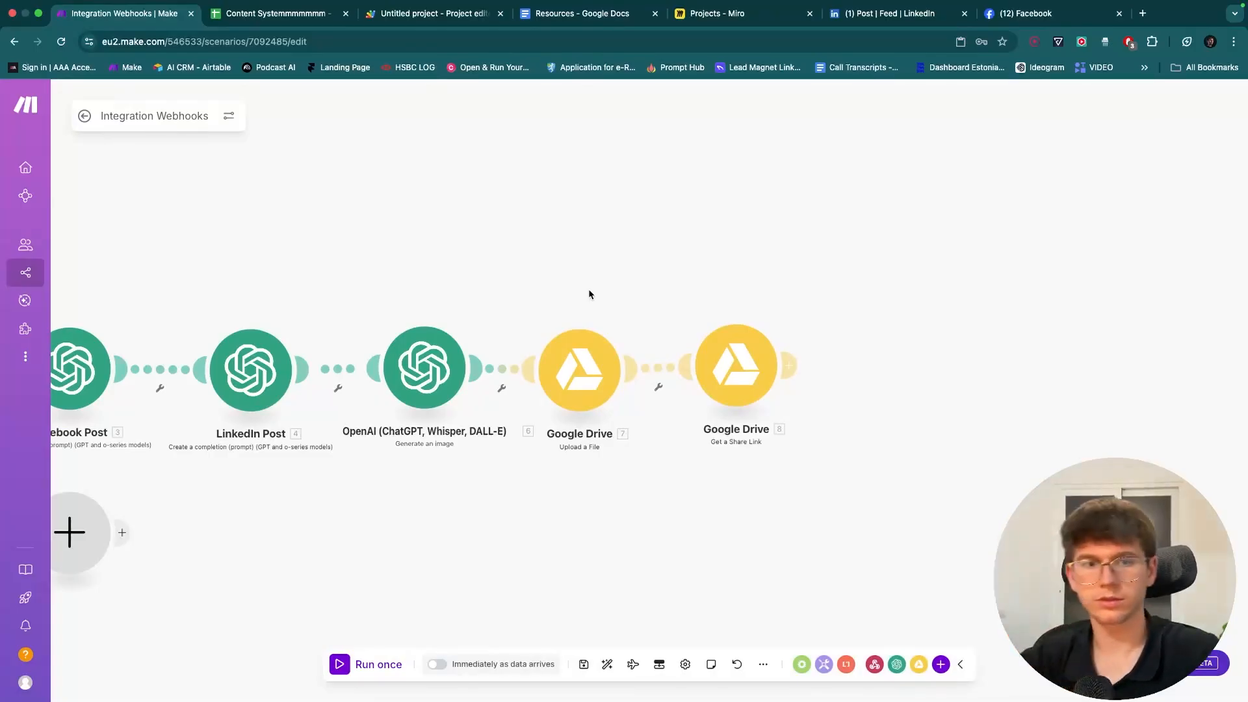
- Run only the Get a Share Link module with the pasted File ID
right_click(734, 367)
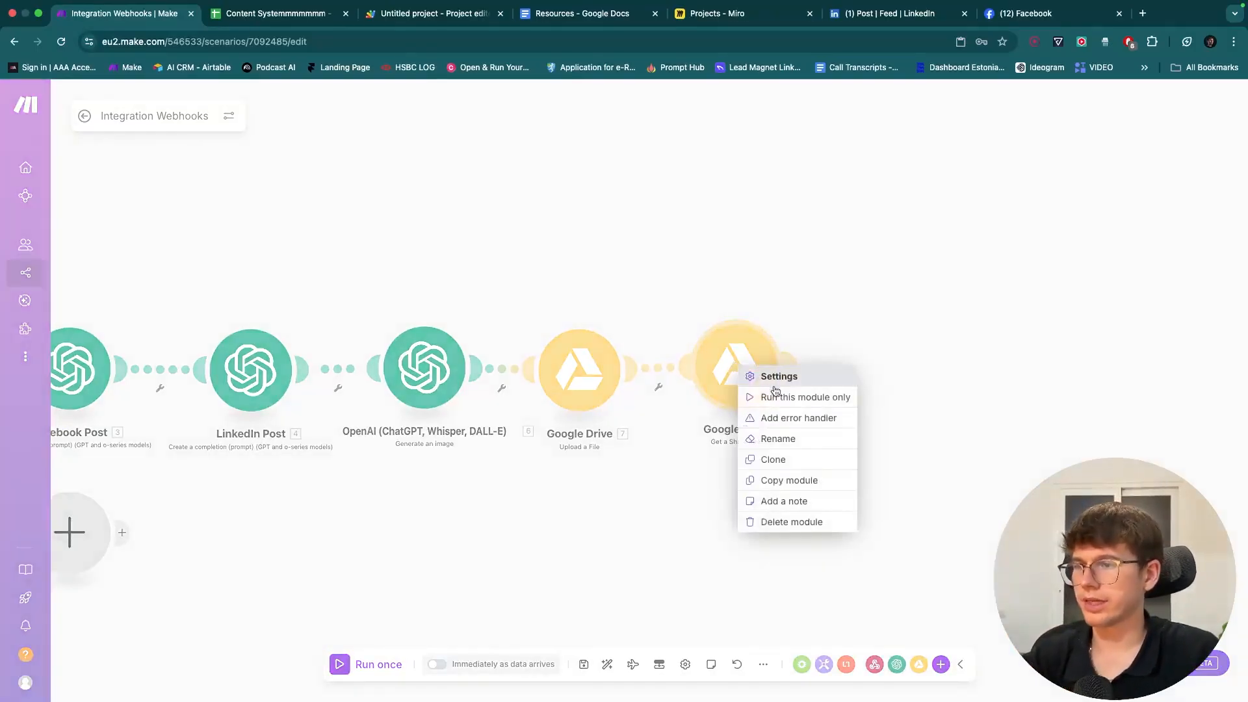
click(806, 395)
click(869, 426)
key(super+v)
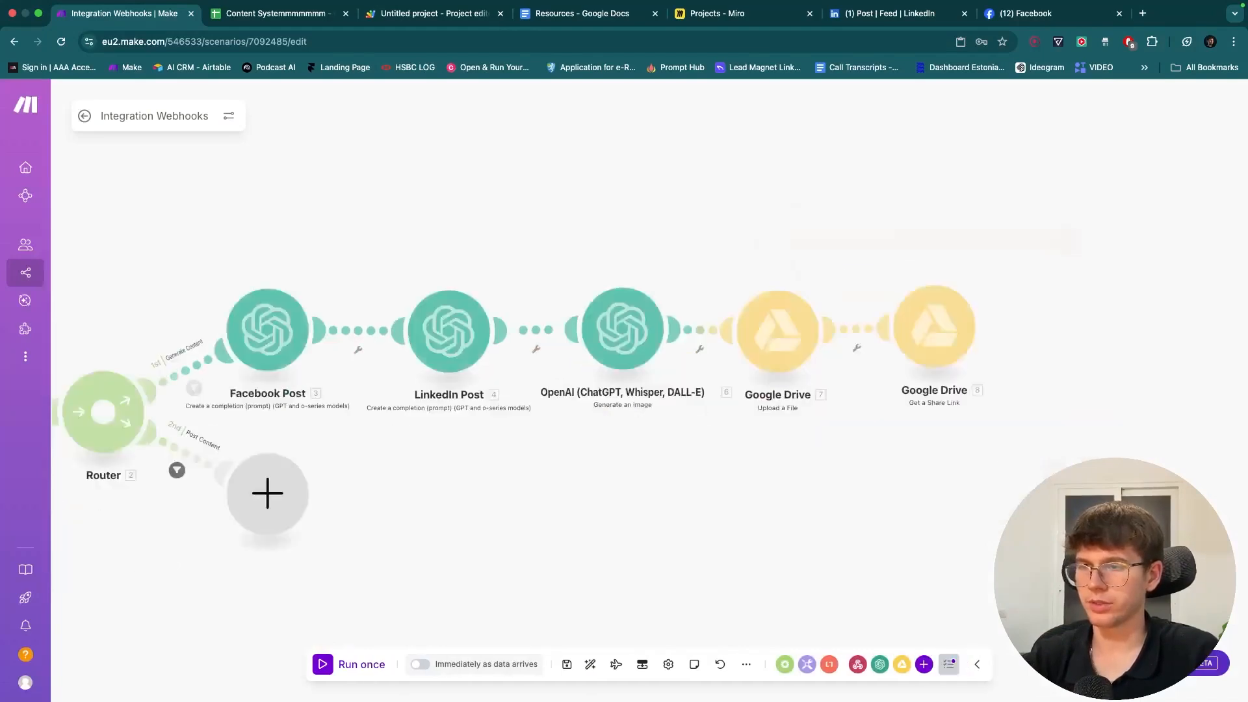
click(1054, 469)
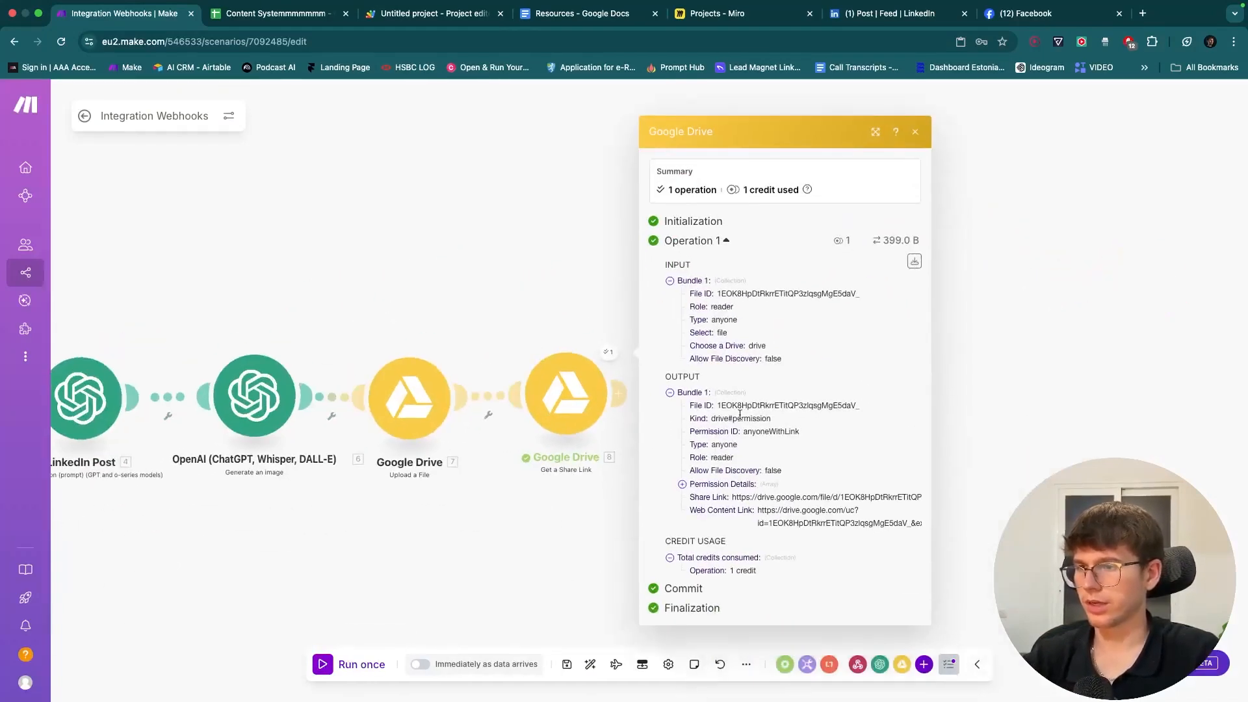
- Copy the resulting share link and open it in a new browser tab
triple_click(773, 500)
key(super+c)
key(super+t)
key(super+v)
key(Return)
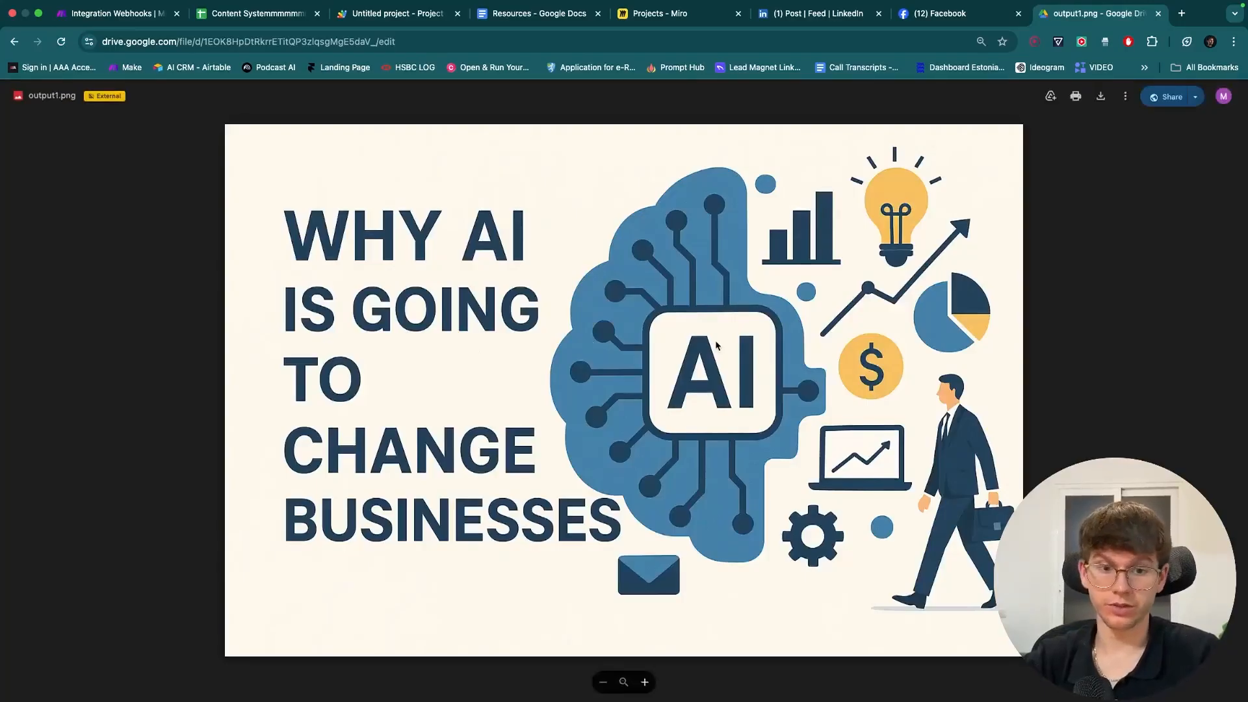
- Close the output1.png preview tab to return to Make
key(super+w)
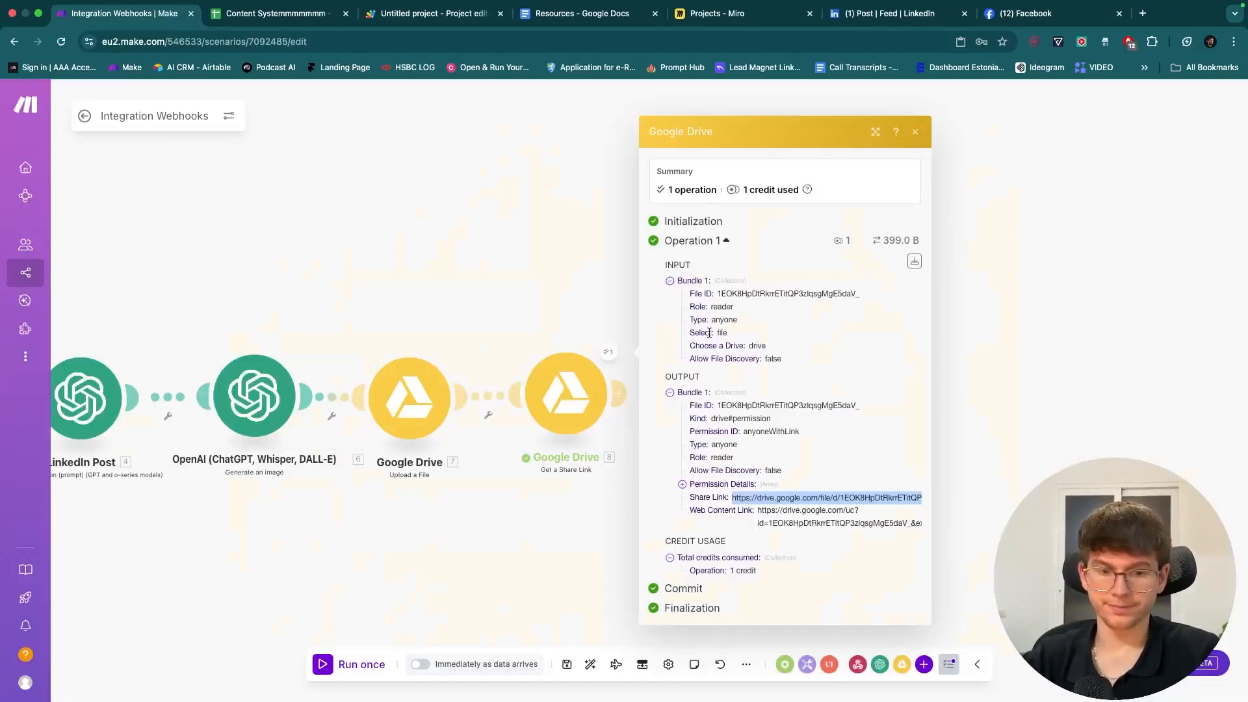
- Add a Google Sheets Update a Row module after the Get a Share Link step
drag(543, 305, 595, 277)
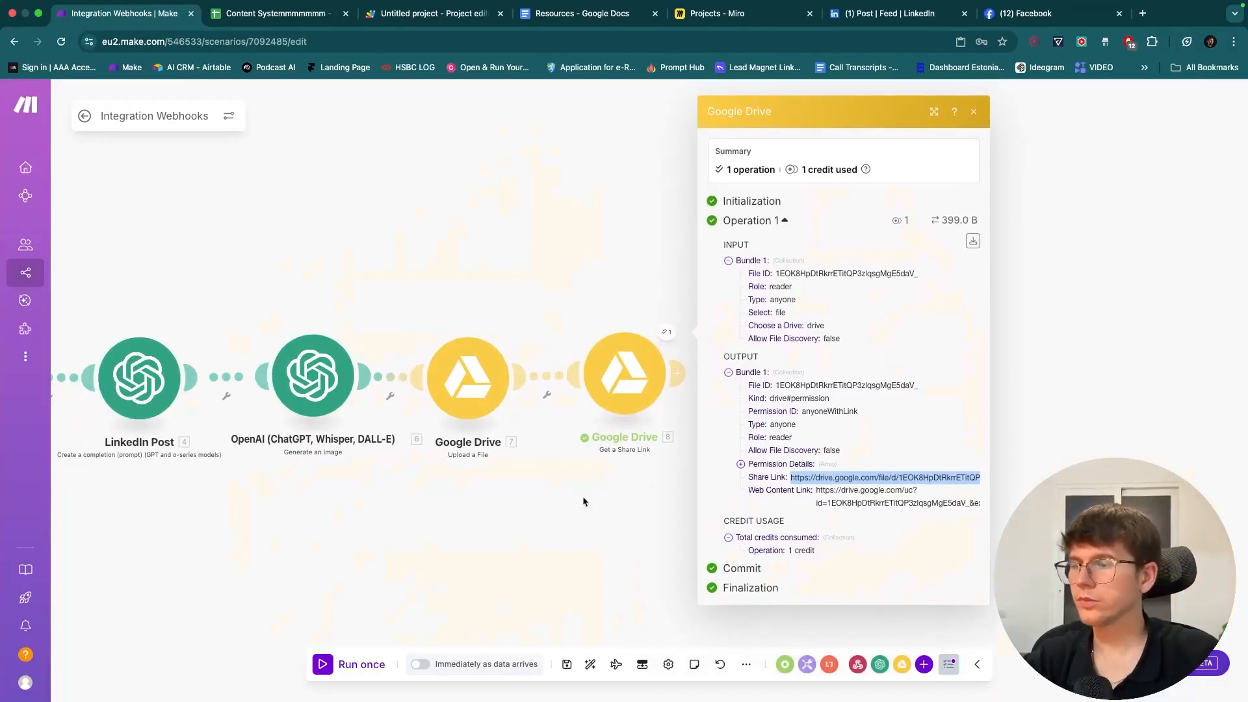
click(972, 113)
scroll(992, 251, down, 5)
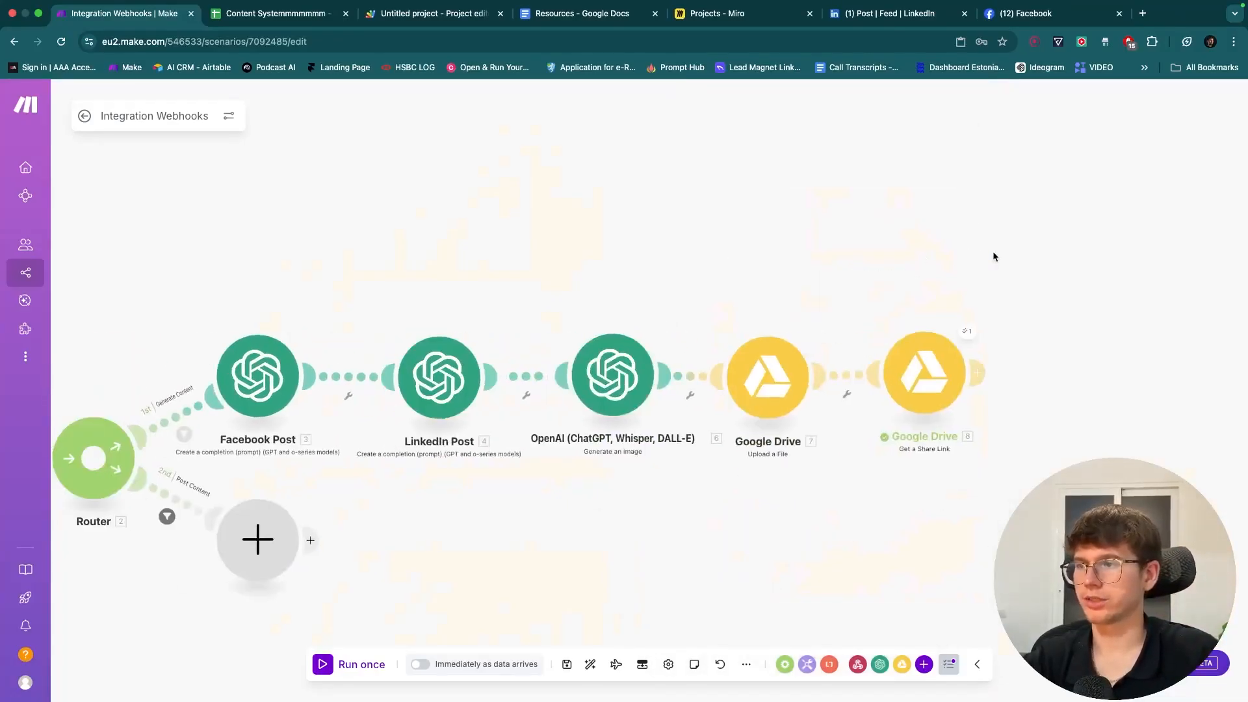
drag(993, 250, 814, 279)
click(829, 346)
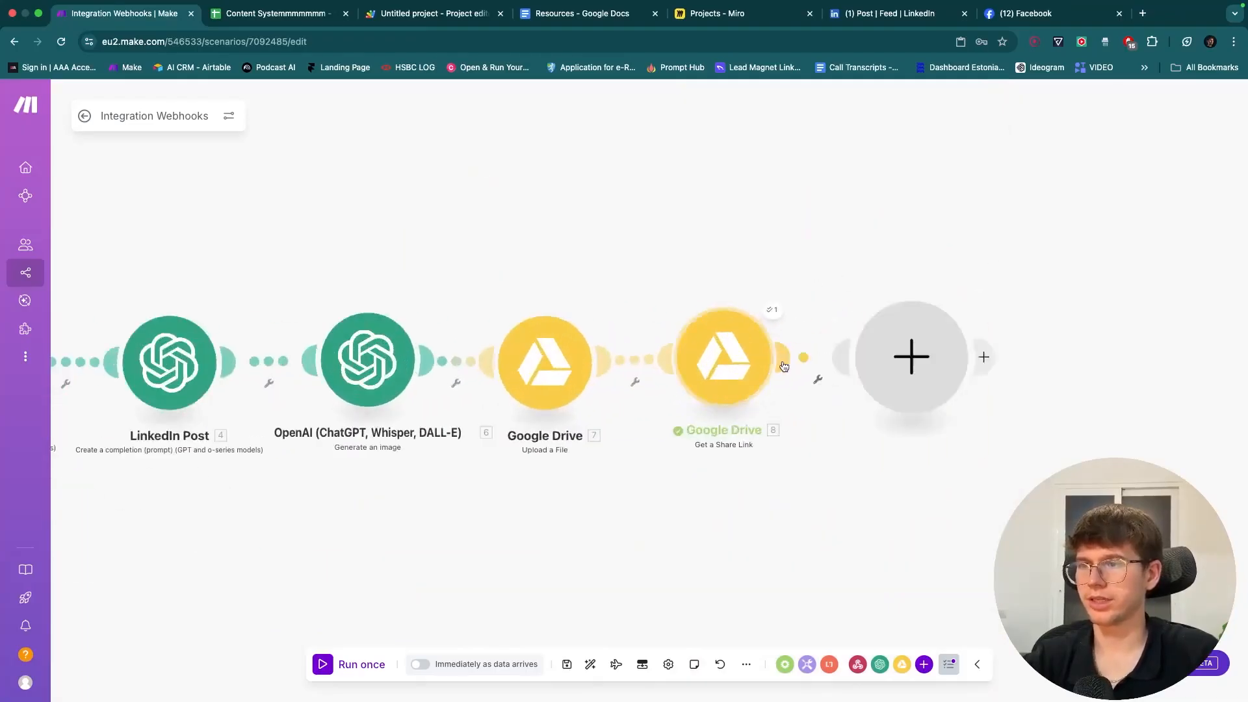
text(updat)
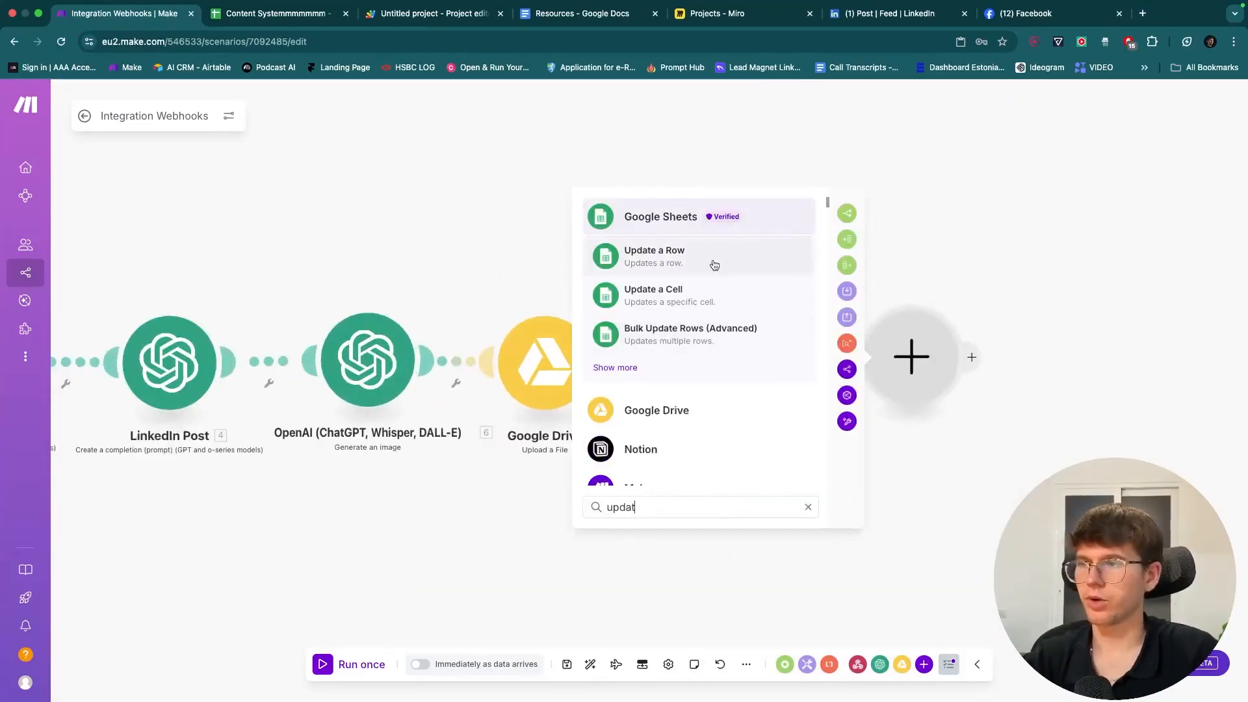
click(677, 259)
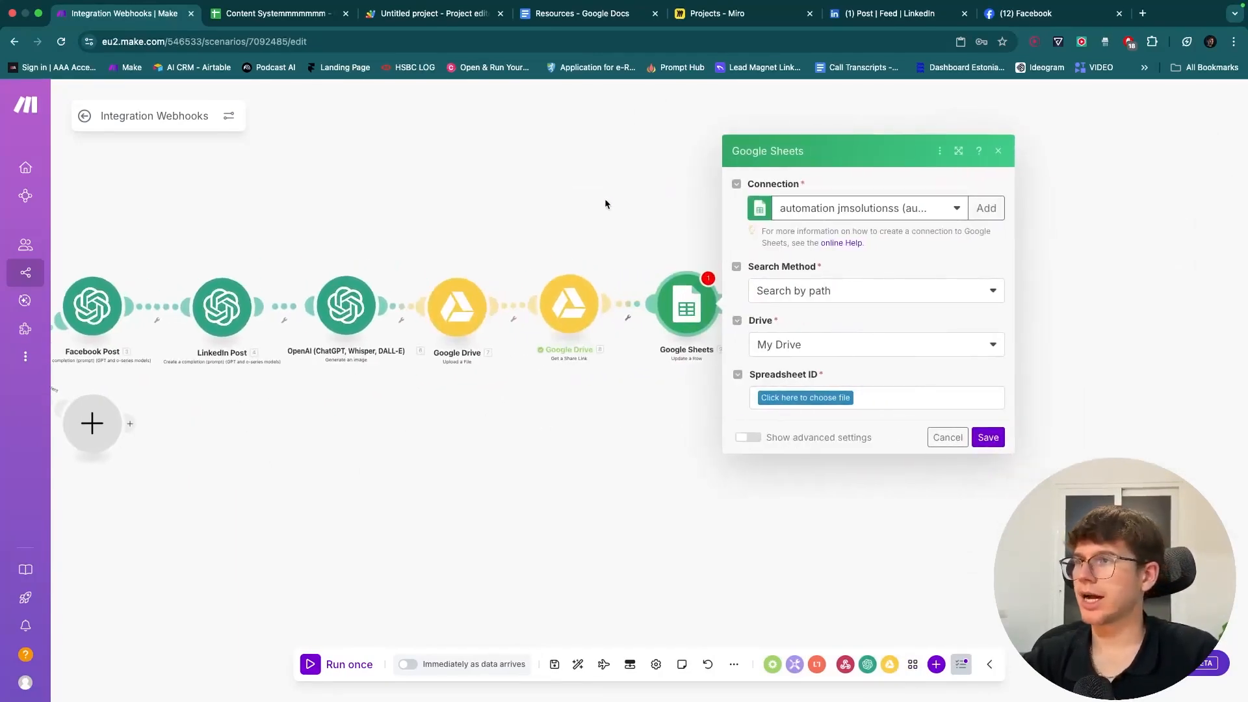
- Switch the module to the other Google connection and choose the Content System spreadsheet
click(878, 210)
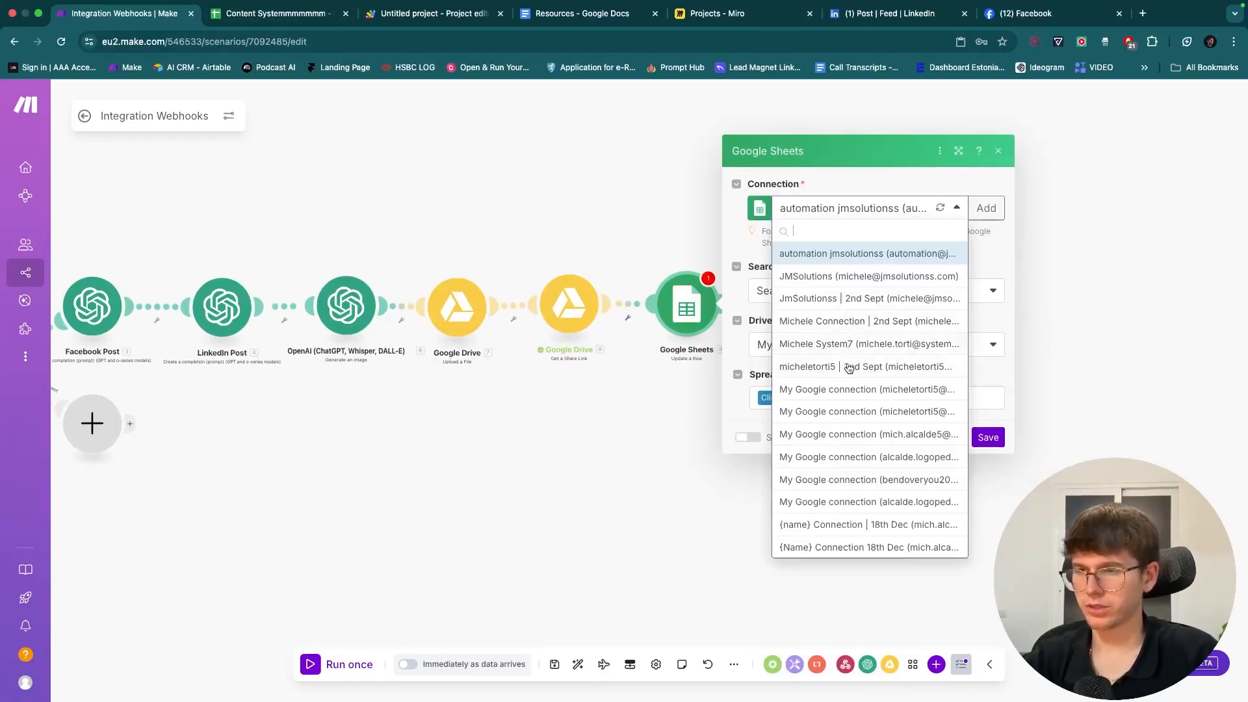
click(842, 395)
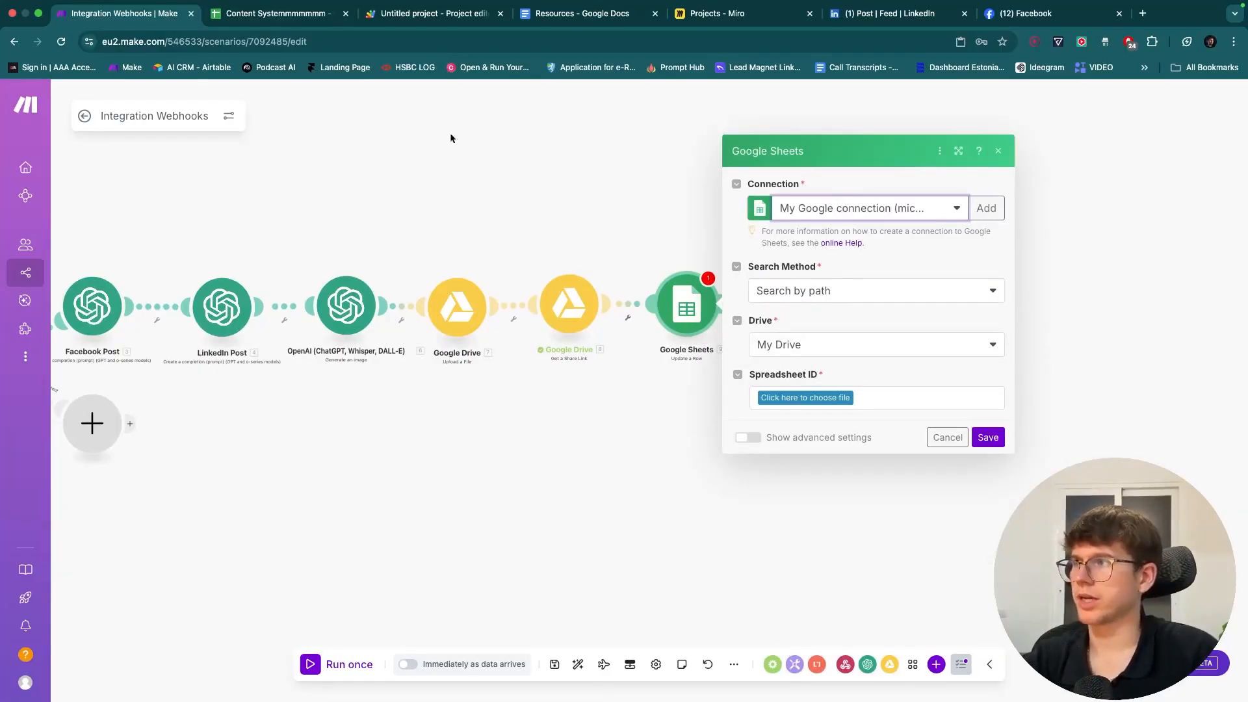
click(813, 398)
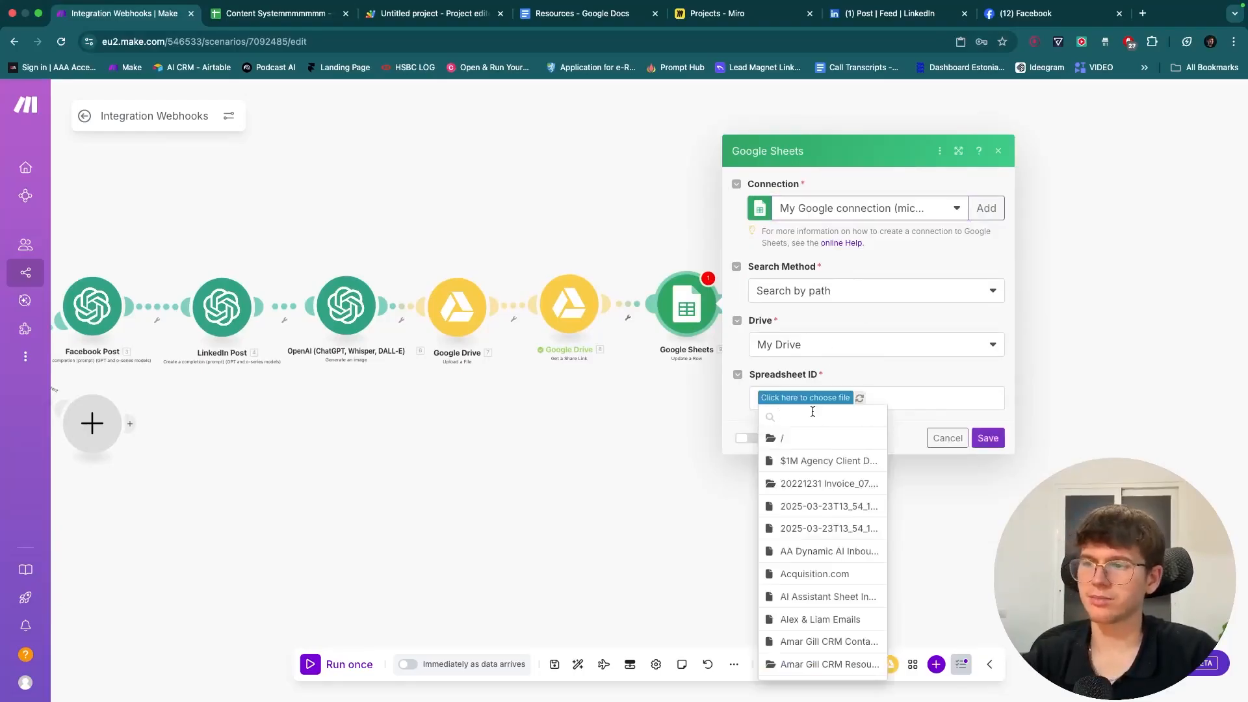
text(Content)
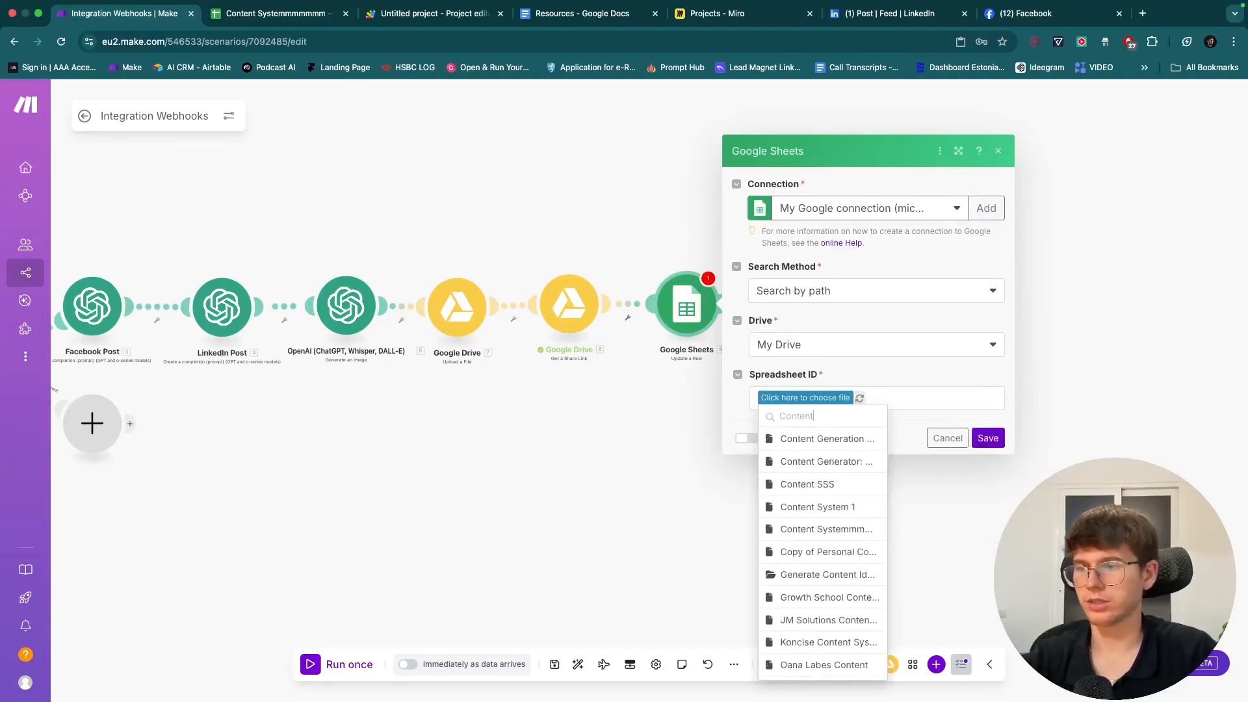
click(838, 530)
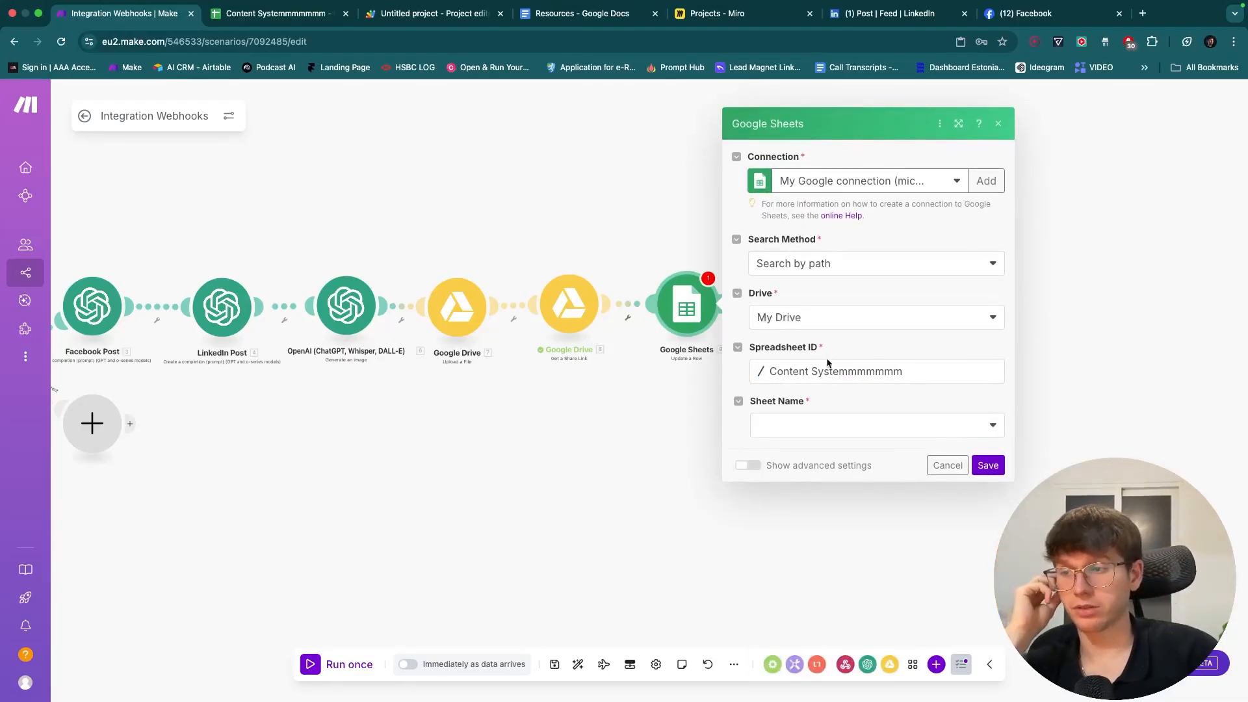
- Choose Sheet1 and map the webhook's rowStart as the row number
click(867, 424)
click(854, 437)
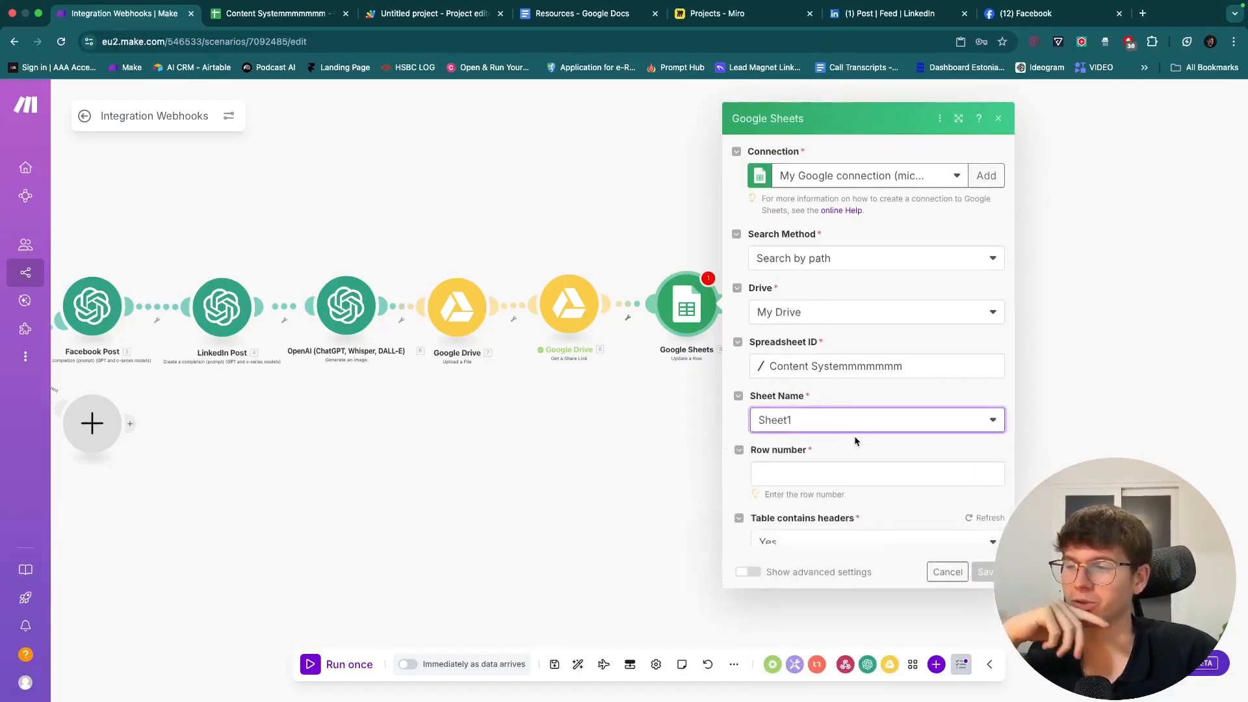
click(845, 453)
scroll(667, 555, down, 20)
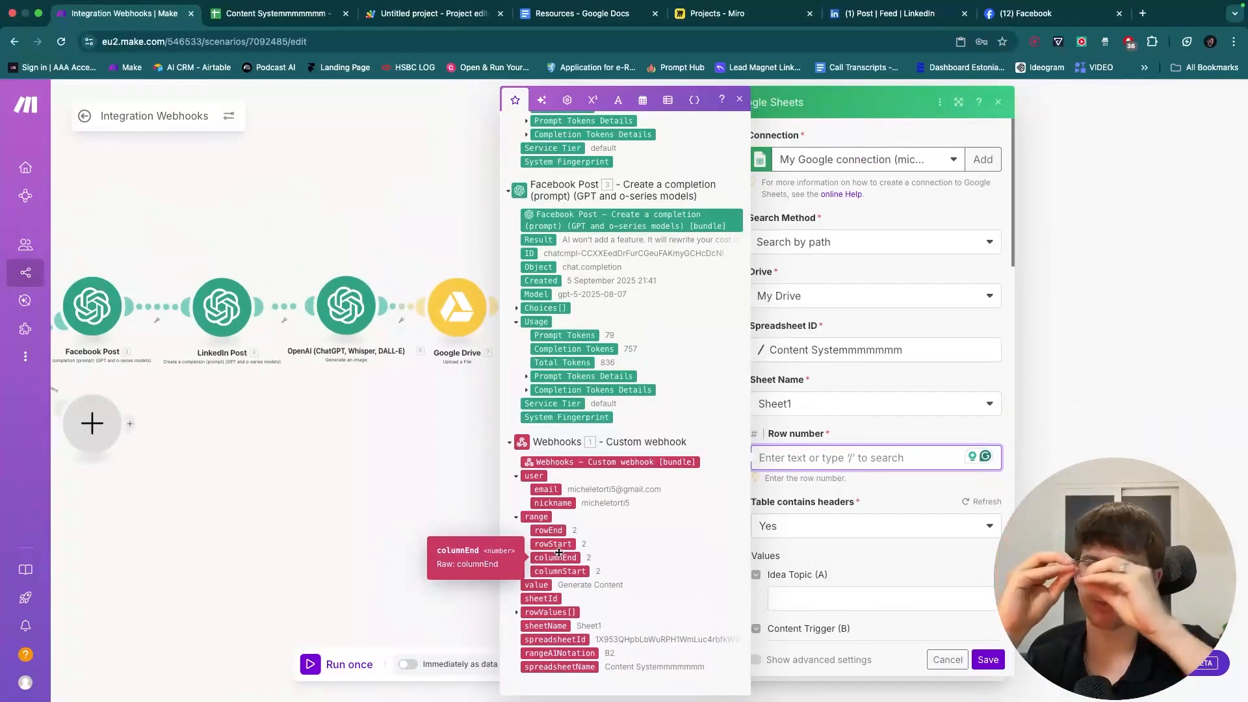
drag(553, 544, 801, 459)
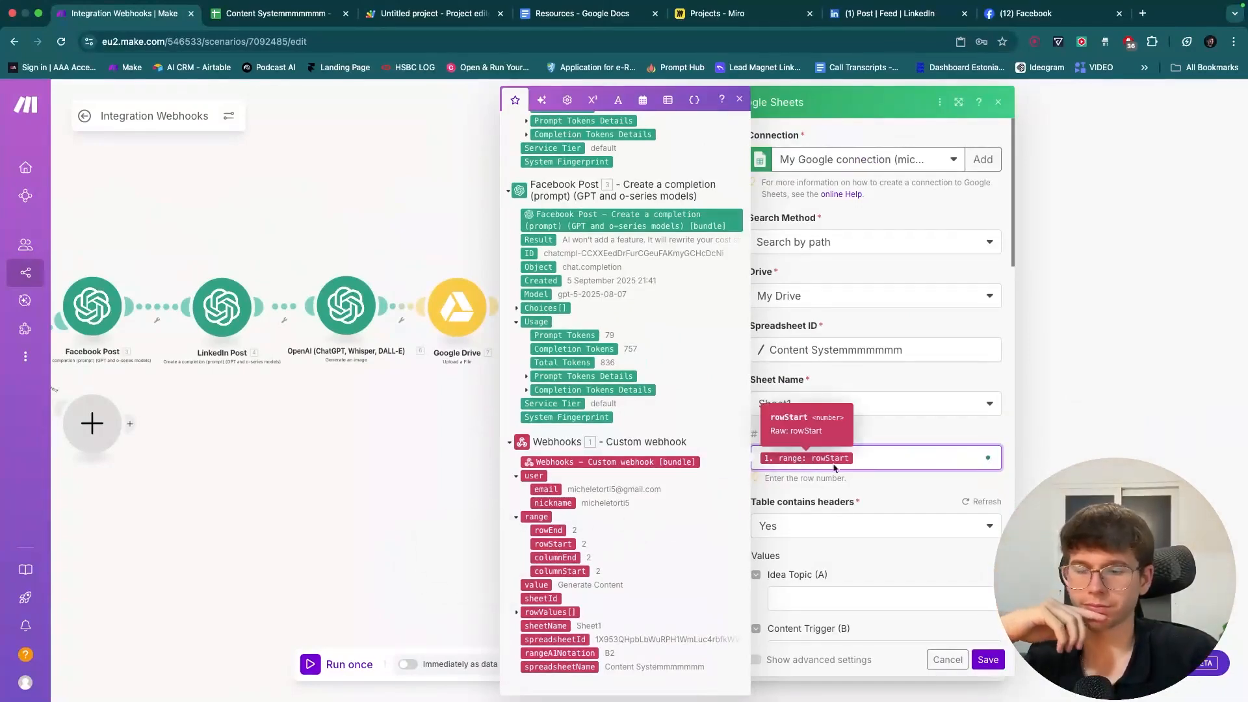
click(869, 484)
- Check the B2 trigger options in the sheet, then set Content Trigger to 'Done'
scroll(869, 484, down, 5)
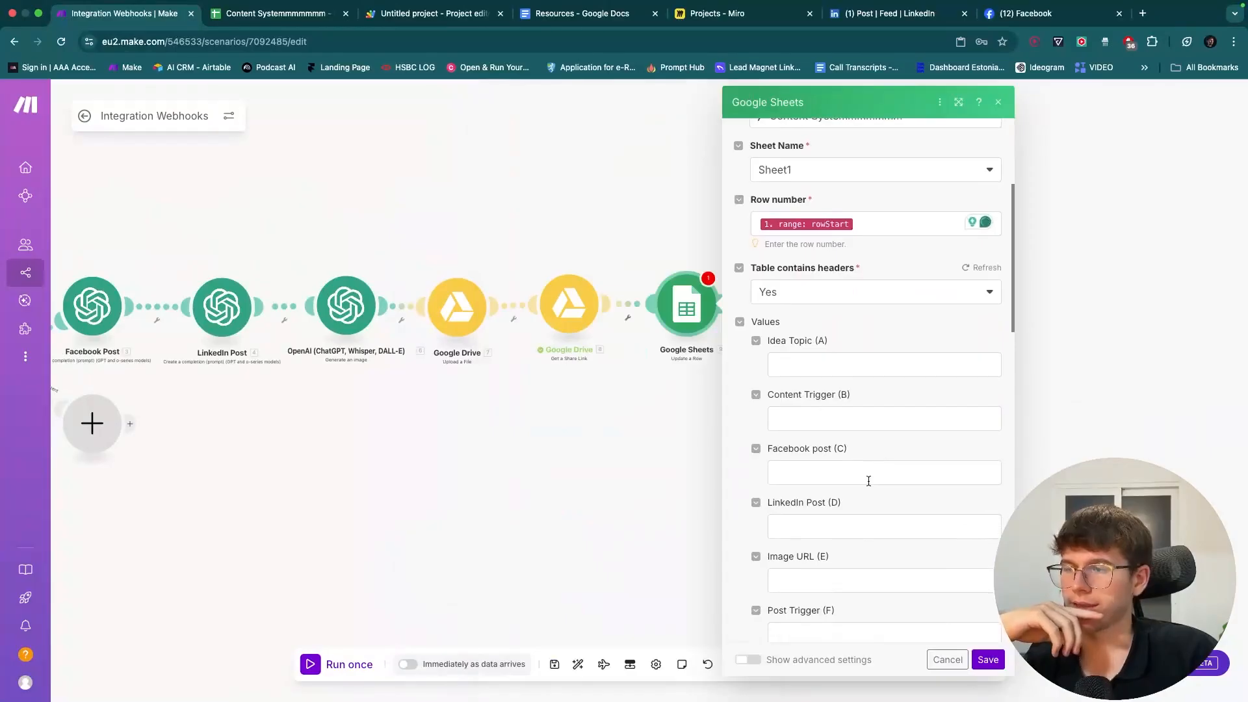
scroll(867, 485, down, 2)
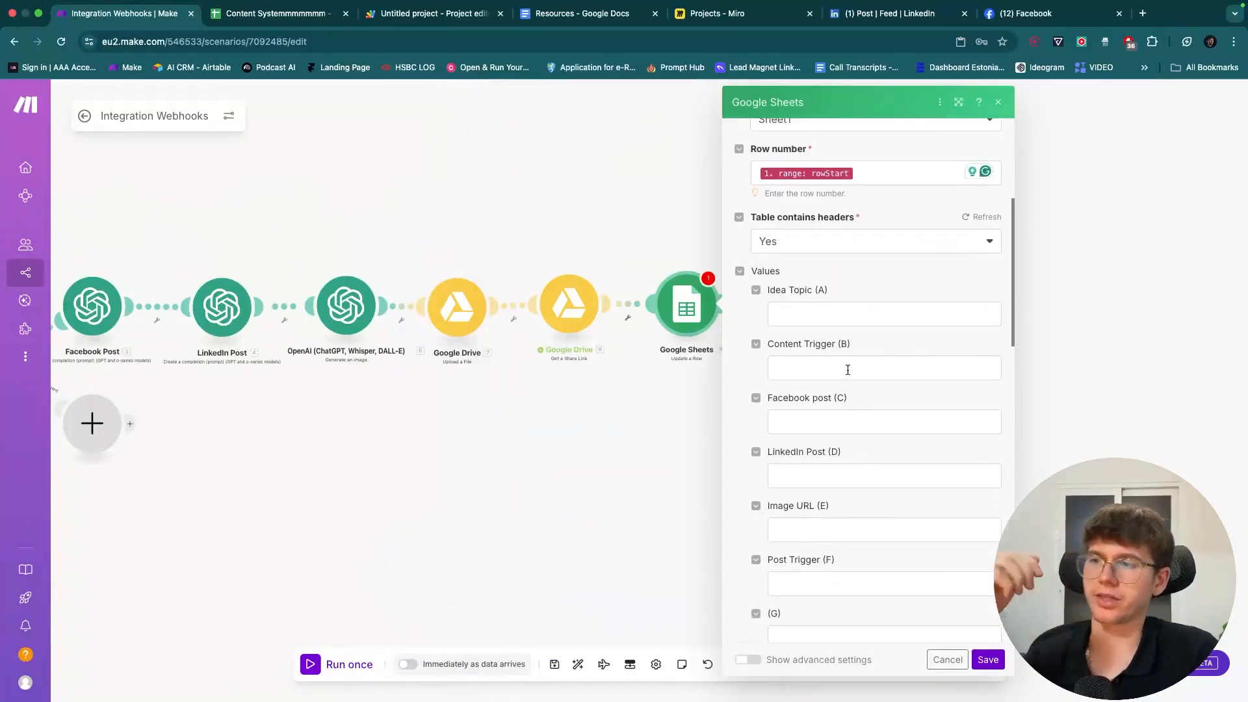
click(266, 13)
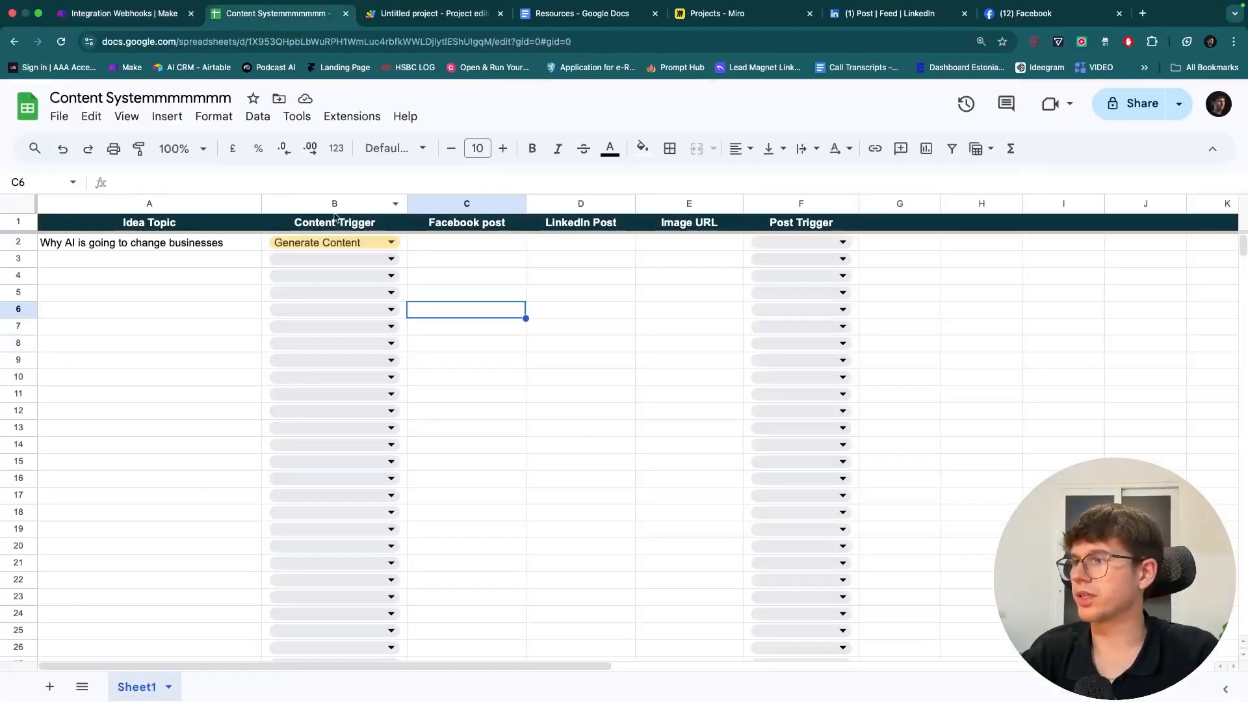
click(351, 245)
click(259, 277)
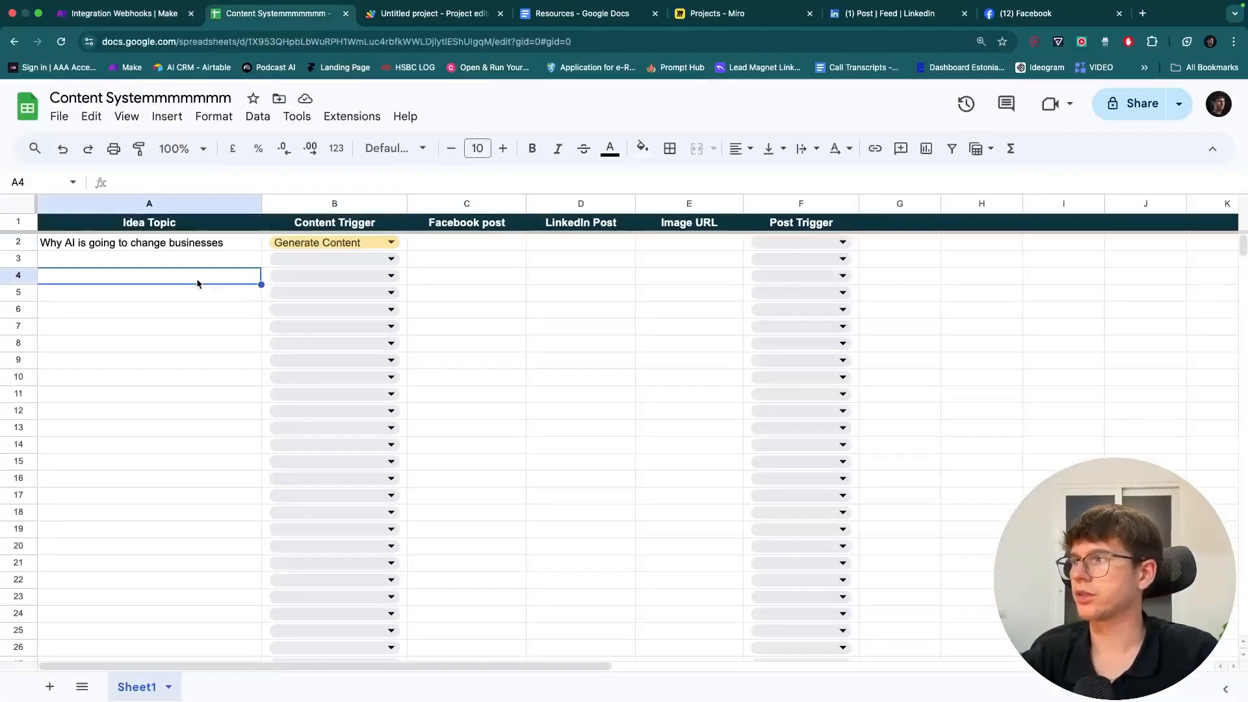
click(127, 14)
click(799, 376)
text(Done)
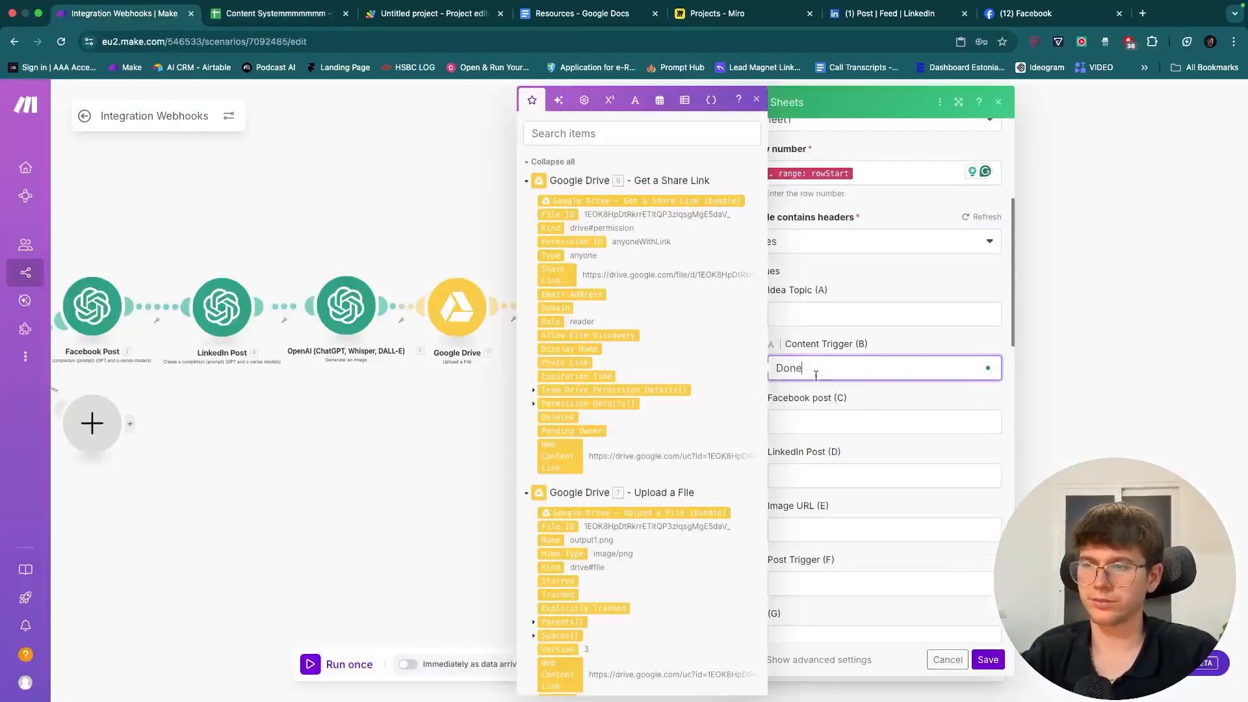
click(876, 399)
- Map the Facebook and LinkedIn post results and the image share link into columns C–E
click(840, 414)
scroll(576, 444, down, 10)
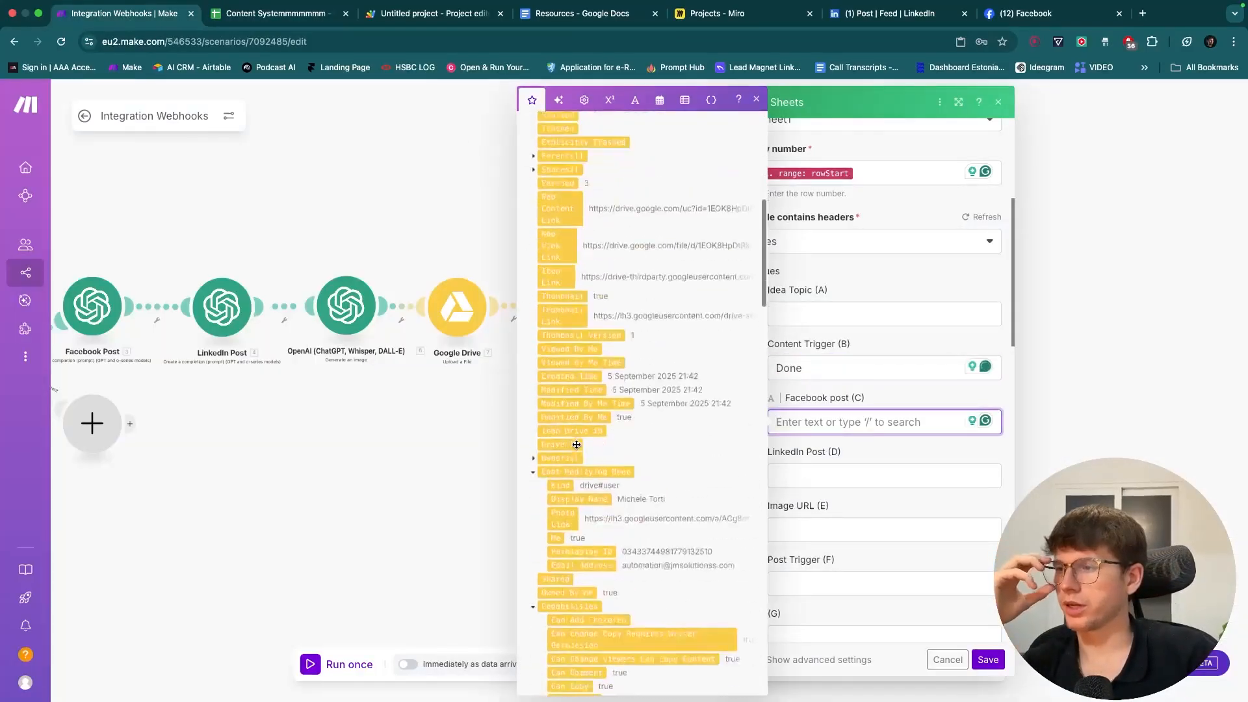
scroll(576, 445, down, 15)
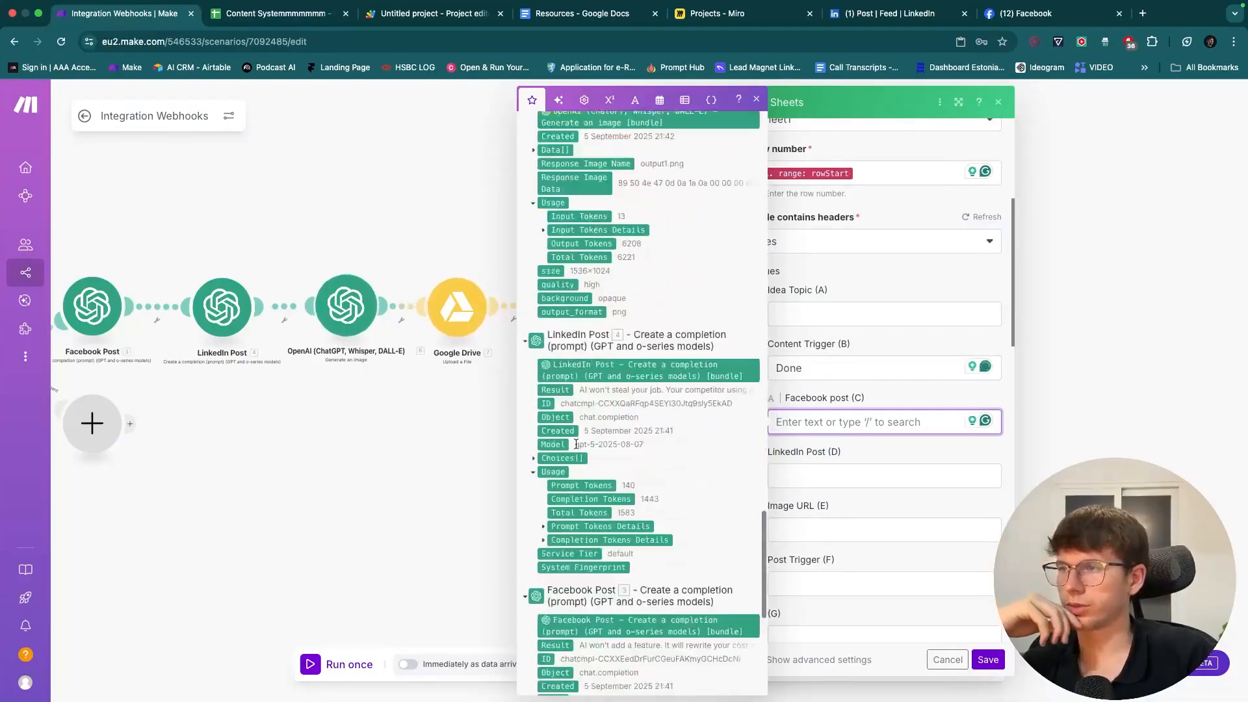
scroll(566, 390, down, 10)
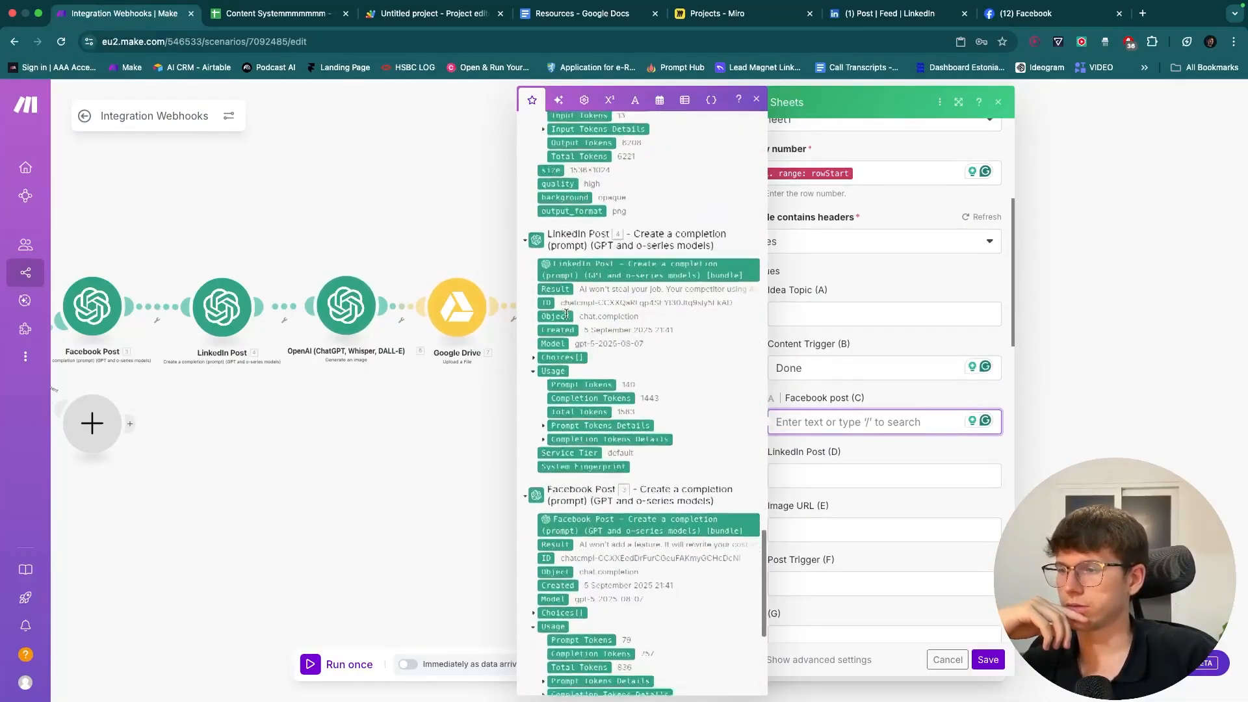
click(556, 460)
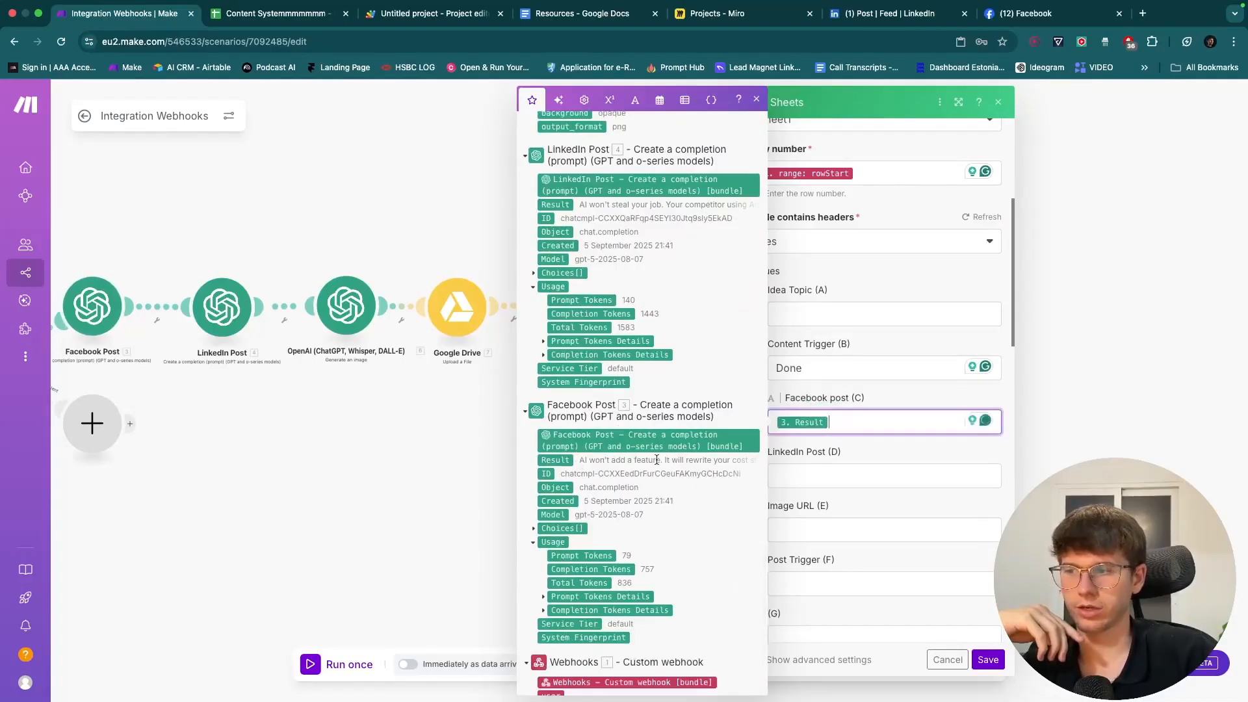
click(825, 474)
drag(555, 205, 839, 476)
scroll(661, 468, down, 10)
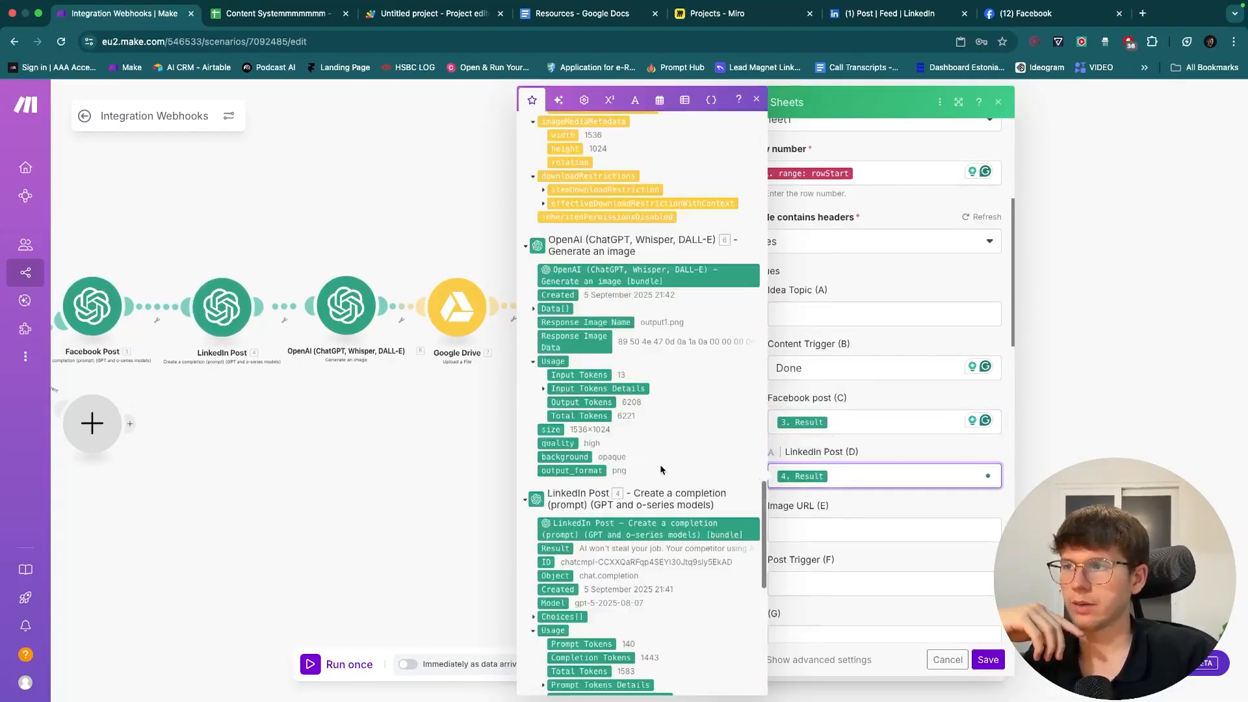
scroll(661, 468, up, 15)
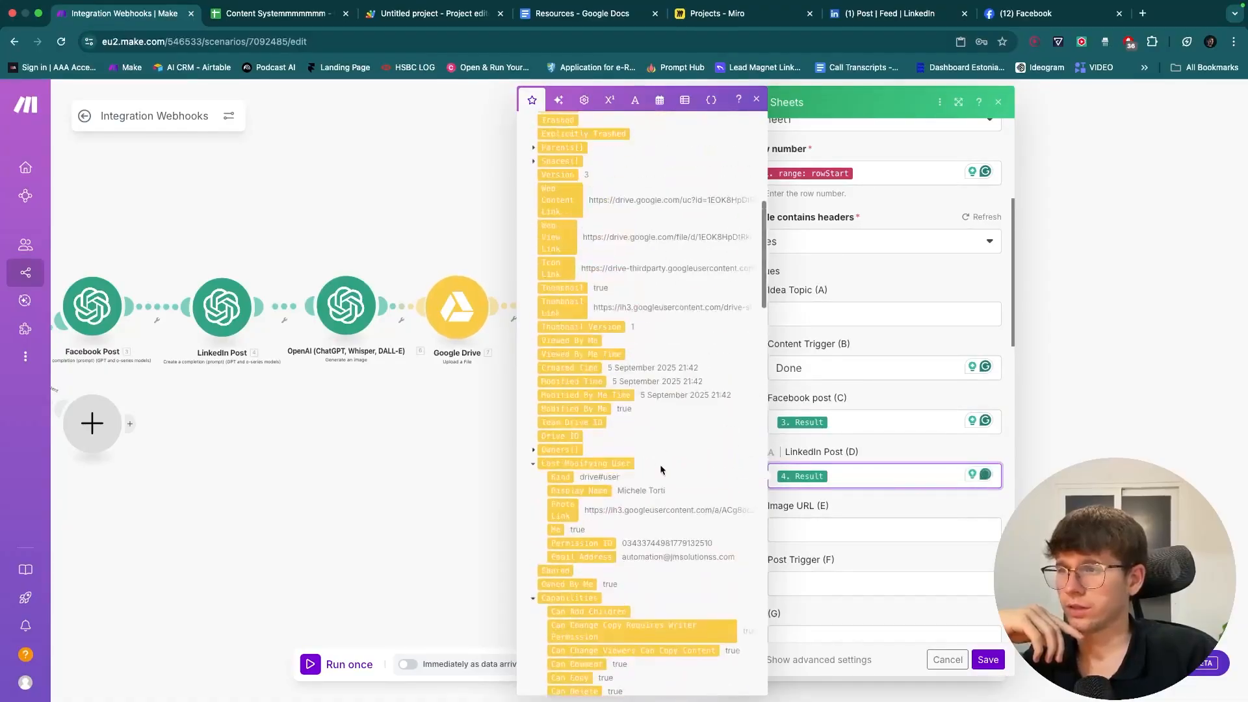
scroll(661, 468, up, 5)
drag(566, 280, 842, 530)
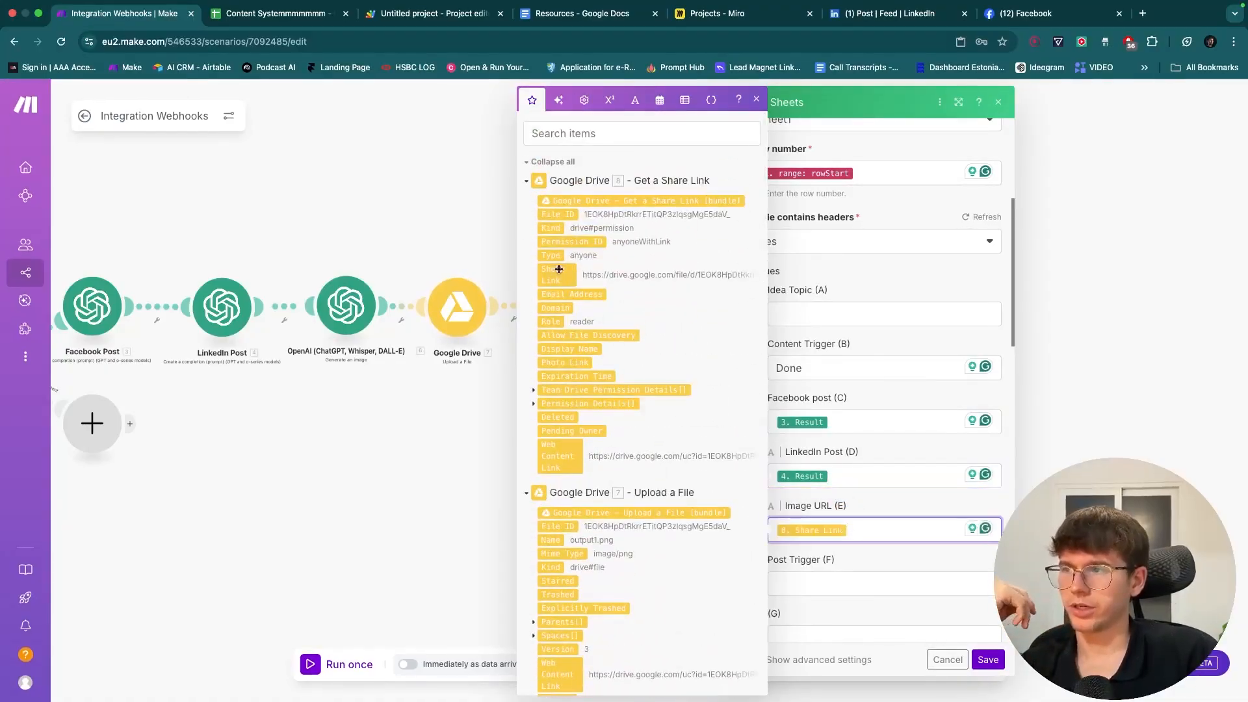
click(897, 572)
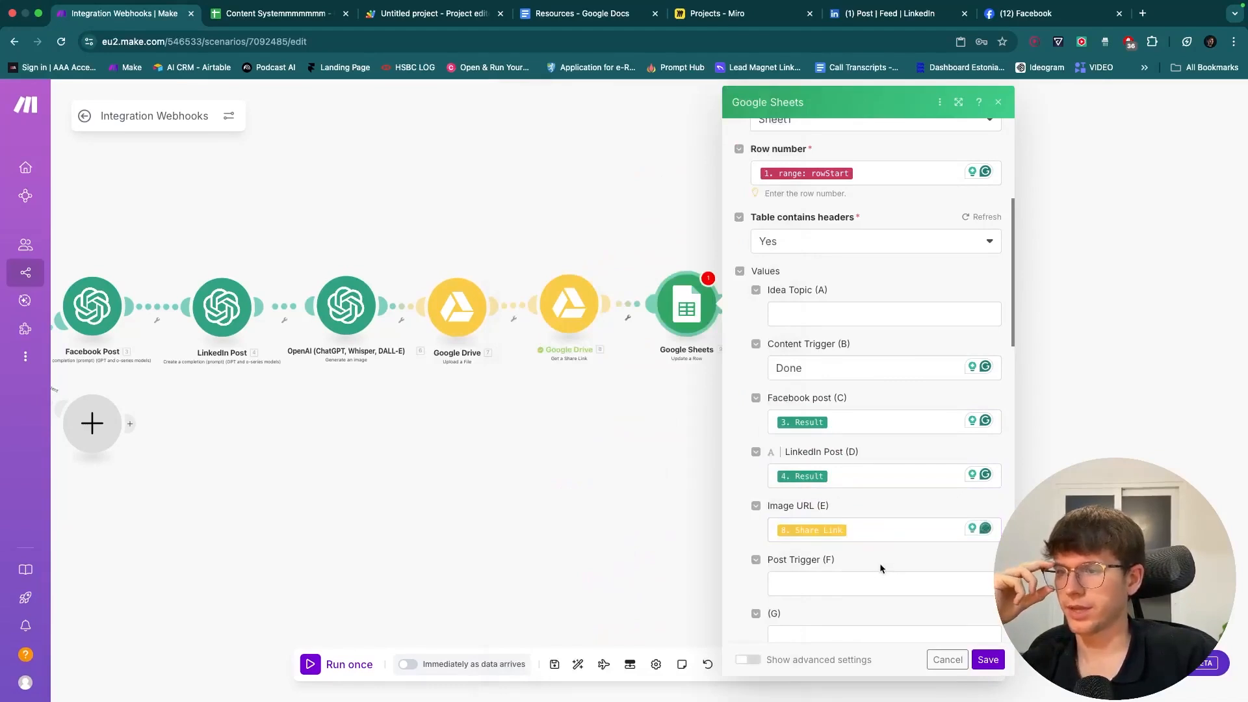
- Save the Update a Row module and the scenario
click(984, 660)
click(555, 664)
drag(535, 512, 751, 520)
scroll(774, 509, down, 3)
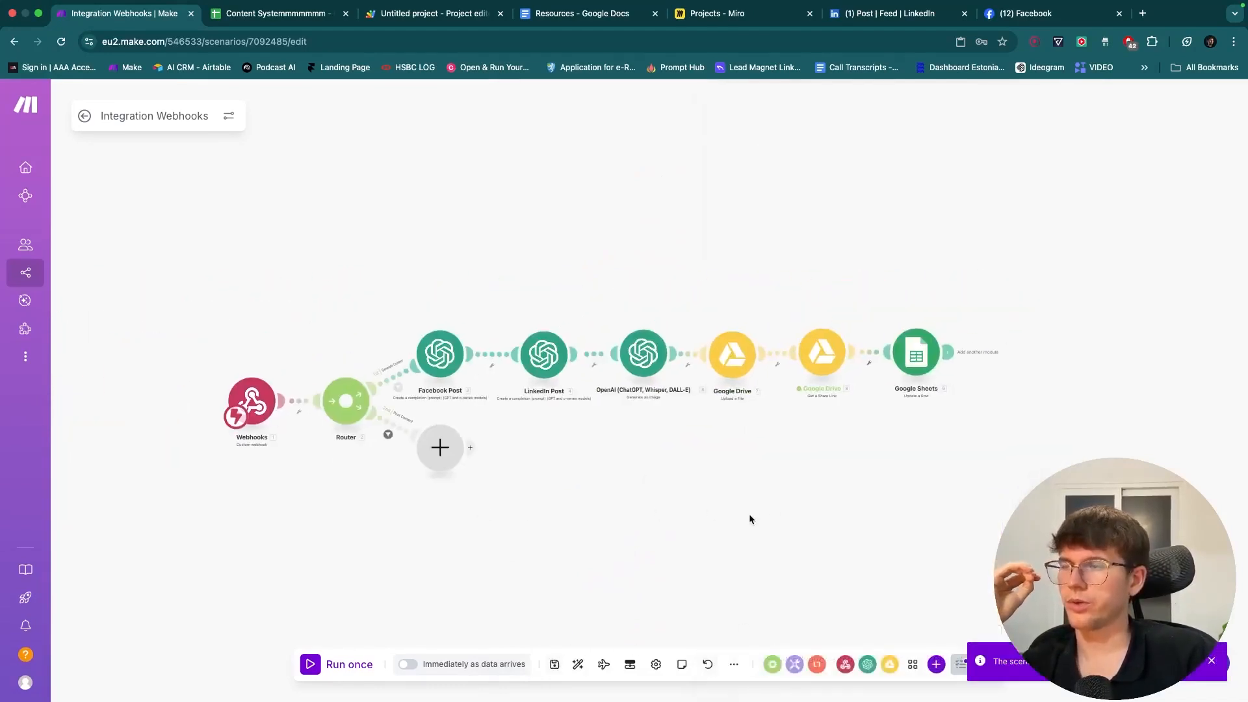
- Clear B2's Content Trigger, then run the scenario once waiting for new webhook data
click(273, 13)
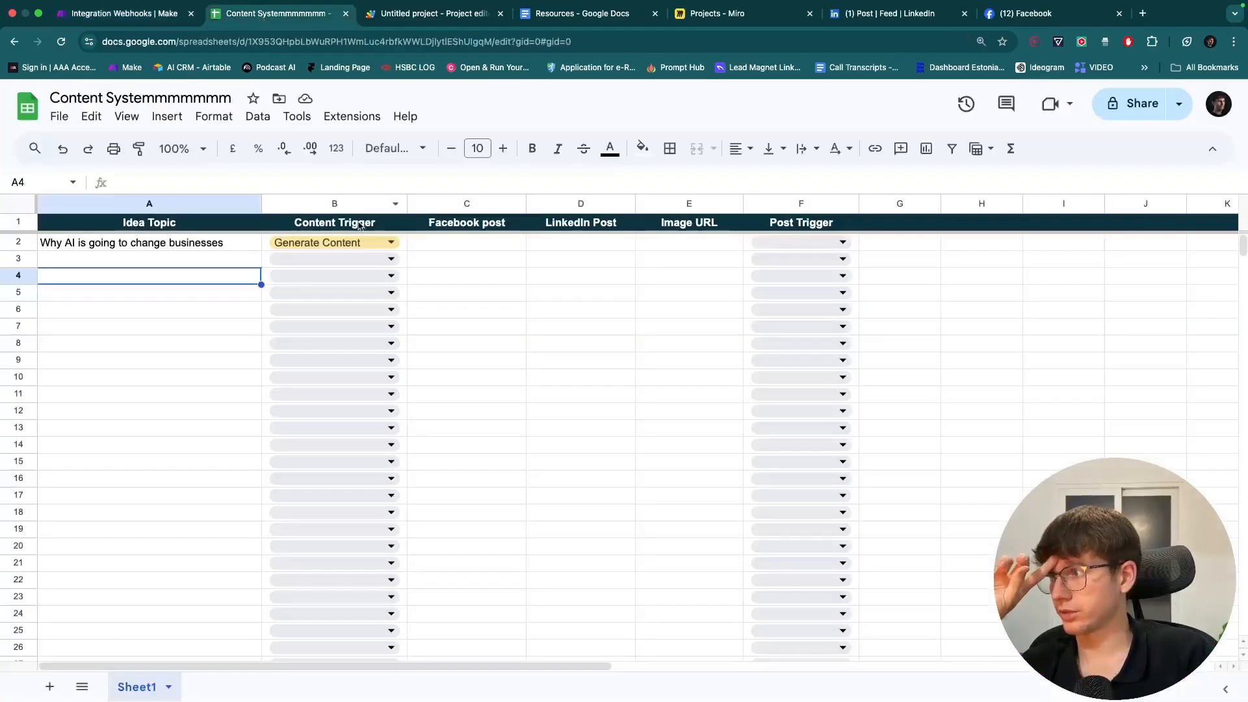
click(403, 247)
key(BackSpace)
click(509, 331)
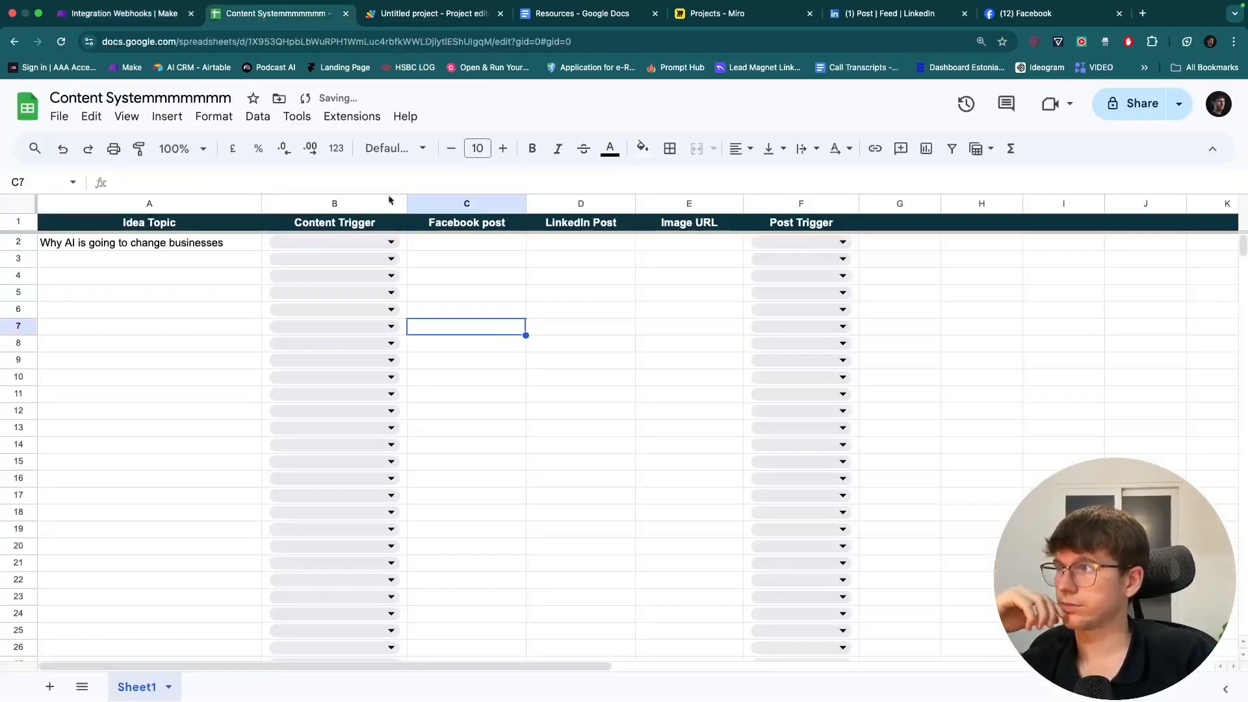
click(154, 13)
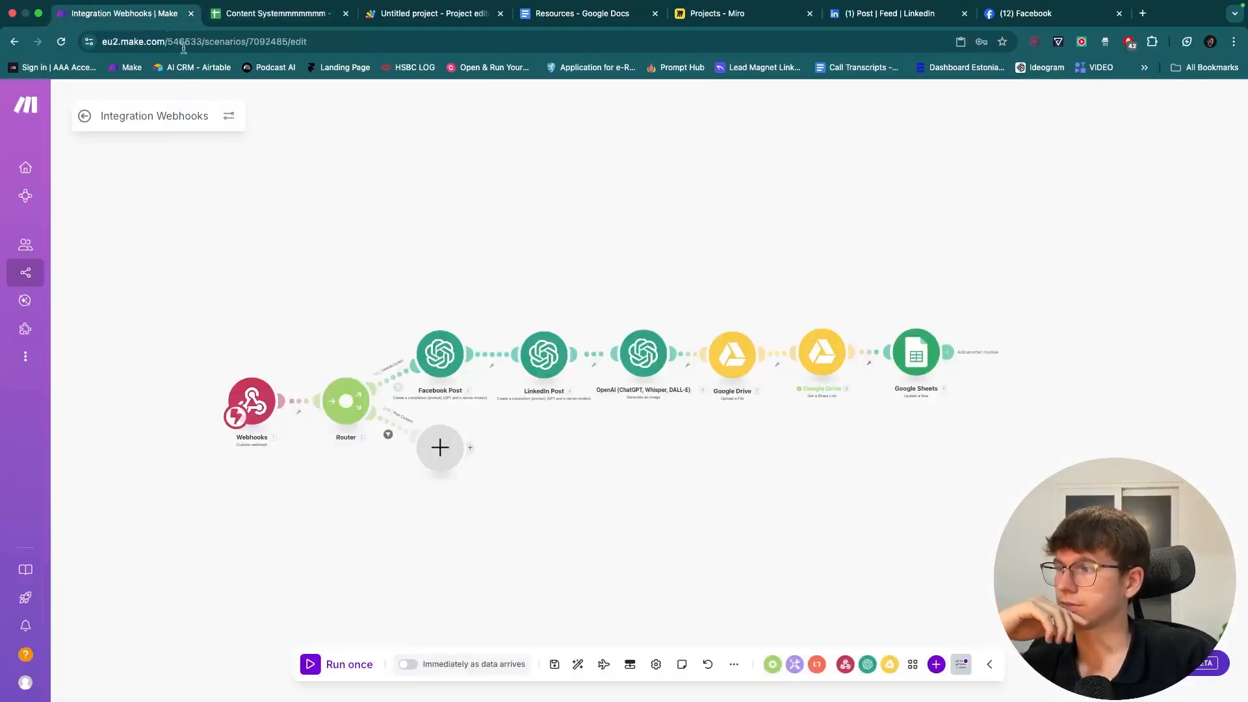
click(354, 664)
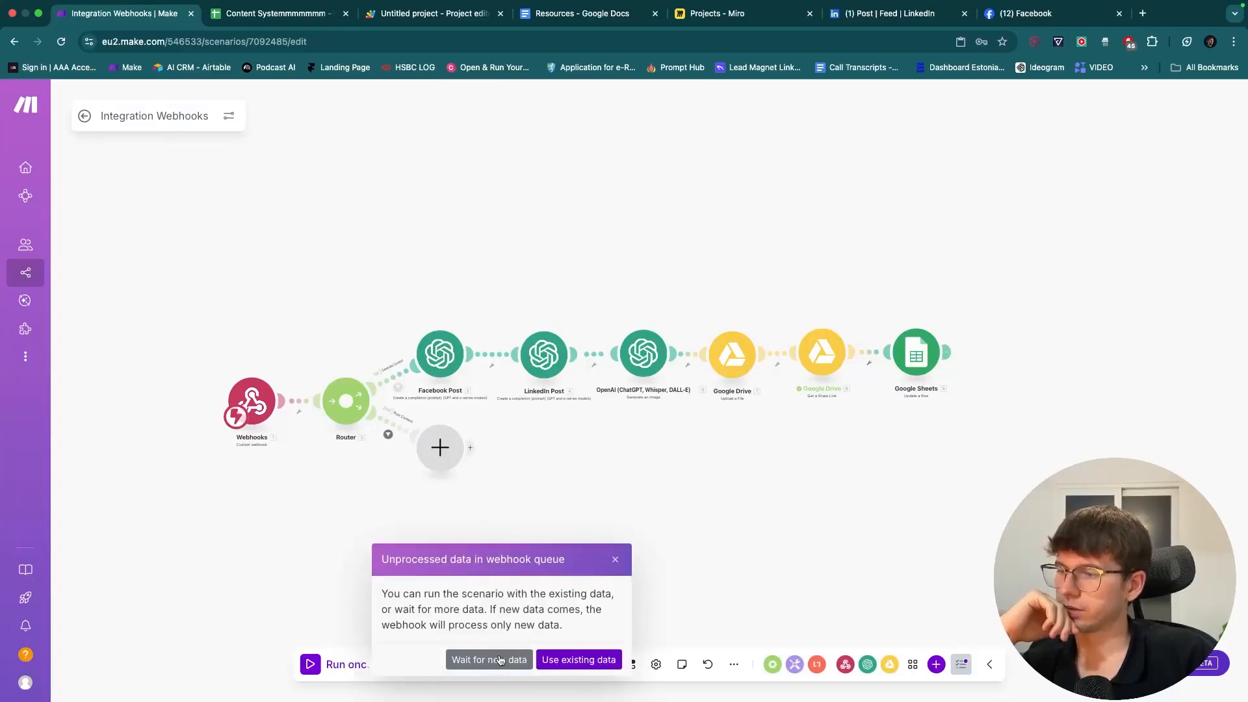
click(500, 660)
- Set B2 back to Generate Content to trigger the scenario run
click(286, 13)
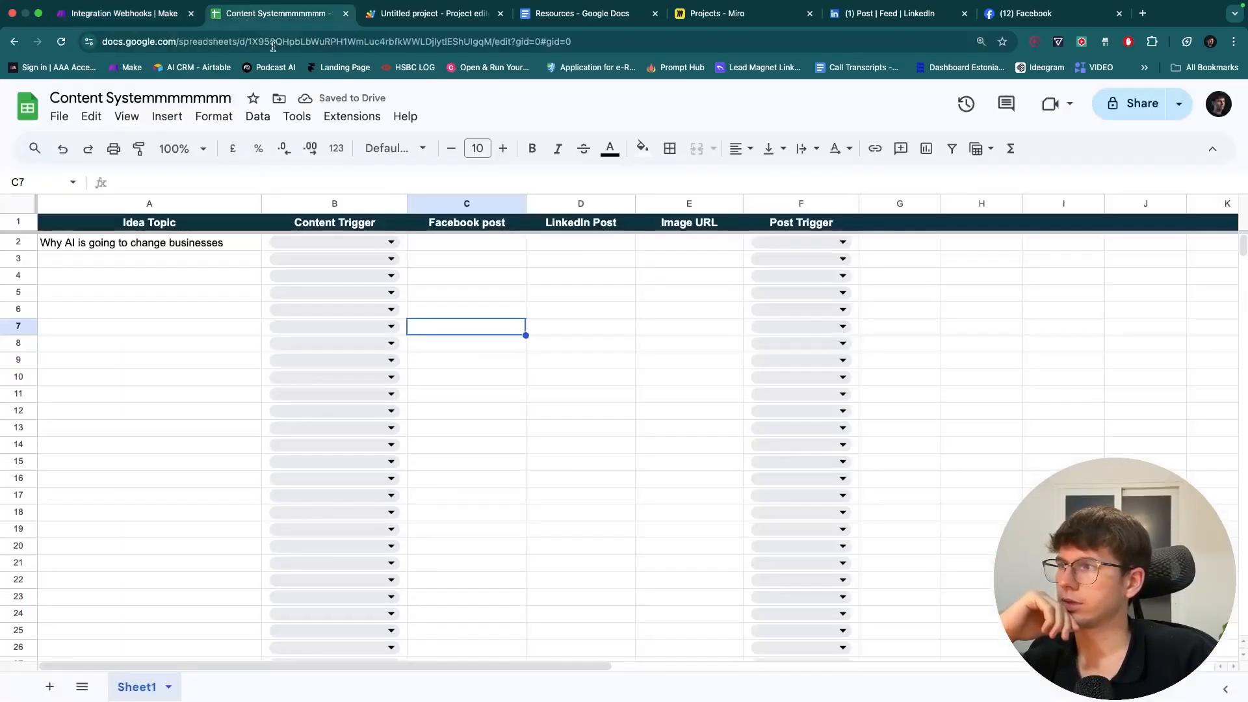
click(374, 243)
click(325, 264)
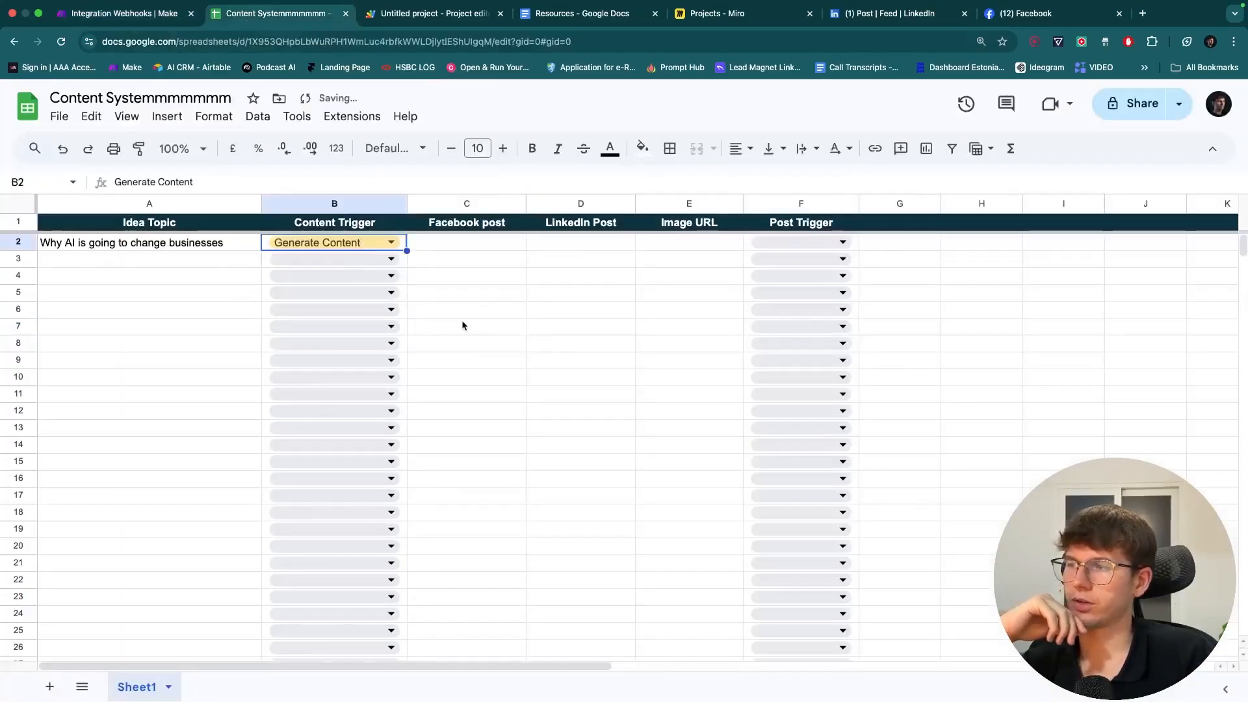
click(145, 18)
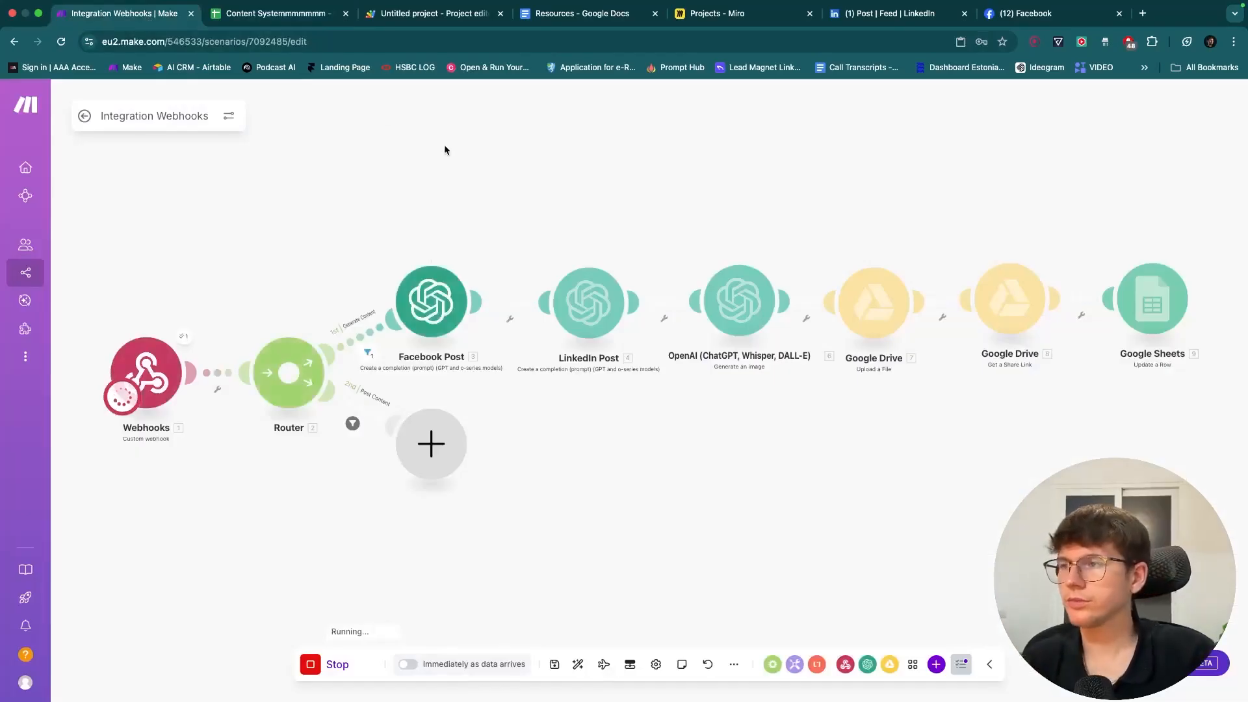
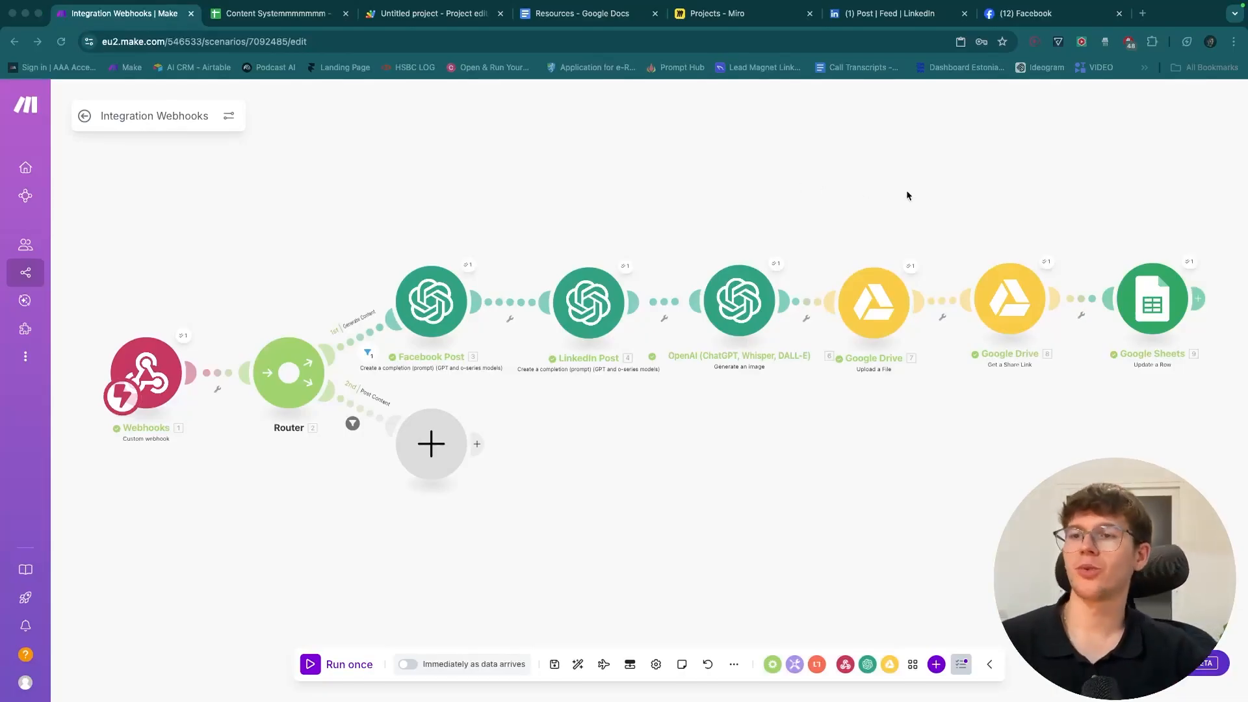
- Go to the content spreadsheet and read the generated Facebook and LinkedIn posts in C2 and D2
drag(957, 202, 887, 198)
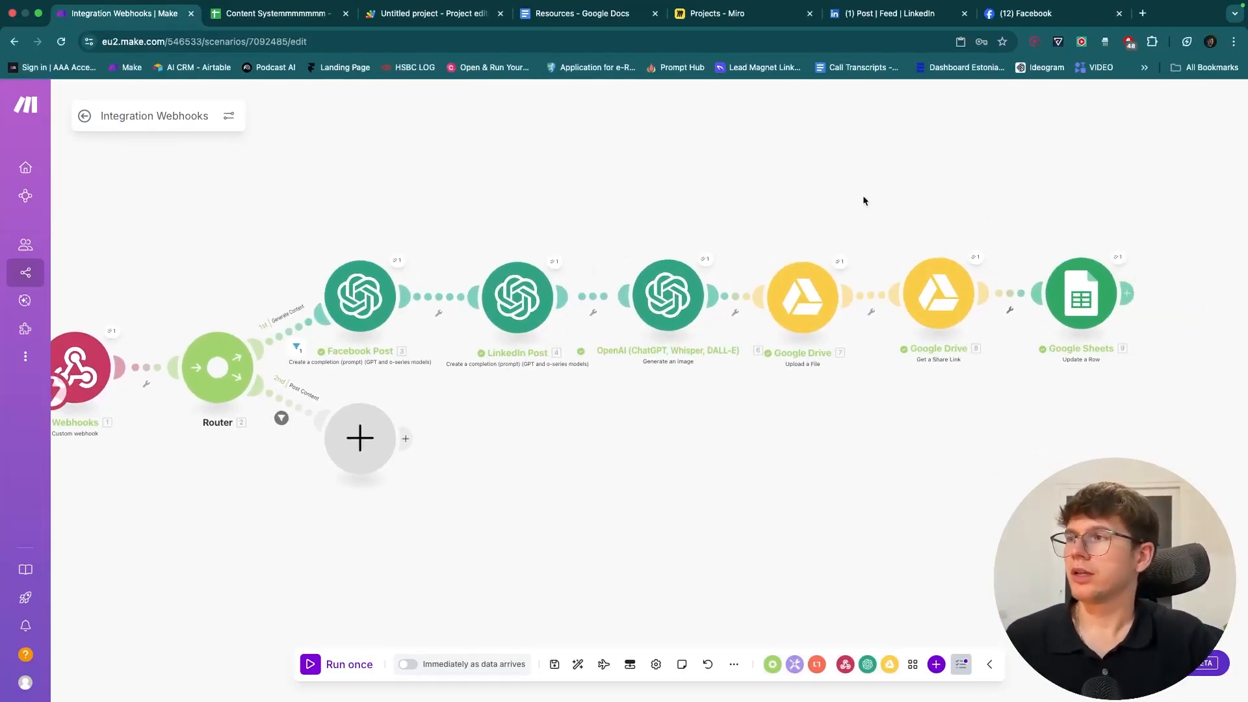
click(231, 10)
click(156, 212)
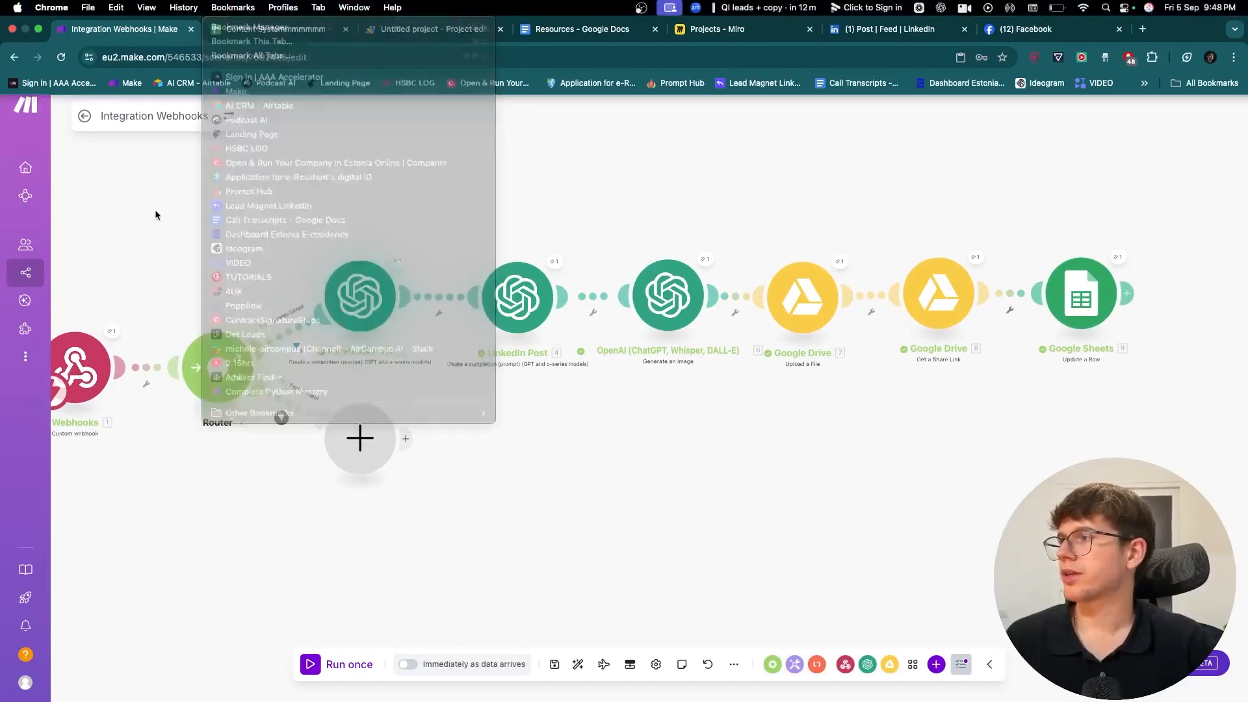
click(264, 13)
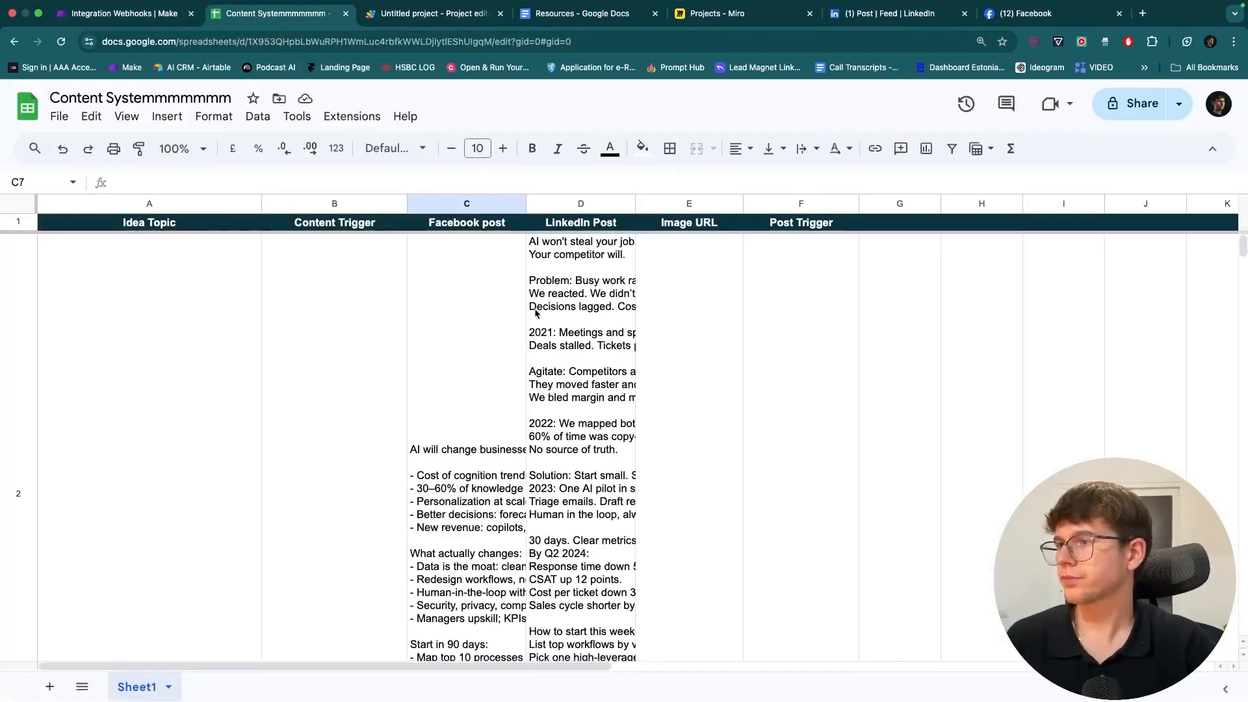
scroll(536, 314, down, 3)
scroll(536, 314, down, 2)
double_click(471, 339)
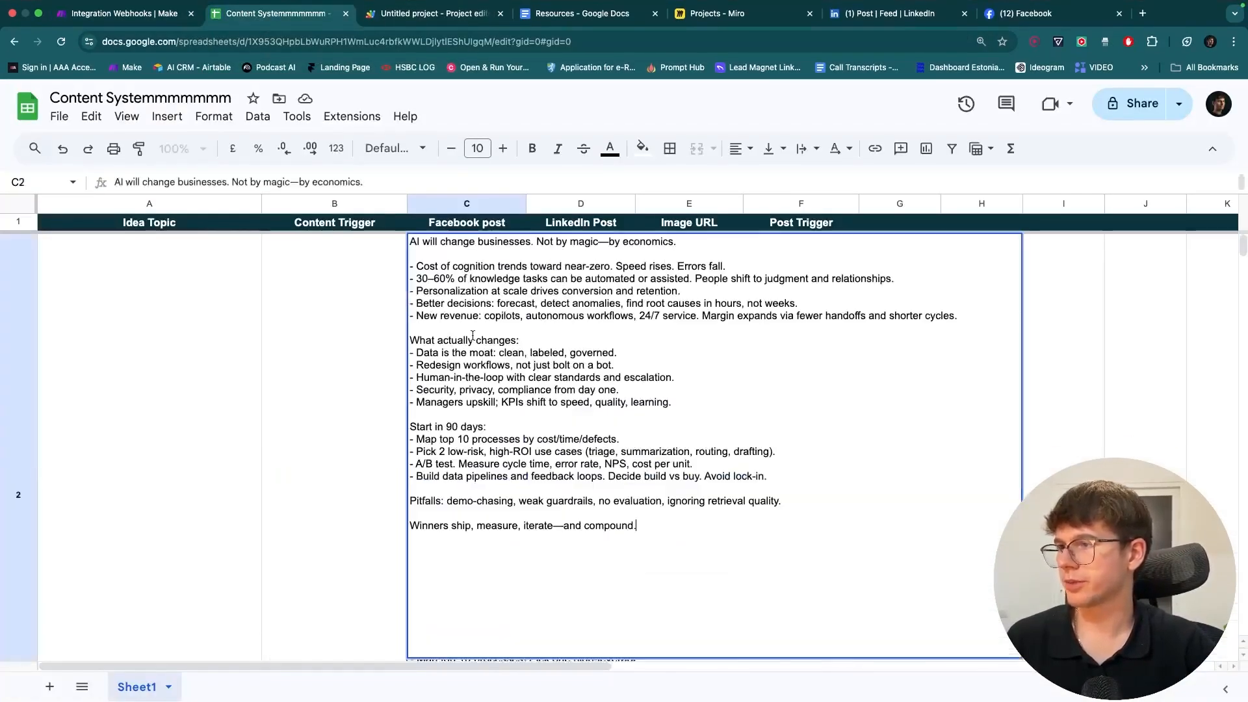
click(341, 408)
double_click(578, 390)
click(445, 397)
- Open the generated image from the Drive link in E2, then return to the sheet
scroll(553, 413, down, 5)
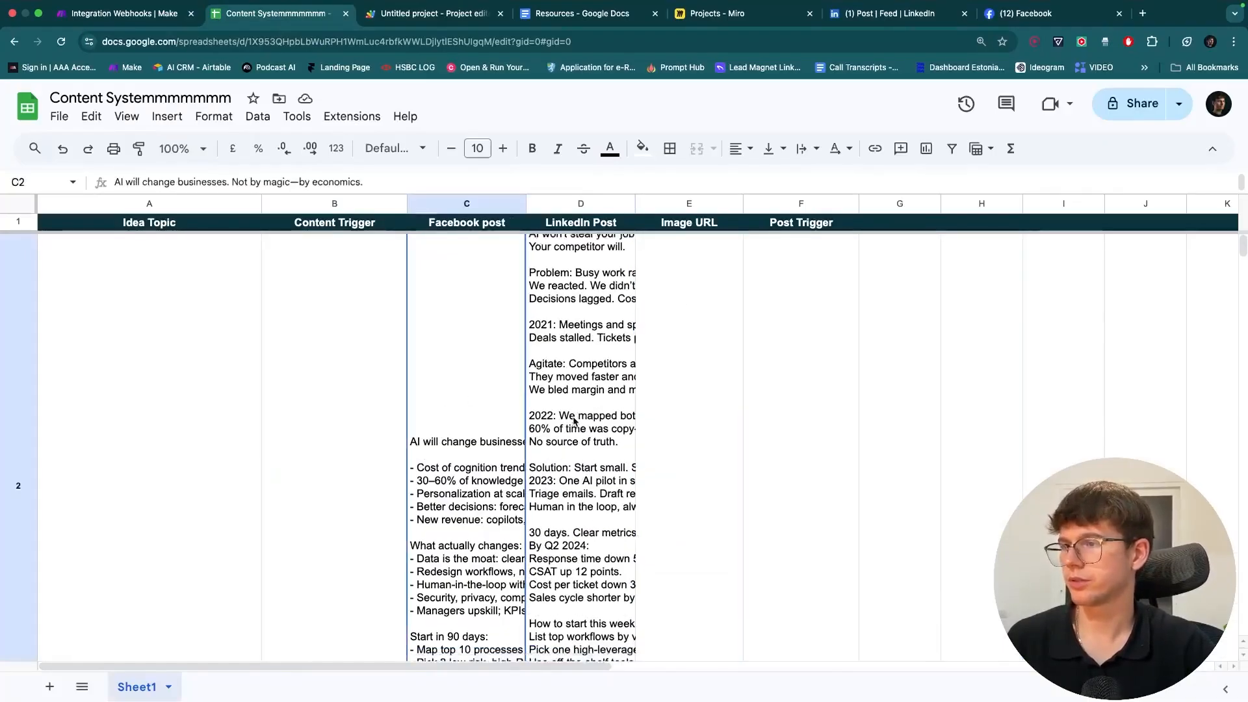
click(694, 418)
click(707, 488)
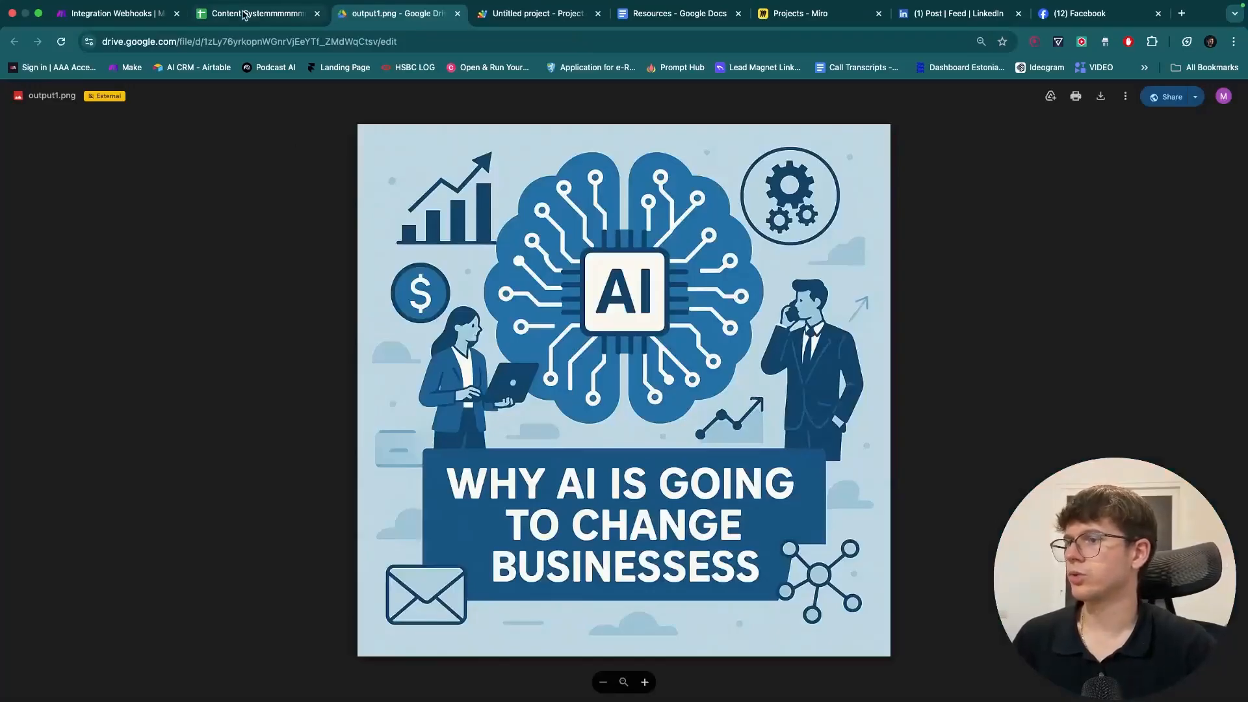
click(243, 15)
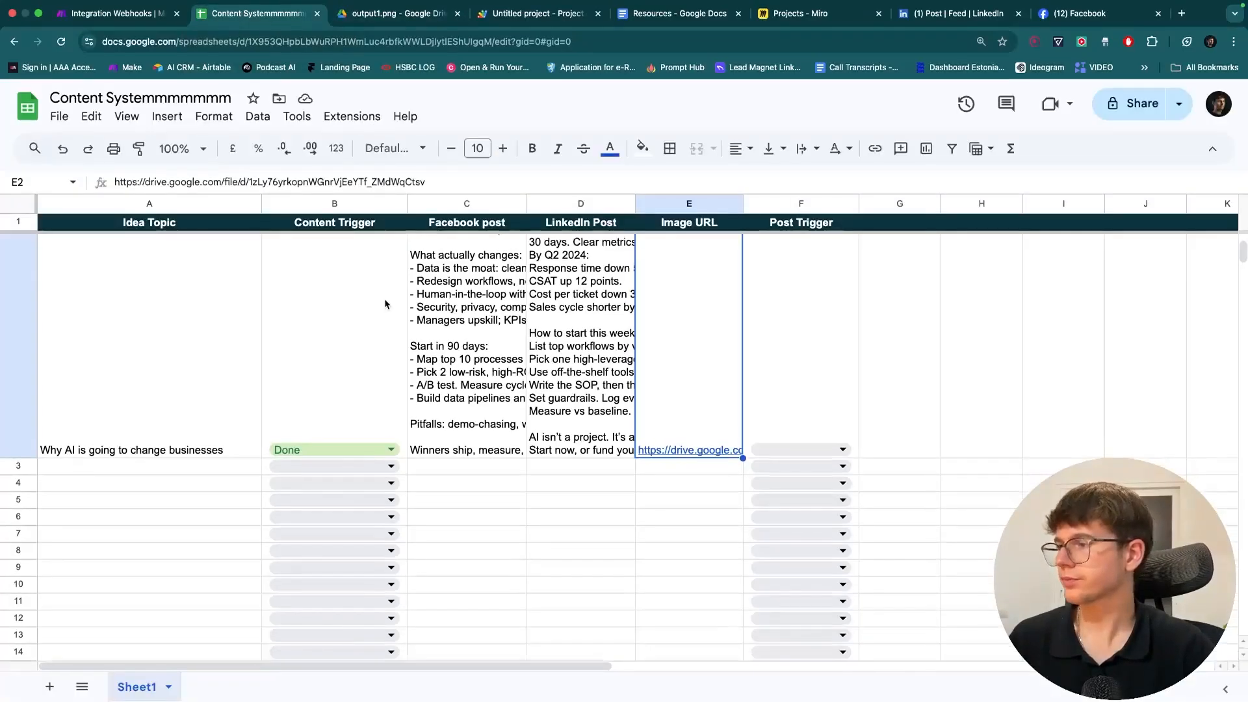
- Select the whole sheet and give every row the same short height
scroll(385, 303, up, 3)
key(super+a)
scroll(104, 416, up, 2)
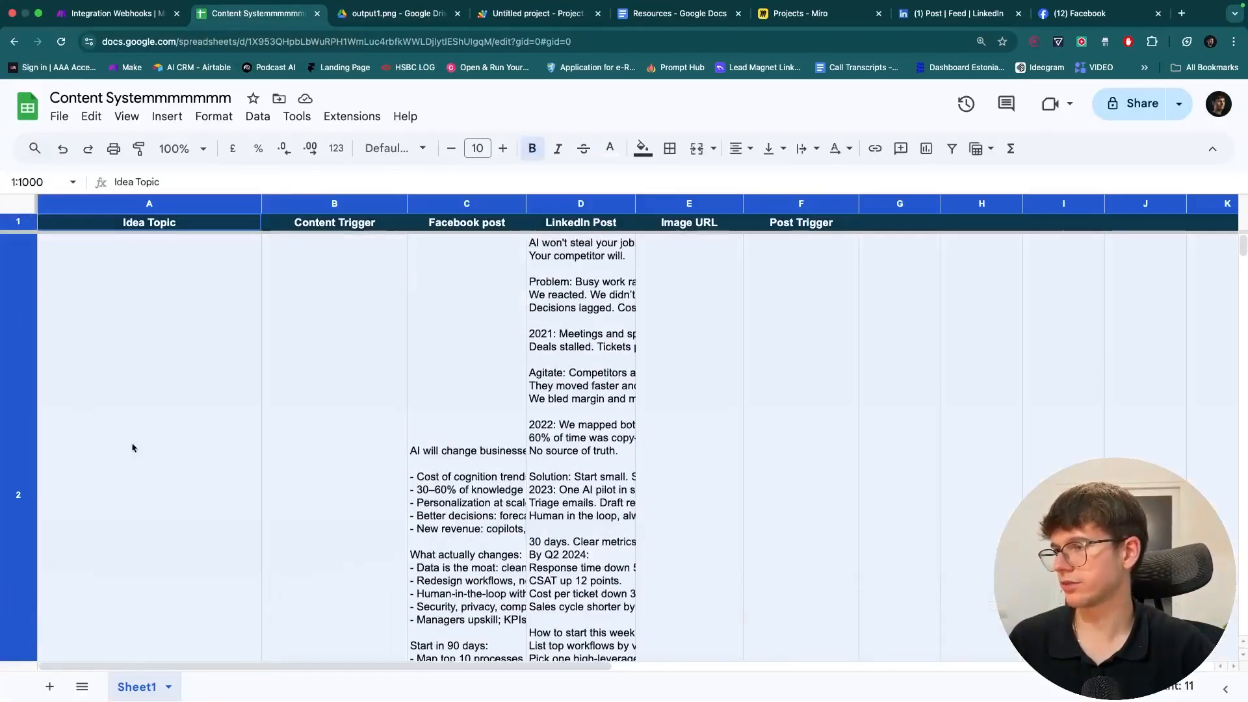
scroll(22, 530, down, 3)
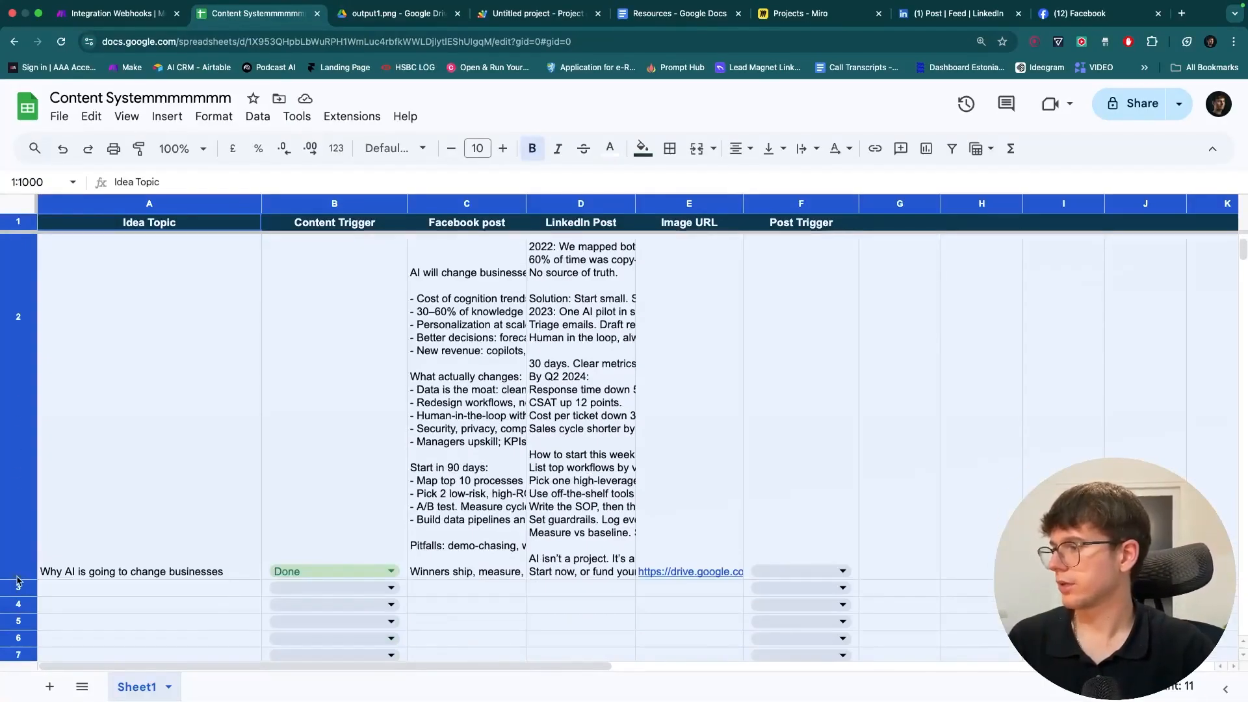
drag(16, 596, 16, 606)
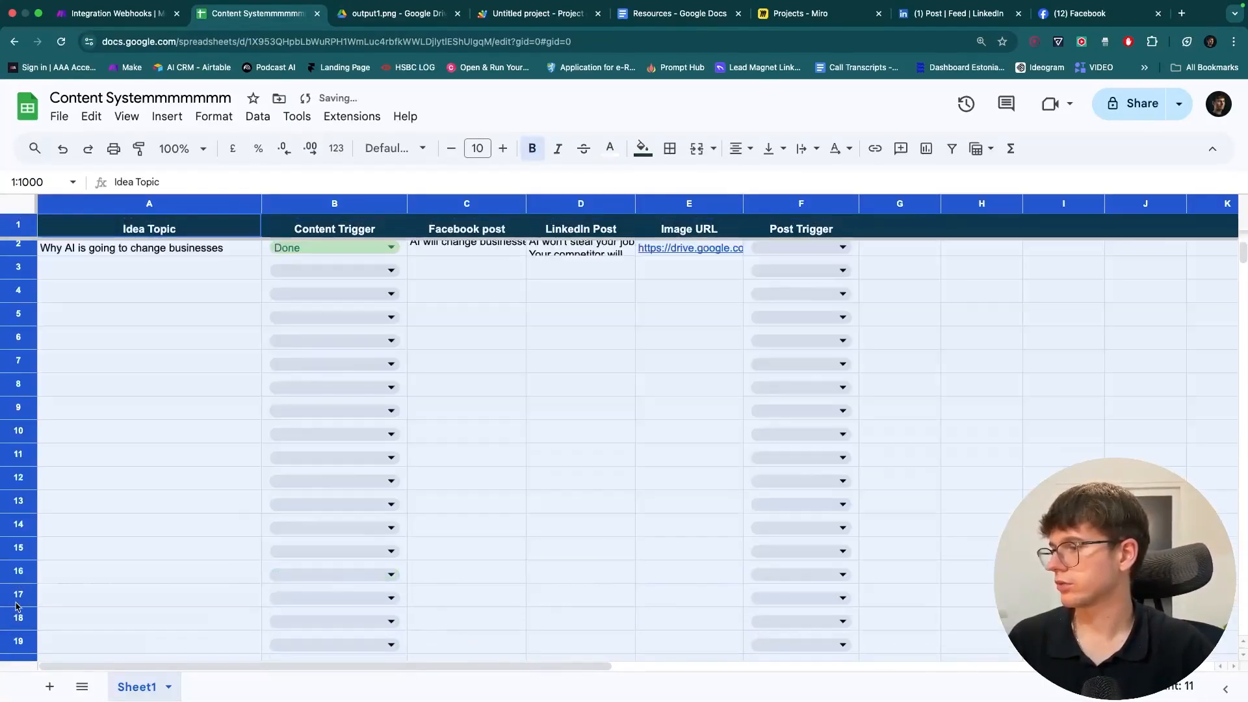
click(195, 348)
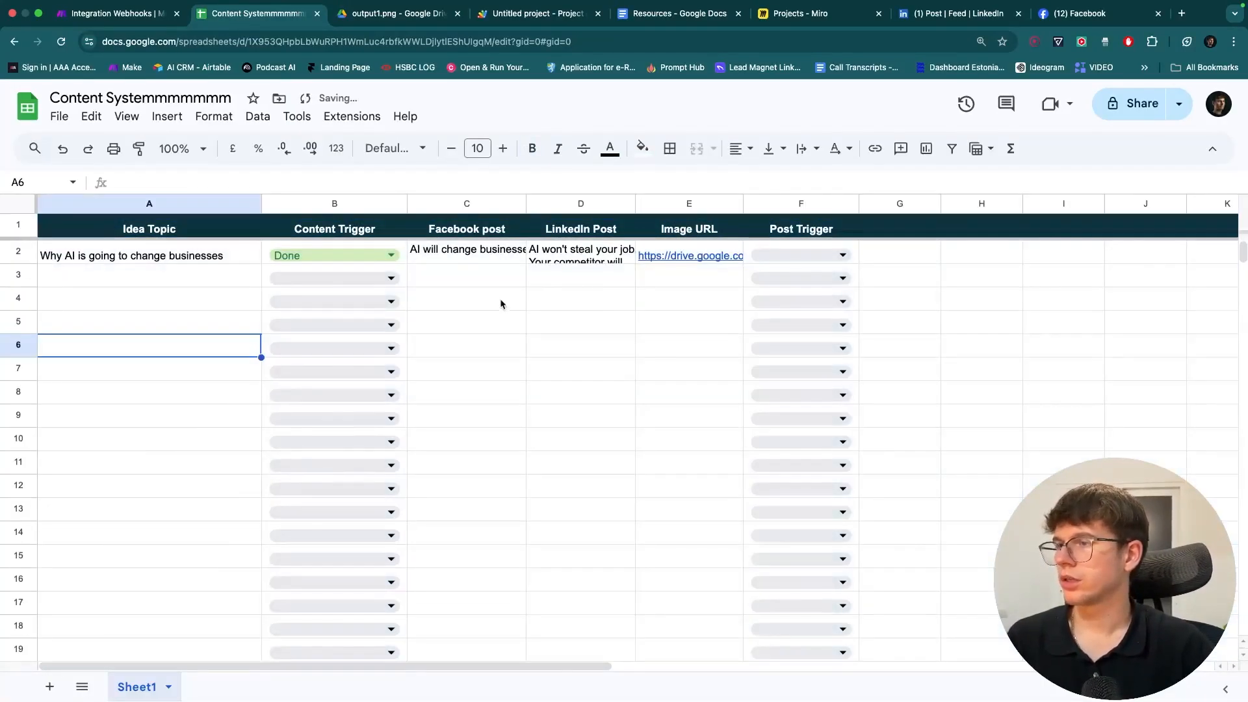
- Recheck row 2's posts and widen the LinkedIn Post (D) and Facebook post (C) columns
double_click(577, 259)
click(487, 278)
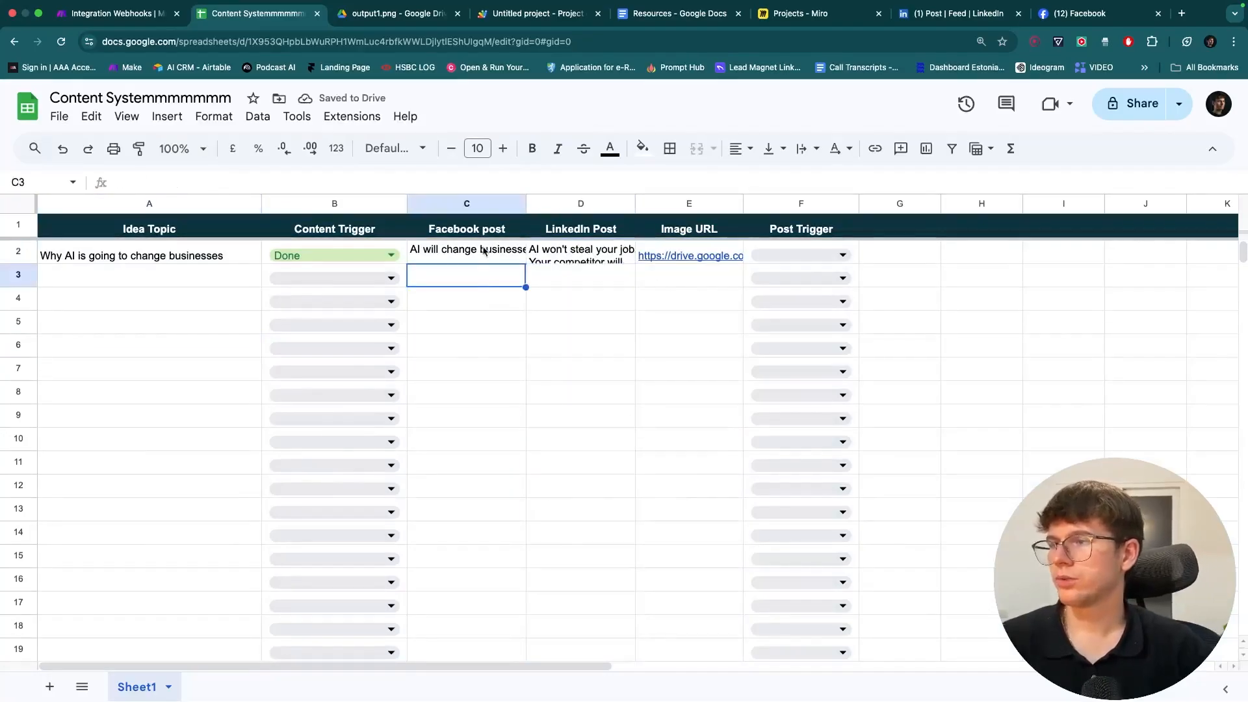
double_click(483, 250)
click(522, 564)
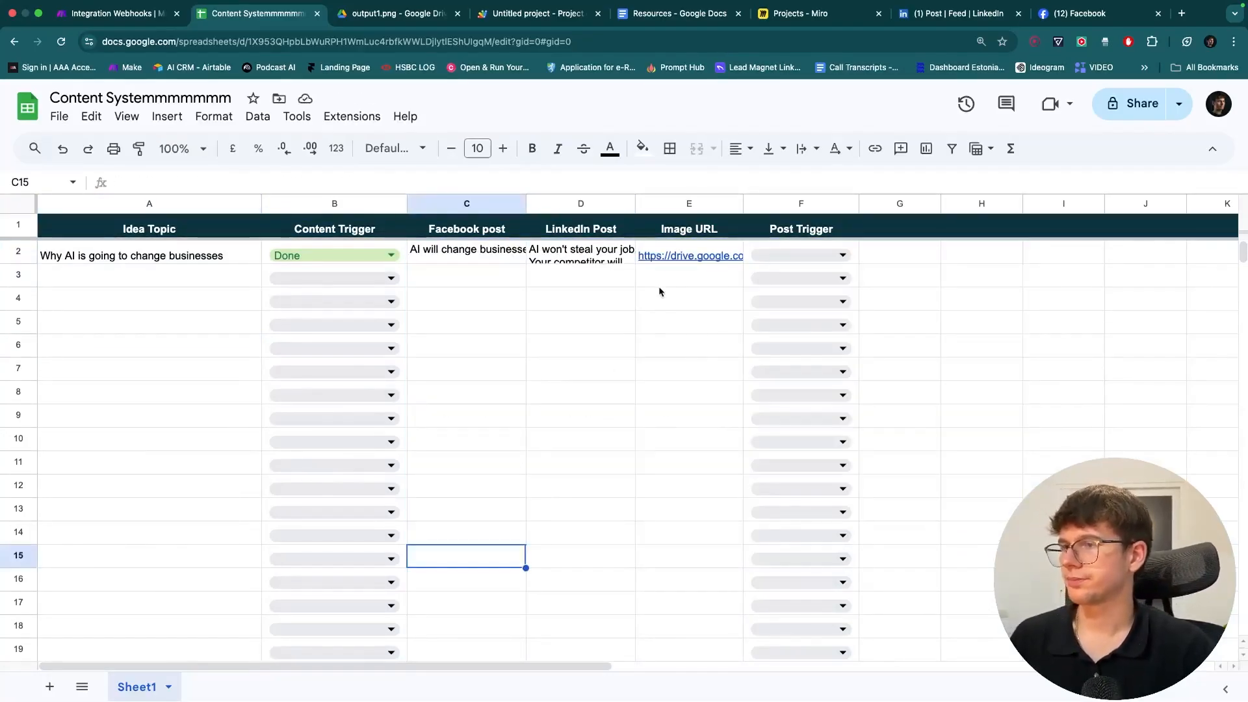
click(678, 253)
click(587, 300)
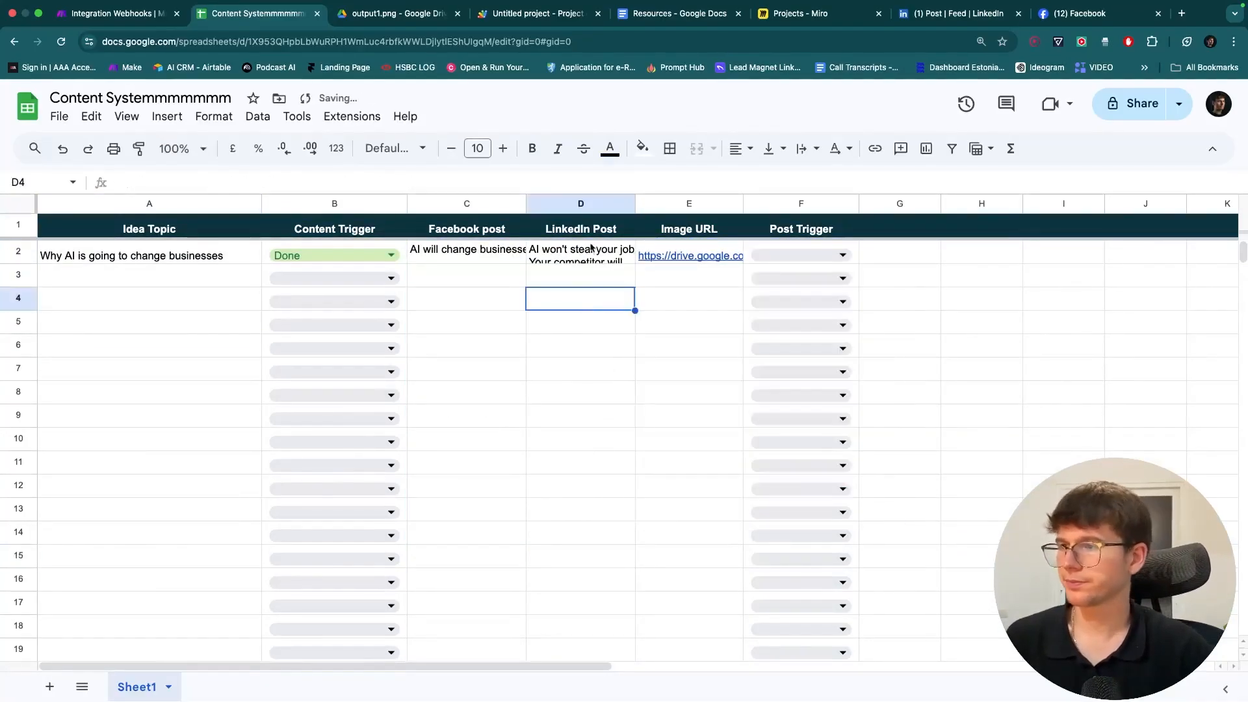
drag(635, 204, 667, 203)
drag(526, 203, 721, 165)
- Widen the Image URL column E and check the Post Trigger options in F2
click(127, 14)
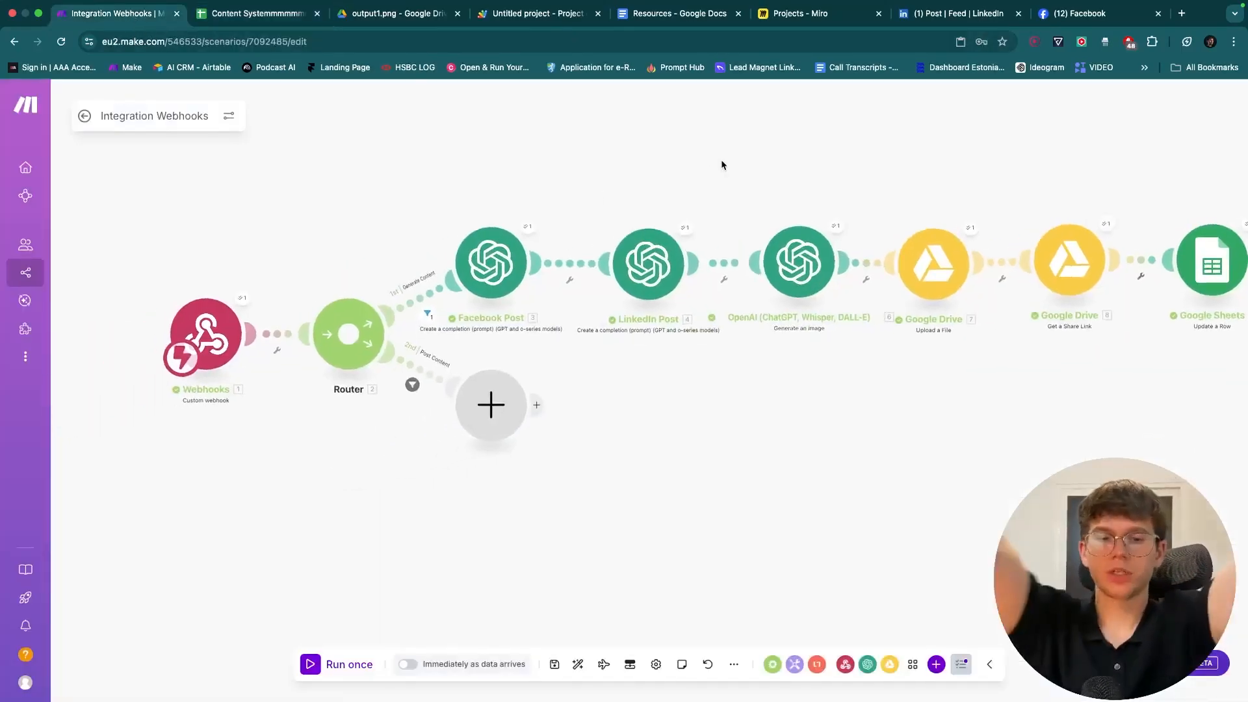
click(265, 14)
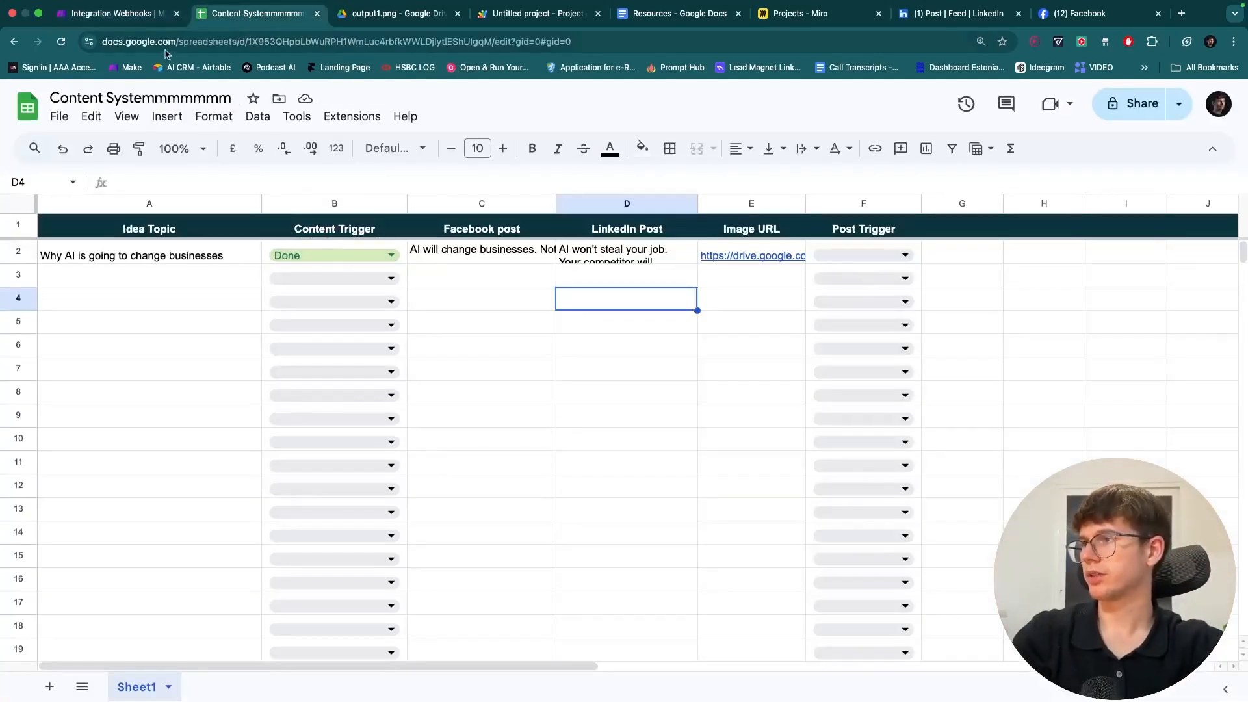
double_click(463, 259)
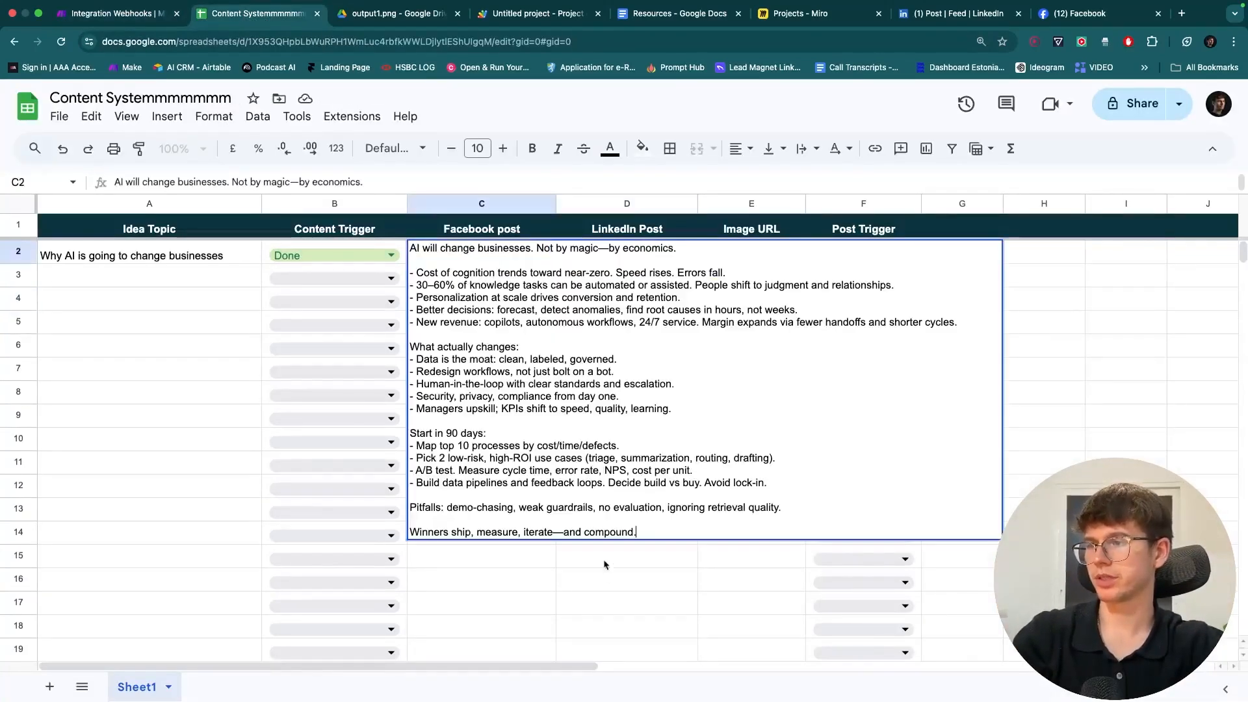
click(608, 577)
drag(806, 203, 823, 203)
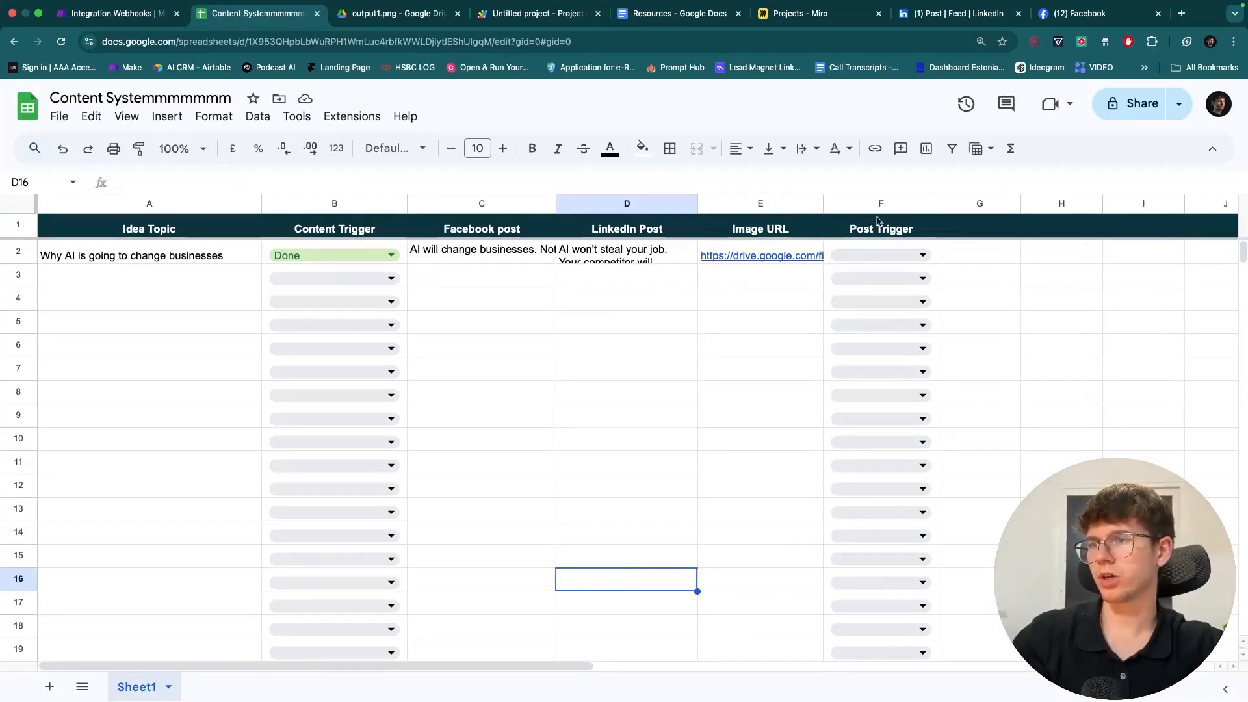
click(864, 256)
click(640, 323)
- Add a Facebook Pages post-with-photos module to the Router's second route
click(120, 13)
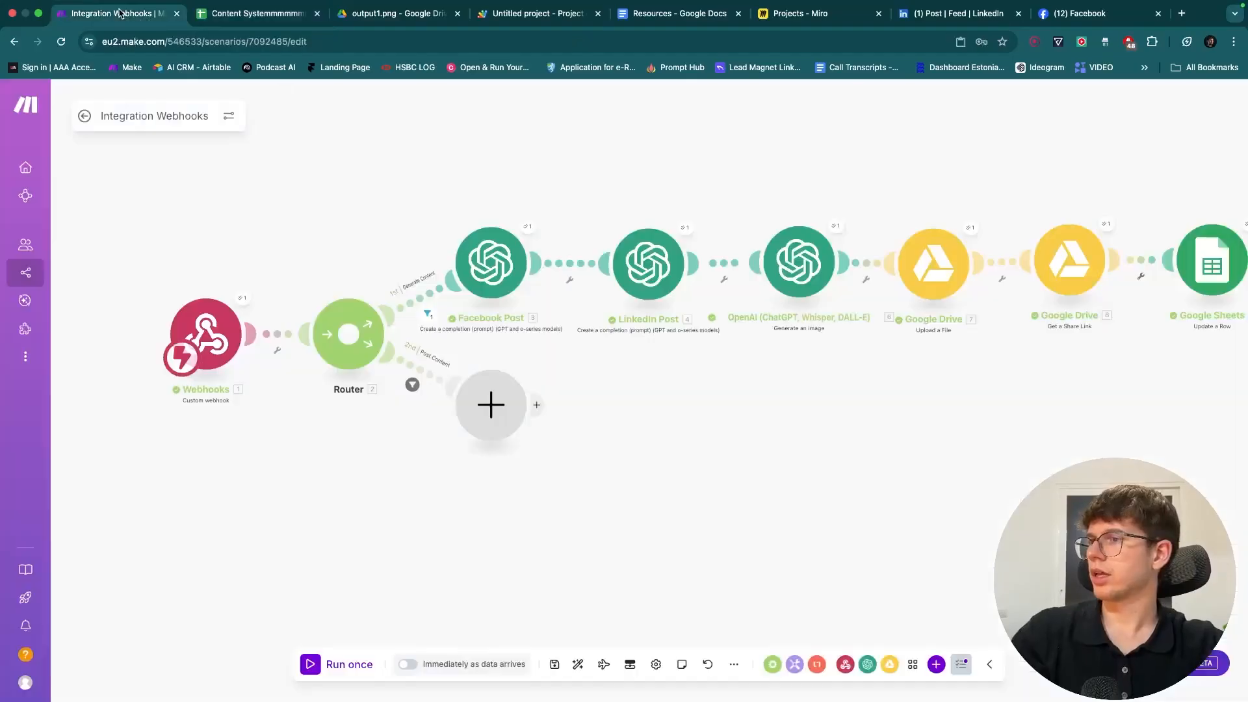
drag(518, 353, 475, 336)
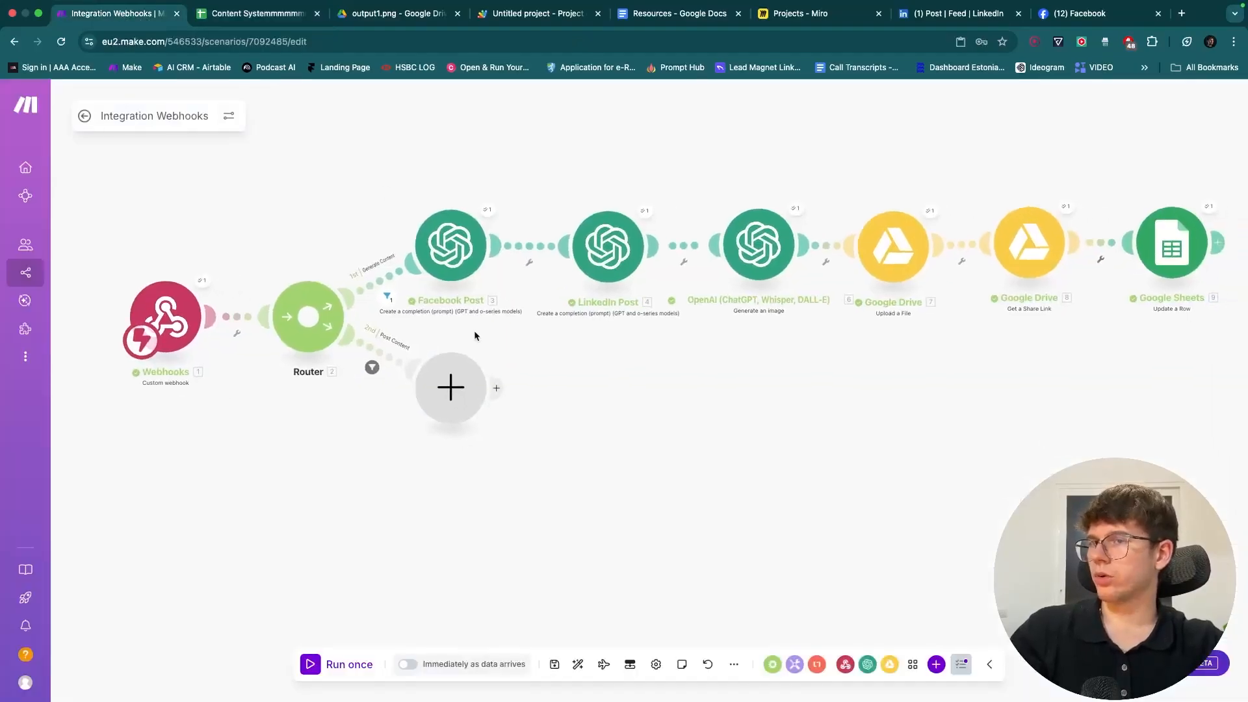
click(450, 387)
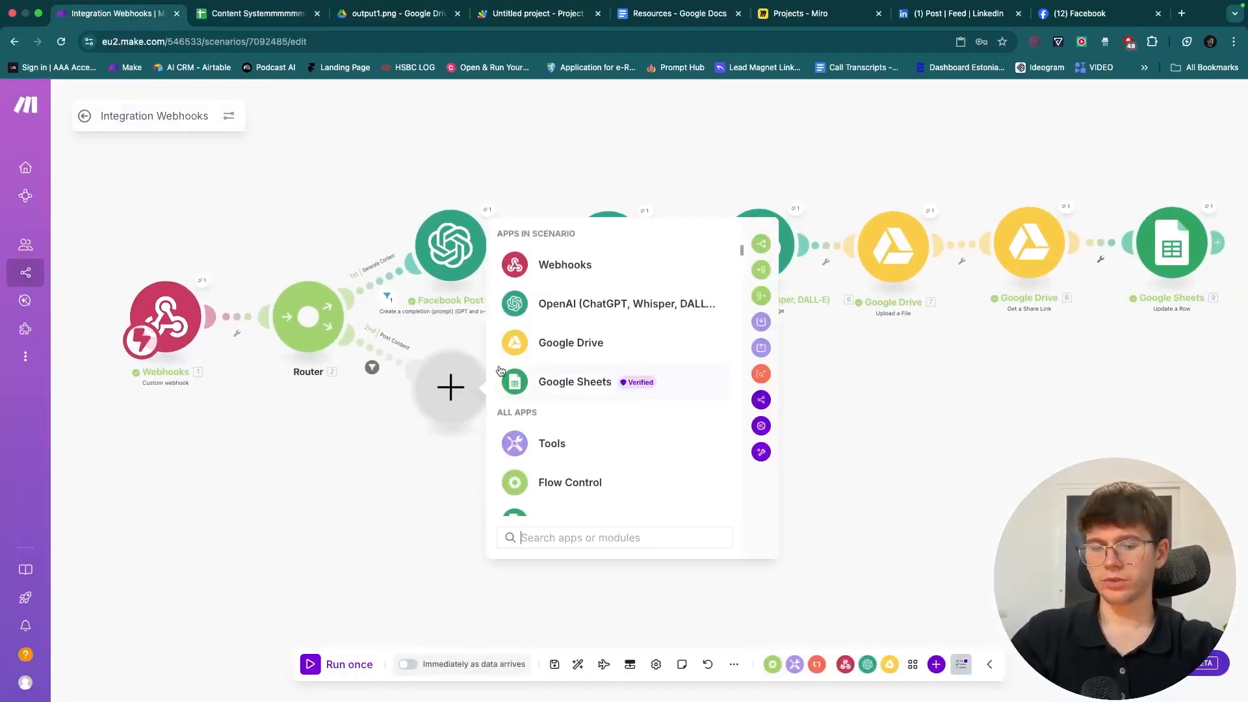
text(facebook)
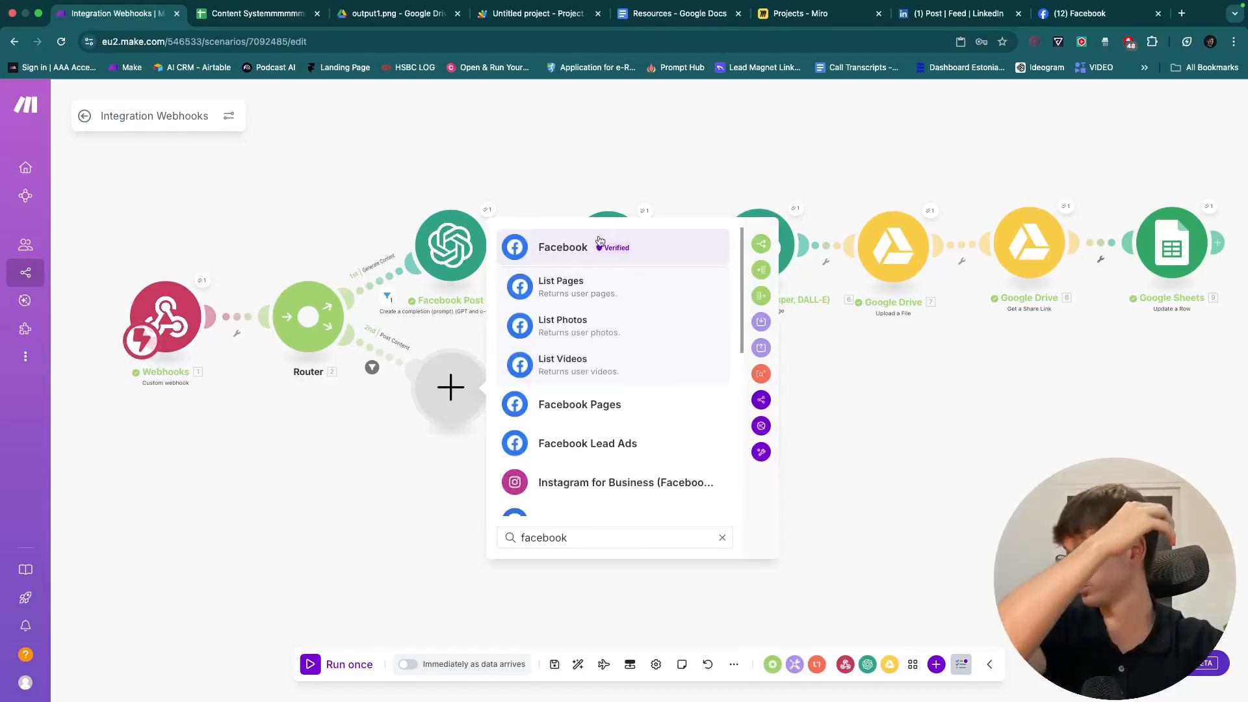
click(604, 398)
scroll(613, 436, down, 3)
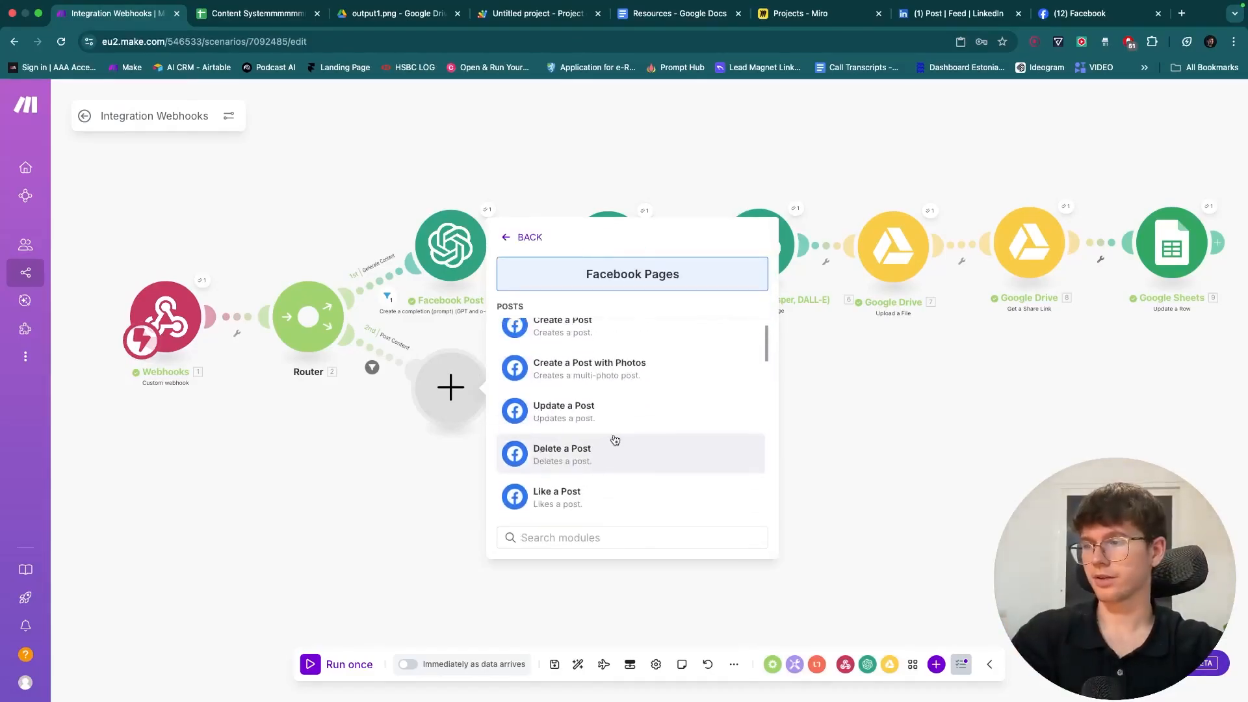
click(625, 376)
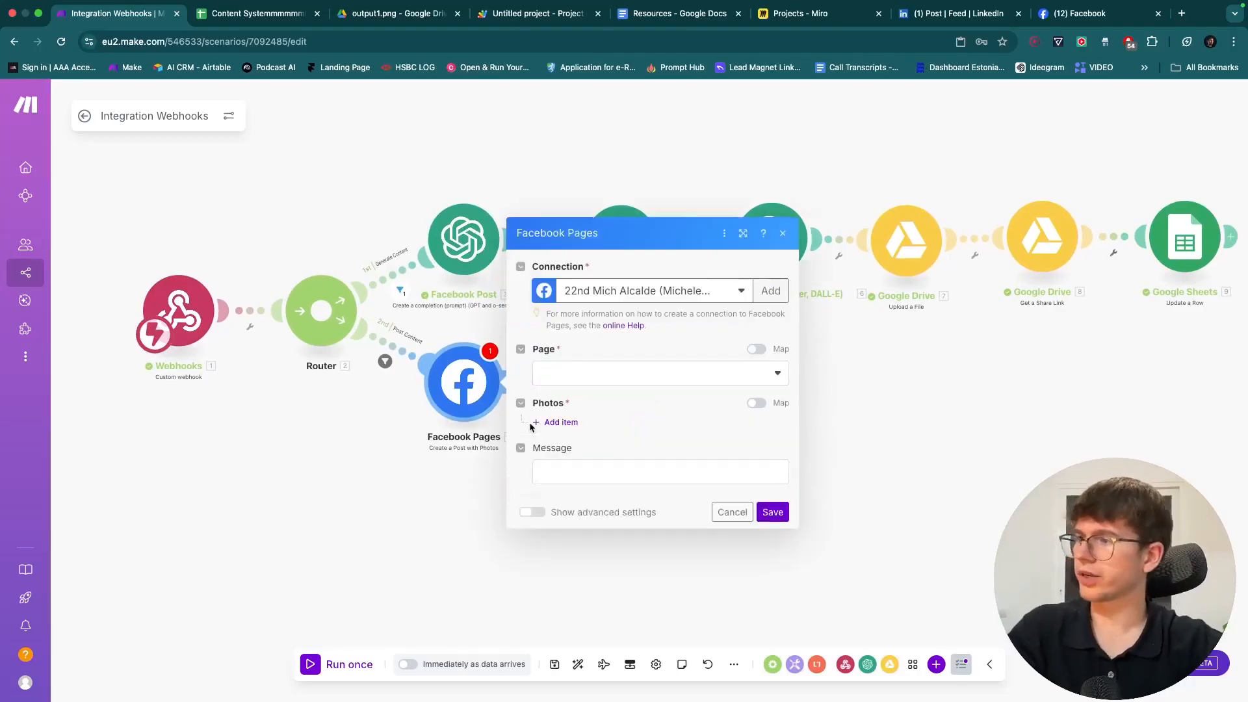
- Try the existing Facebook connections and list the pages available for posting
click(599, 298)
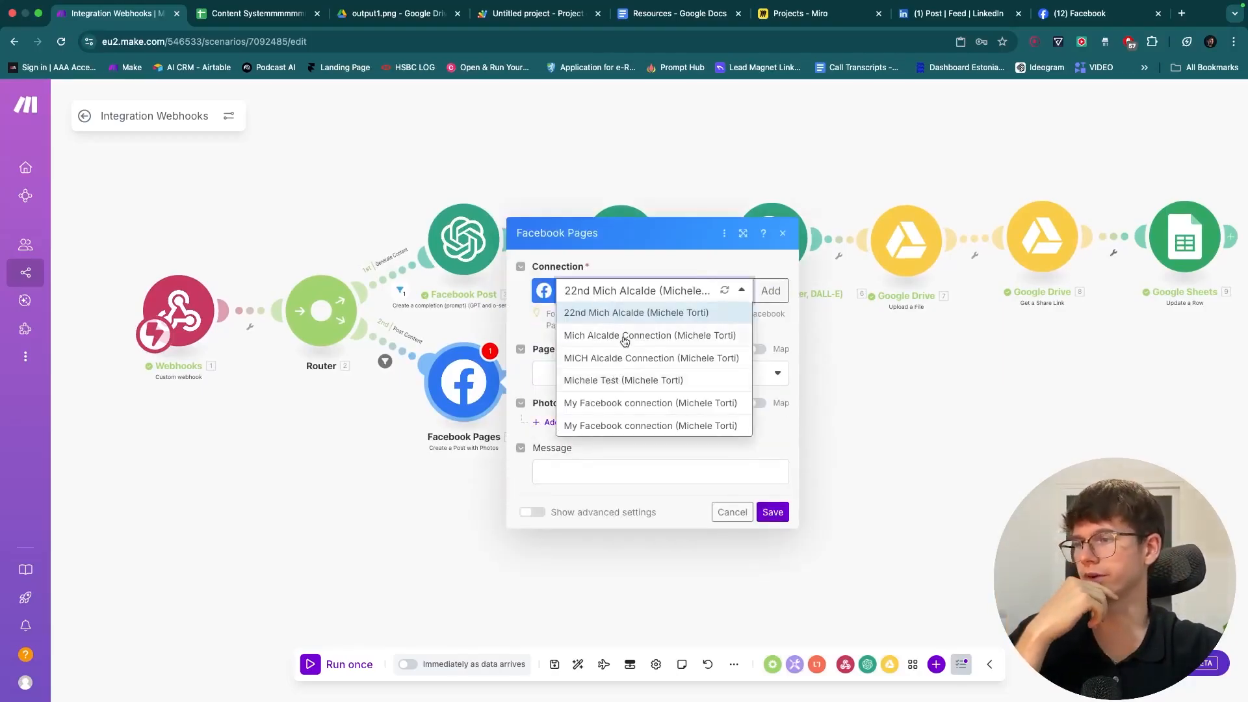
click(535, 372)
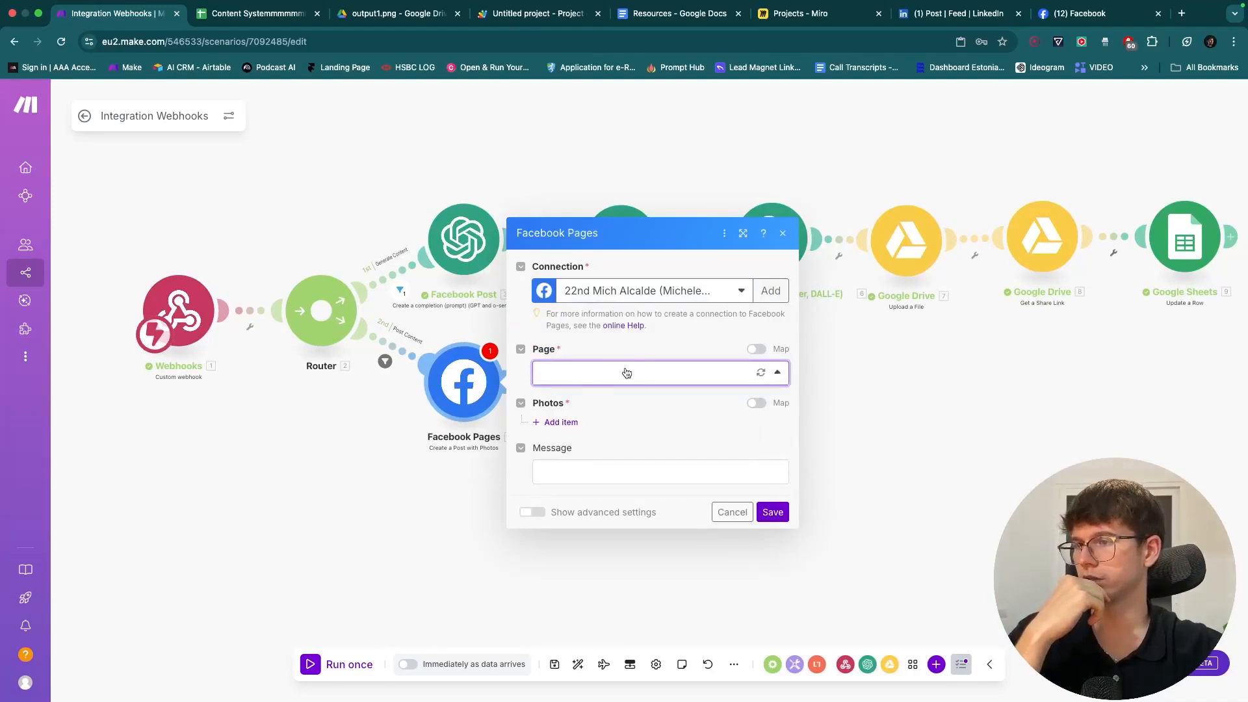
click(628, 304)
click(617, 331)
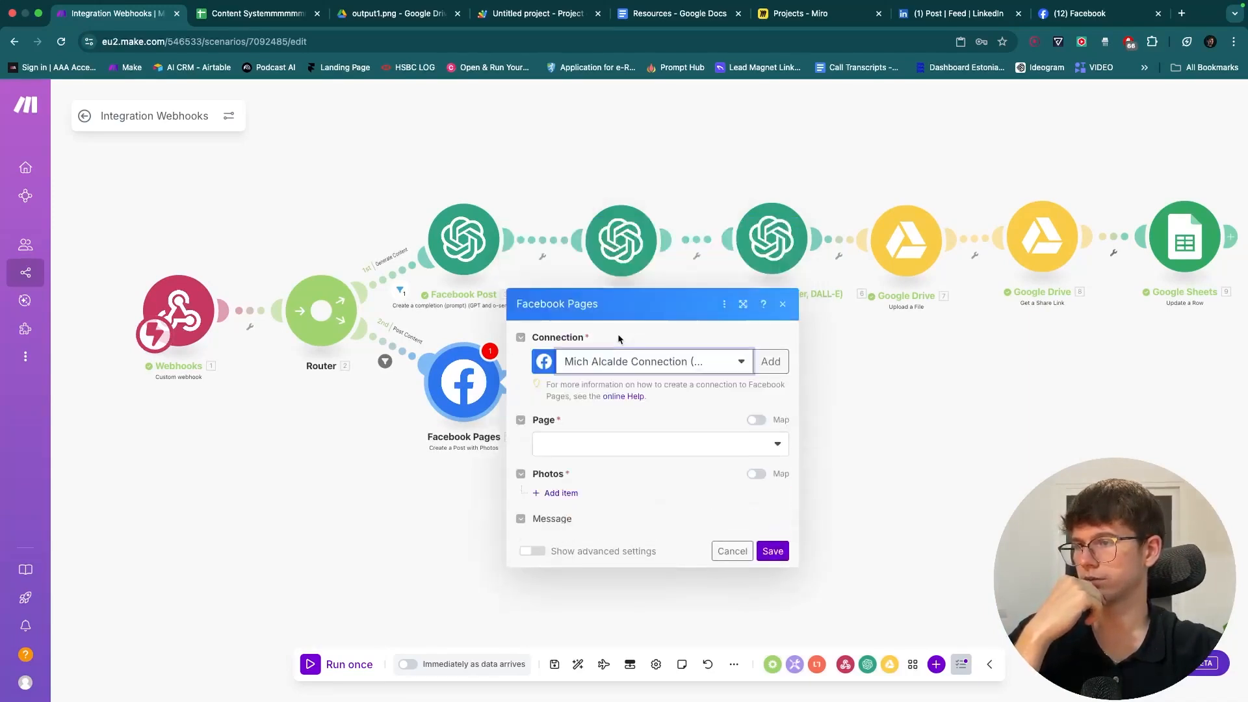
click(618, 378)
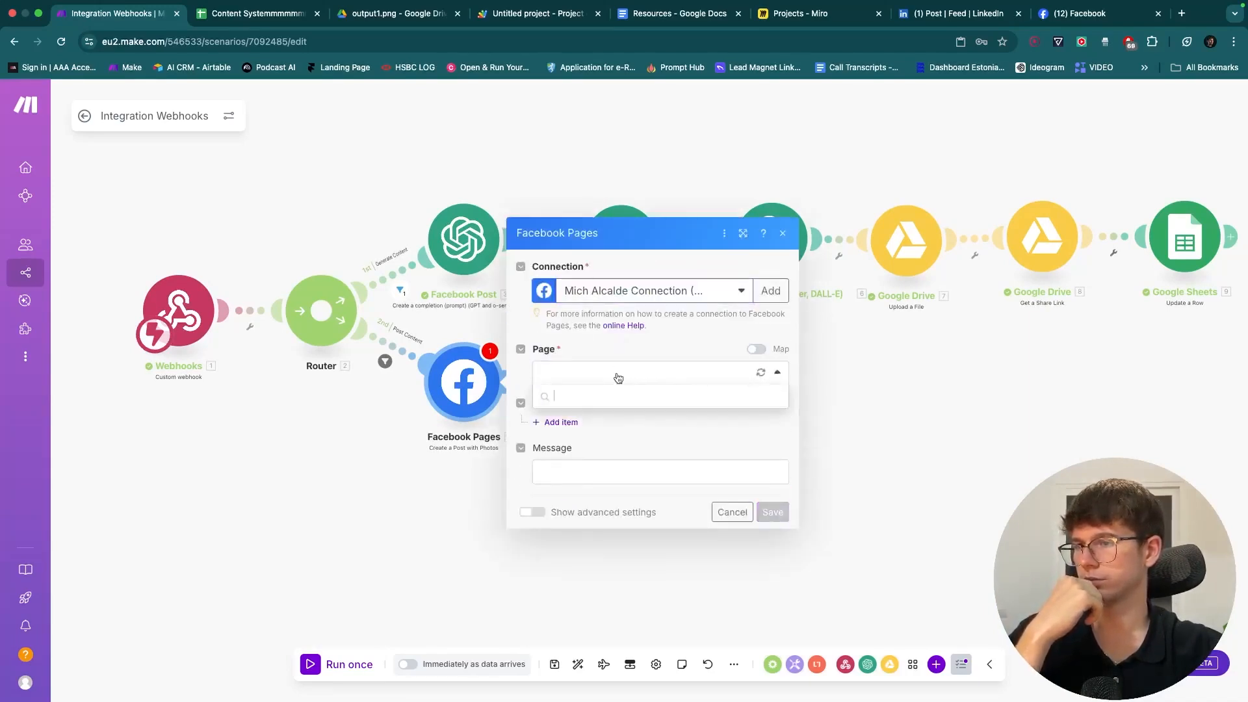
- Create a new Facebook connection with a custom name and save it to begin authorization
click(771, 291)
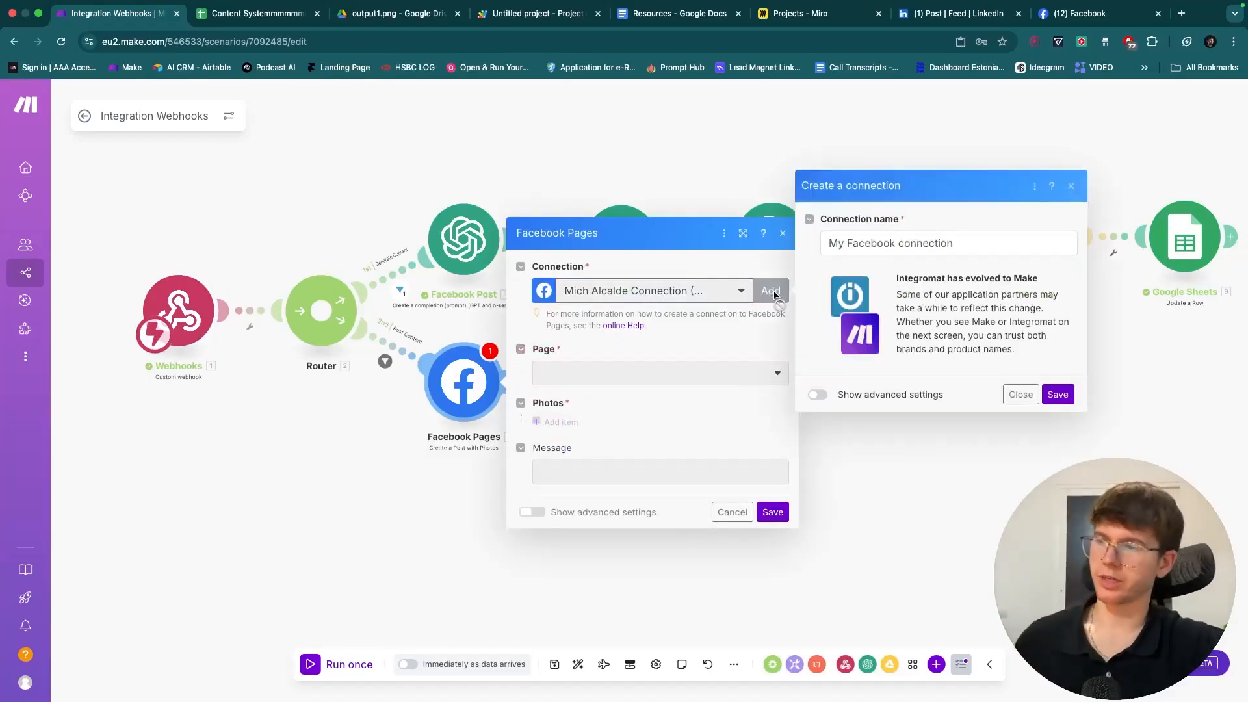
triple_click(897, 243)
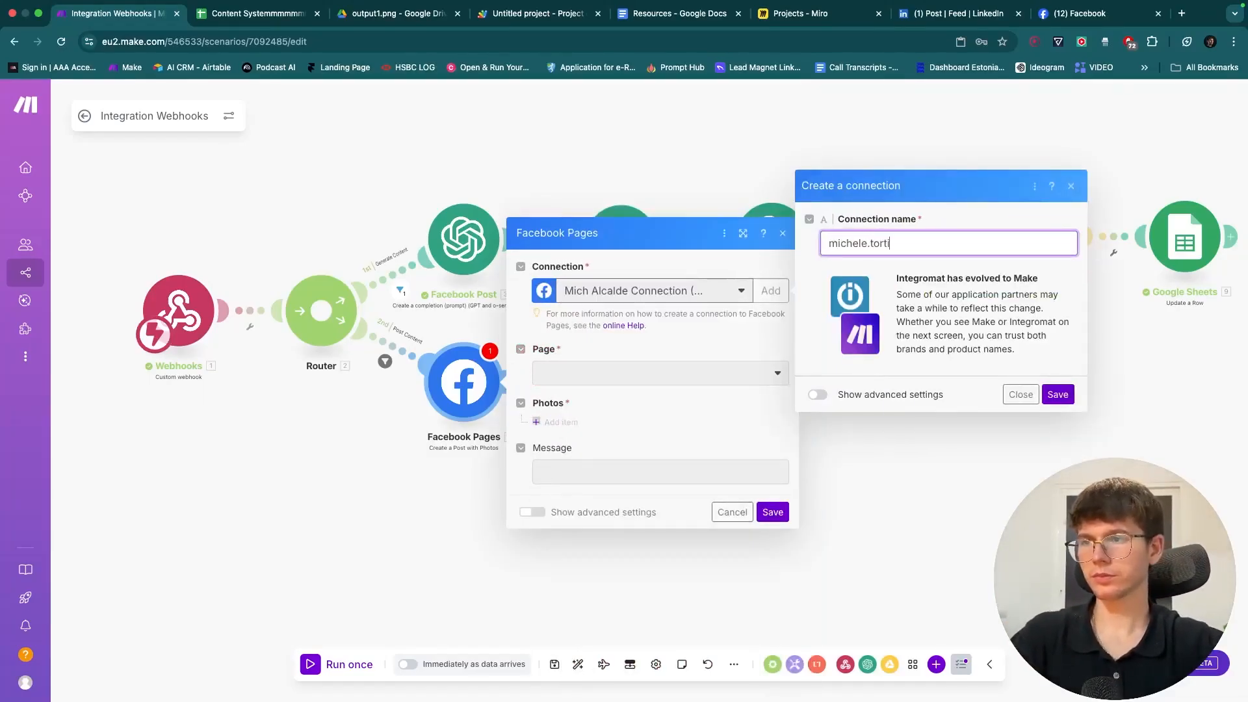
click(1057, 394)
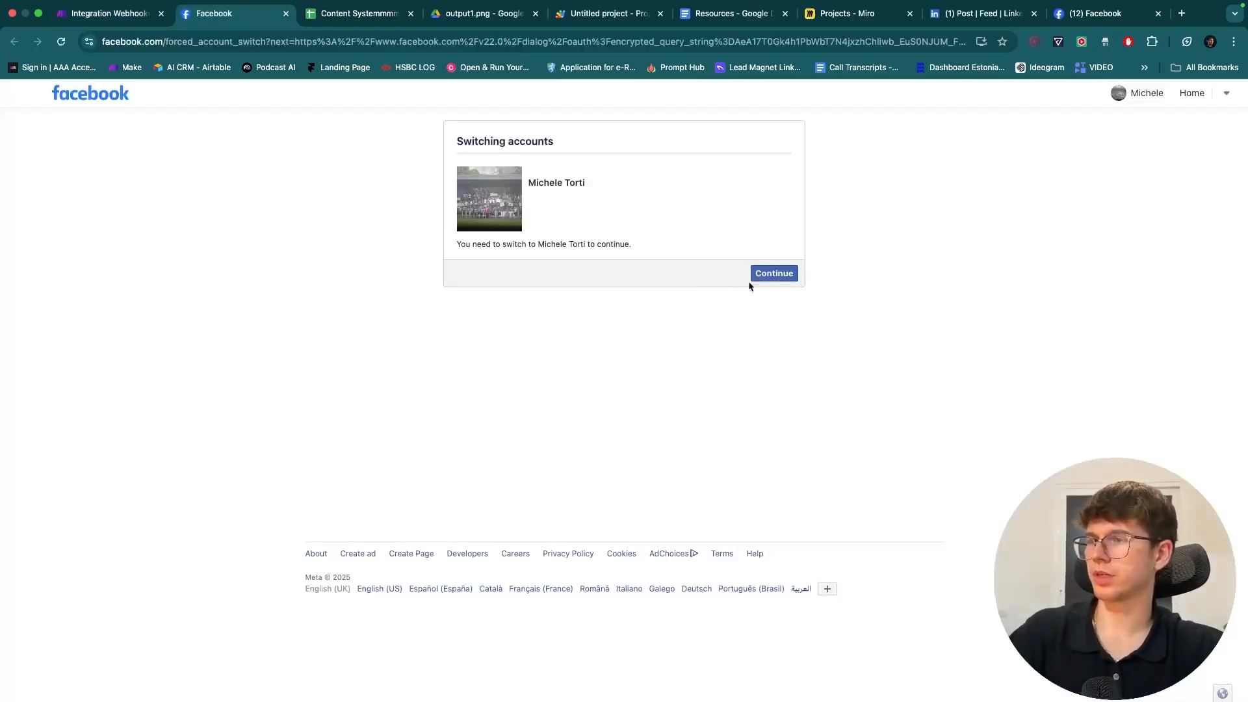
- Confirm the Facebook account switch and grant Make access to the account
click(768, 275)
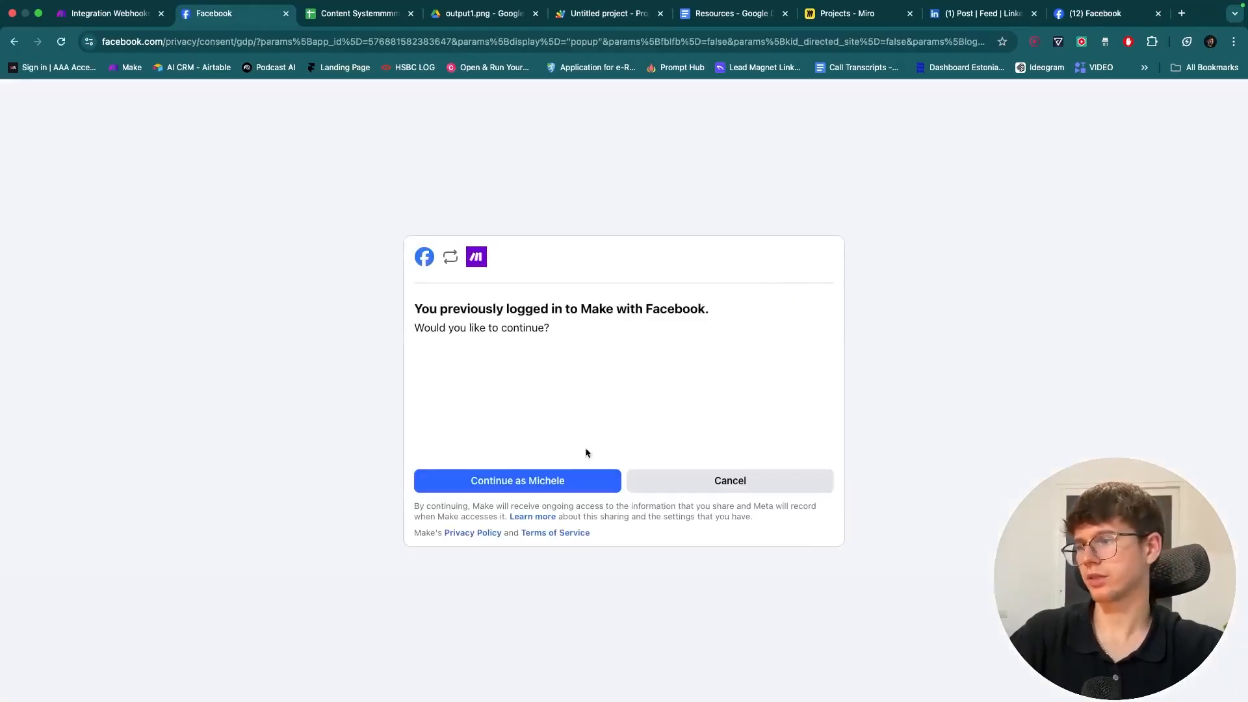
click(565, 481)
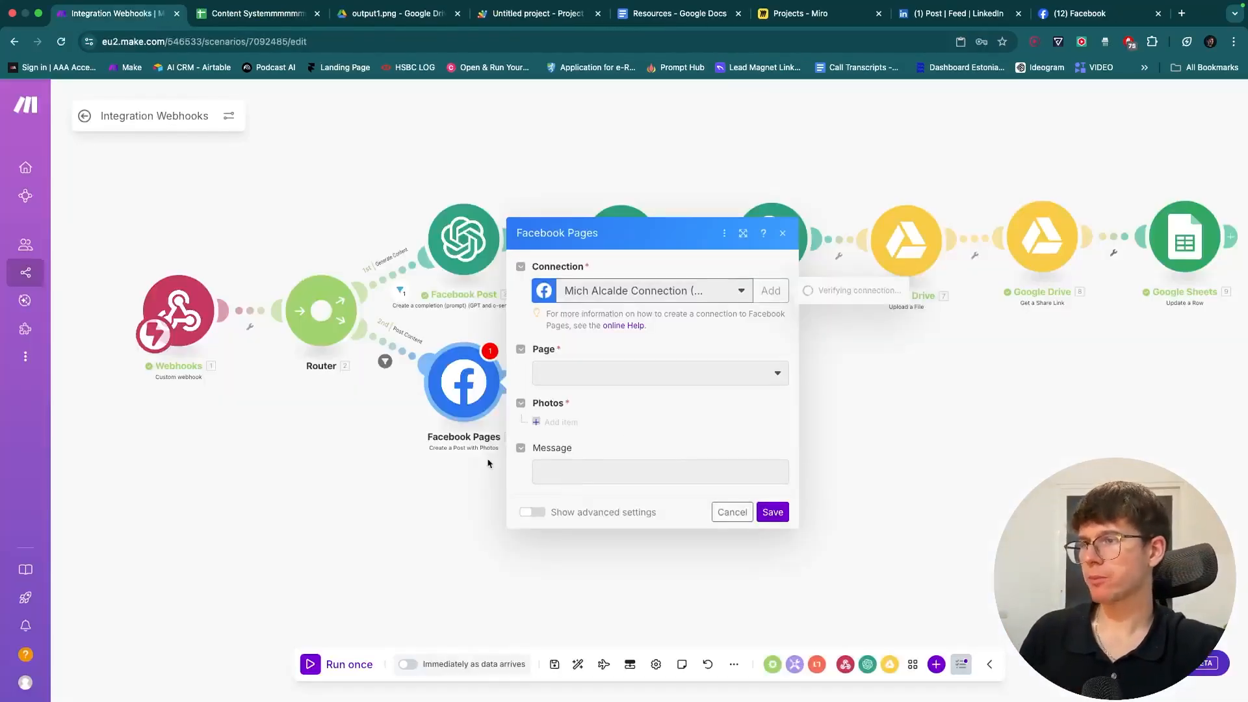
- Choose the account's own page and add a photo item set to download from URL
click(588, 382)
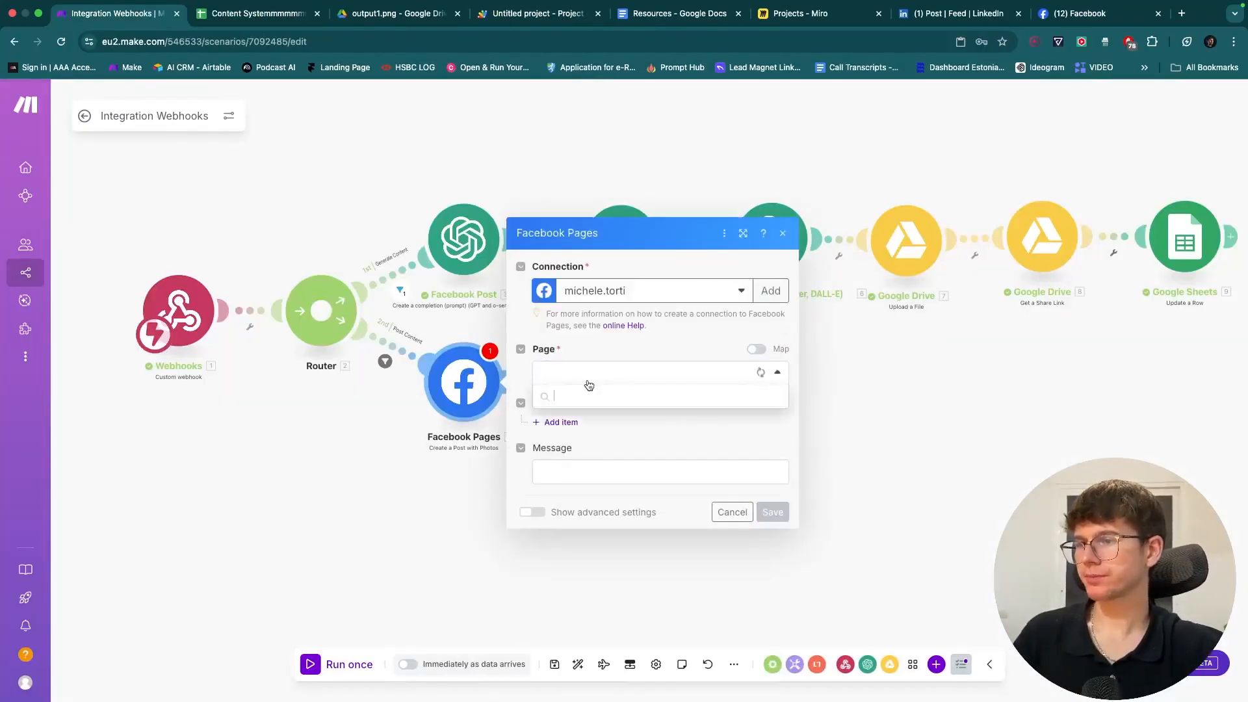
click(587, 392)
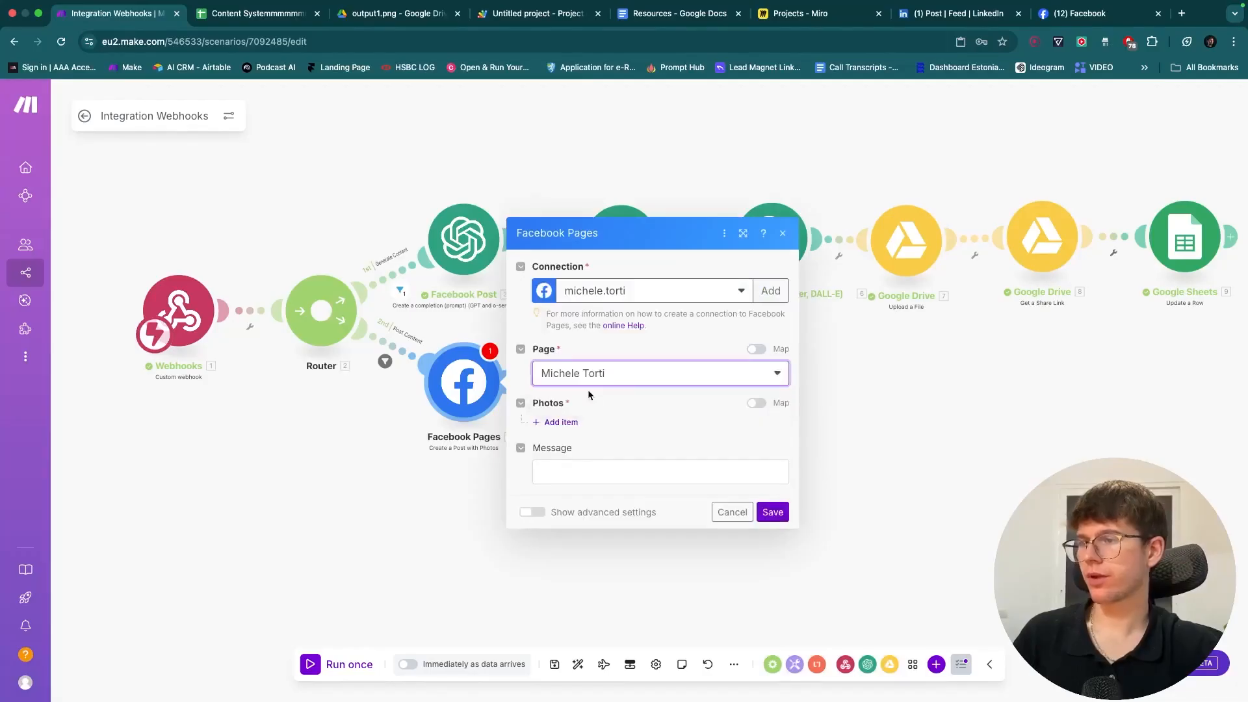
click(553, 422)
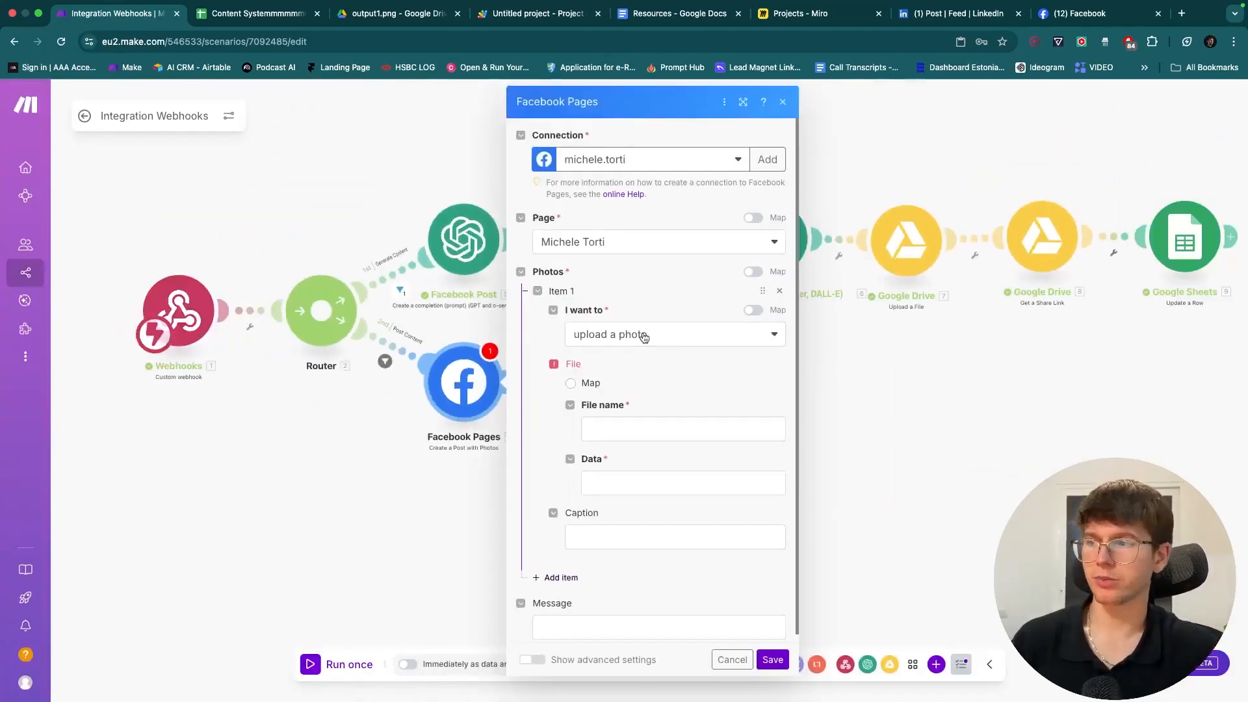
click(644, 335)
click(628, 379)
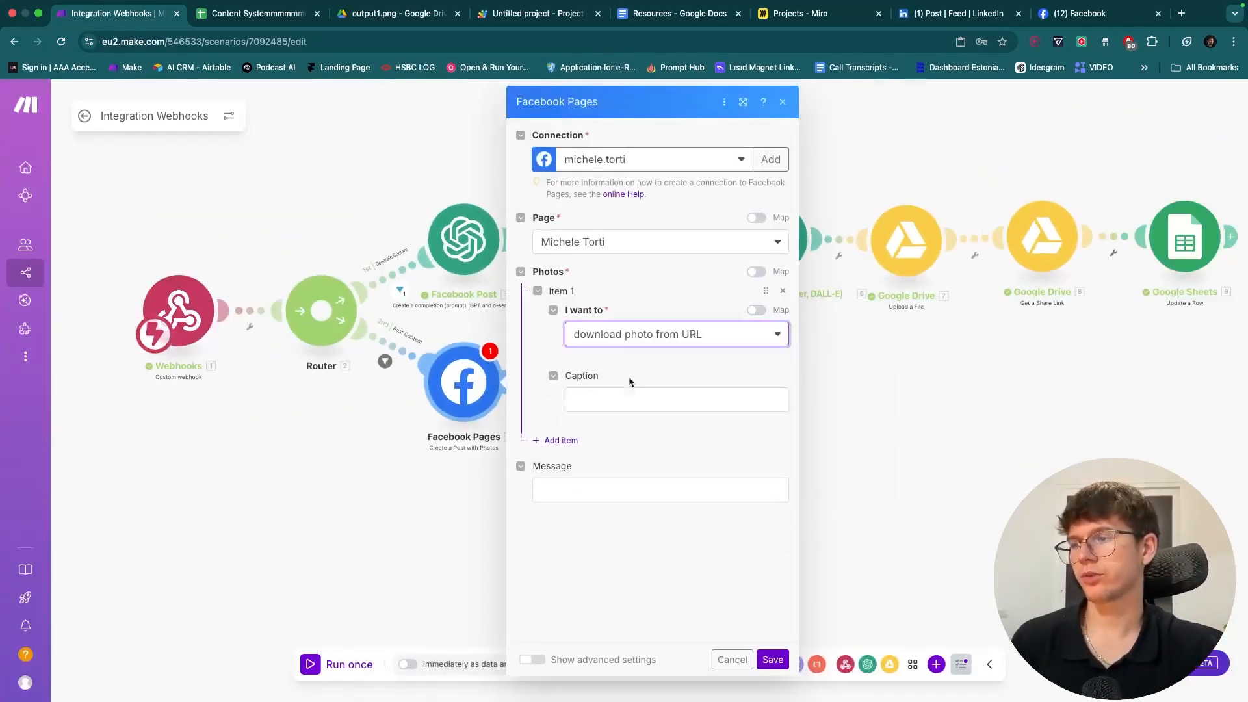
- Map rowValues[4], the sheet's image URL, into the photo URL field
click(616, 422)
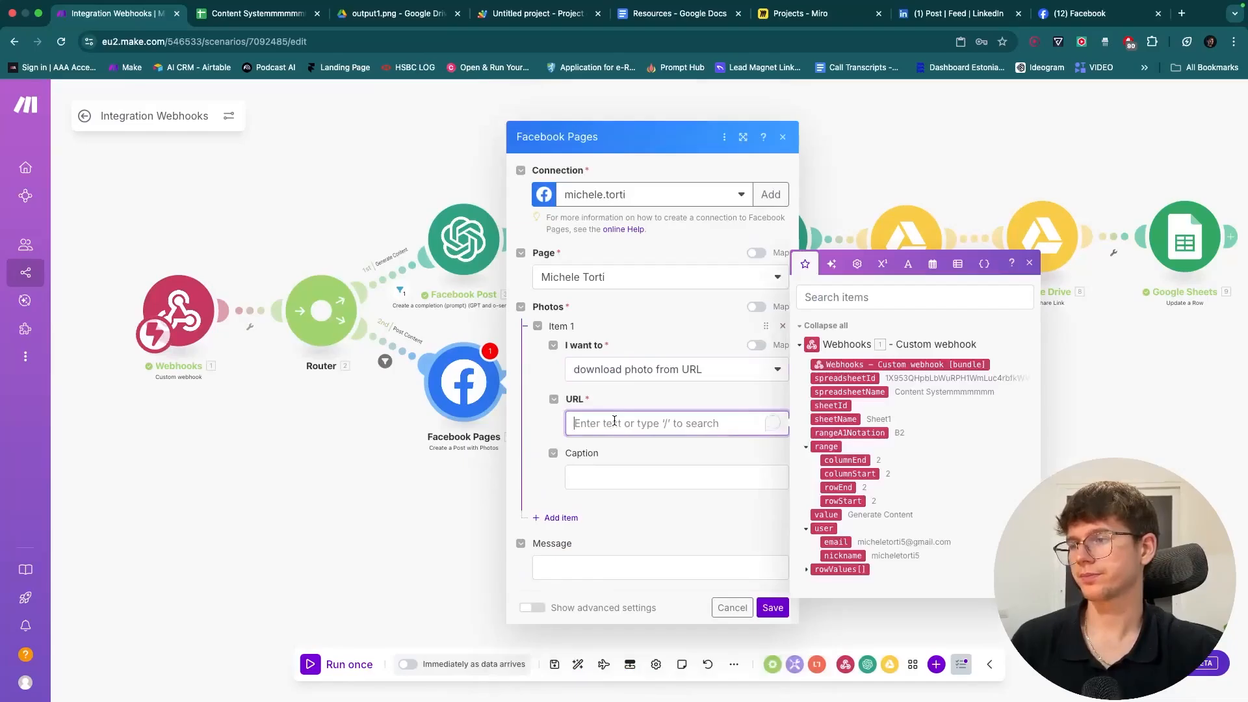
click(805, 570)
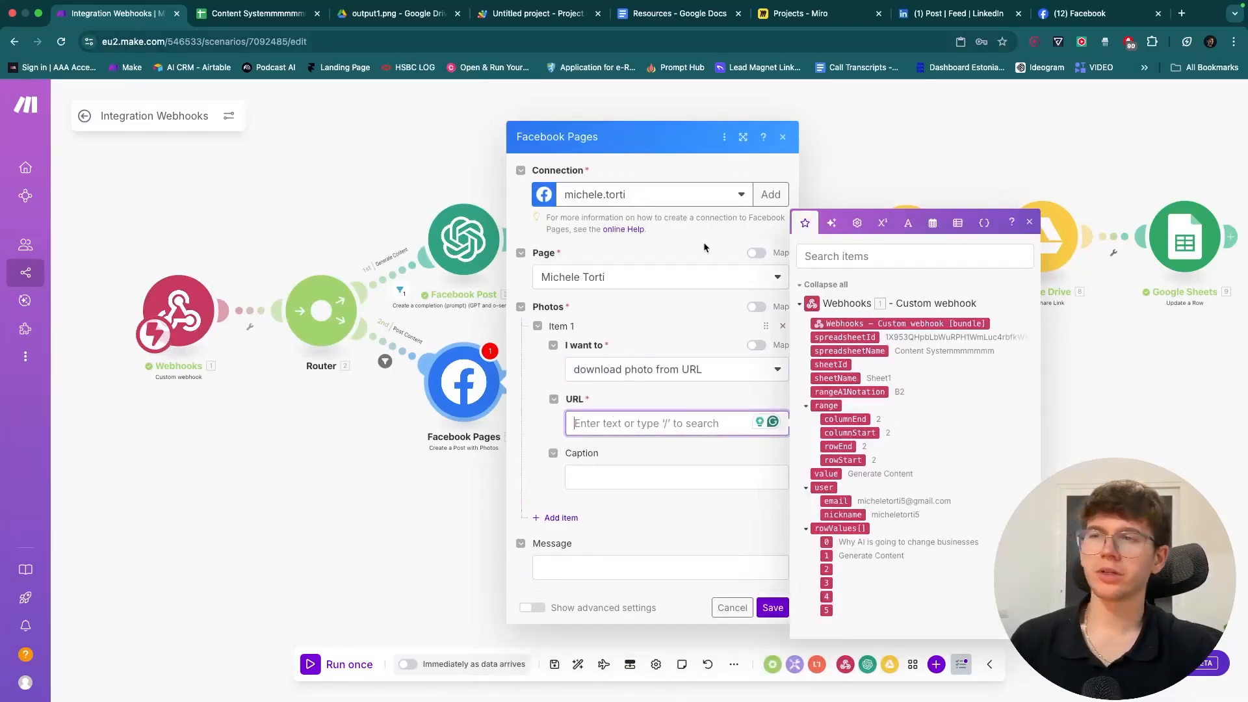
drag(941, 183, 911, 192)
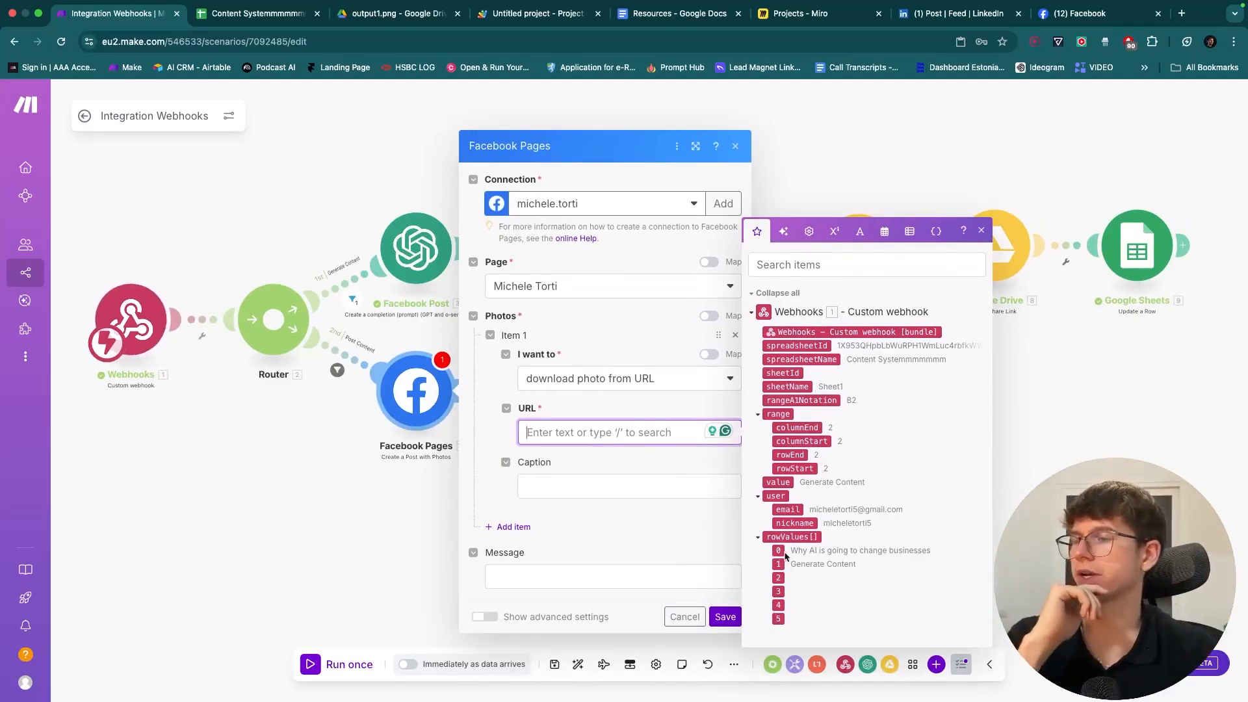
click(232, 16)
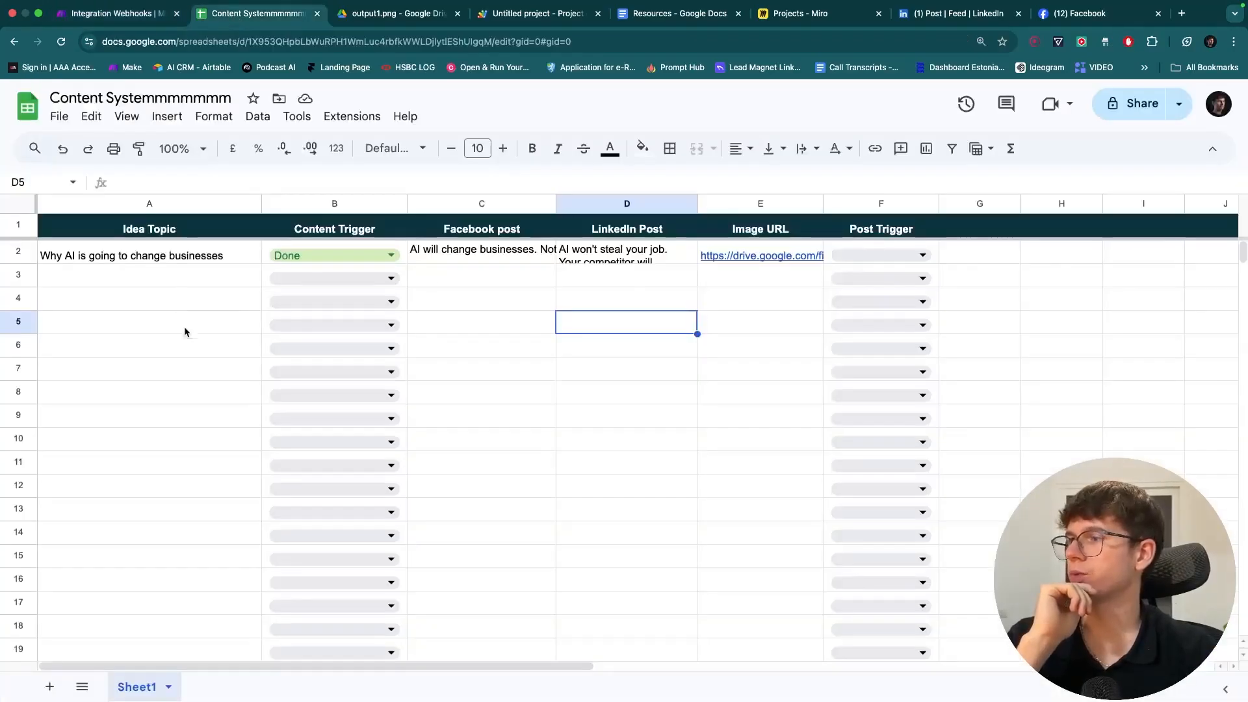
click(104, 13)
click(581, 432)
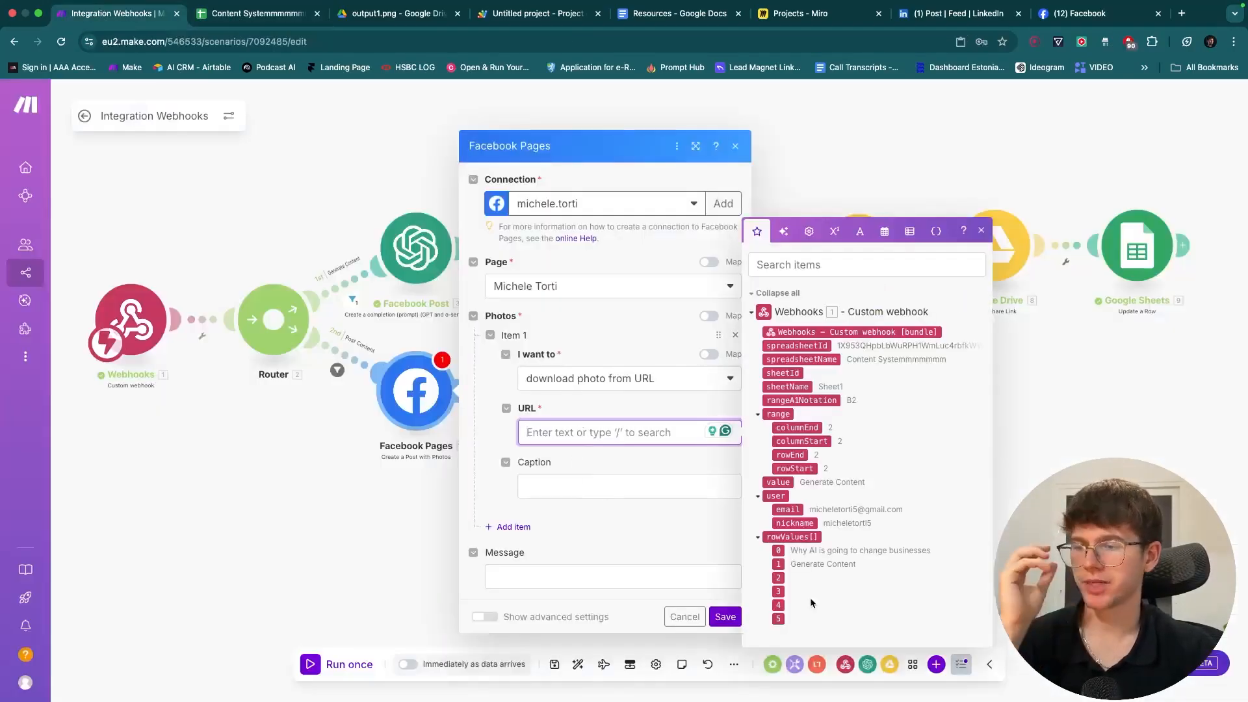
click(778, 605)
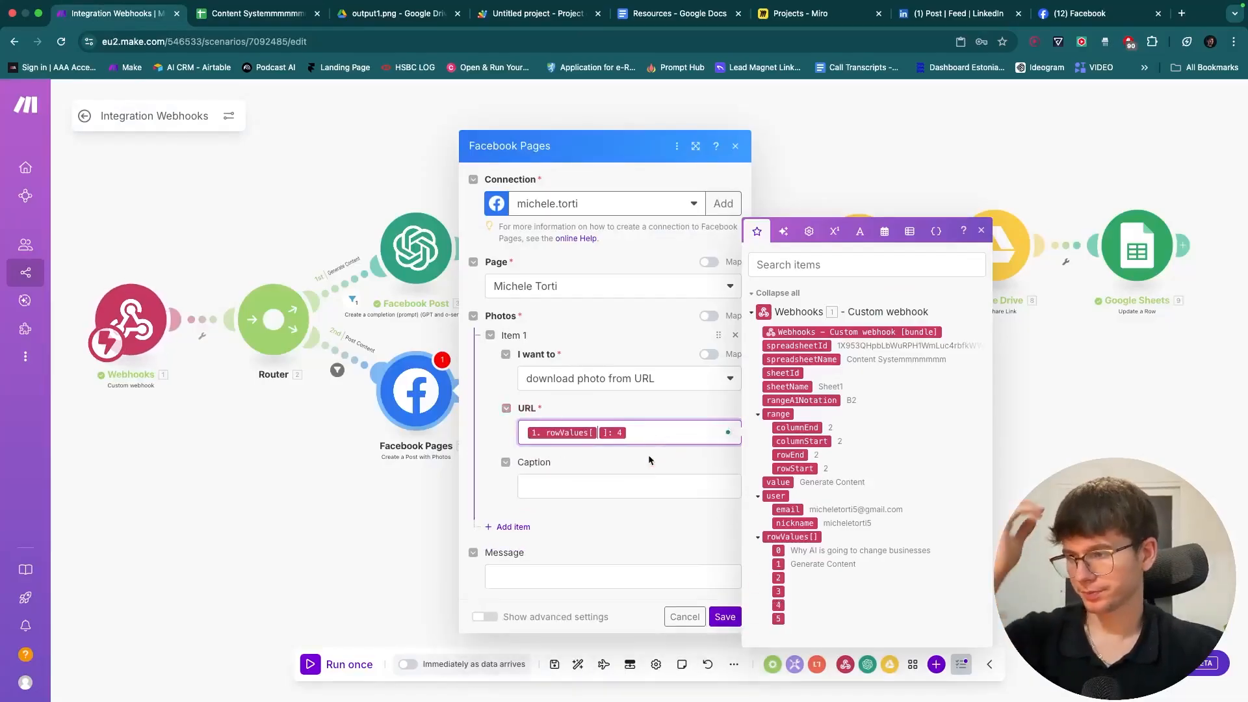
click(650, 463)
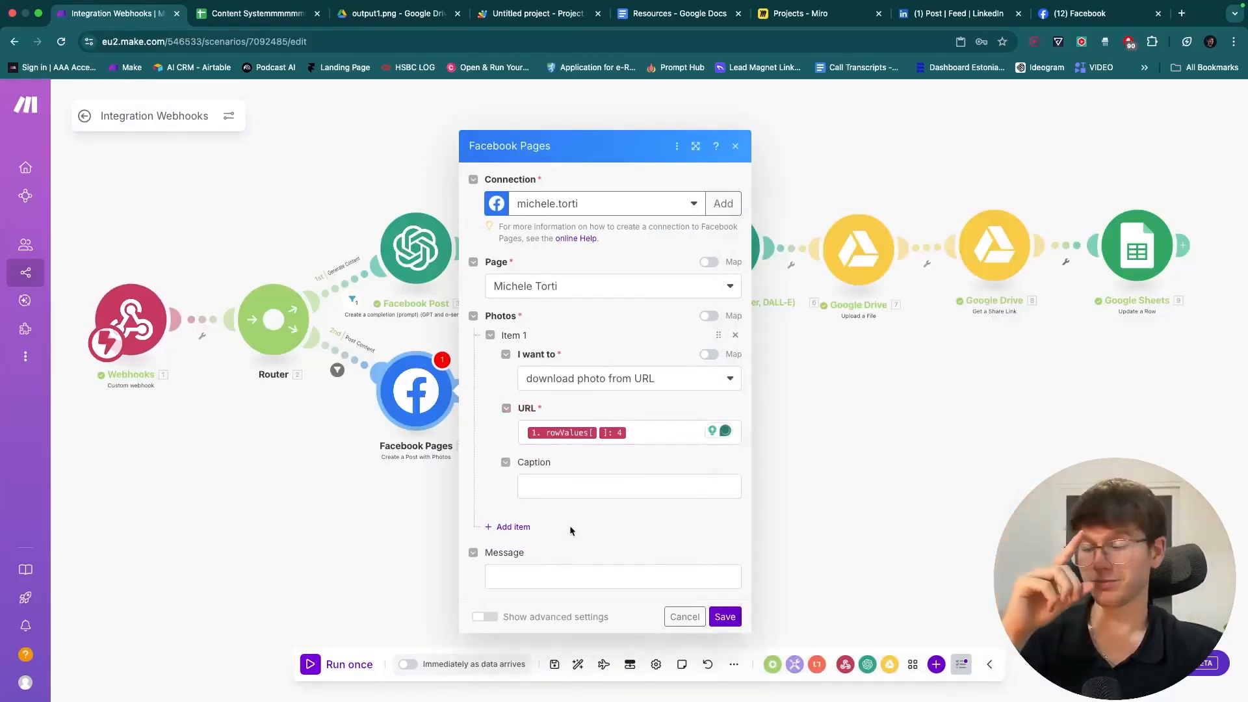
- Map rowValues[2], the Facebook post text, into Message and save the module
click(550, 578)
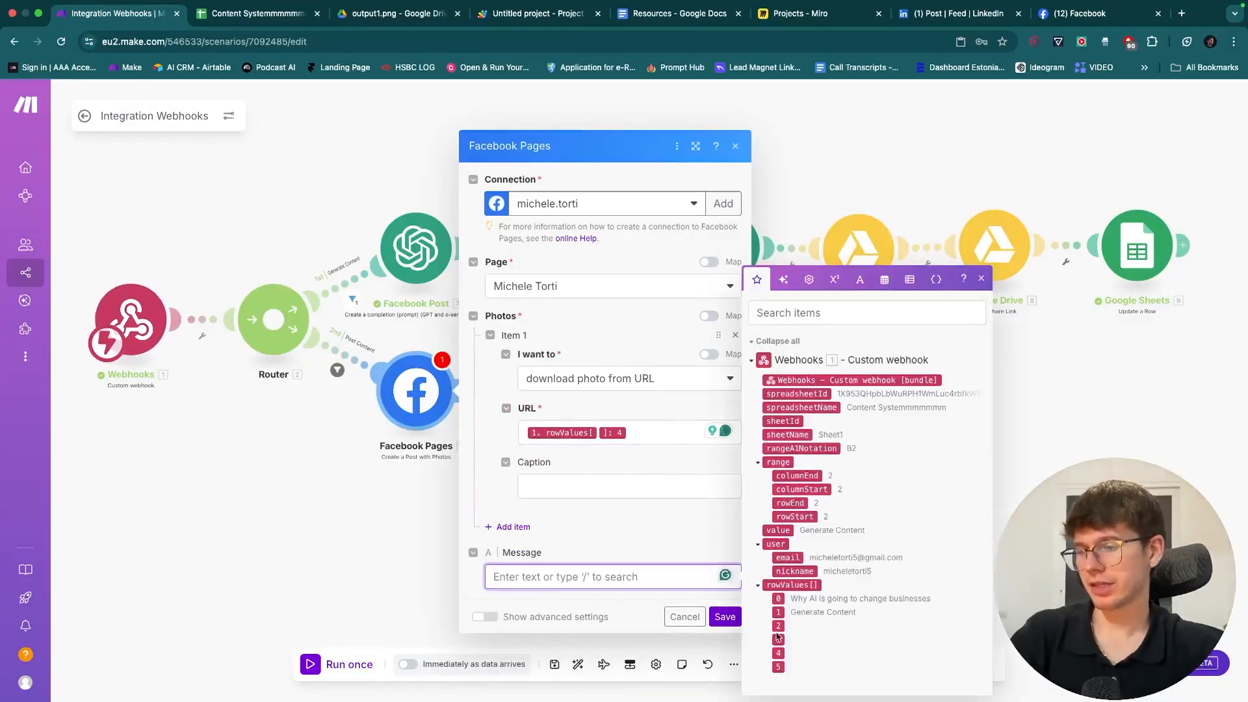
click(257, 13)
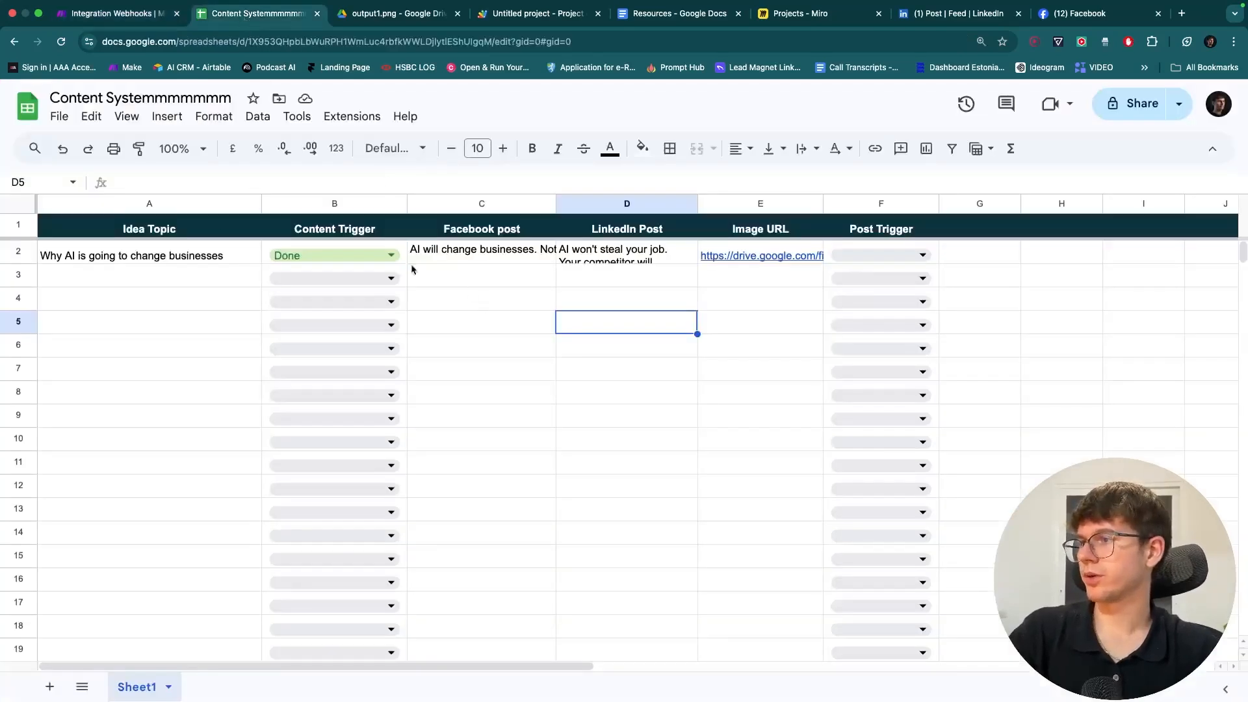
click(117, 13)
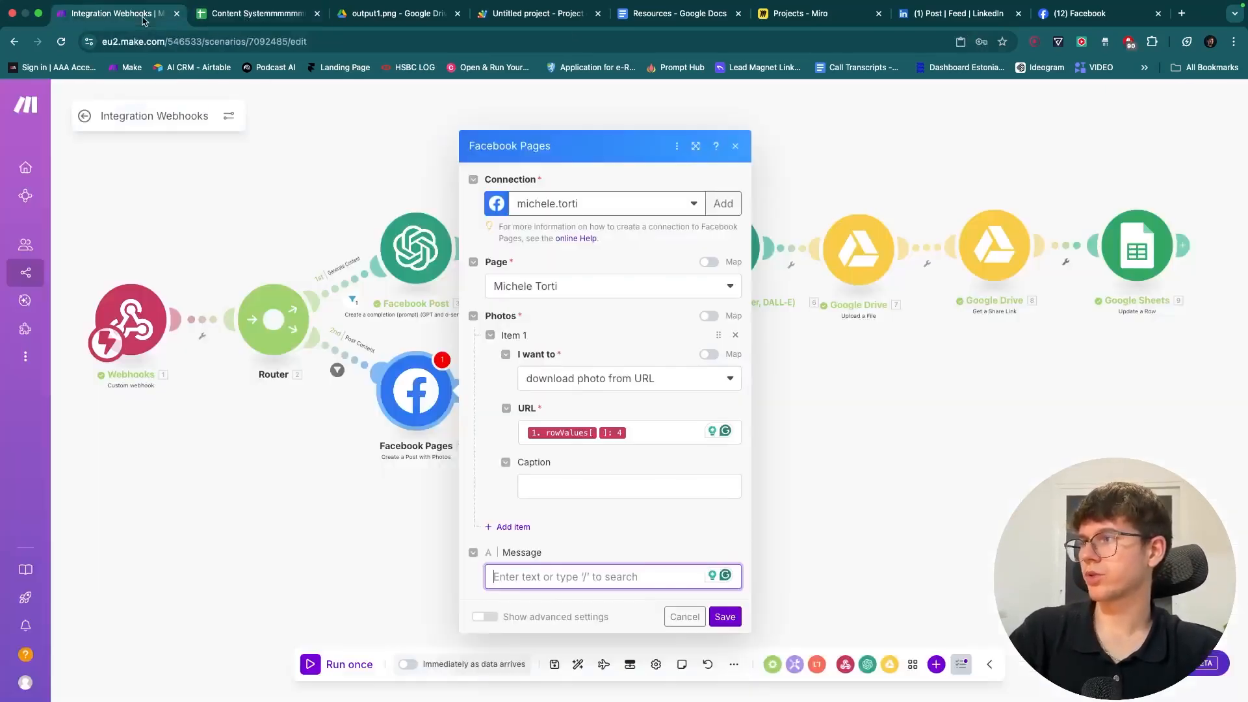
click(549, 578)
drag(778, 626, 640, 576)
click(635, 555)
click(725, 616)
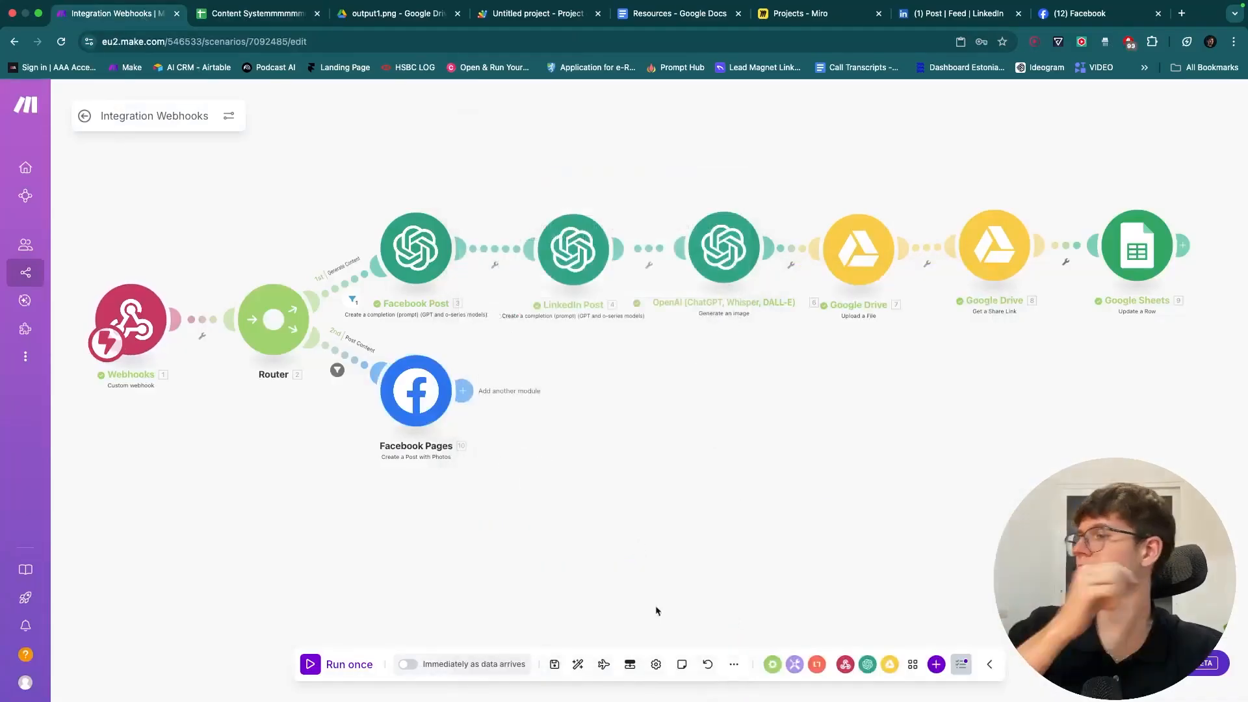
- Save the scenario, run once waiting for new data, and set F2's Post Trigger to Post
click(552, 670)
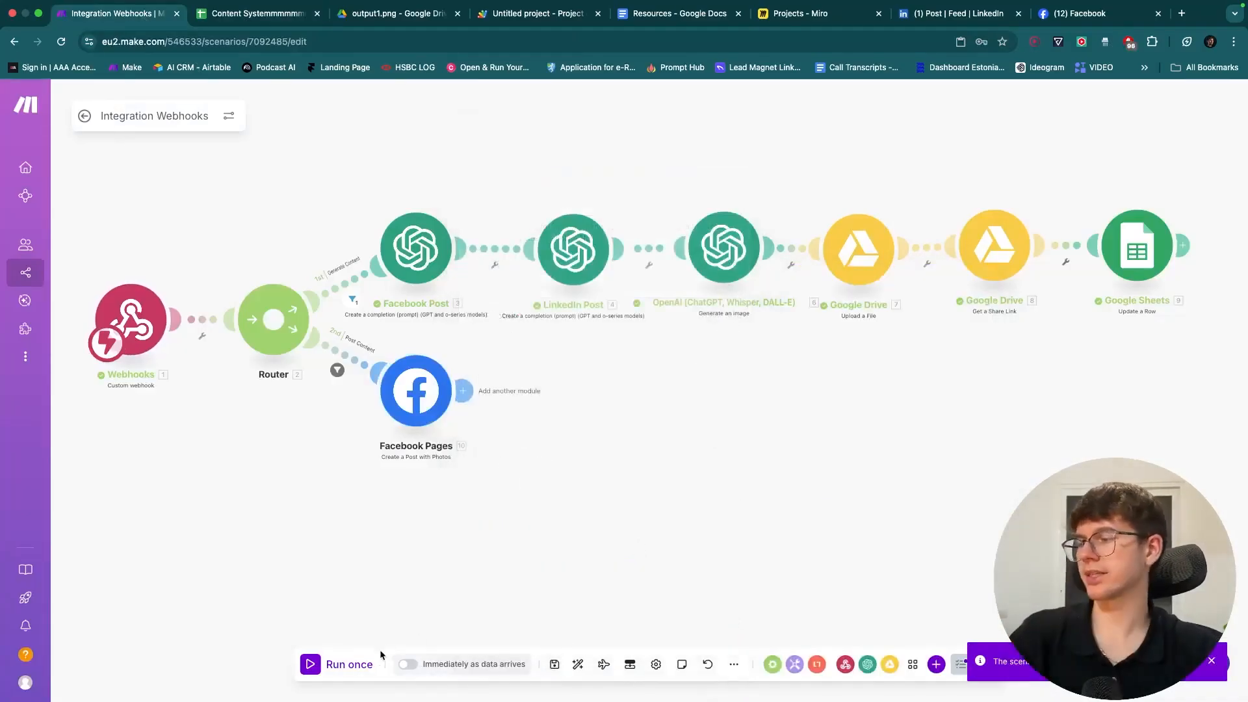
click(351, 665)
click(489, 659)
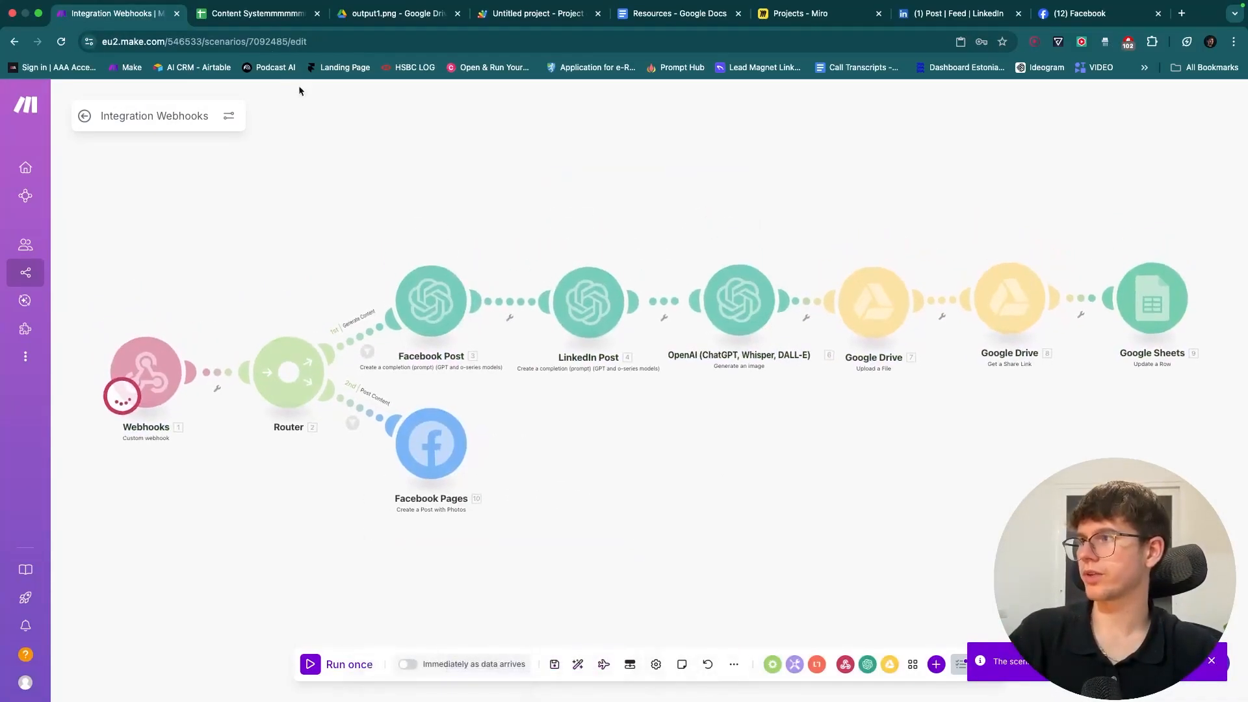
click(257, 13)
click(861, 255)
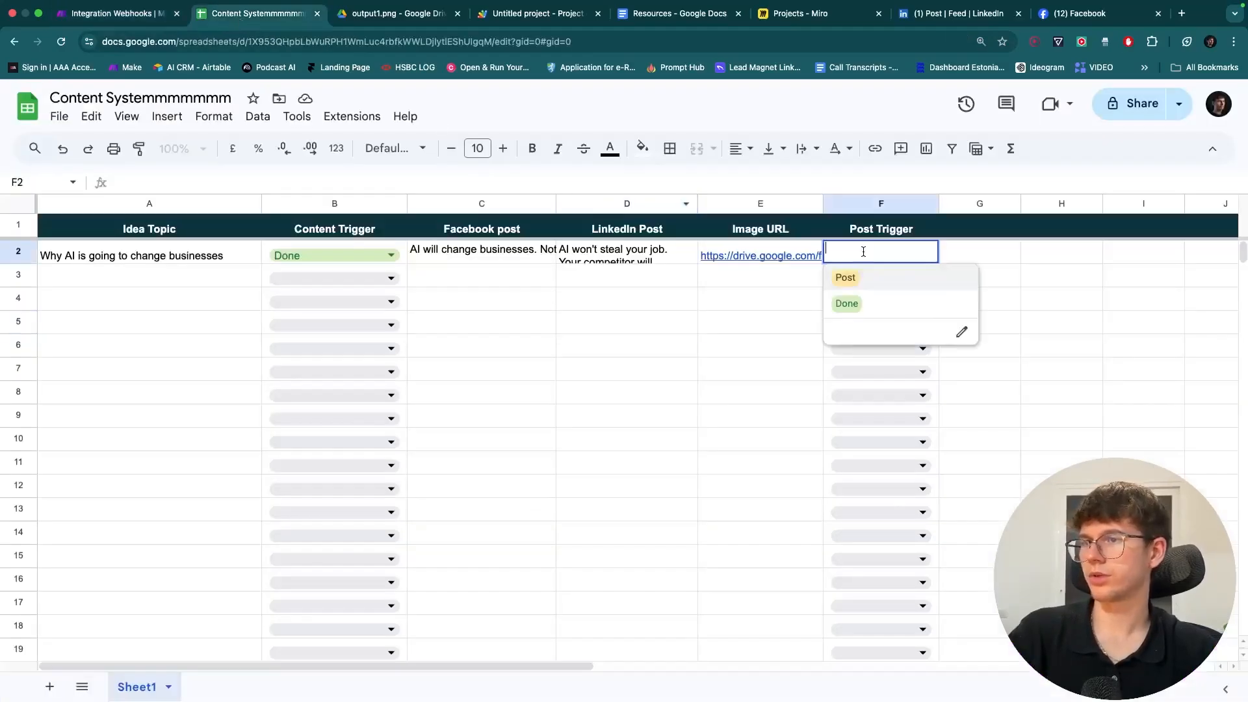
click(855, 281)
click(716, 317)
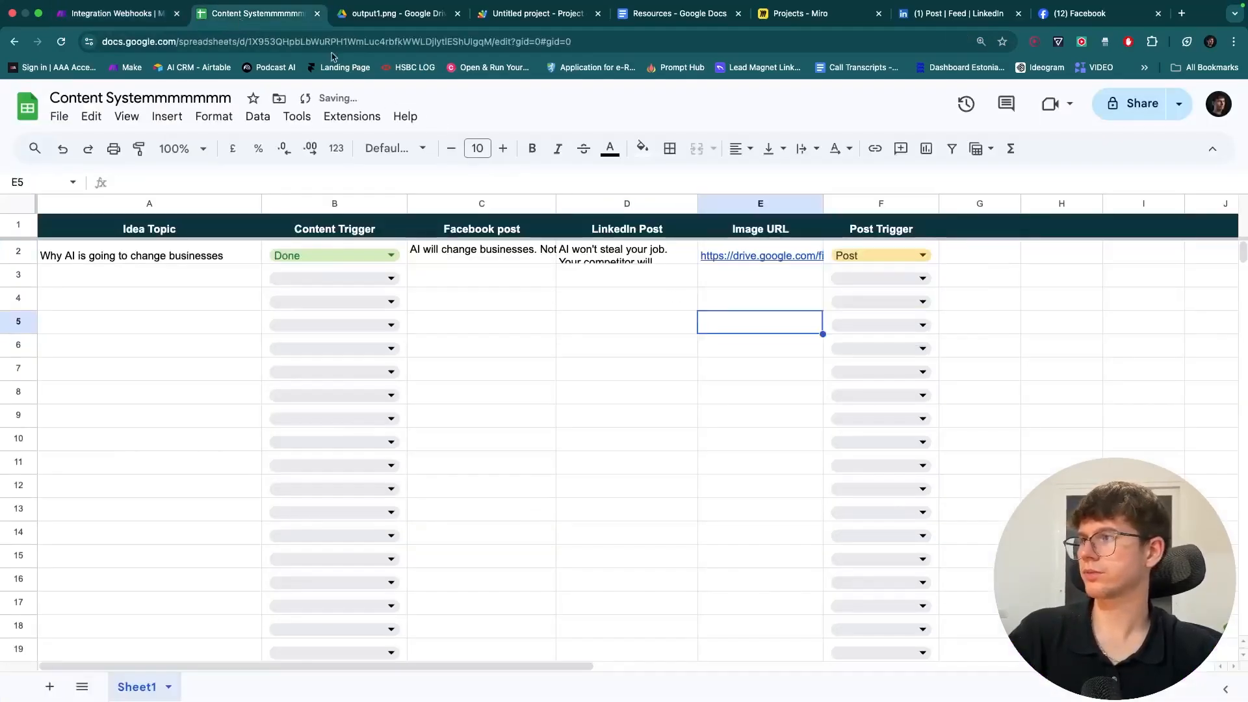
click(123, 13)
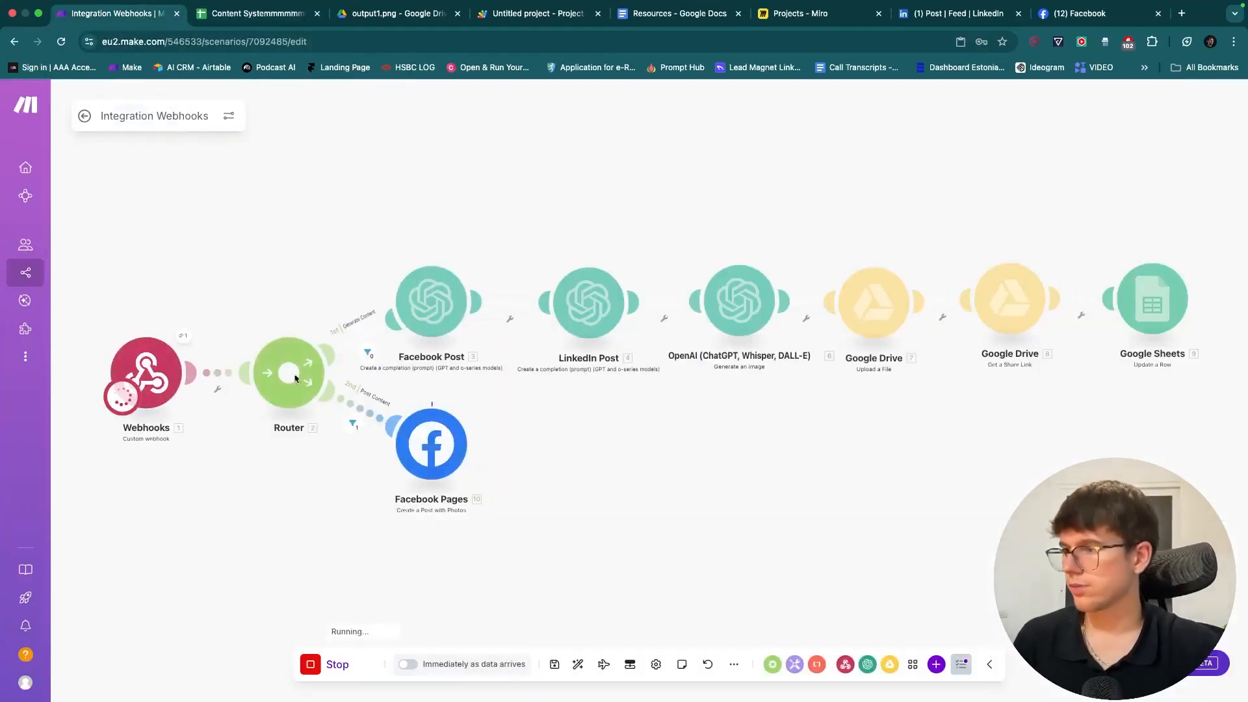
- Inspect the Facebook Pages invalid-parameter OAuthException error and the module's settings
drag(358, 485, 405, 481)
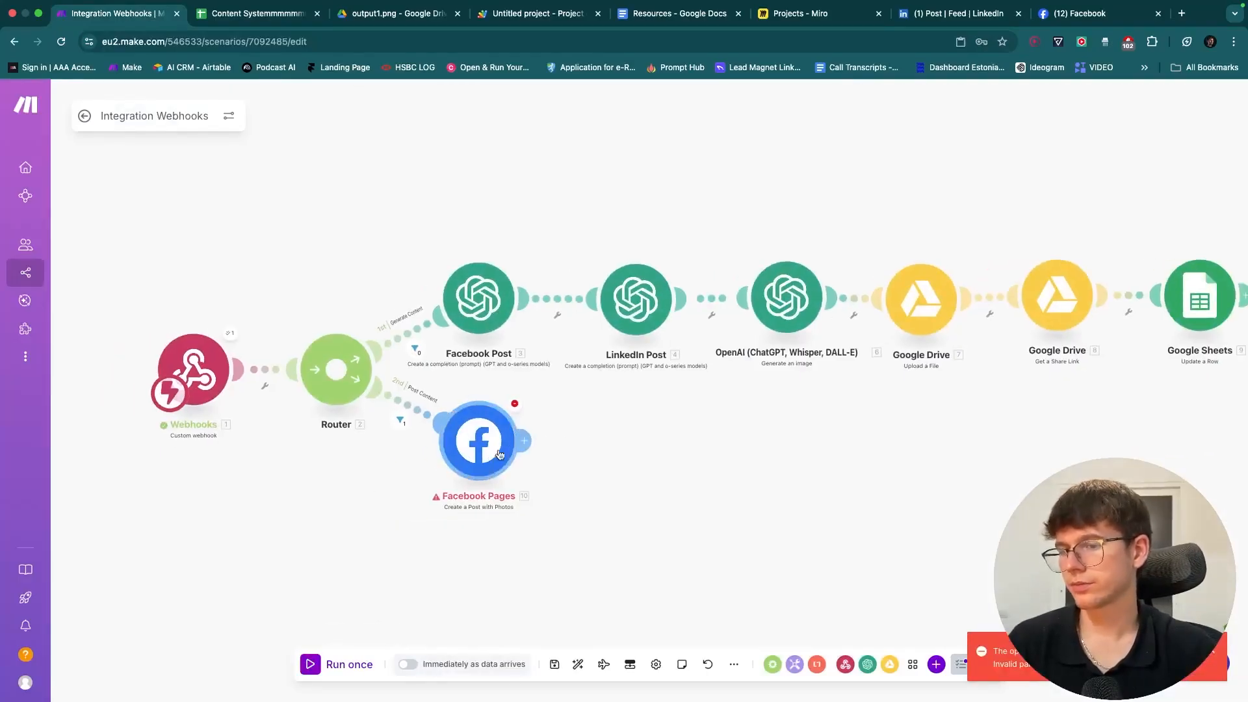
click(515, 404)
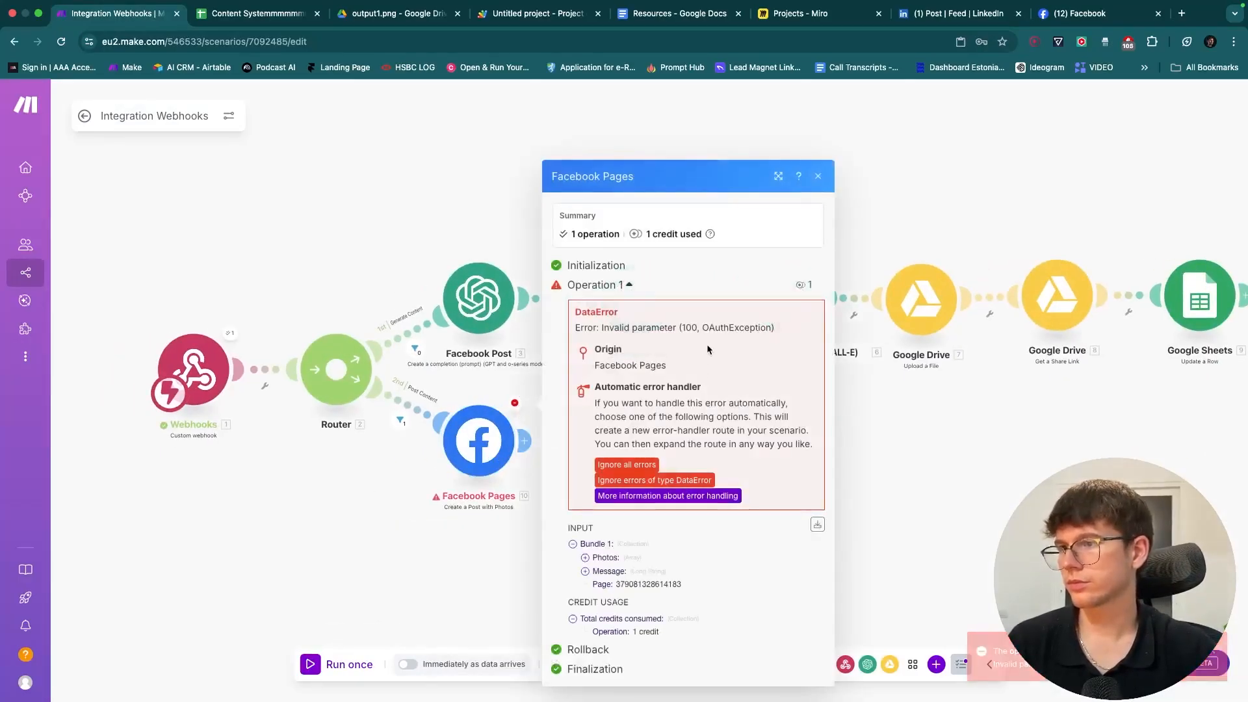
click(497, 392)
click(479, 441)
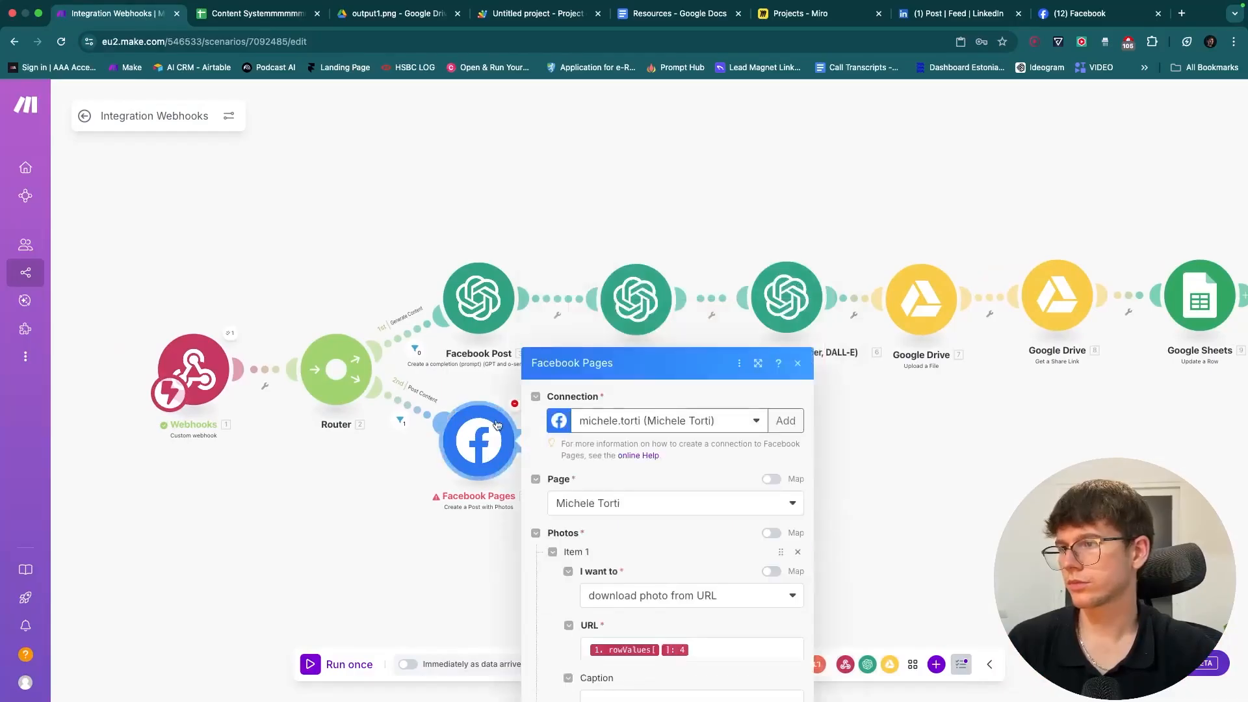
click(483, 538)
click(517, 404)
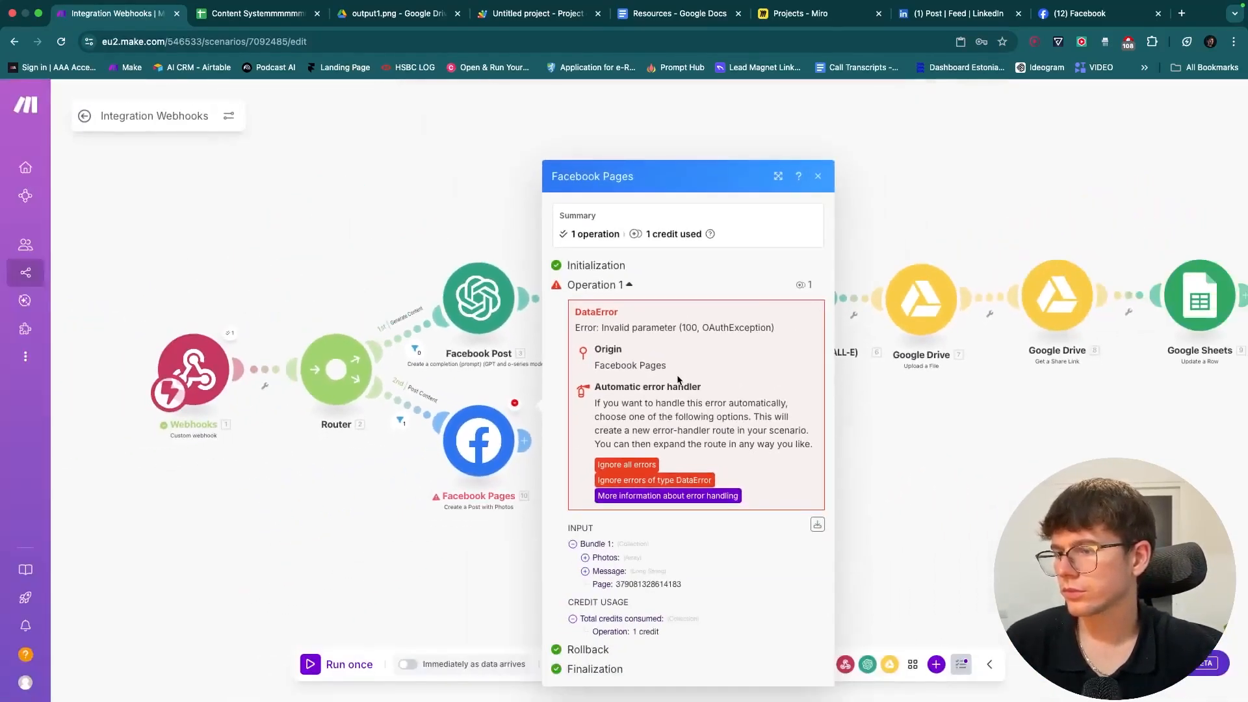
click(507, 541)
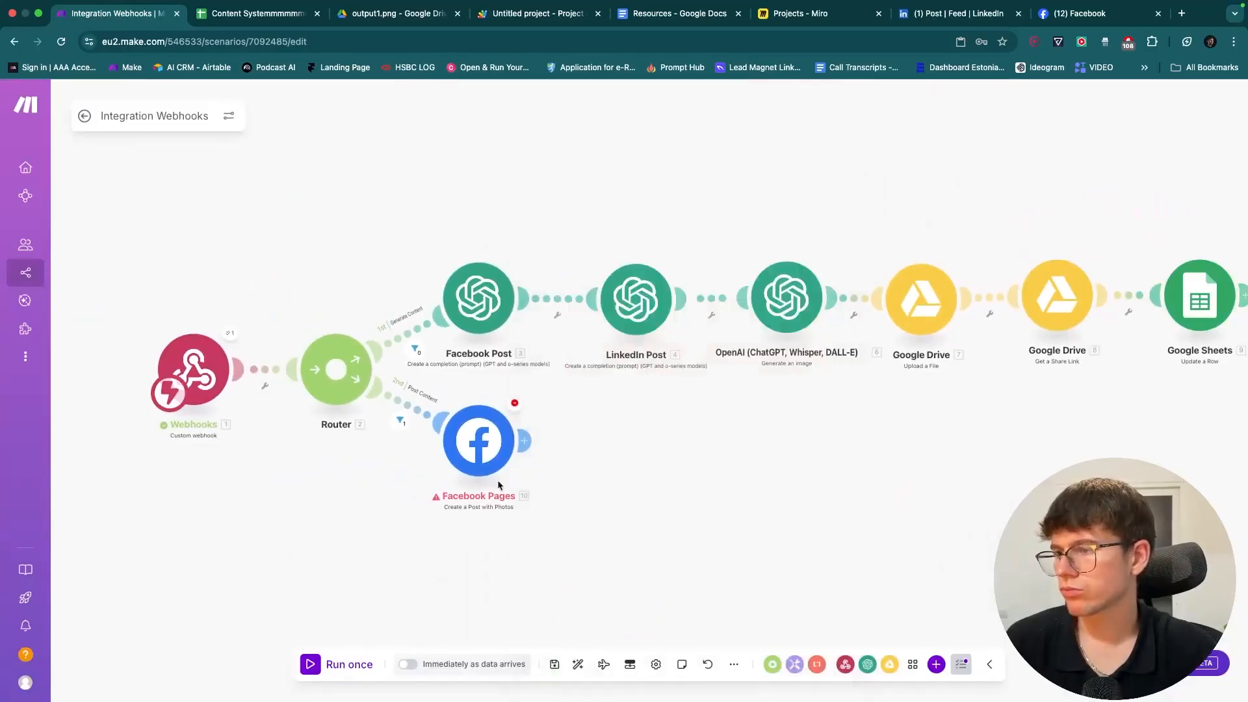
click(481, 442)
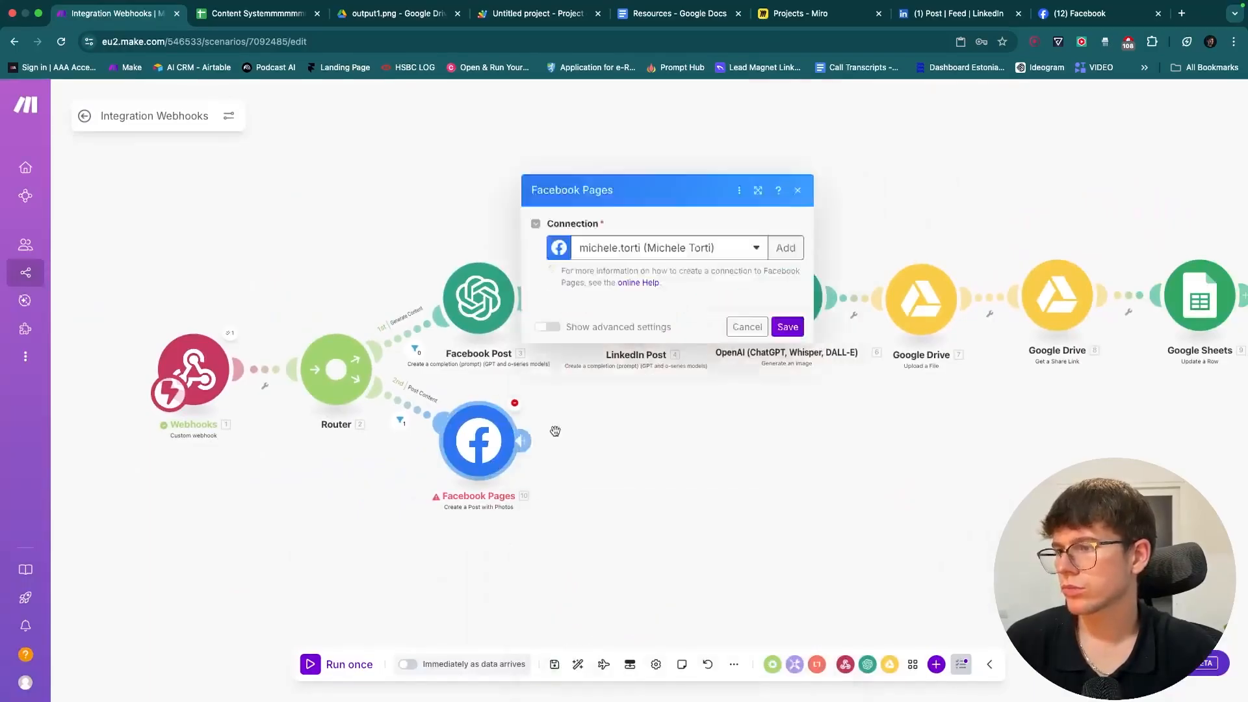
- Reselect the Facebook account connection and save the Facebook Pages module
click(669, 251)
click(659, 296)
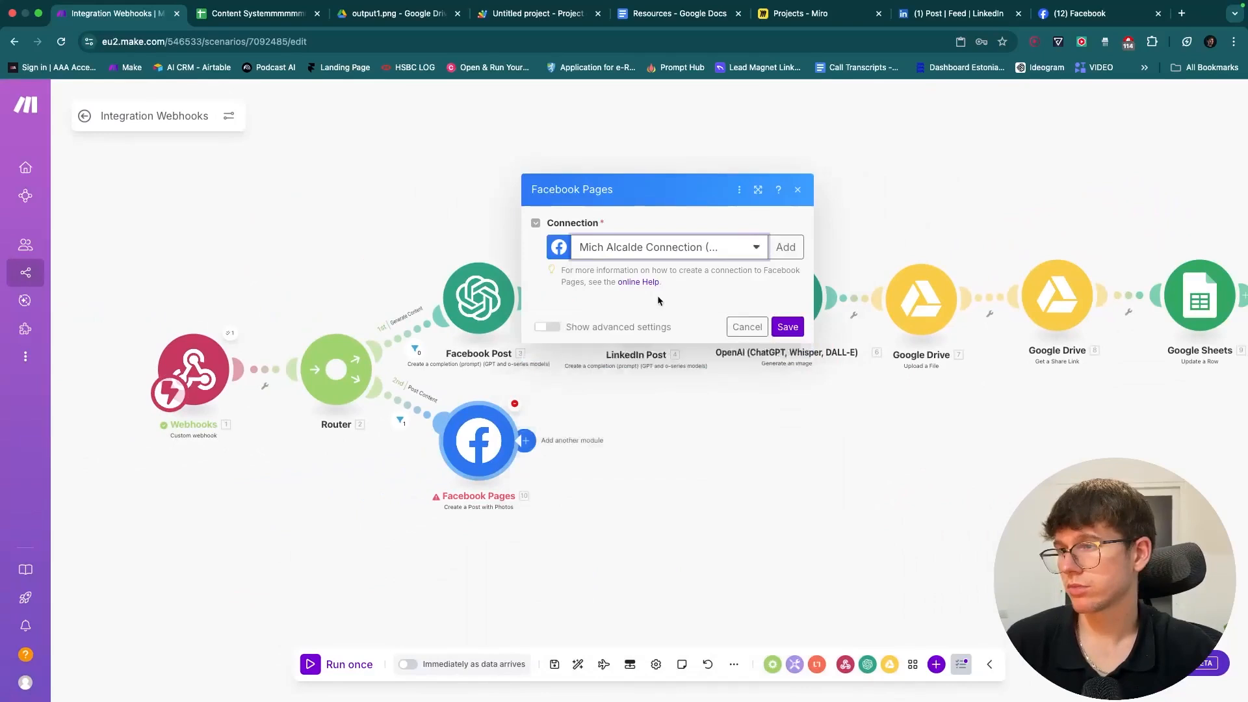
click(787, 660)
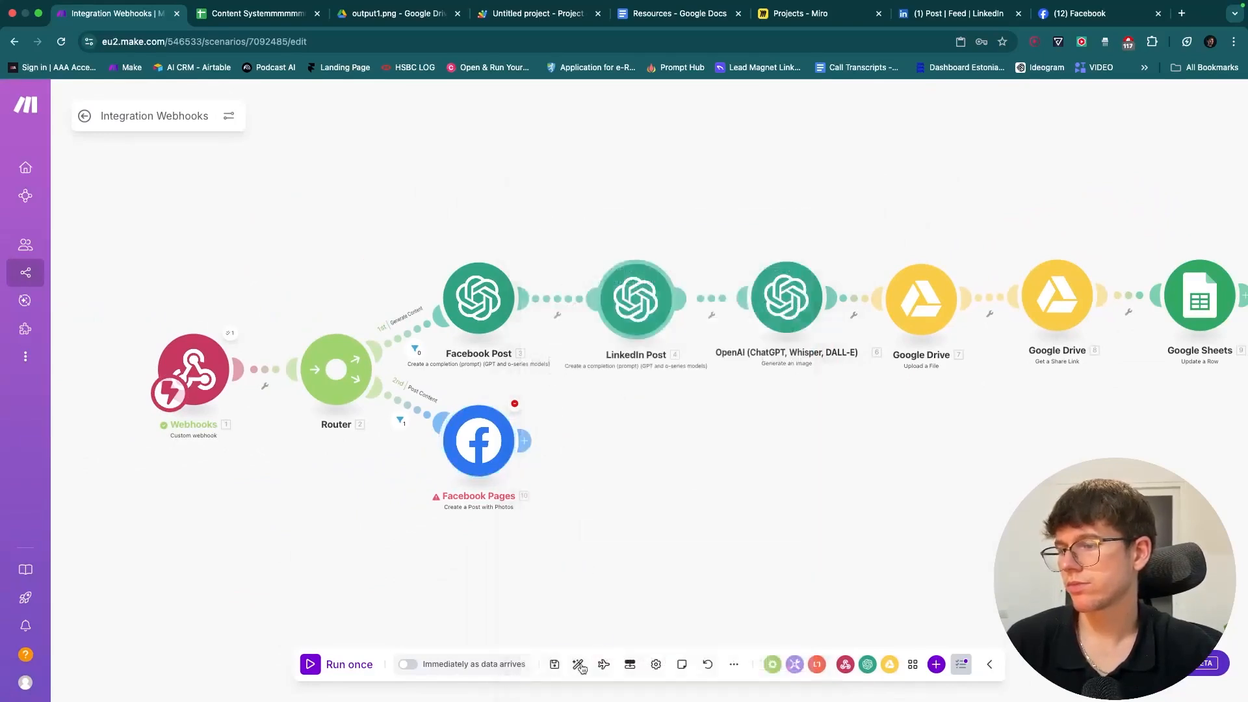
- Clear F2, start a run-once waiting for new data, then set F2 back to Post
click(253, 13)
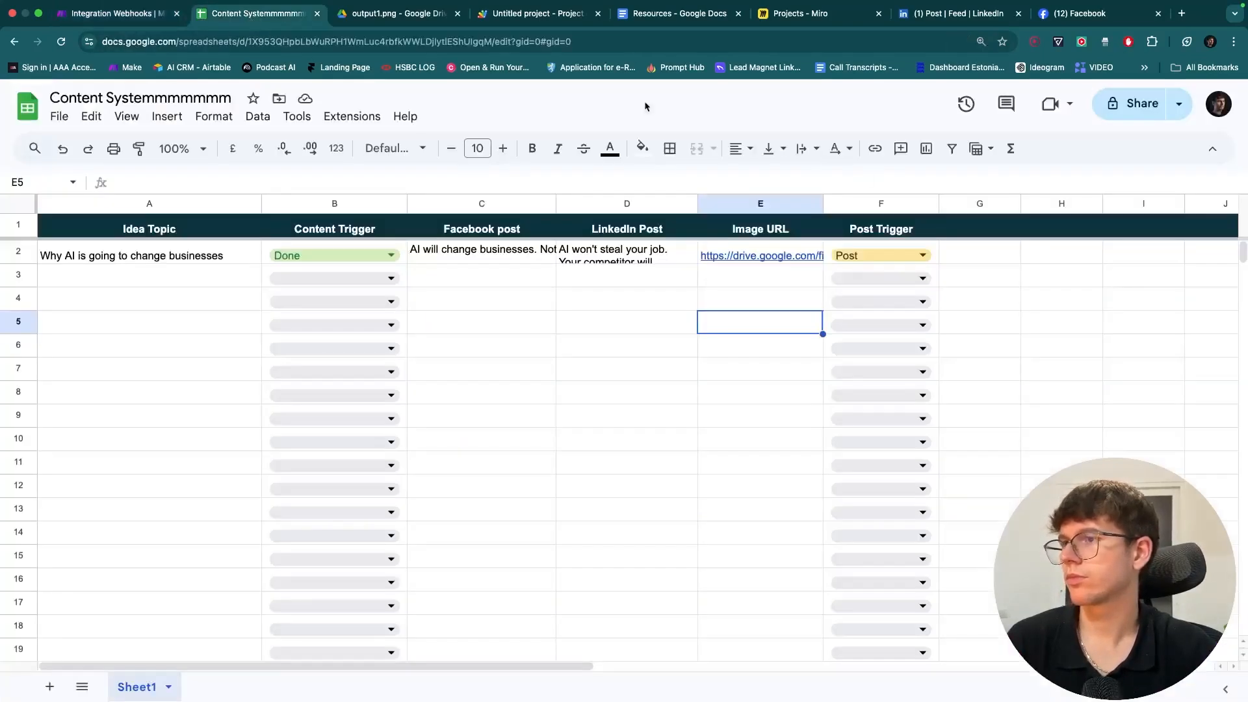
click(928, 250)
key(Delete)
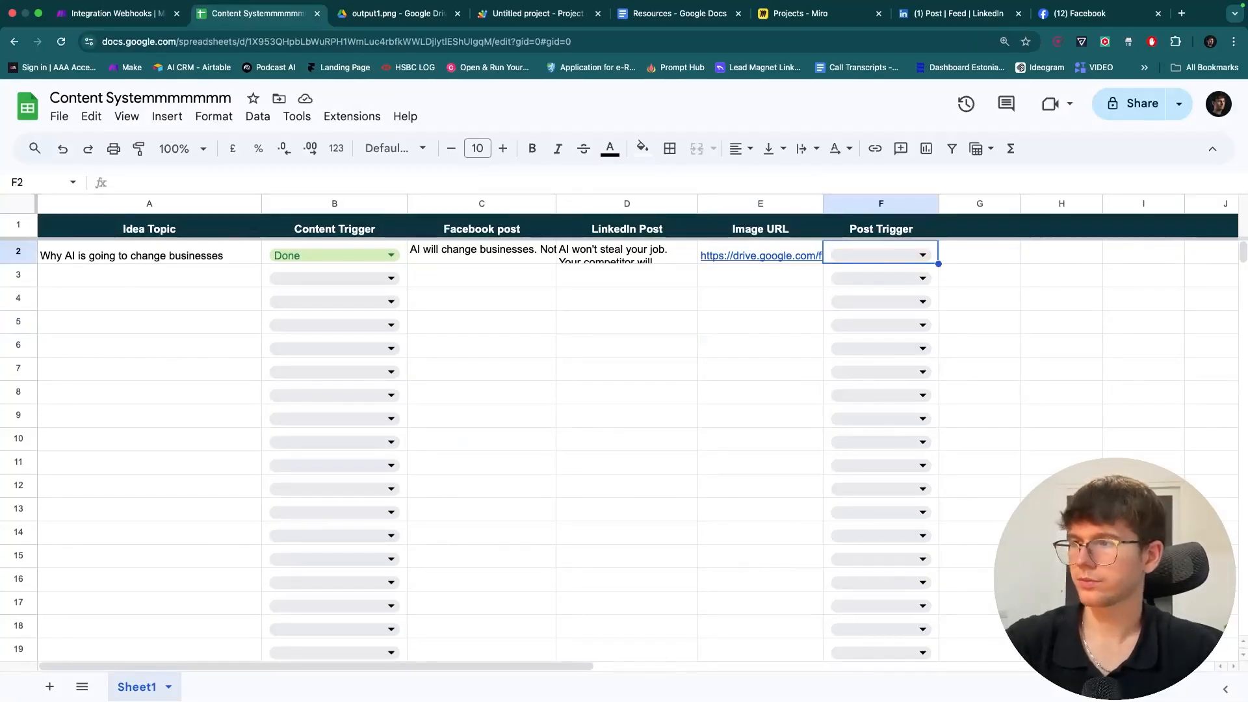
click(693, 325)
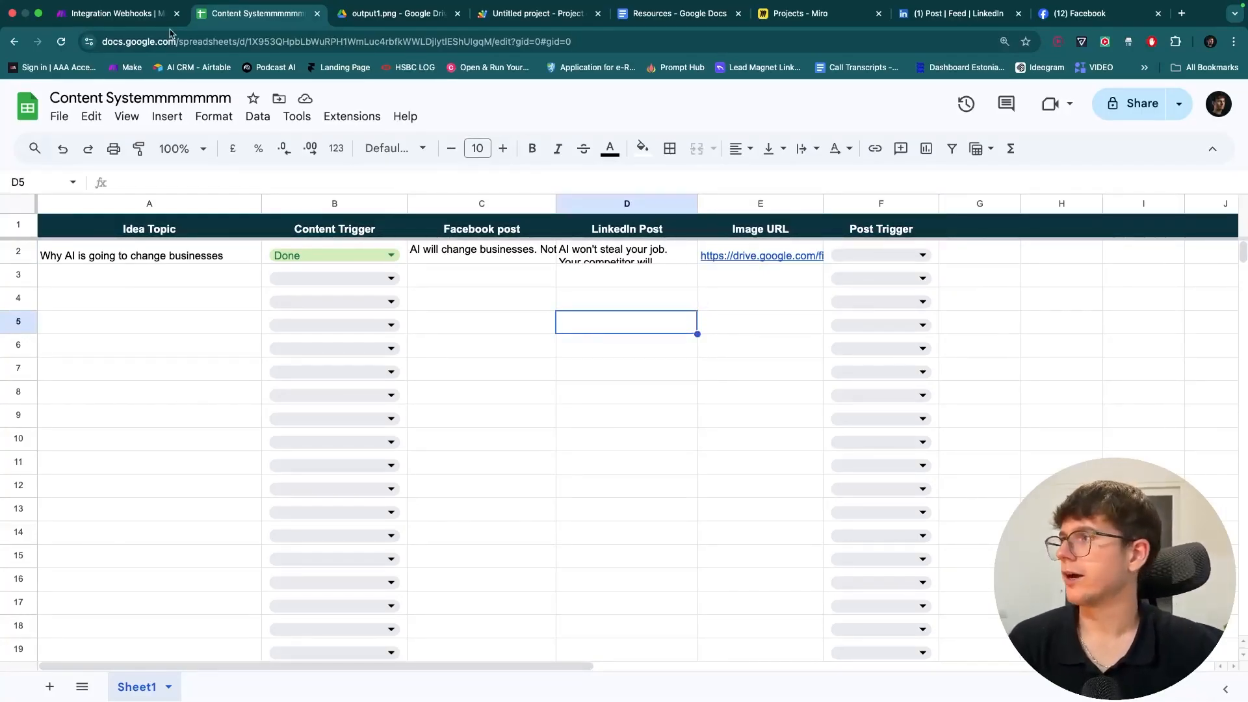
click(123, 13)
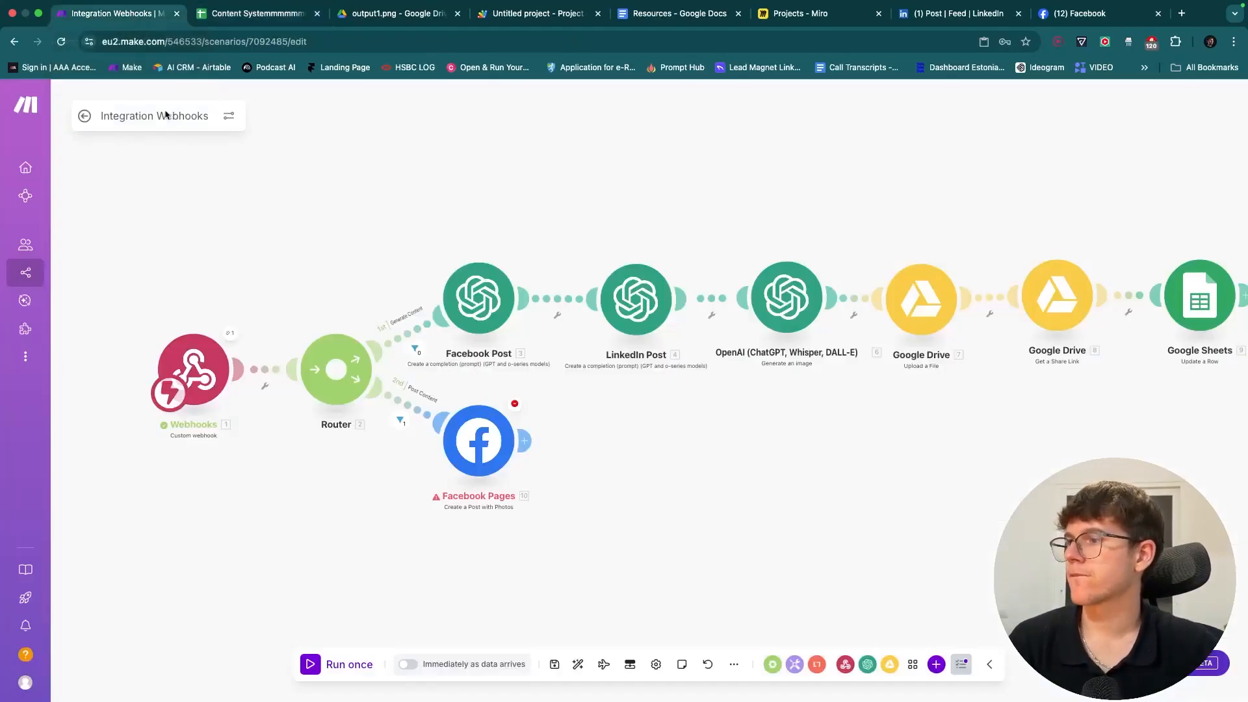
click(354, 661)
click(487, 660)
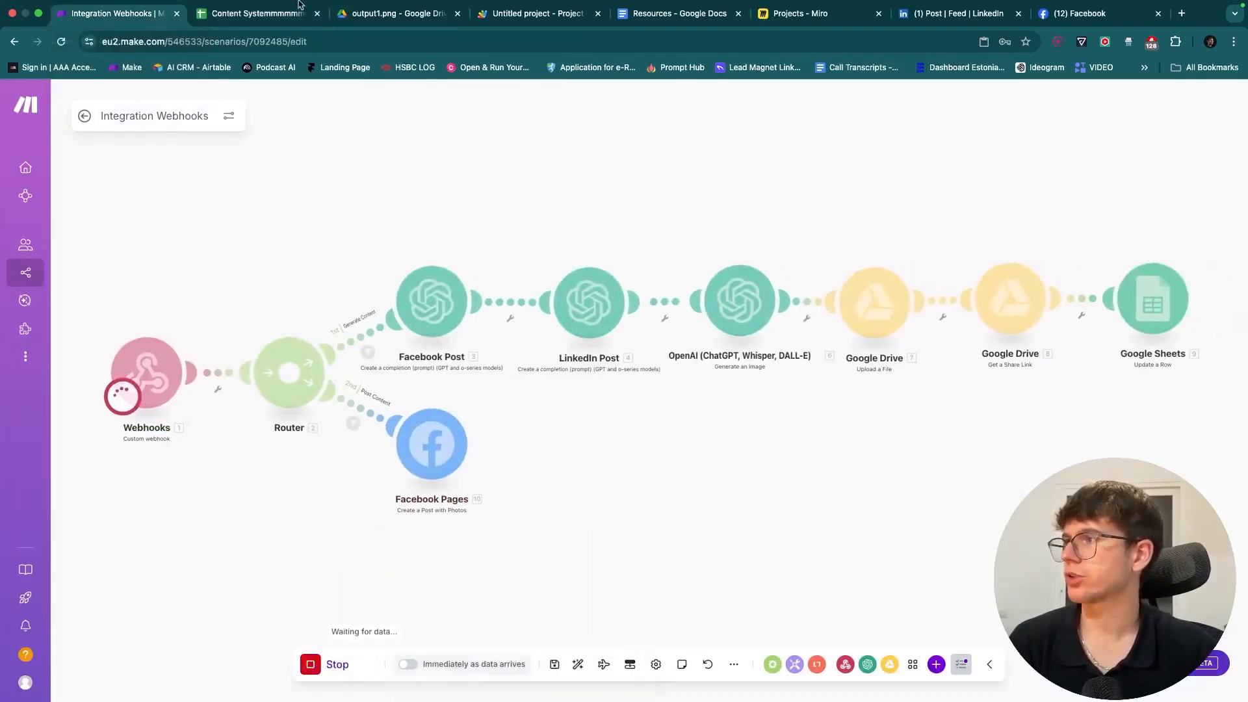
click(228, 15)
click(900, 257)
click(885, 277)
click(716, 325)
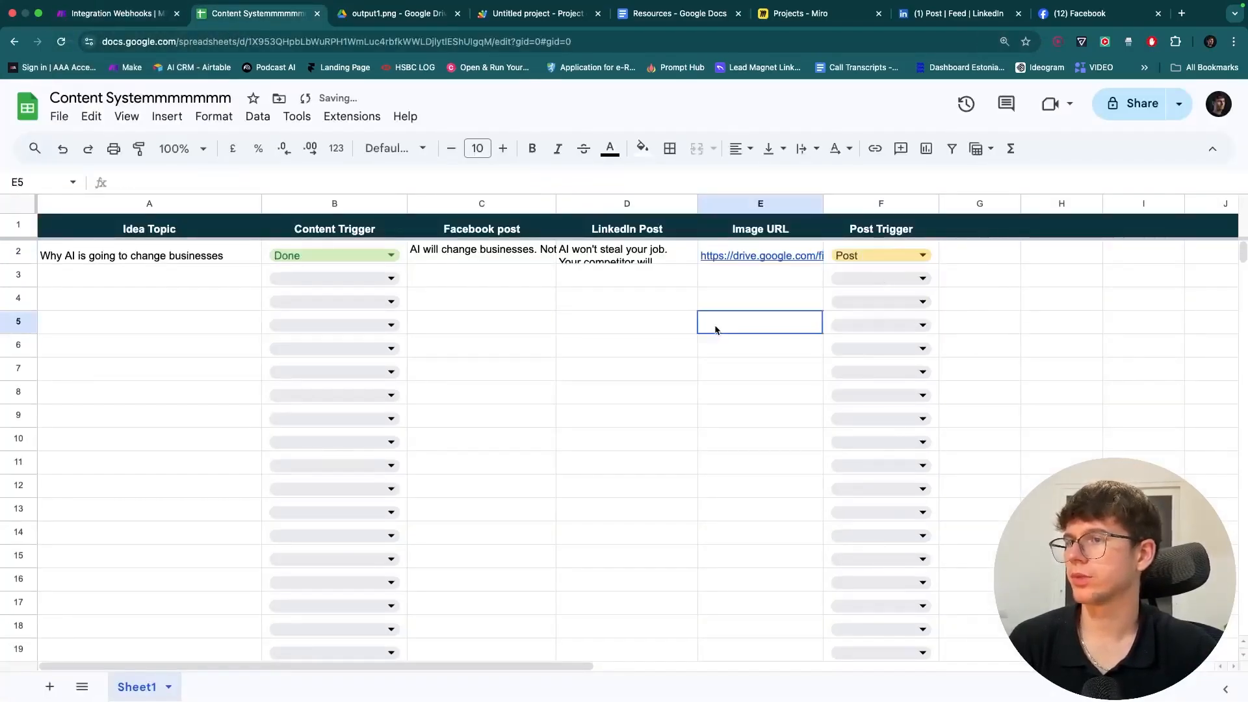
- Read the Facebook Pages error details from the second test run
click(141, 13)
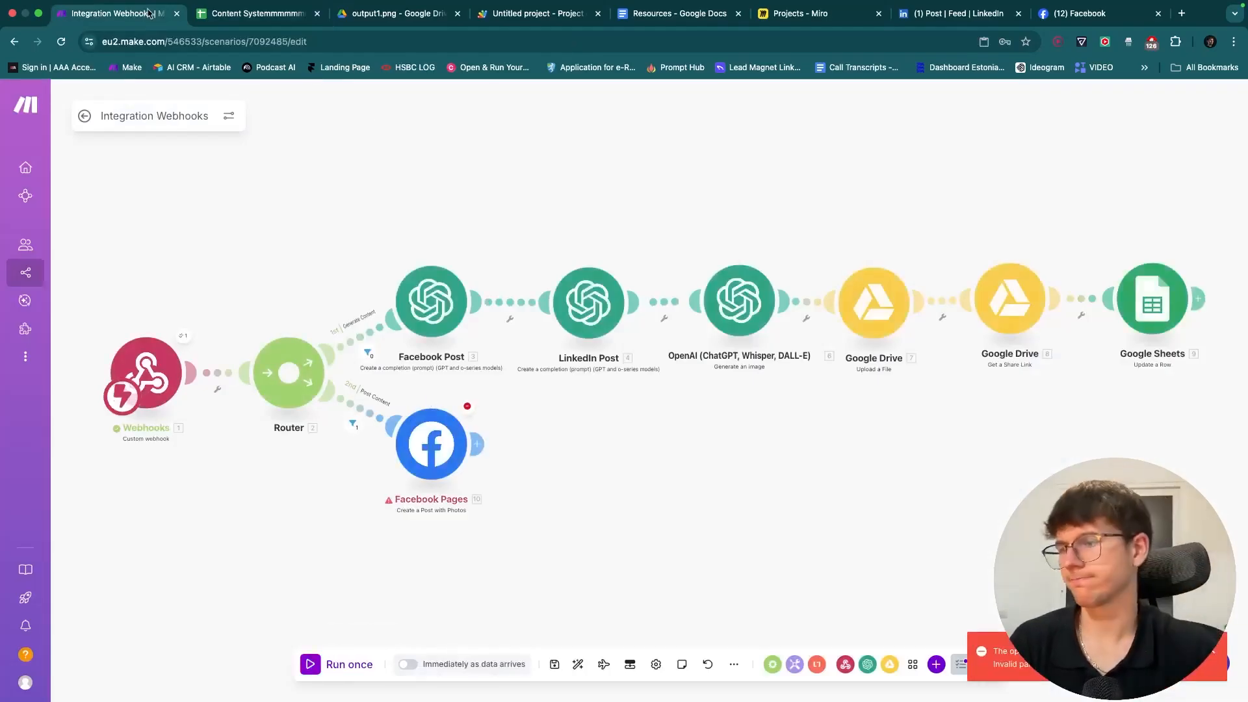
click(465, 406)
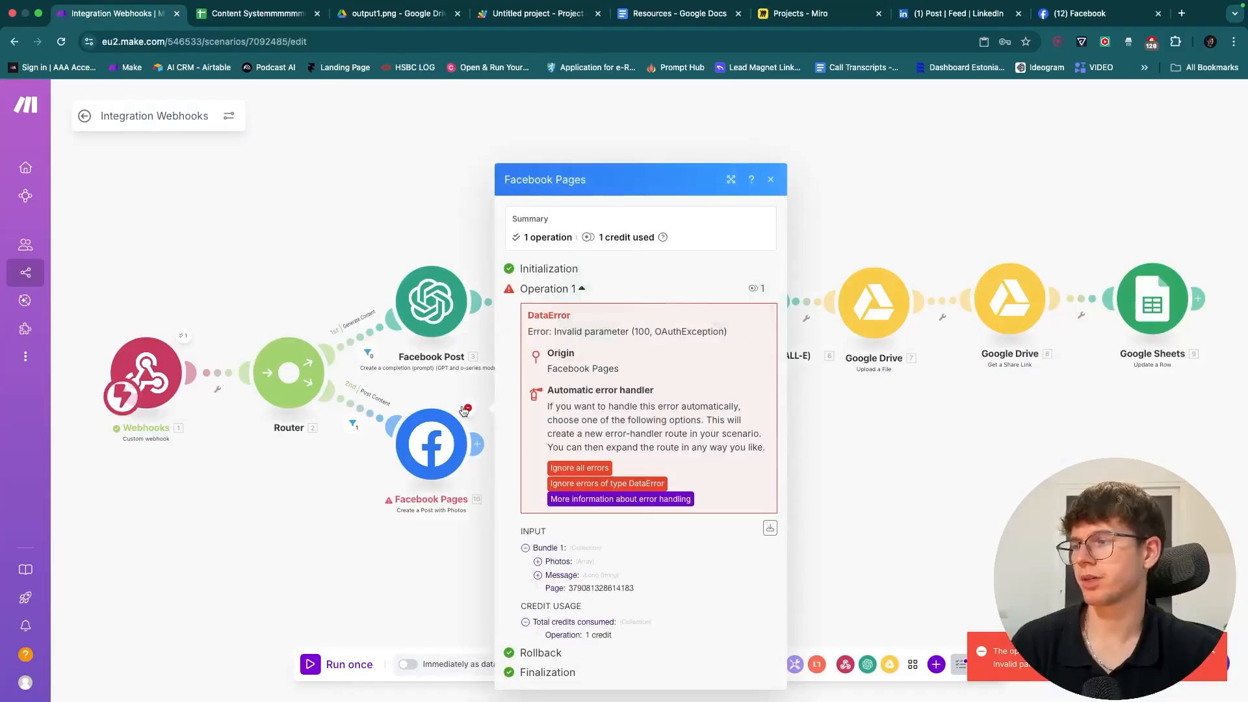
click(432, 379)
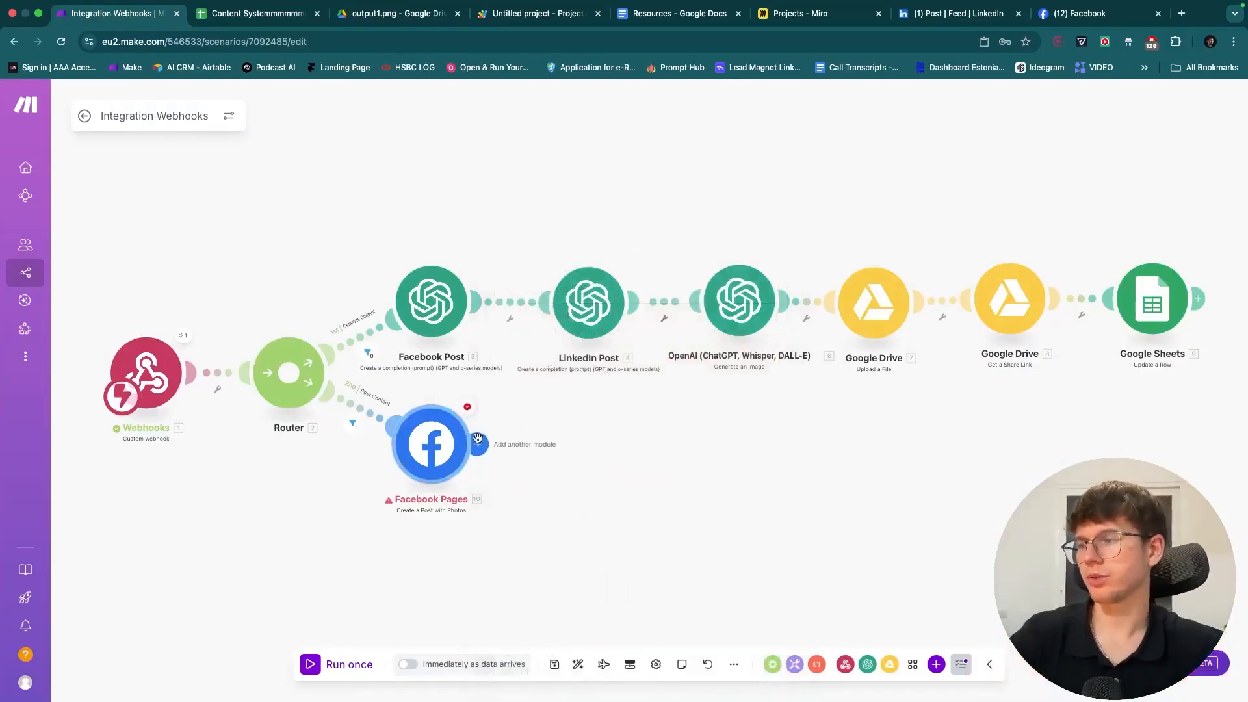
- Add an HTTP Get a file module with its URL mapped to rowValues[4]
scroll(509, 429, down, 3)
scroll(510, 430, up, 5)
drag(510, 429, 509, 360)
scroll(507, 360, down, 3)
click(466, 375)
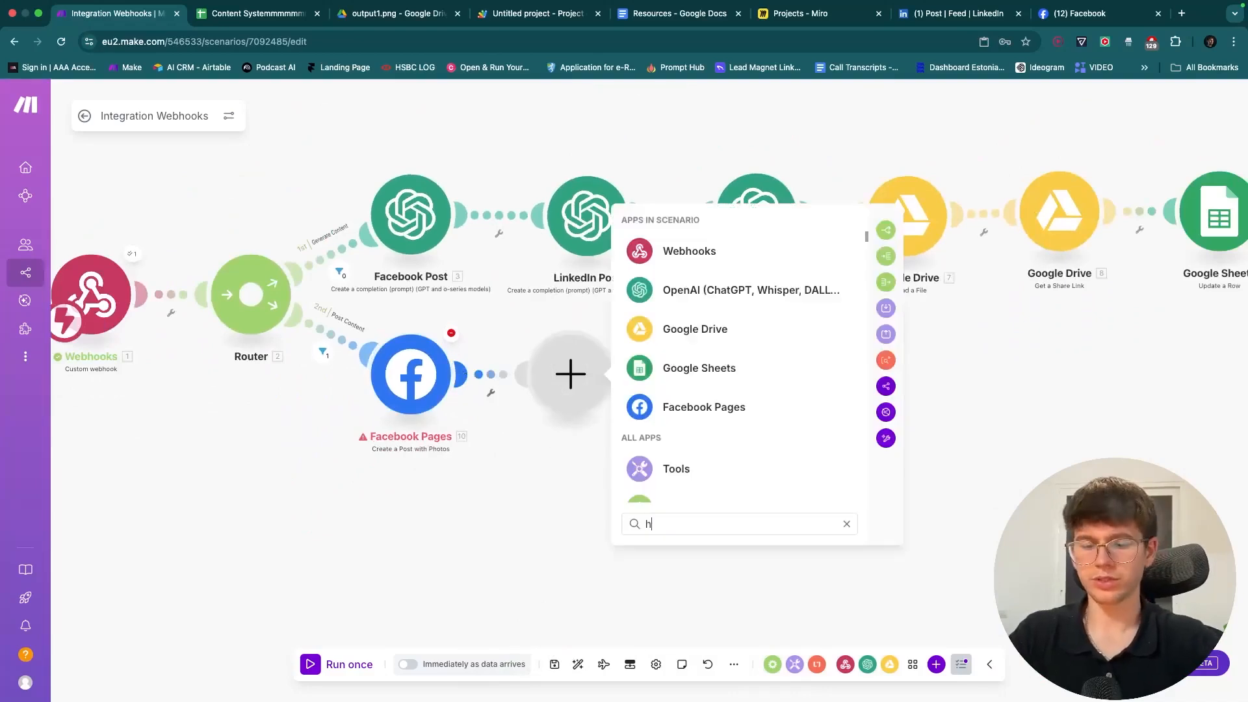
text(htt)
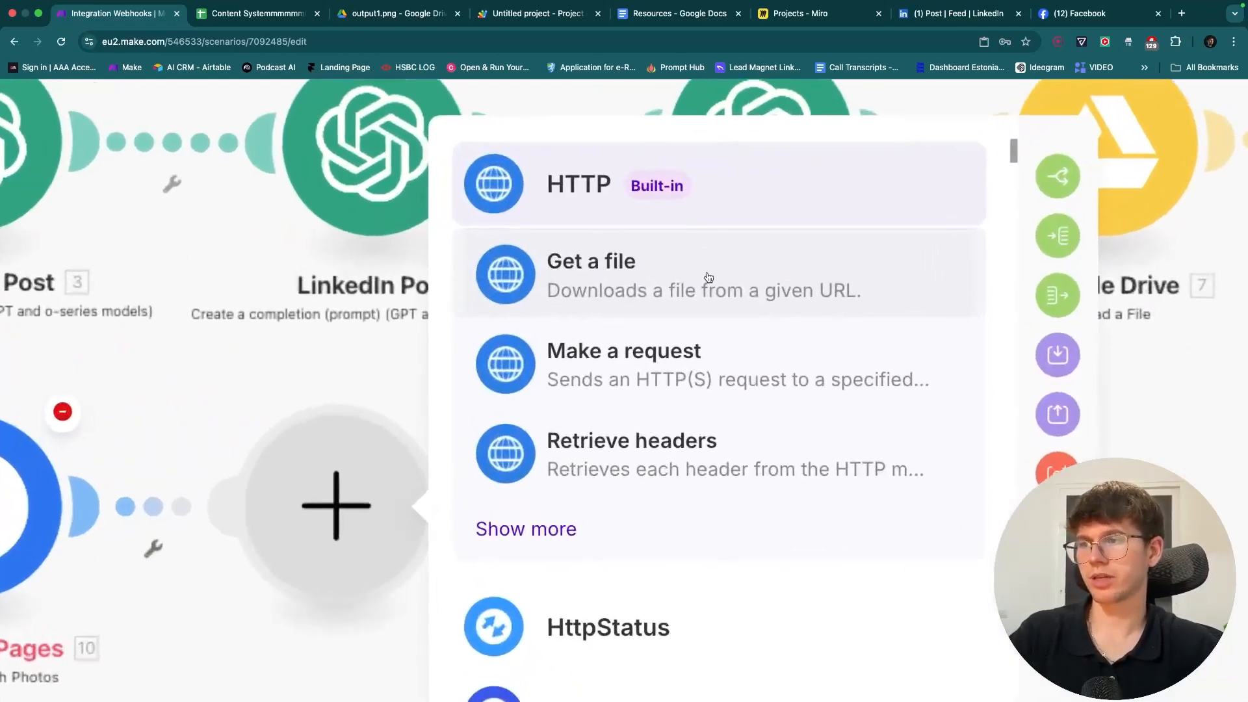
click(708, 277)
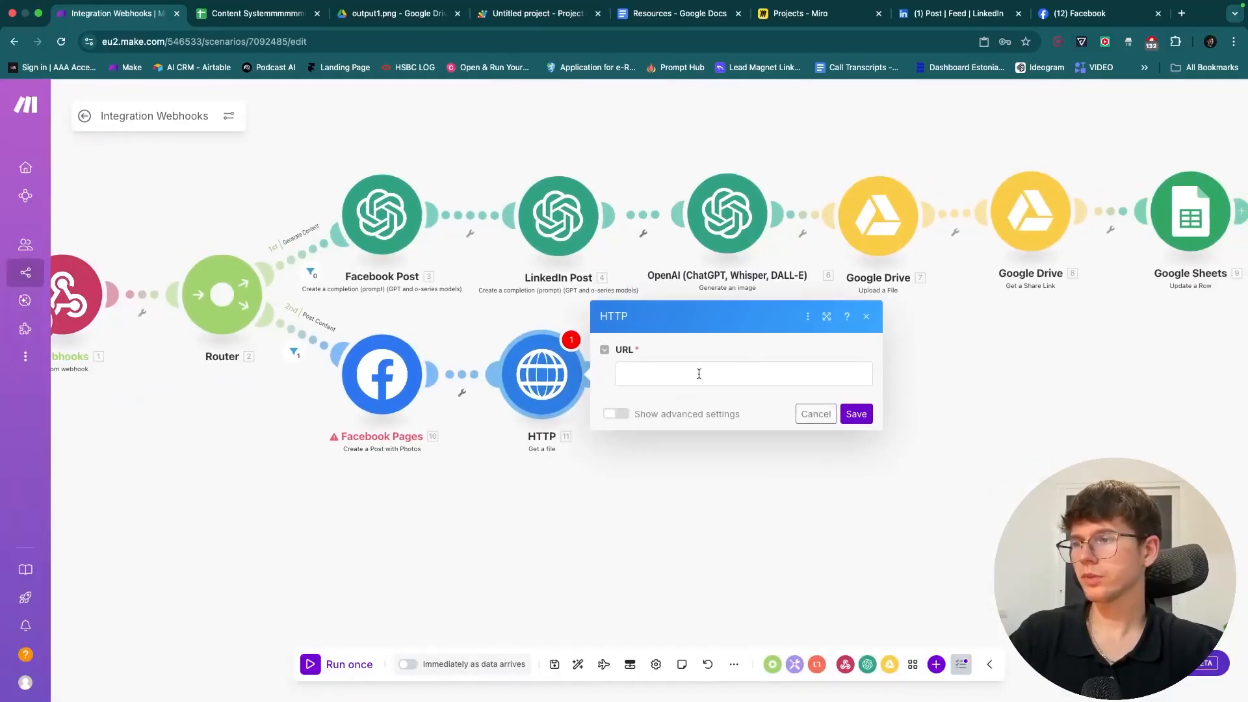
click(699, 373)
click(890, 558)
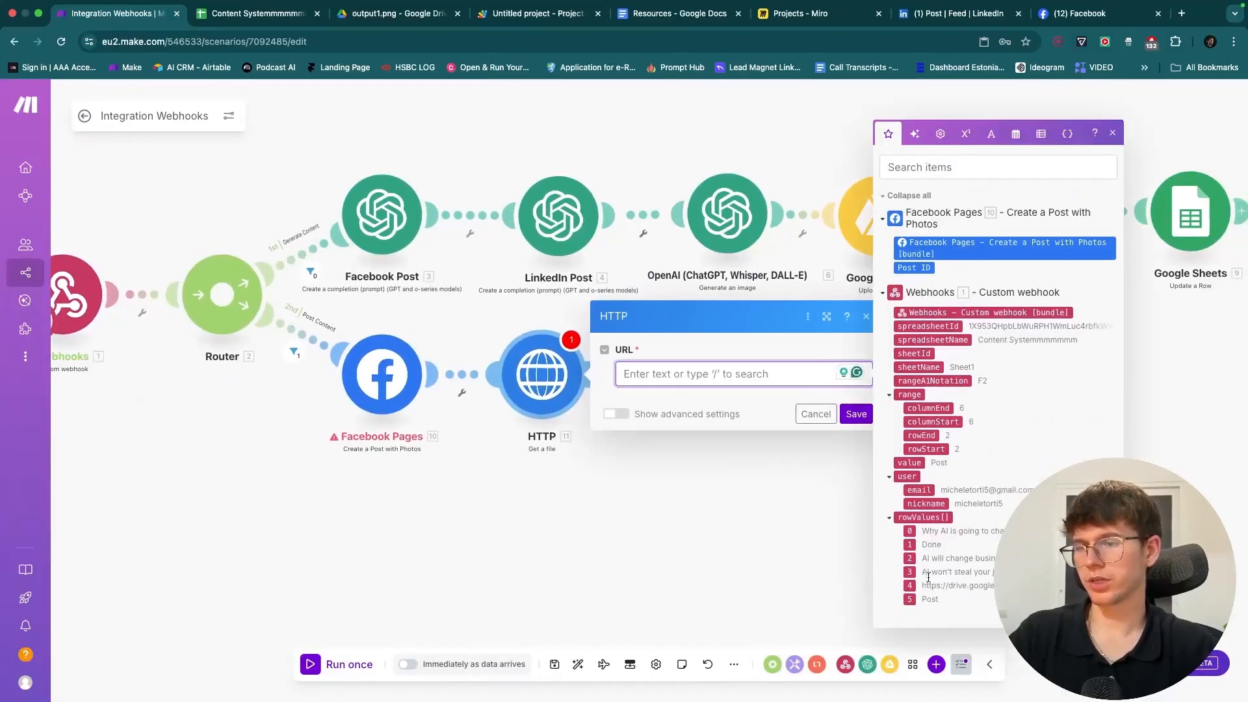
drag(825, 453, 741, 374)
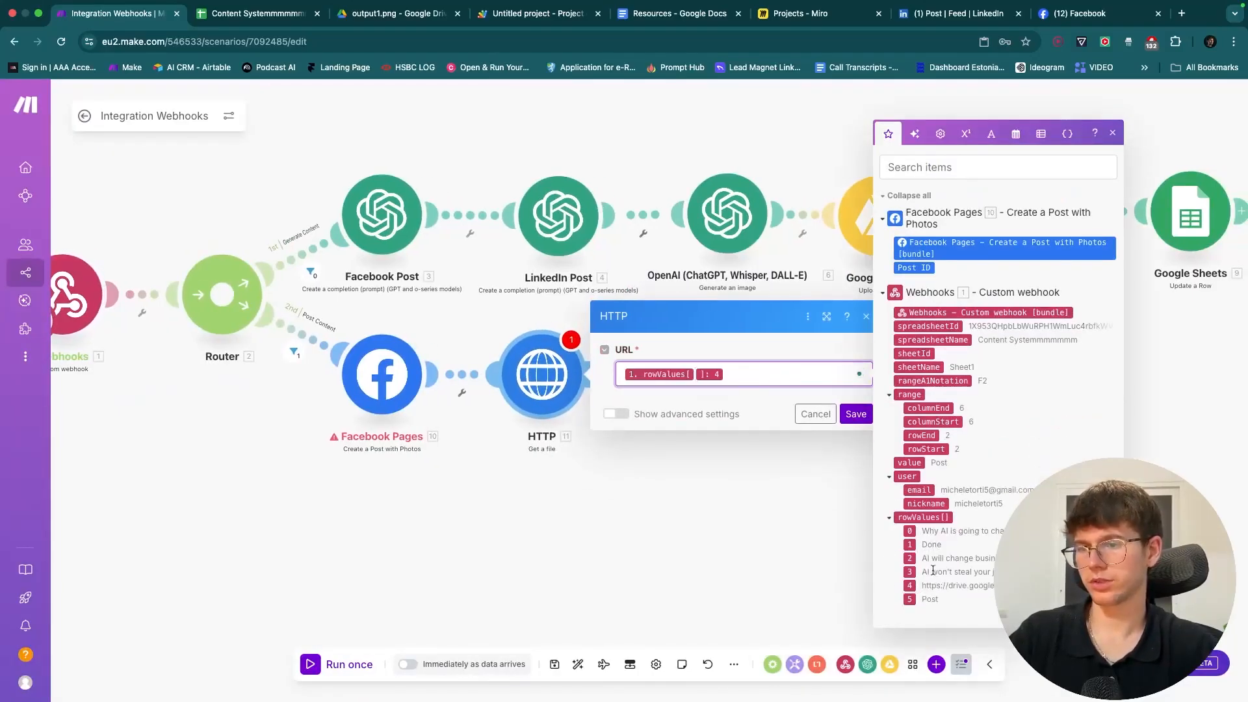
click(854, 416)
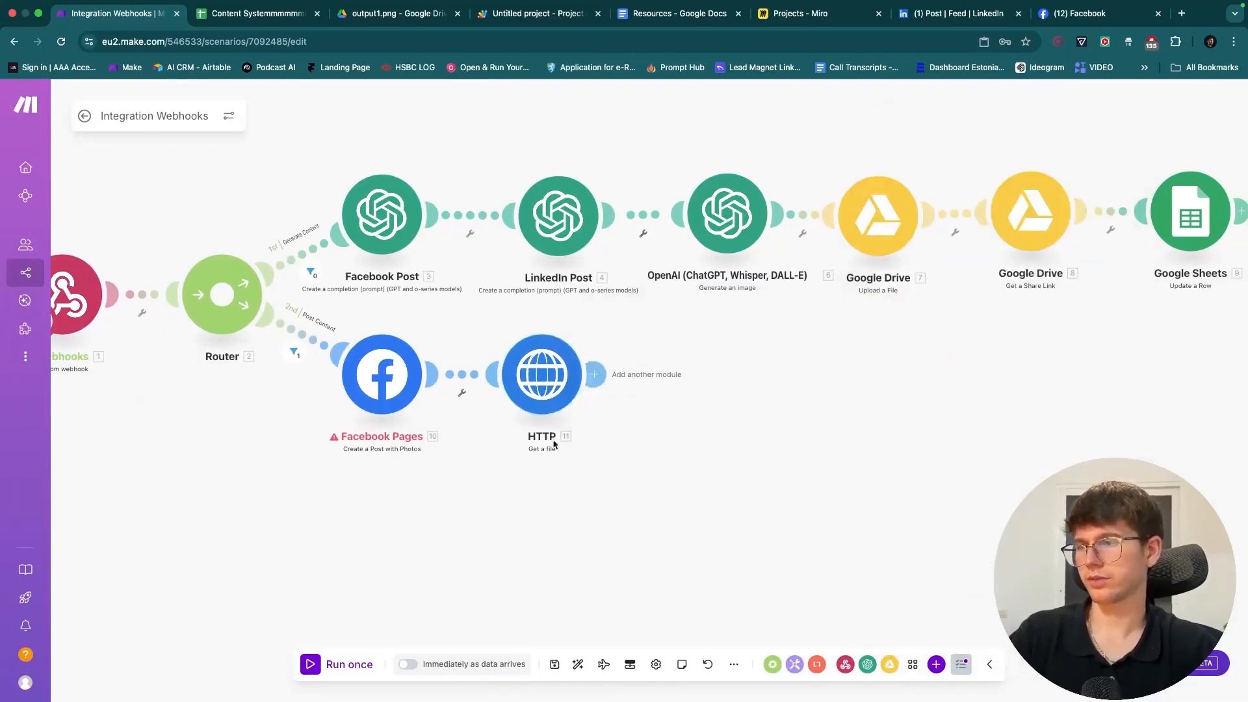
- Test-run only the HTTP module using E2's Drive image link as sample value 4
right_click(531, 376)
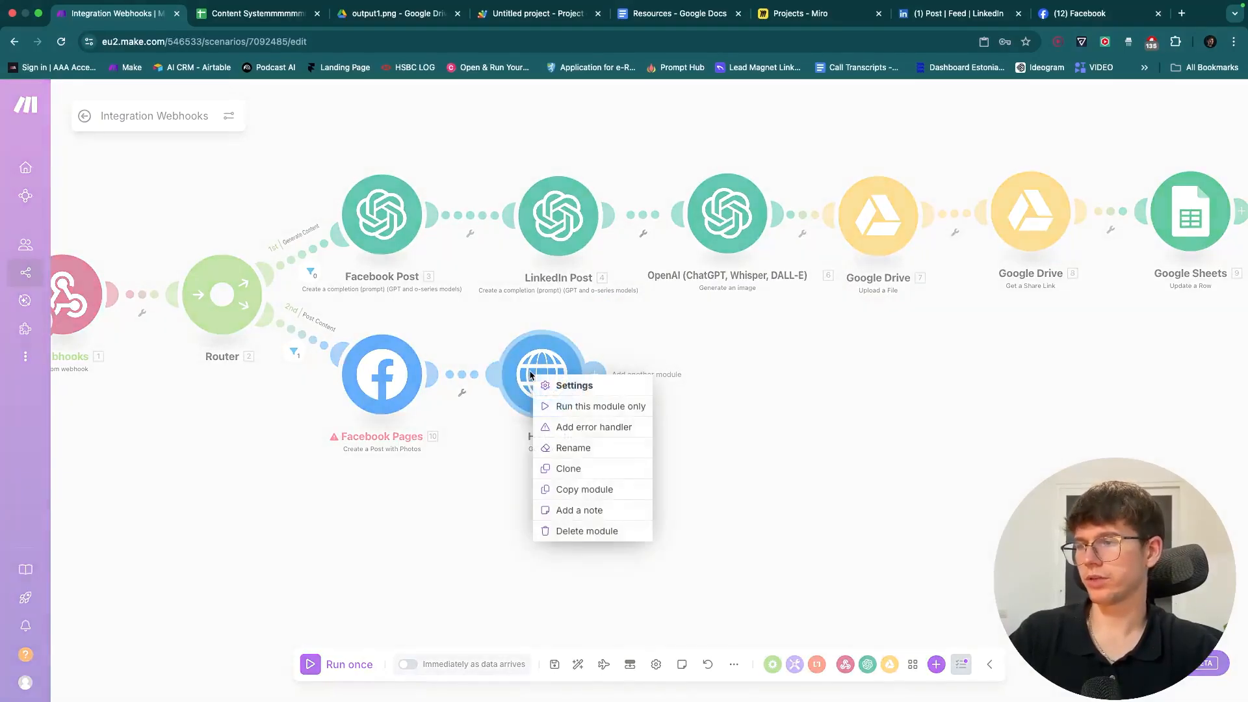
click(559, 403)
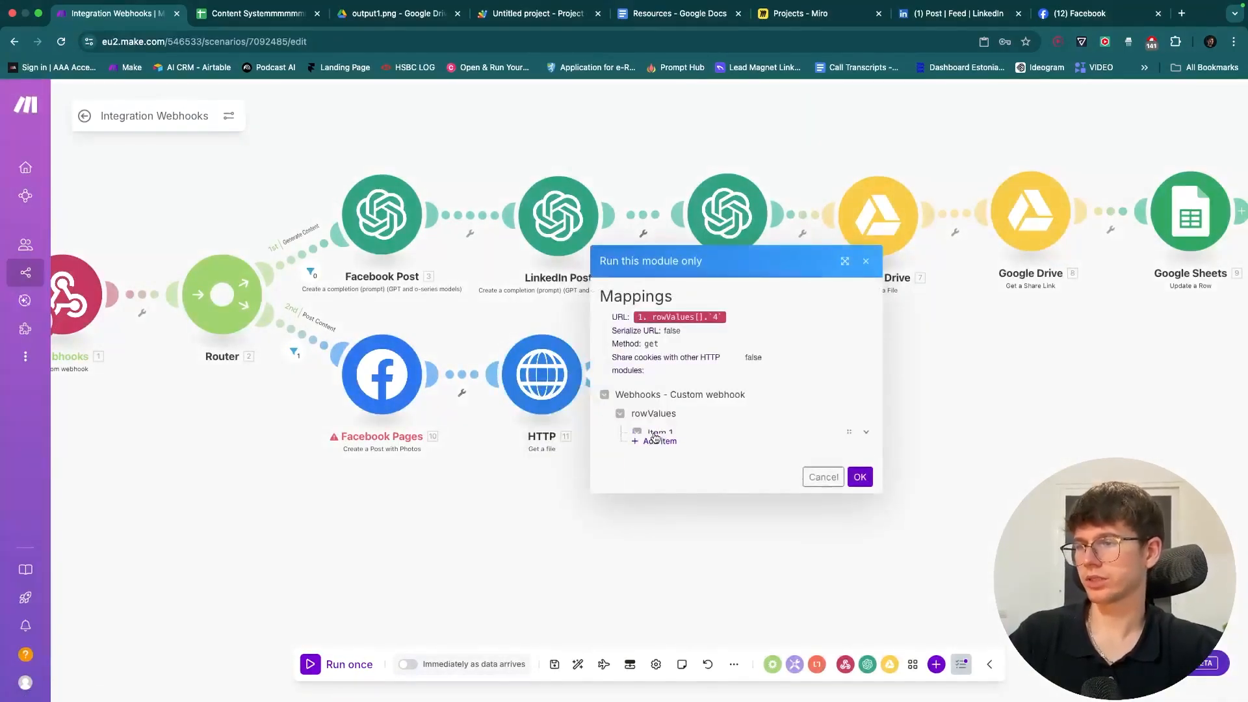
click(655, 434)
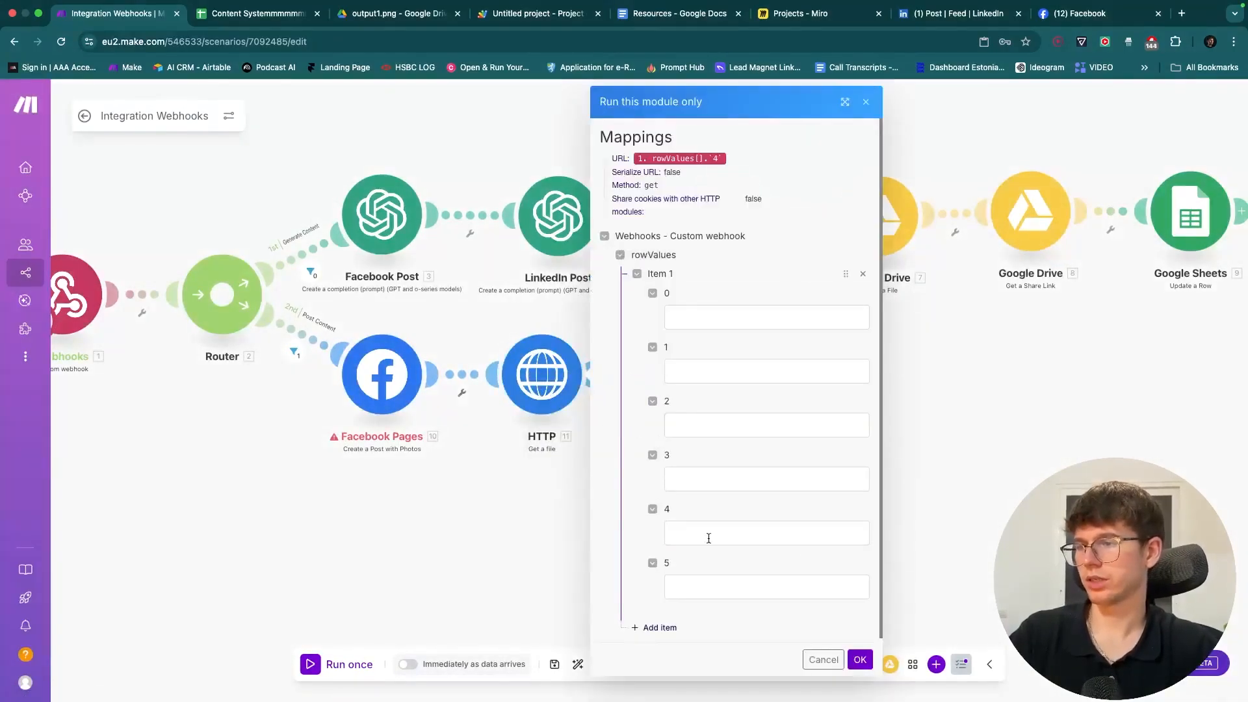
click(231, 16)
click(762, 255)
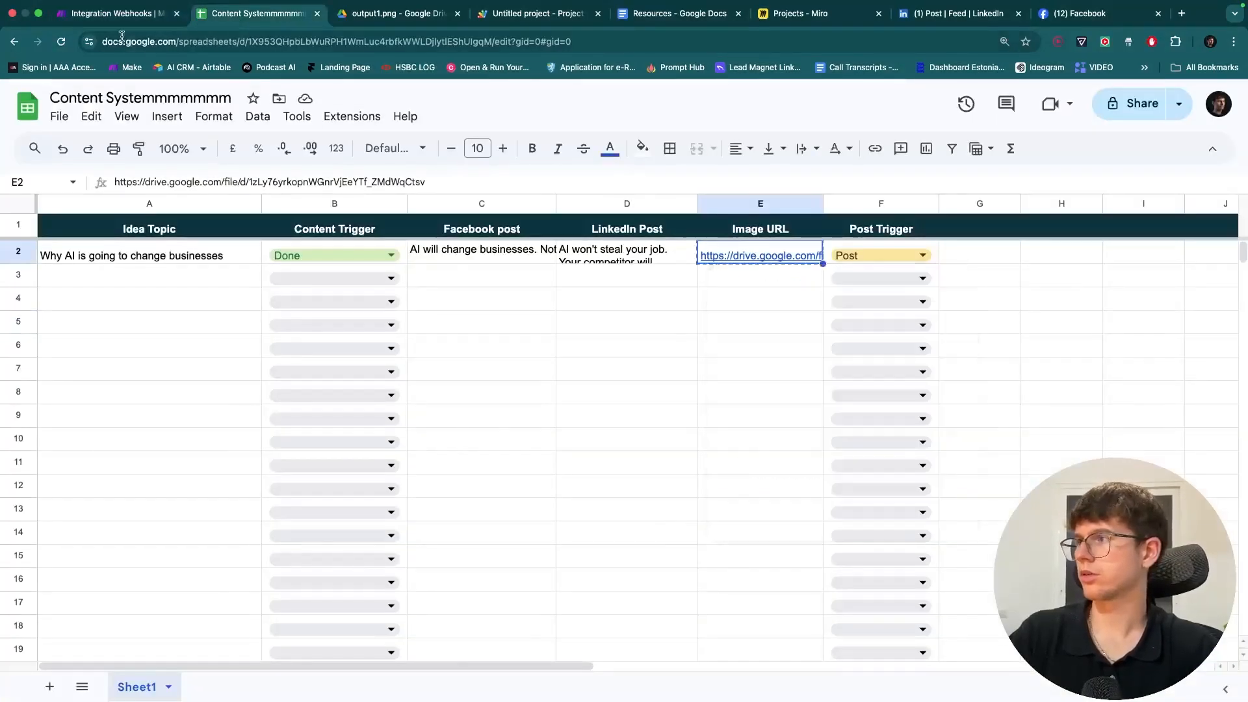
key(ctrl+shift+Tab)
click(733, 533)
key(ctrl+v)
click(860, 660)
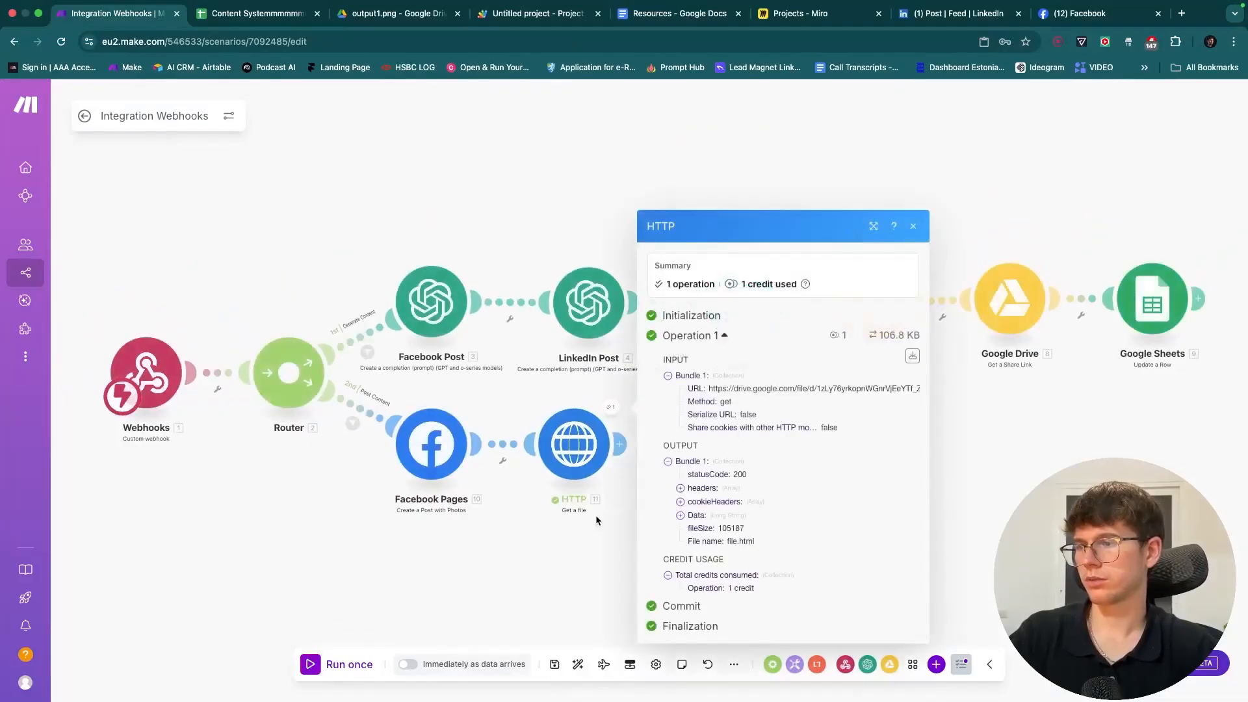
scroll(596, 515, left, 5)
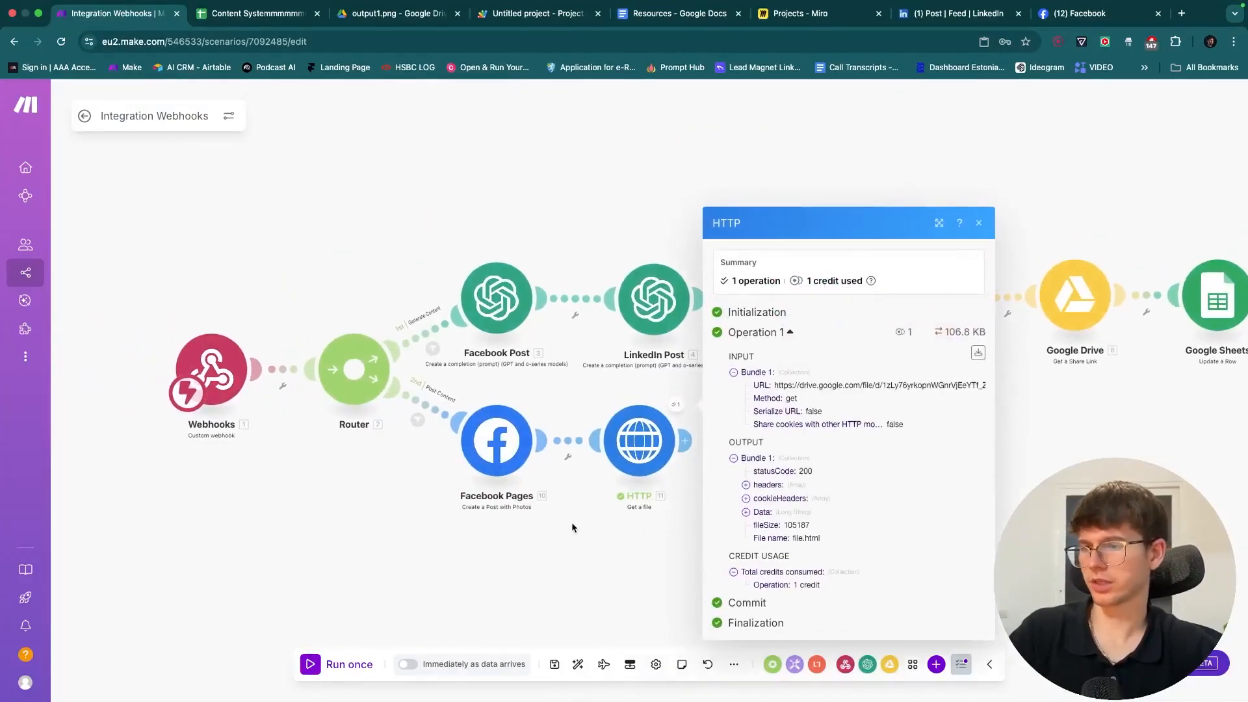
click(572, 523)
- Delete the Facebook Pages module, move the HTTP module beside the Router, and save
drag(561, 518, 457, 375)
key(Delete)
drag(592, 424, 496, 448)
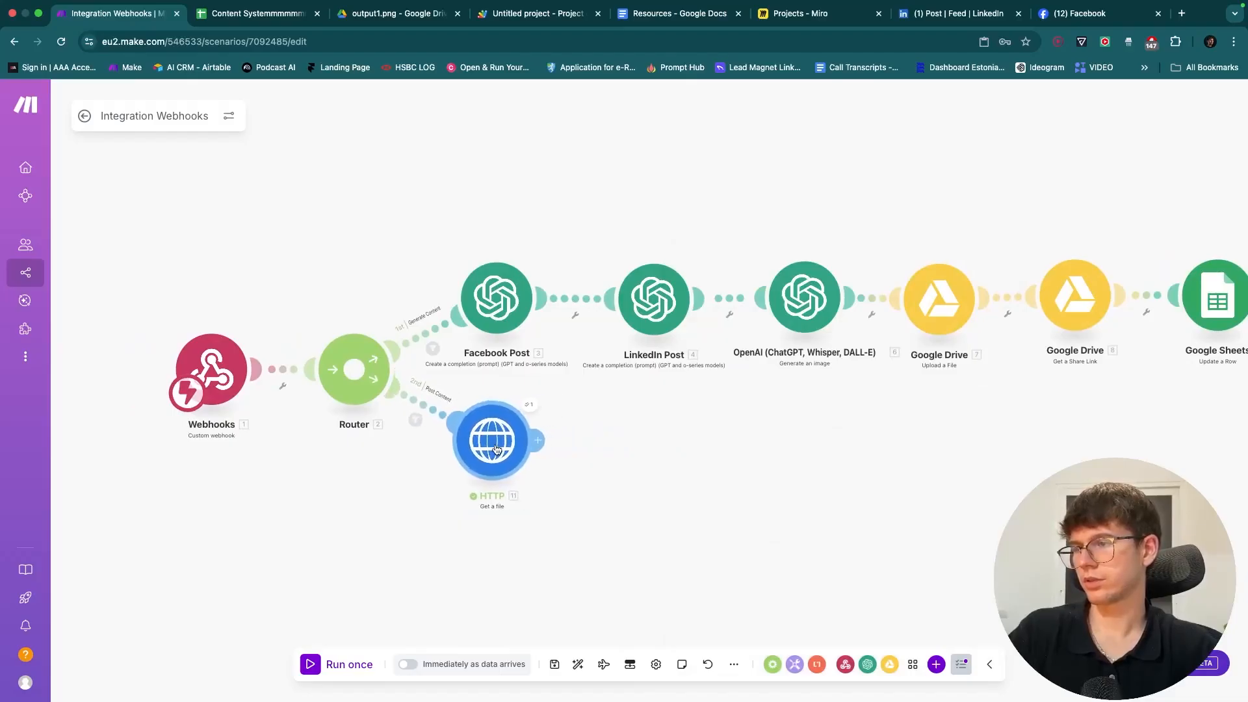
click(554, 663)
- Add a Facebook Pages module after the HTTP step
scroll(527, 481, up, 5)
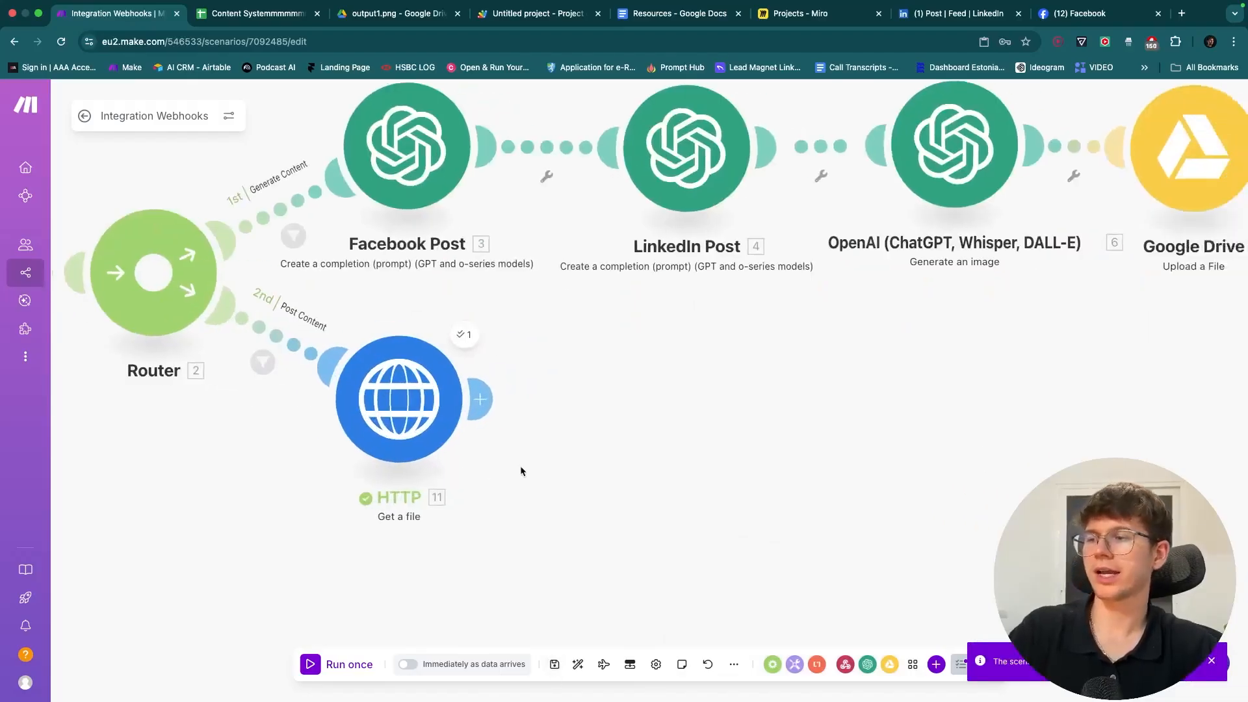
click(466, 398)
text(facebook)
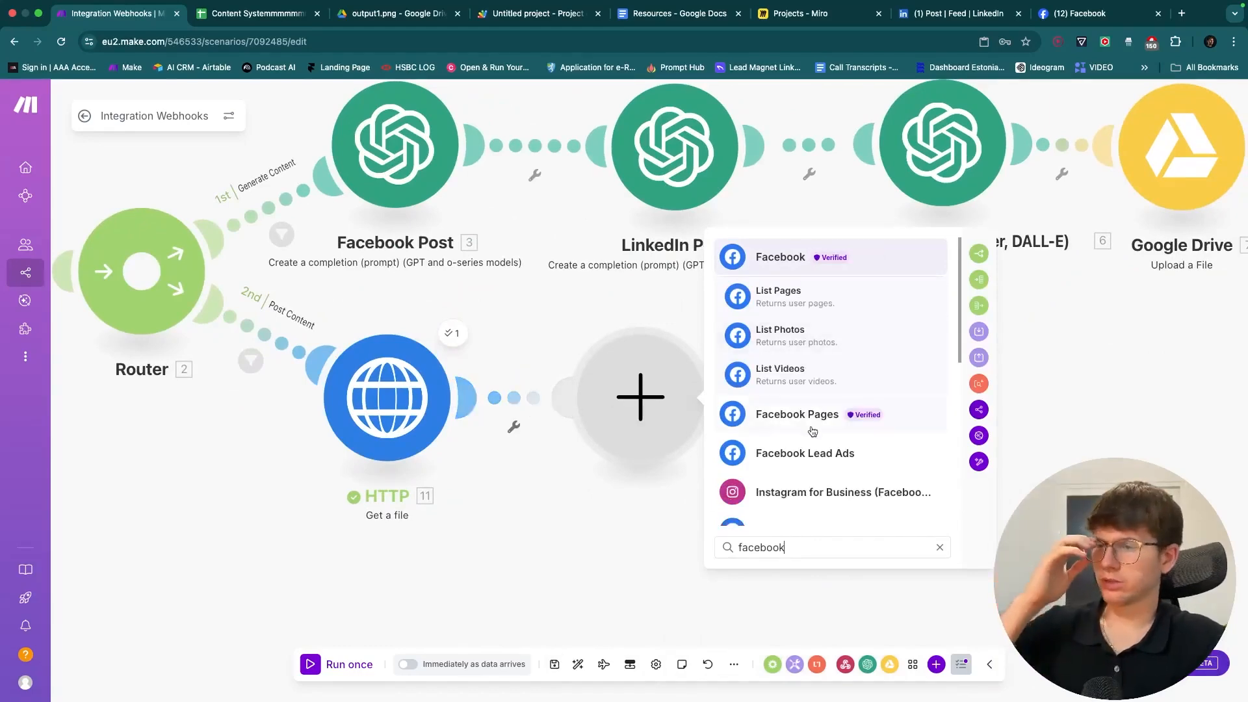
click(813, 431)
scroll(811, 426, down, 3)
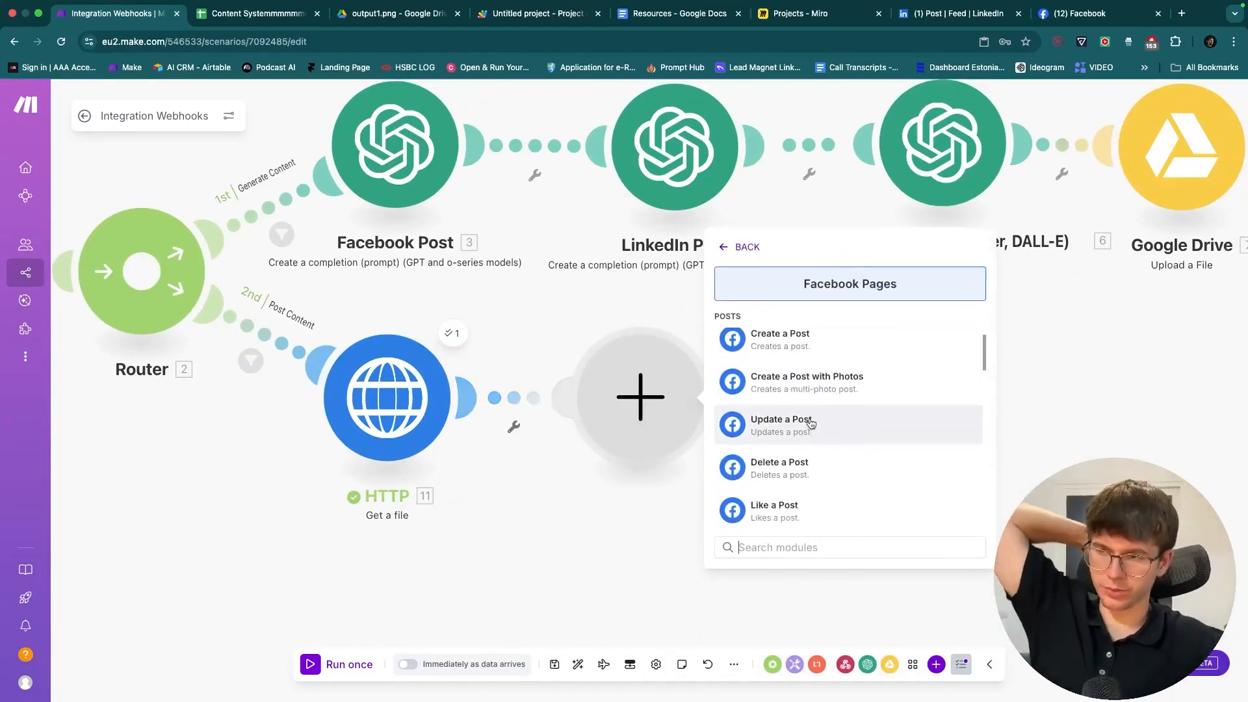
- Add a Facebook Pages create-post-with-photos step using the other Facebook connection and the personal page
click(812, 383)
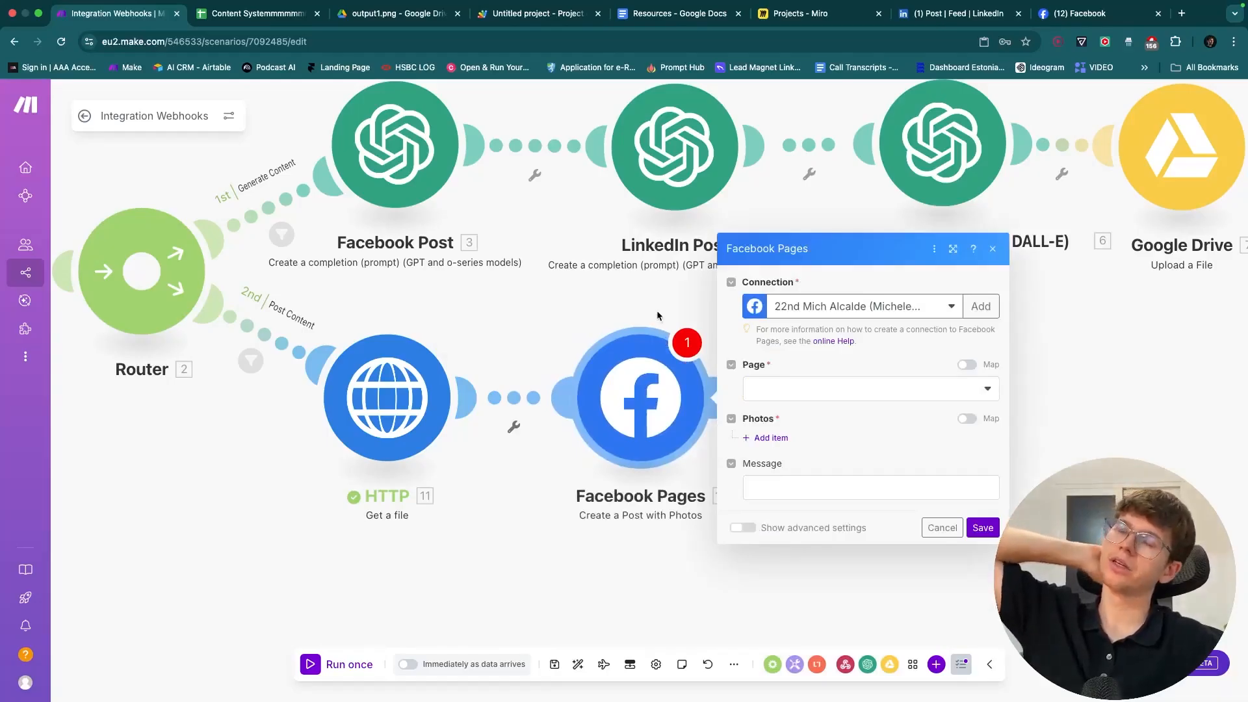
drag(695, 303, 678, 303)
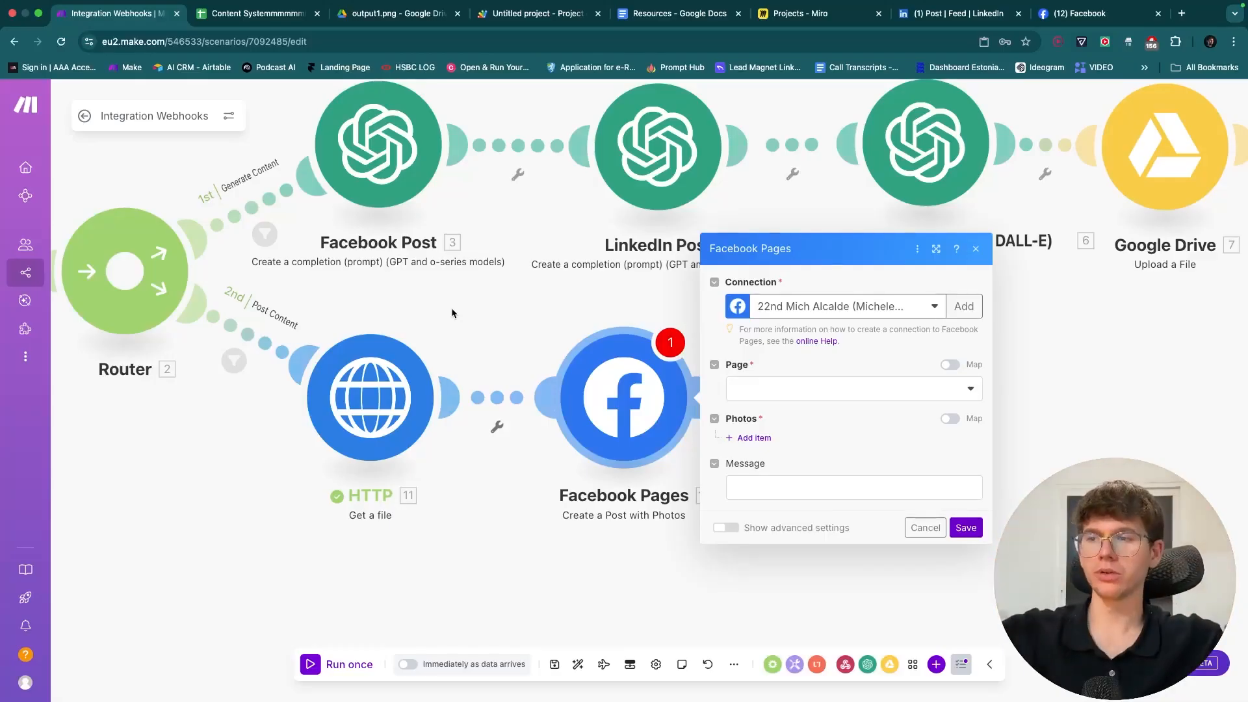
click(790, 389)
click(844, 304)
click(837, 348)
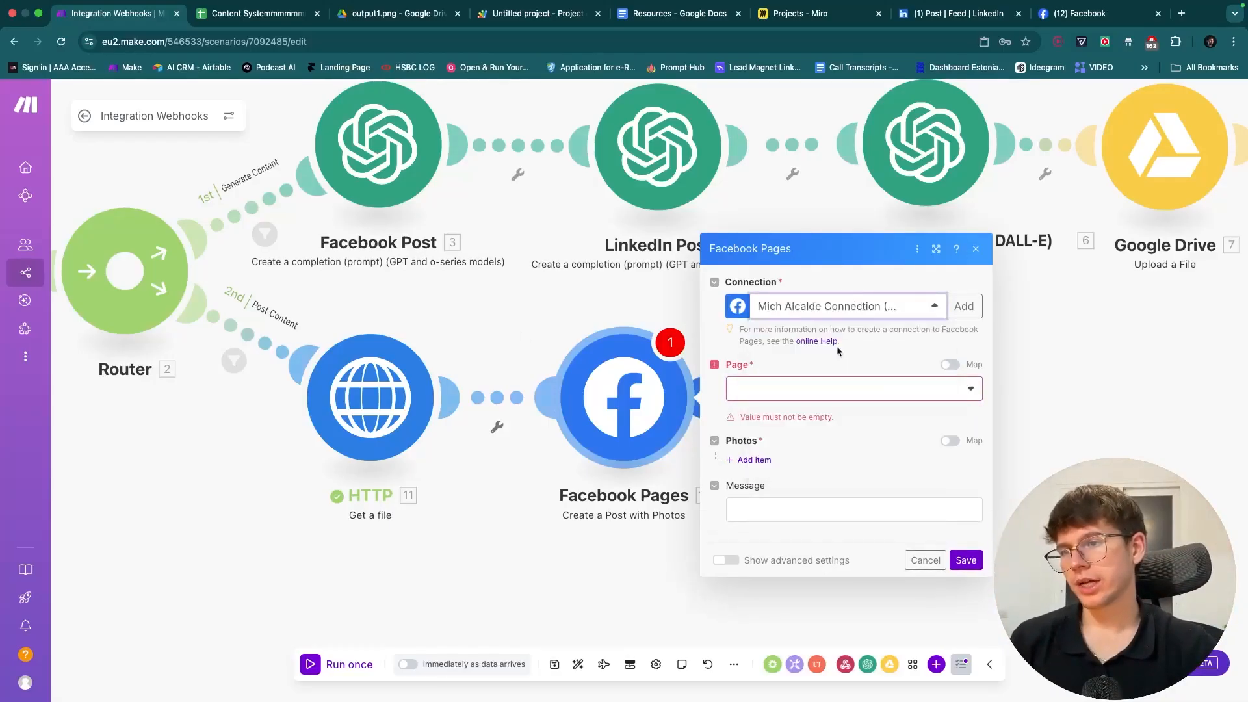
click(806, 393)
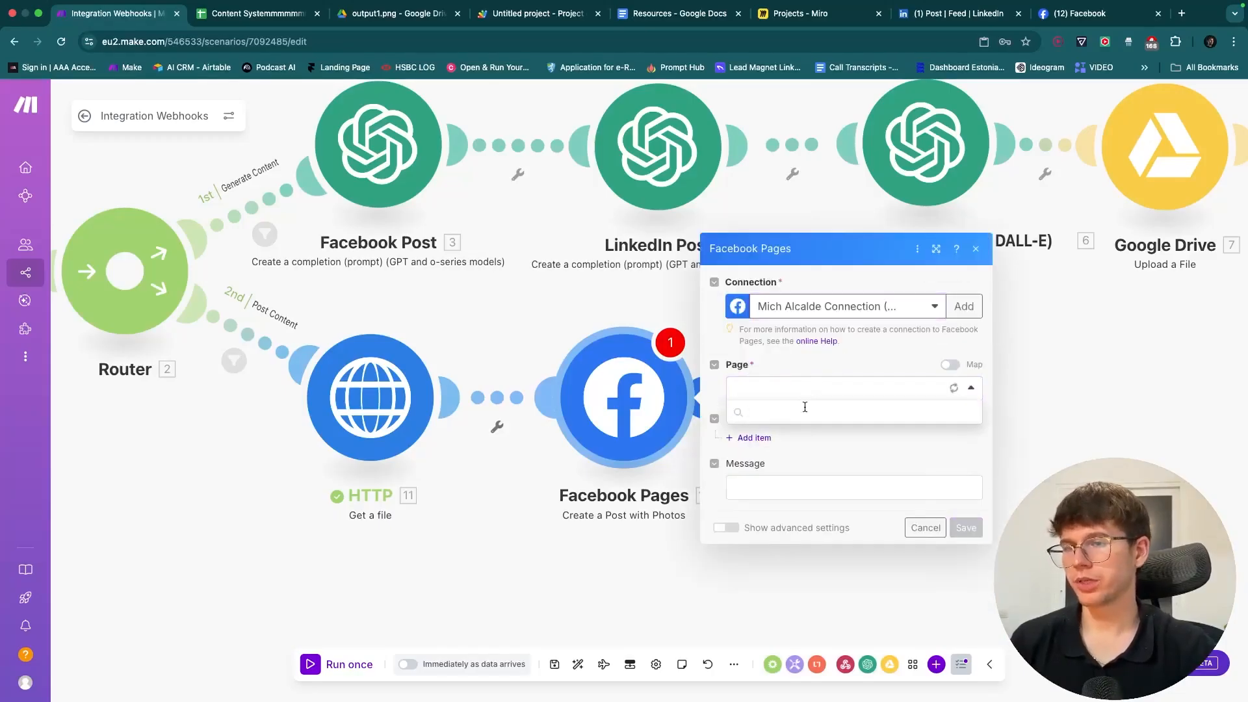
click(803, 414)
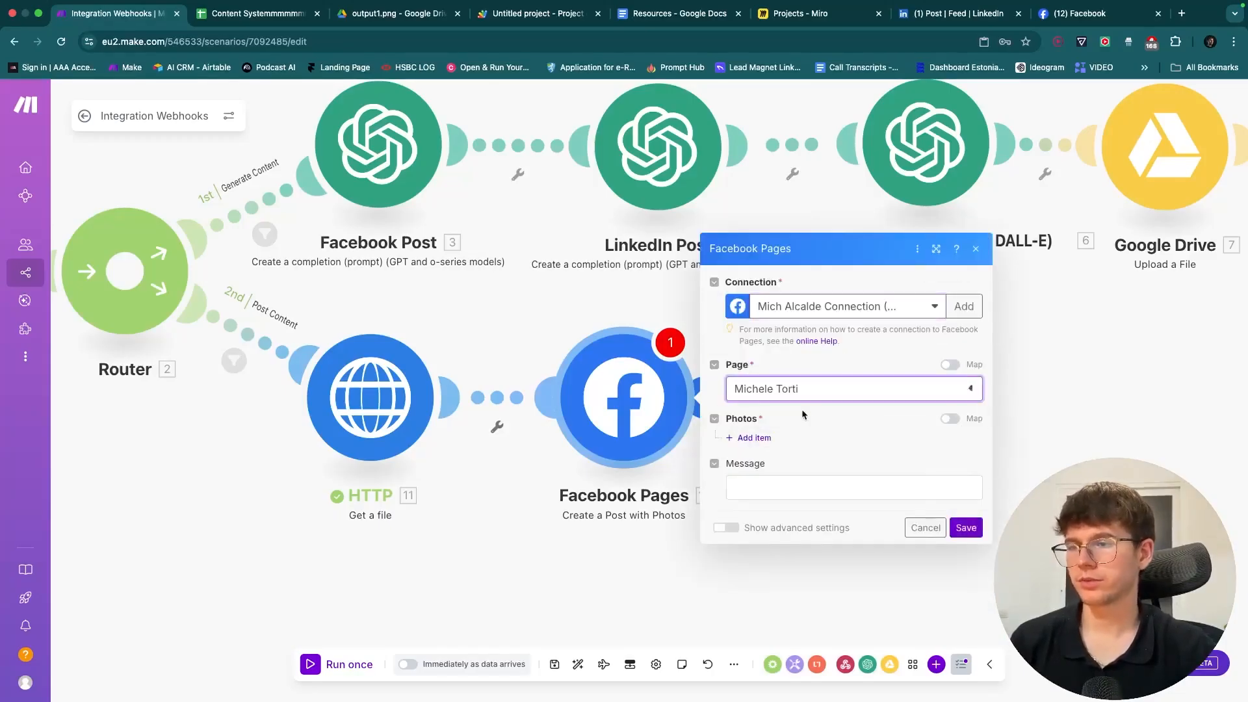
- Add a photo item, map row value 2 as the post message, and save
click(754, 438)
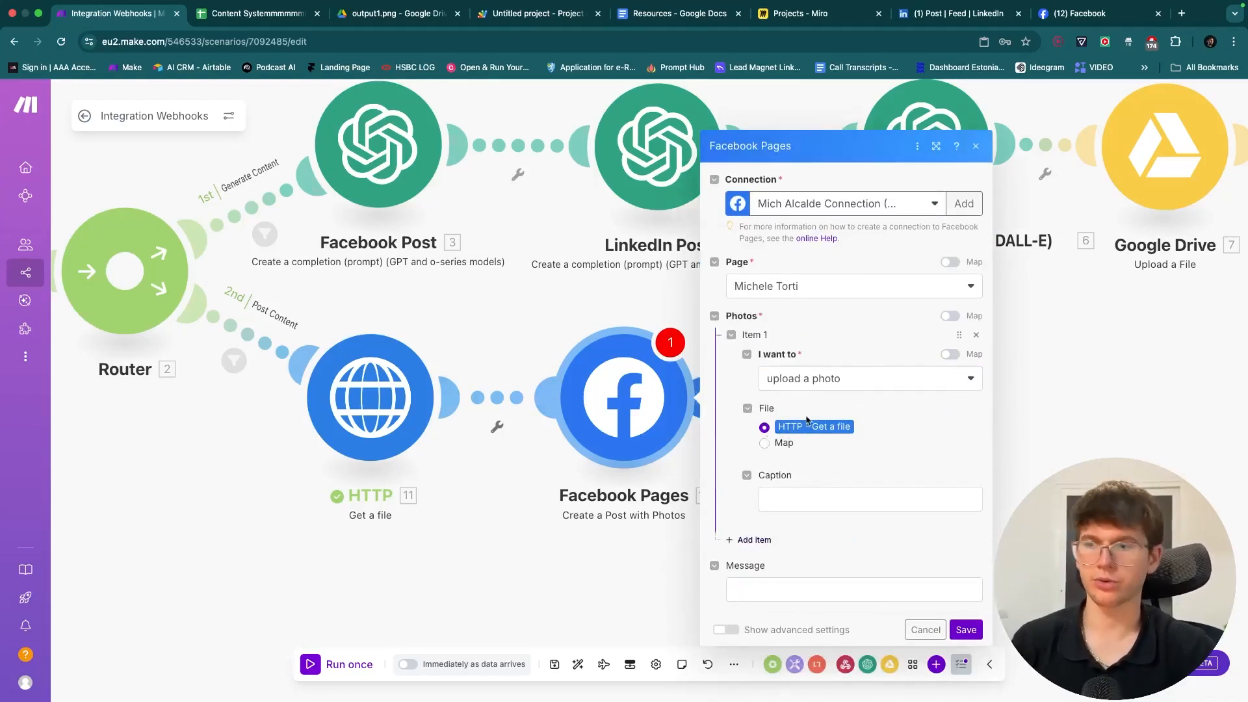
click(801, 588)
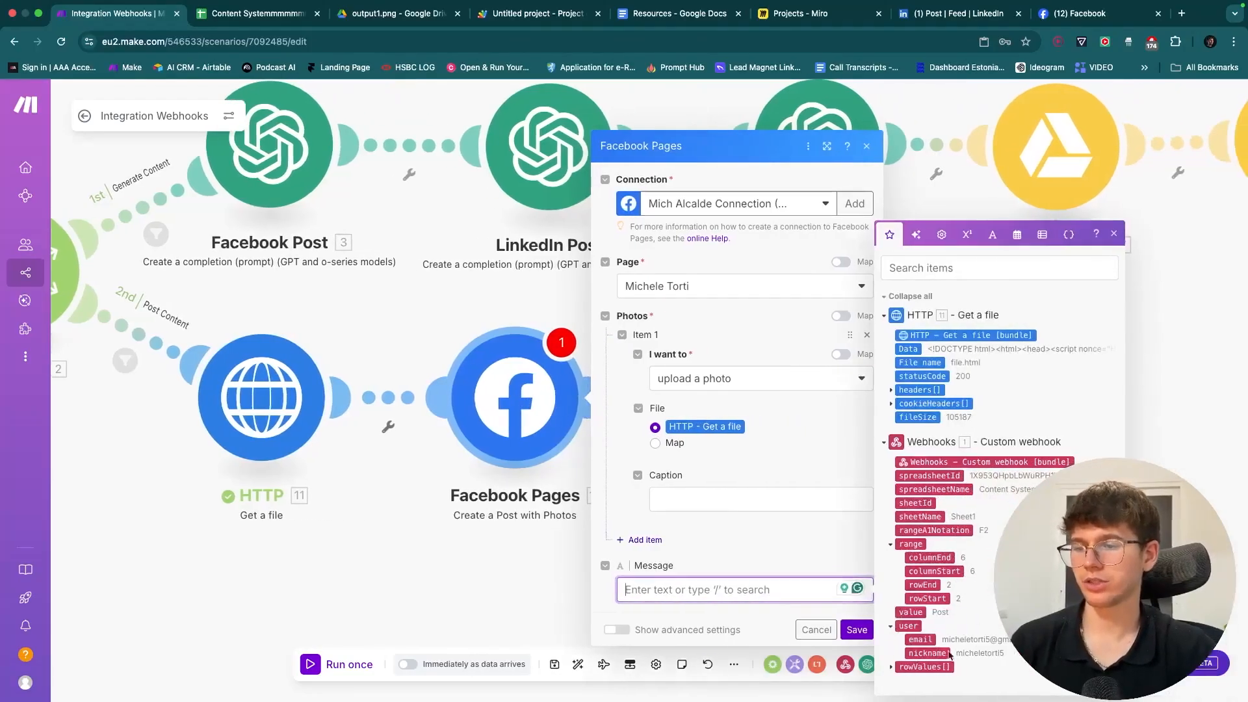
click(892, 668)
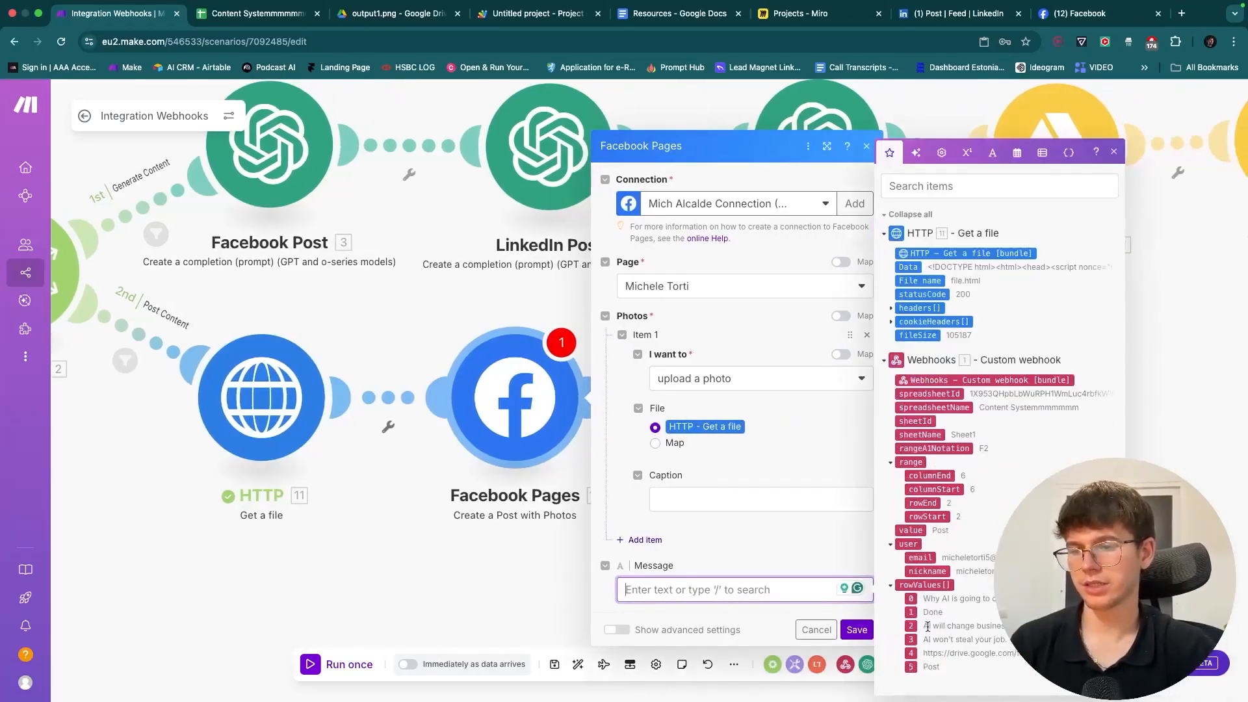
drag(911, 626, 745, 596)
click(745, 552)
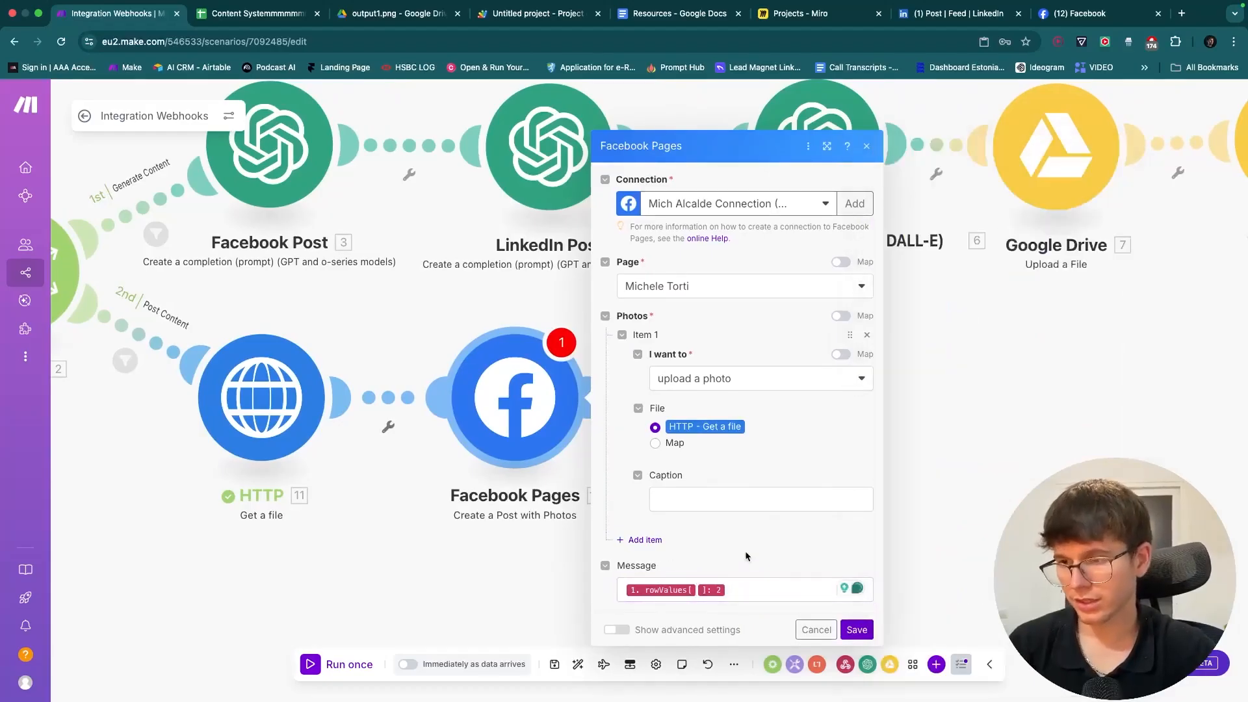
click(855, 630)
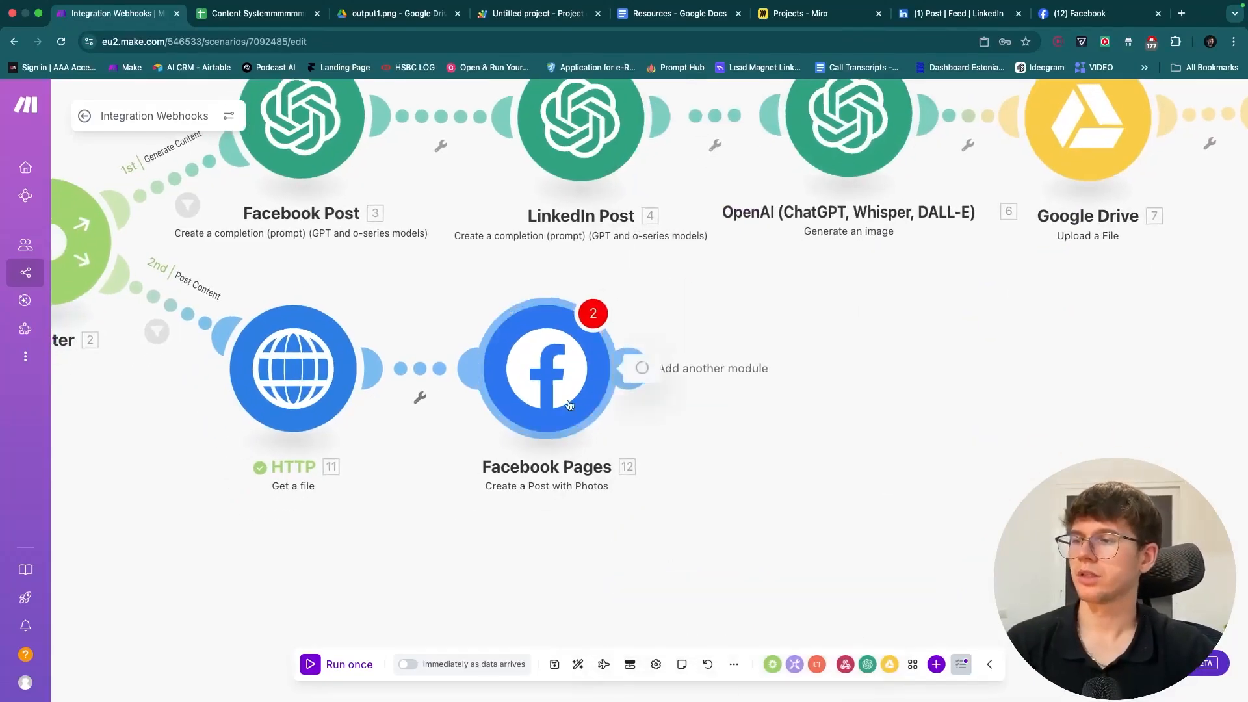
click(585, 364)
- Save the Facebook settings and add a LinkedIn Create a User Image Post step after it
click(885, 599)
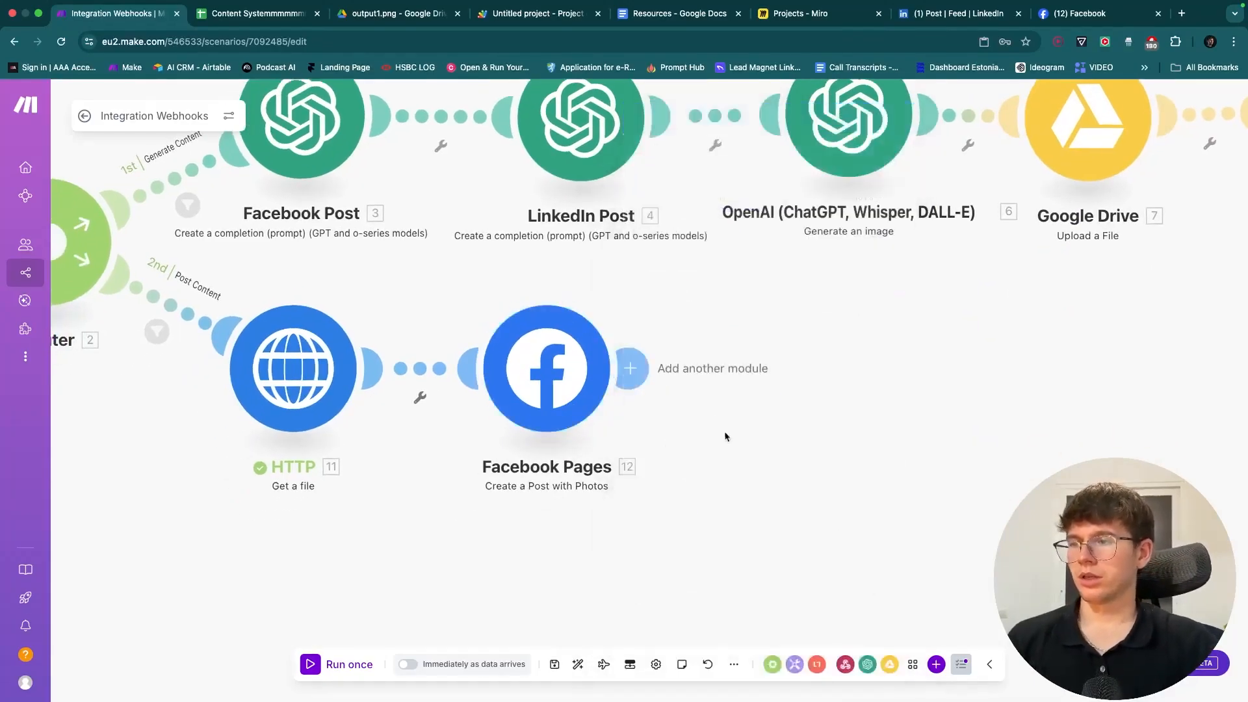
click(629, 367)
text(linkedin)
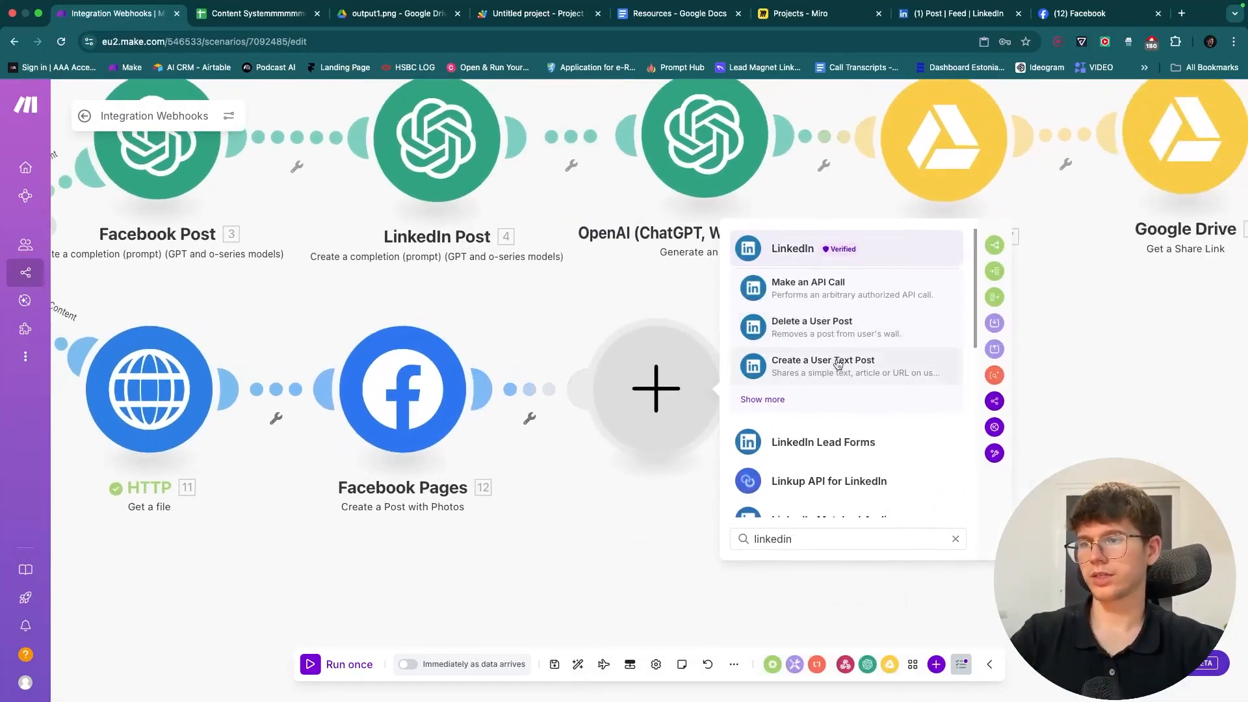
click(812, 249)
click(864, 419)
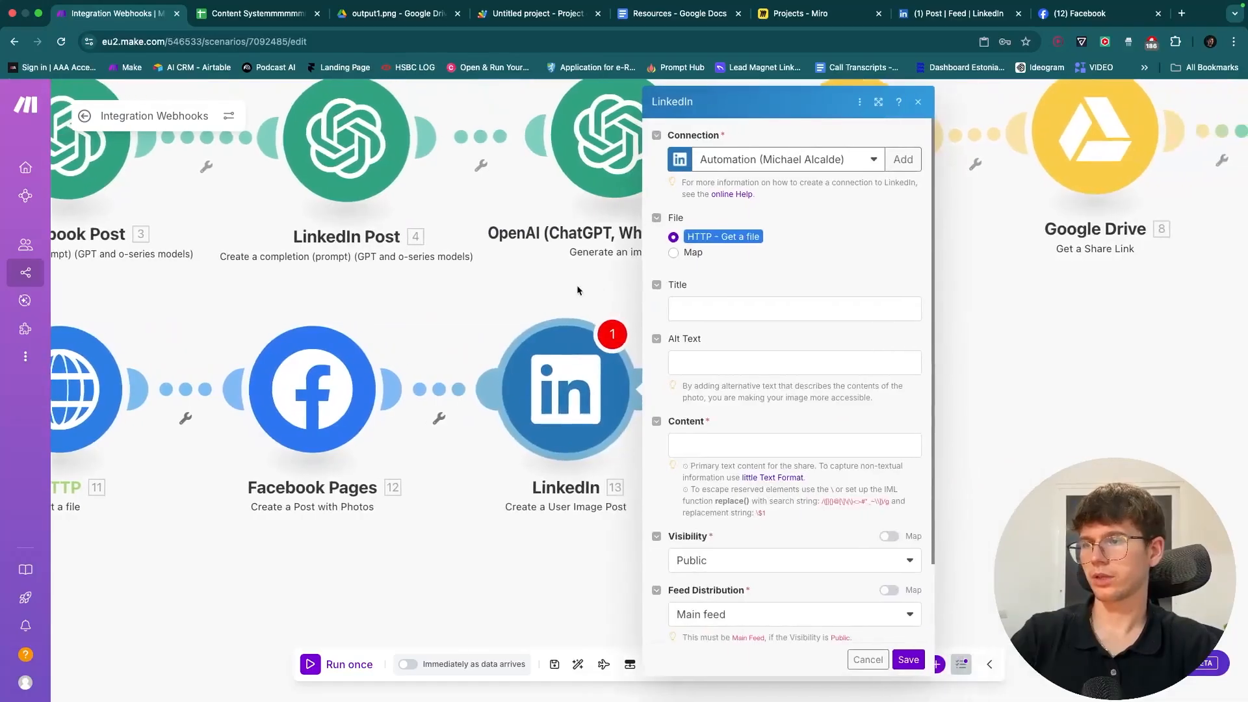
- Create a new LinkedIn-type connection with a custom name and start authorizing it
click(861, 162)
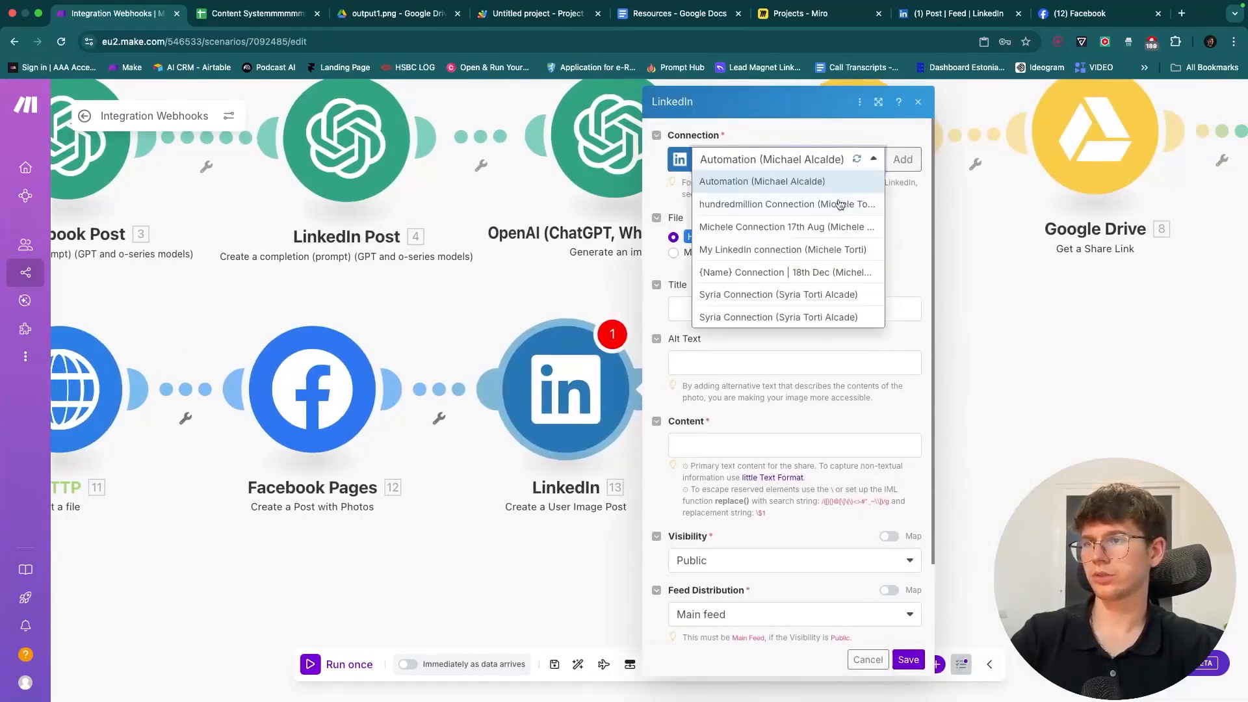
click(828, 225)
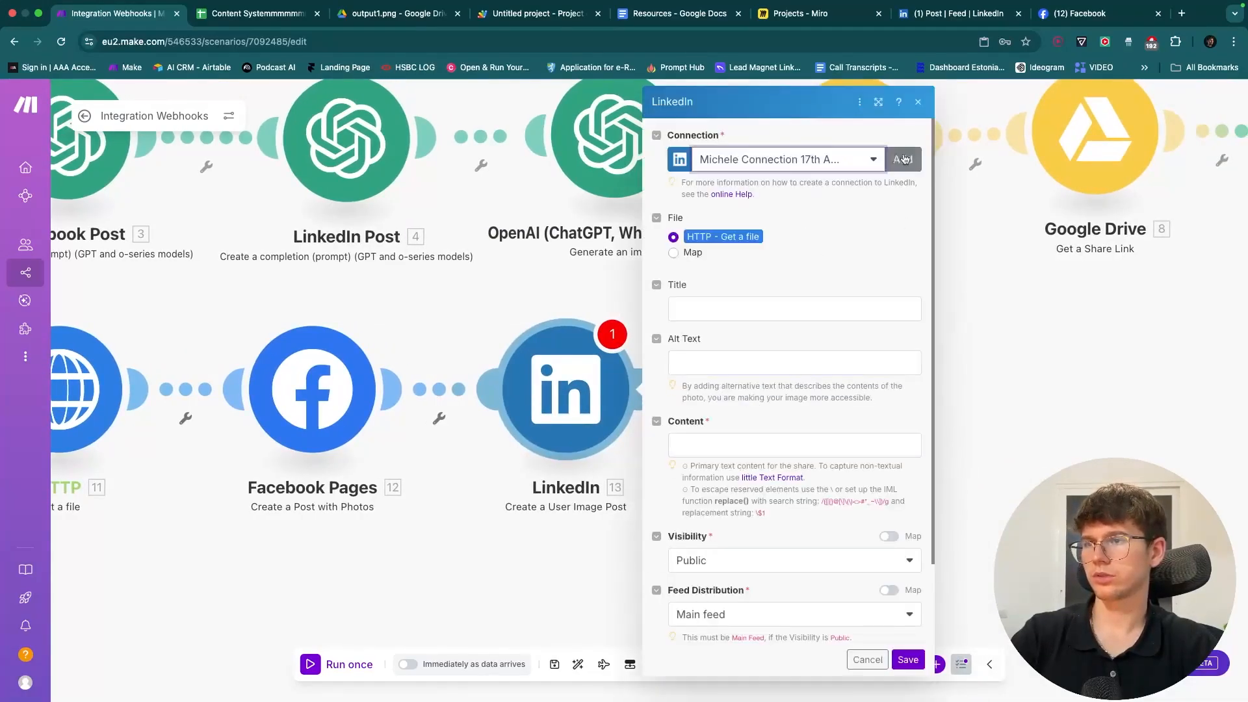
click(903, 160)
click(1026, 171)
click(1021, 184)
double_click(1099, 222)
key(super+a)
text(mih)
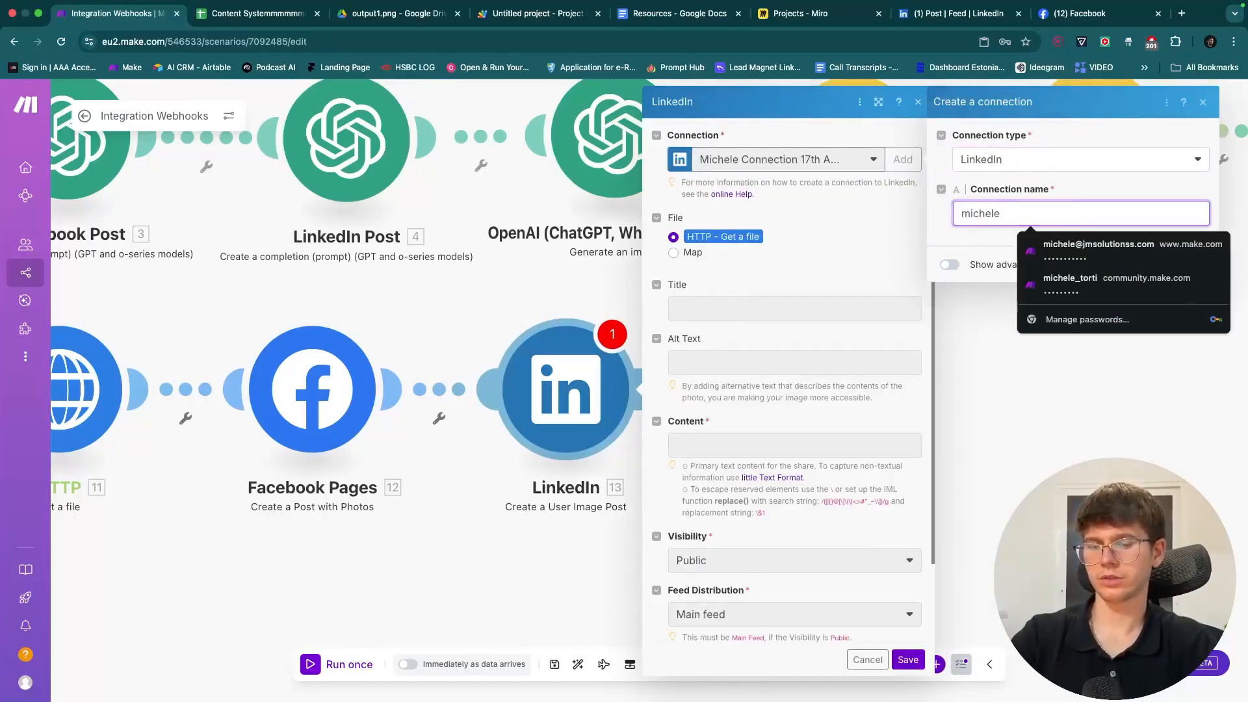
text(Tor)
click(1185, 262)
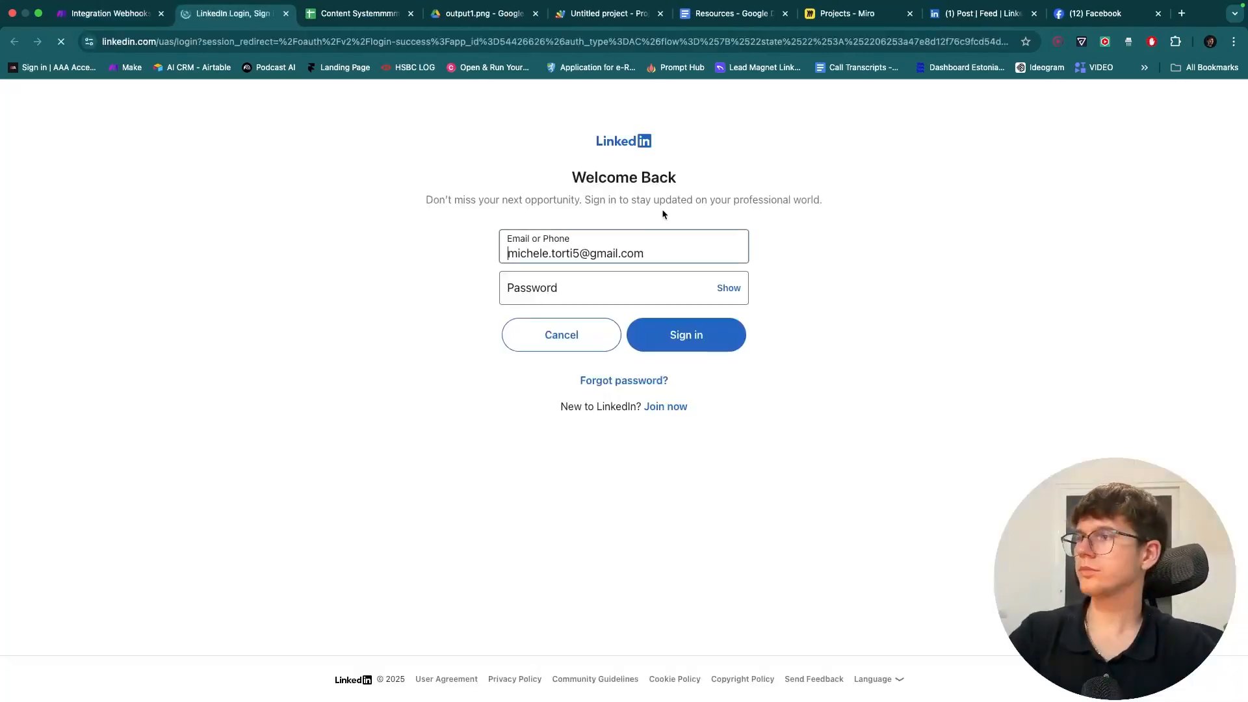
- Close the LinkedIn sign-in page, confirm the account is signed in via View Profile, and return to Make
click(636, 249)
click(414, 280)
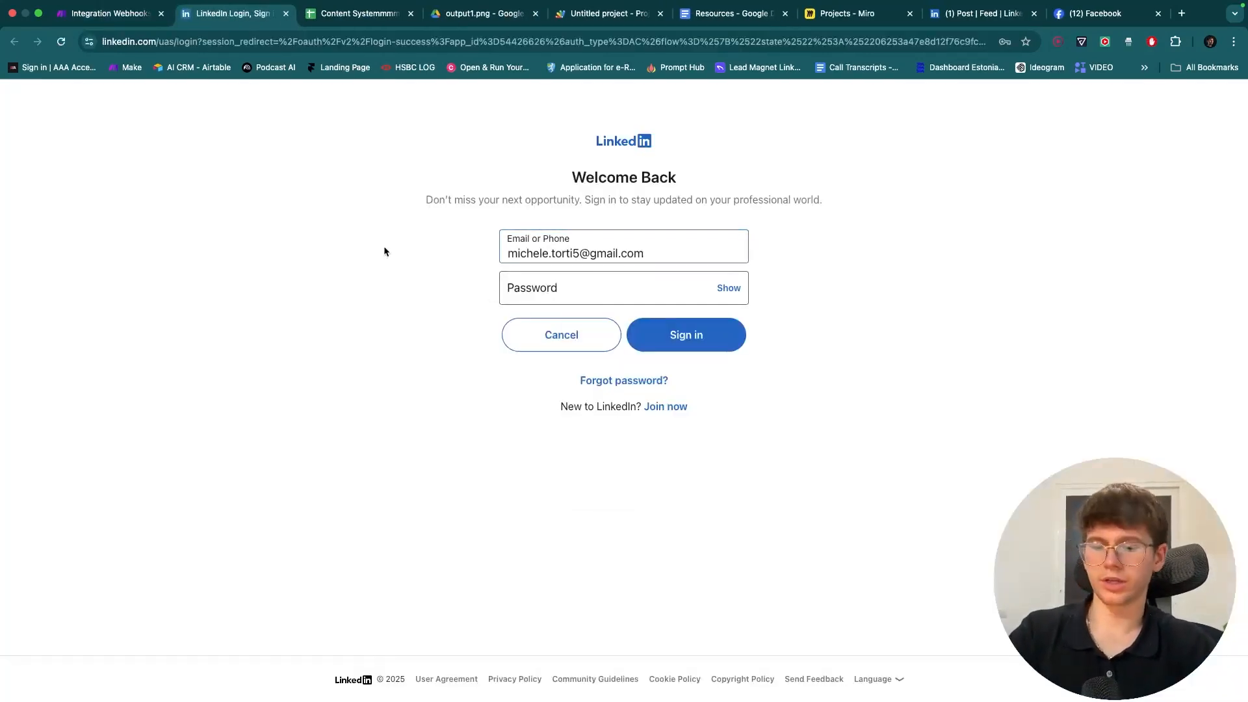
key(super+w)
click(975, 13)
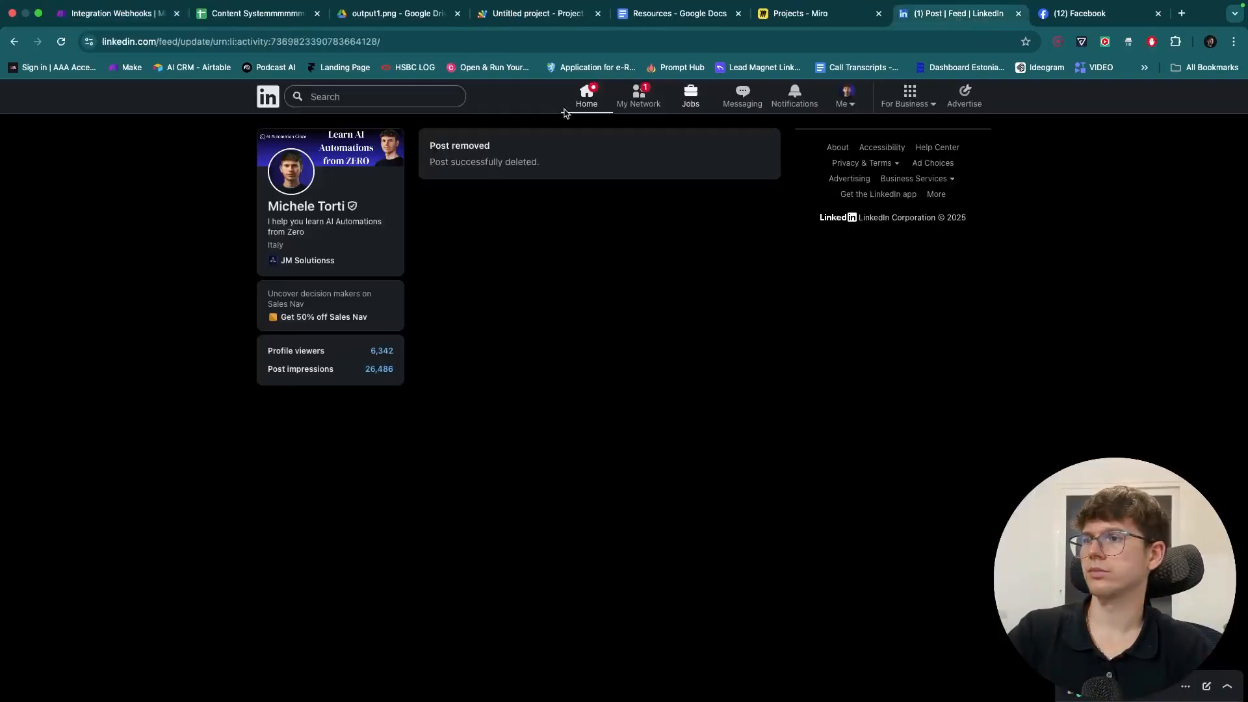
click(62, 40)
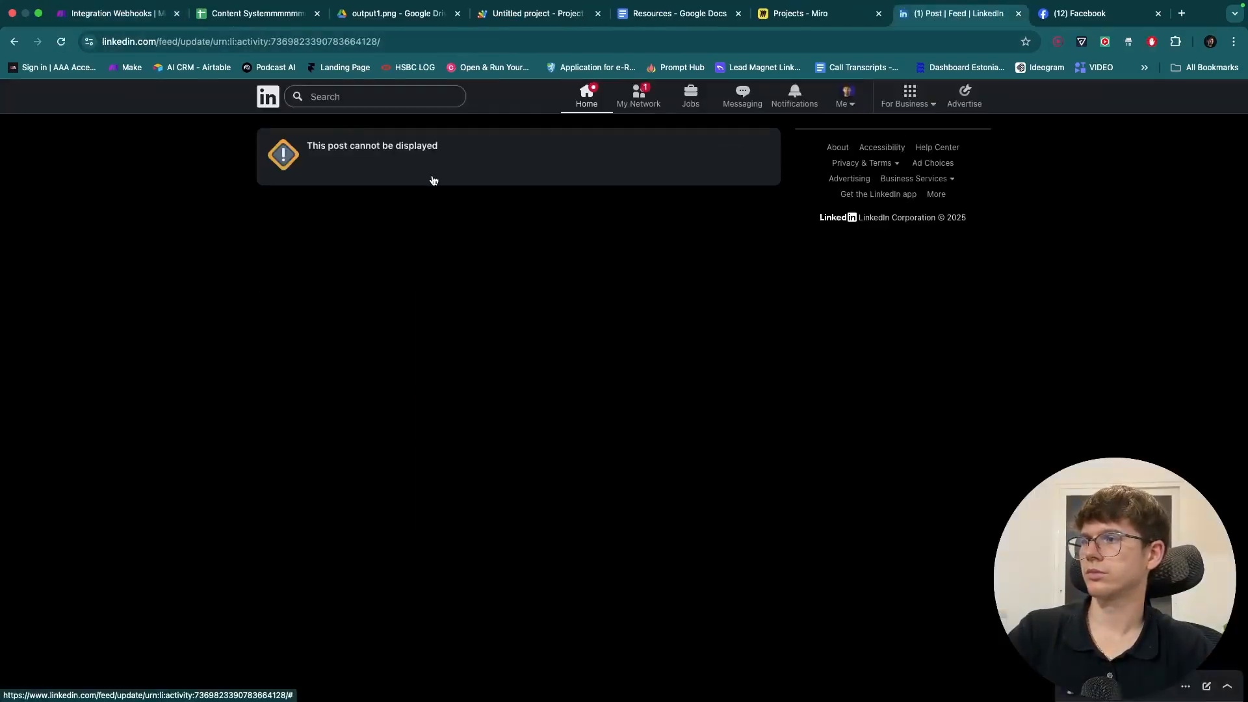
click(843, 98)
click(797, 178)
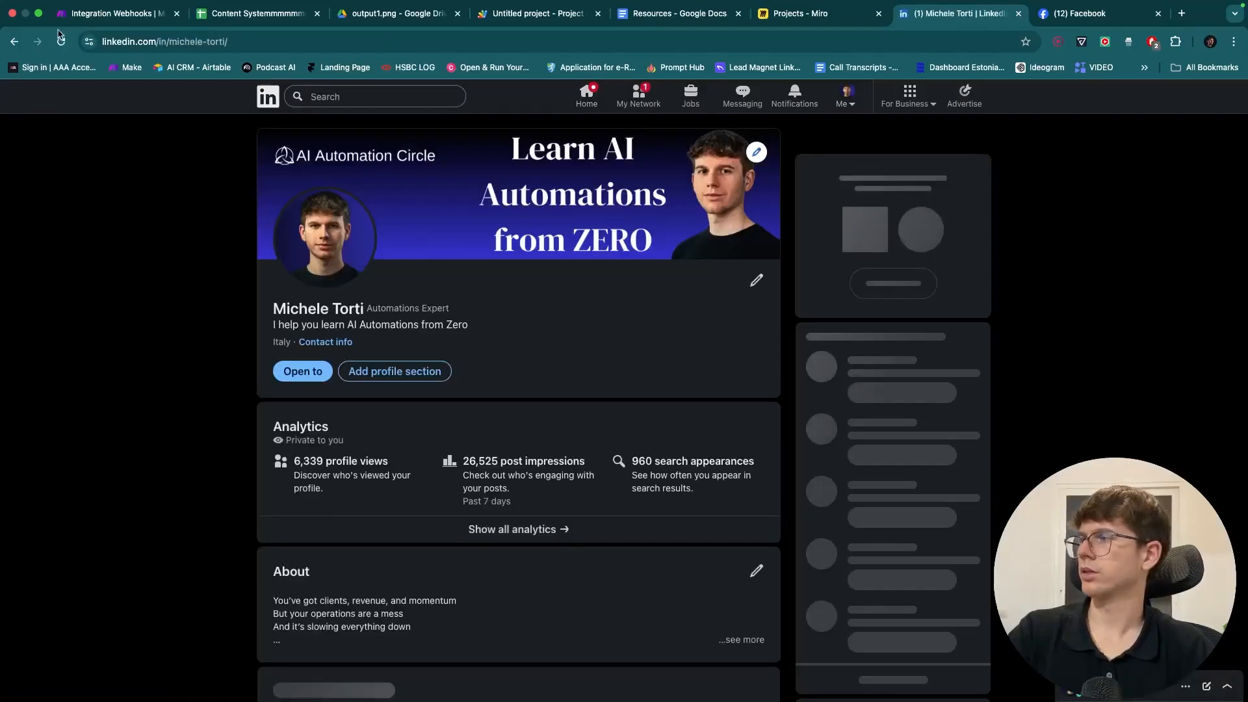
click(121, 17)
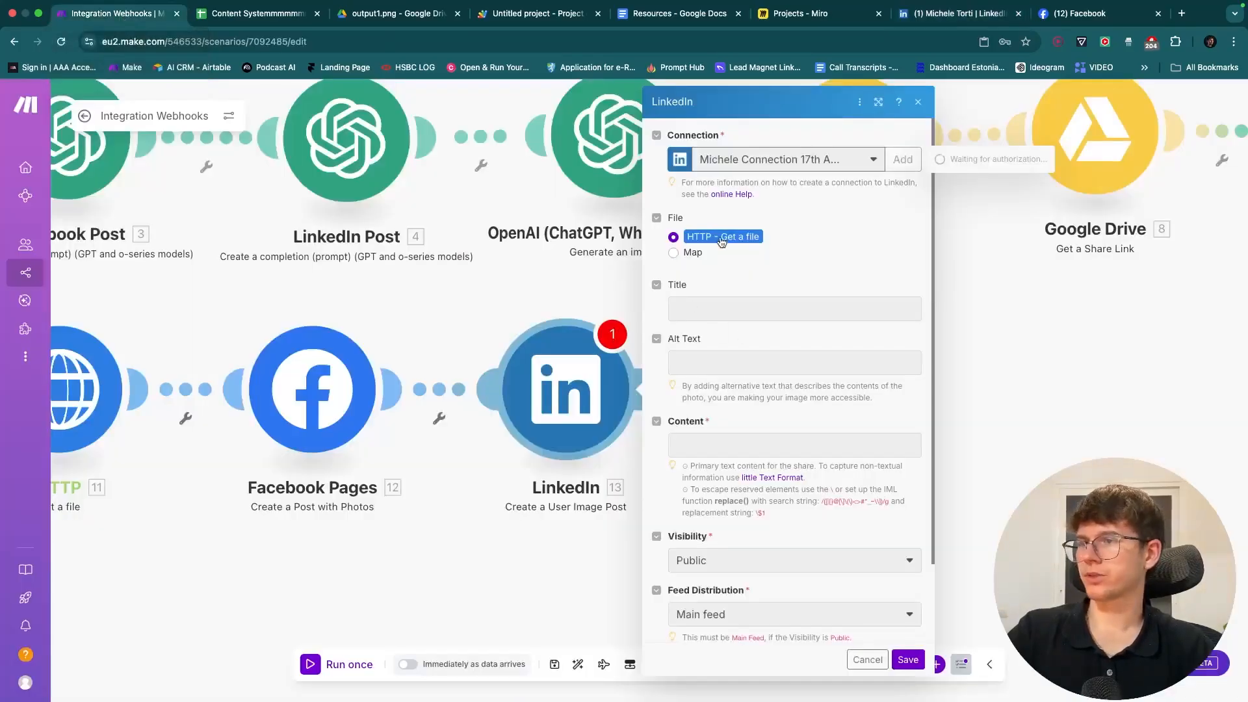
- Reopen the LinkedIn step and select the existing dated LinkedIn connection
click(868, 660)
click(572, 409)
click(805, 163)
click(779, 226)
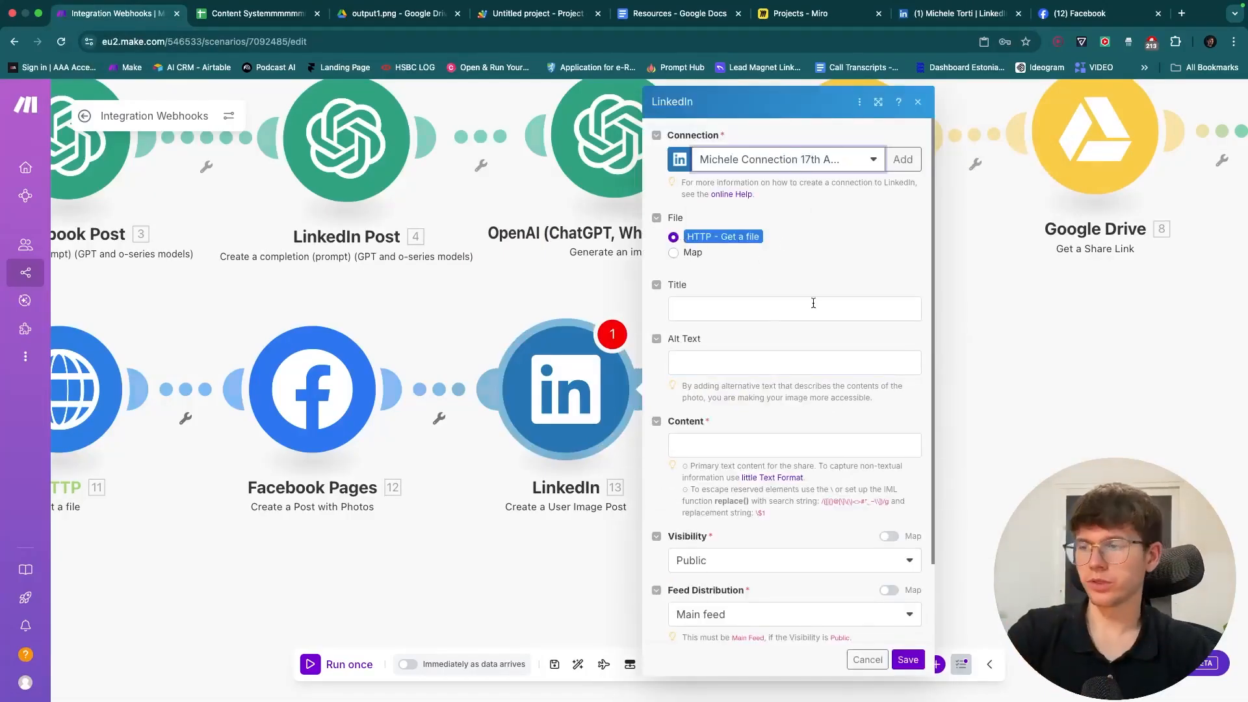
scroll(783, 231, down, 2)
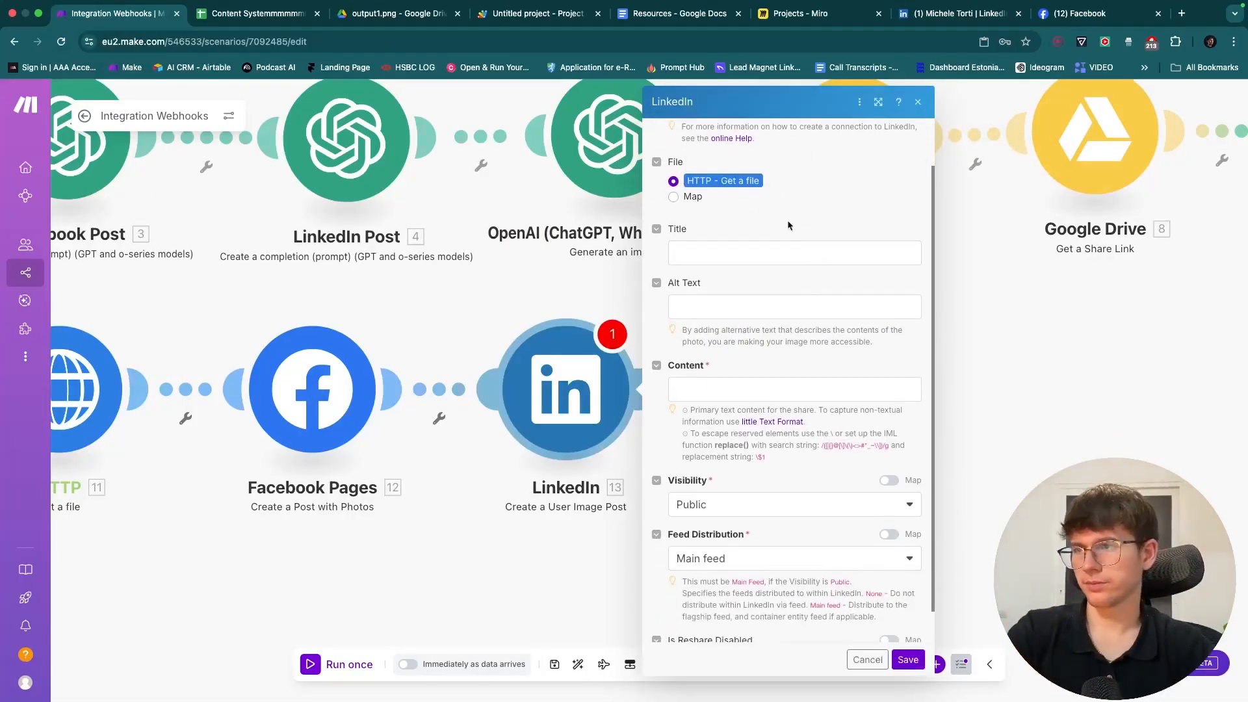
- Map row value 3 into the LinkedIn post Content and save the step
click(742, 388)
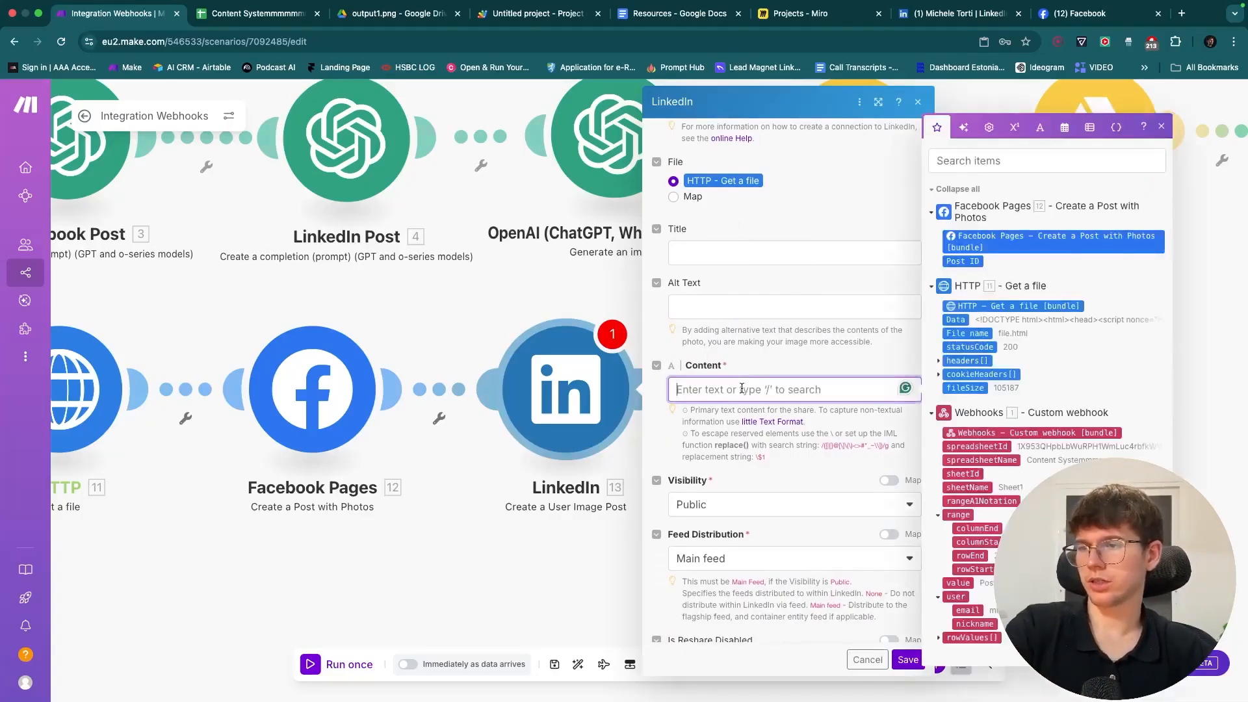
click(939, 640)
scroll(960, 640, down, 1)
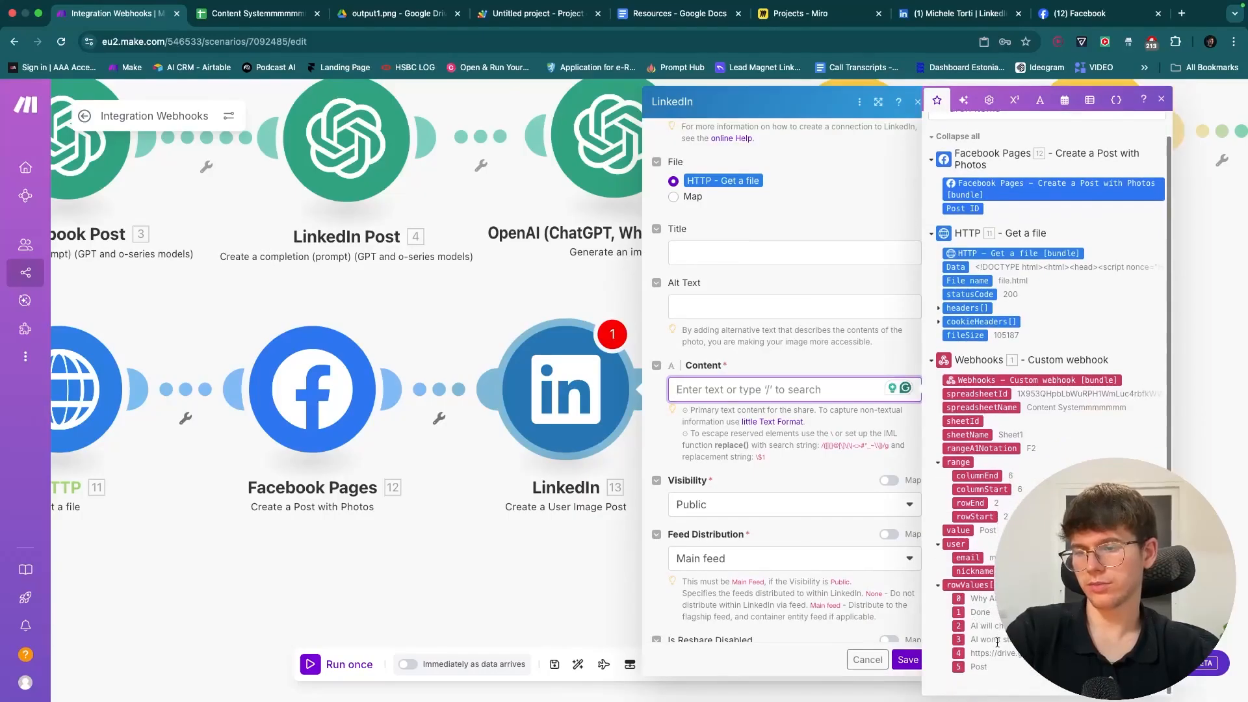
click(960, 640)
click(751, 423)
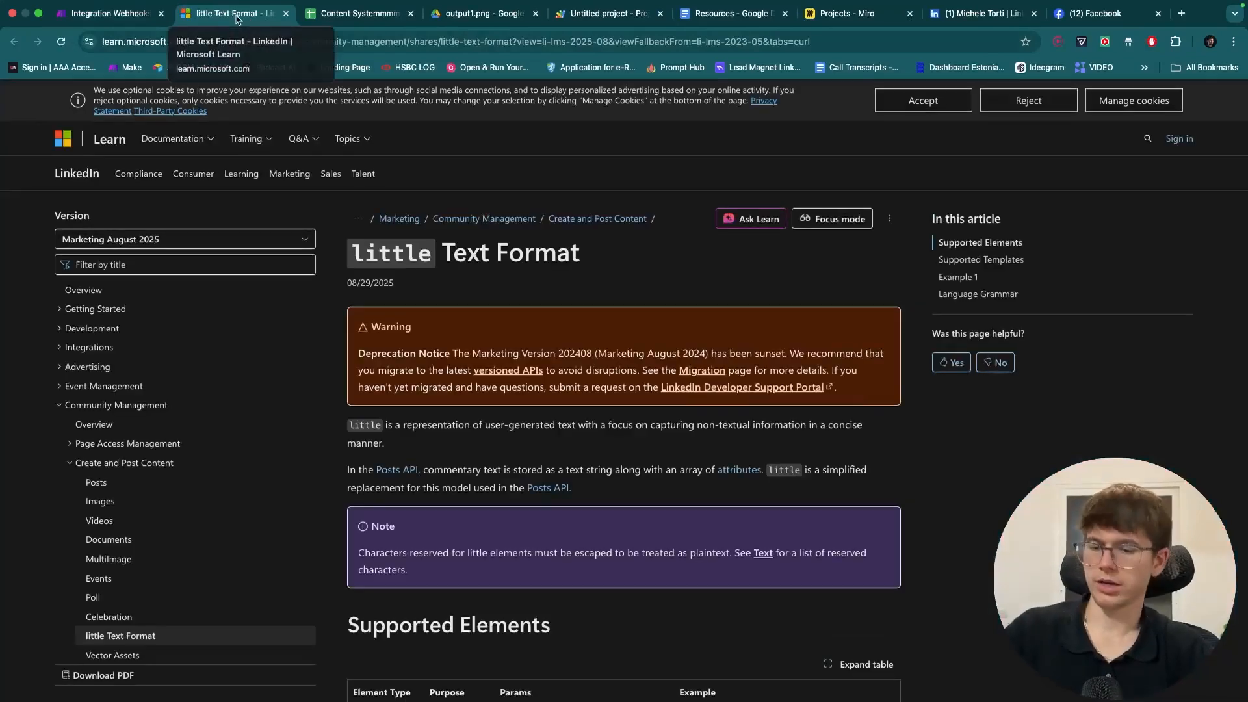
key(super+w)
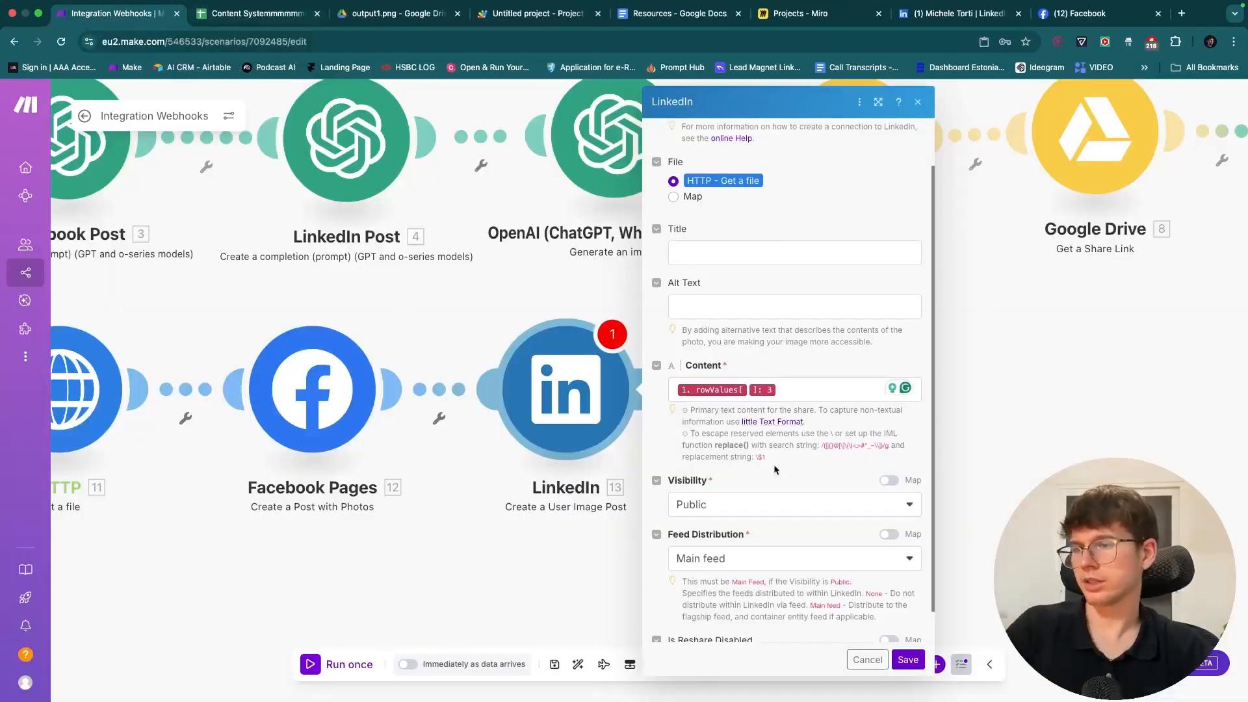
scroll(786, 469, down, 2)
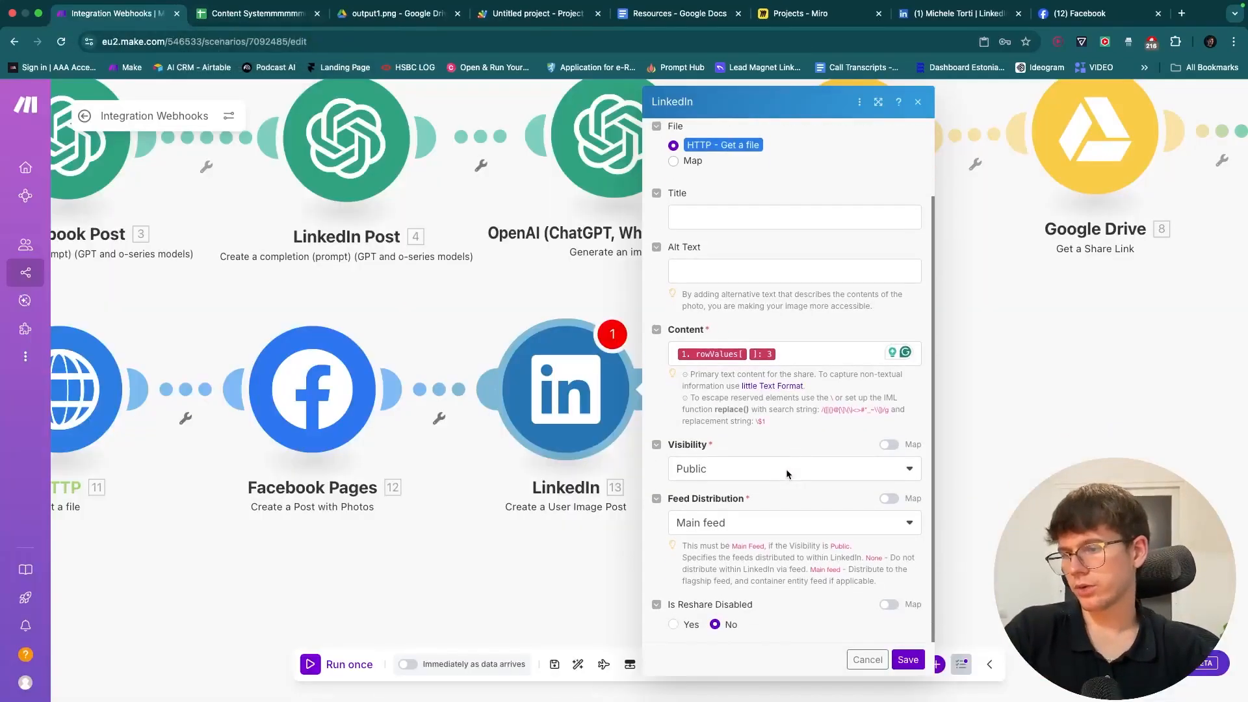
click(909, 660)
click(565, 390)
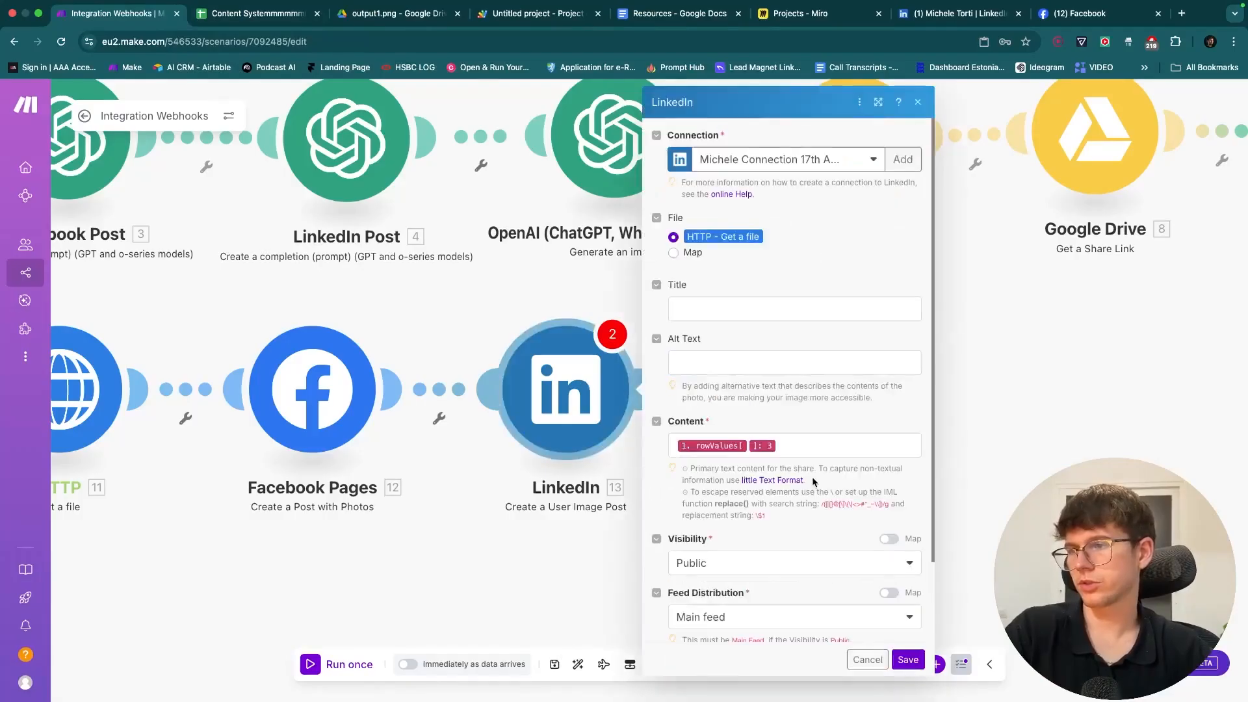
click(907, 661)
- Save the scenario and paste a copy of the Google Sheets update step after LinkedIn
click(559, 663)
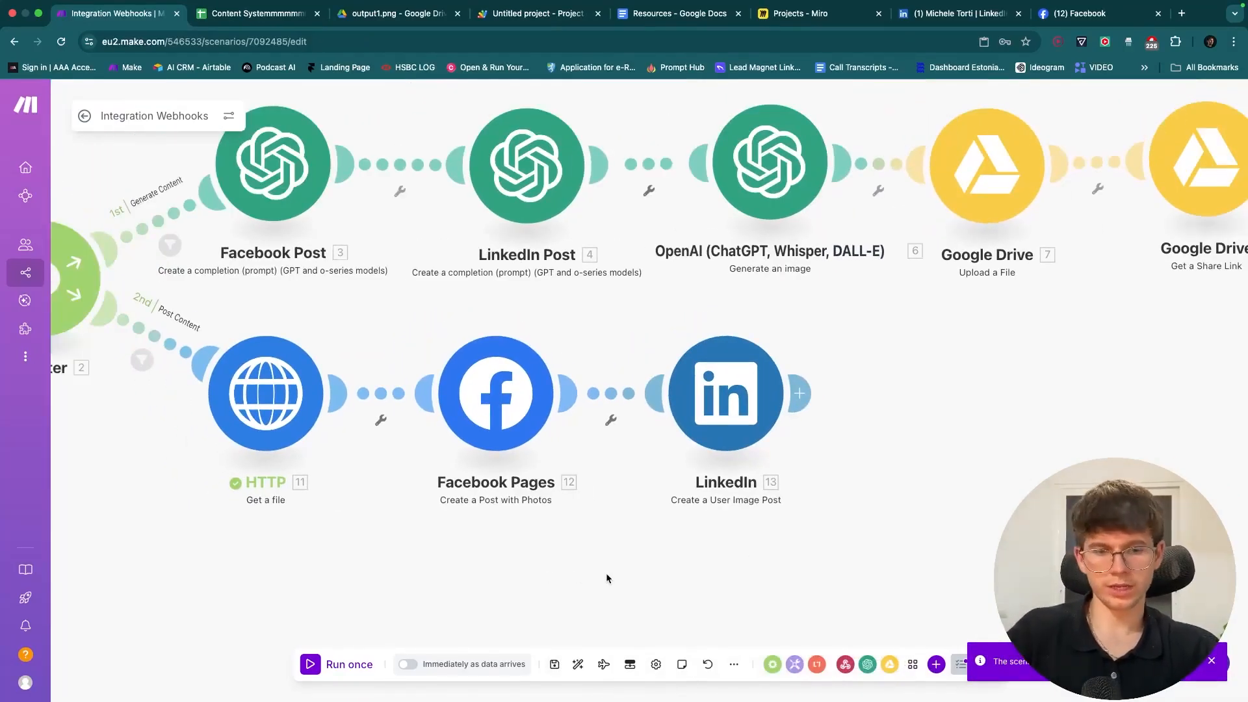
scroll(606, 564, down, 5)
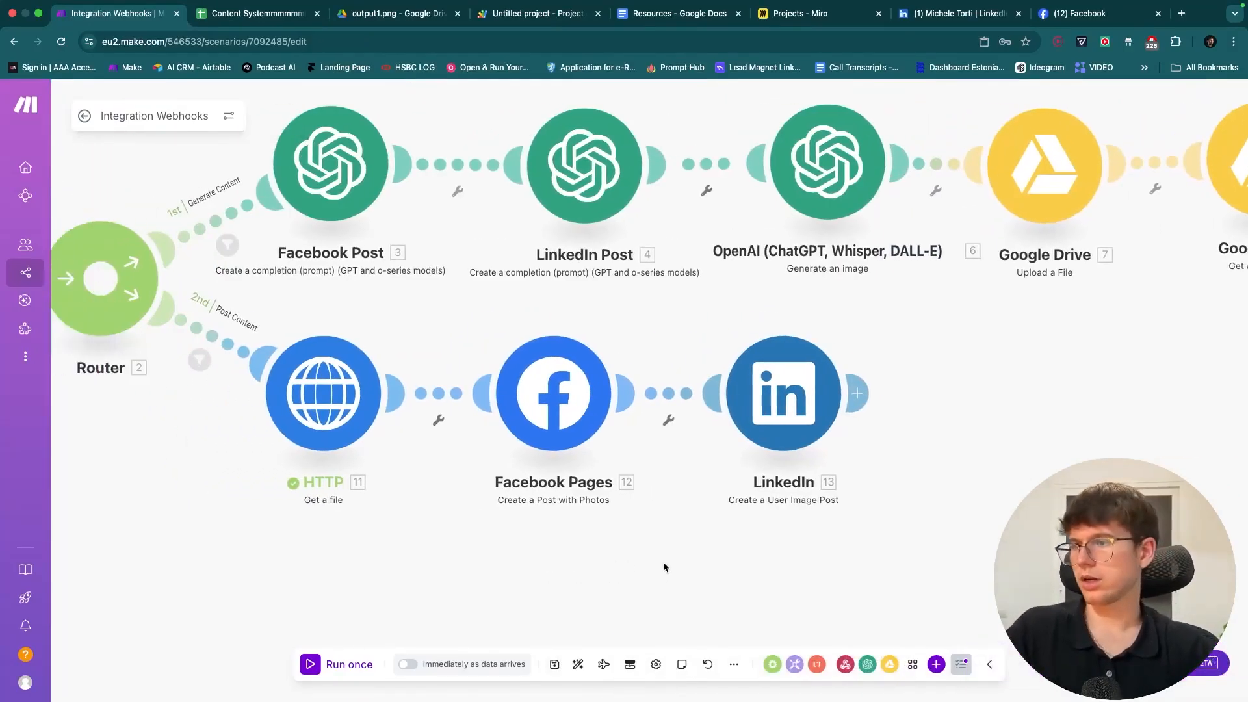
drag(590, 557, 495, 502)
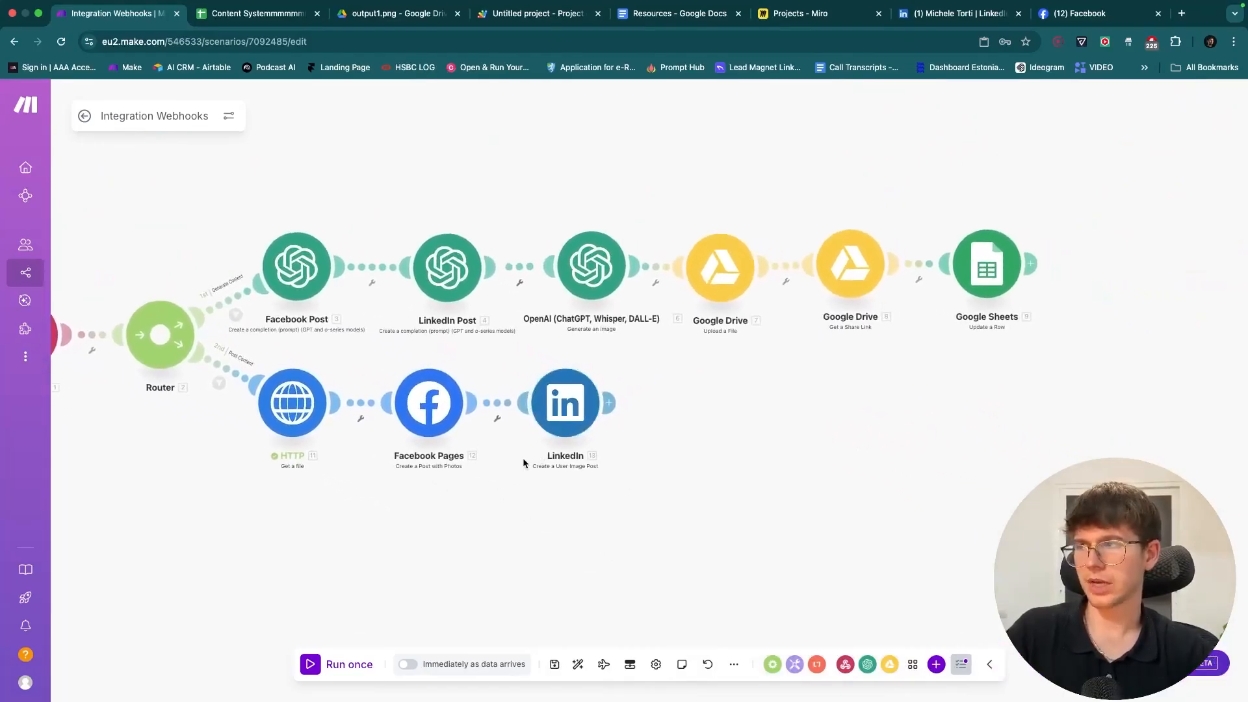
drag(523, 462, 568, 477)
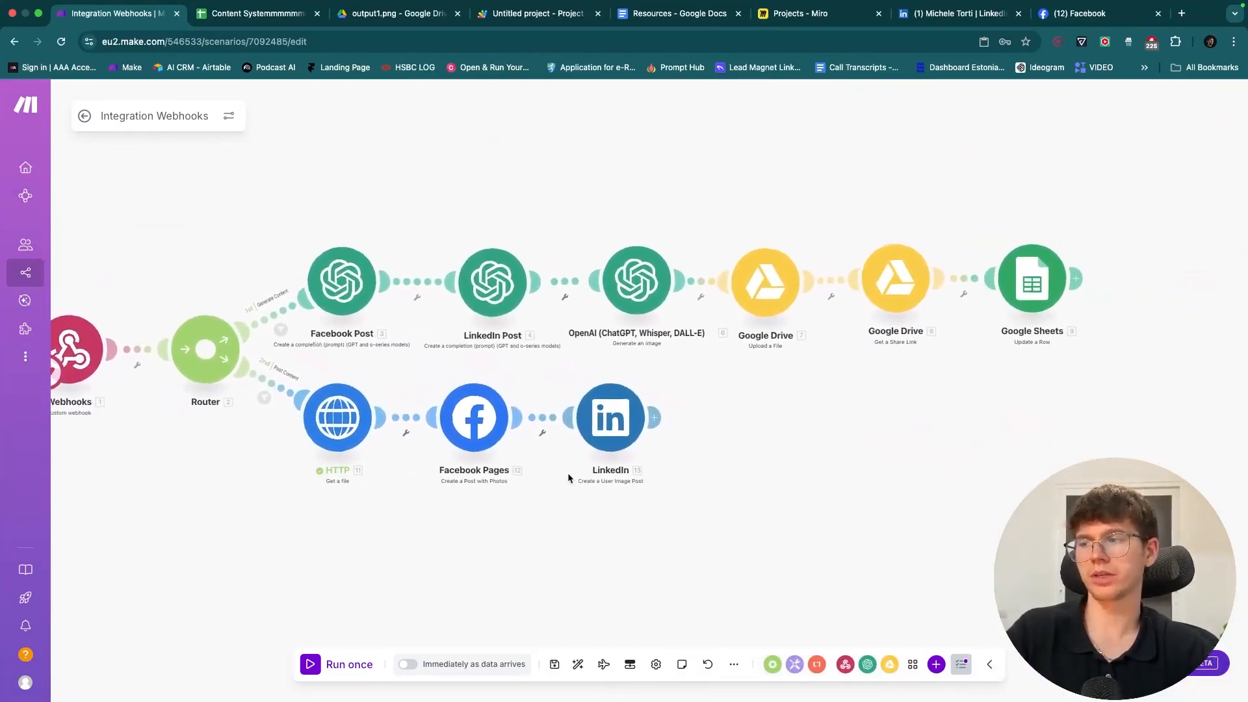
scroll(567, 478, right, 3)
scroll(613, 472, up, 2)
scroll(641, 459, up, 3)
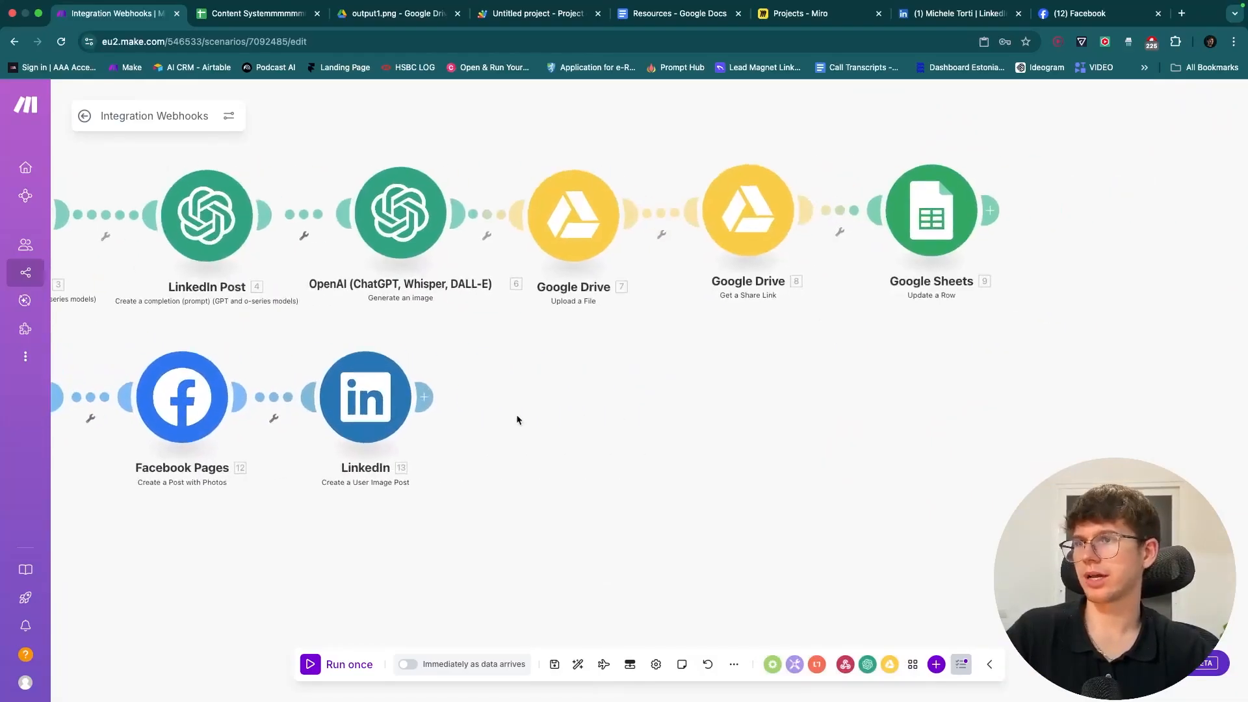
drag(1020, 319, 845, 129)
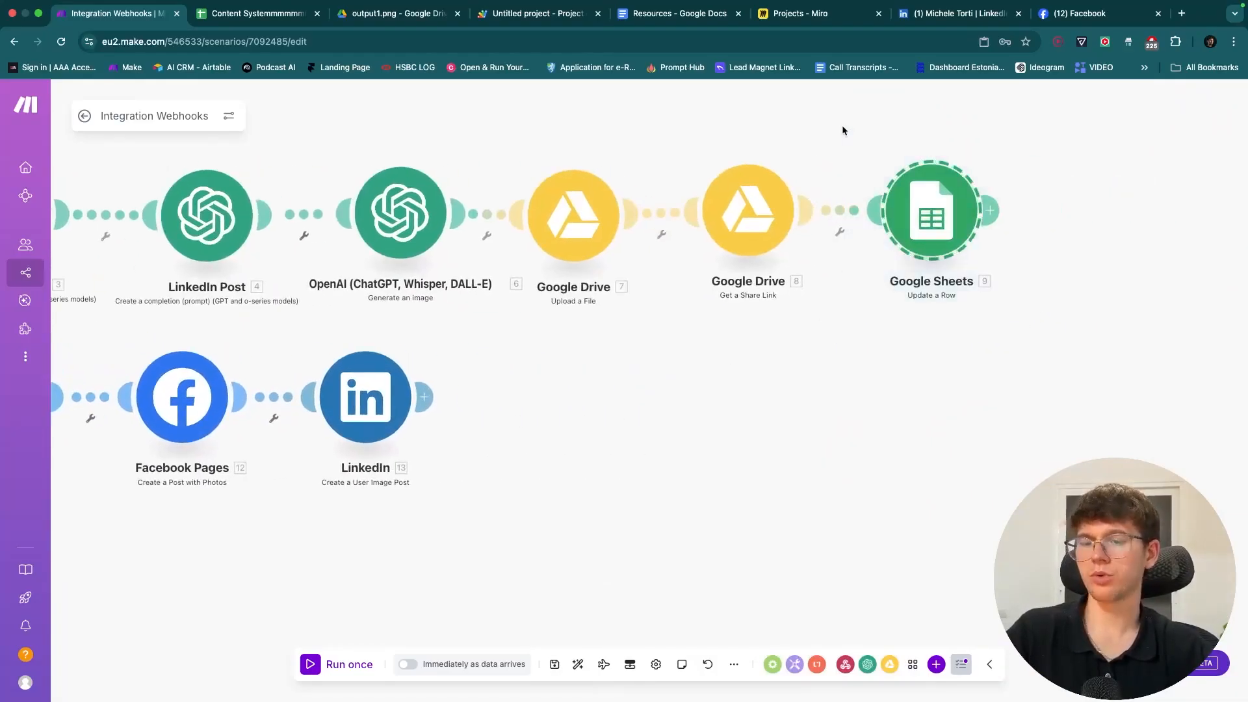
key(ctrl+c)
key(ctrl+v)
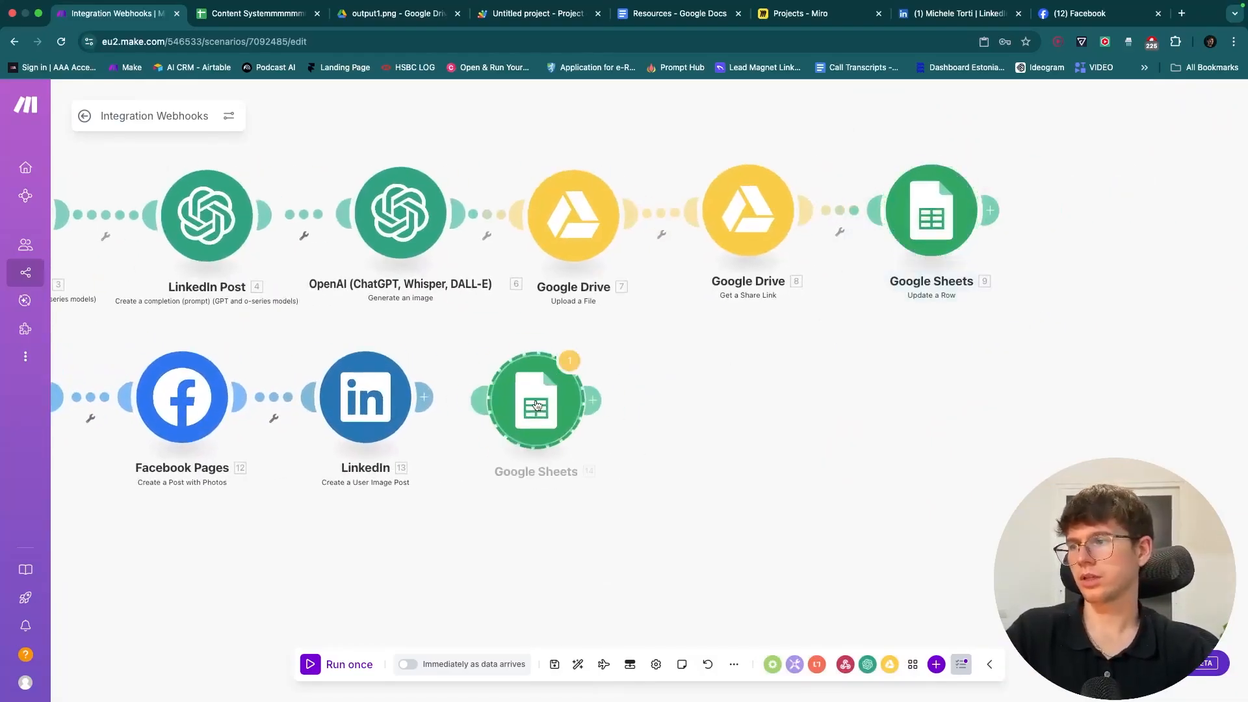
click(572, 396)
- In the copied step, clear the Content Trigger, Facebook post, LinkedIn Post and Image URL mappings
scroll(646, 357, left, 3)
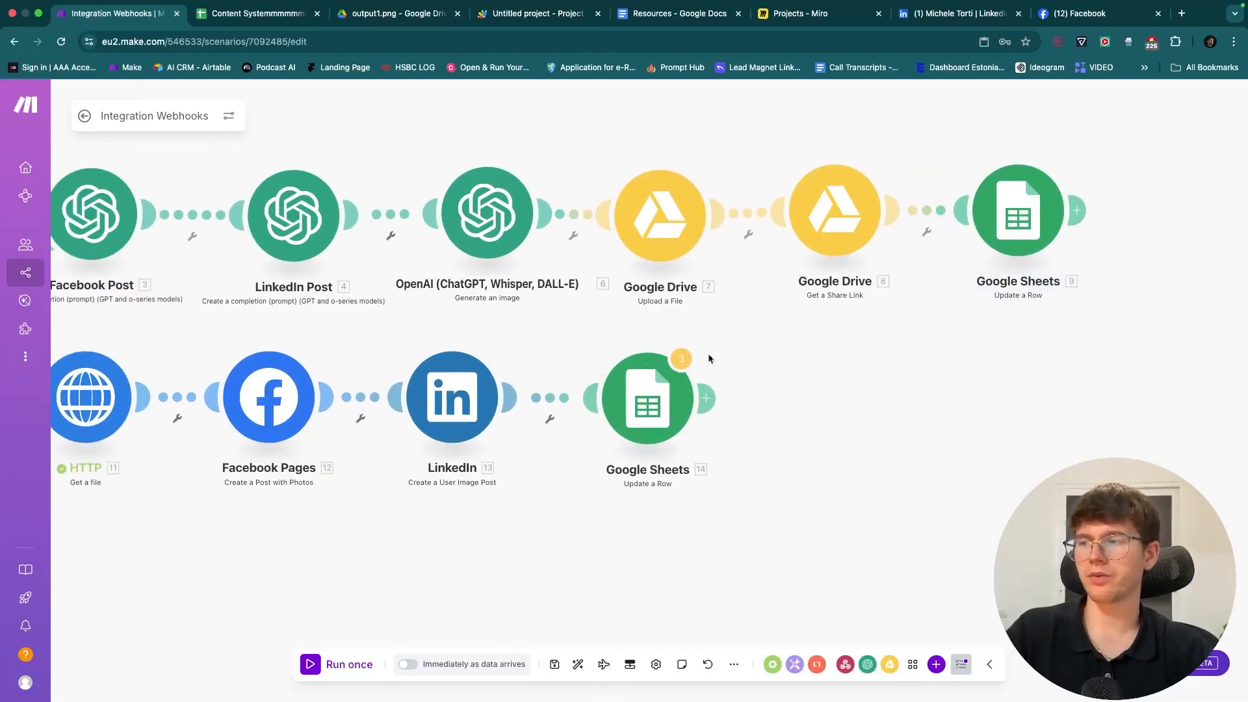
click(666, 386)
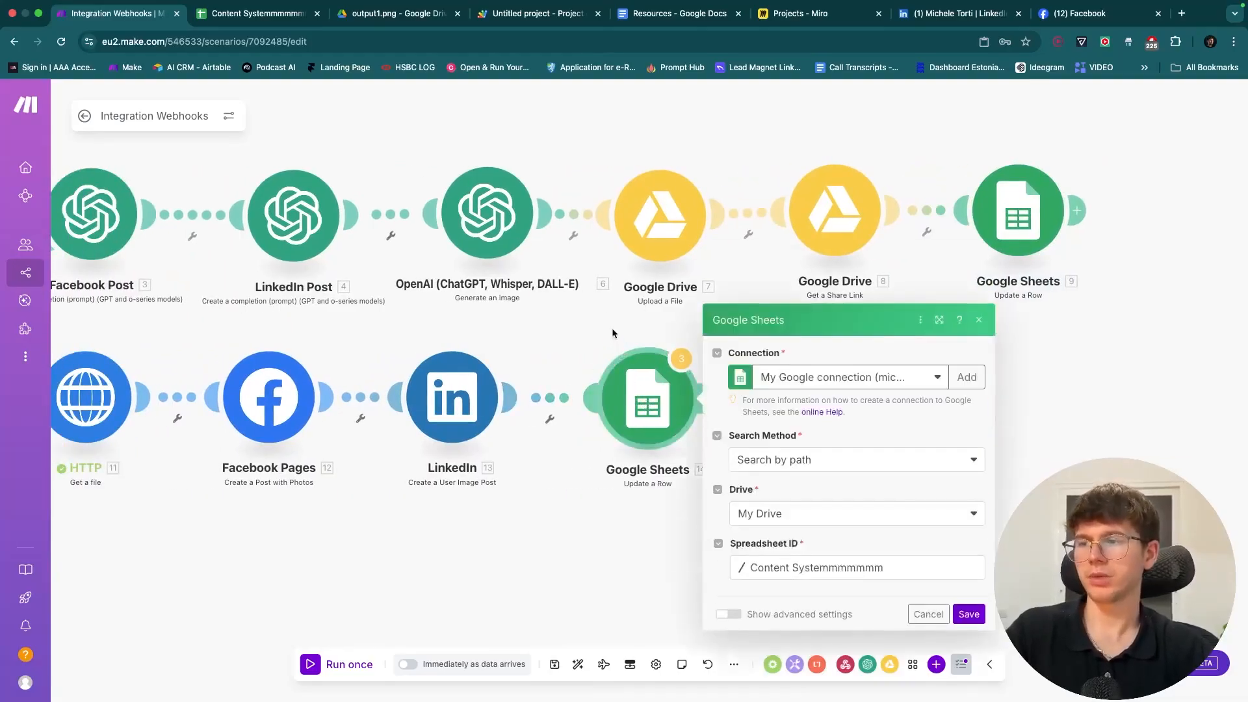
scroll(685, 419, down, 5)
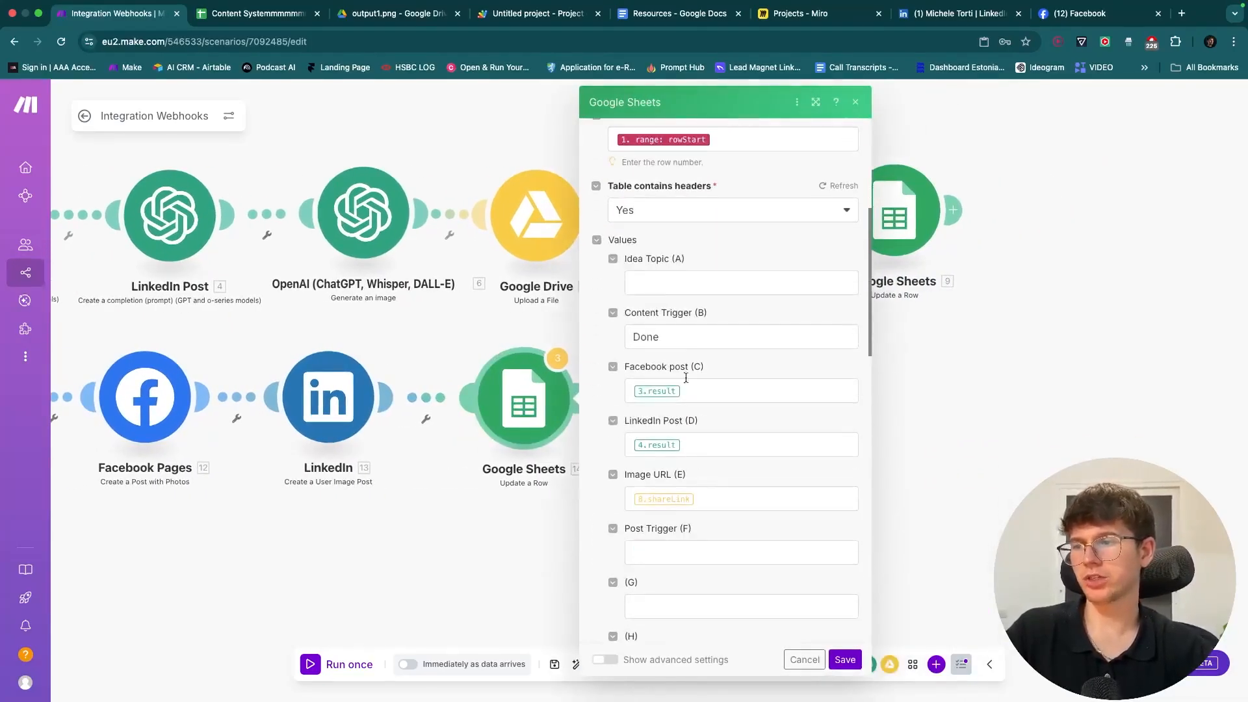
click(687, 338)
click(686, 374)
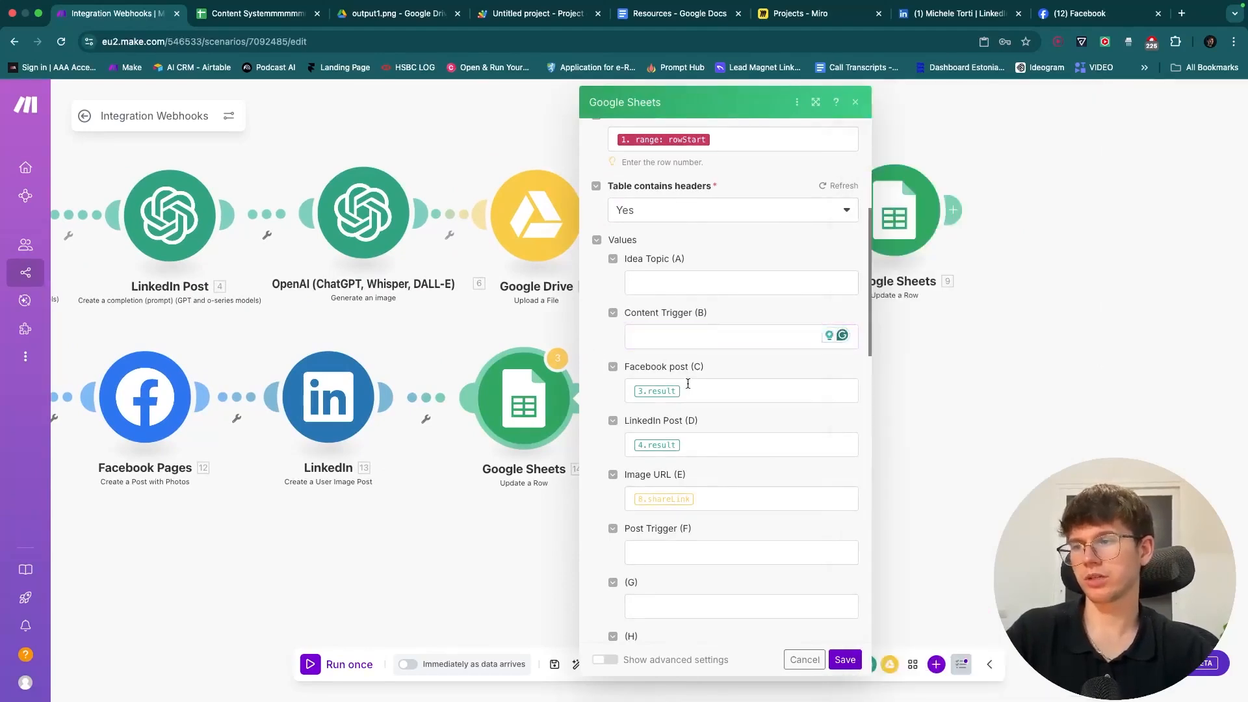
click(688, 385)
key(super+a)
key(BackSpace)
click(699, 444)
key(super+a)
key(BackSpace)
click(715, 500)
key(super+a)
key(BackSpace)
- Set Post Trigger (F) to Done and check F2's choices in the spreadsheet
click(693, 549)
text(Done)
scroll(705, 592, down, 1)
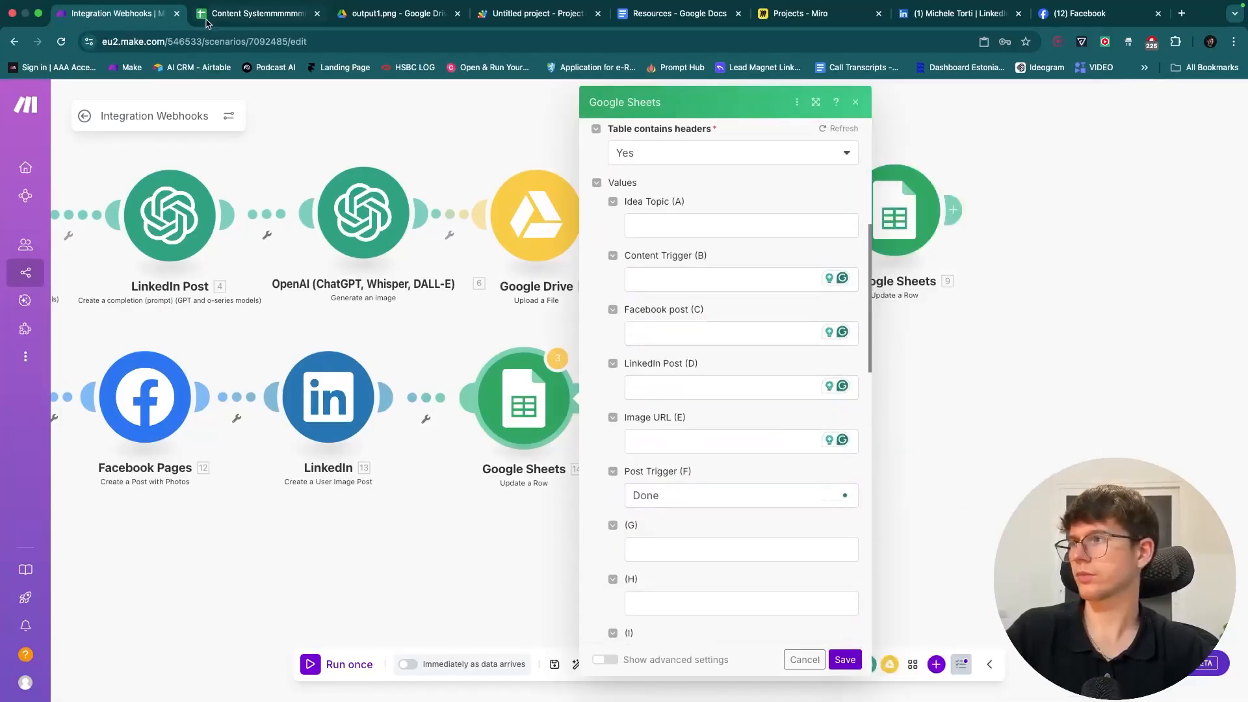
click(212, 14)
click(894, 254)
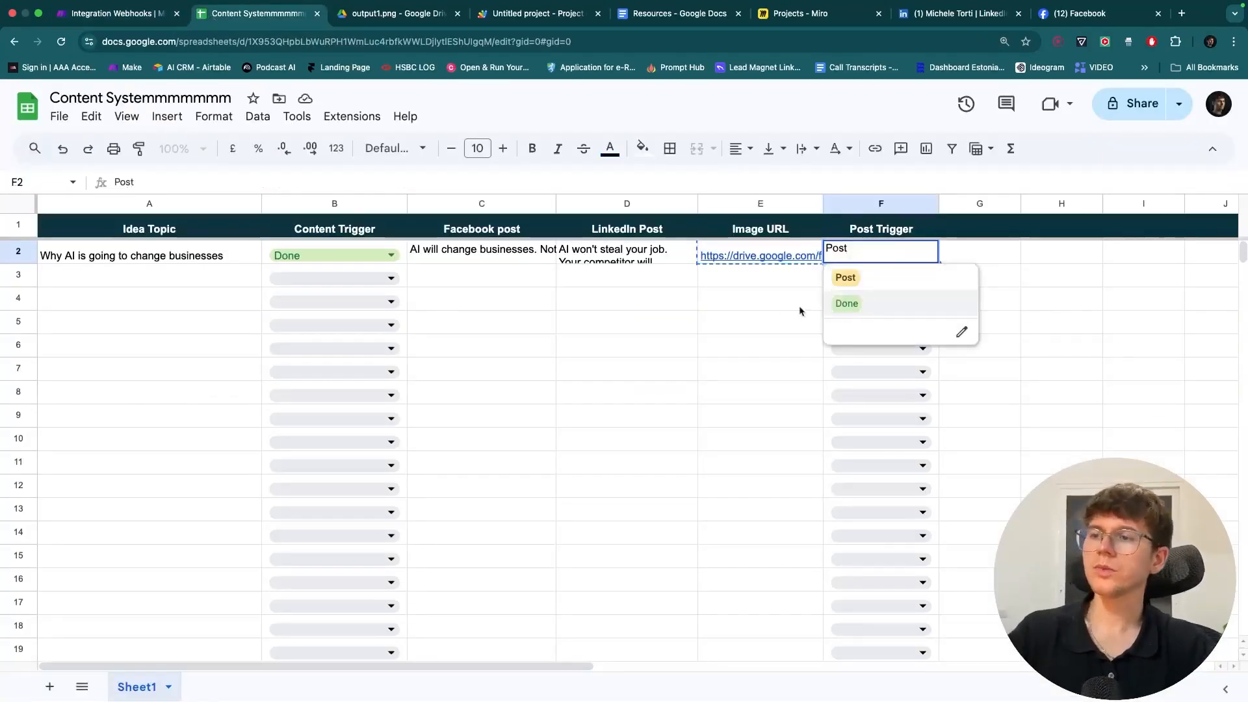
- Close the F2 choices and save the new Google Sheets step's settings
click(739, 302)
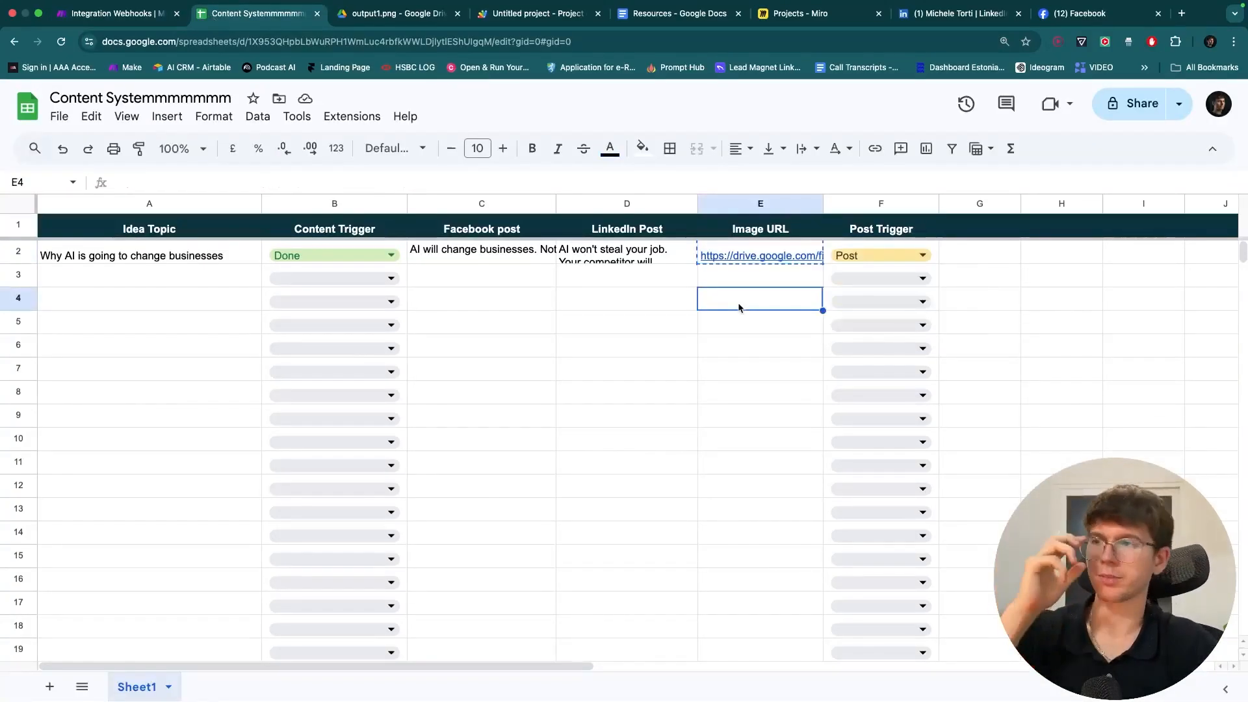
click(117, 29)
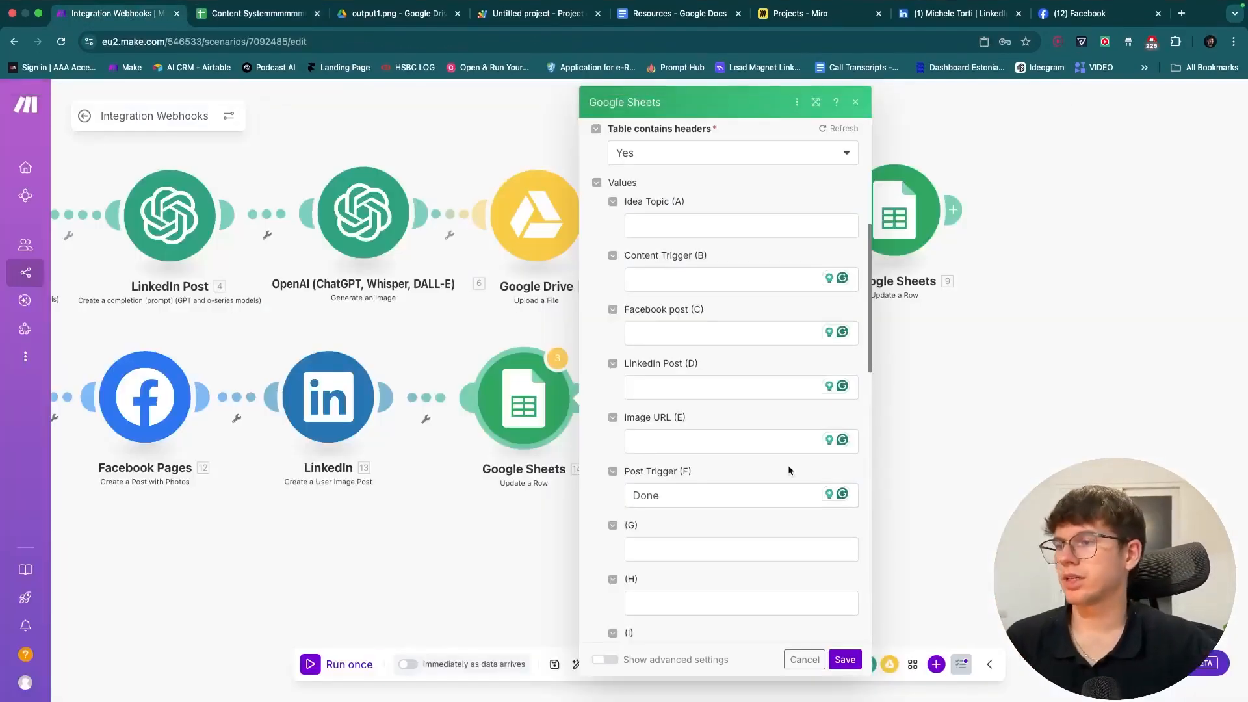
click(844, 660)
- Review both scenario branches on the canvas and save the scenario
drag(591, 537, 946, 532)
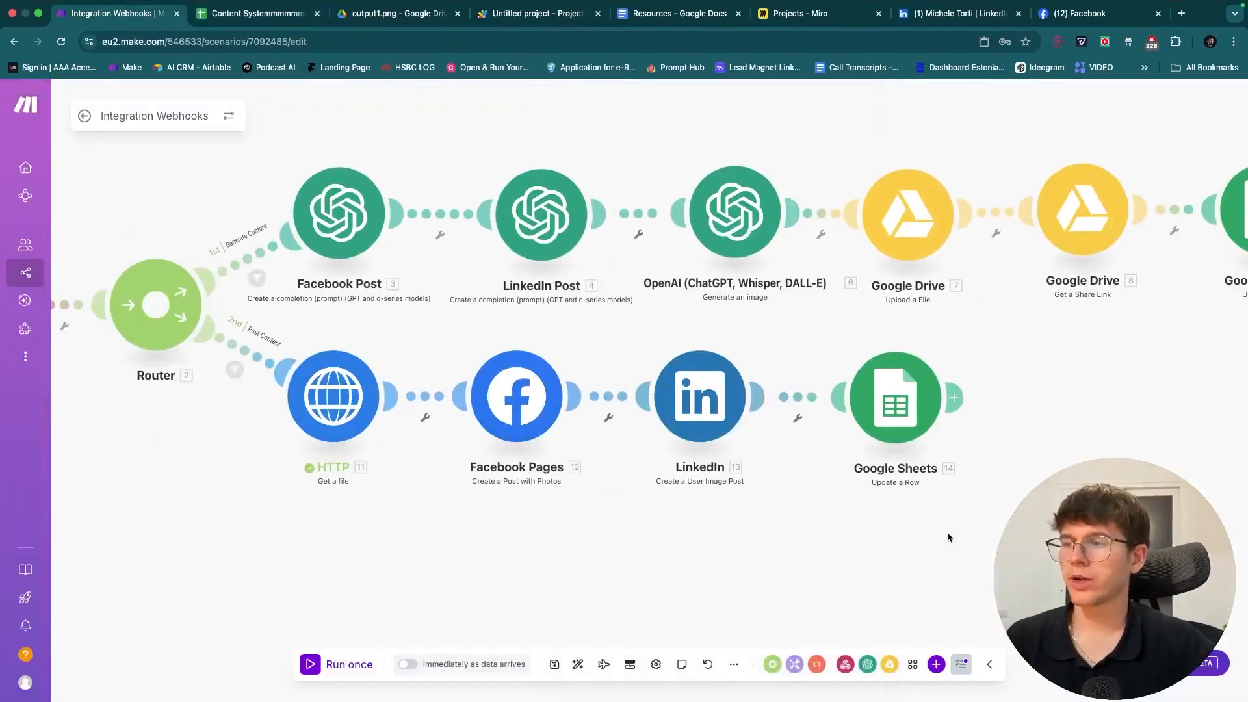
drag(539, 395, 744, 416)
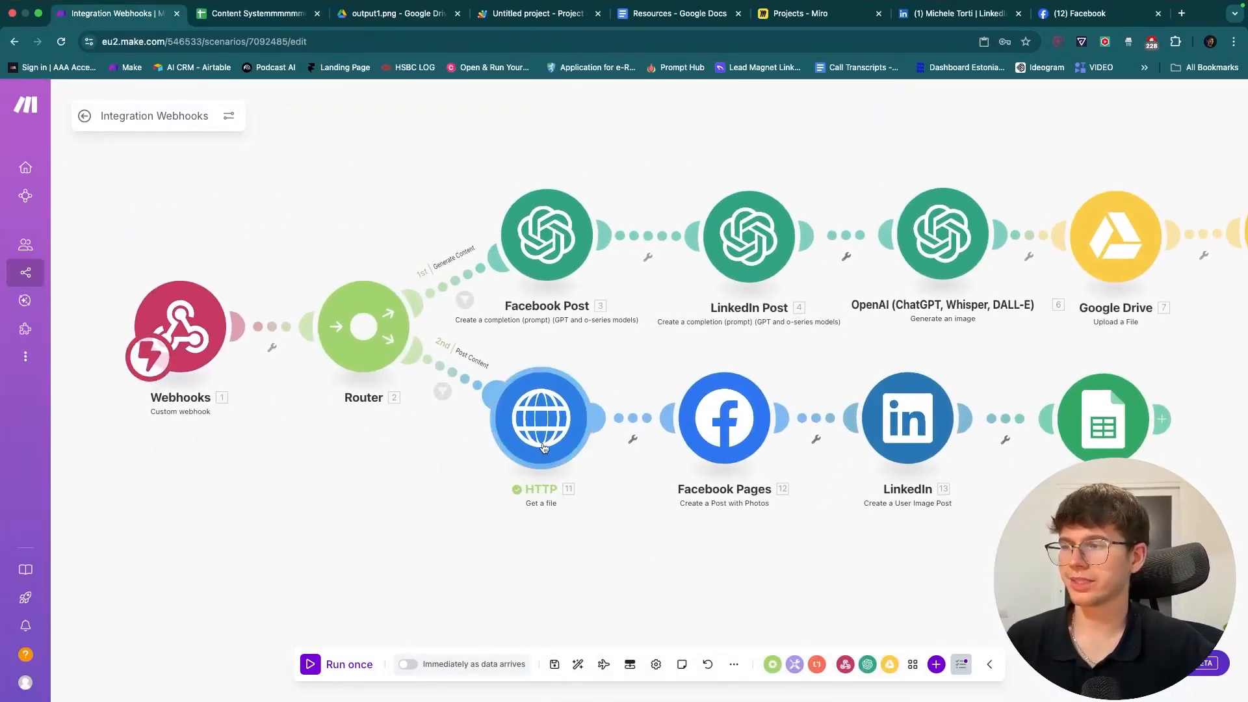
drag(987, 308, 749, 328)
scroll(770, 298, down, 2)
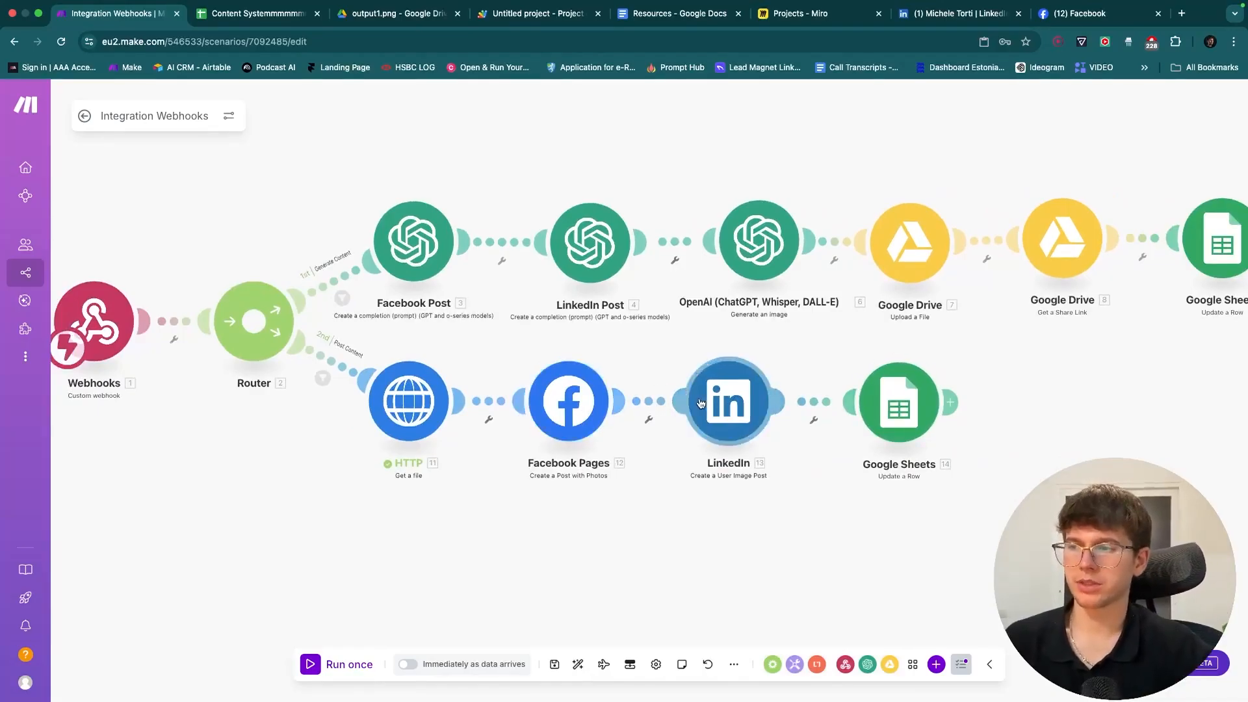
scroll(416, 312, left, 2)
key(ctrl+Tab)
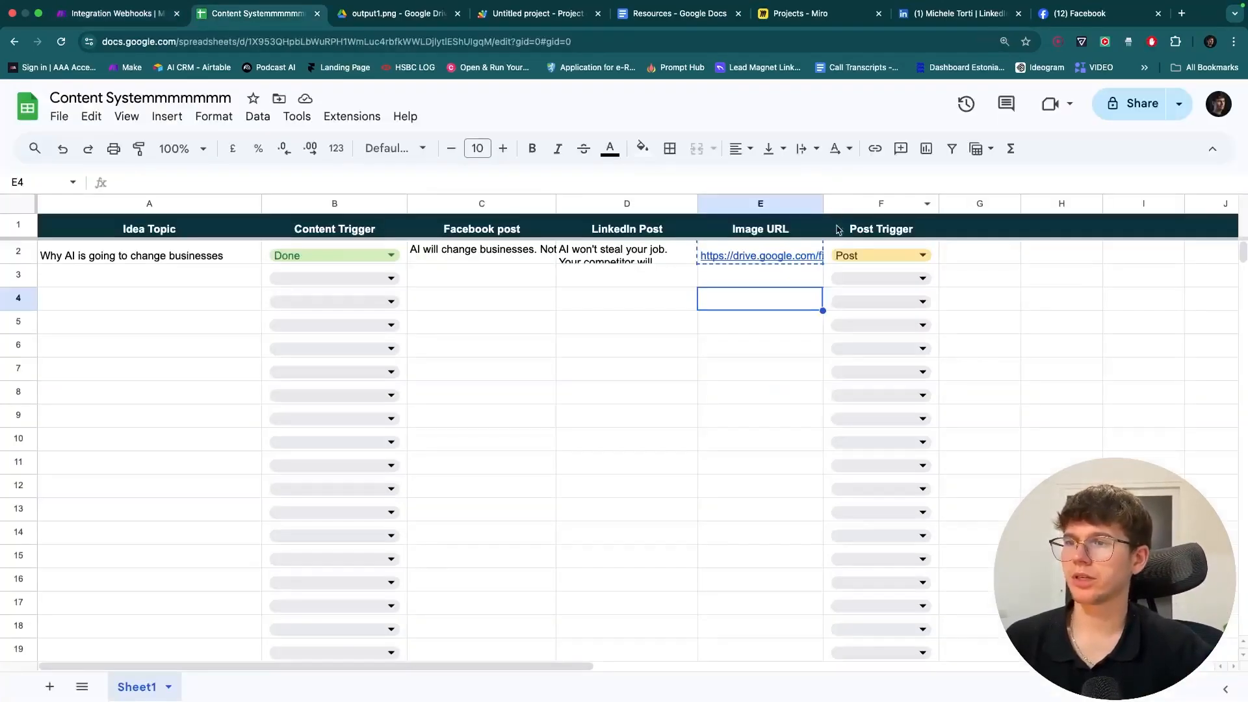
key(ctrl+shift+Tab)
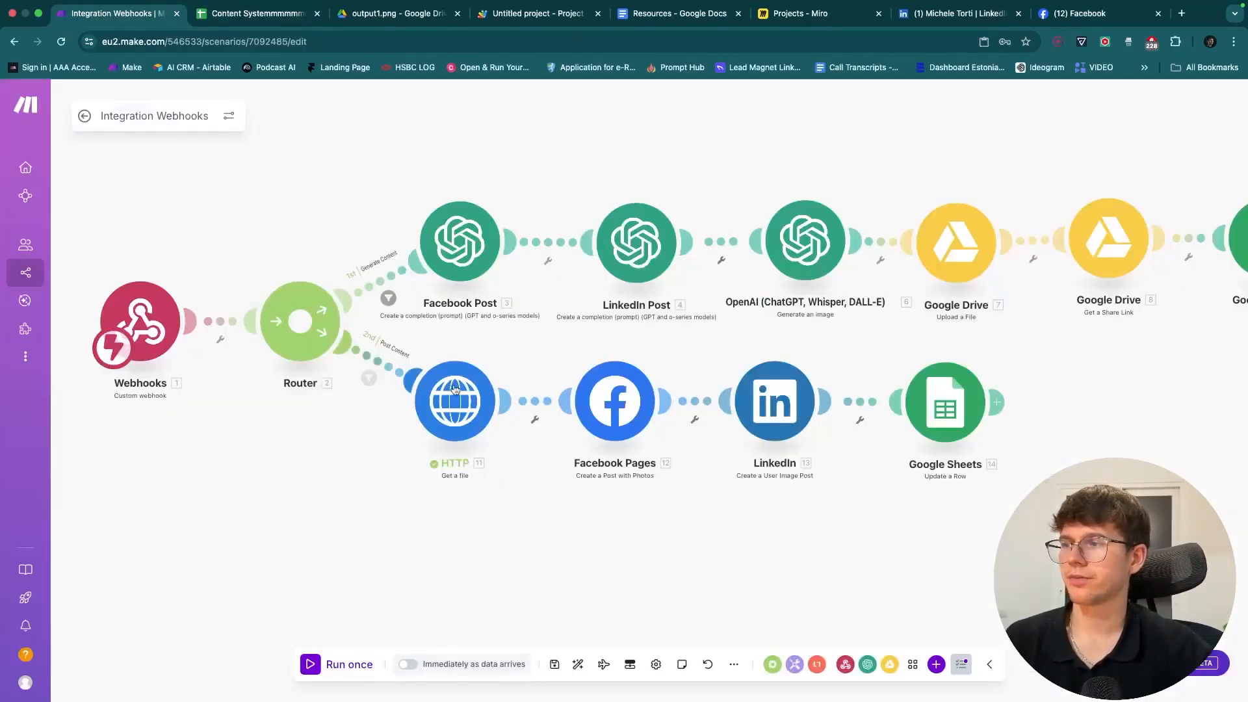
drag(577, 357, 417, 365)
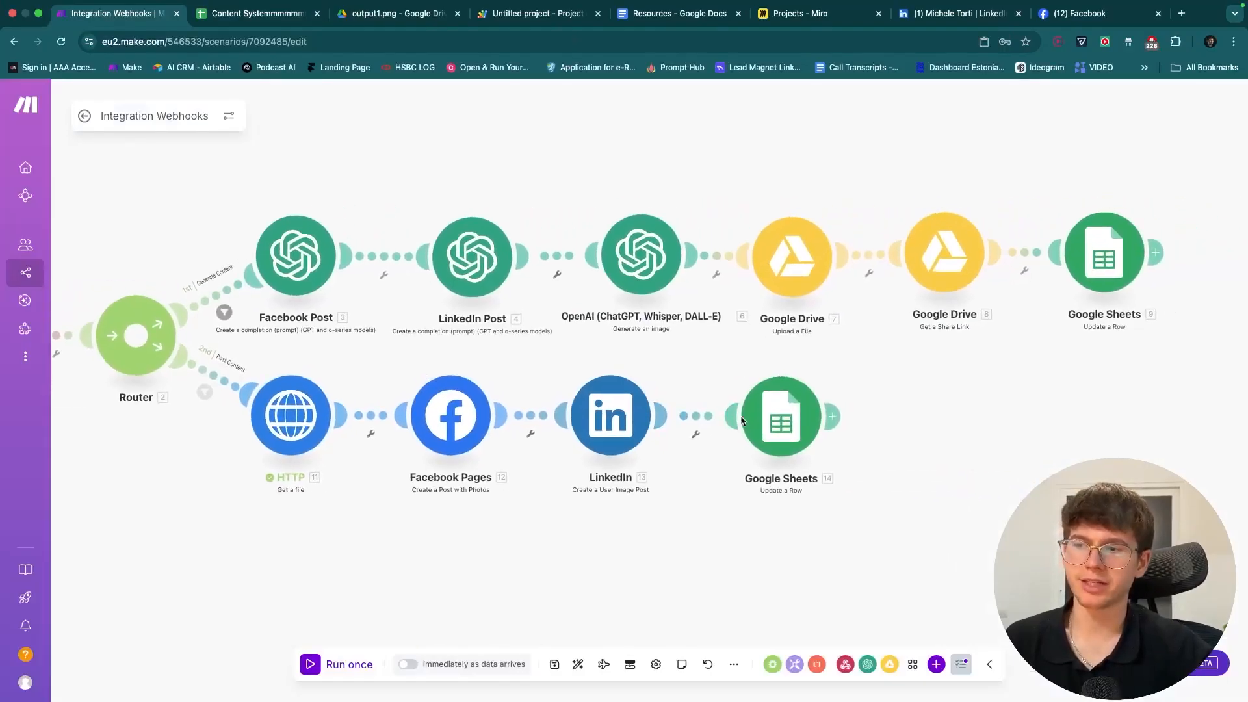
click(260, 17)
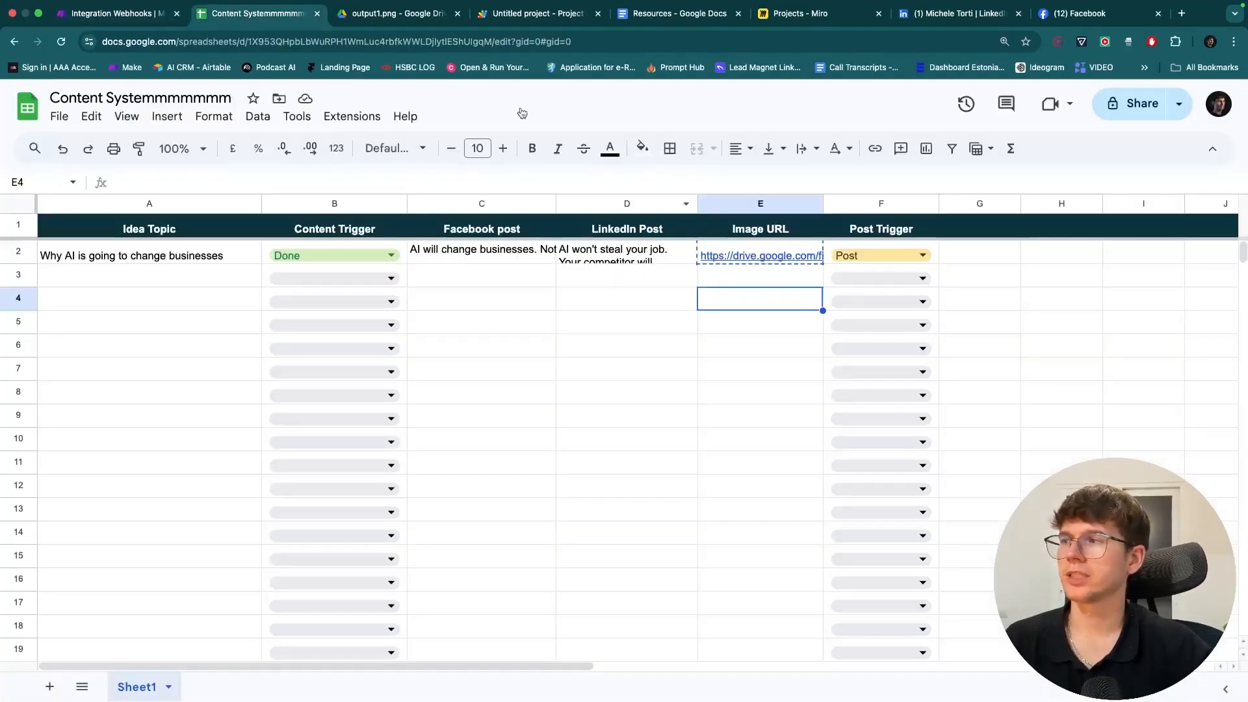
click(143, 11)
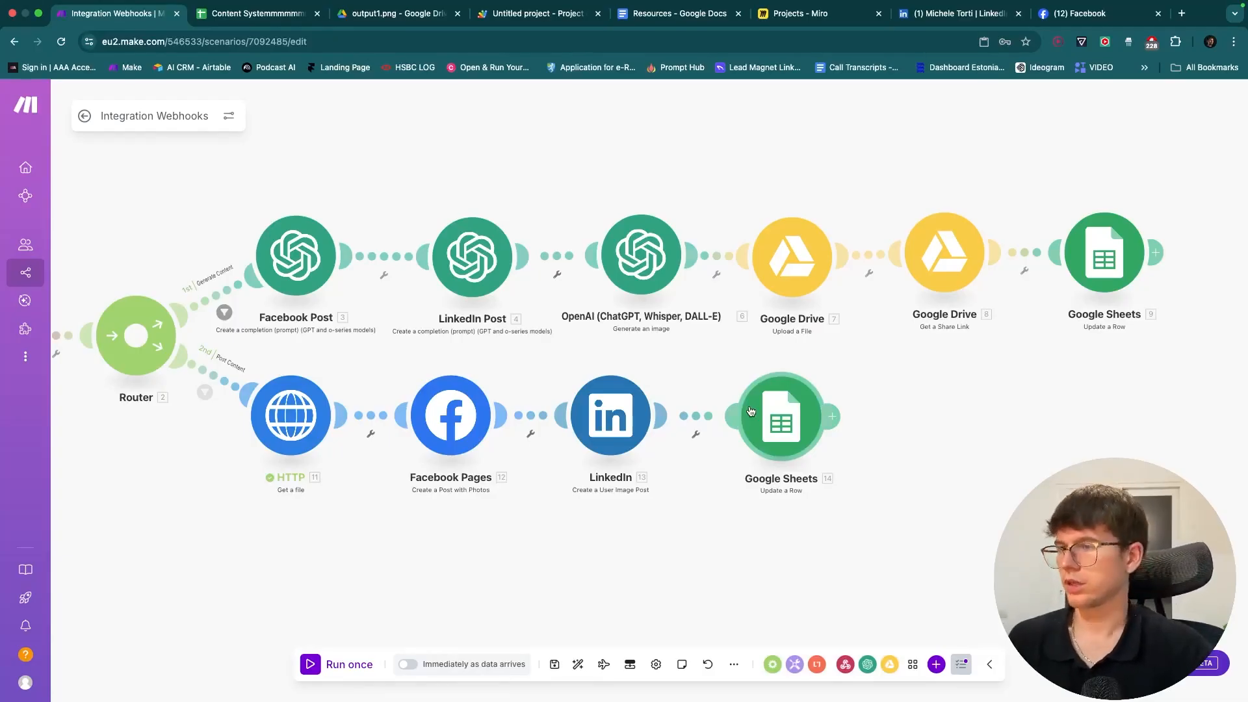
scroll(689, 343, right, 2)
drag(653, 345, 766, 352)
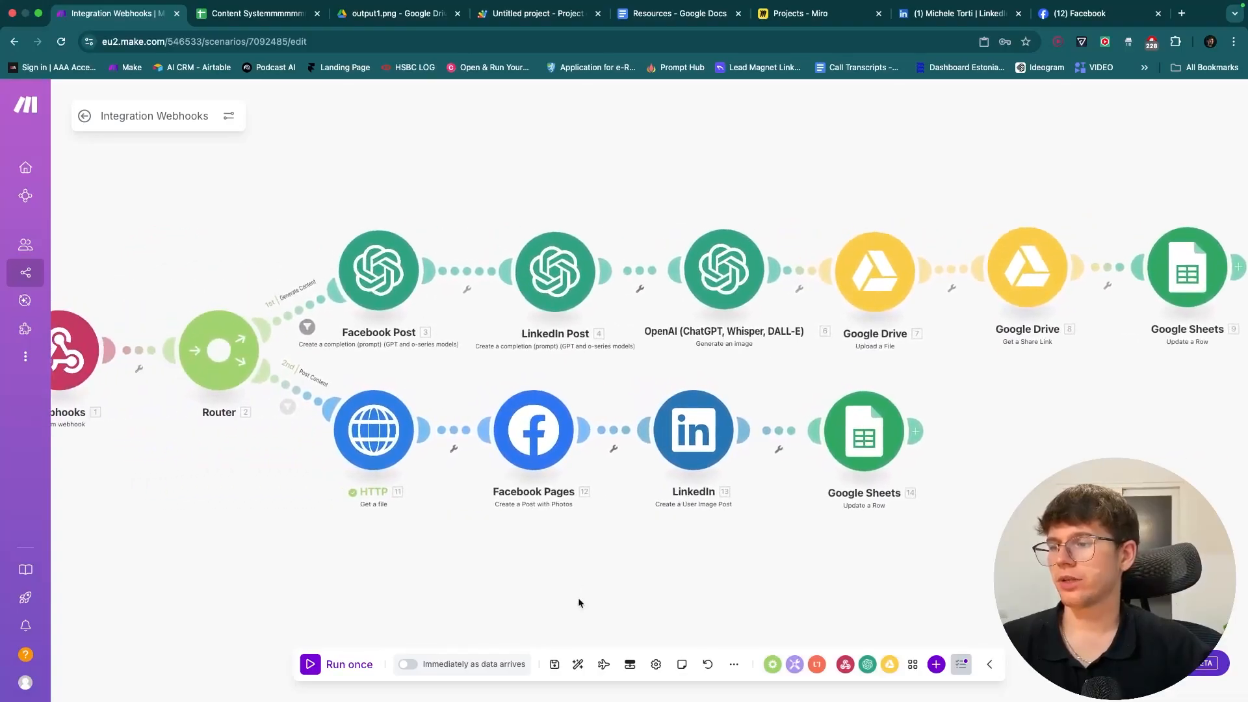
click(555, 664)
- Clear the test data in row 2 (A2:G2) of the content spreadsheet
click(255, 13)
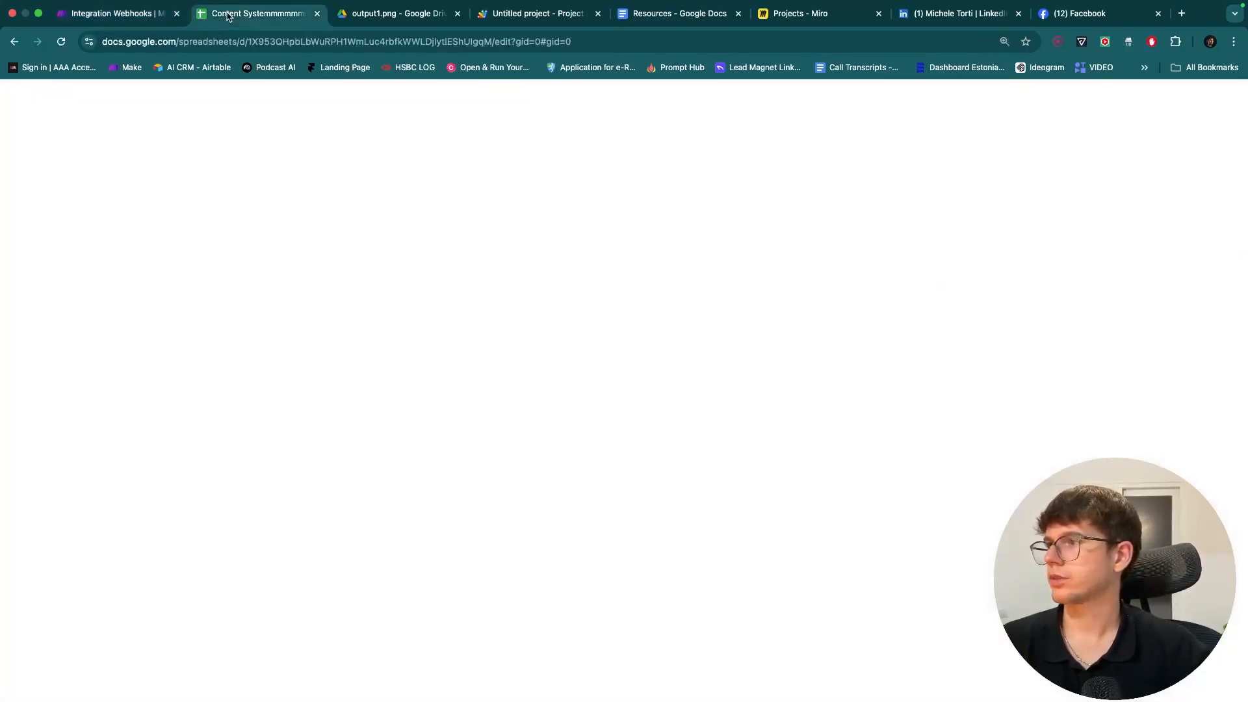
drag(950, 256, 195, 254)
key(Delete)
click(529, 328)
- Save the scenario, switch it on, delete the queued webhook data, and select sheet cell A2
click(141, 15)
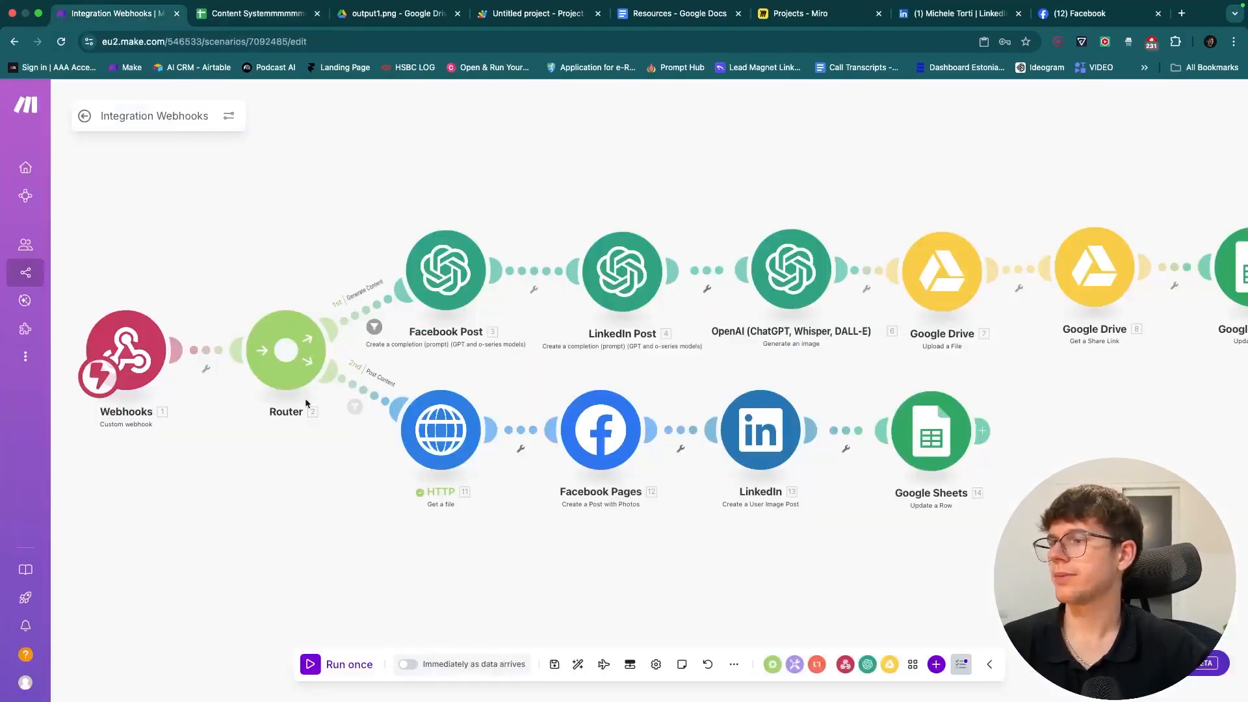
click(555, 664)
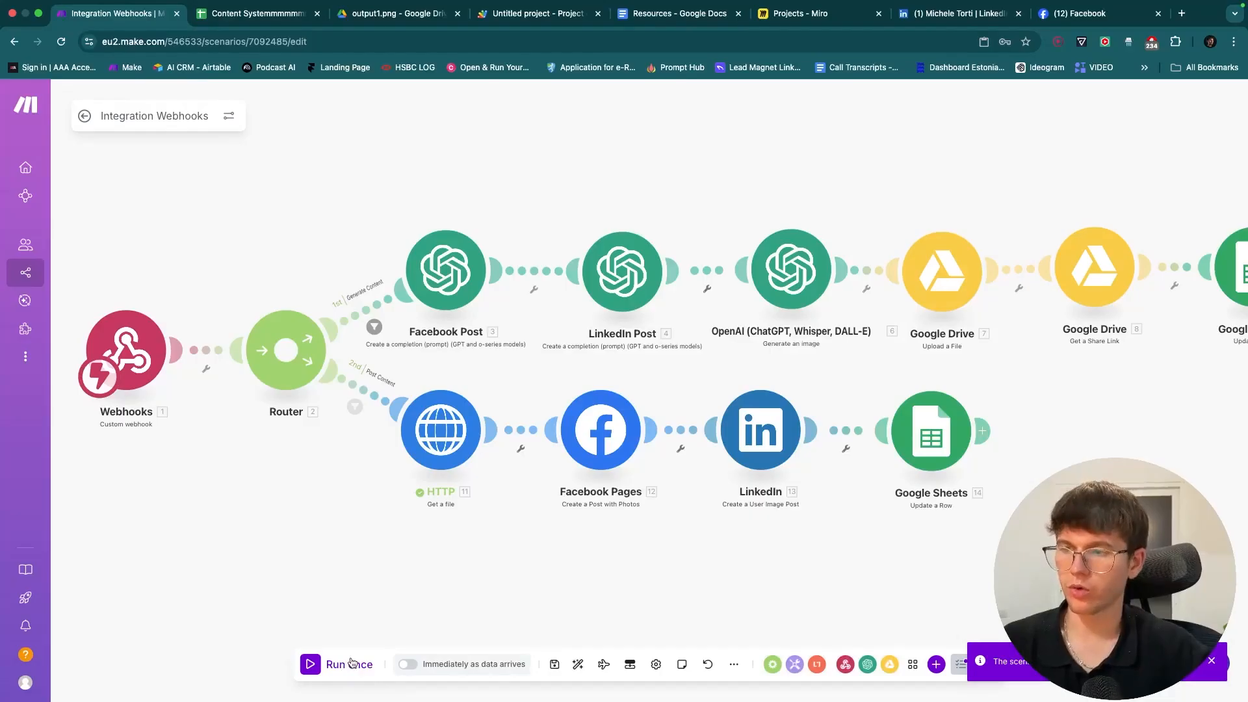
click(84, 116)
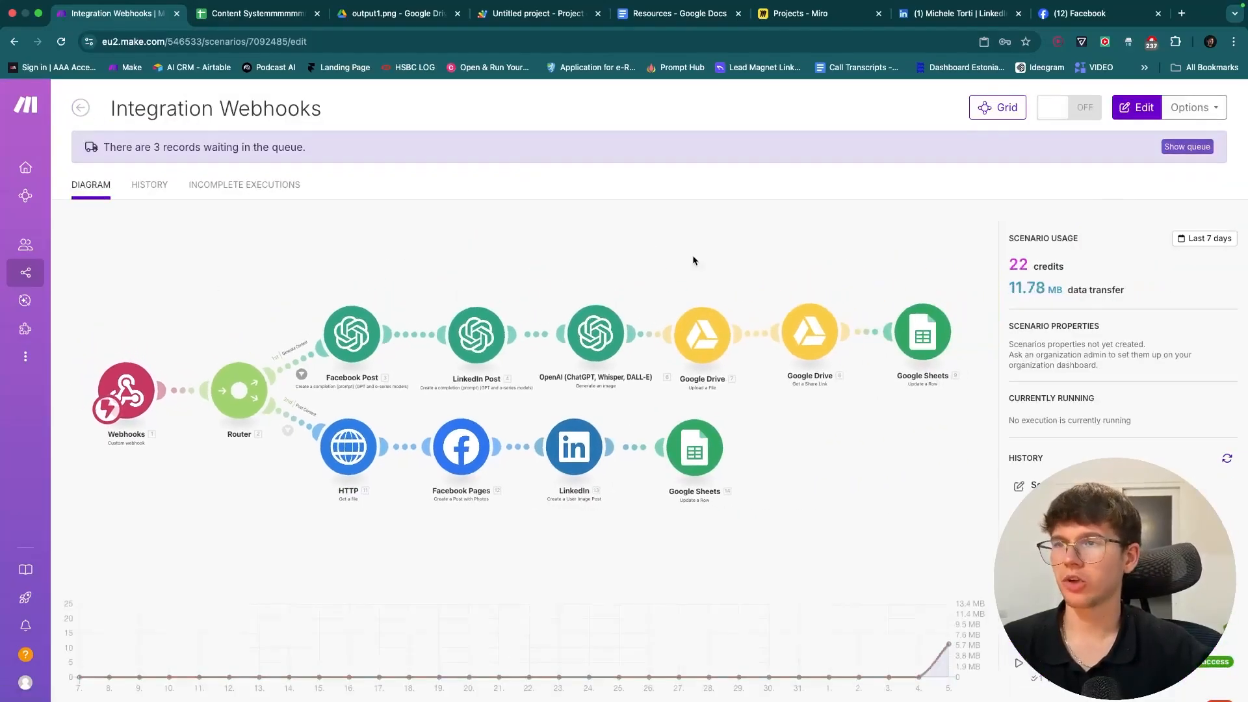
click(1069, 107)
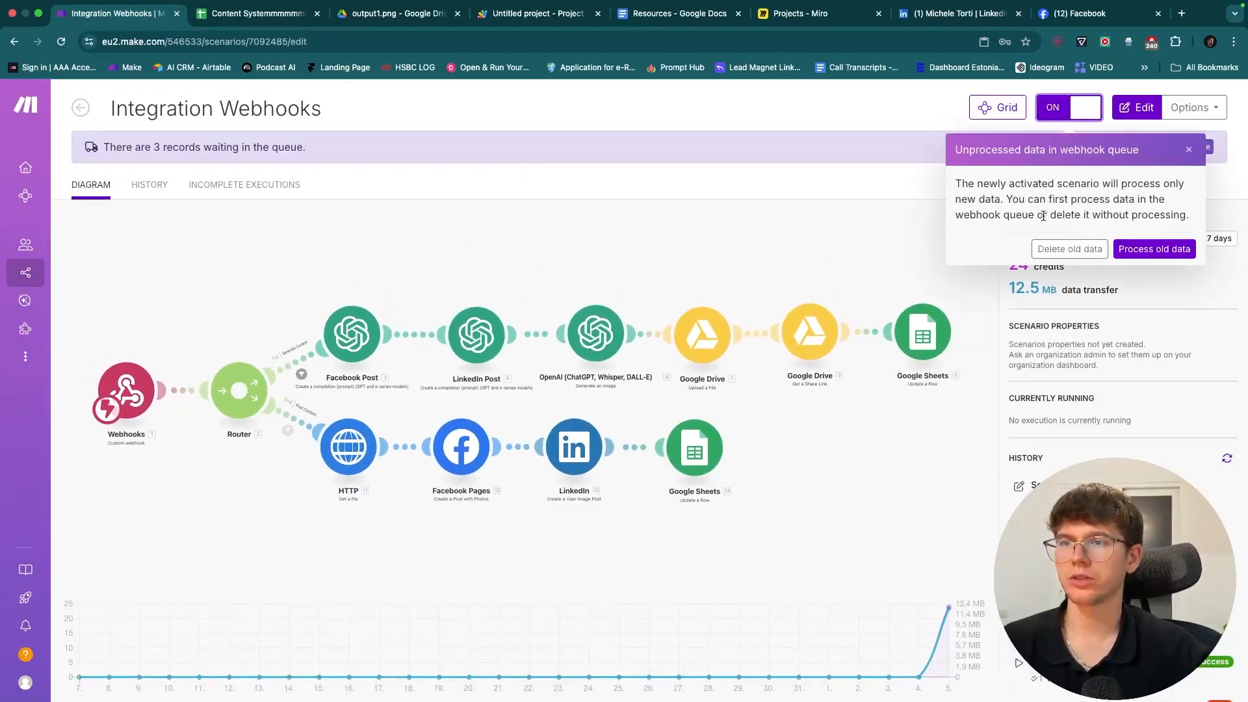
click(1069, 249)
click(755, 195)
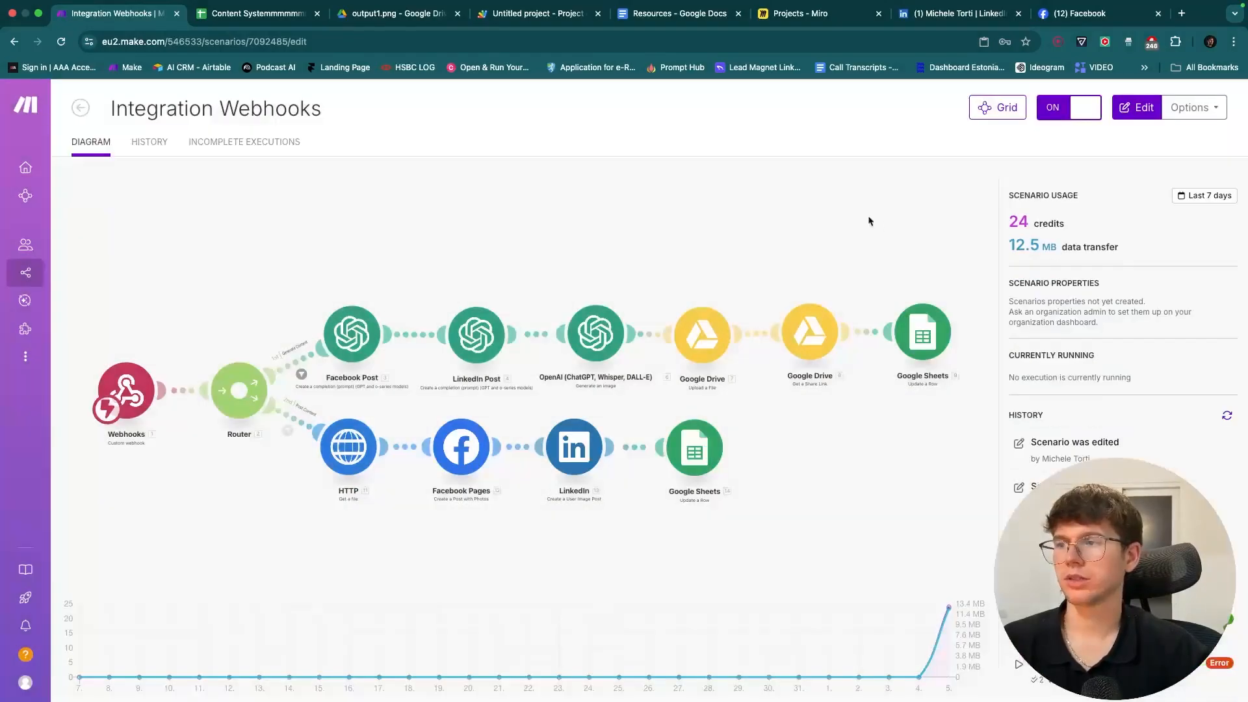
click(223, 13)
click(175, 244)
- Enter the idea about focusing on one automation platform into A2
text(why)
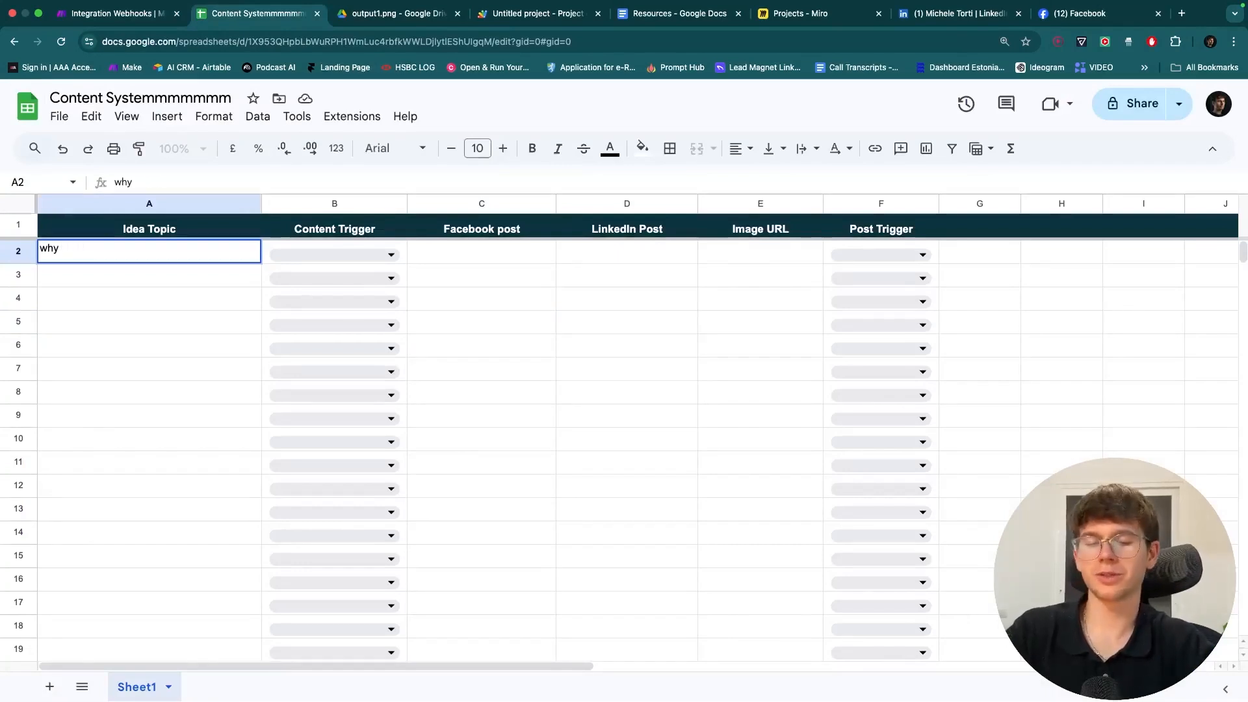
text(focusing on one automation)
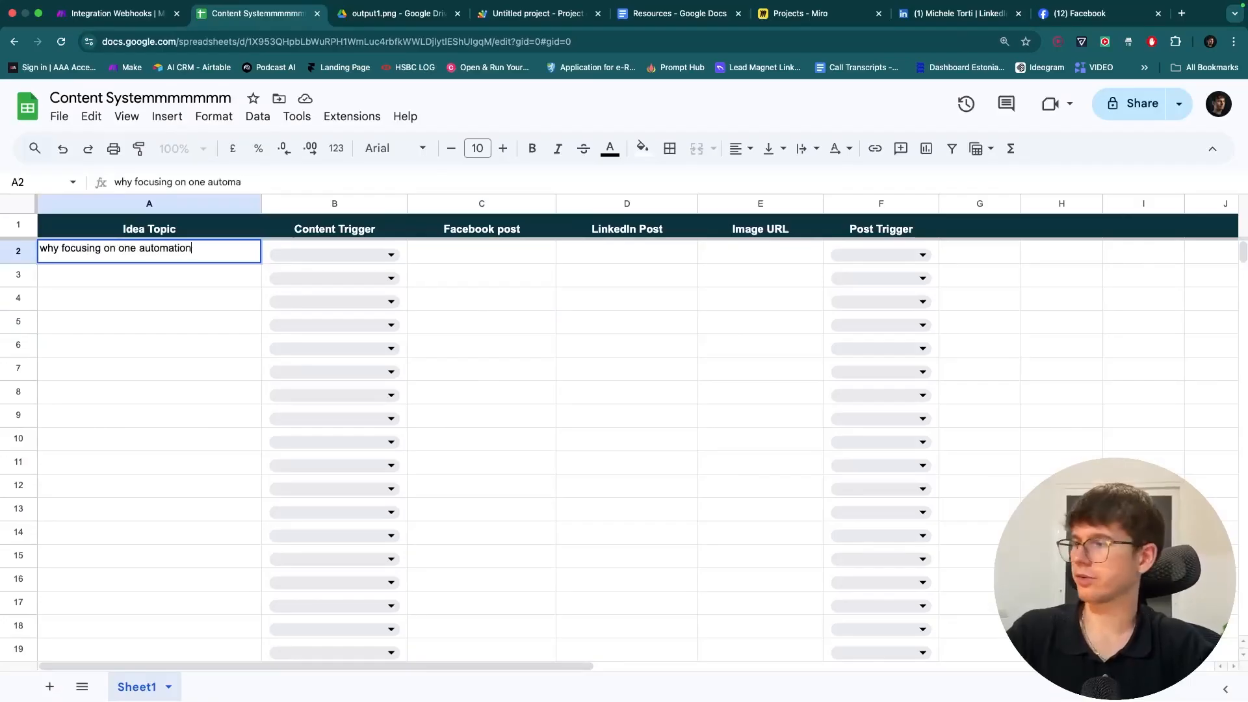
text( platform is the best ga)
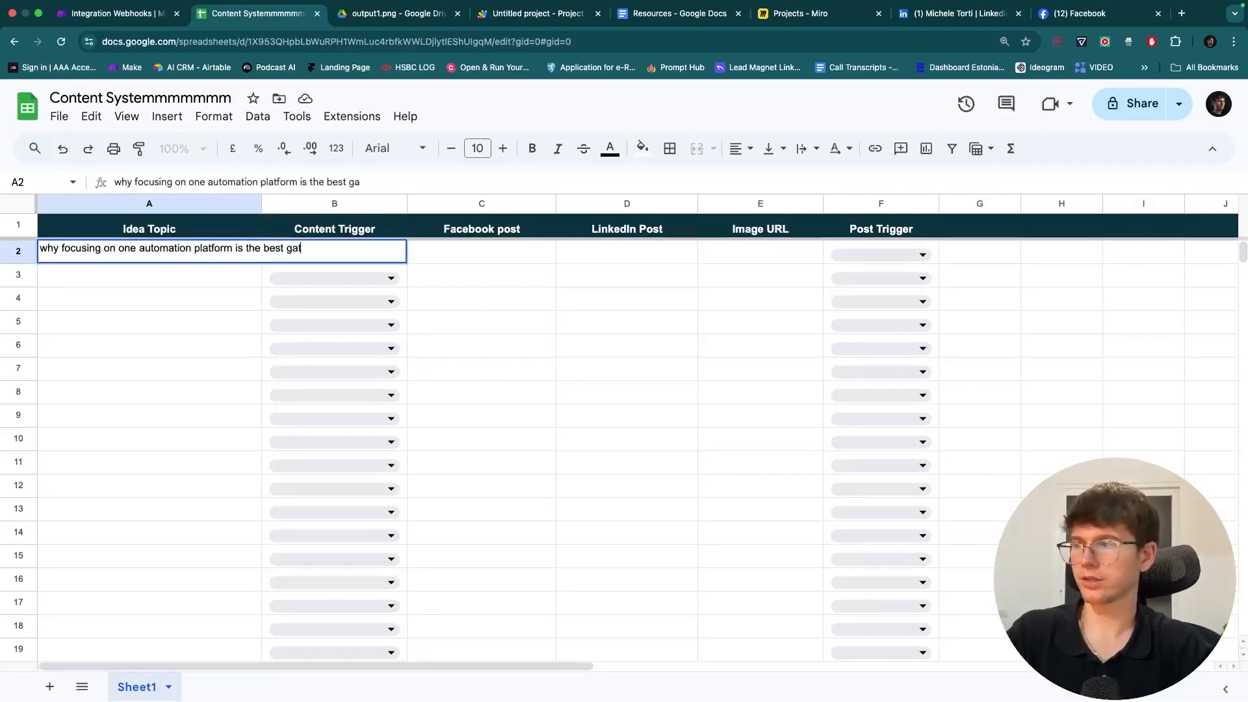
text(teway in)
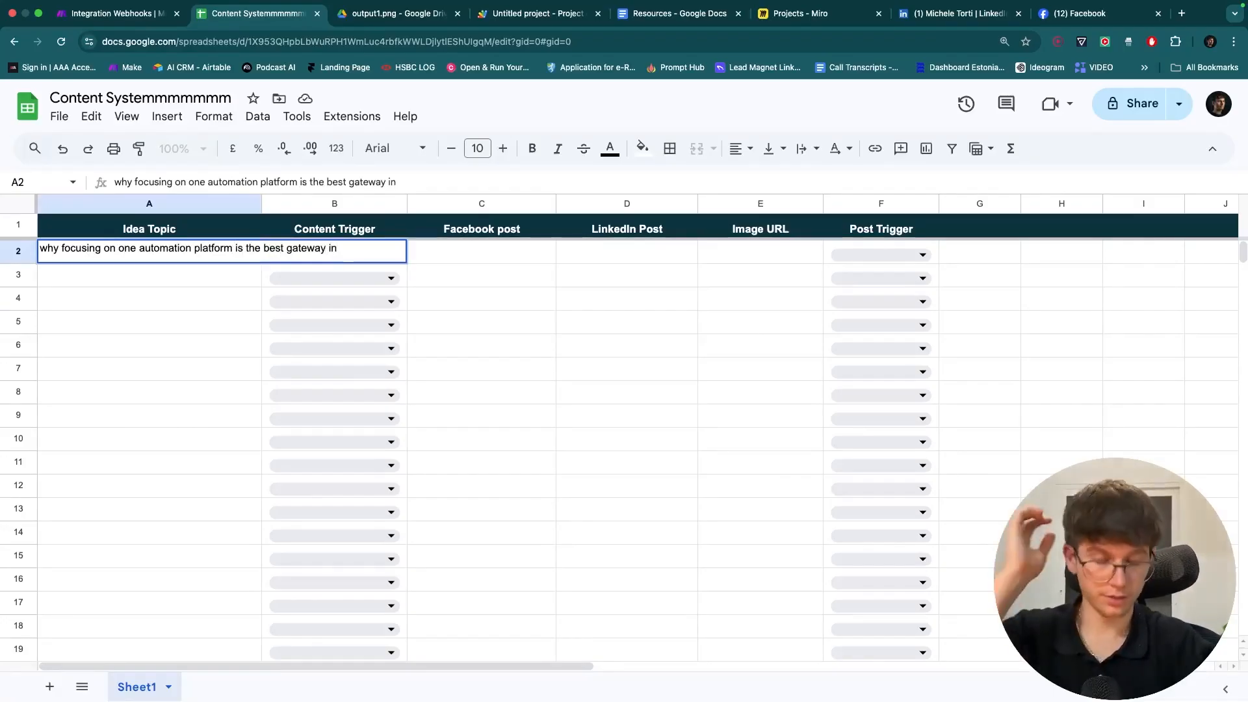
text( killing in)
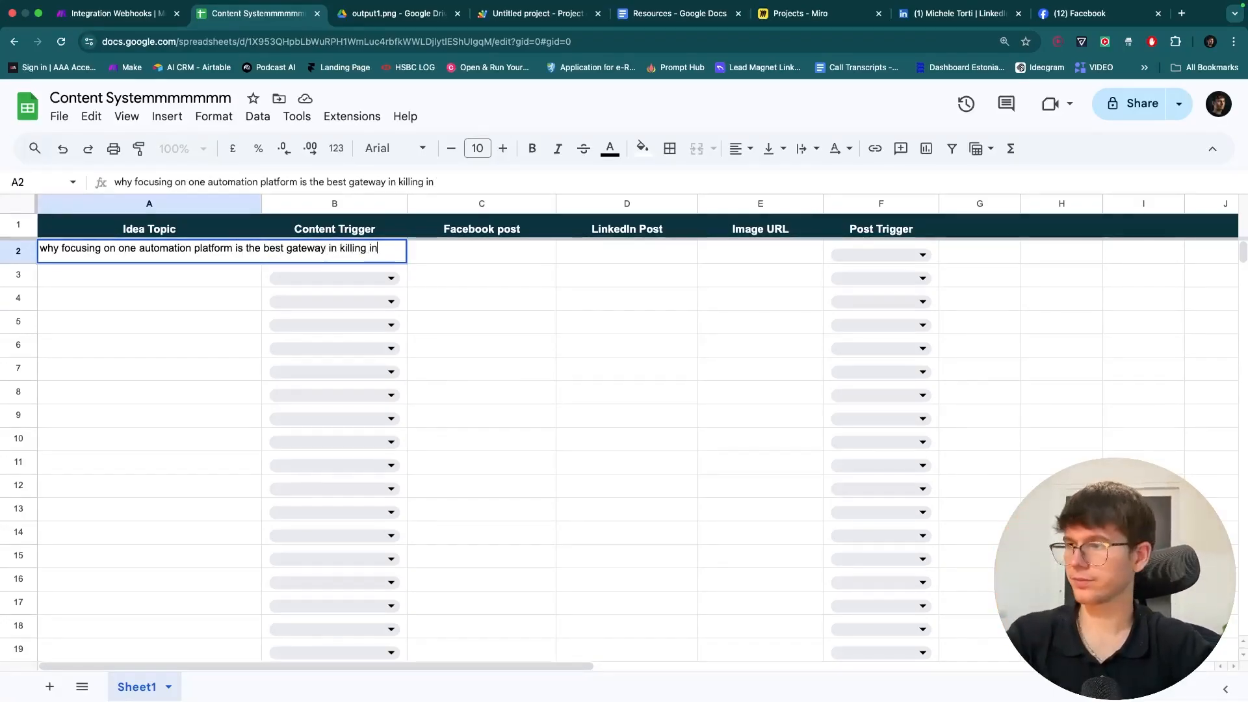
text( tt in the automation pa)
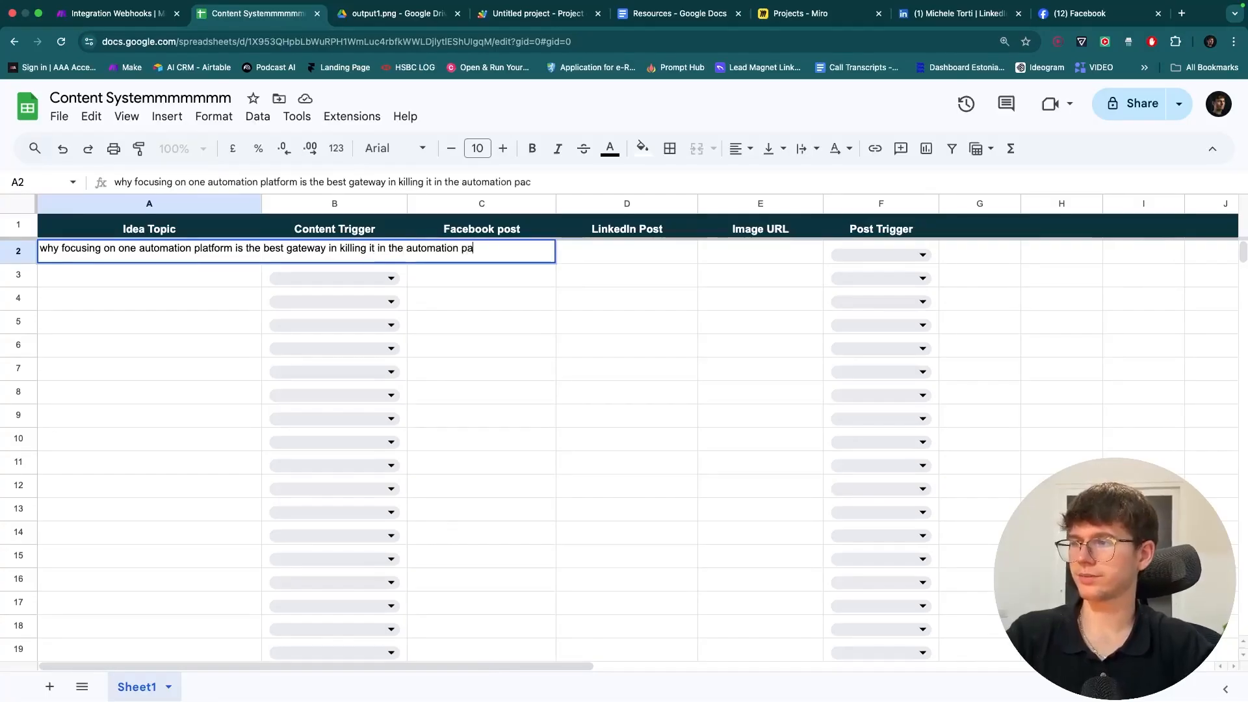
text(e)
key(BackSpace)
text(ce)
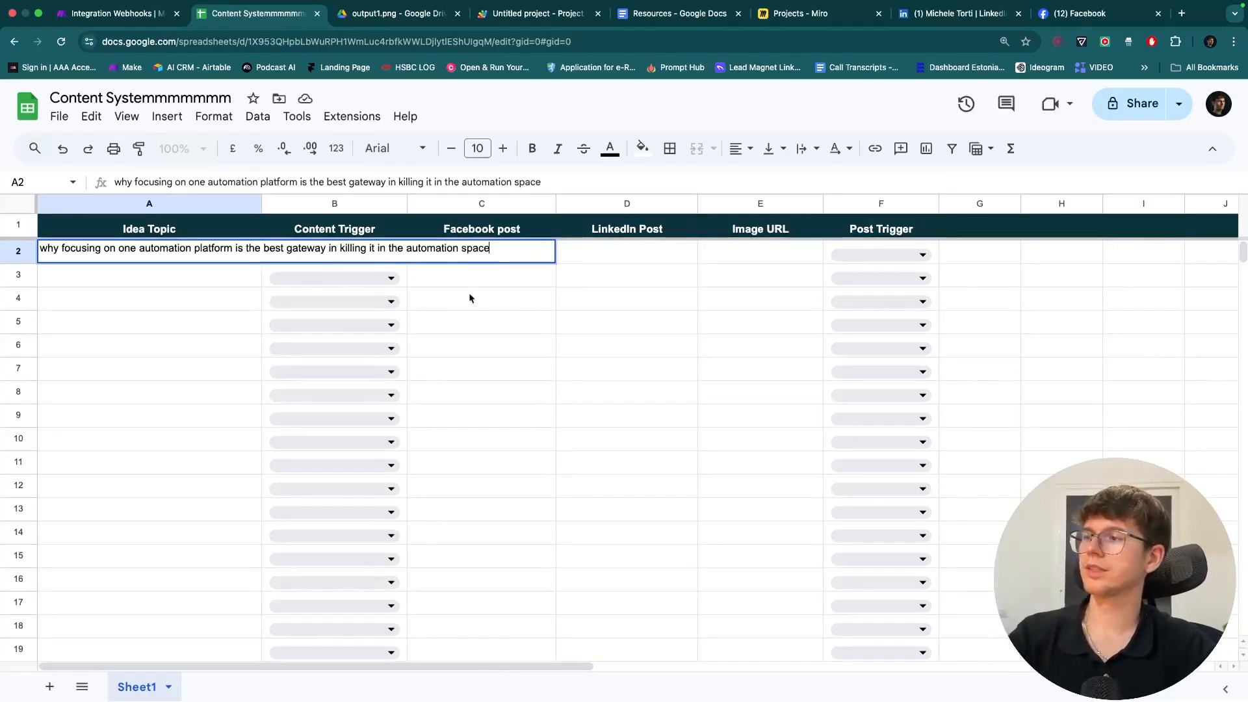
click(470, 295)
- Set B2's Content Trigger to Generate Content and return to Make
click(347, 258)
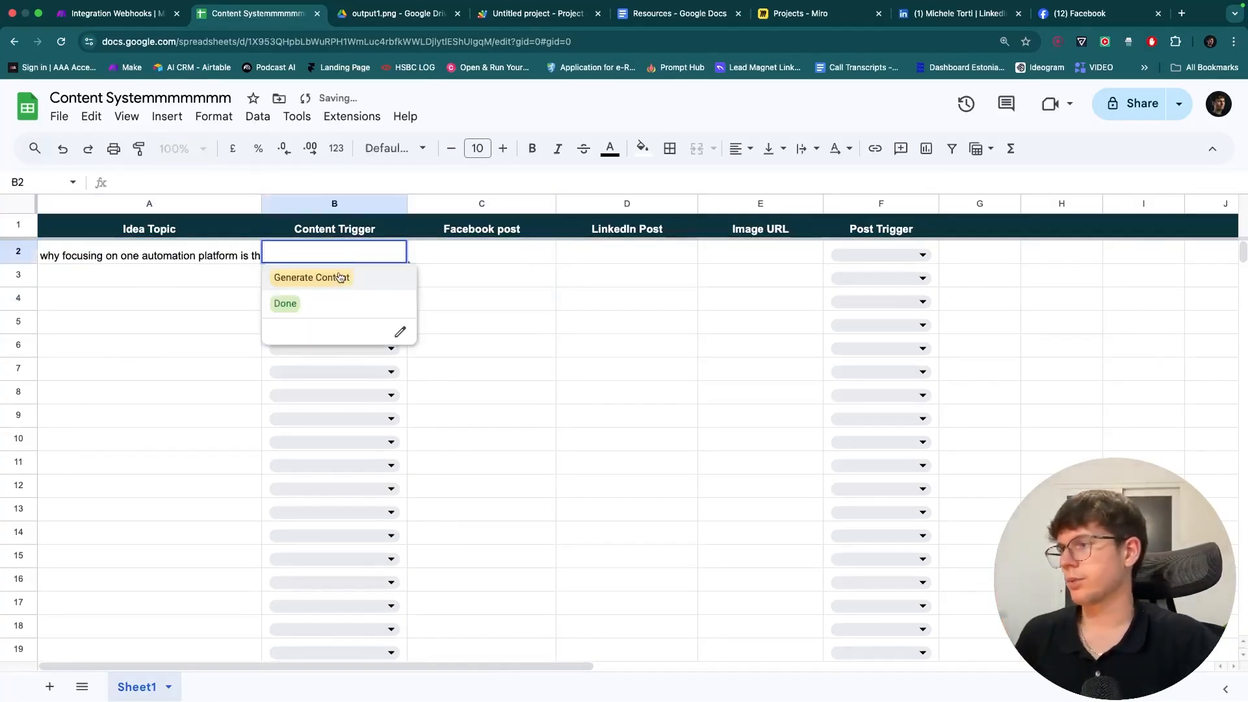
click(339, 278)
click(451, 306)
click(117, 13)
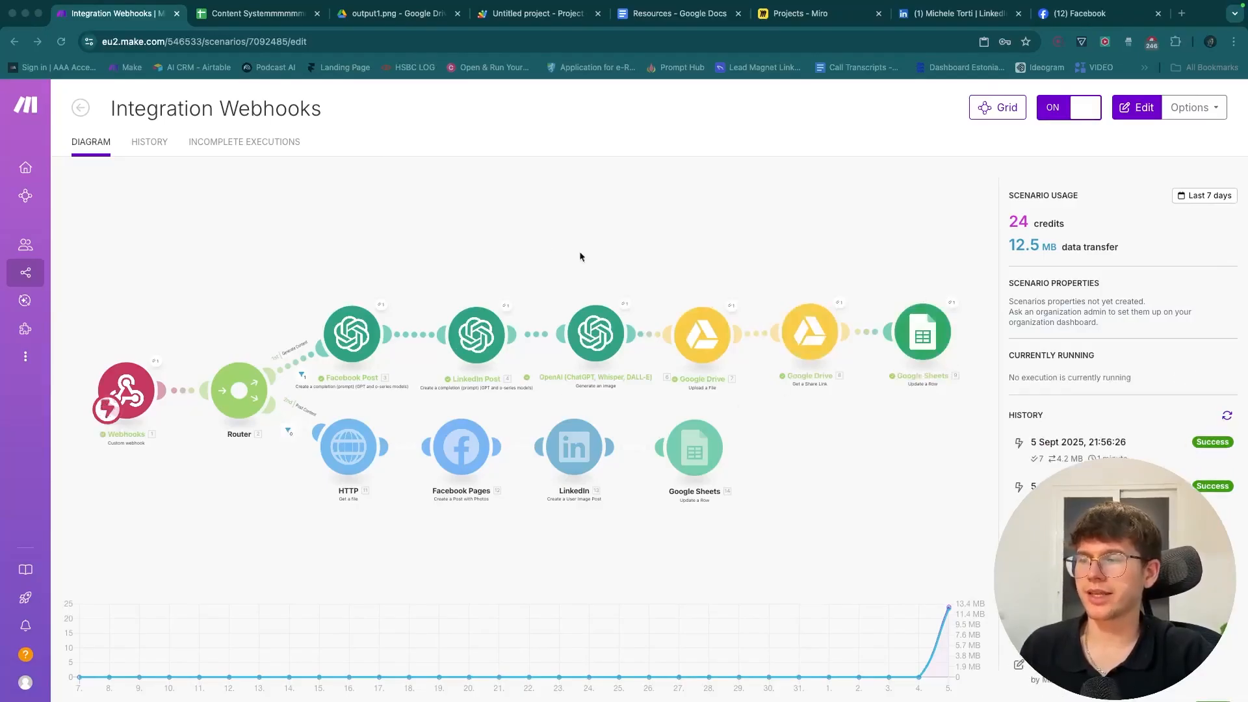
- View the generated image output1.png linked in E2
click(235, 22)
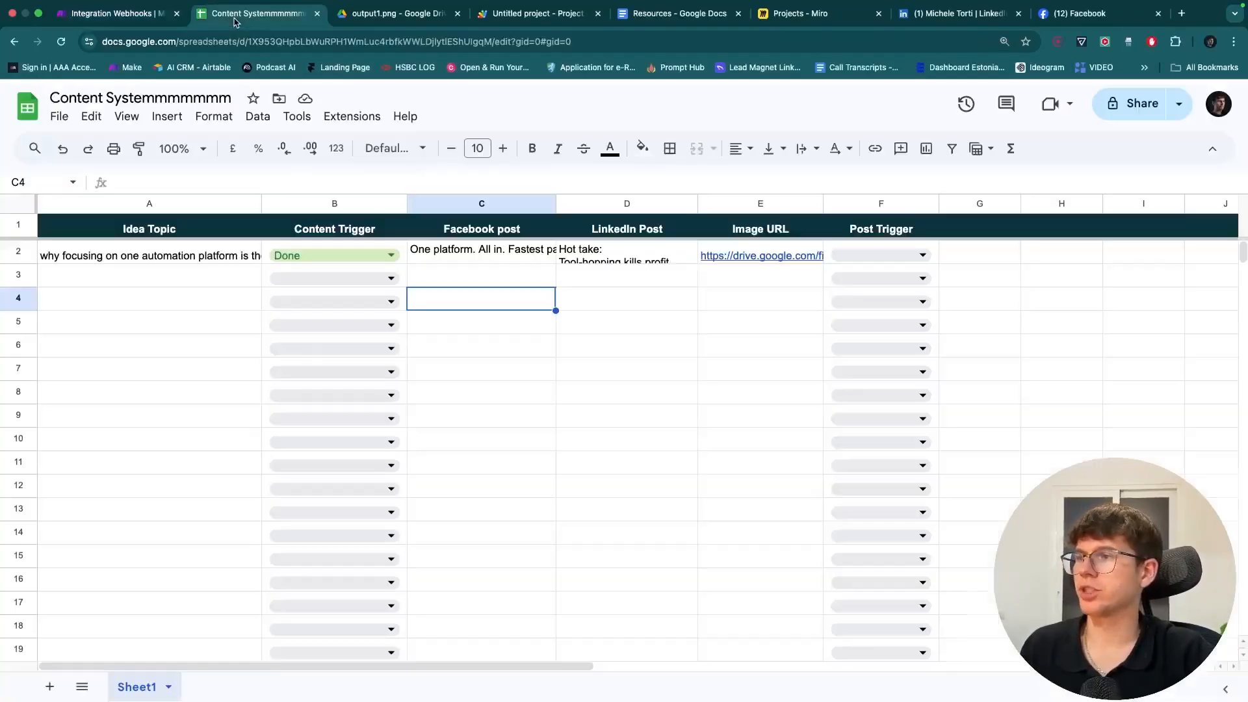
click(741, 254)
click(775, 285)
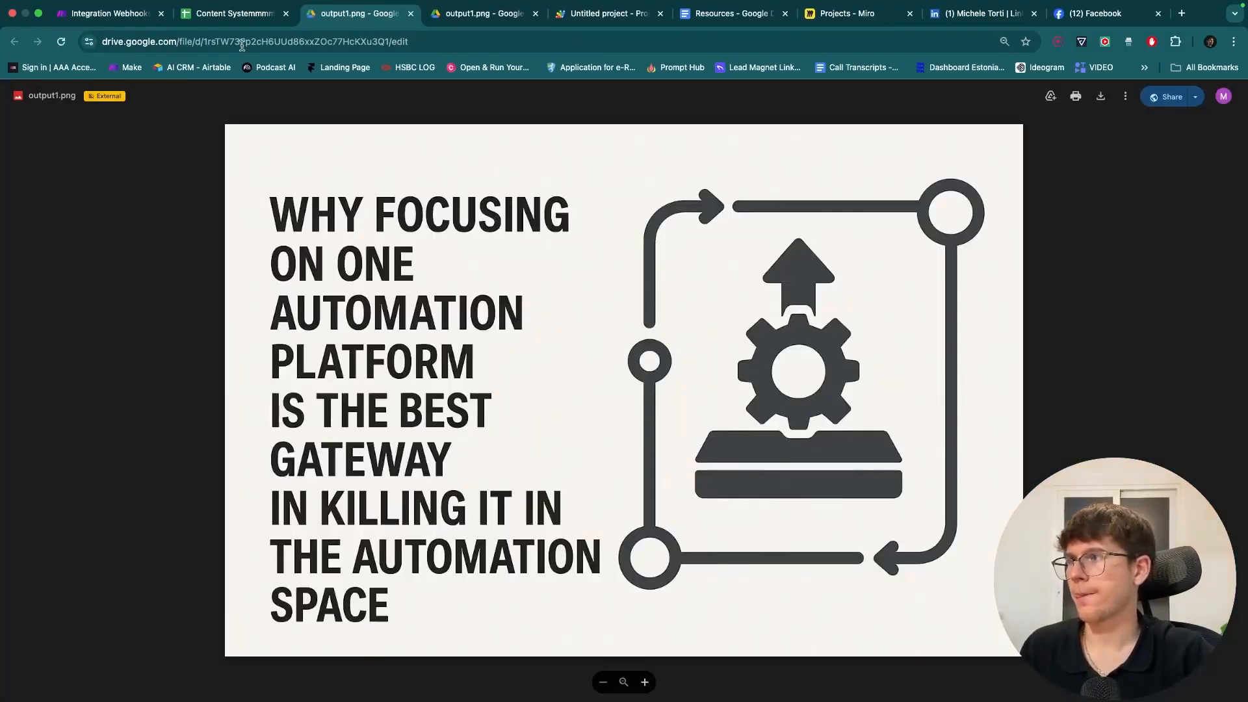
click(229, 17)
- Read the generated Facebook post in C2 and LinkedIn post in D2
double_click(485, 256)
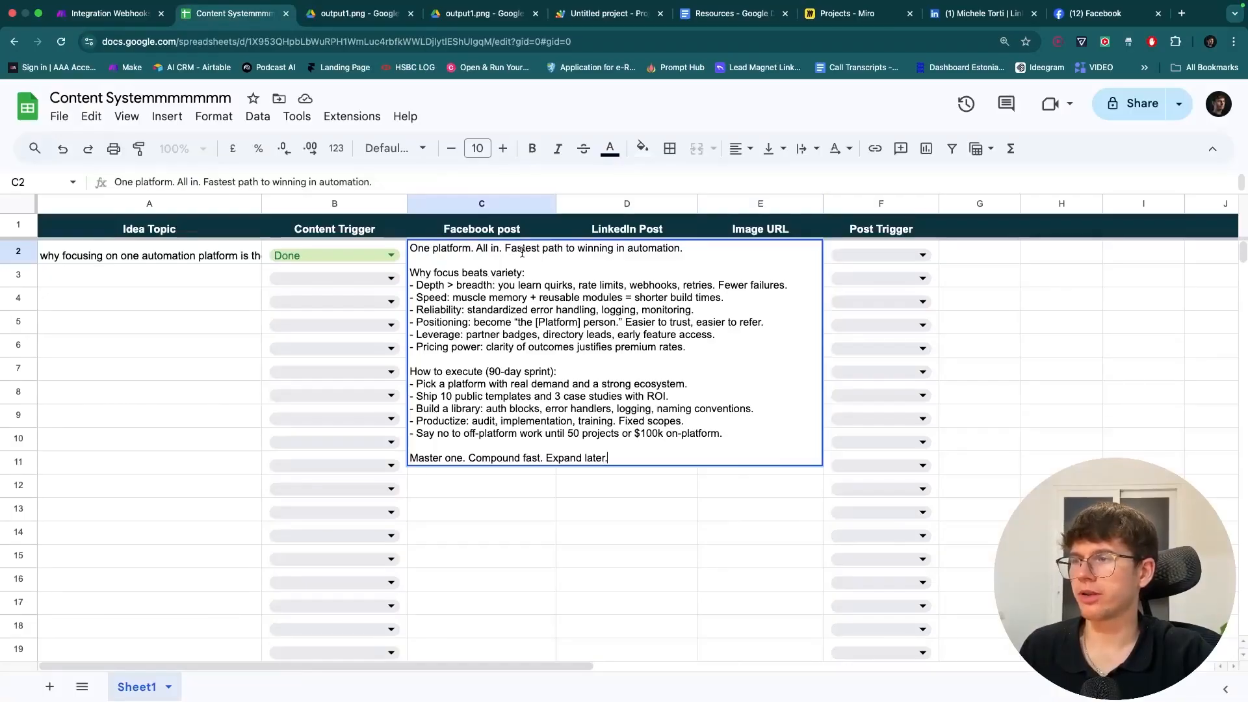
click(563, 493)
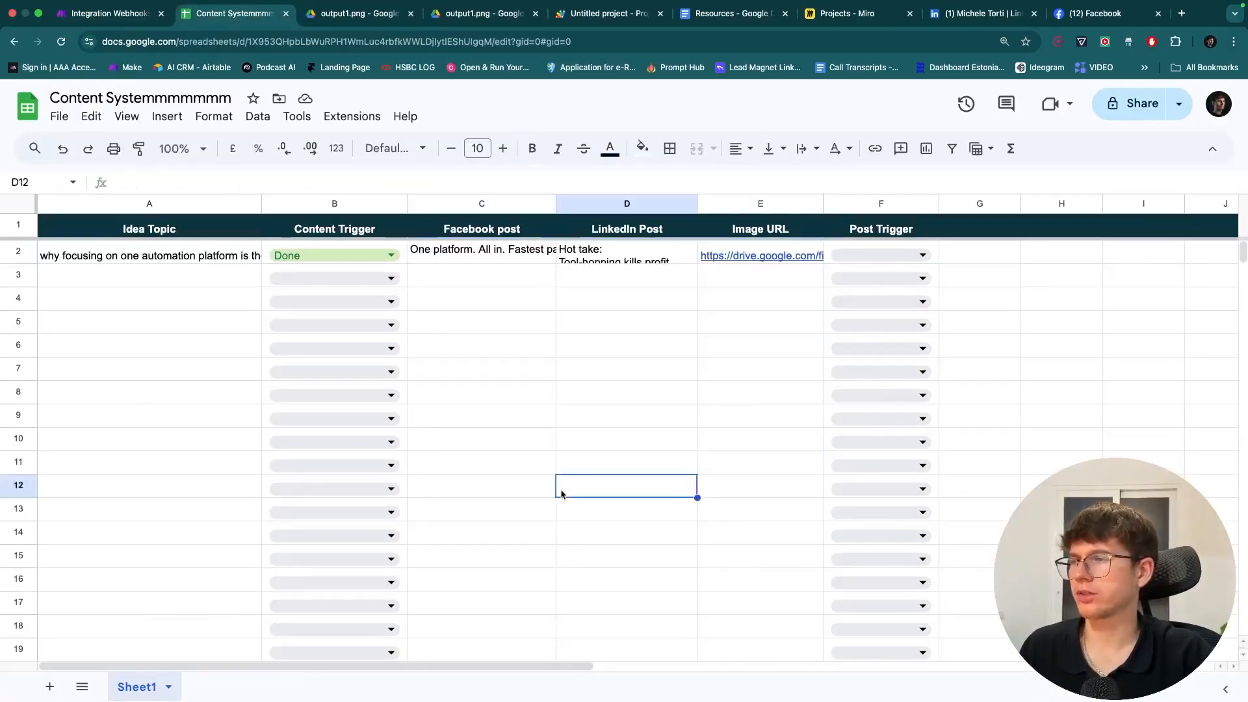
double_click(638, 251)
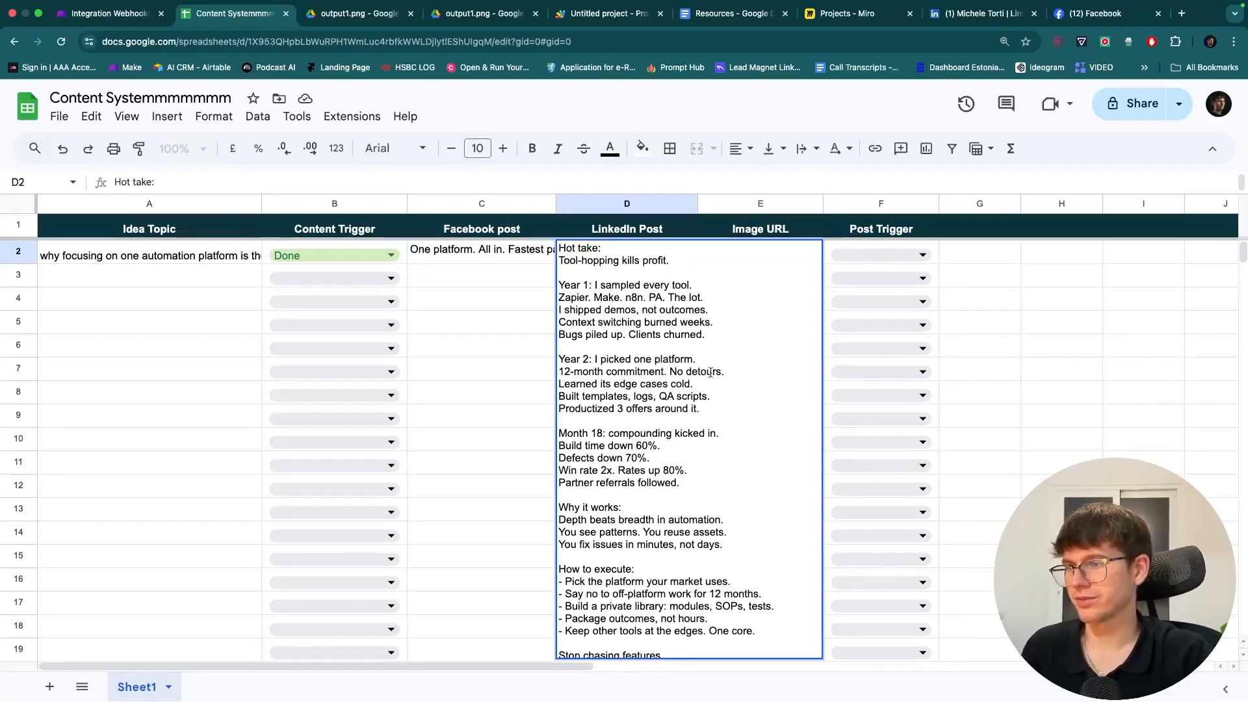
click(536, 356)
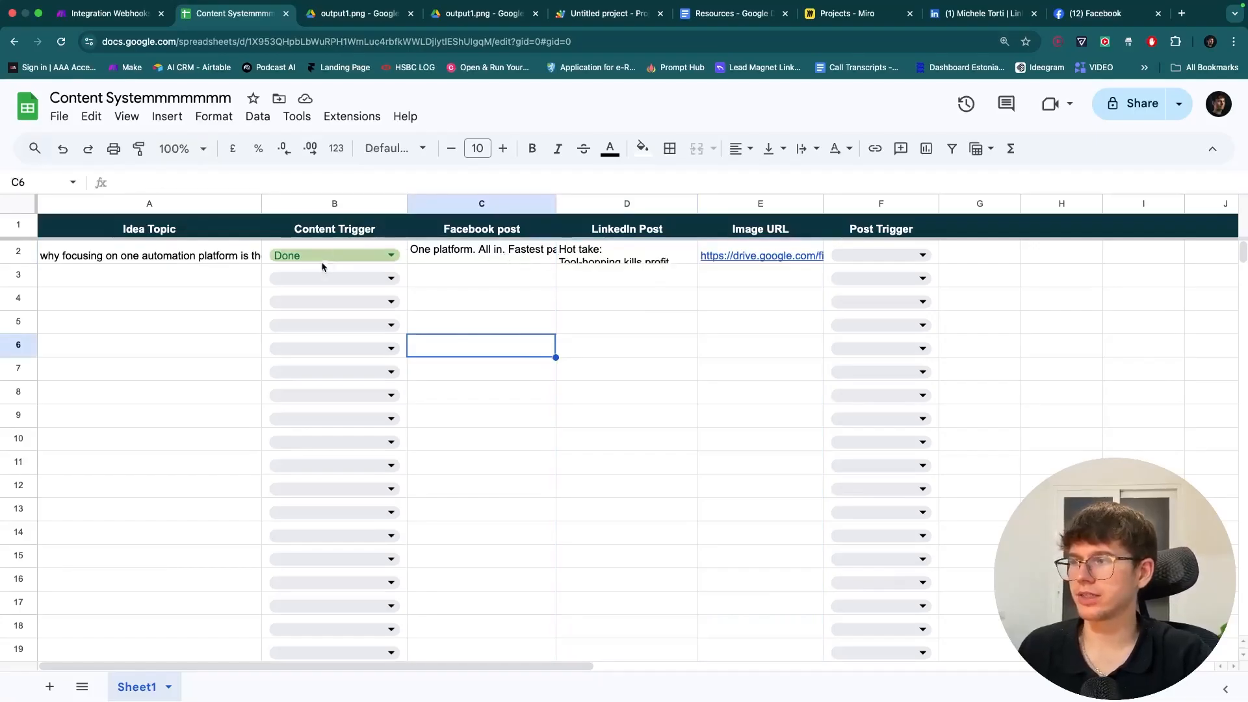
- Centre-align the Content Trigger column B
click(341, 204)
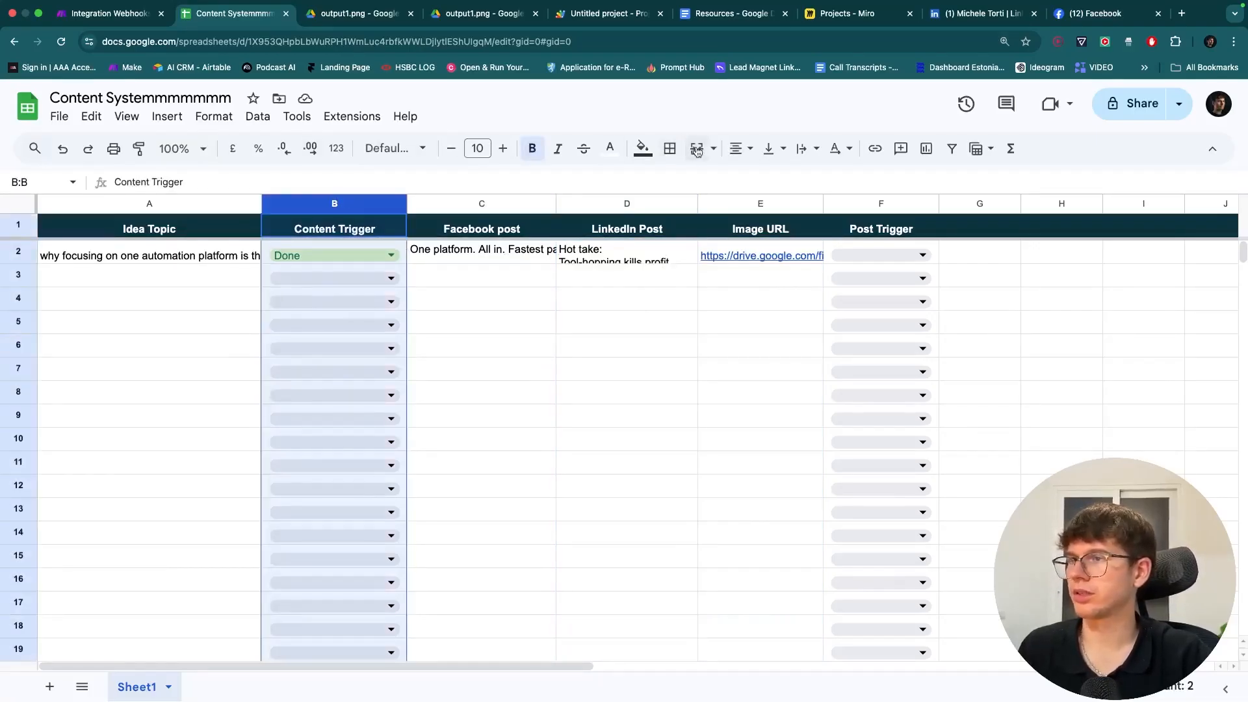
click(740, 148)
click(766, 186)
click(468, 302)
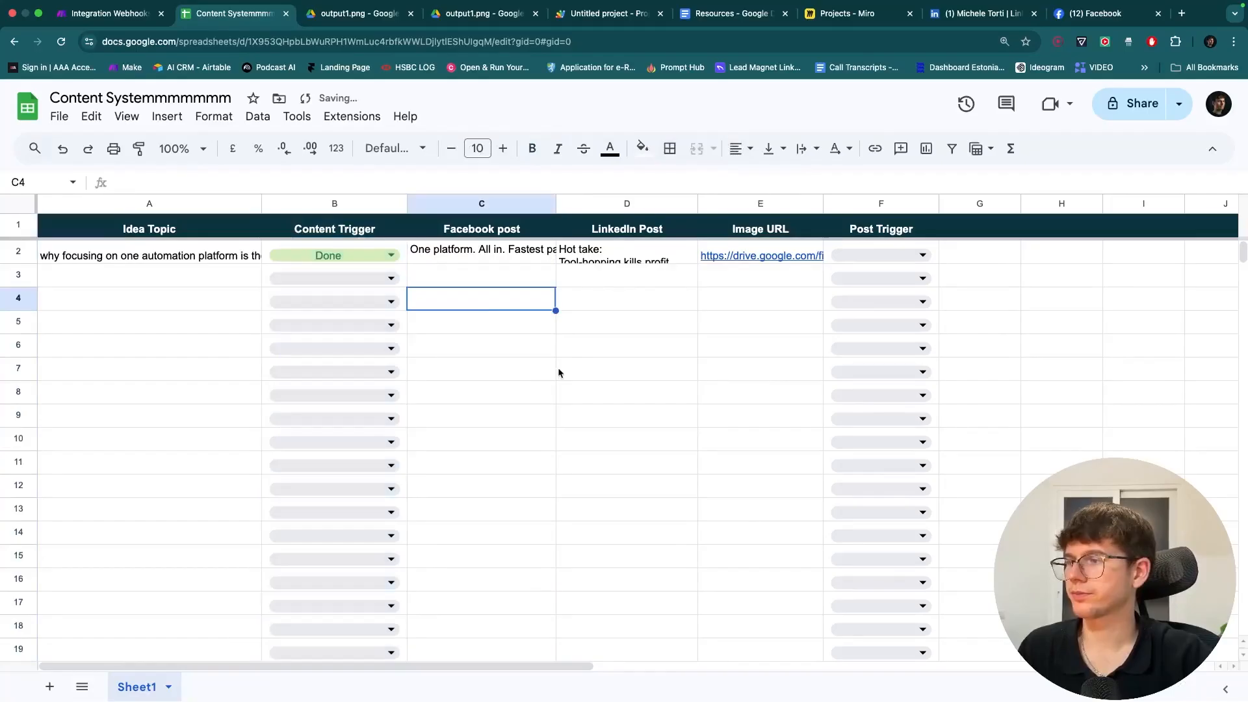
- Set F2's Post Trigger to Post and return to Make to watch the run
click(873, 257)
click(872, 279)
click(673, 325)
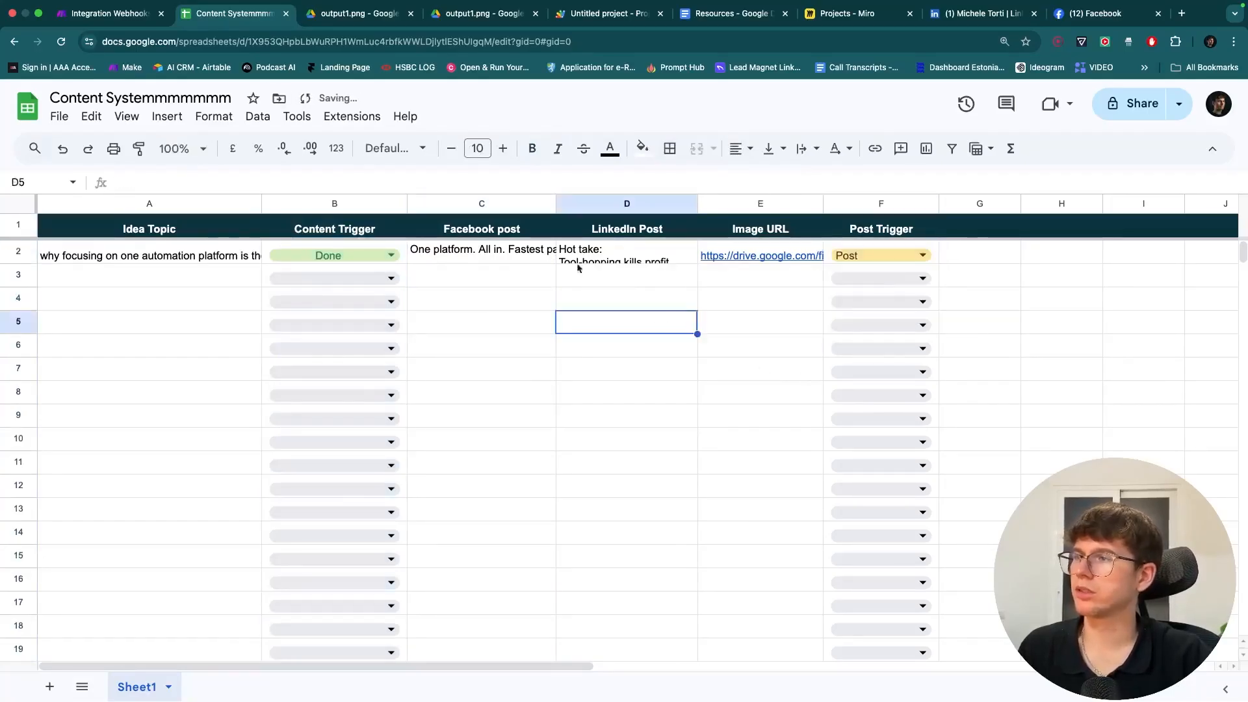
click(132, 21)
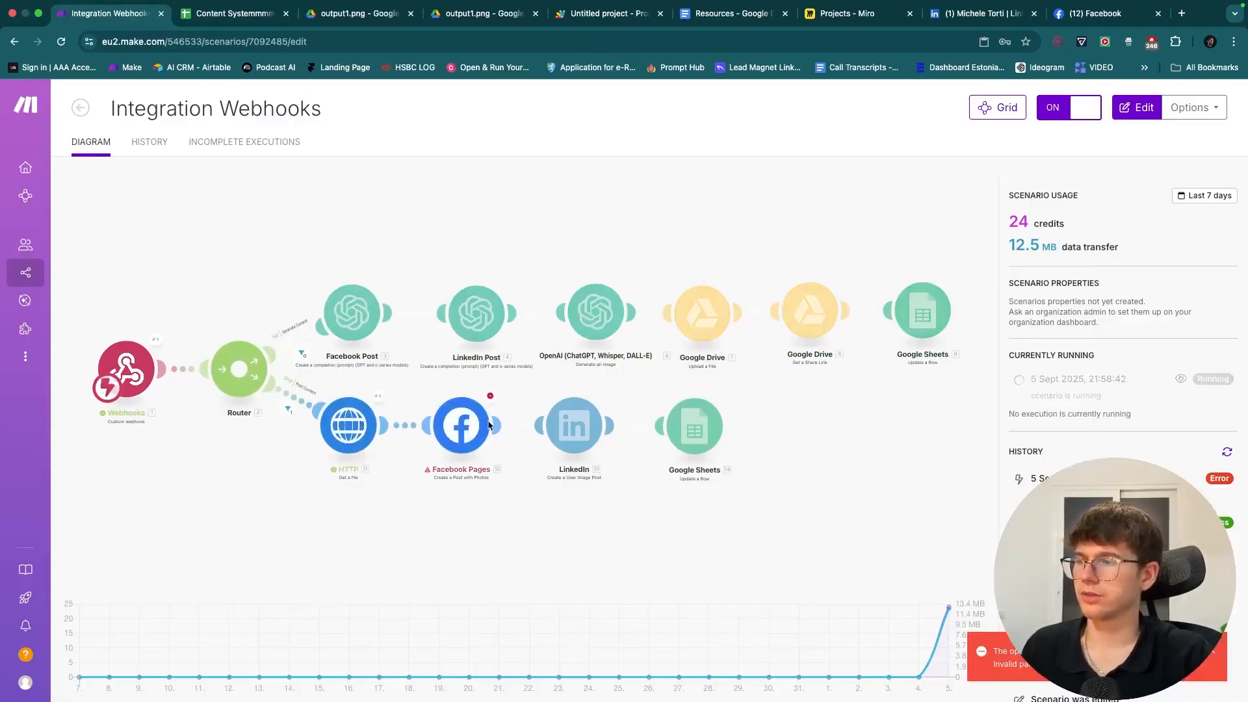
- Inspect the Facebook Pages invalid-parameter error and the HTTP step's downloaded Data output
click(605, 408)
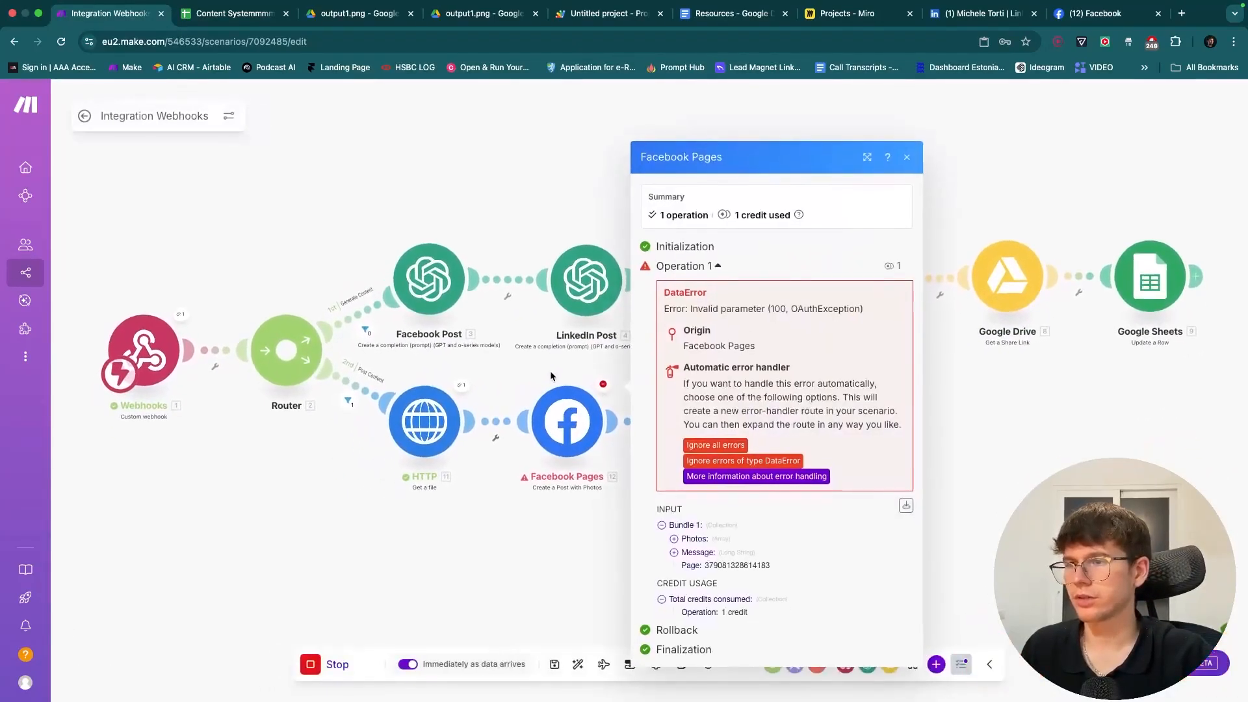
click(464, 389)
click(463, 384)
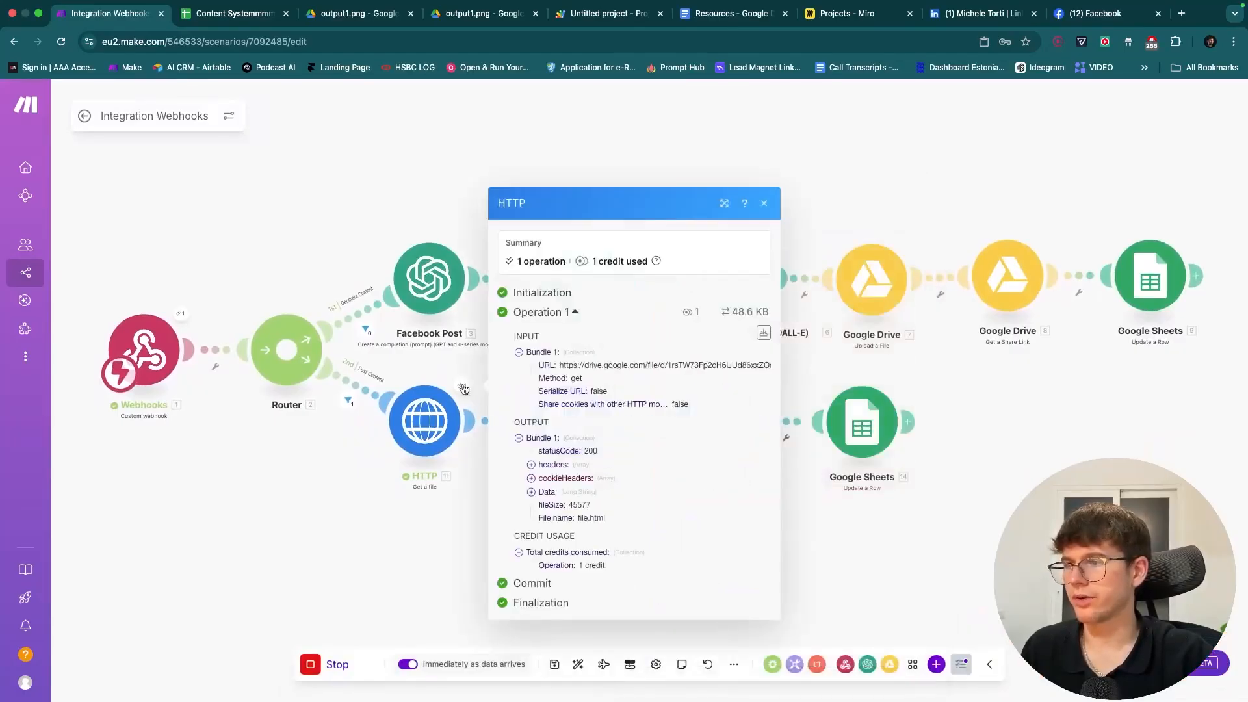
click(552, 499)
scroll(601, 506, down, 15)
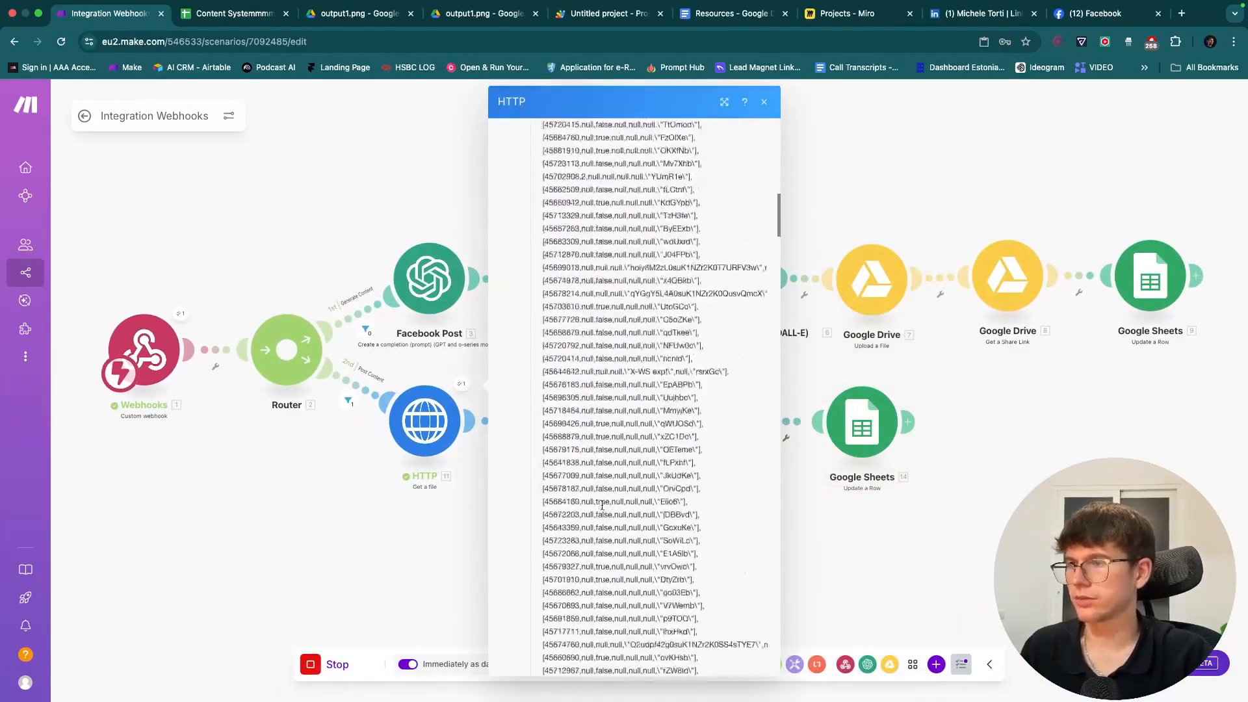
scroll(602, 506, down, 20)
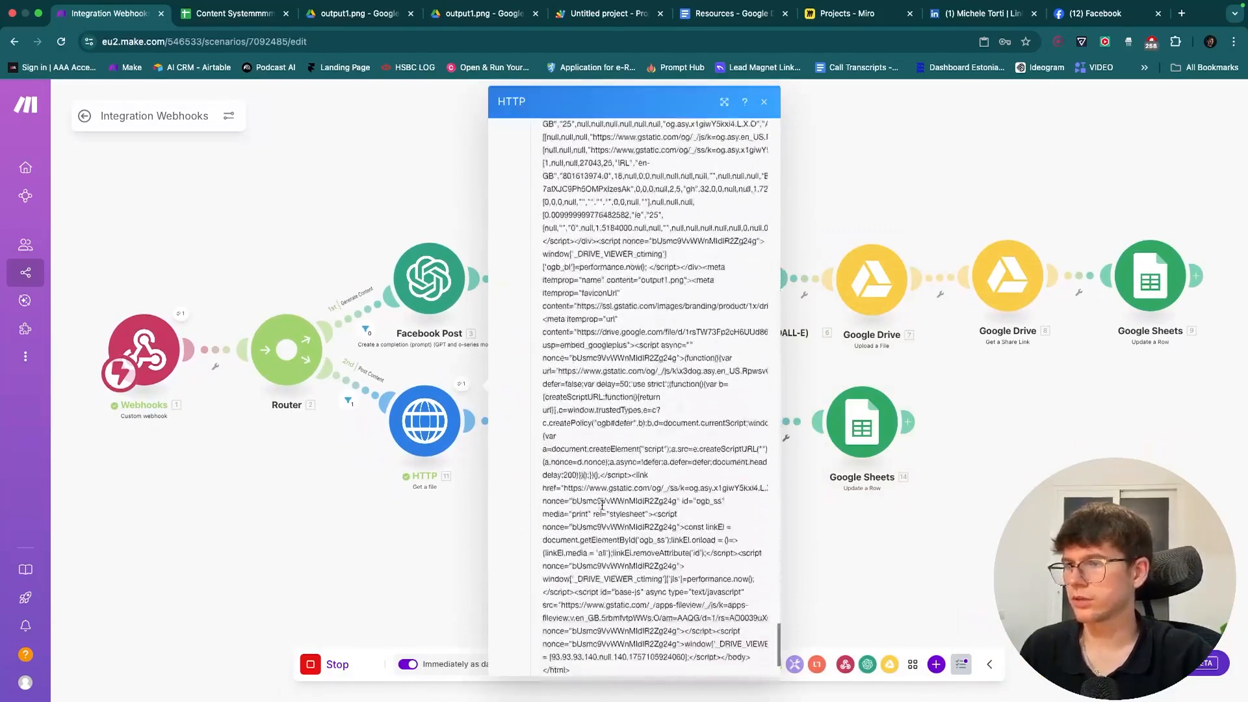
click(474, 570)
click(567, 398)
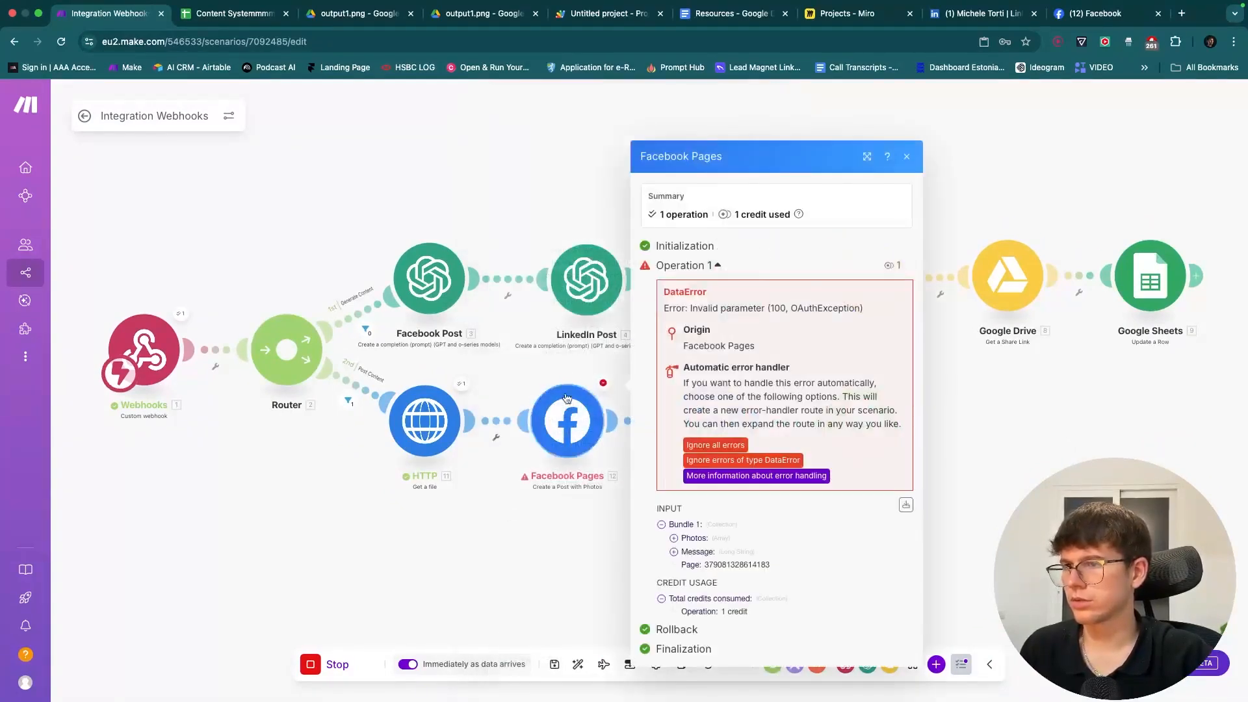
click(567, 397)
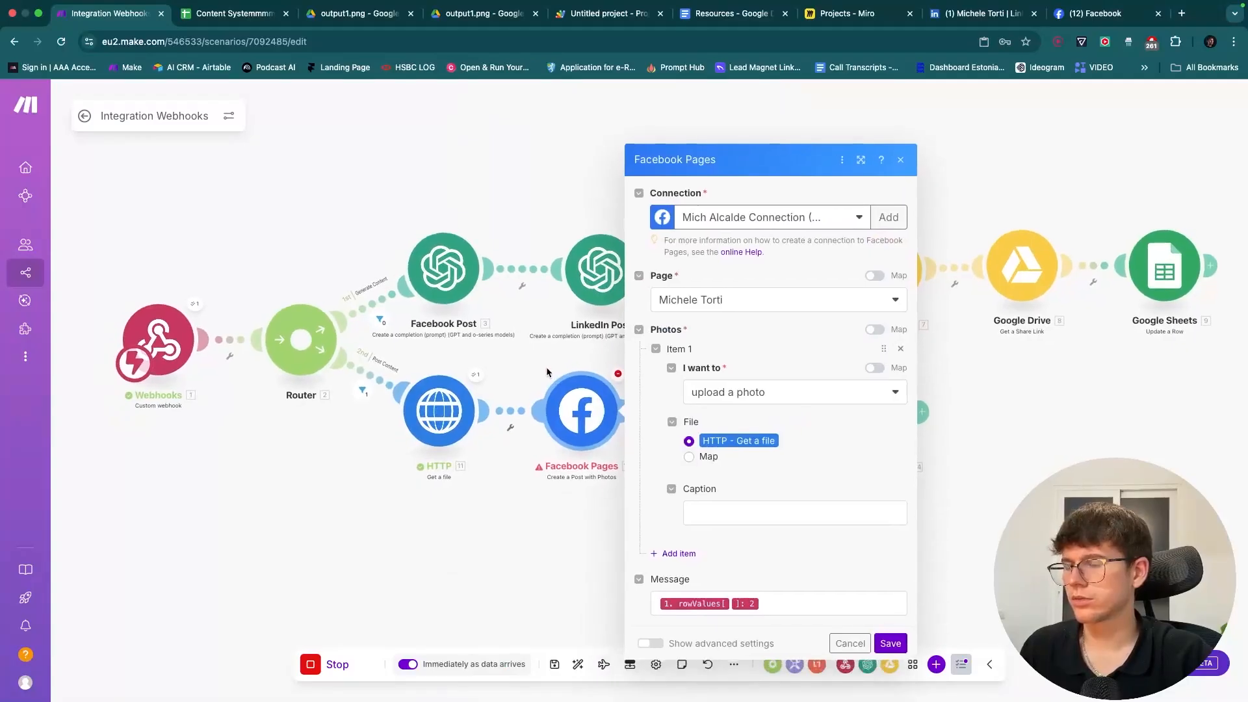
click(543, 372)
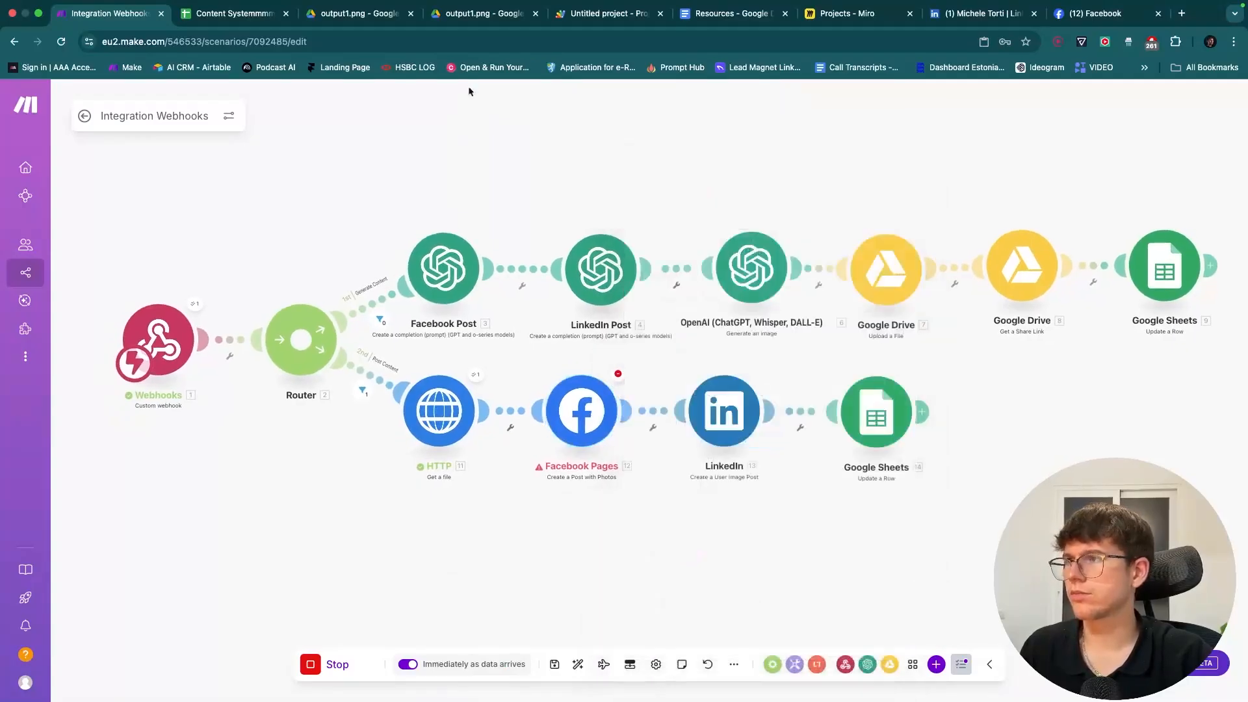
- Preview the image link in spreadsheet cell E2
click(250, 13)
click(796, 256)
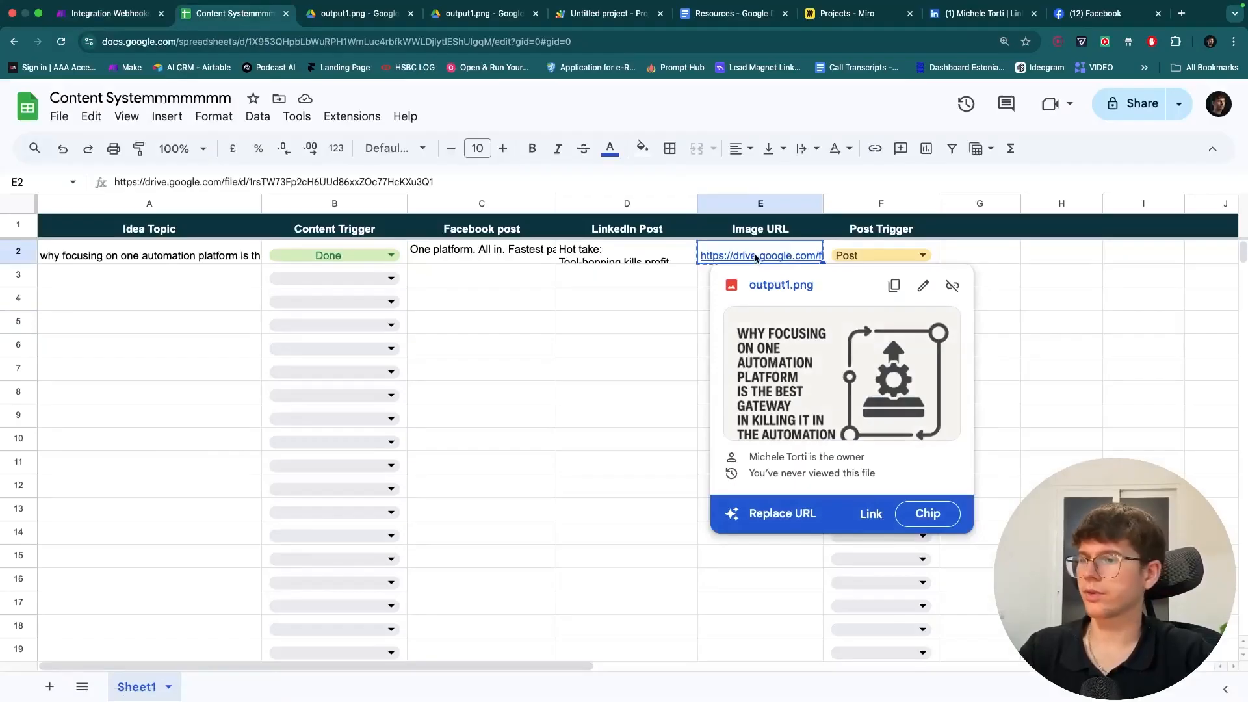
click(104, 13)
- Run only the HTTP module with the pasted long ID as test input, then return to the overview
right_click(449, 412)
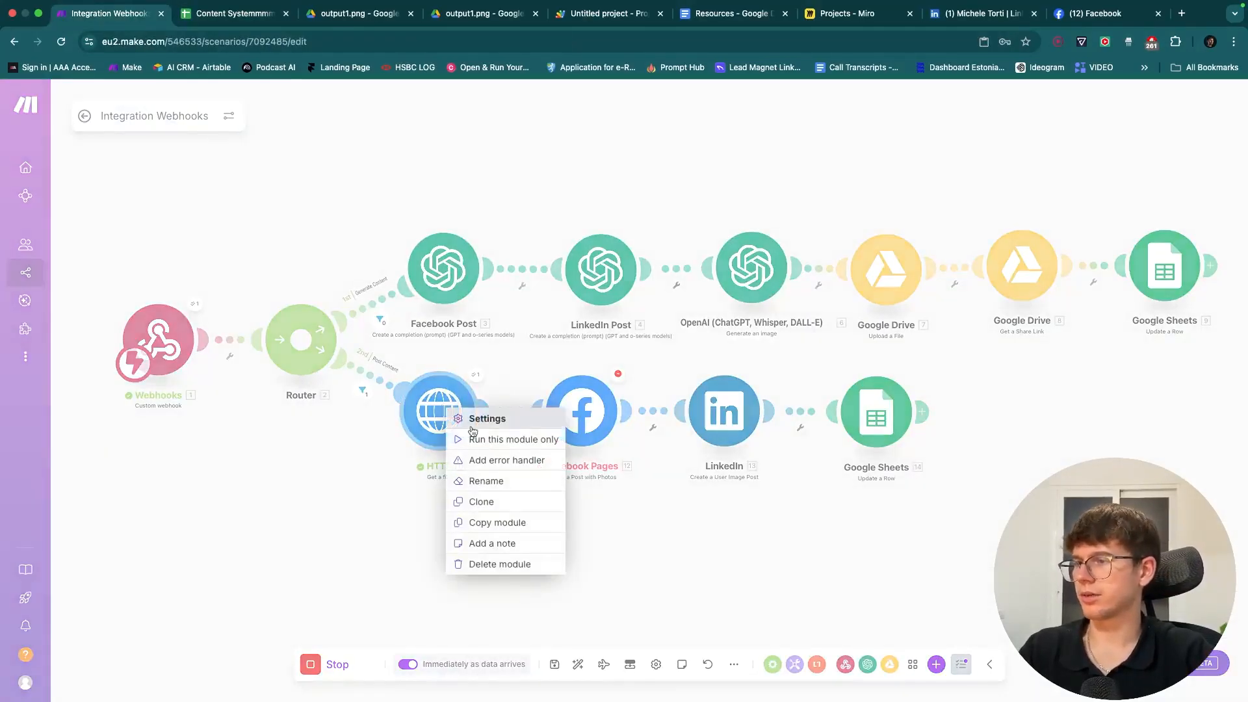
click(482, 440)
click(554, 469)
click(596, 529)
key(super+v)
click(751, 657)
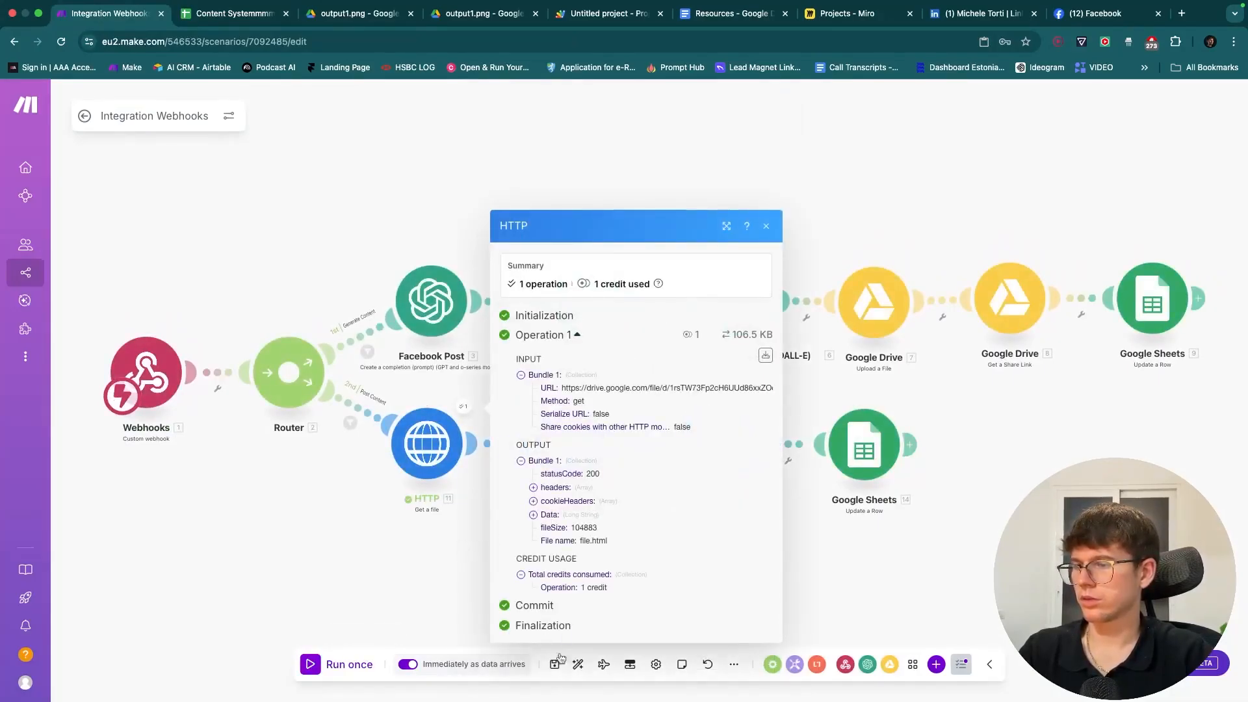
click(554, 664)
click(84, 115)
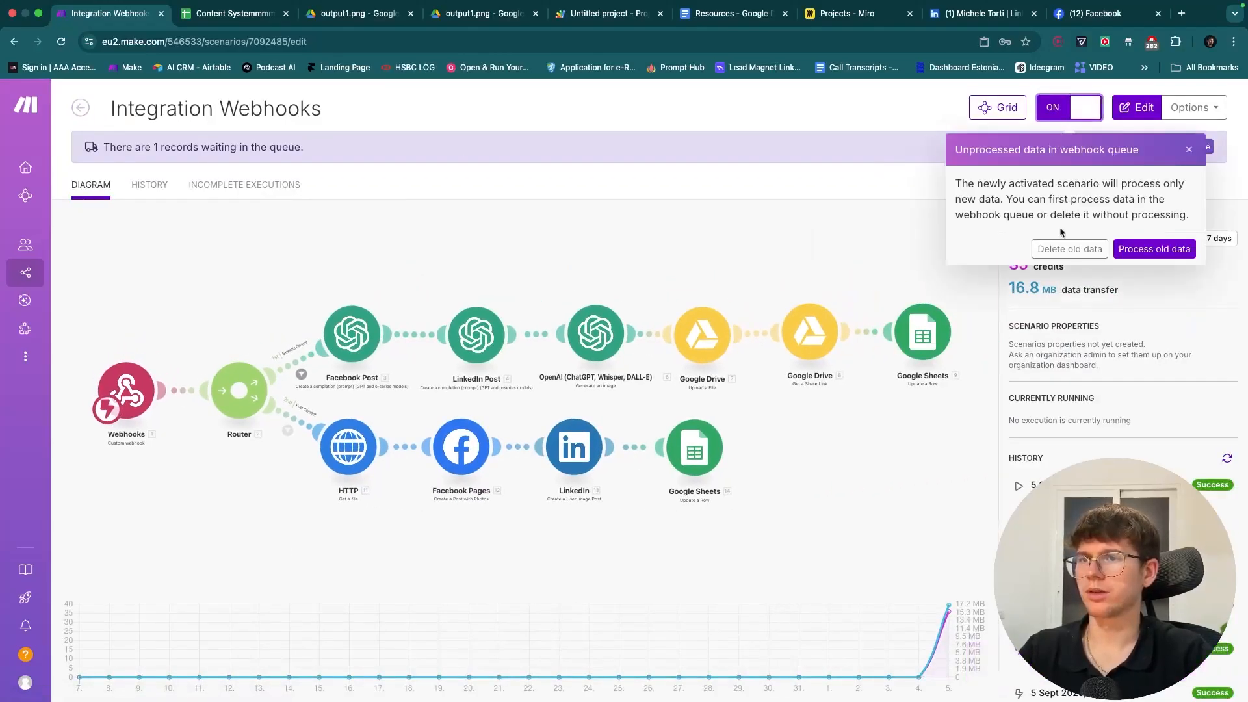
- Delete the queued webhook data and clear row 2's Post Trigger value
click(1070, 250)
click(754, 195)
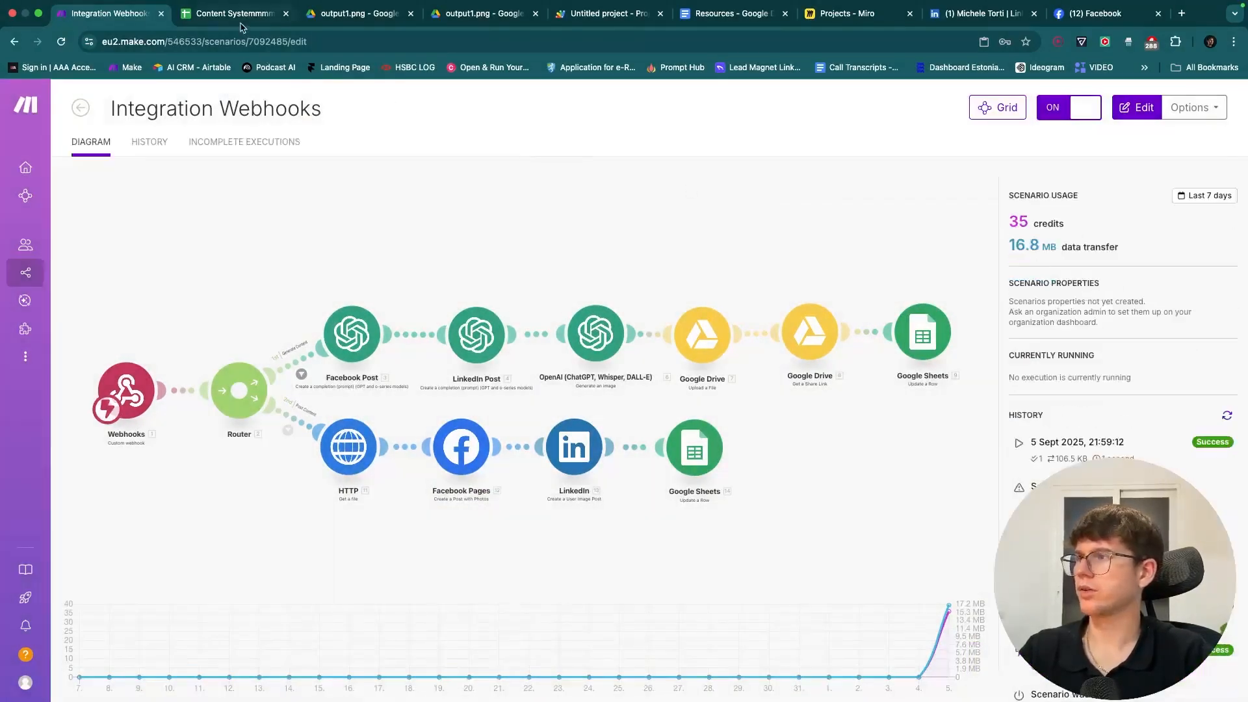
click(239, 18)
key(Delete)
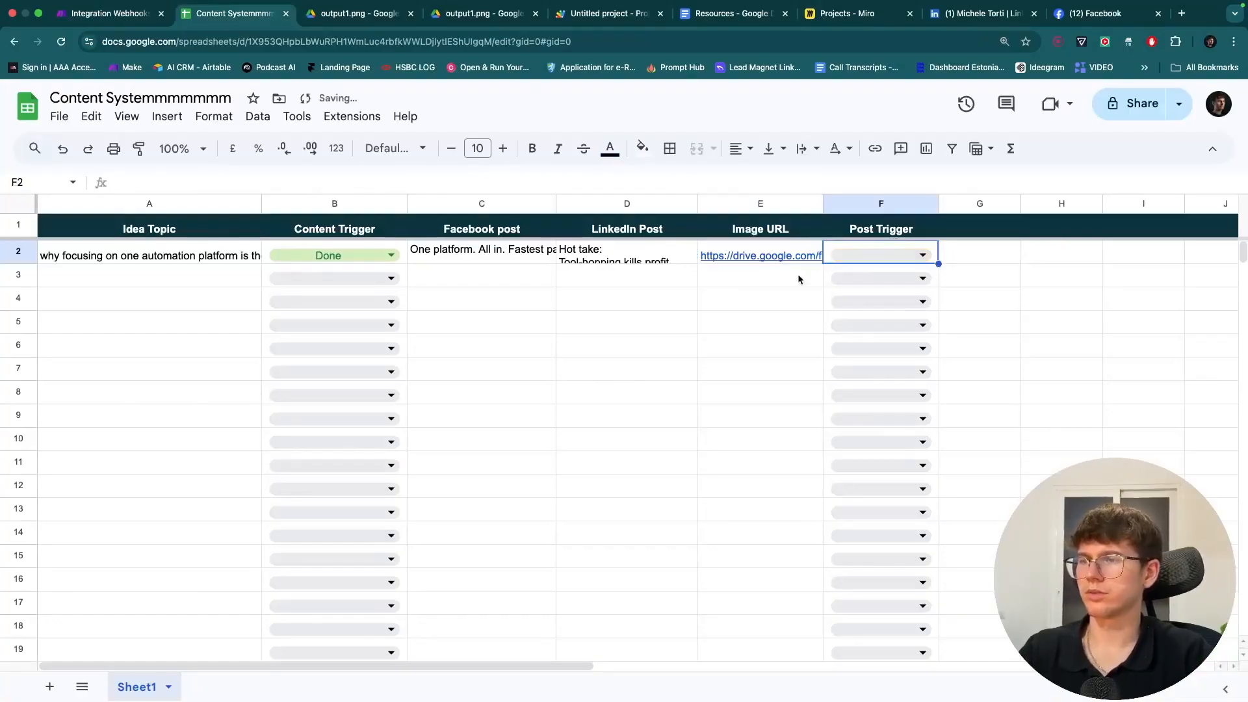
click(813, 260)
- Set row 2's Post Trigger back to Post and open the Integration Webhooks scenario for editing
click(130, 14)
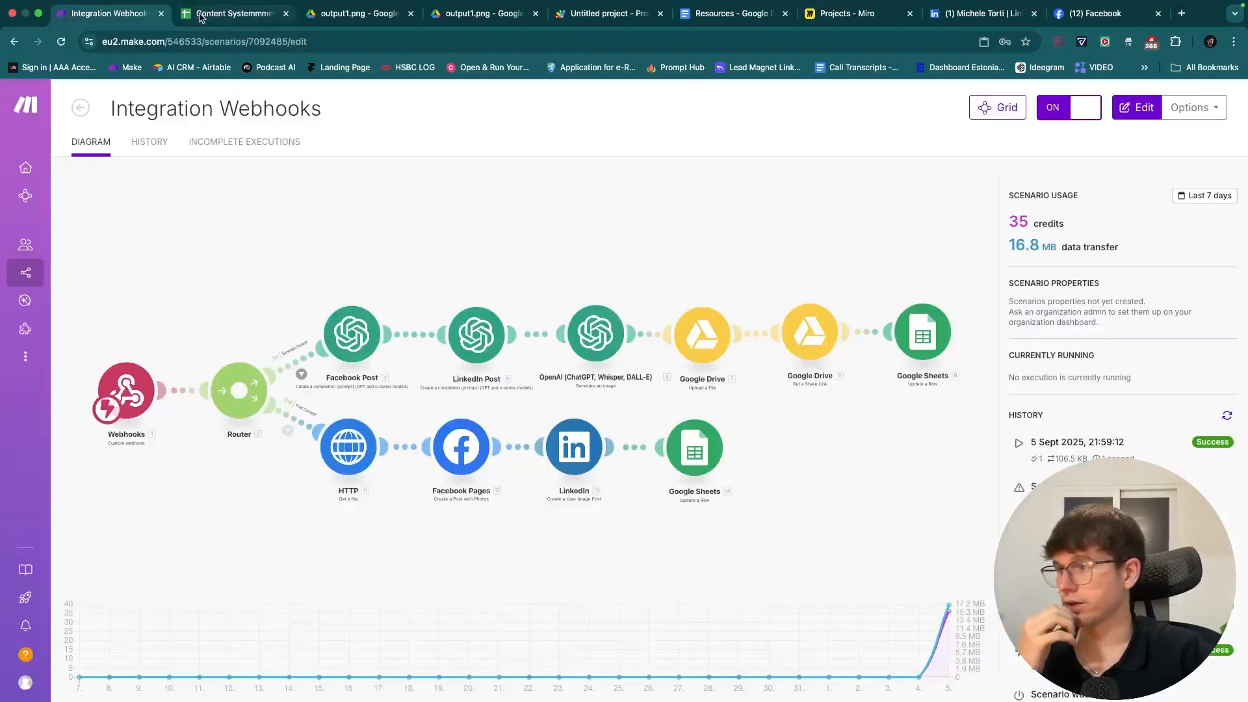
click(202, 15)
click(891, 255)
click(876, 277)
click(727, 300)
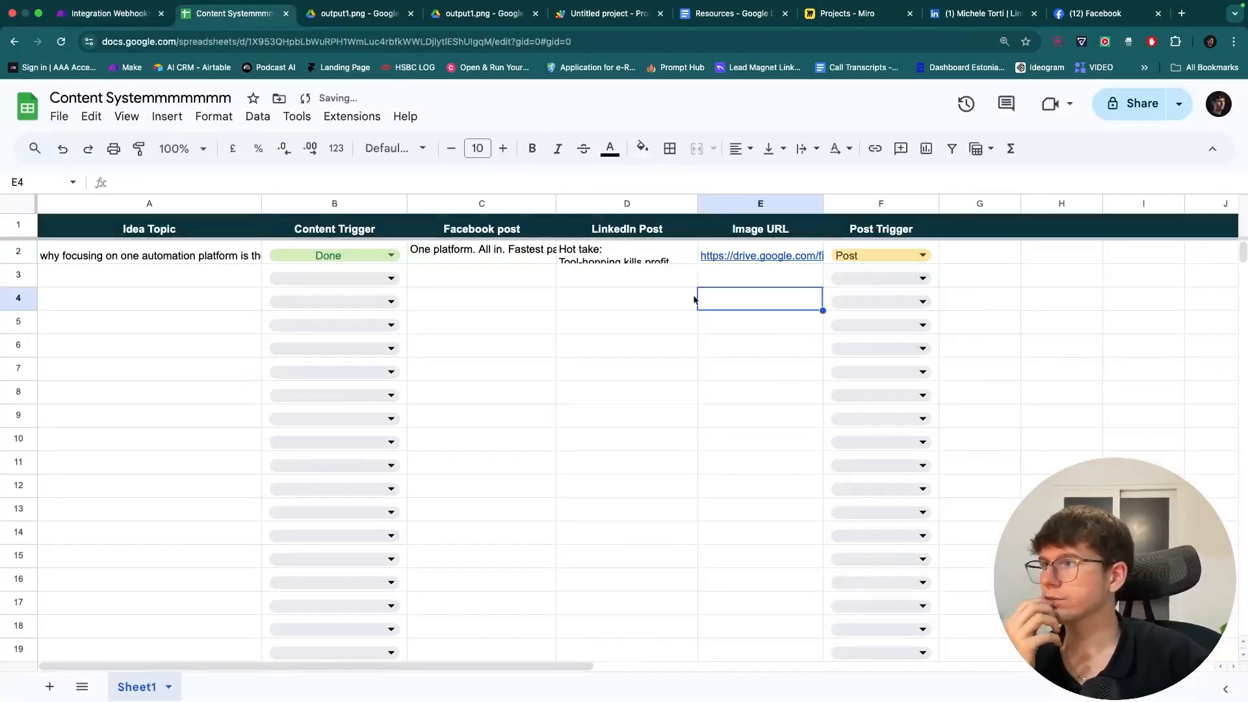
click(130, 13)
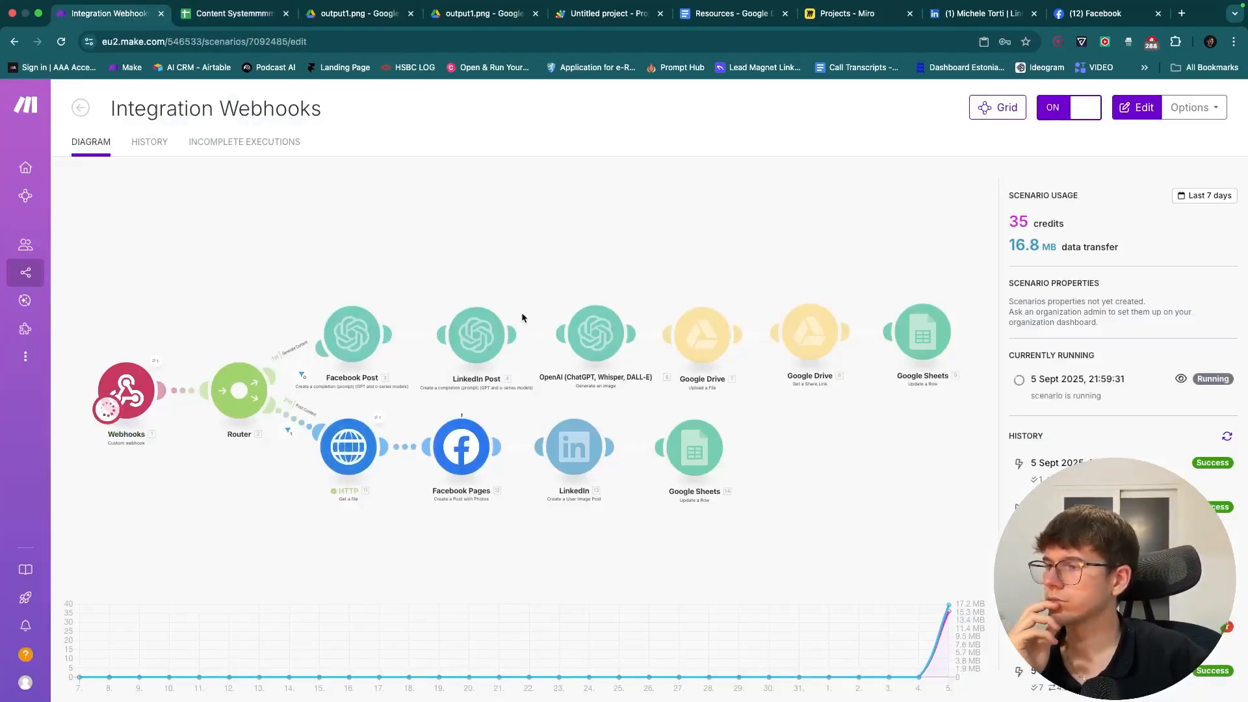
click(504, 402)
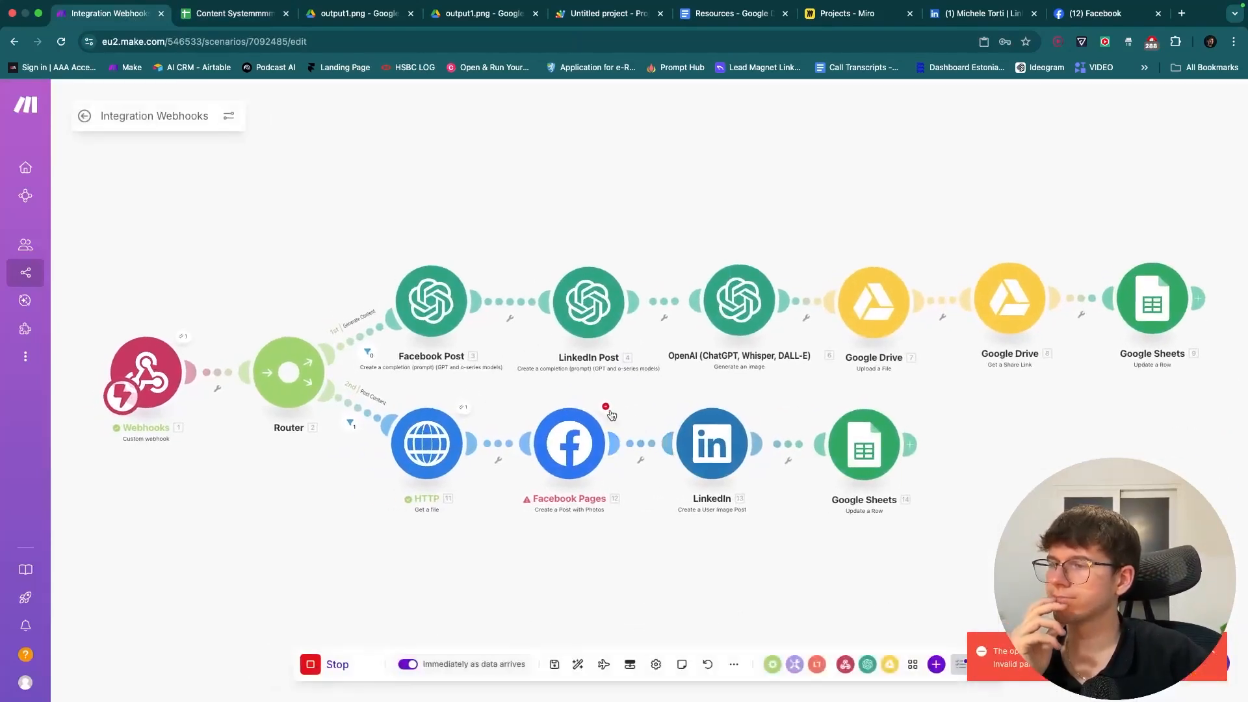
- Read the Facebook Pages OAuth DataError, then open its settings and list the available Facebook connections
click(606, 408)
drag(528, 380, 489, 350)
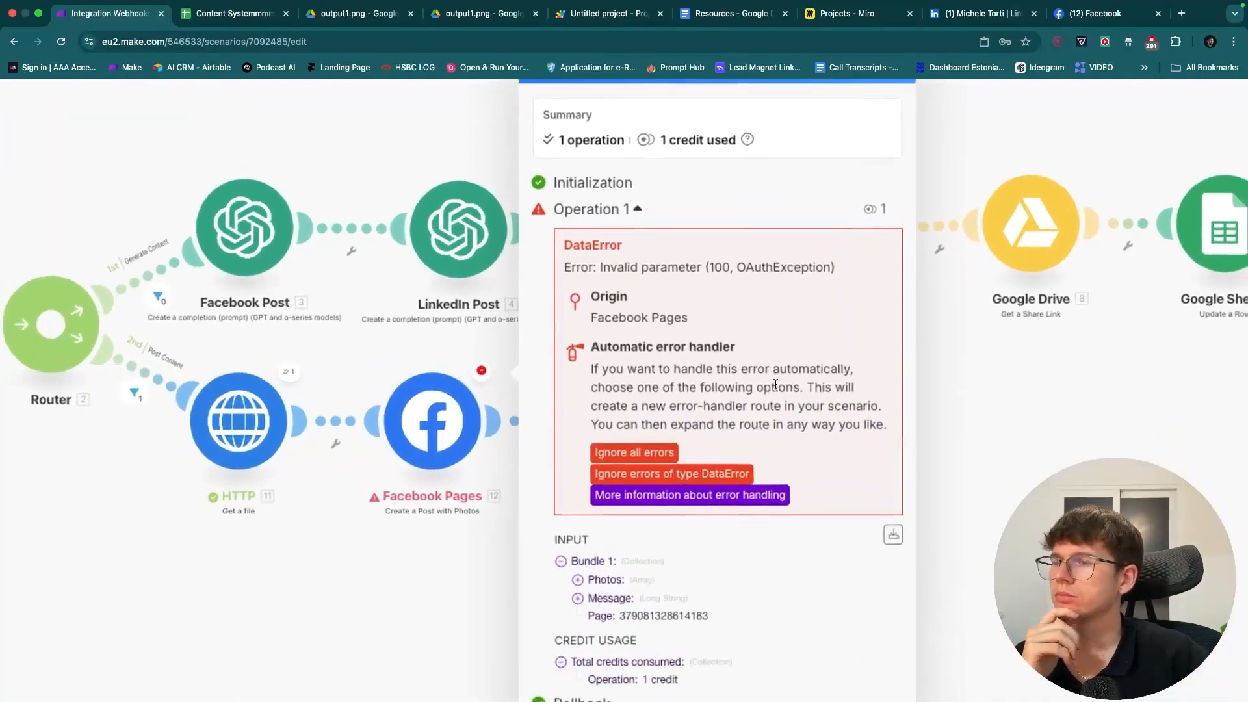
click(483, 530)
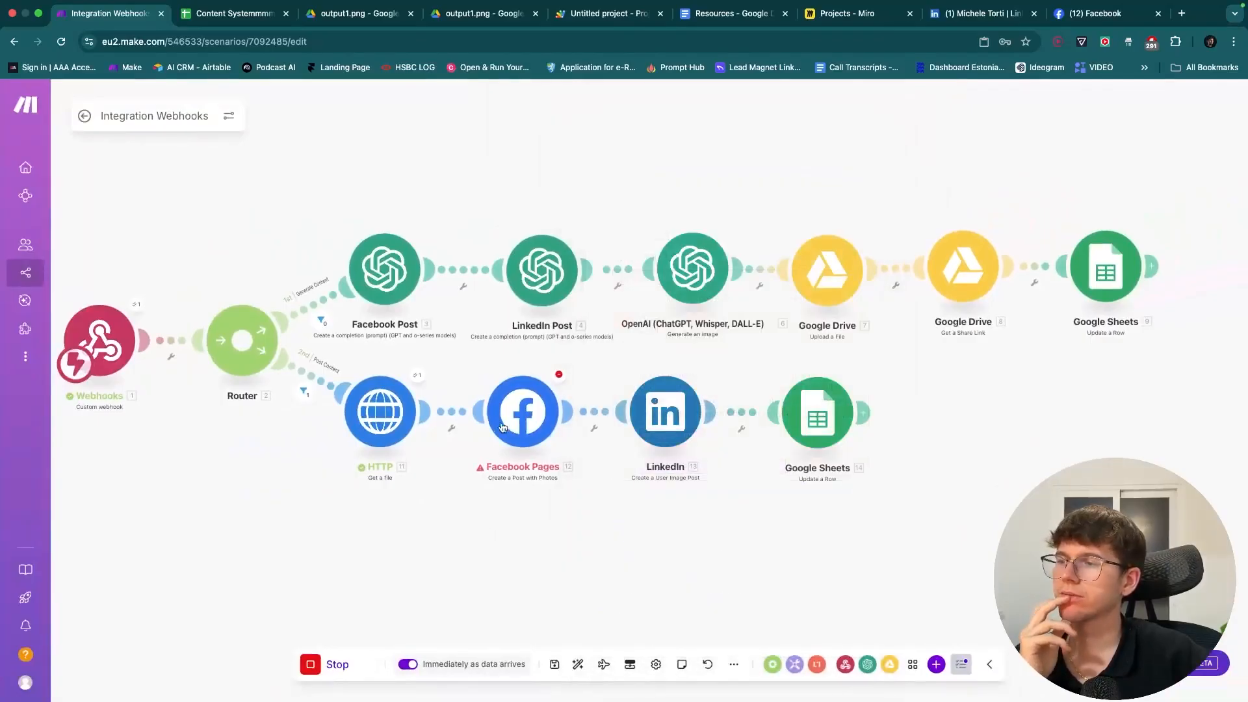
click(504, 423)
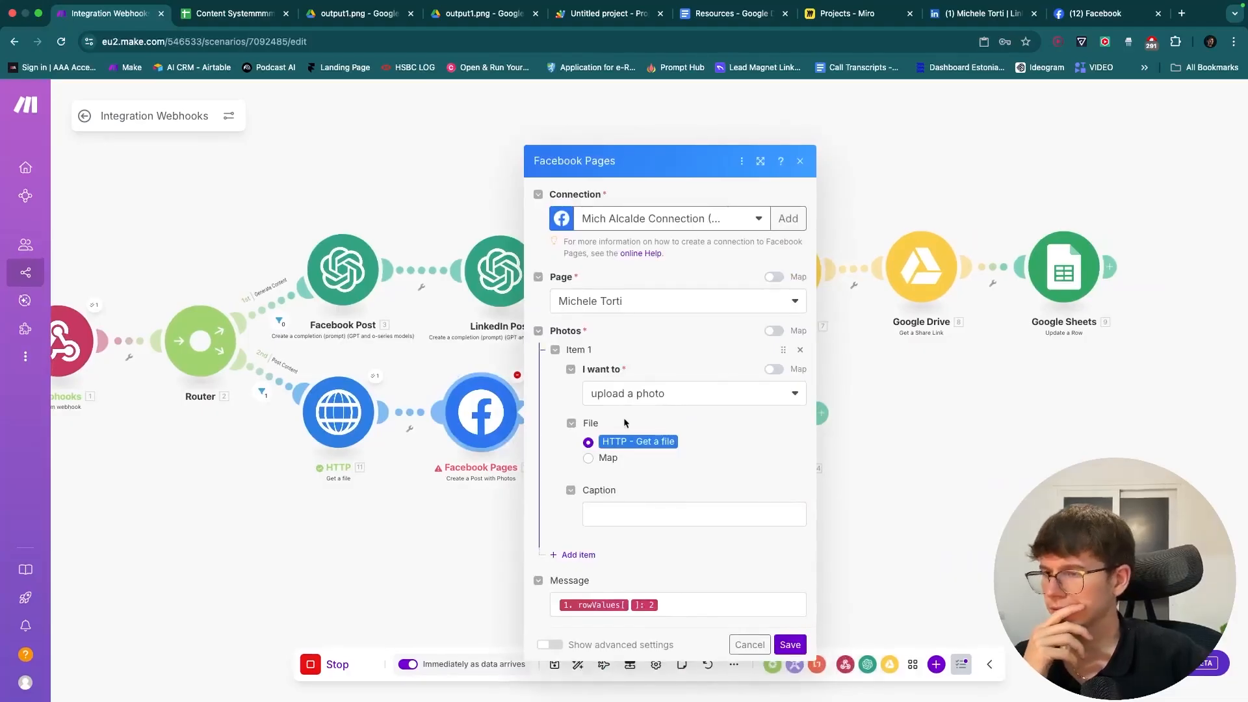
click(514, 357)
click(519, 377)
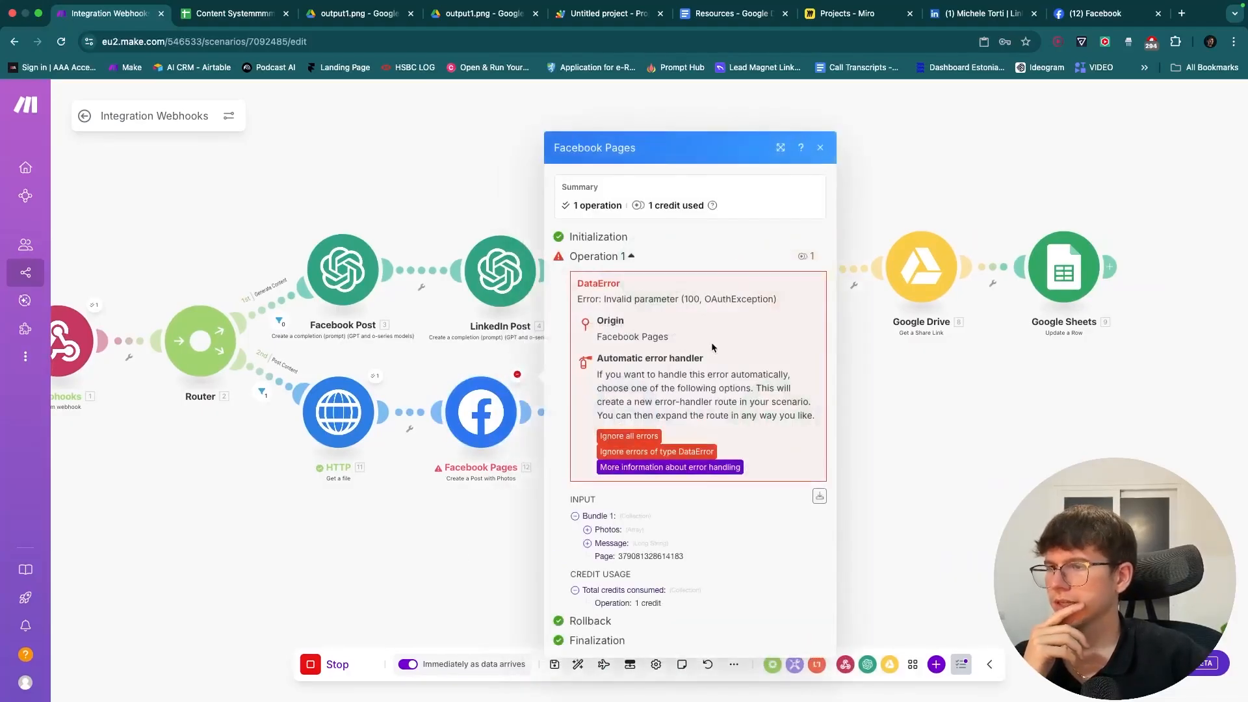
ctrl+scroll(702, 312, up, 5)
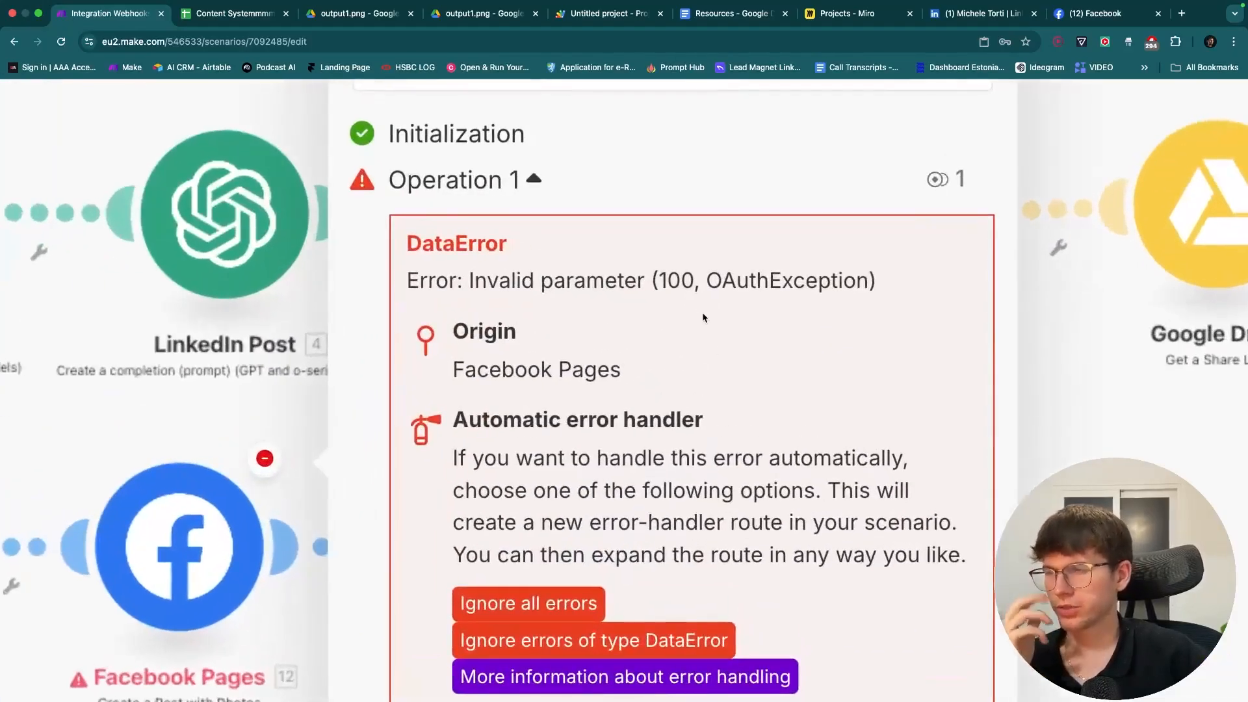
ctrl+scroll(702, 317, down, 5)
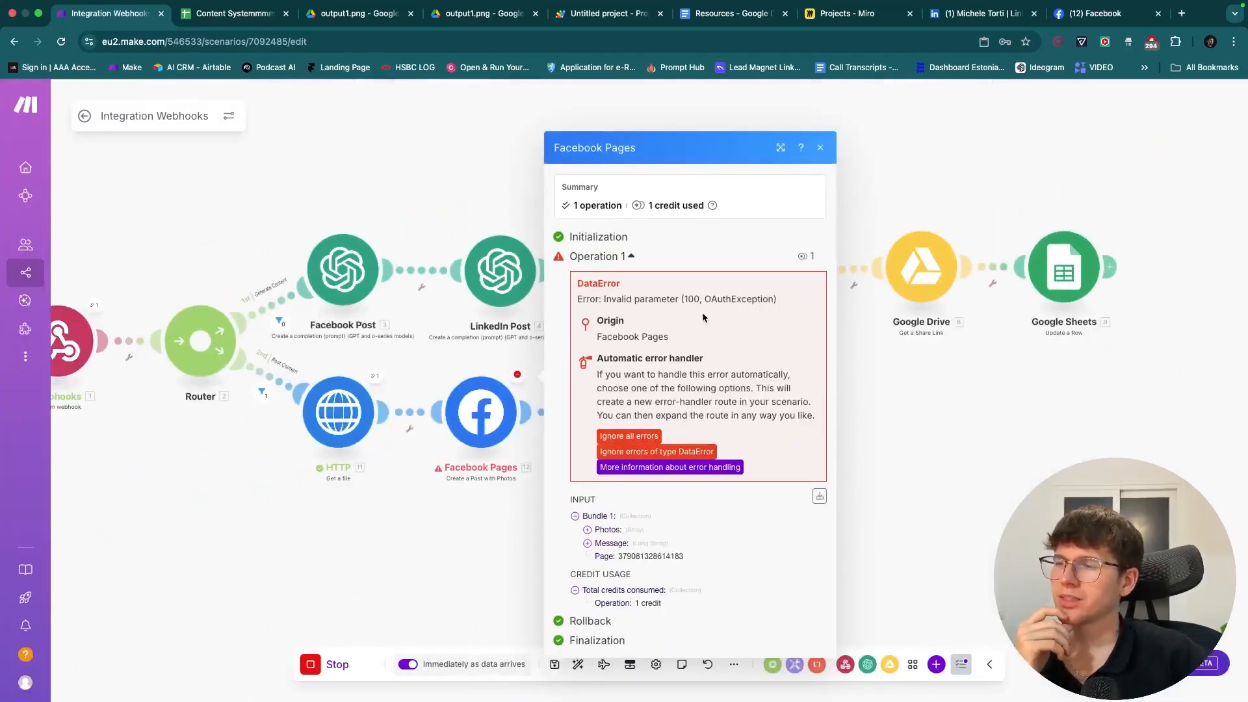
click(473, 400)
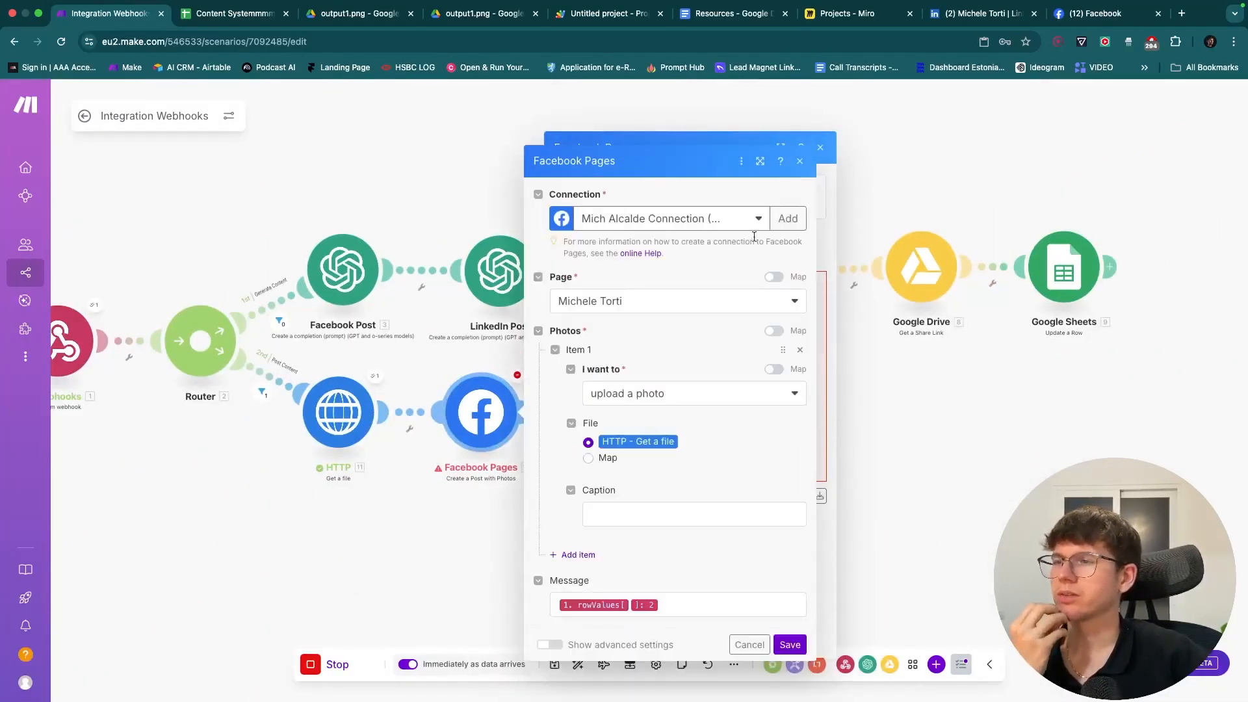
click(691, 221)
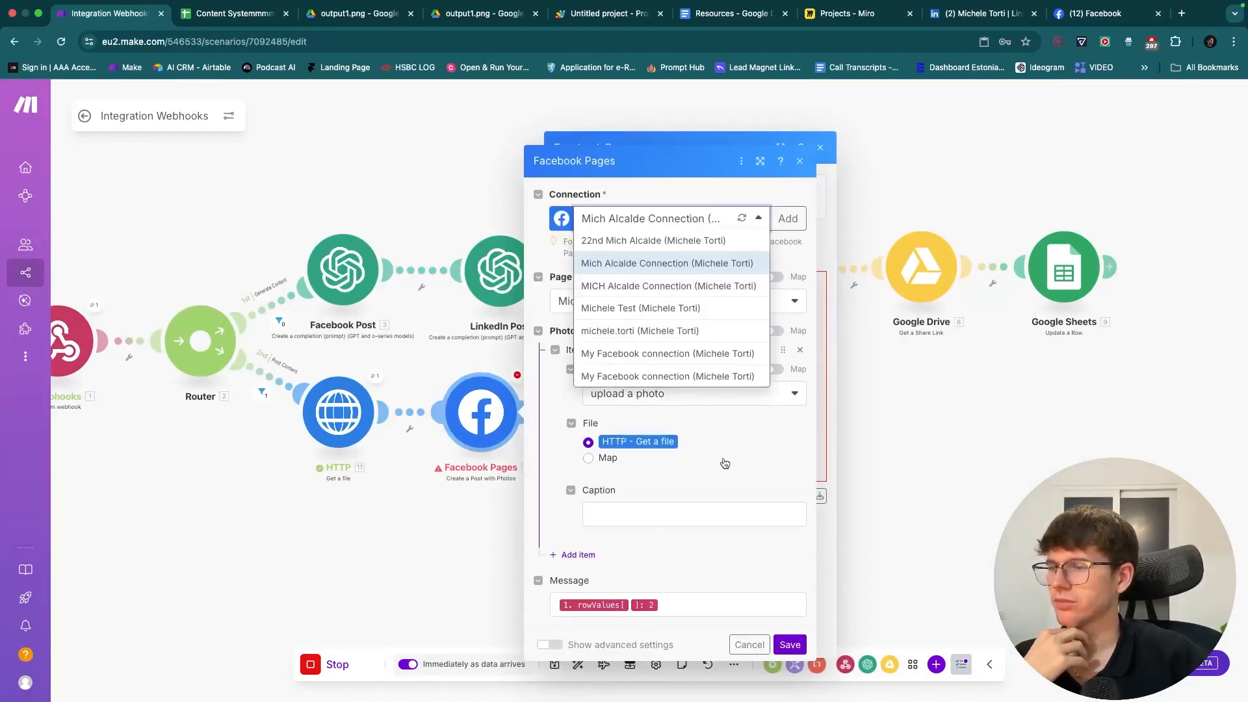
click(228, 18)
double_click(662, 256)
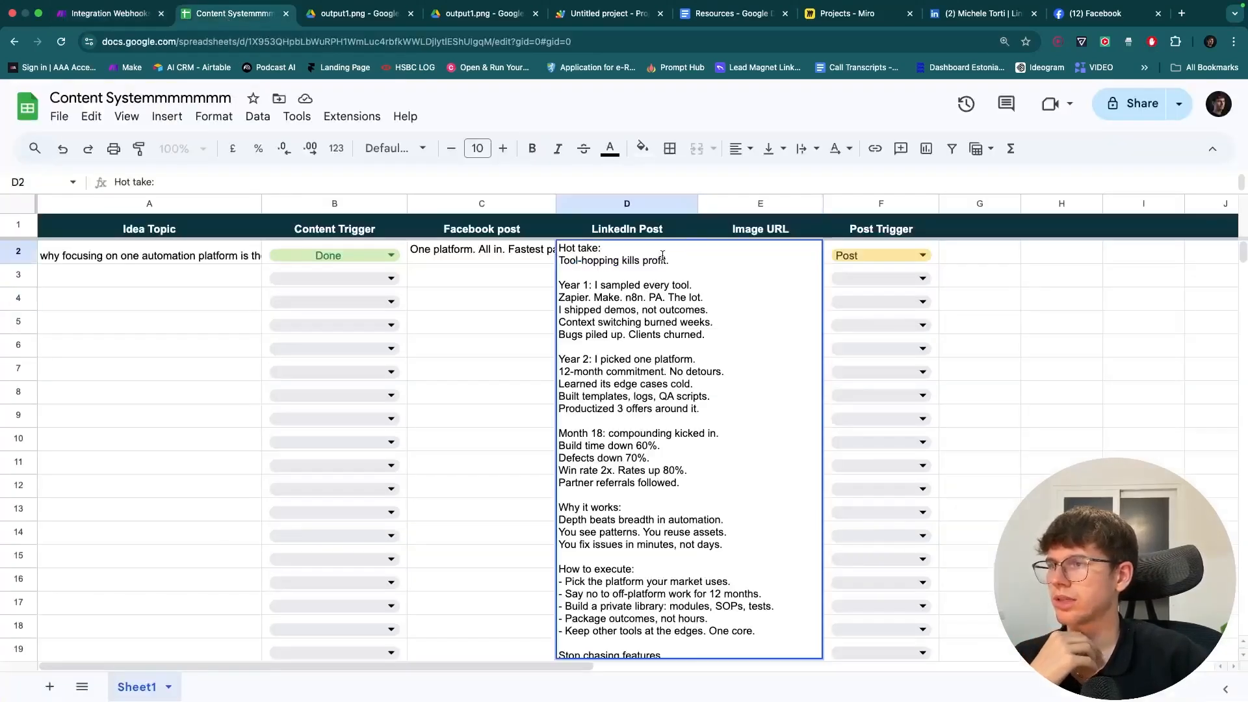
double_click(460, 250)
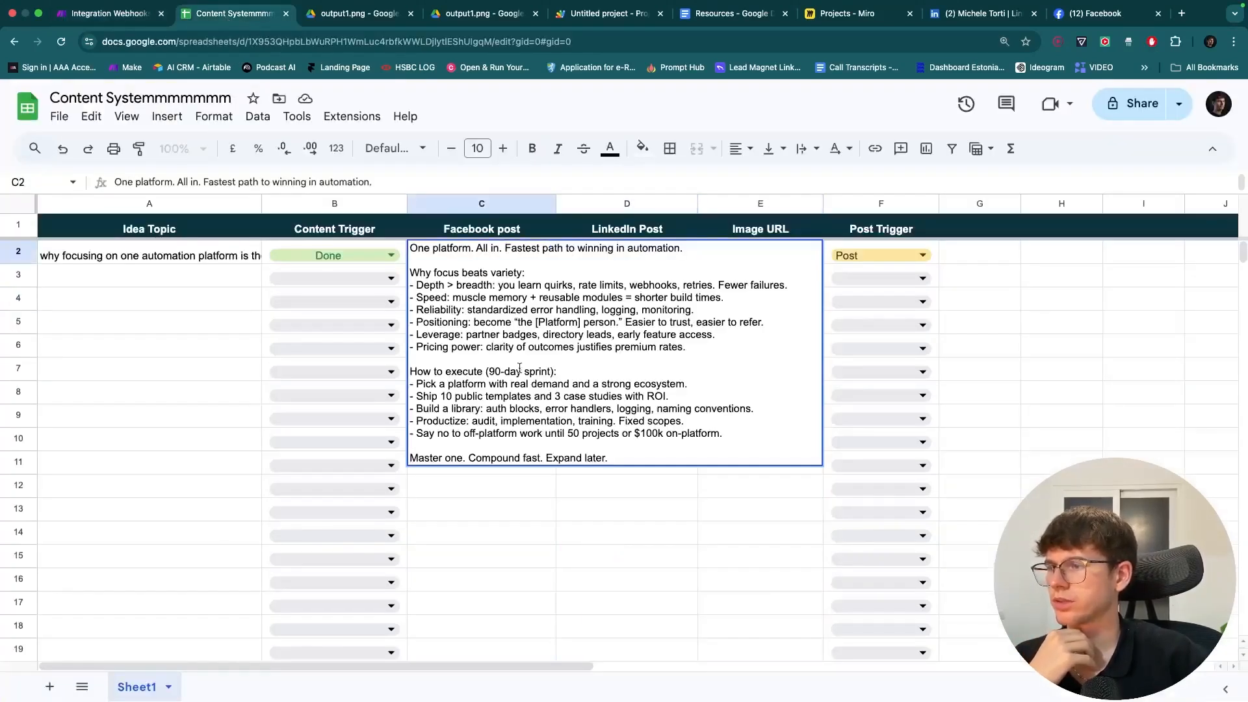
click(622, 483)
click(746, 256)
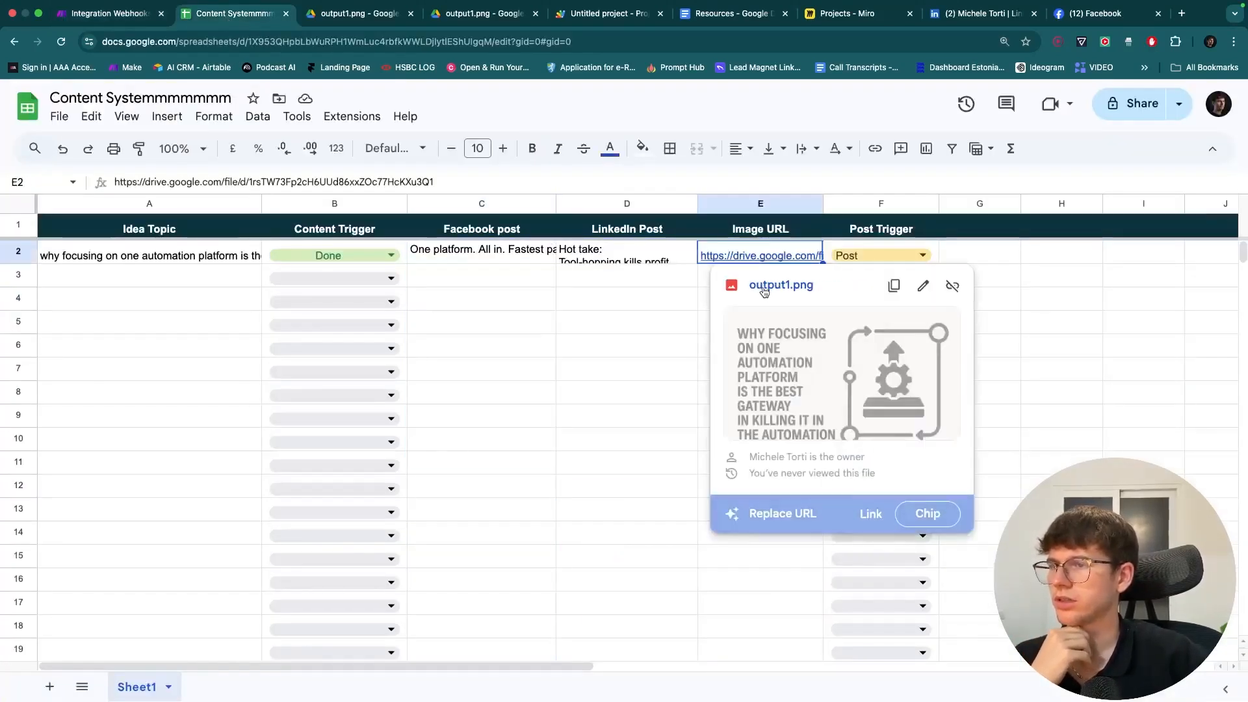
click(768, 290)
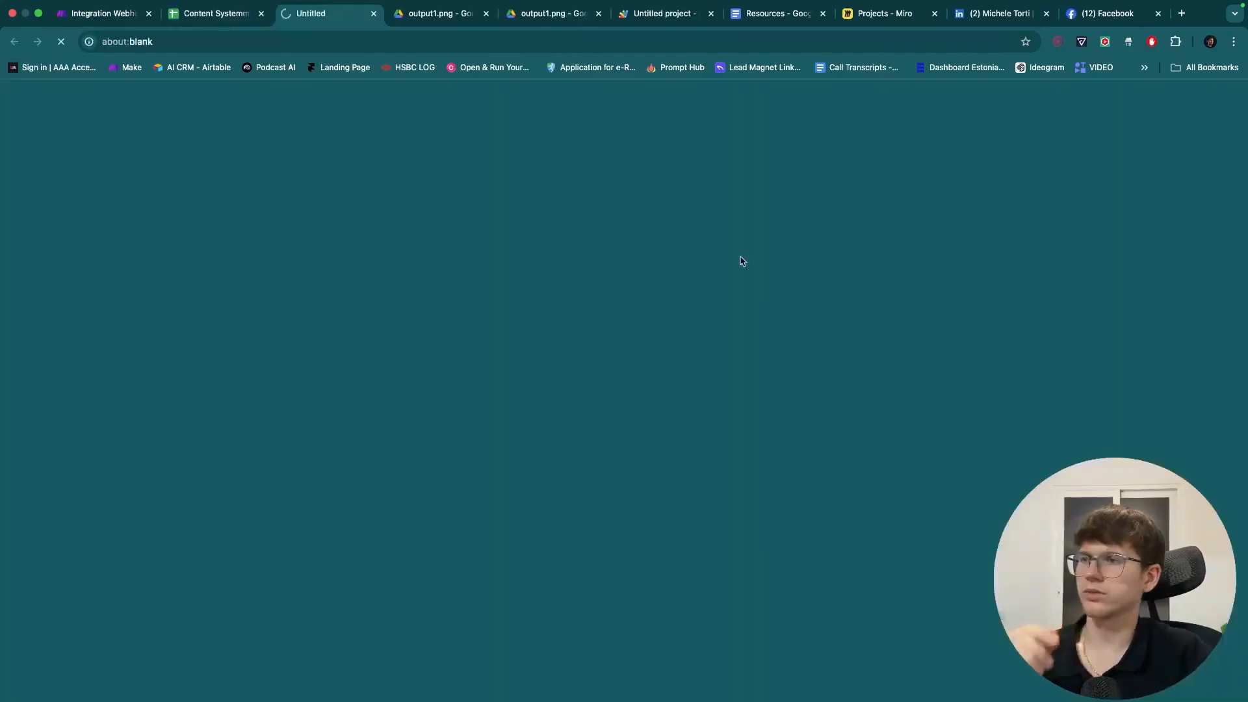
click(323, 43)
key(super+c)
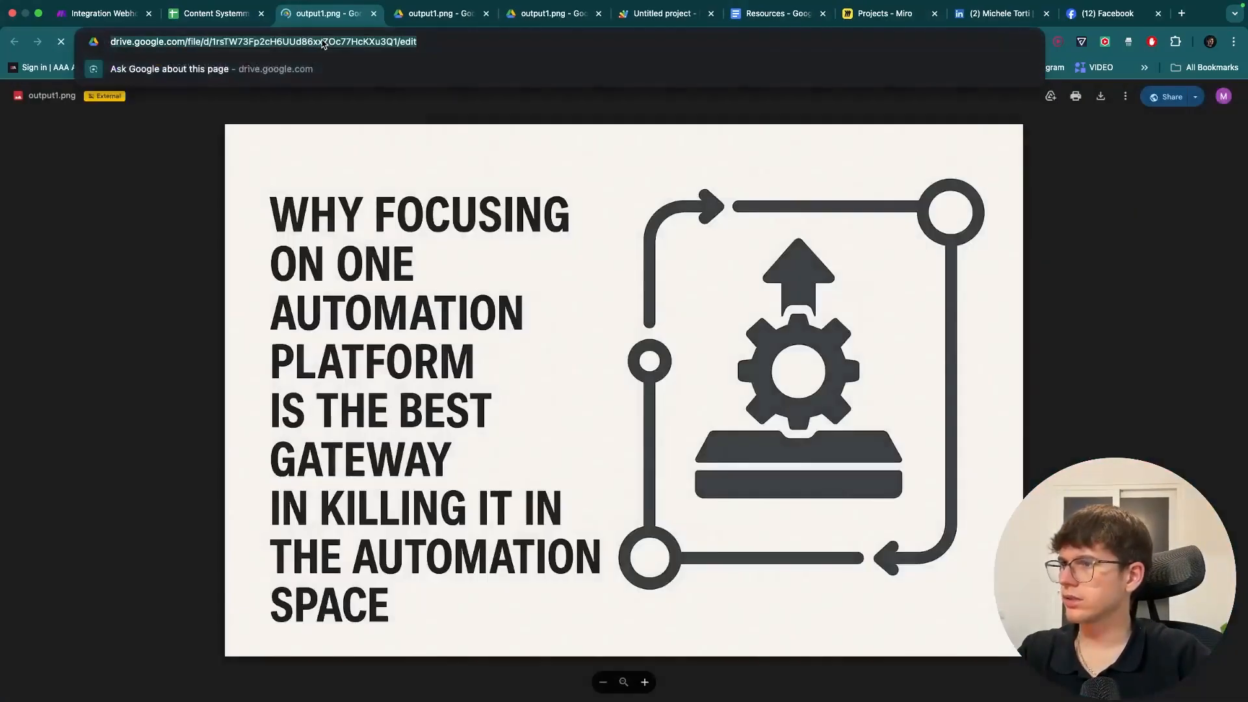
click(628, 333)
key(super+w)
click(1209, 41)
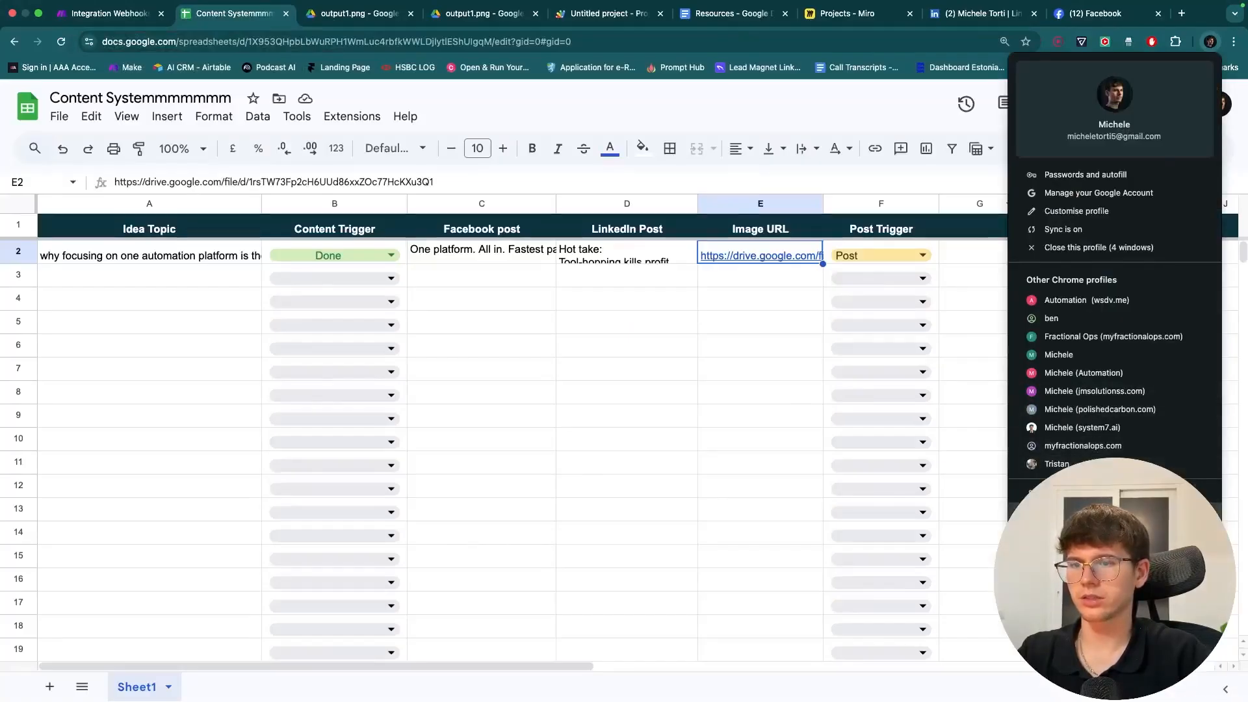
click(1069, 510)
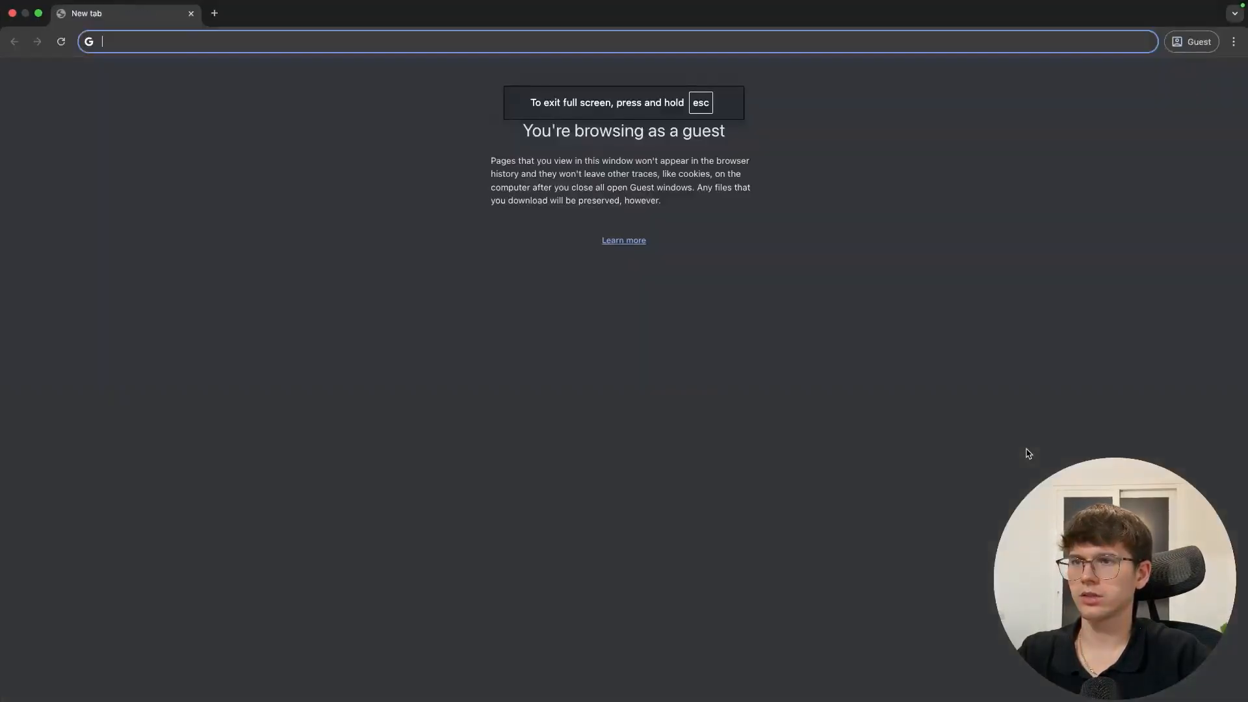
key(super+v)
key(Return)
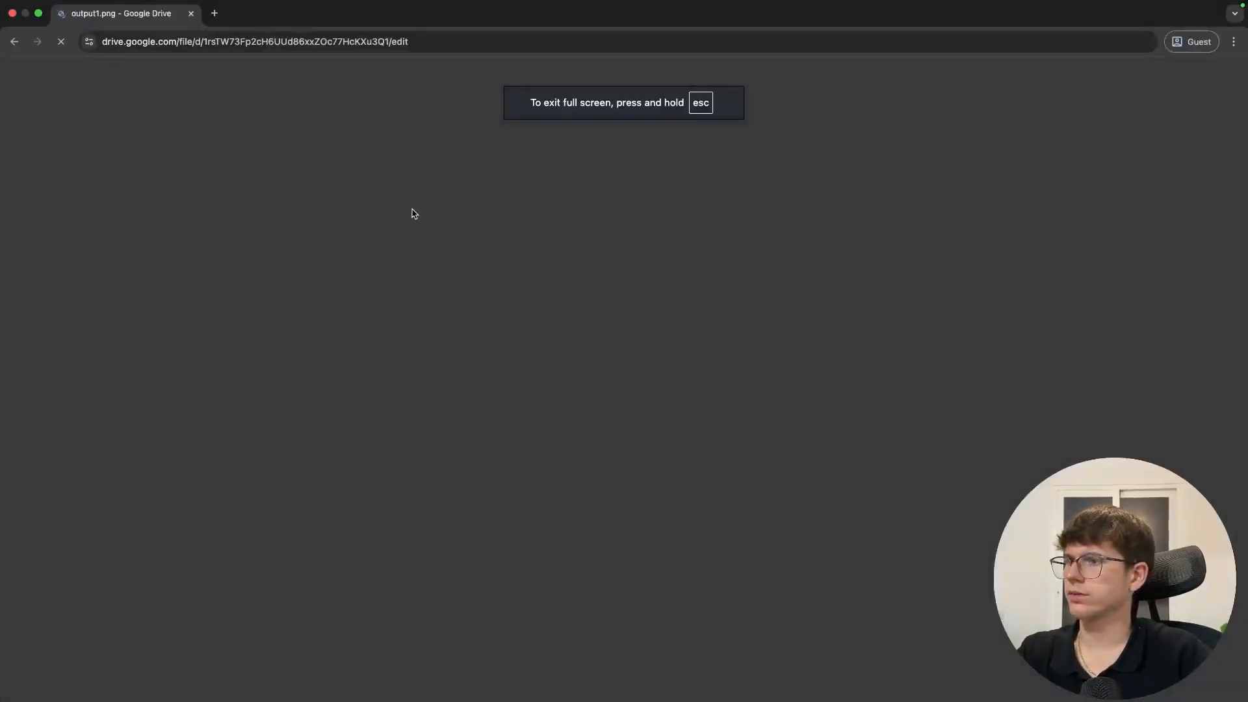
key(super+w)
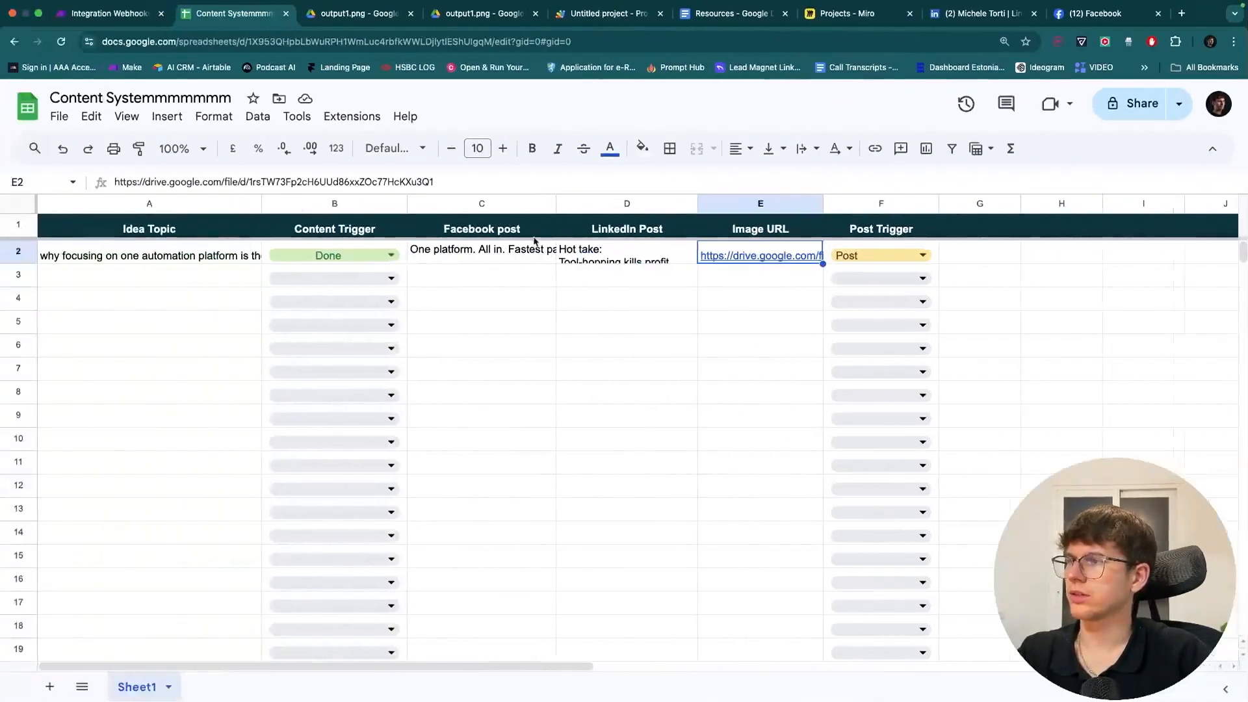
key(ctrl+shift+Tab)
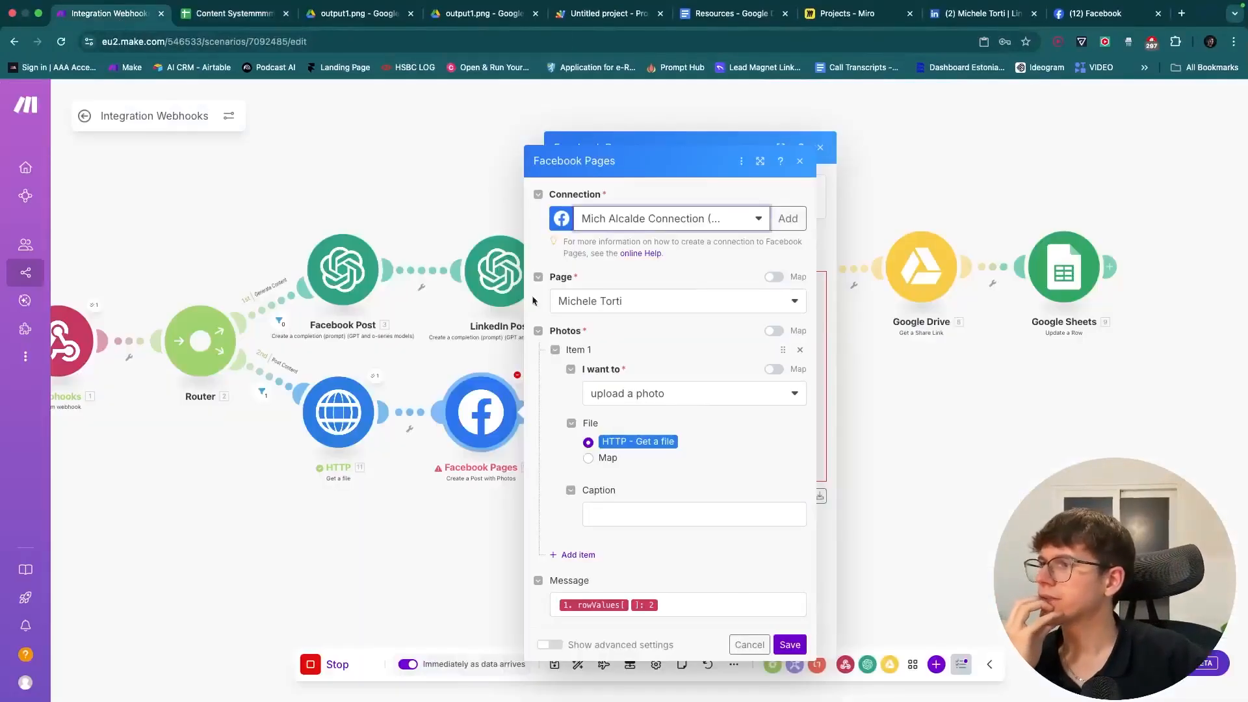
- Check the chosen Facebook page, close the settings unchanged, and run the scenario from the HTTP module
drag(460, 334, 476, 334)
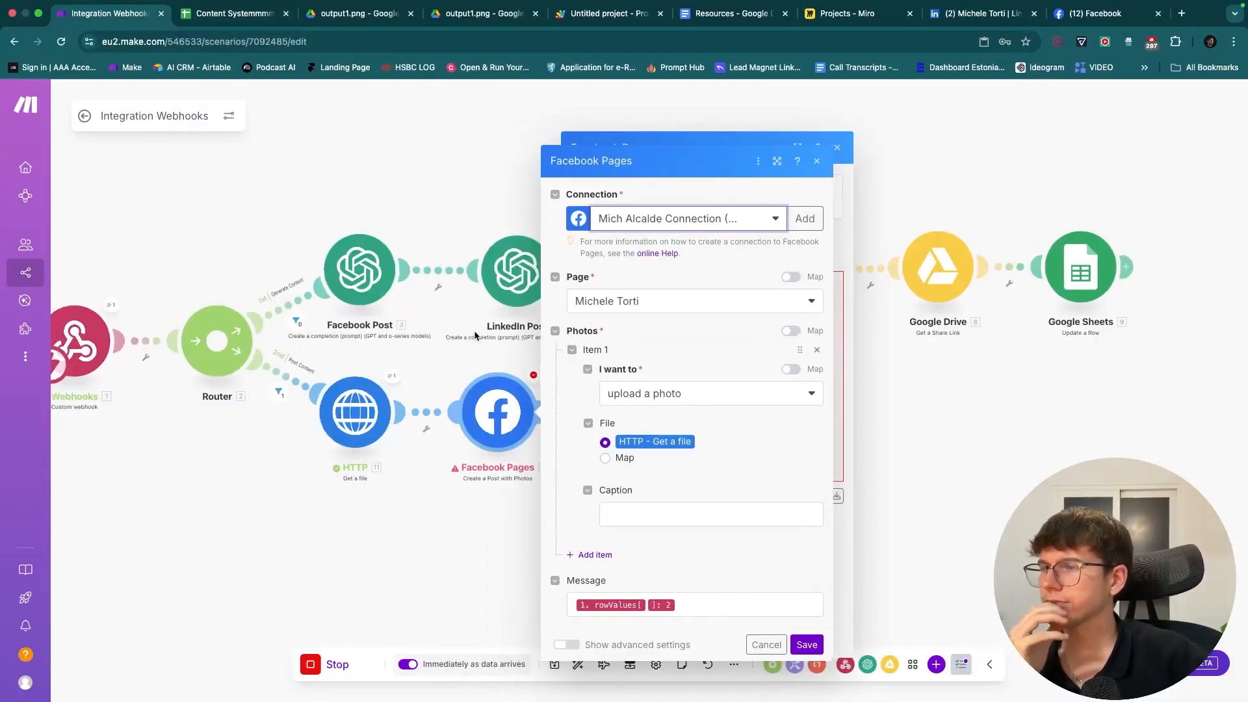
click(676, 313)
click(686, 253)
click(763, 645)
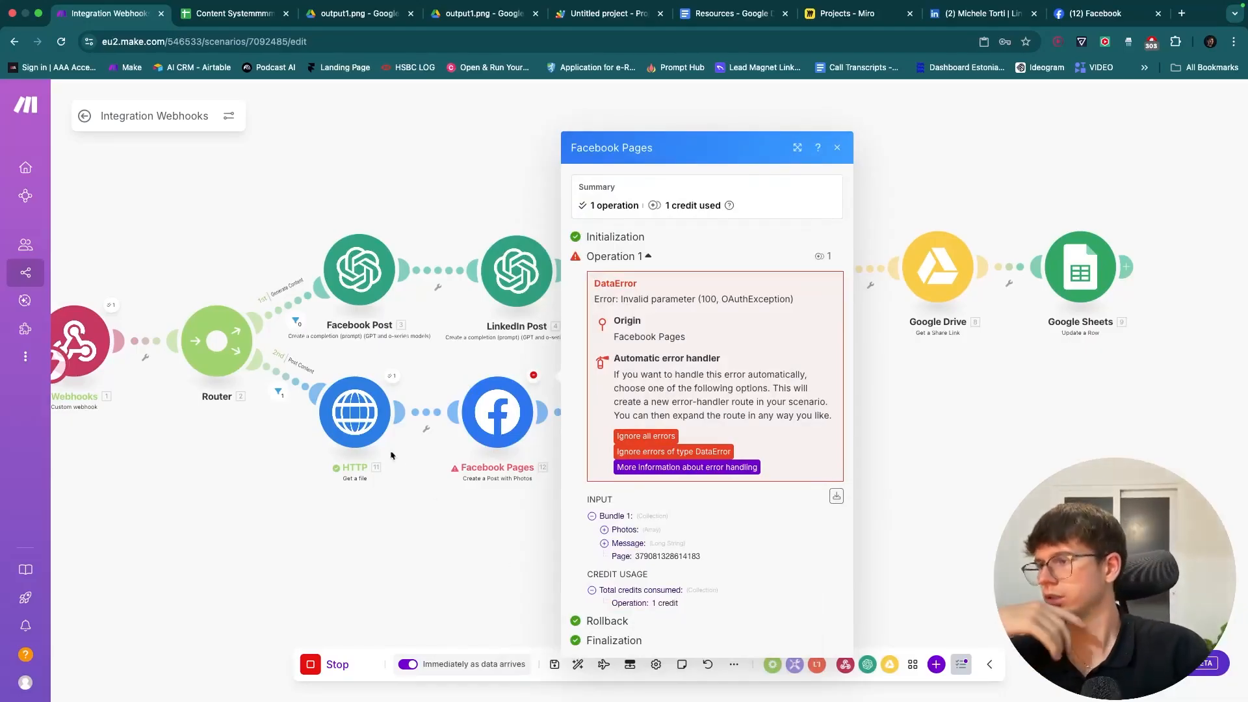
click(366, 421)
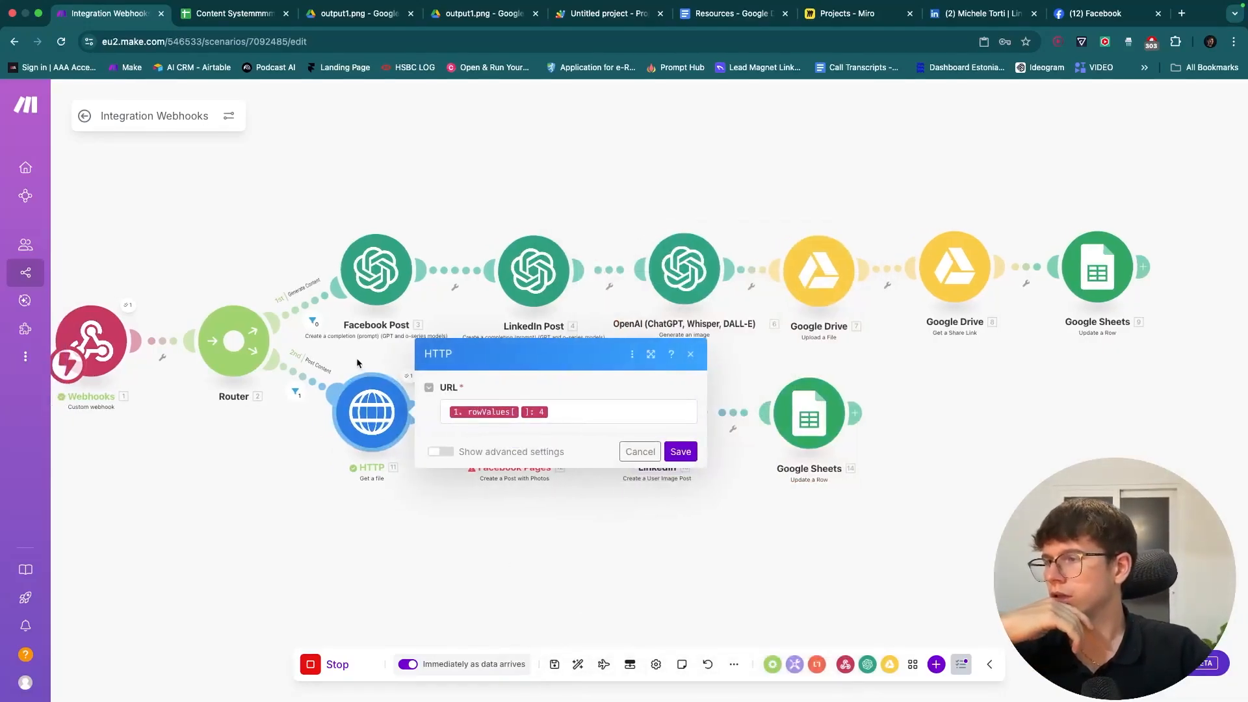
right_click(374, 404)
click(445, 432)
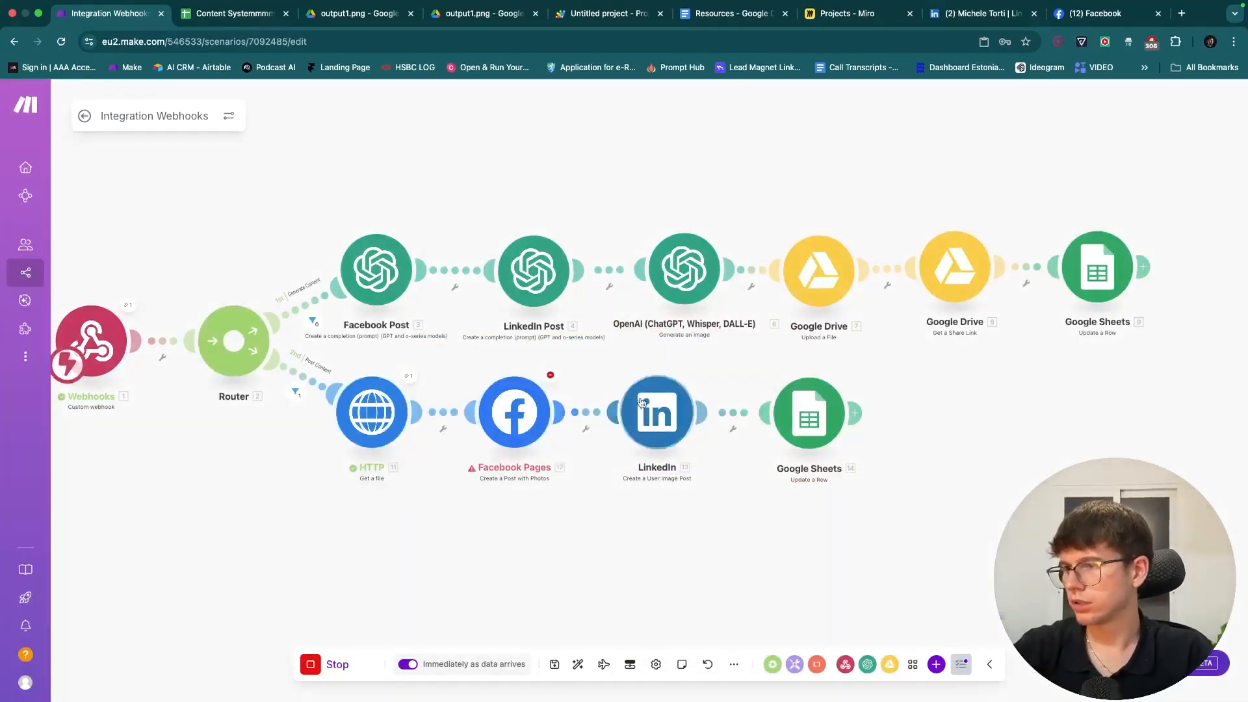
- Delete the links around Facebook Pages and link HTTP directly to LinkedIn
right_click(446, 420)
click(479, 442)
right_click(587, 412)
click(593, 439)
drag(608, 412, 419, 412)
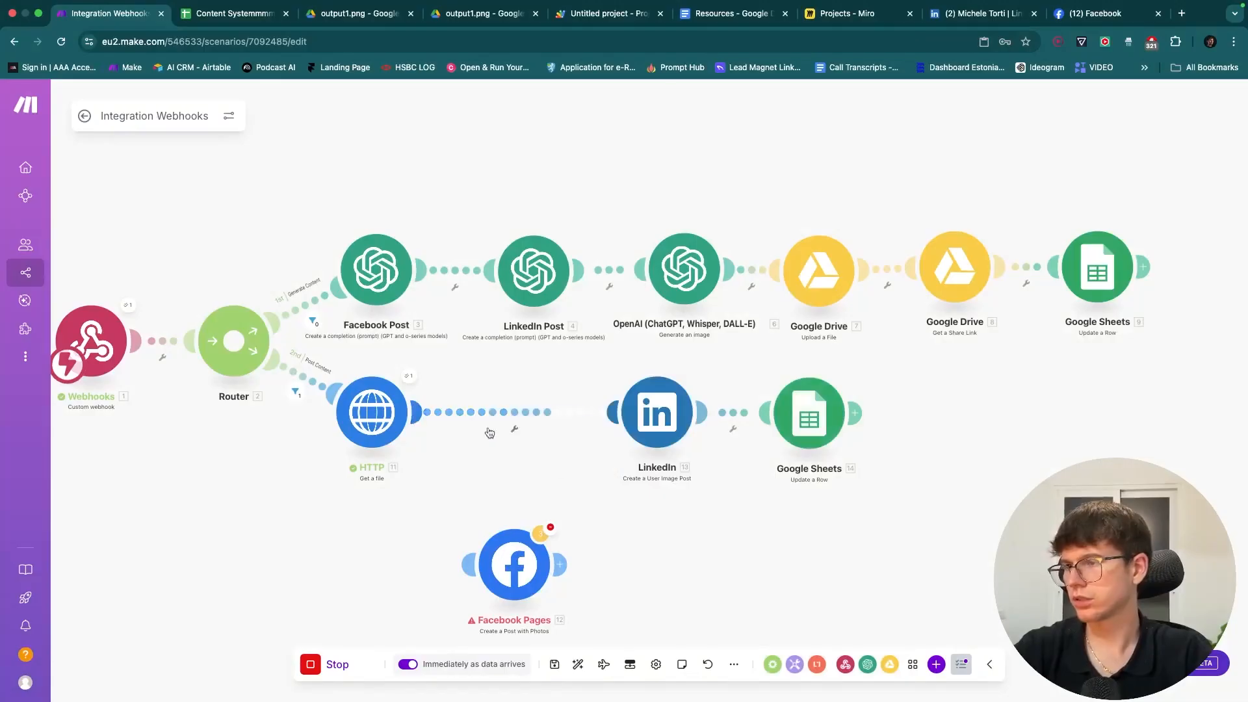
- Save the scenario, switch it on, and delete the old queued webhook data
click(553, 669)
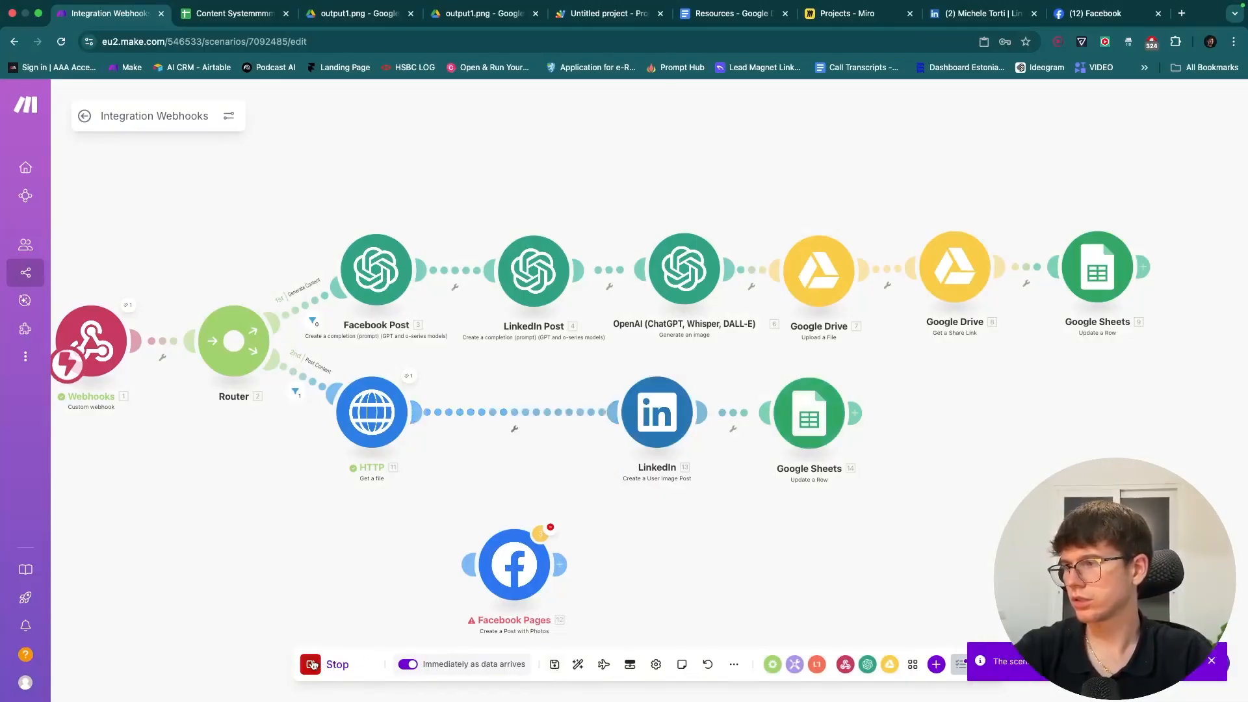
click(85, 116)
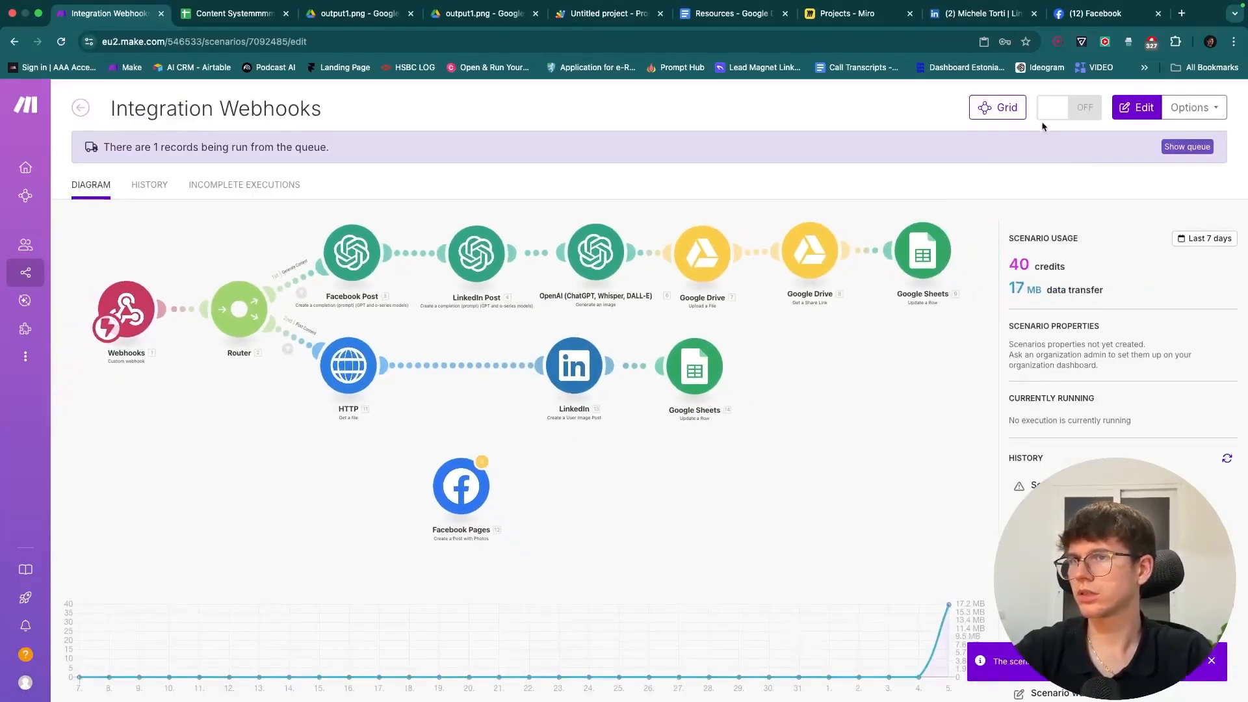
click(1072, 109)
click(1067, 250)
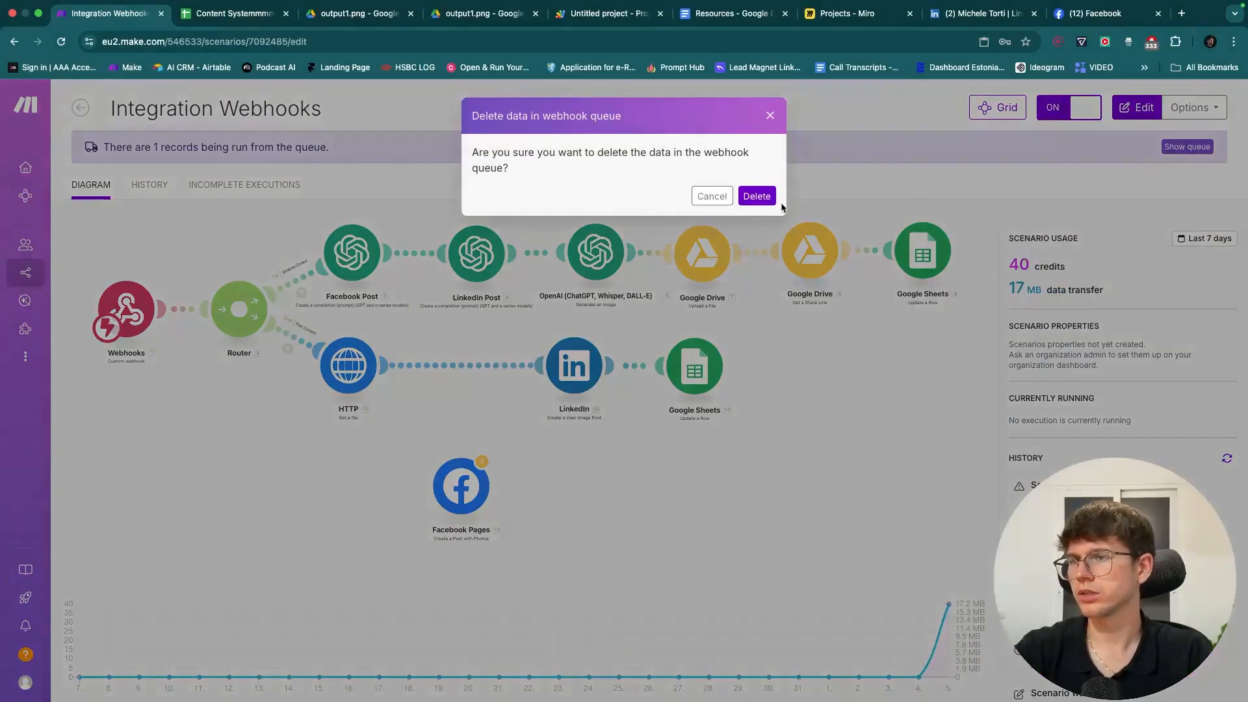
click(760, 196)
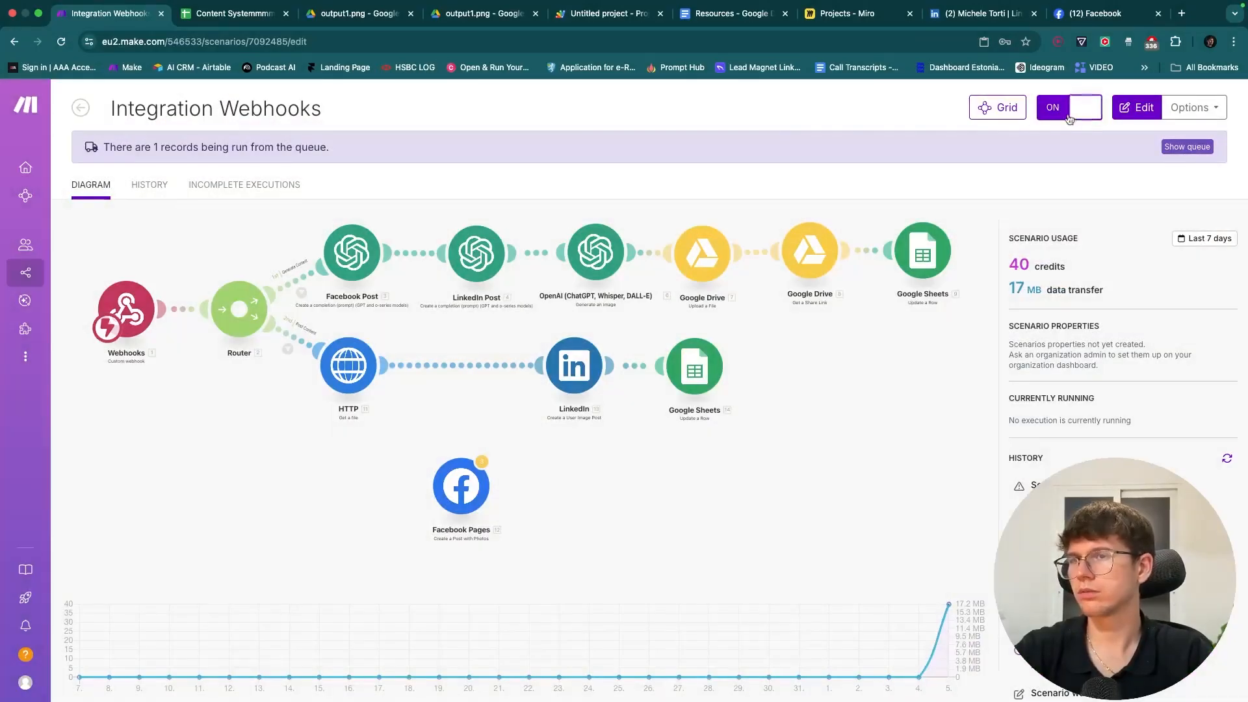
click(1078, 114)
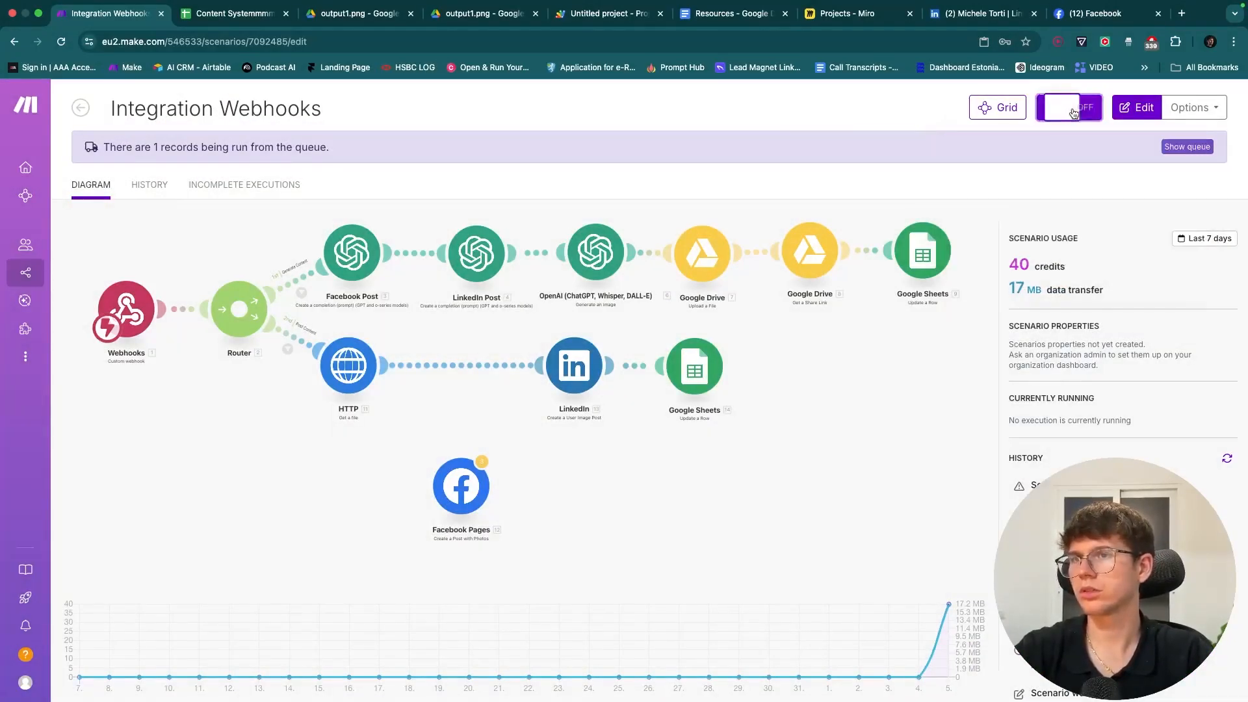
click(1070, 249)
click(741, 197)
- Clear the Post value from Post Trigger cell F2 in the spreadsheet
click(228, 19)
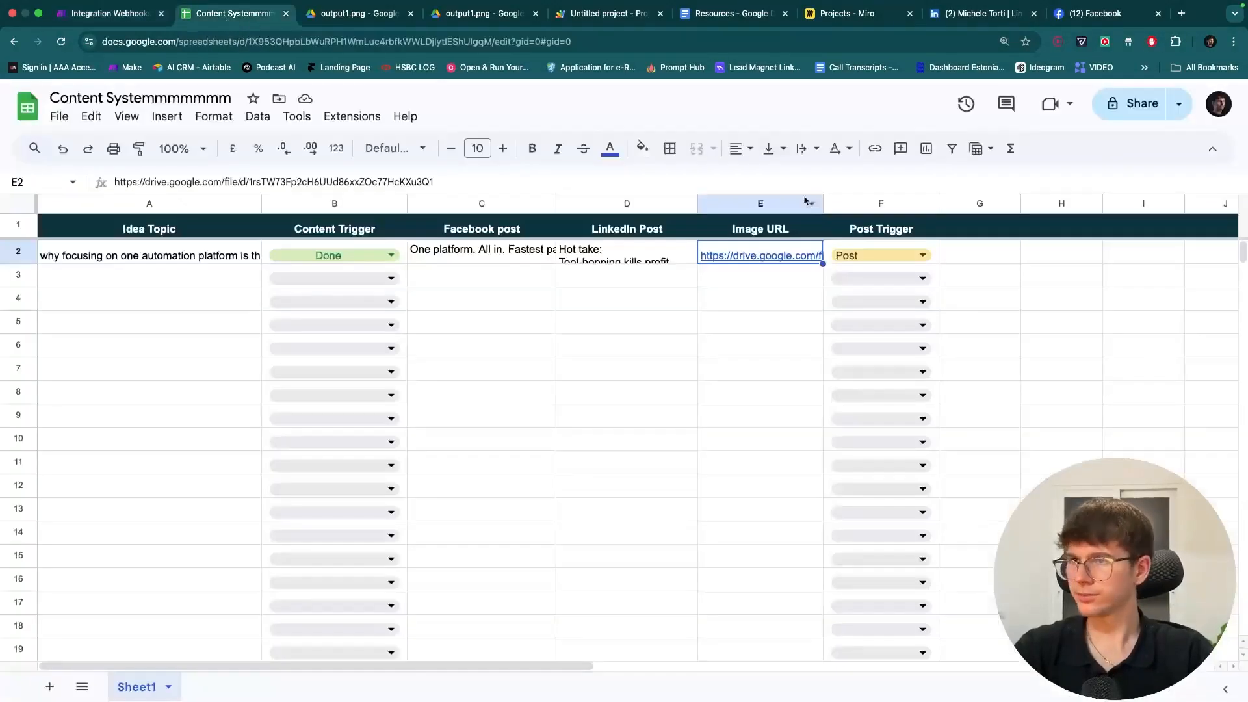
click(861, 245)
key(Delete)
click(763, 267)
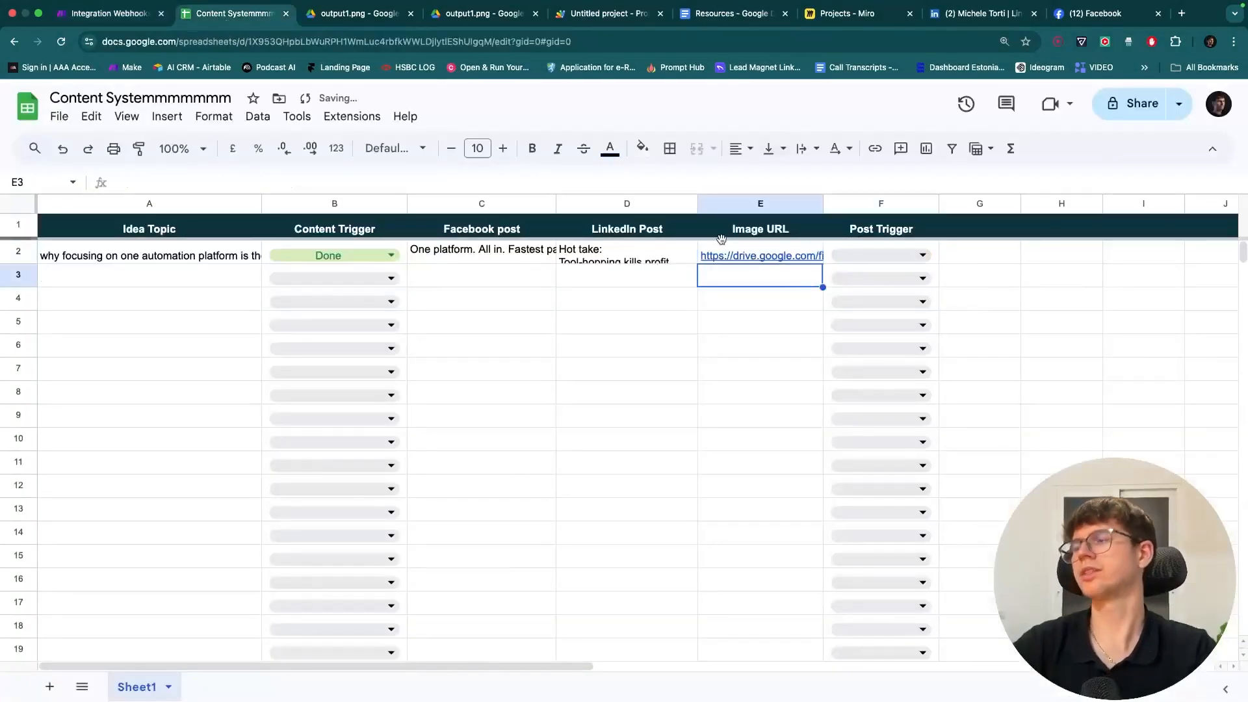
click(569, 304)
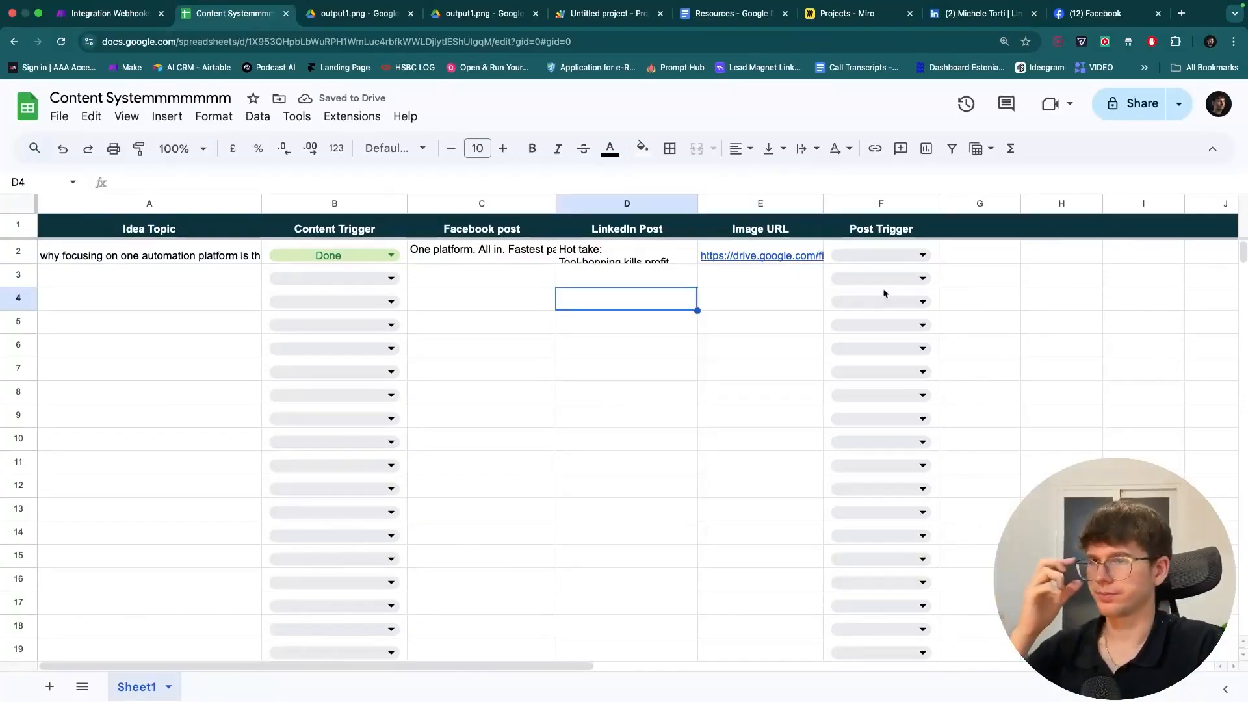
click(152, 18)
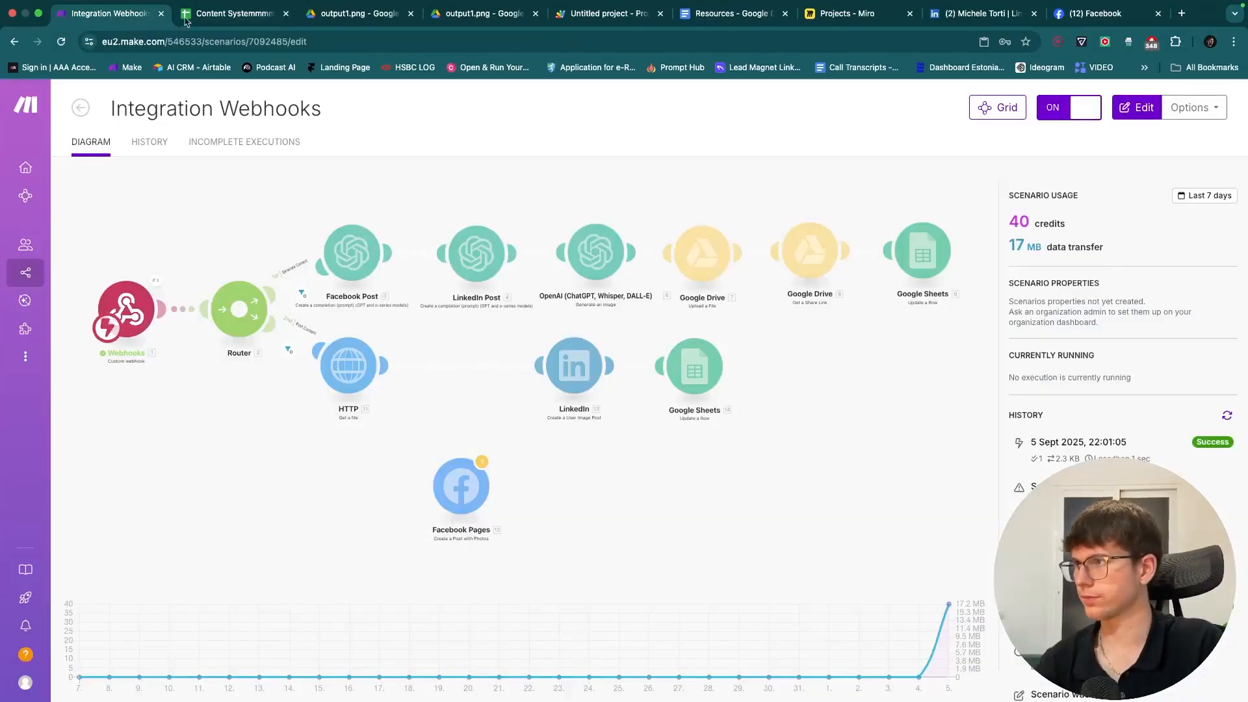
- Set F2's Post Trigger to Post again, watch the Make run, then reload the LinkedIn profile
click(240, 20)
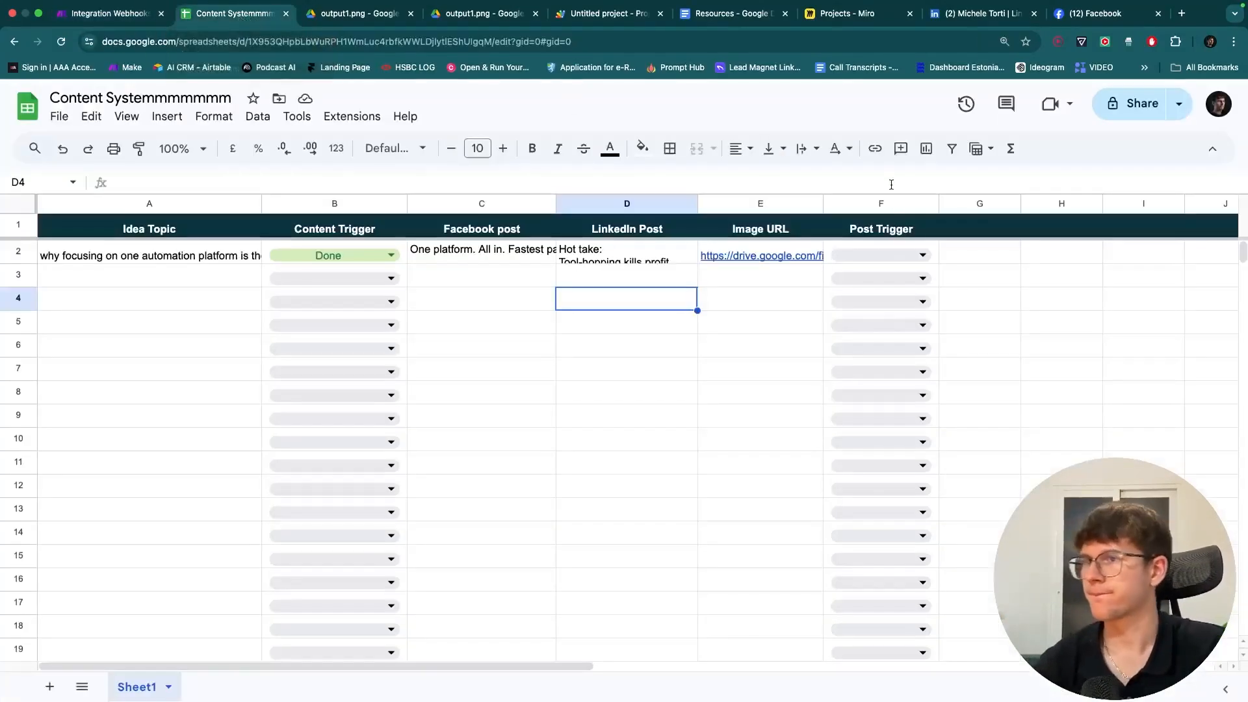
click(874, 254)
click(859, 278)
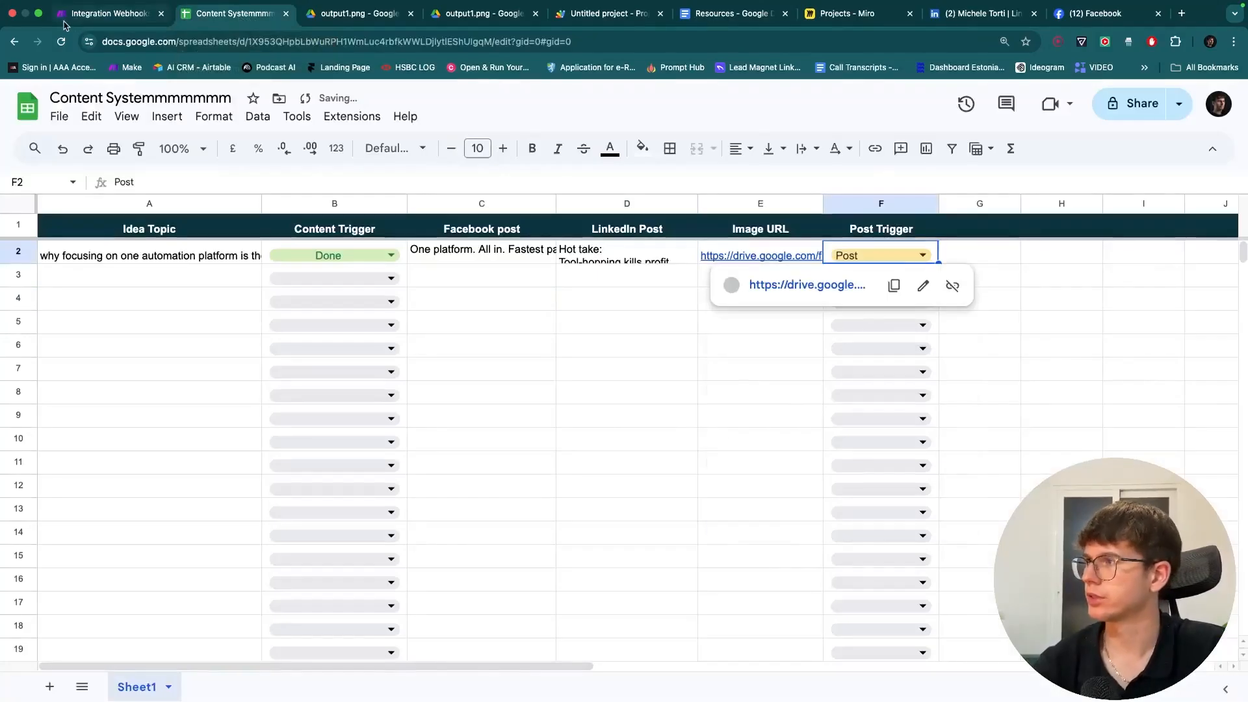
key(ctrl+shift+Tab)
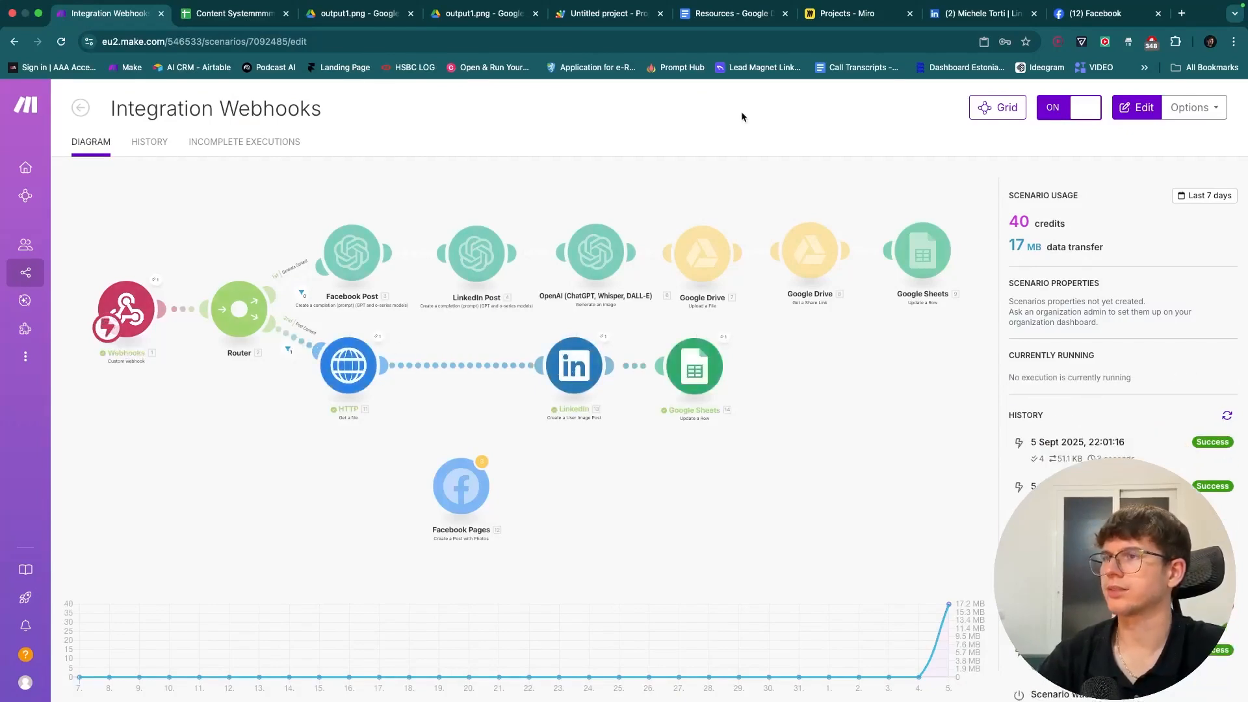
click(981, 13)
click(61, 40)
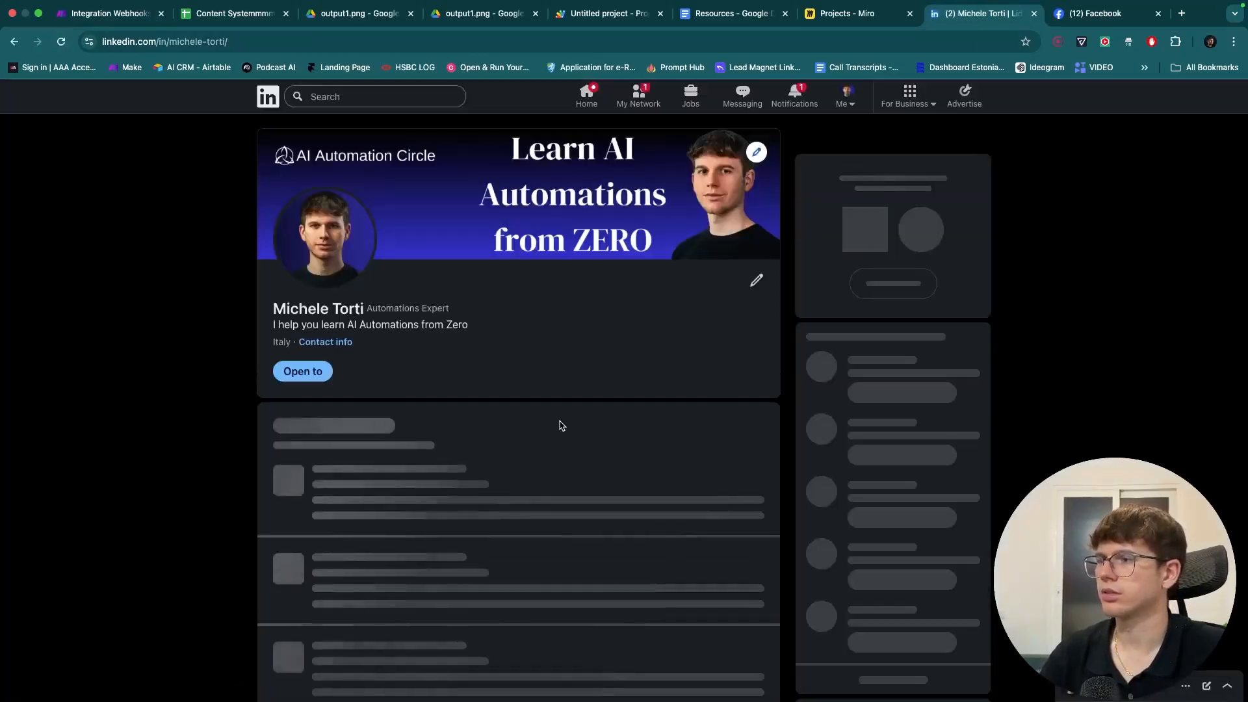
- Check the LinkedIn profile's Activity for the new post, then reopen the LinkedIn module's connection list
scroll(557, 423, down, 10)
scroll(560, 426, down, 3)
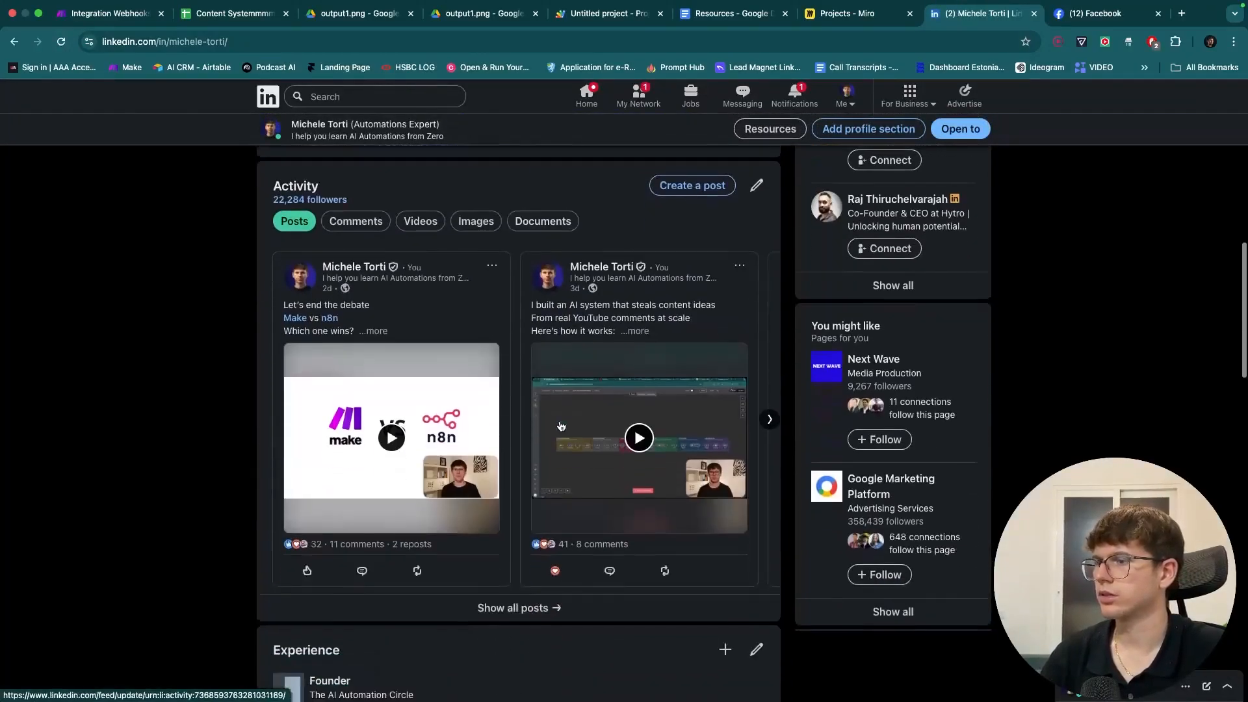
click(62, 41)
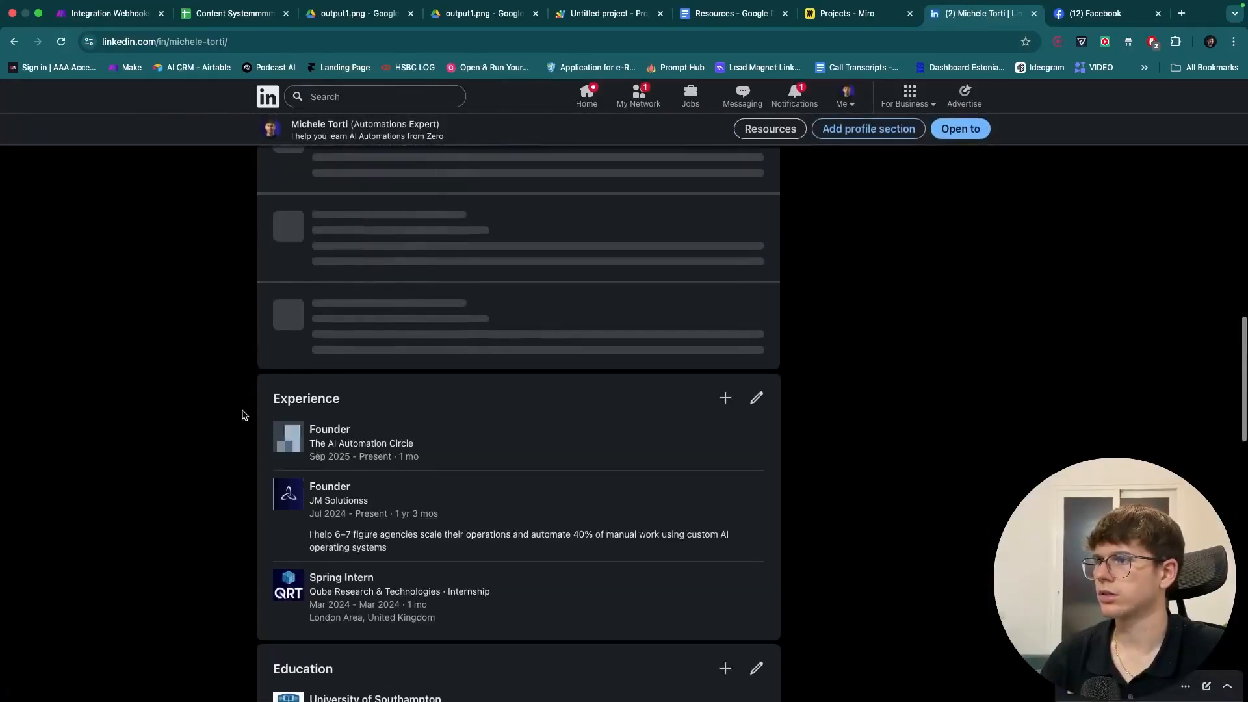
click(96, 12)
click(710, 365)
click(852, 162)
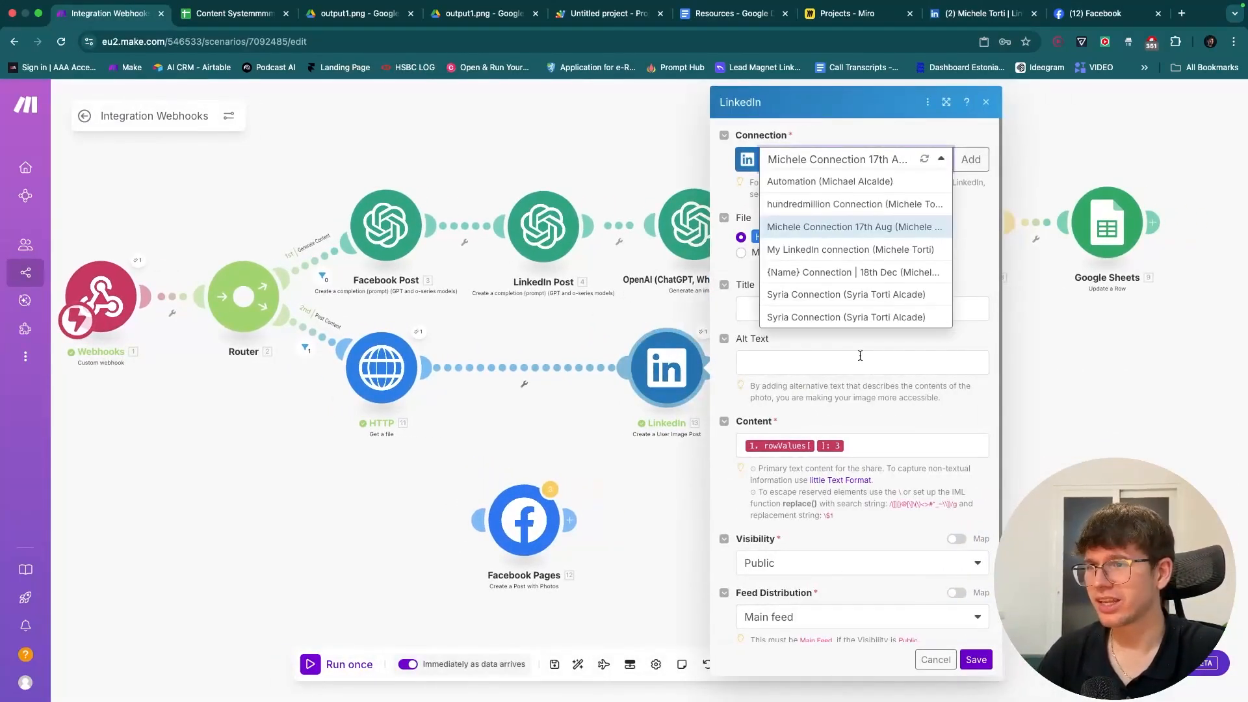
- Close the LinkedIn settings and review the module's last run output, including the posted content text
click(852, 390)
scroll(849, 388, down, 2)
scroll(849, 389, up, 2)
click(676, 493)
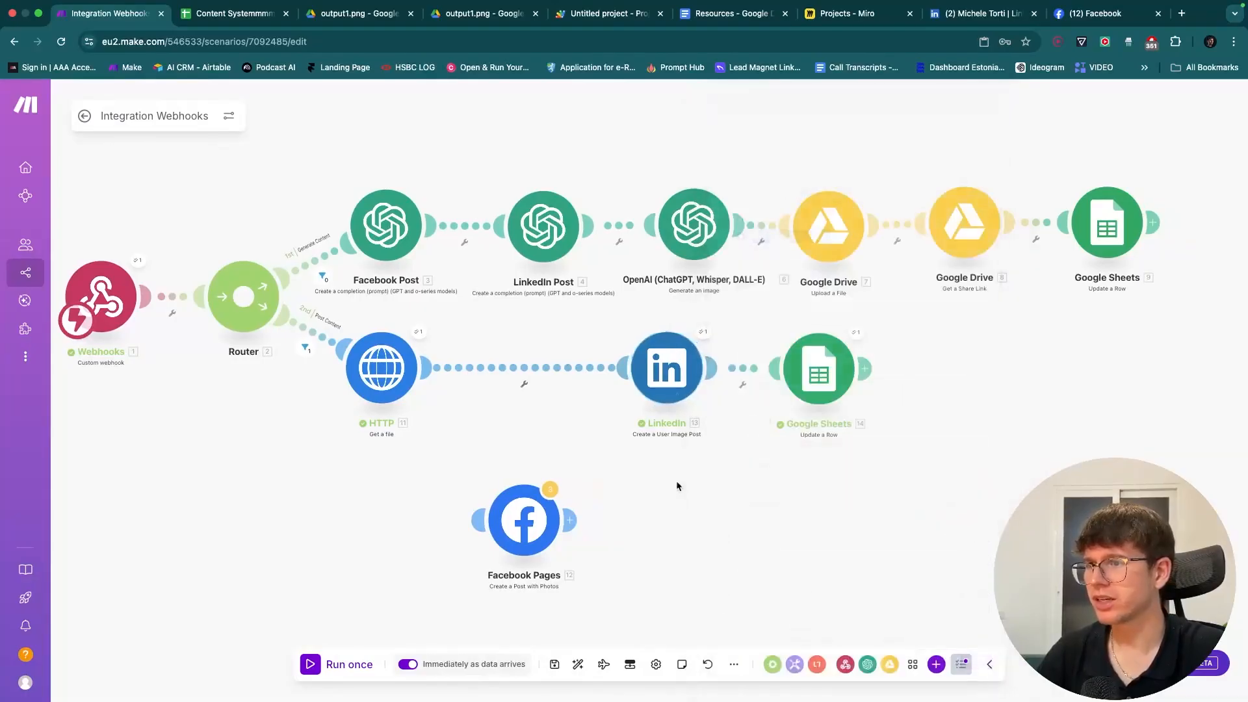
click(703, 333)
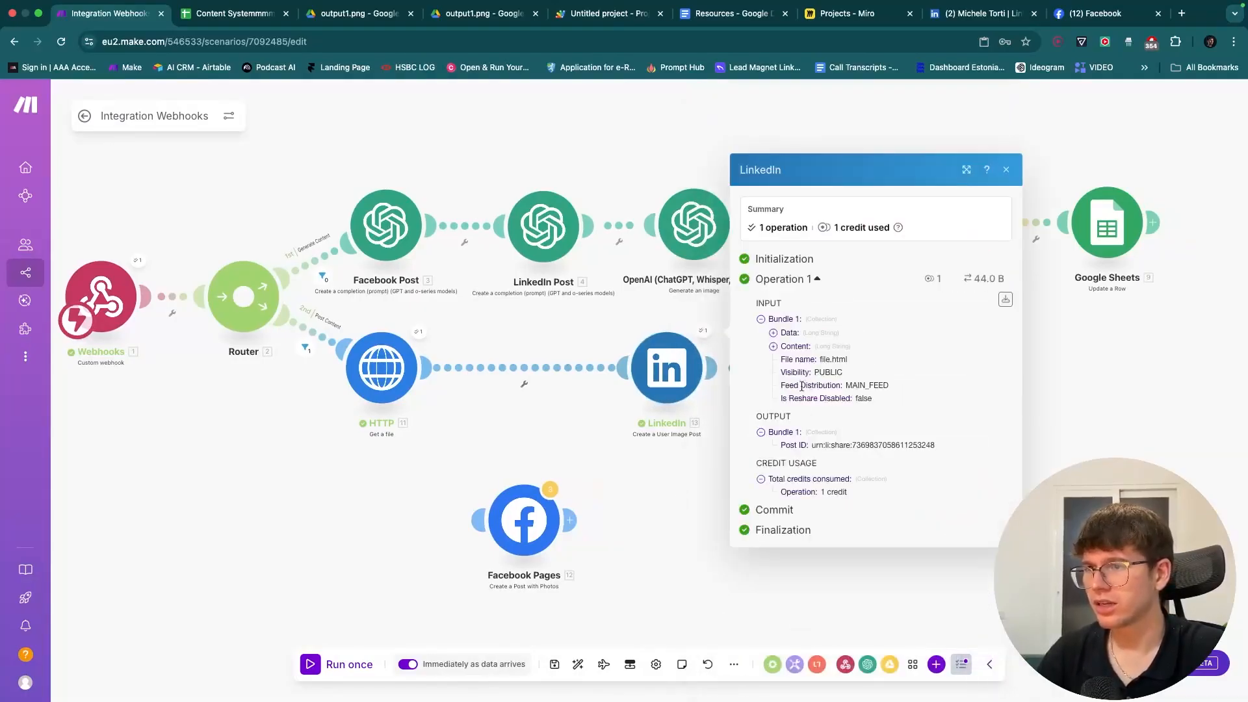
click(794, 345)
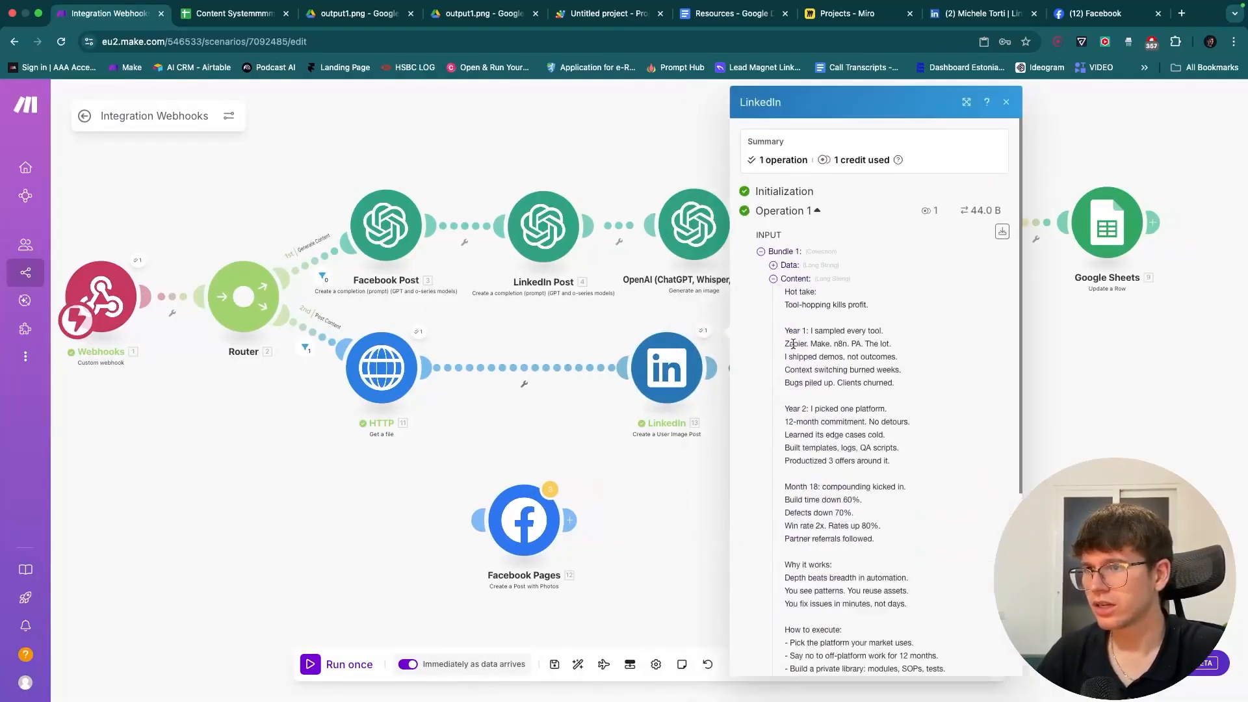
click(793, 282)
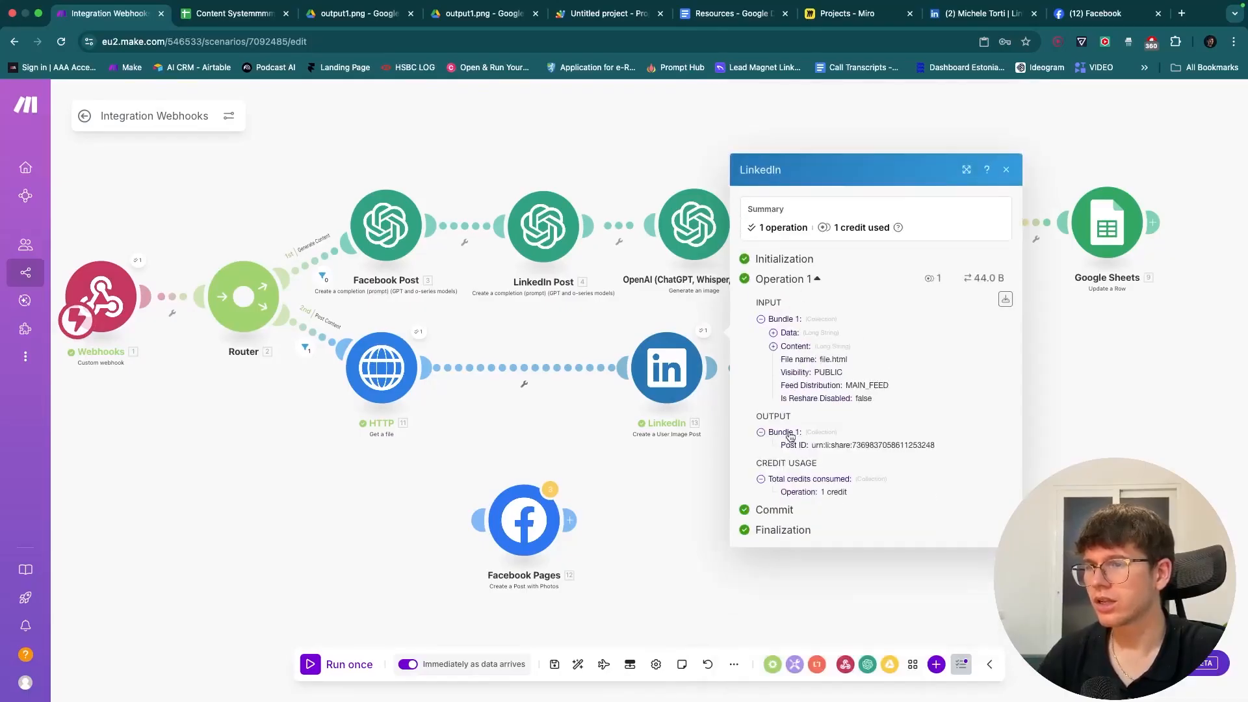
- Check the LinkedIn profile page and notifications for the published post
click(983, 13)
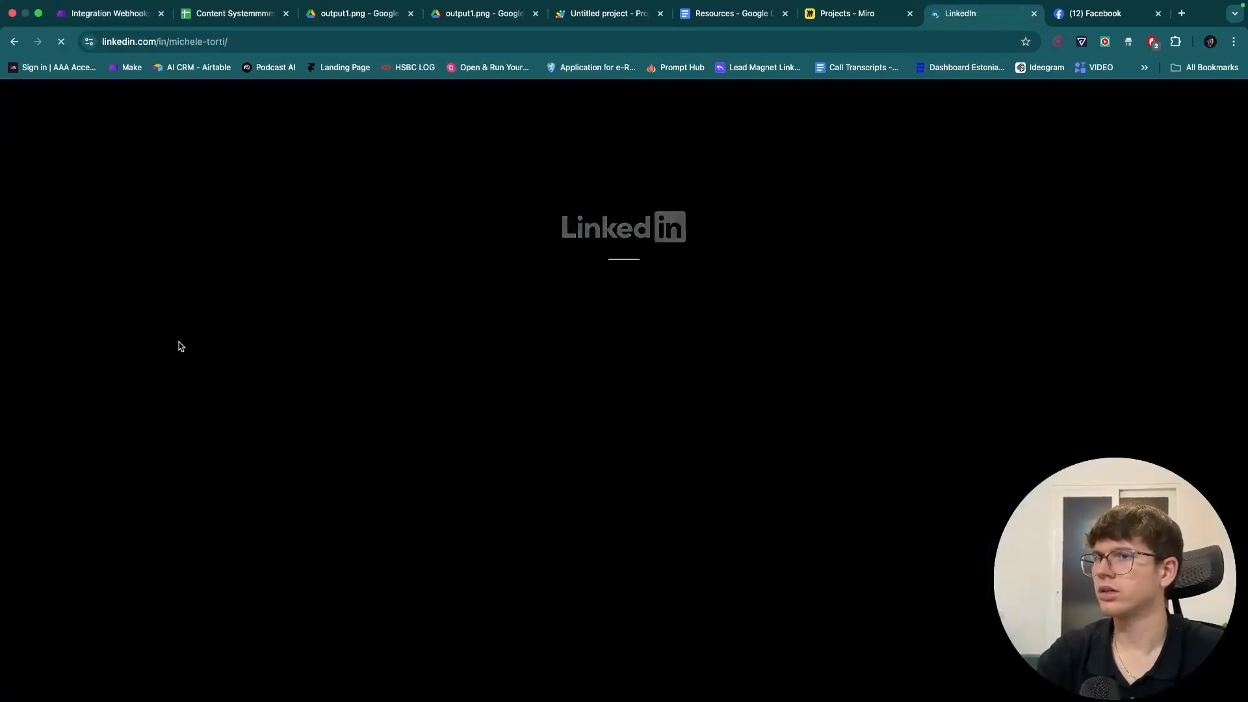
scroll(187, 369, down, 3)
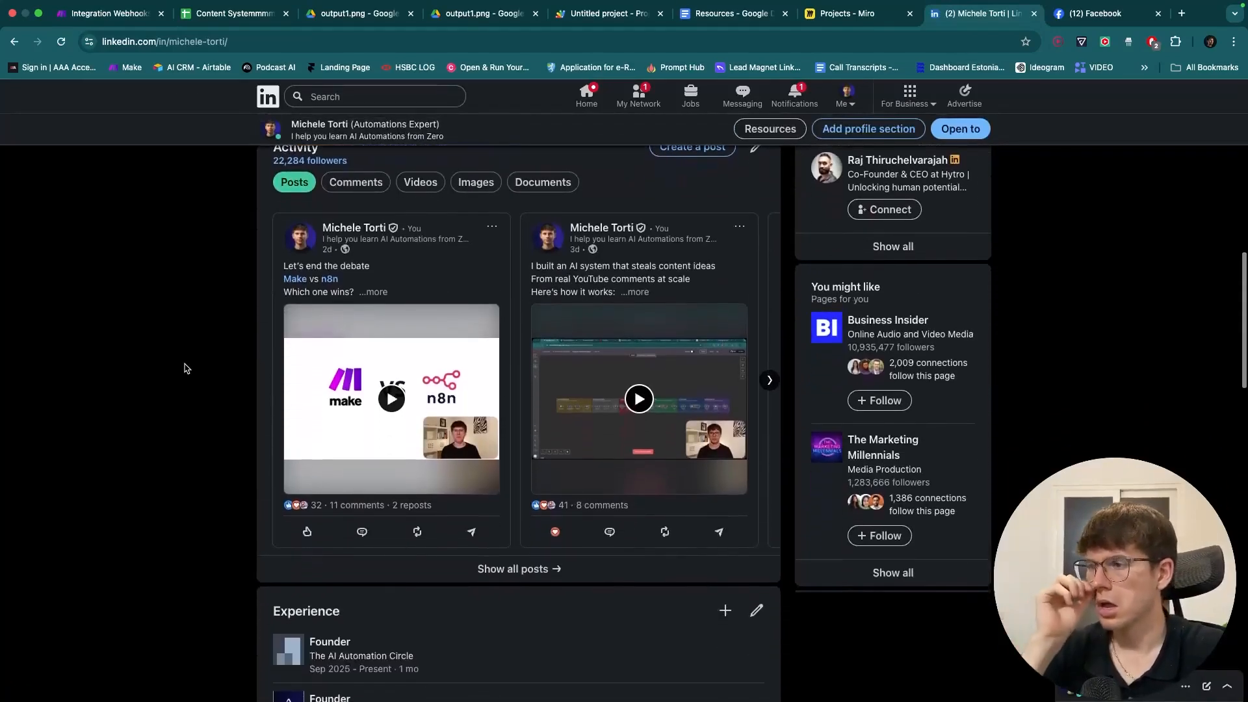
scroll(187, 368, up, 4)
scroll(187, 368, up, 5)
click(793, 95)
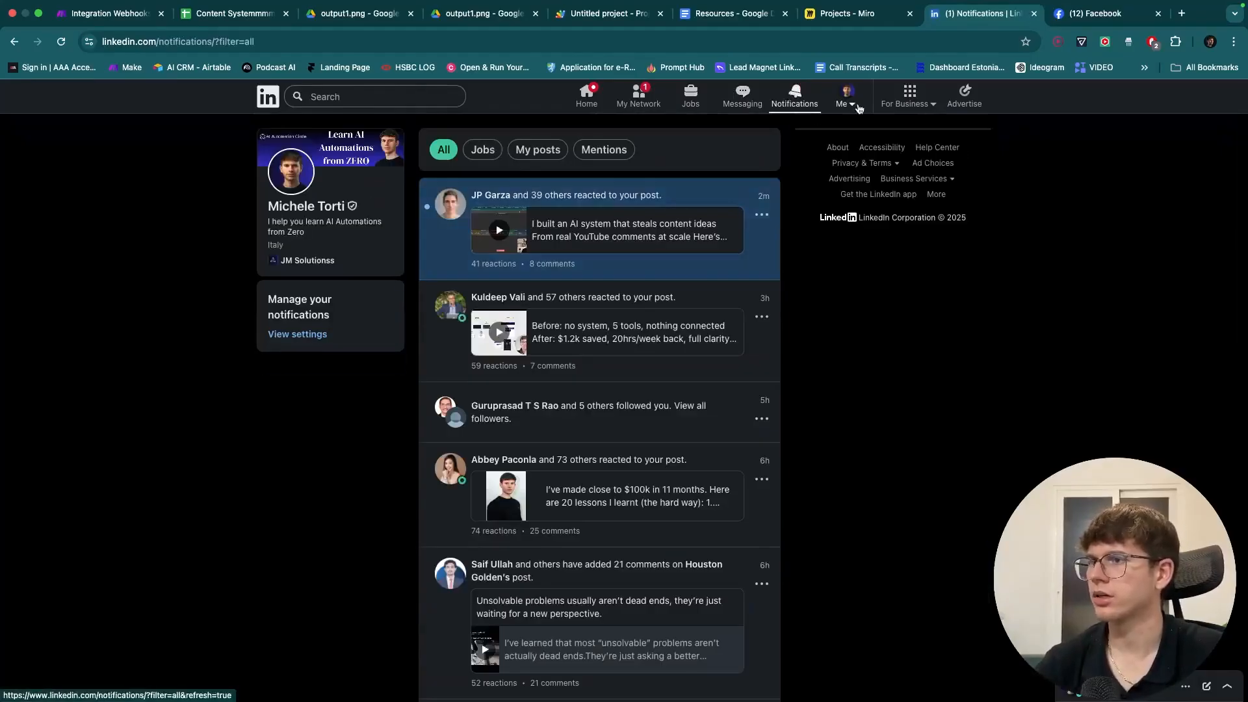
click(847, 96)
click(785, 179)
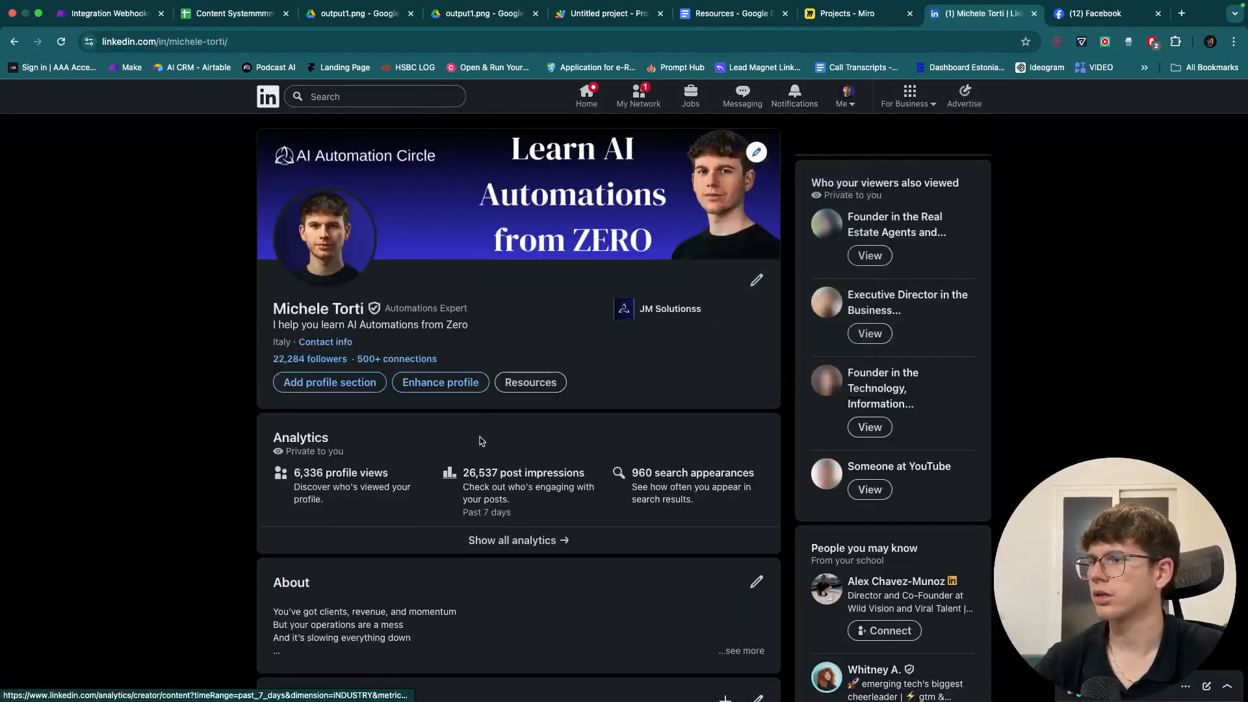
scroll(479, 439, down, 10)
scroll(481, 442, down, 2)
scroll(481, 442, up, 2)
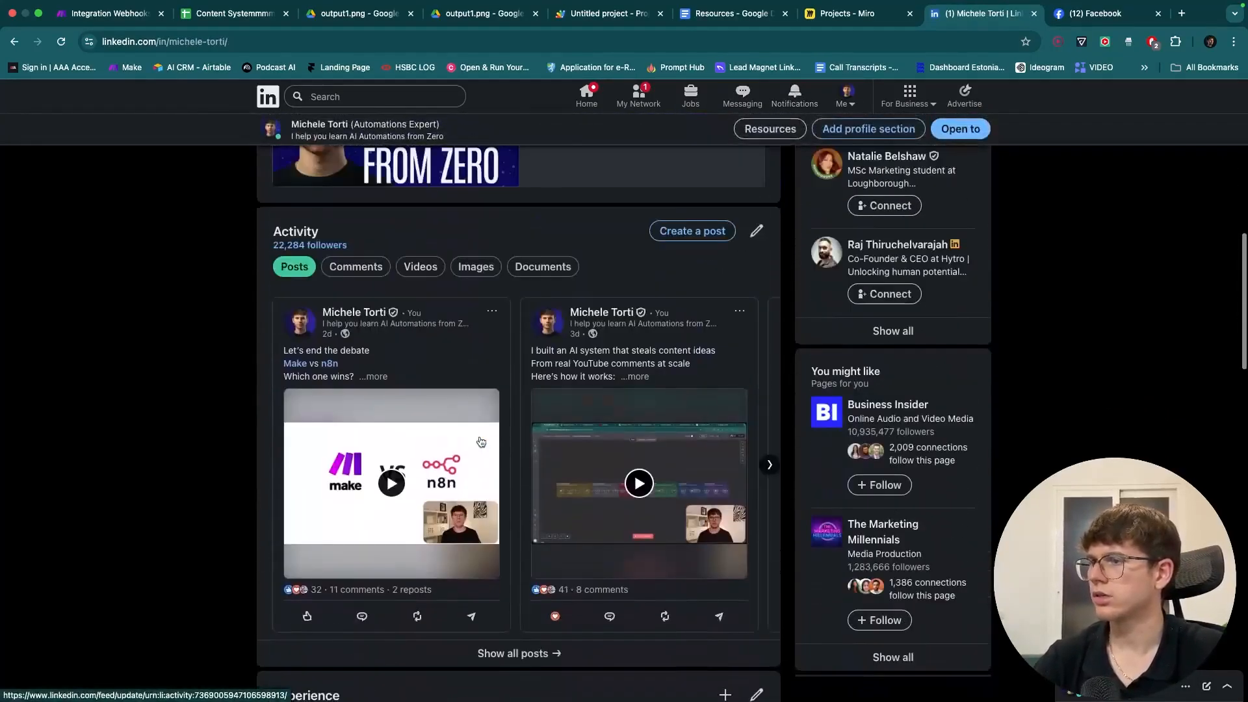
- Reopen the LinkedIn module's settings and review its connections, keeping the current account
click(123, 13)
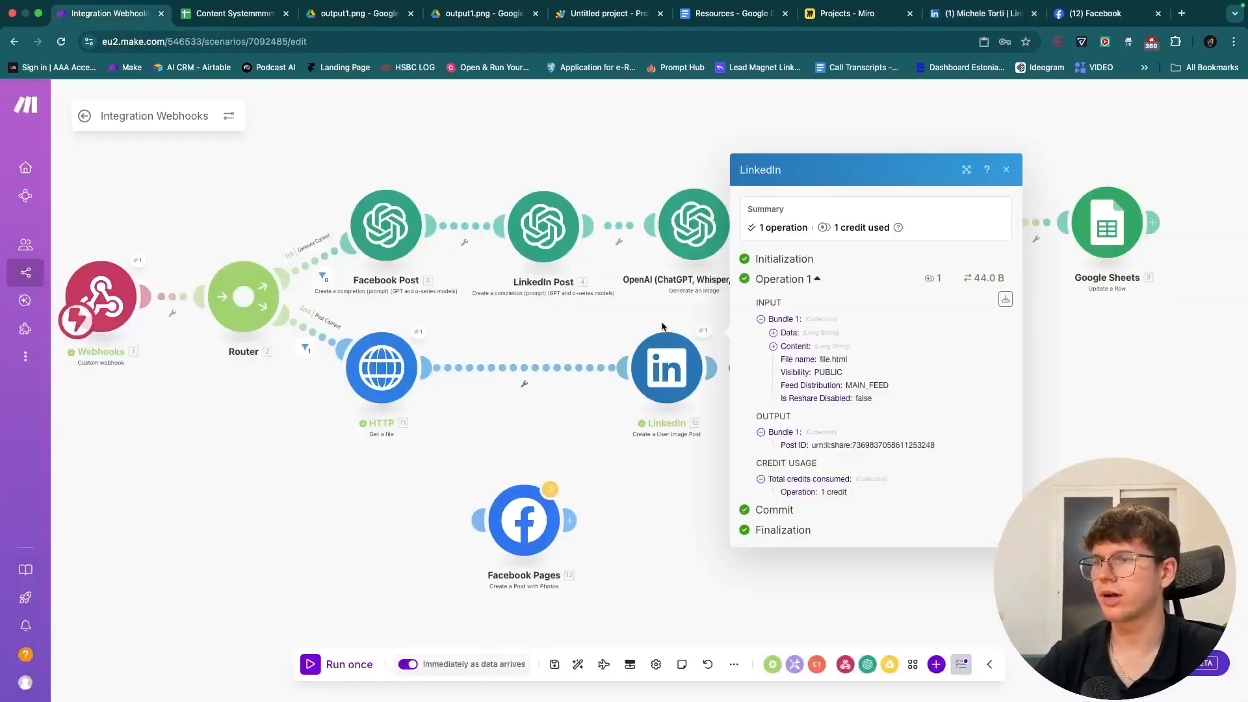
click(668, 366)
click(880, 161)
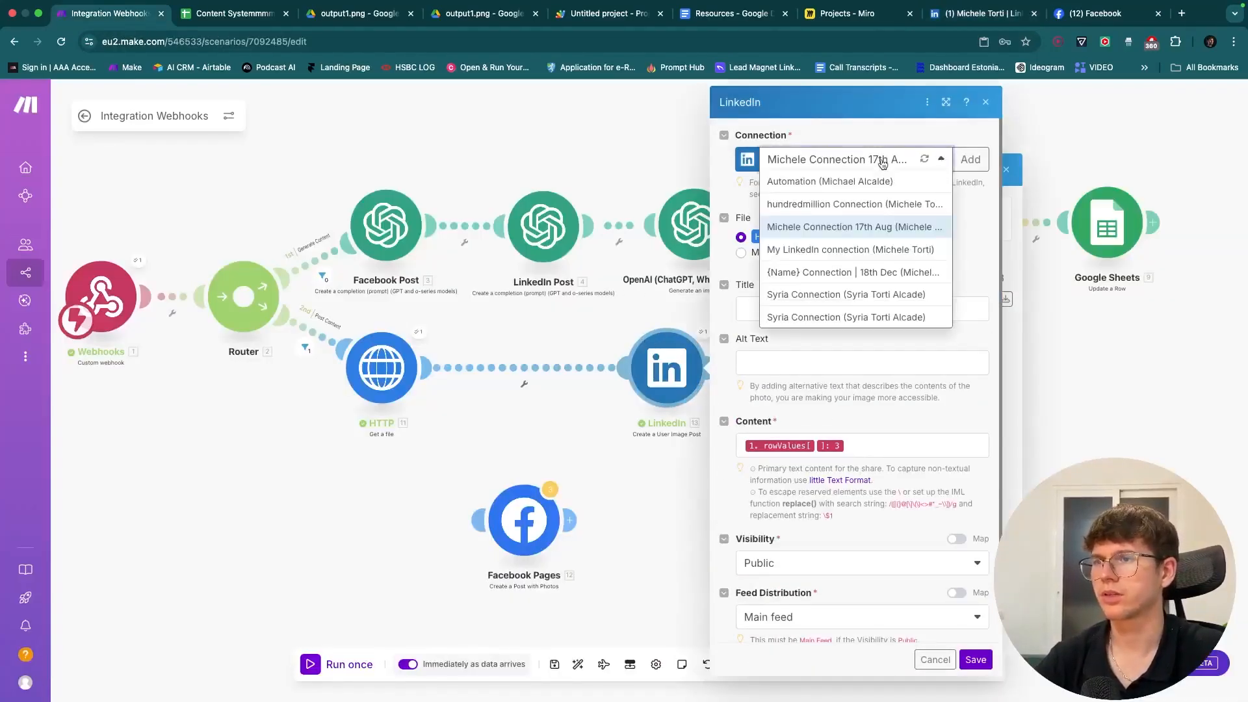
click(967, 223)
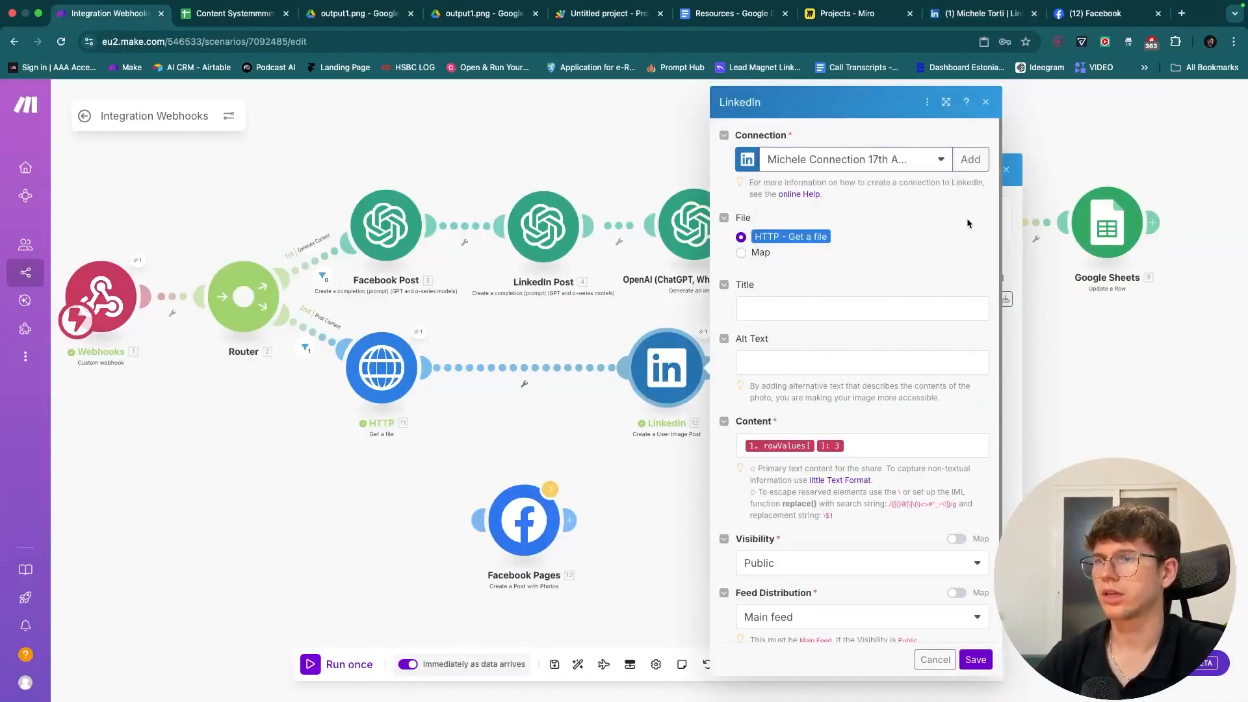
- Close the LinkedIn tab, reload Facebook, and start adding a new LinkedIn connection in Make
click(982, 16)
click(61, 42)
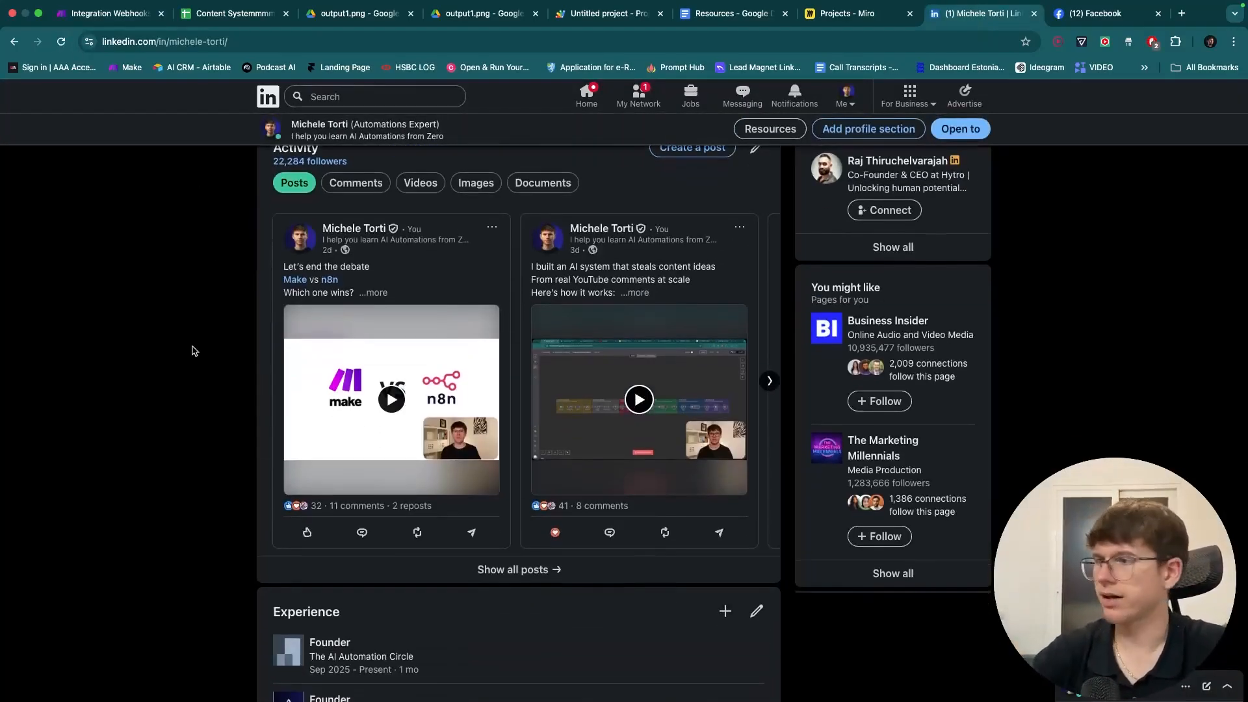
key(super+w)
key(super+r)
click(144, 19)
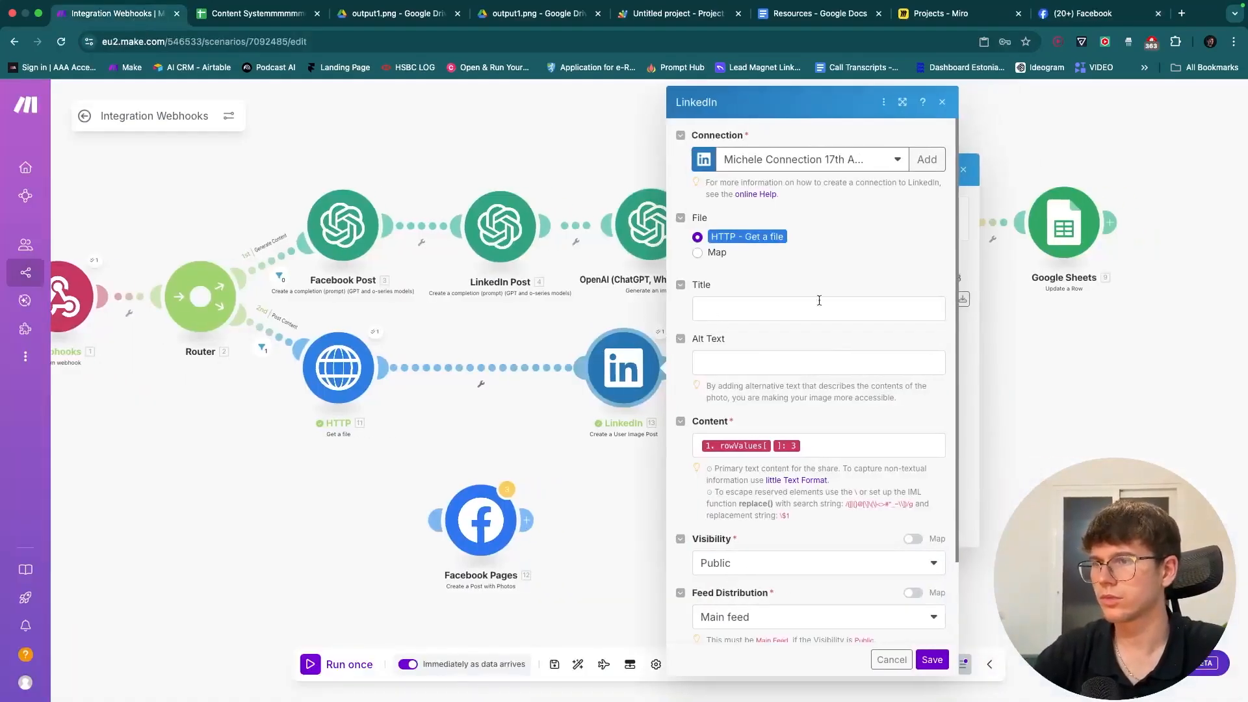
click(927, 159)
click(1000, 169)
- Pick LinkedIn as the connection type, then start and dismiss a filter between Drive and Sheets
click(1003, 182)
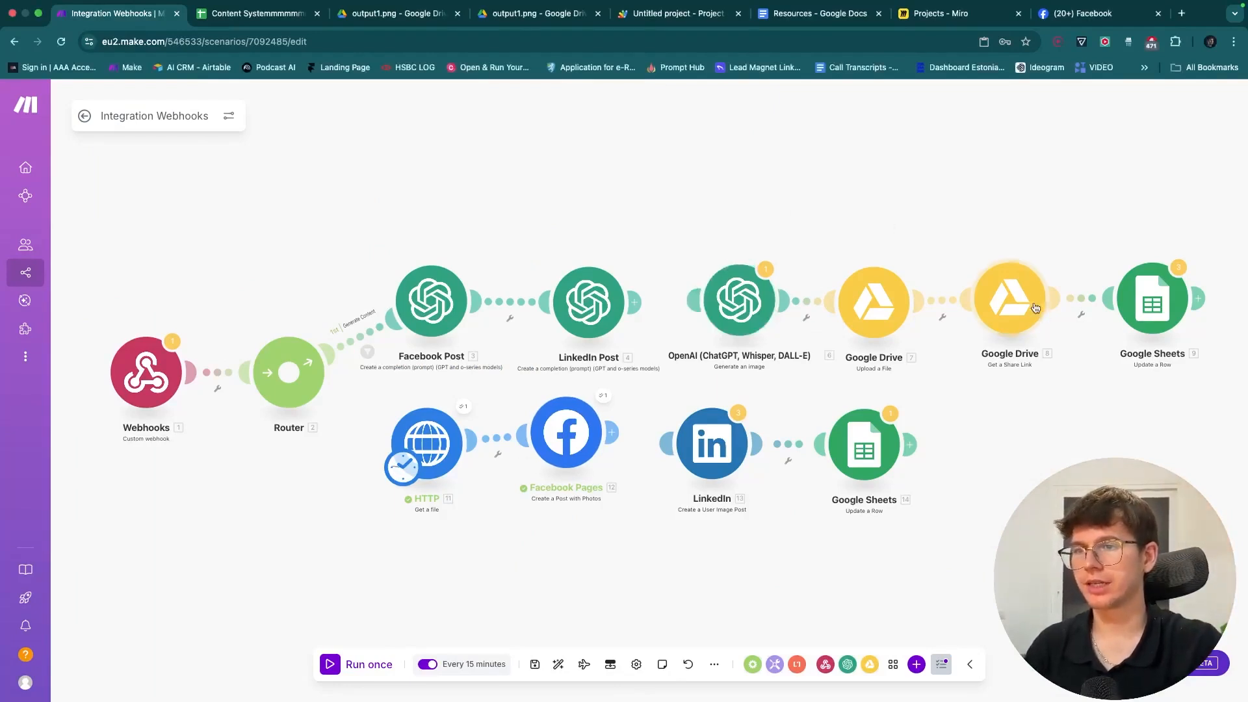
click(1076, 298)
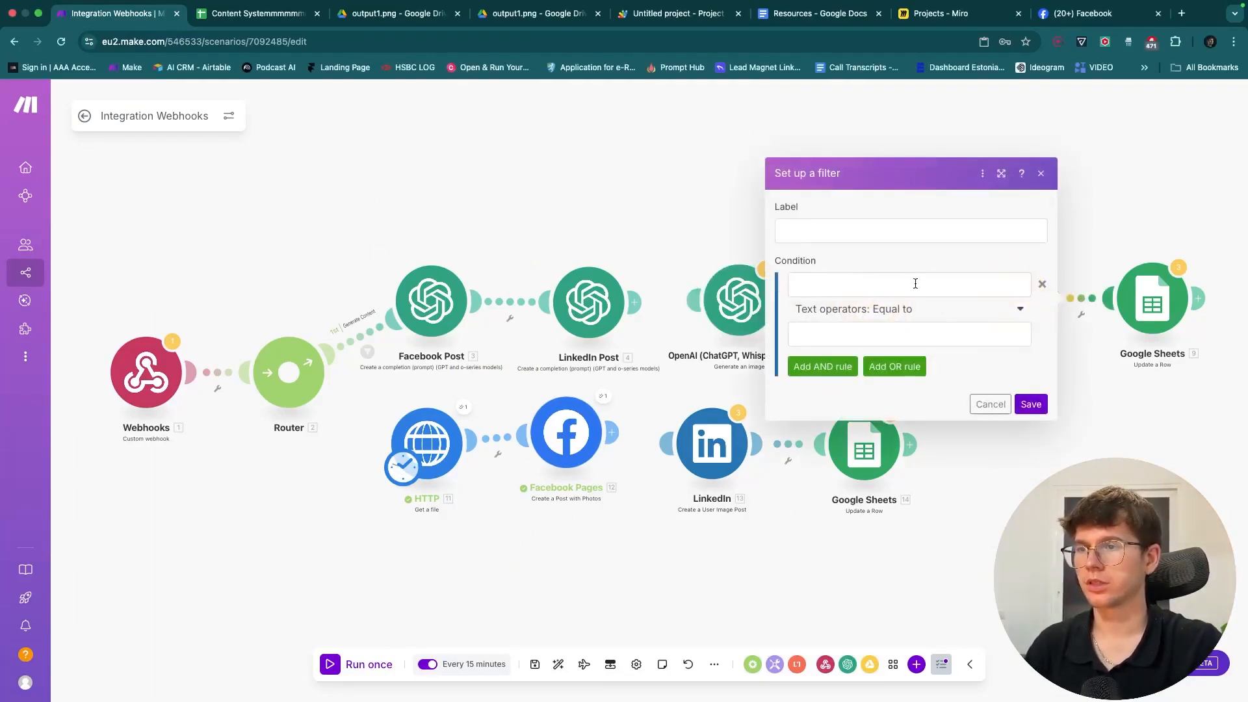
click(843, 284)
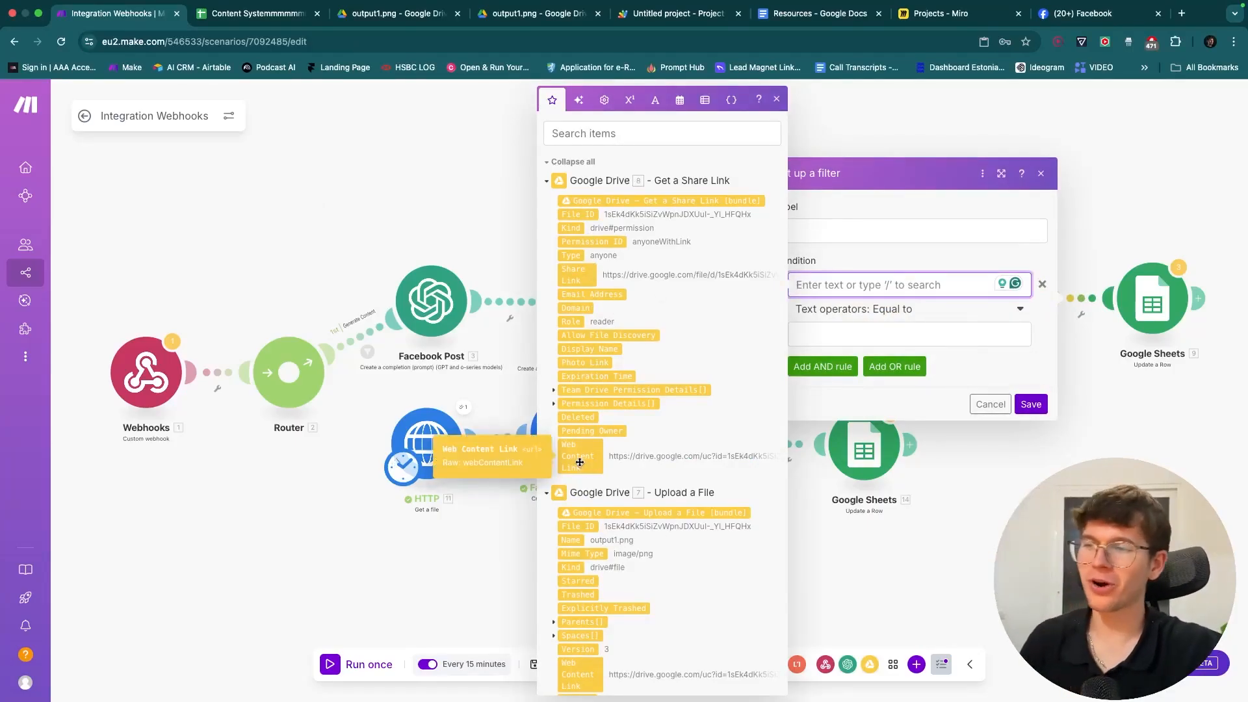
key(Escape)
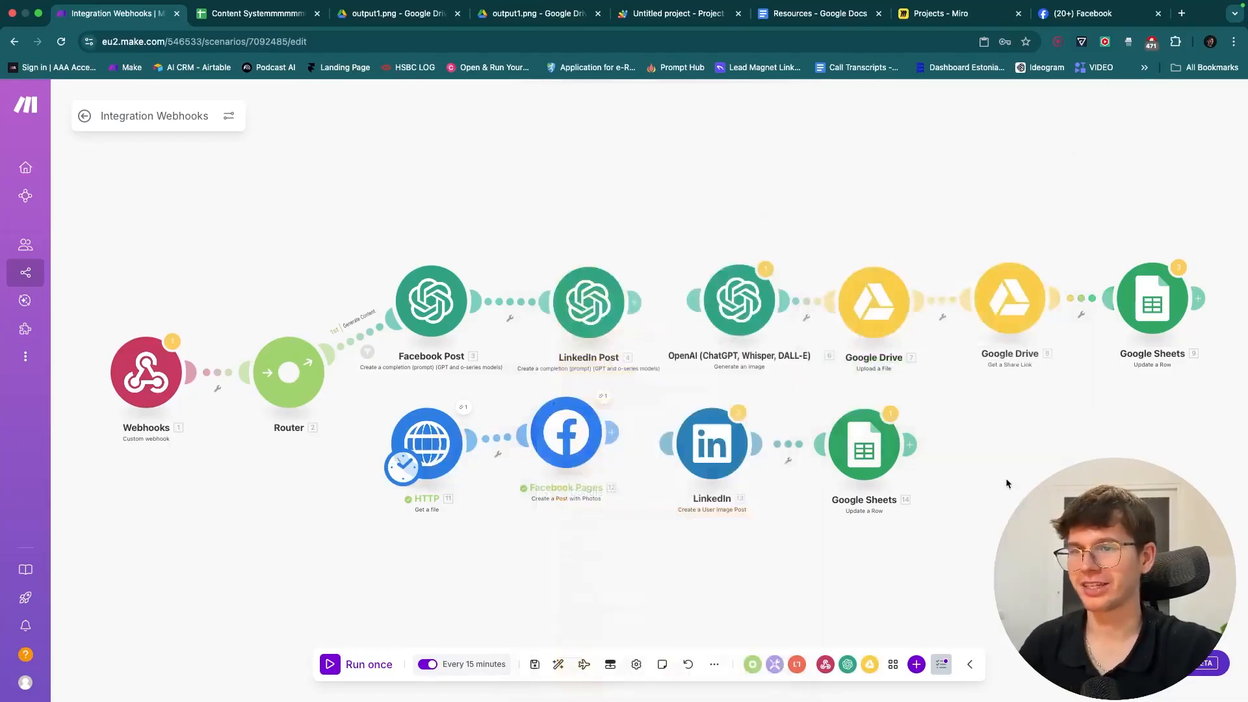
- Map the Drive Web Content Link into Image URL (E) of the final Google Sheets update
click(1152, 299)
scroll(936, 403, down, 10)
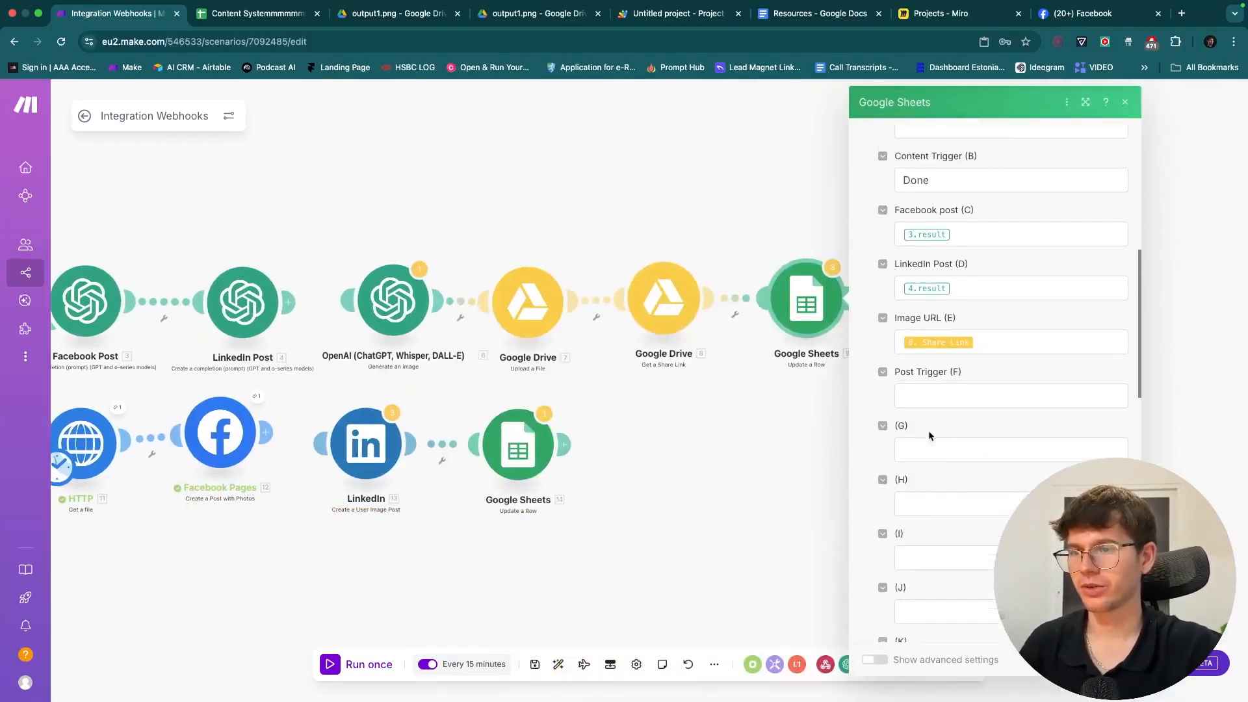
click(983, 312)
drag(687, 456, 971, 318)
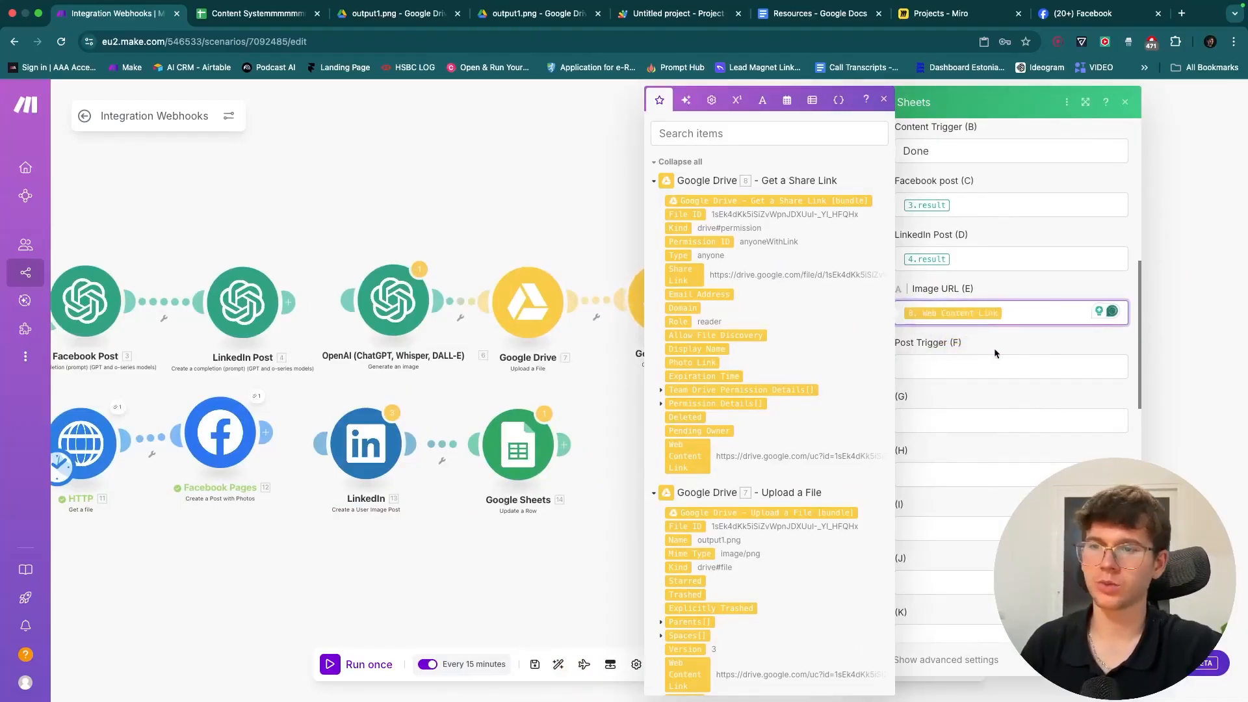
click(1110, 660)
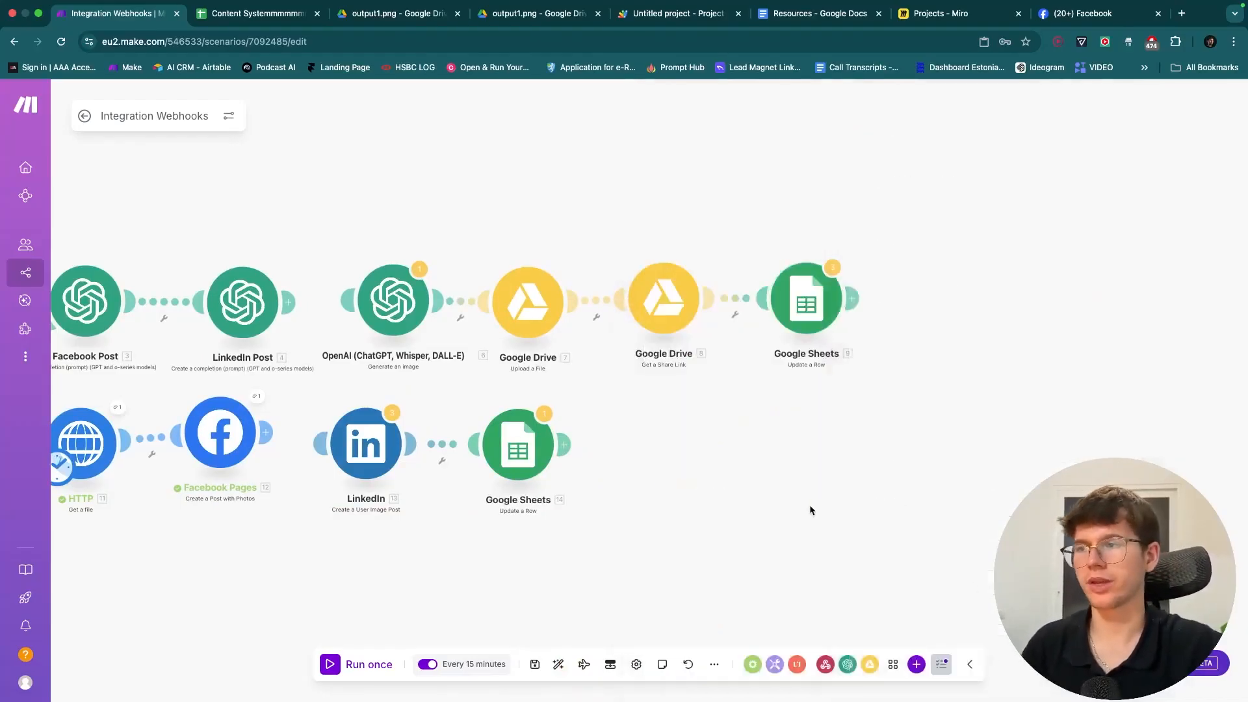
- Replace the image-generation prompt's old test text with the row's idea topic rowValues[0] and save
drag(811, 508, 953, 506)
drag(442, 202, 568, 203)
click(661, 301)
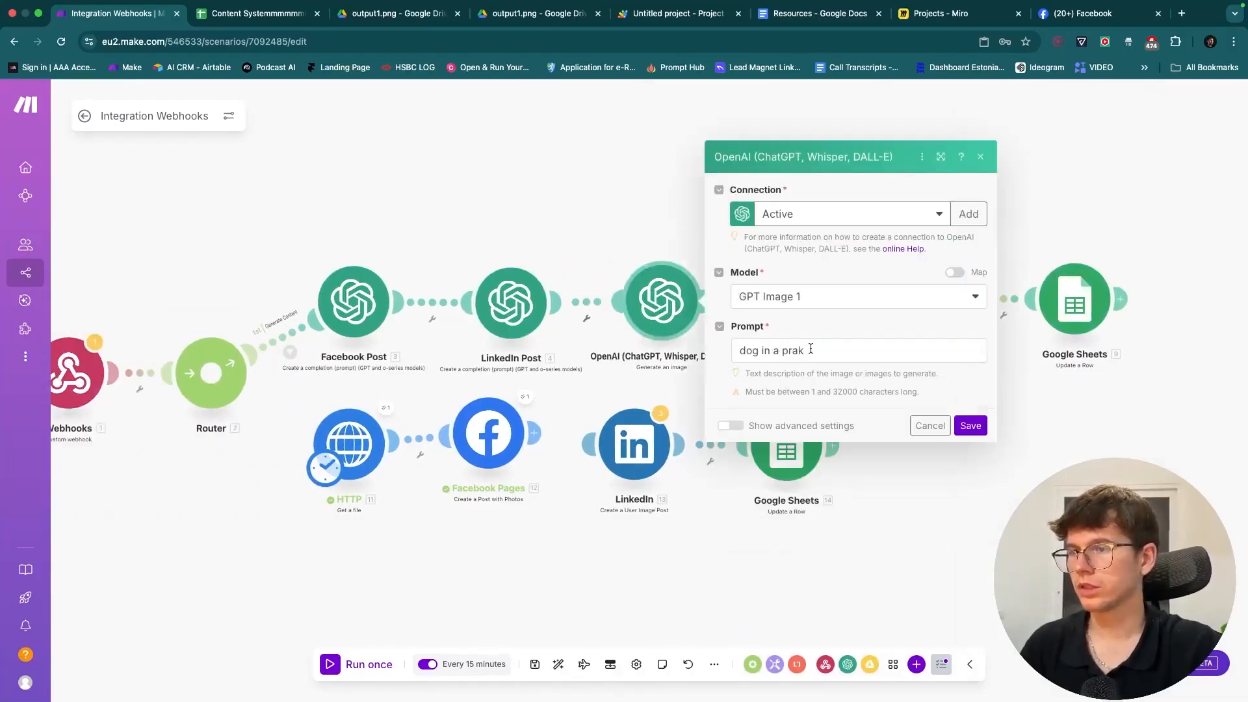
click(838, 351)
key(ctrl+a)
key(BackSpace)
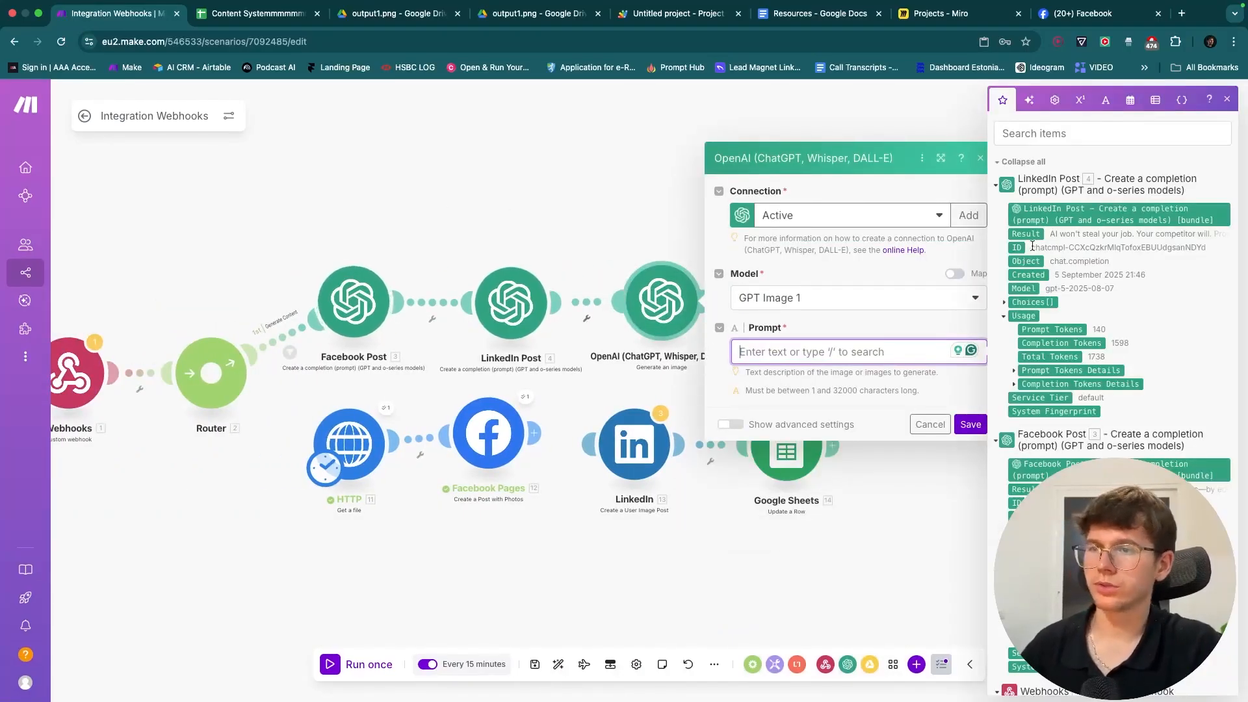
scroll(1027, 444, down, 5)
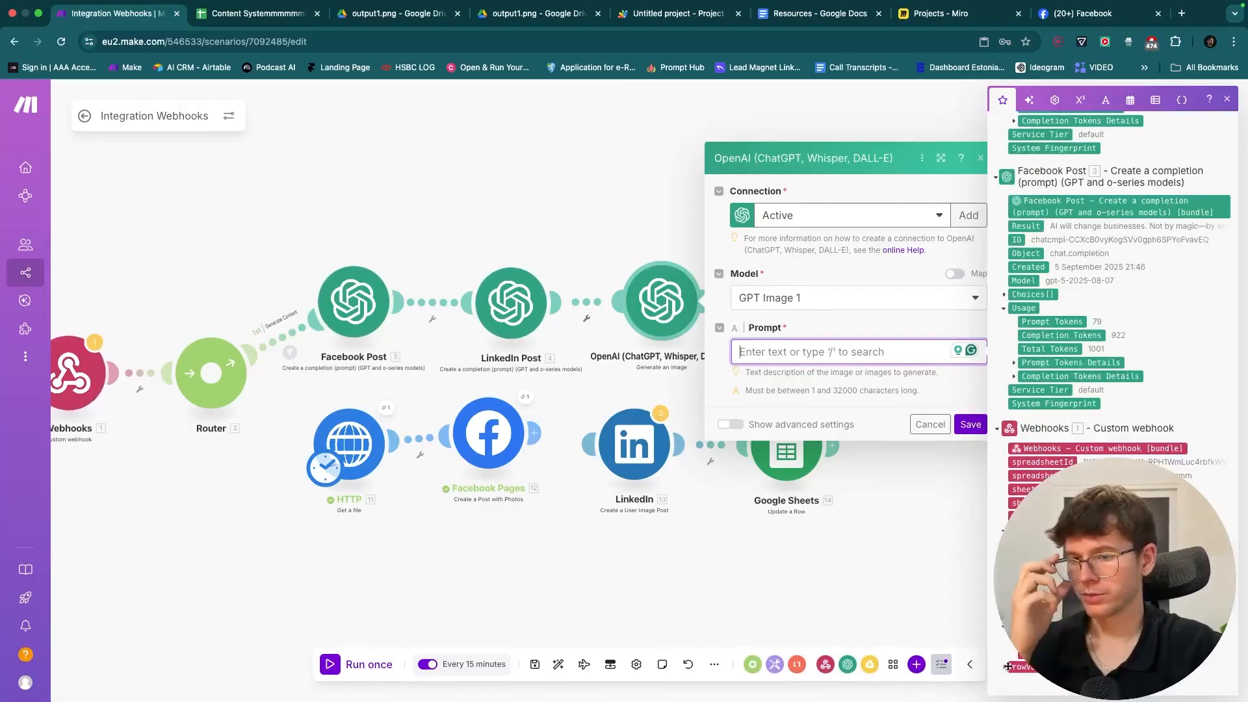
scroll(1111, 292, down, 2)
drag(1023, 610, 825, 353)
click(971, 424)
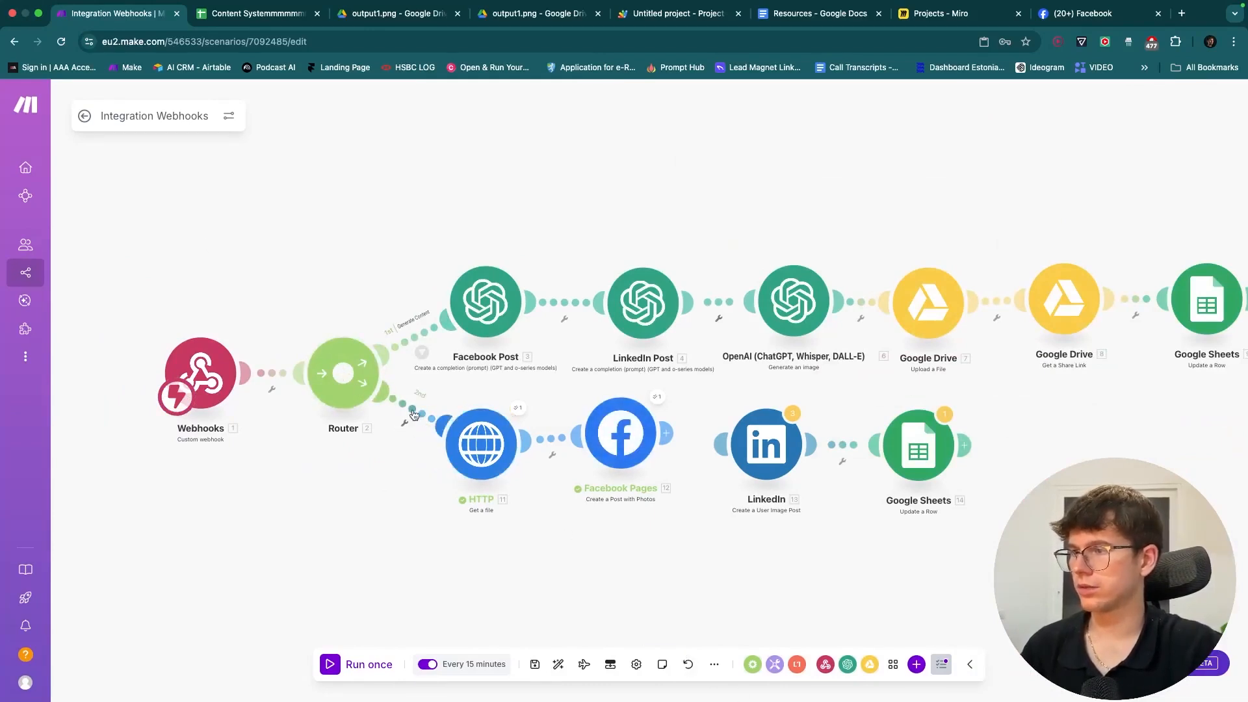
- Check the first route's existing filter and the content spreadsheet before editing
click(422, 351)
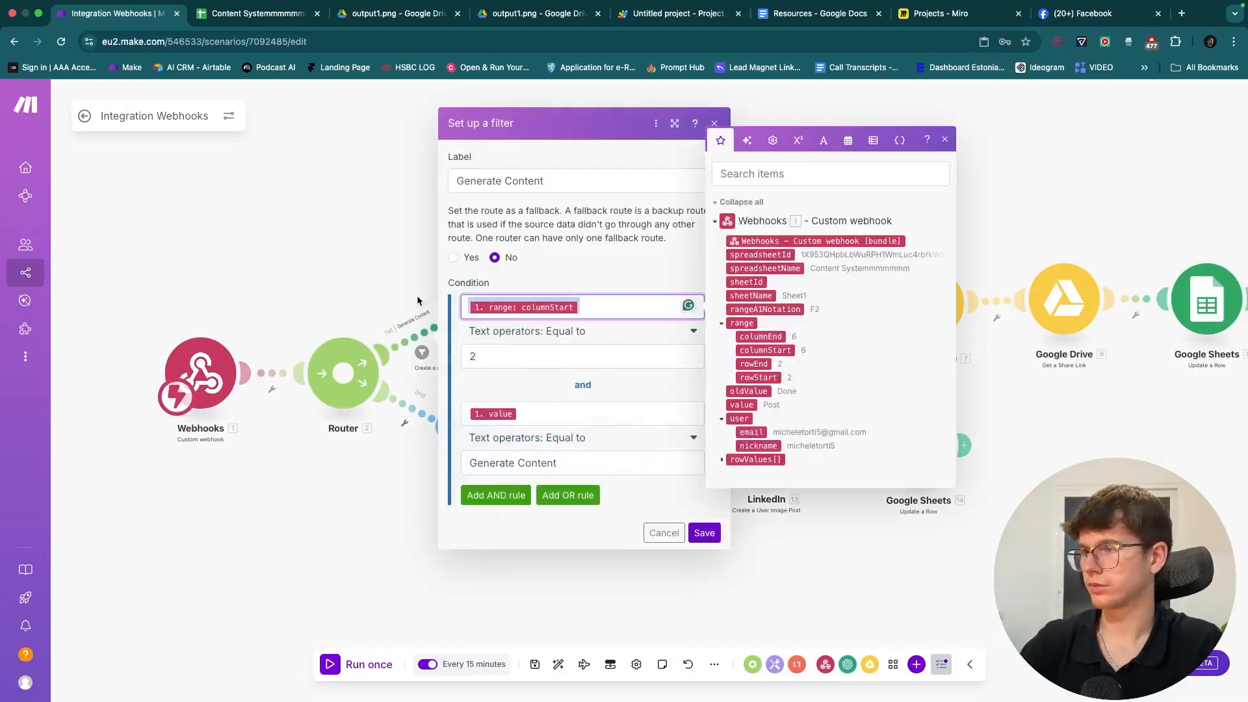
click(390, 283)
click(257, 13)
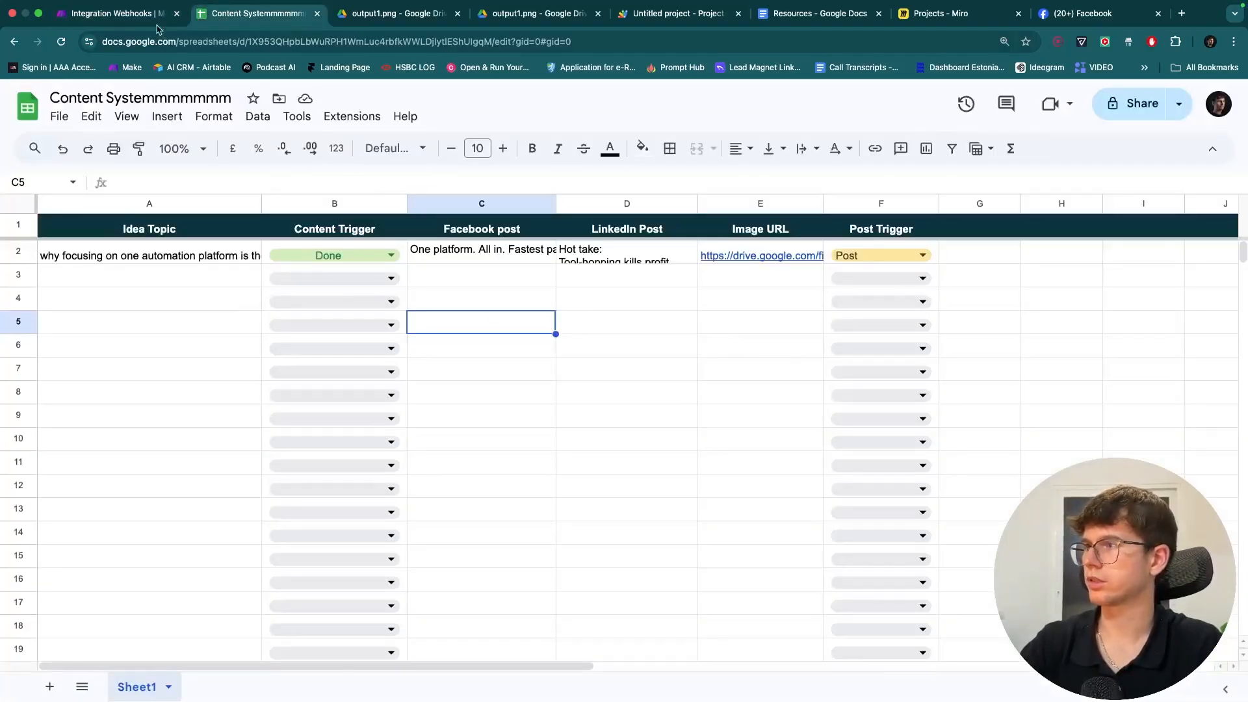
click(117, 13)
- Start the second route's filter with the condition range:columnStart equals 6
click(421, 415)
click(526, 431)
click(763, 472)
click(526, 480)
text(6)
- Add an AND condition that value equals Post, label the route Post Content, and save
click(494, 512)
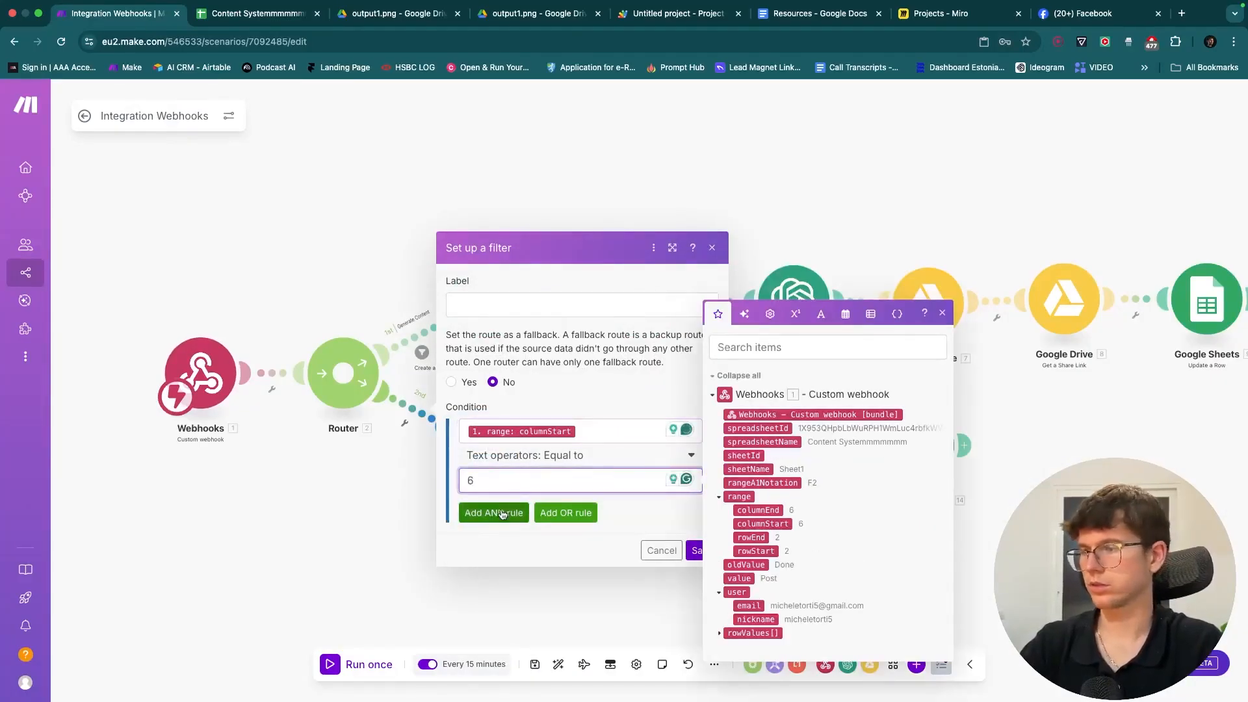
click(500, 483)
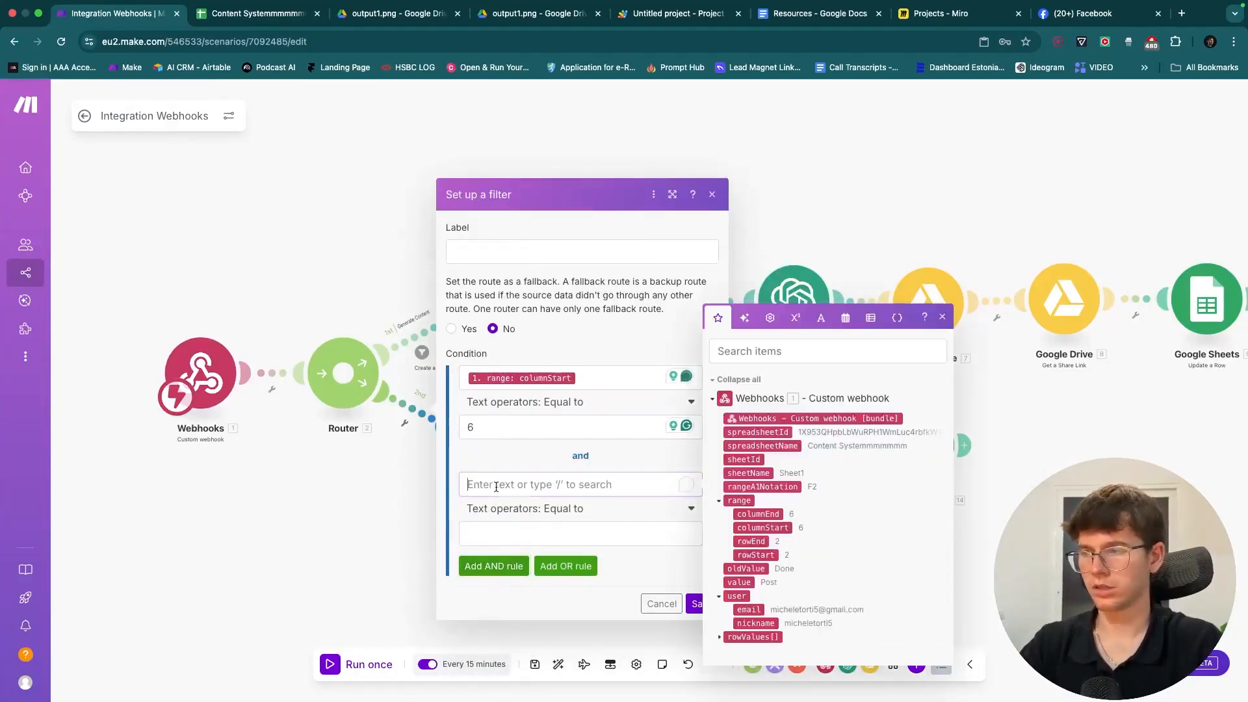
click(739, 582)
click(585, 534)
text(Post)
click(540, 247)
text(Post)
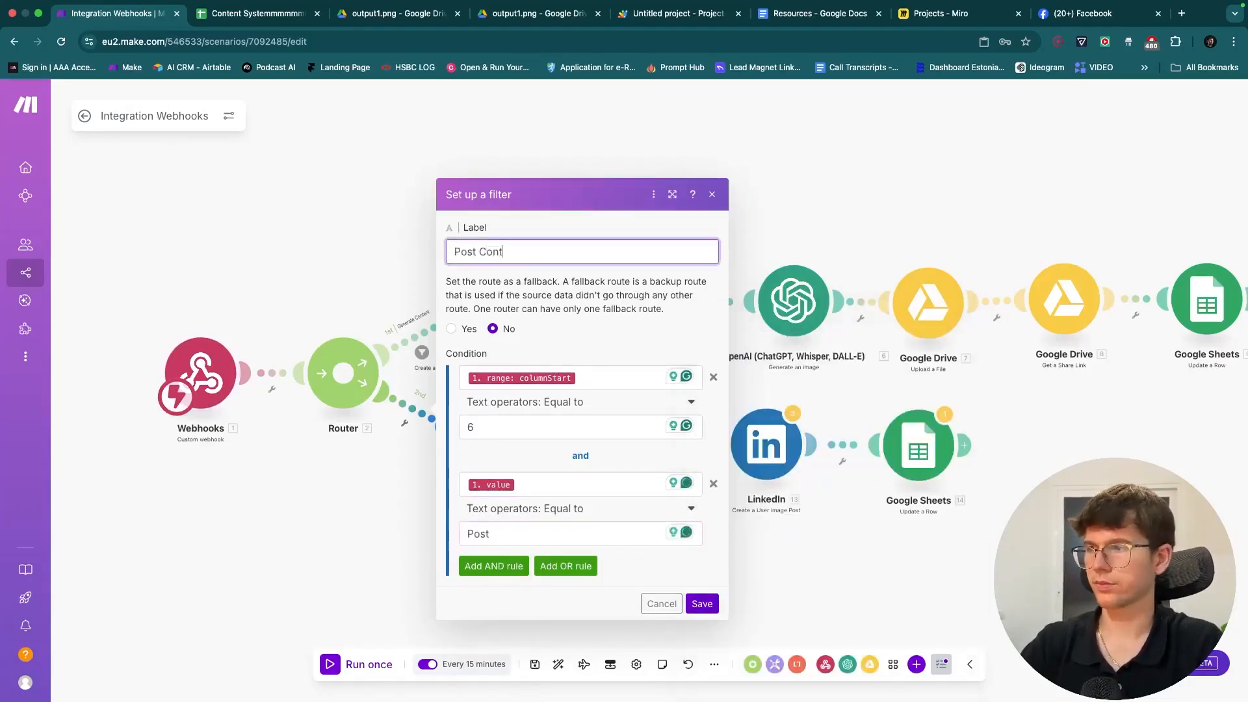
click(702, 598)
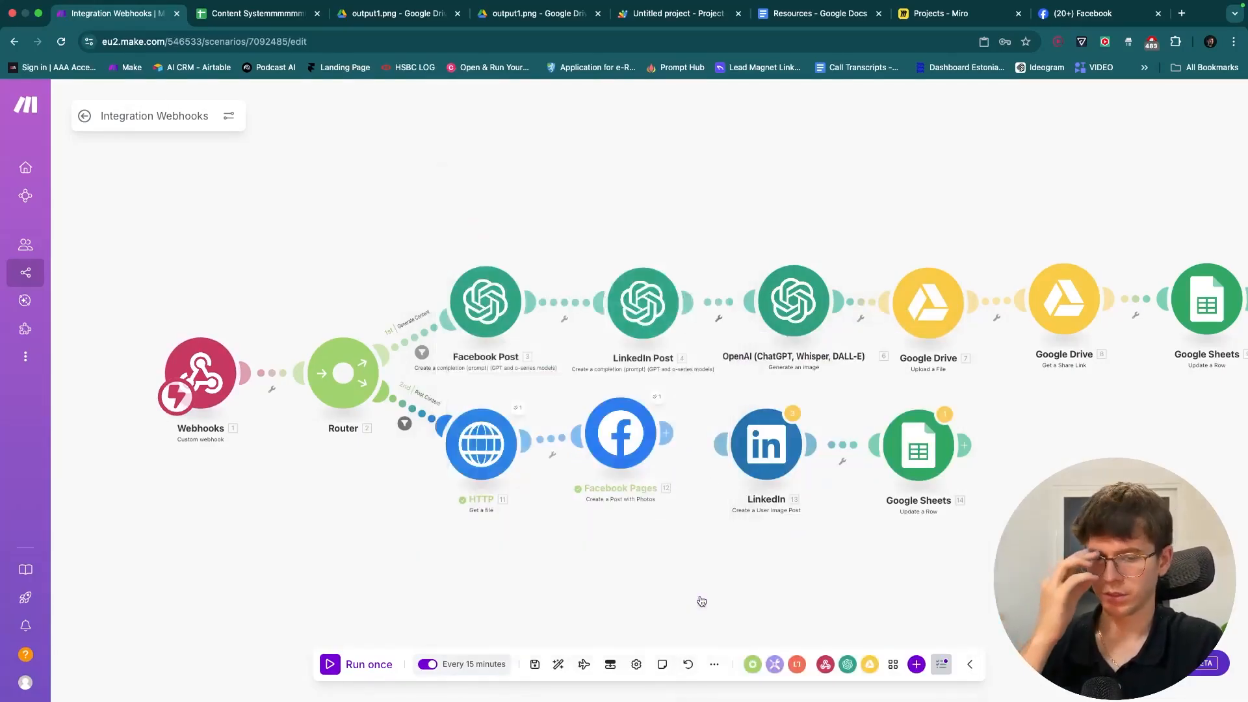
drag(626, 433, 631, 449)
- Replace the Facebook Pages hello message with the mapped rowValues[2] post text and save
click(631, 447)
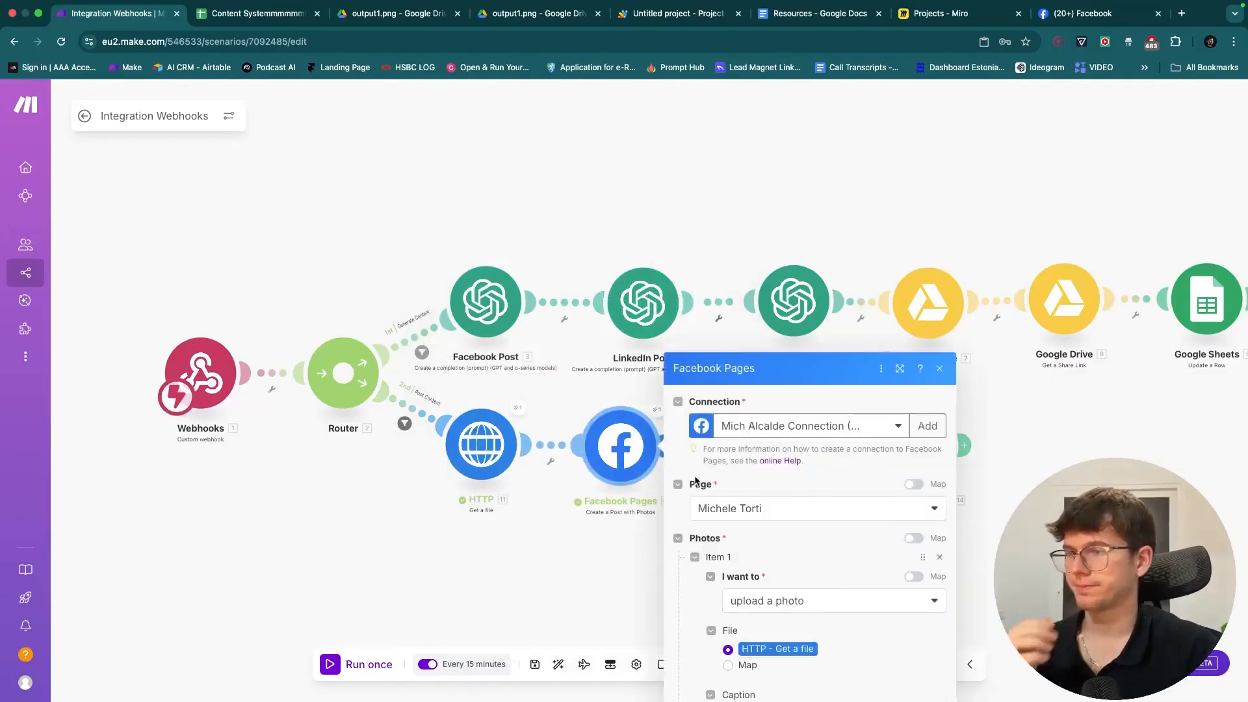
double_click(745, 623)
key(BackSpace)
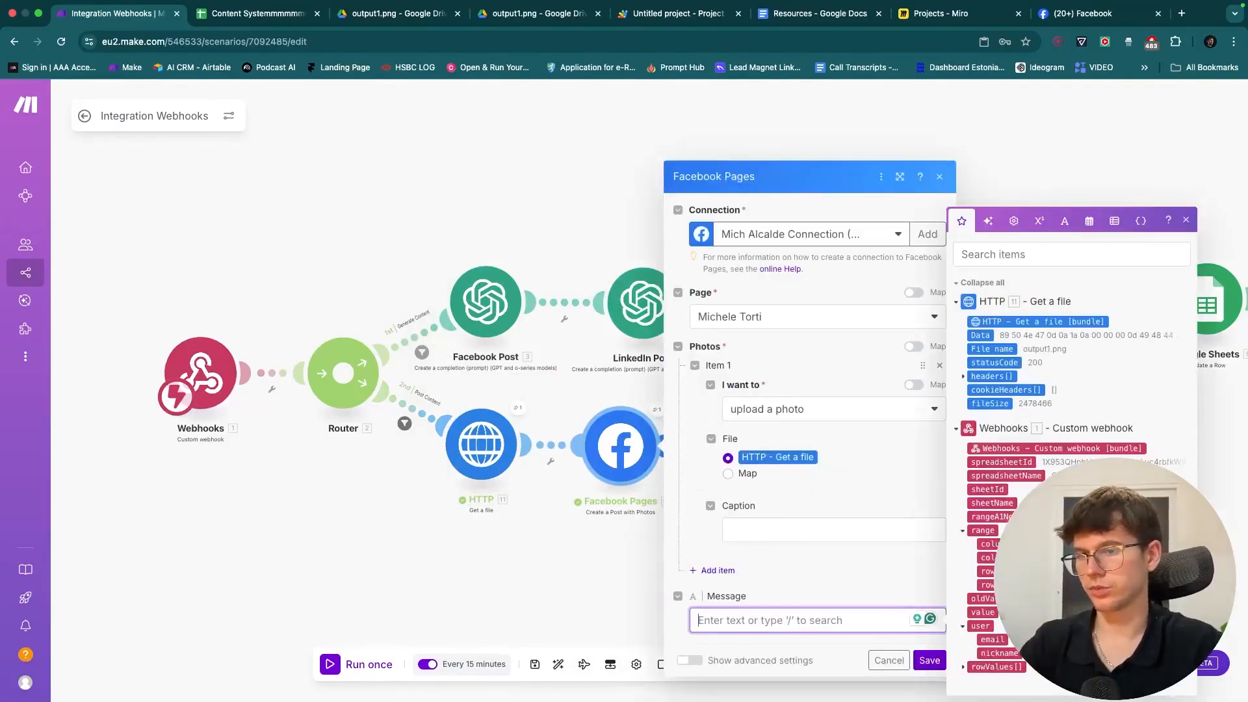
click(965, 665)
click(983, 626)
click(929, 660)
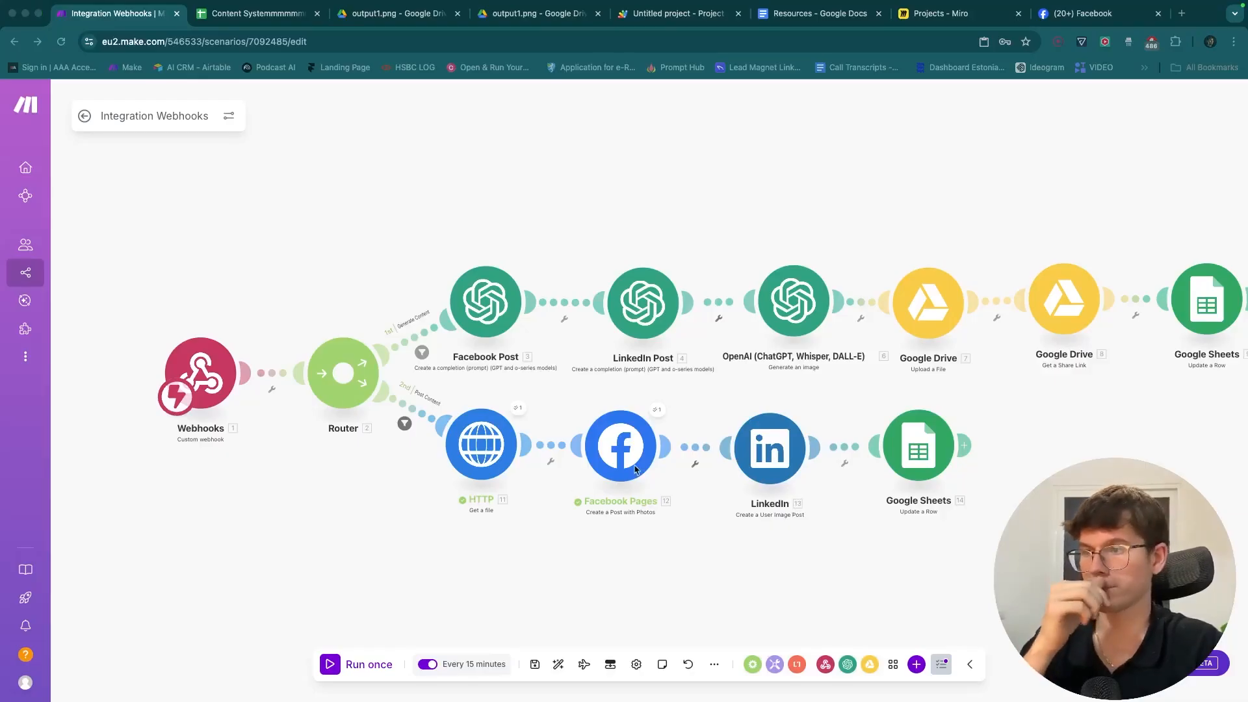
- Review the LinkedIn and Facebook Pages module settings, then close them
click(703, 410)
click(748, 449)
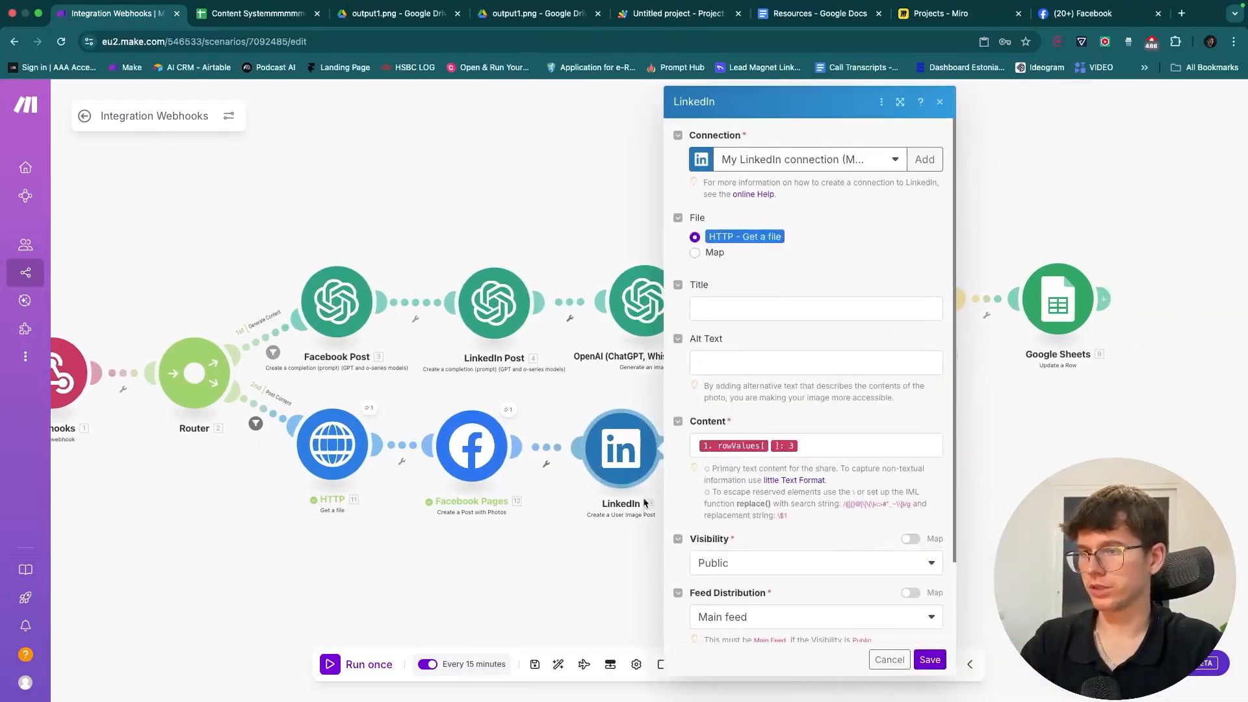
click(610, 577)
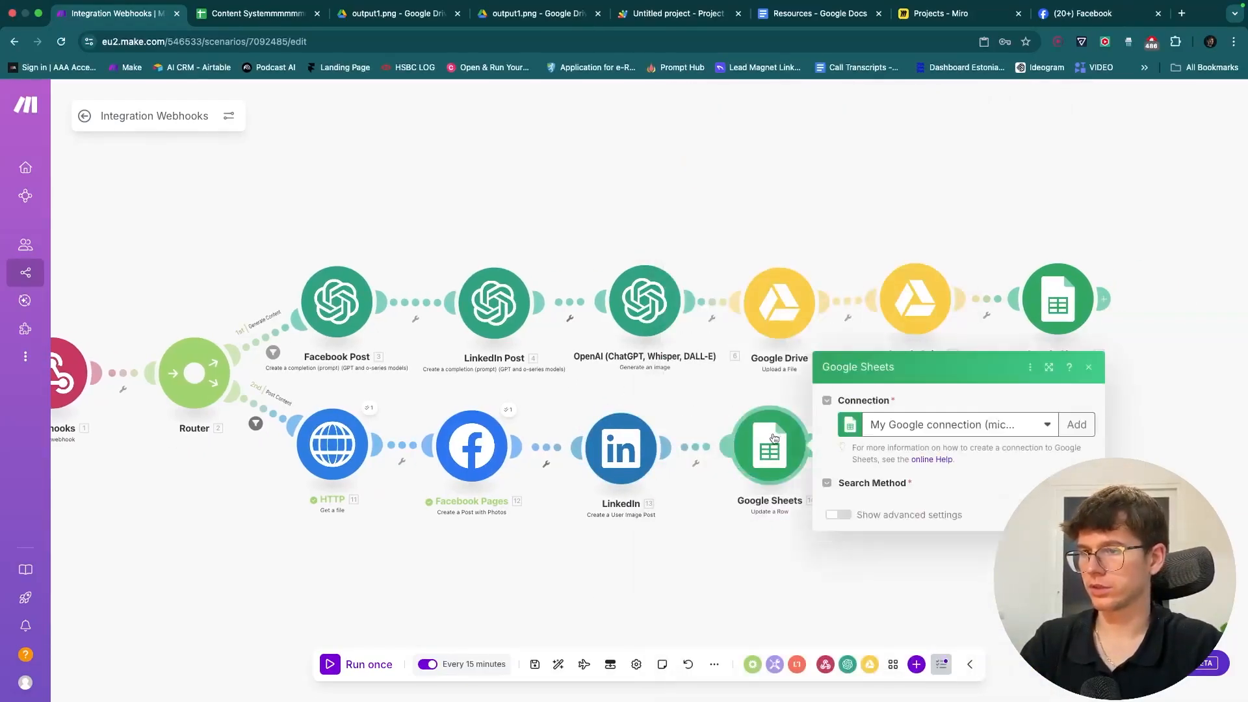
click(457, 449)
drag(434, 388, 543, 389)
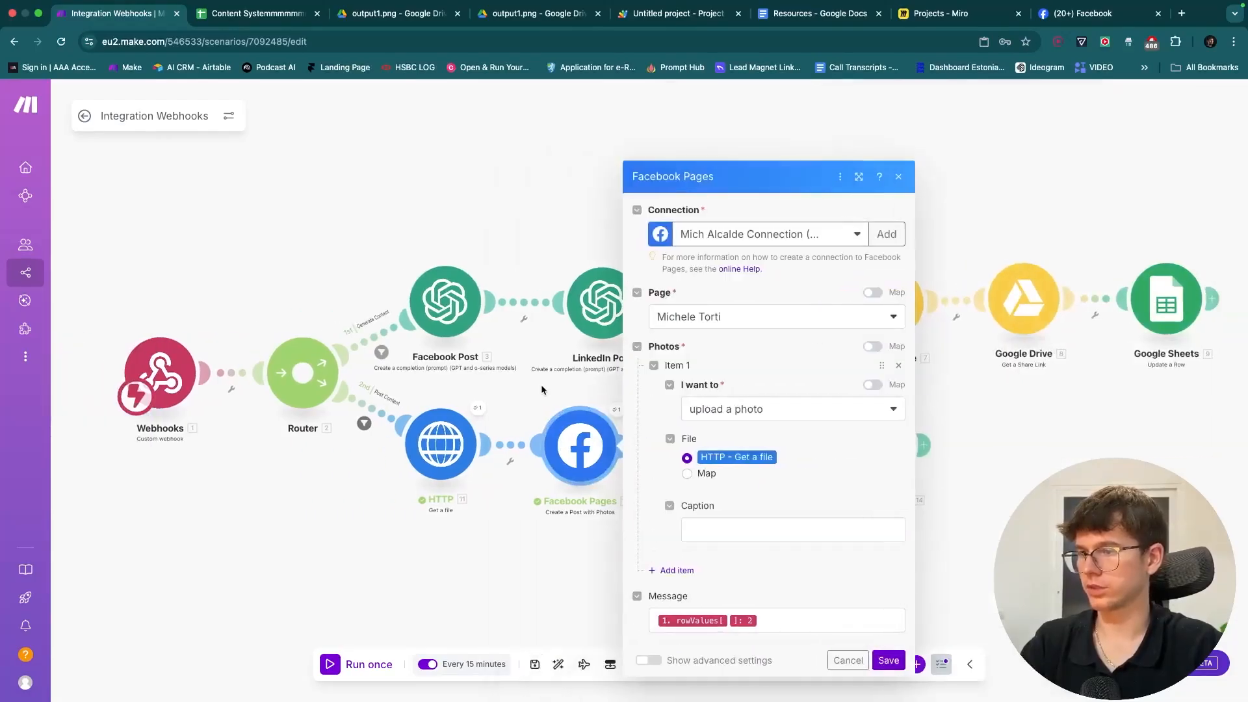
click(544, 389)
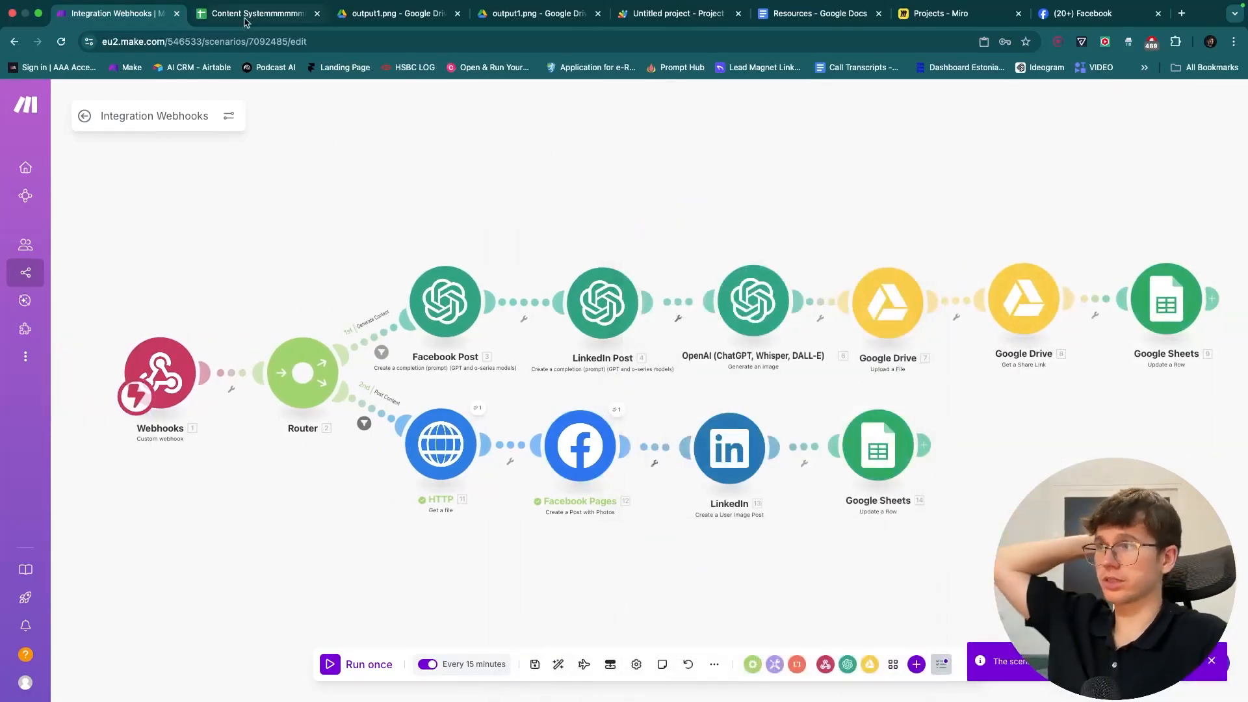
- Set the HTTP download URL to the mapped rowValues[4] Image URL and save the module
click(247, 13)
click(132, 14)
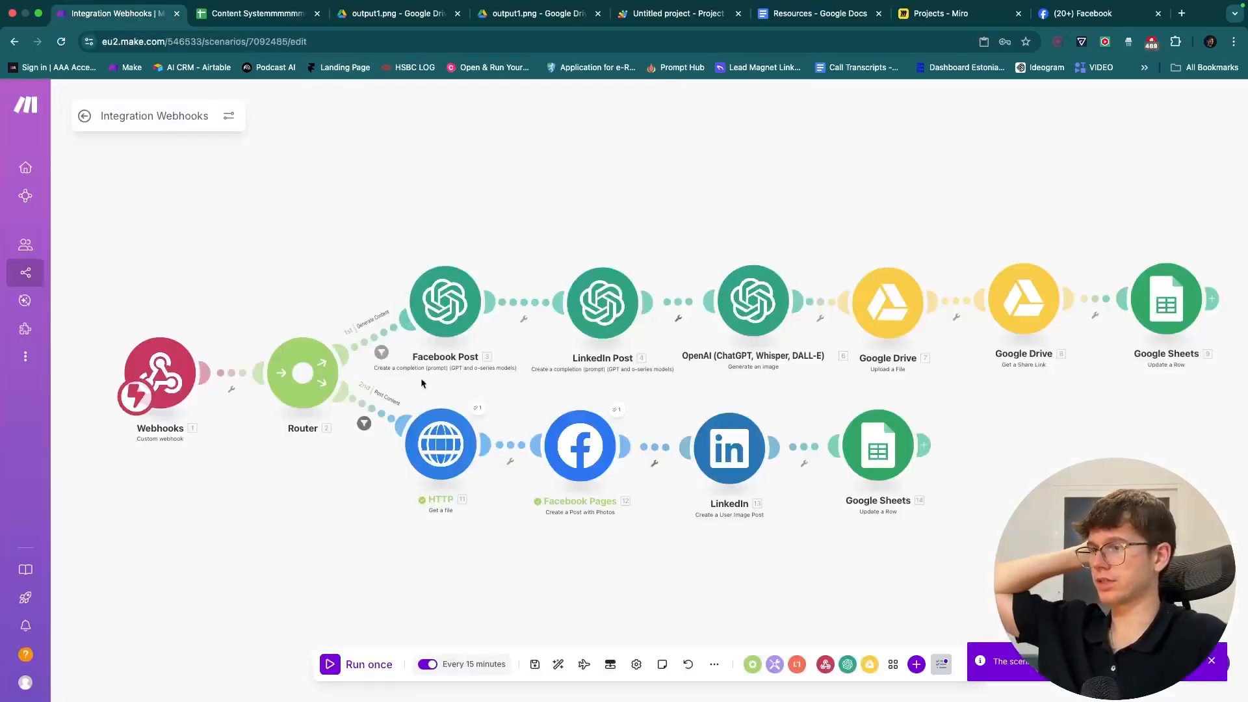
click(424, 420)
click(578, 445)
key(ctrl+a)
key(BackSpace)
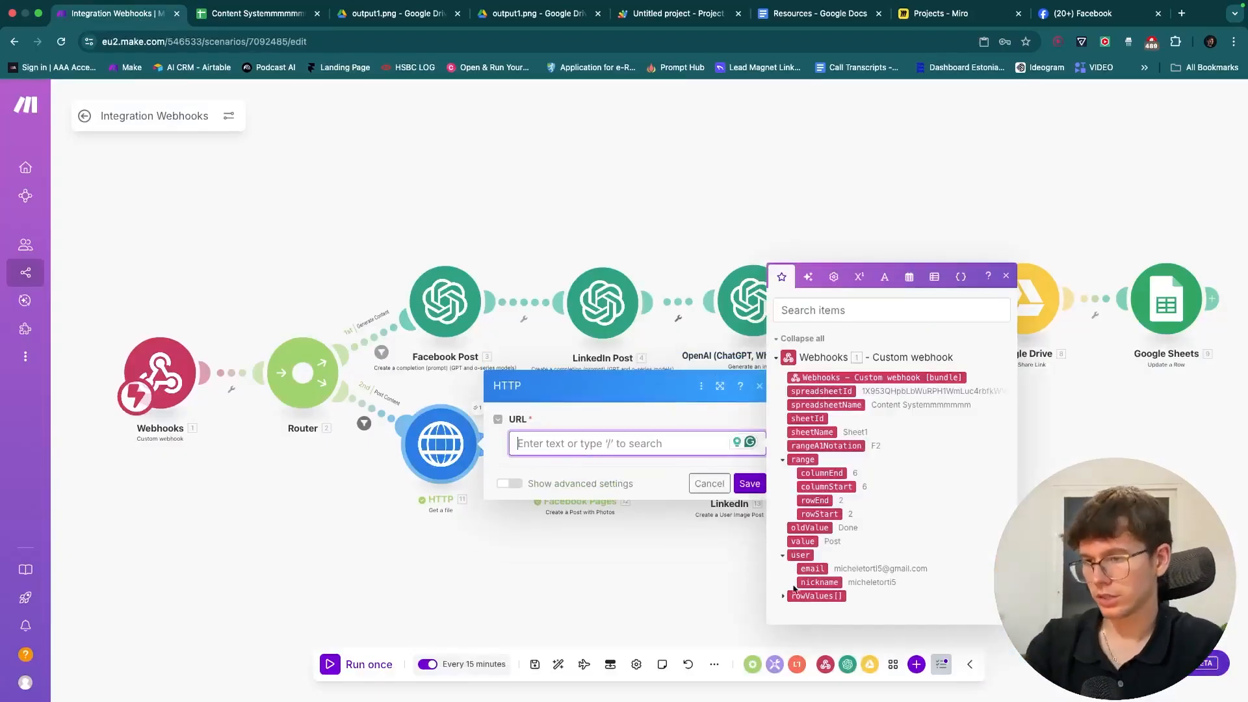
click(819, 623)
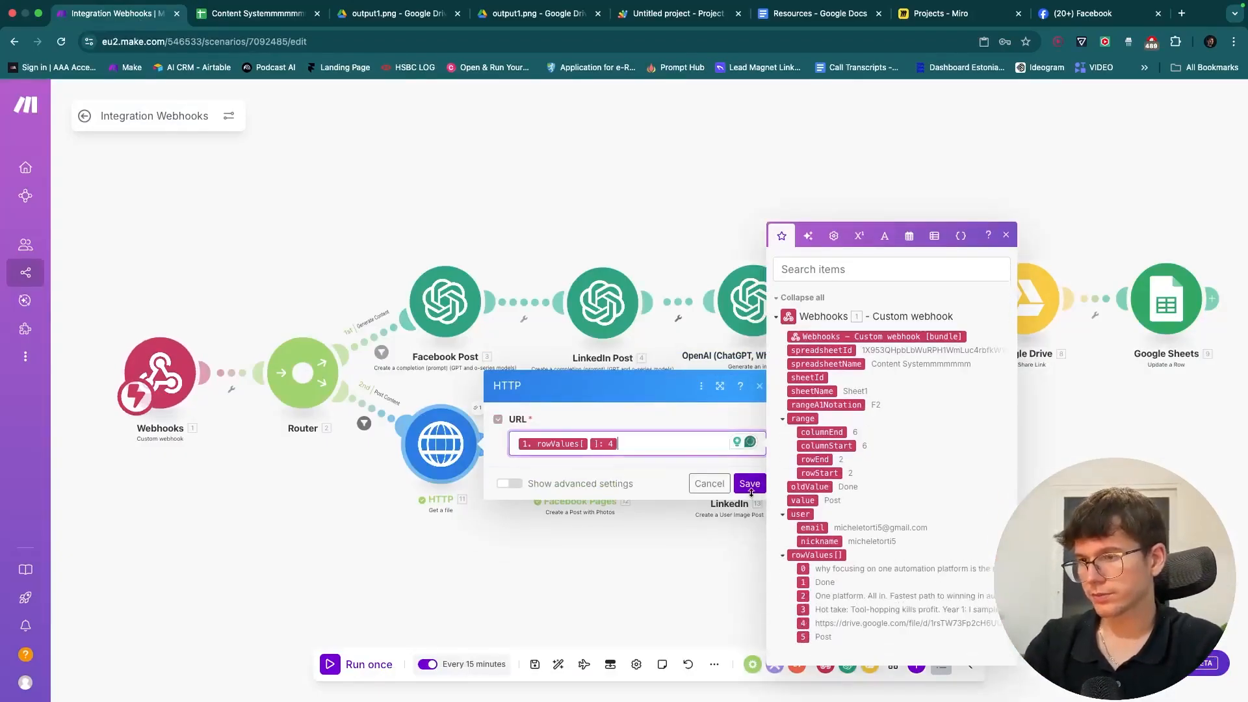
click(750, 483)
- Save the scenario, leave the editor, and return to the content spreadsheet
click(535, 663)
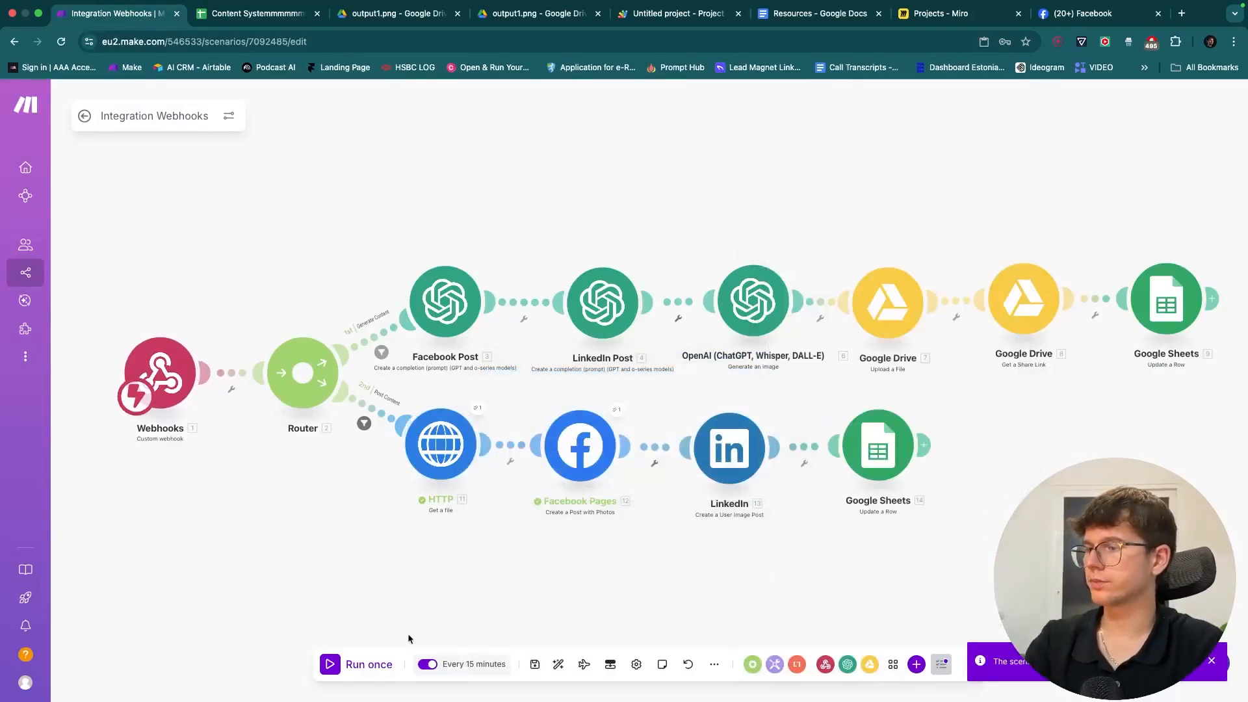
click(85, 116)
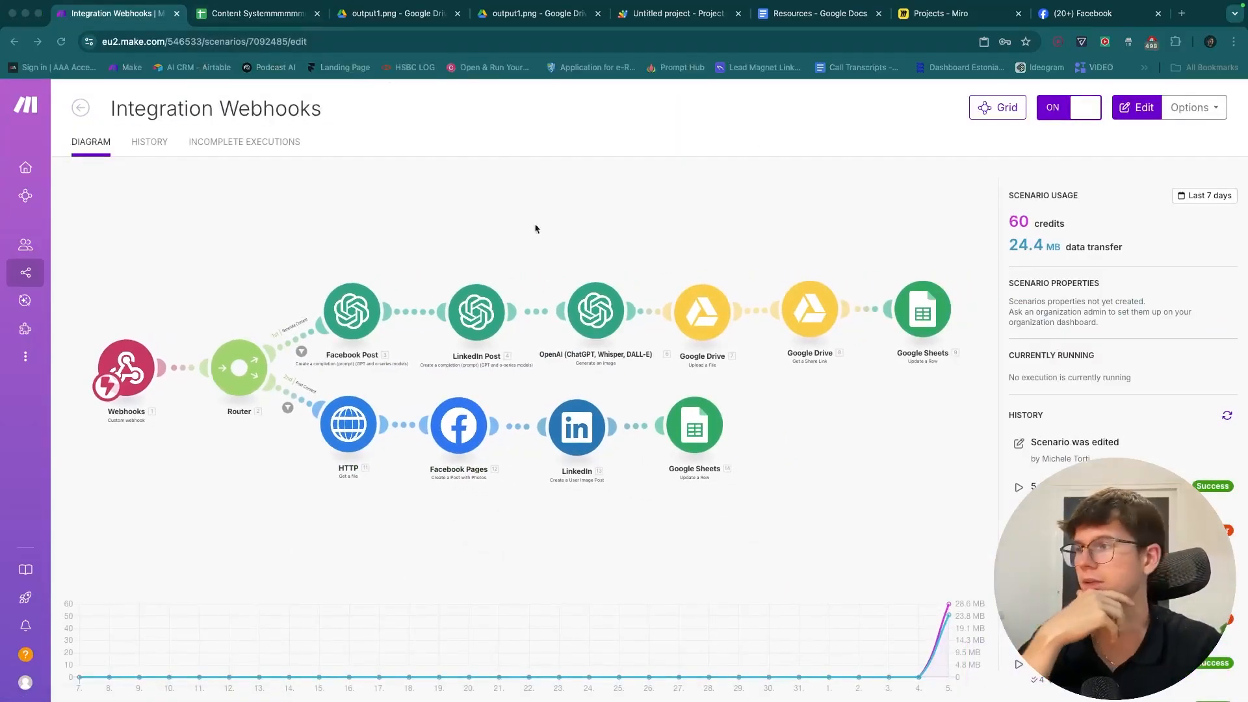
click(226, 8)
- Clear row 2 and enter the idea 'Why AI AGents are actually not good to use in an automation…' in A2
drag(172, 254, 900, 256)
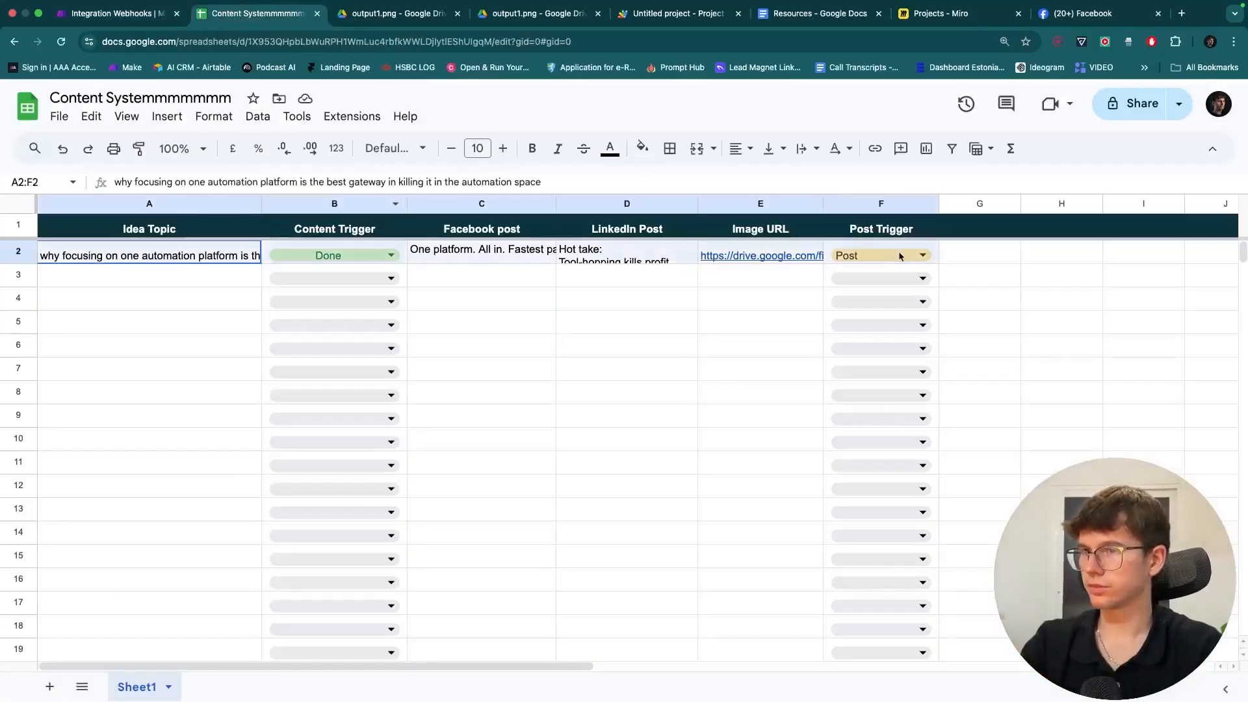
key(BackSpace)
click(187, 260)
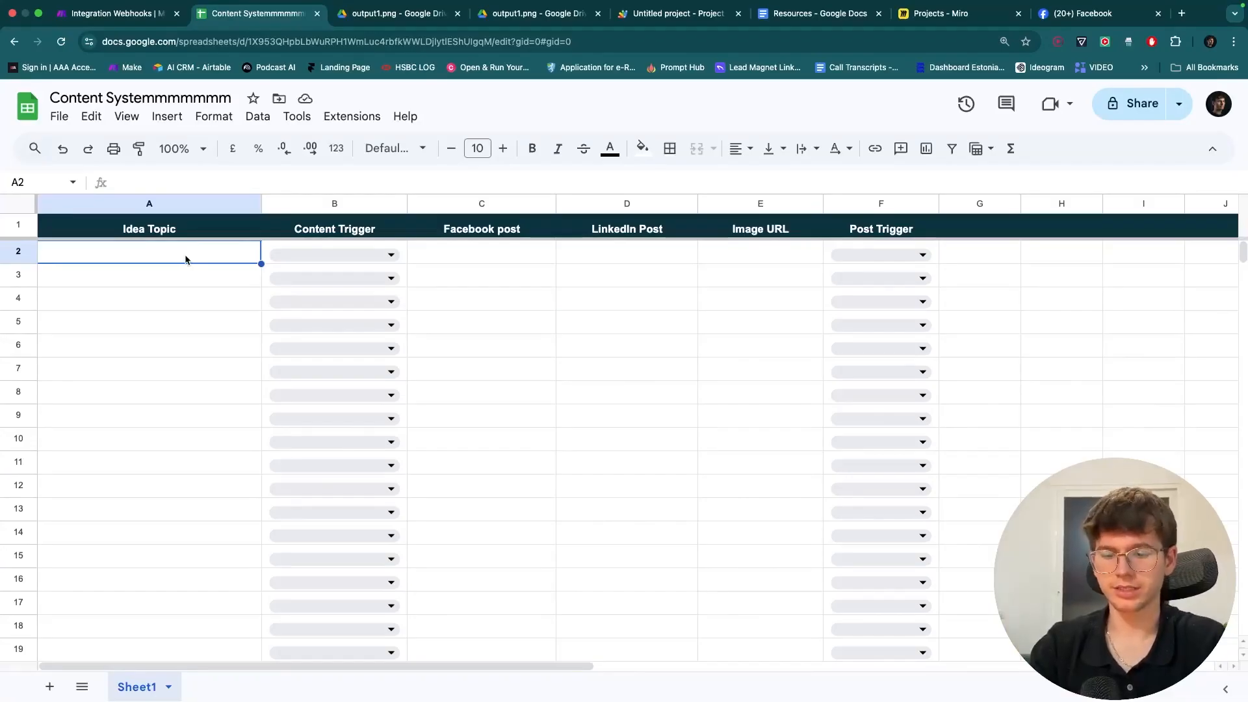
text(Why AI AGents are ac)
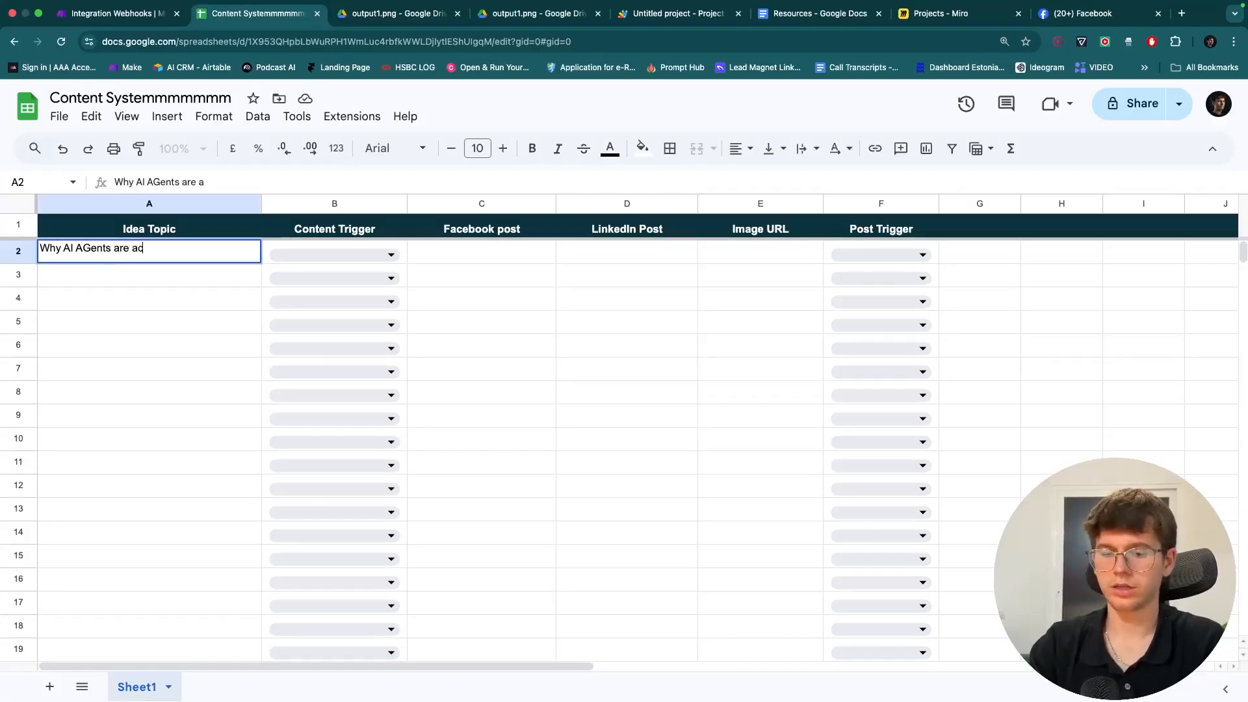
text(tually not good to use in an automa)
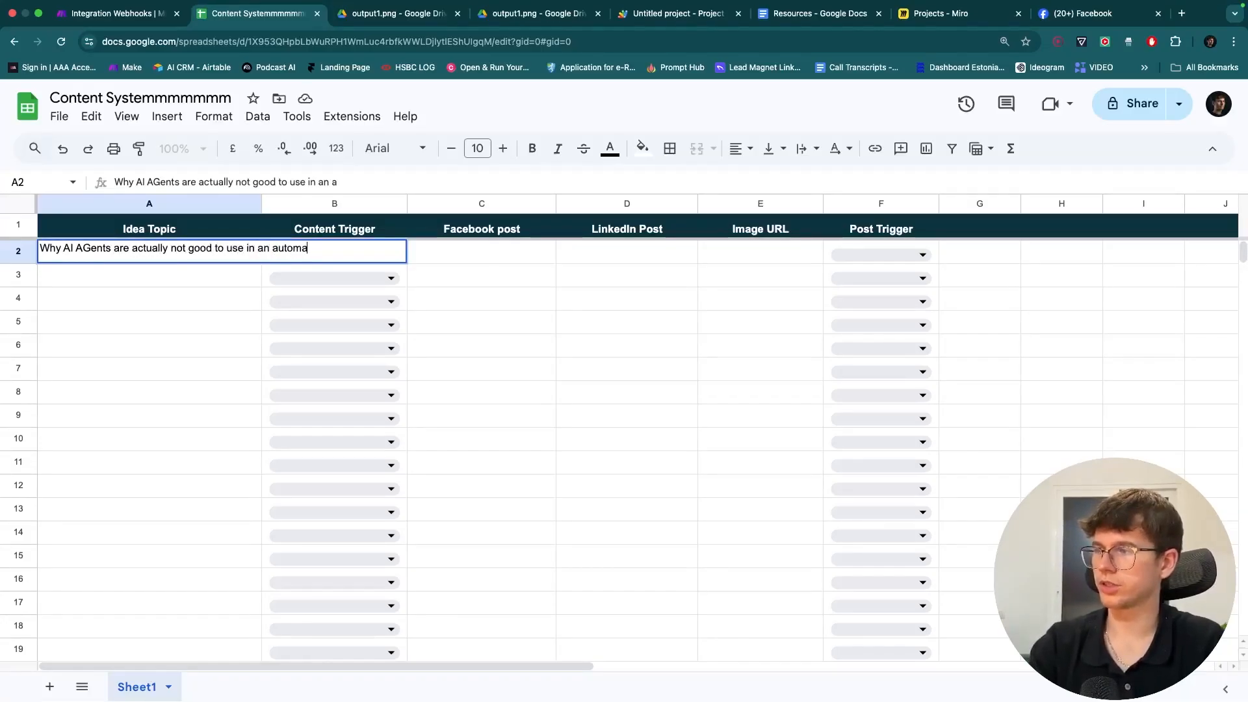
text(tion and yo)
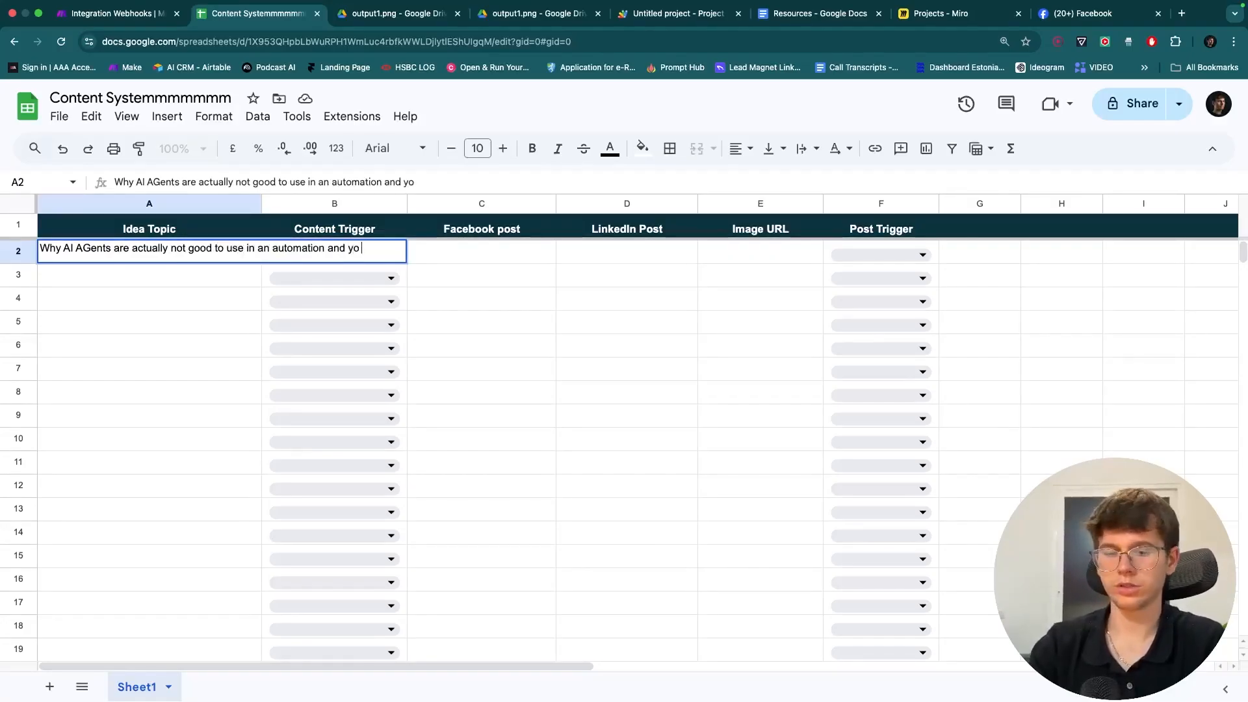
text(u should a workflow instead)
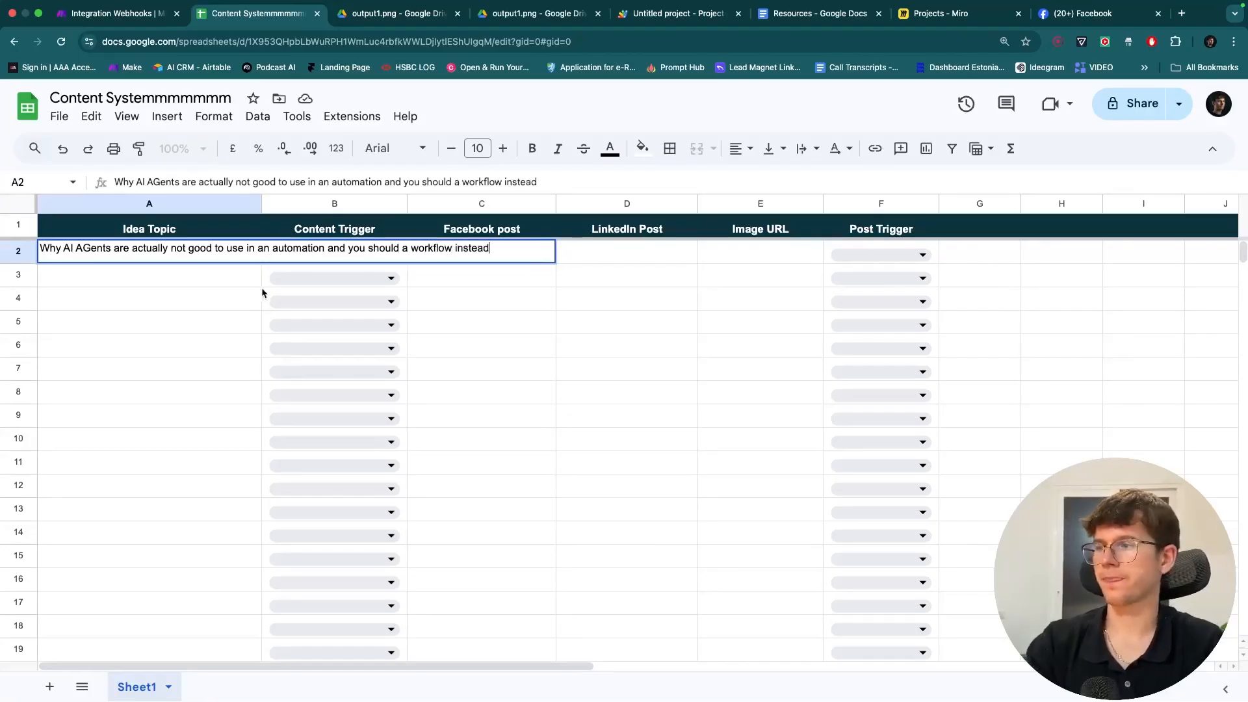
click(217, 297)
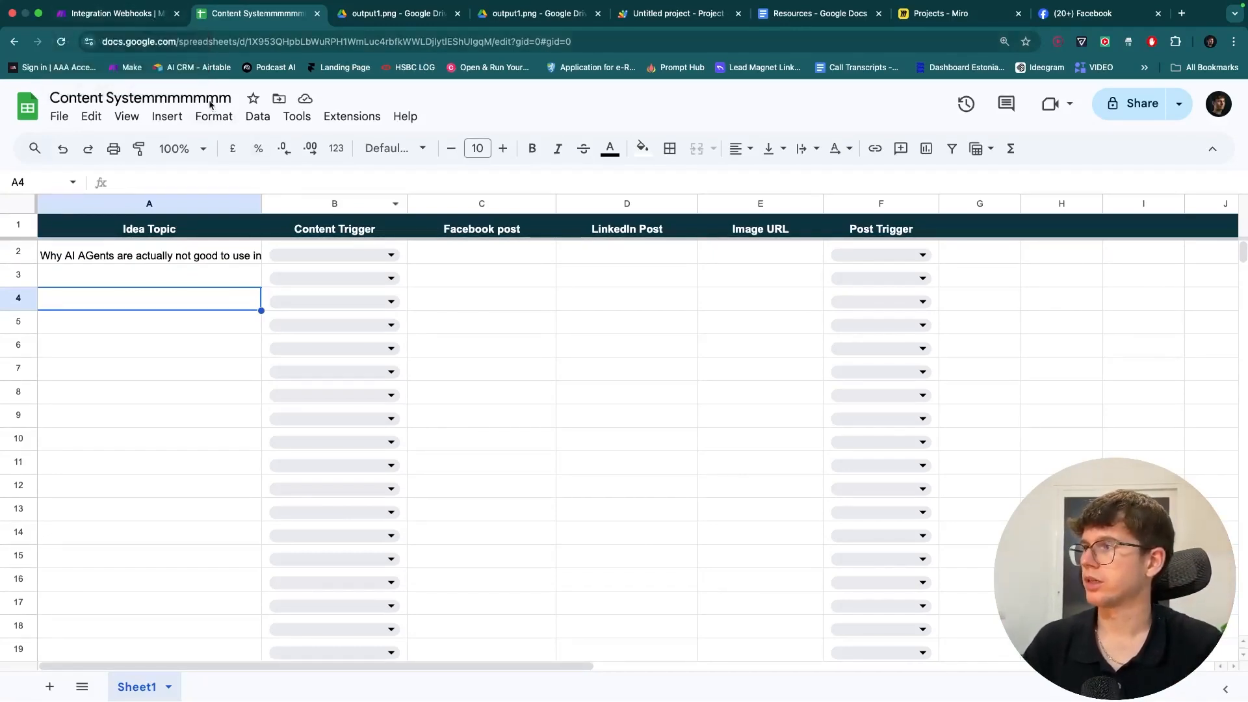
- Set B2's Content Trigger to Generate Content and check the Make scenario run
click(336, 254)
click(312, 278)
key(Return)
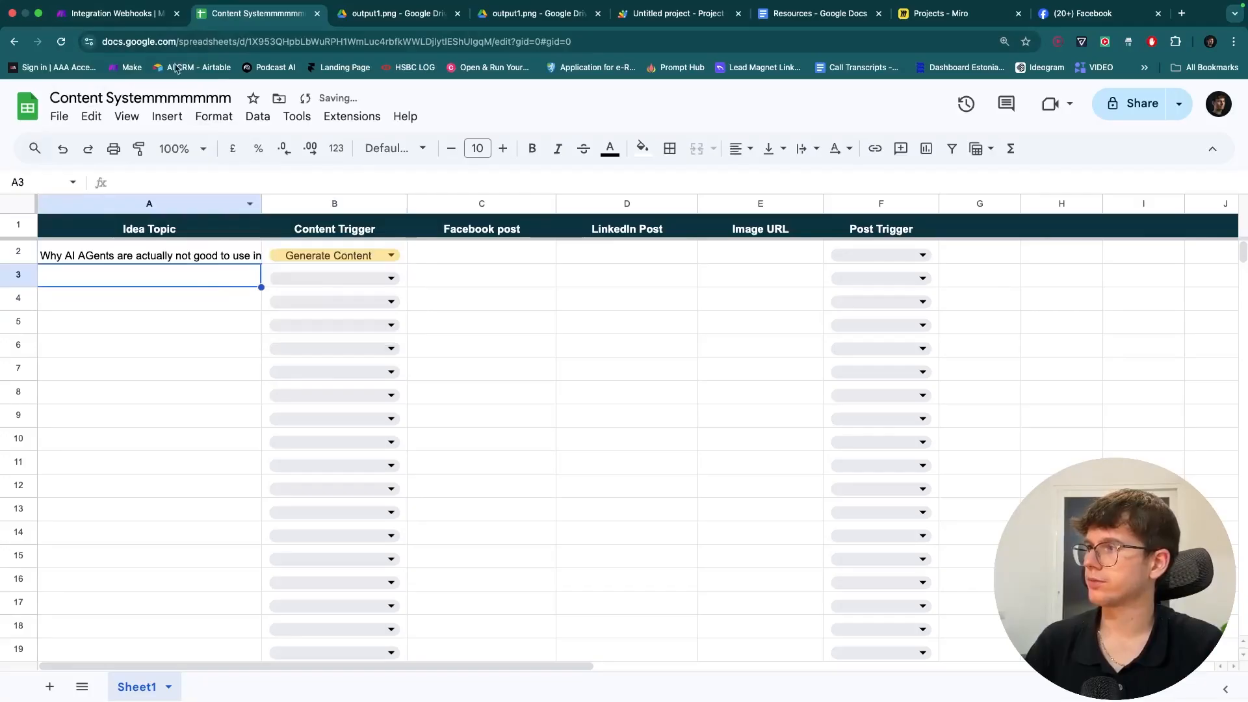
click(140, 13)
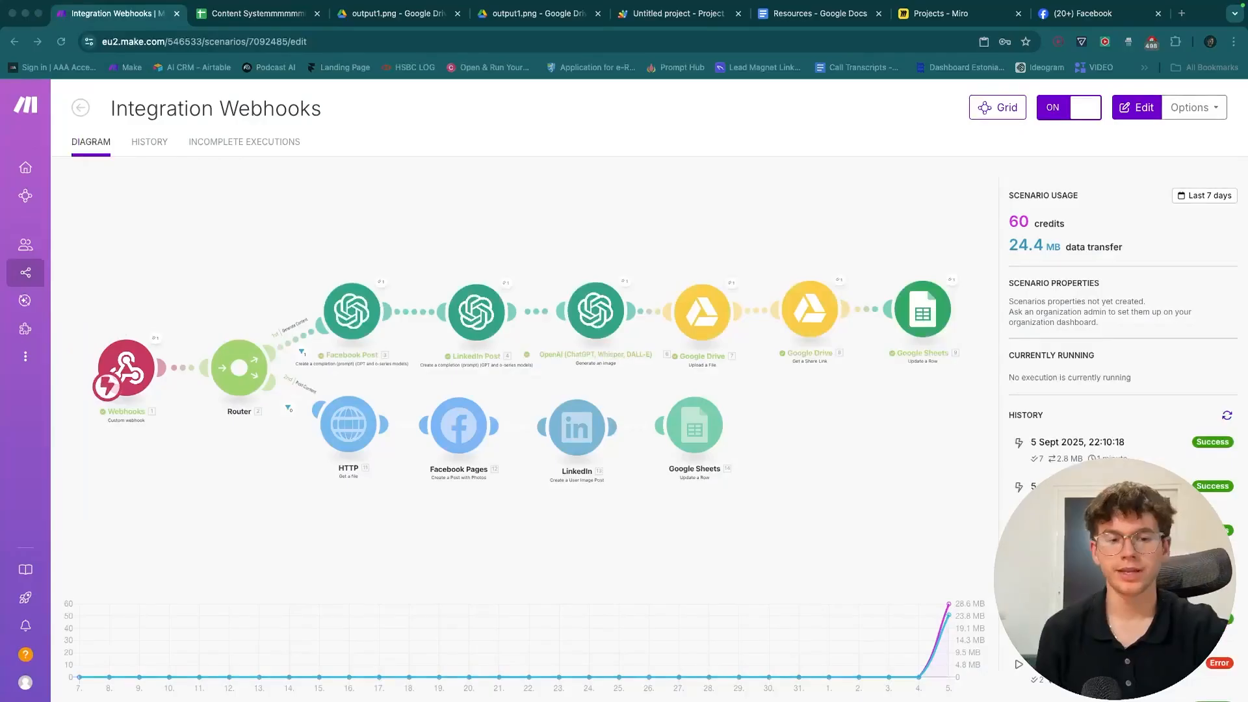
click(266, 13)
- Read the generated LinkedIn post in D2 and the Facebook post in C2
double_click(640, 258)
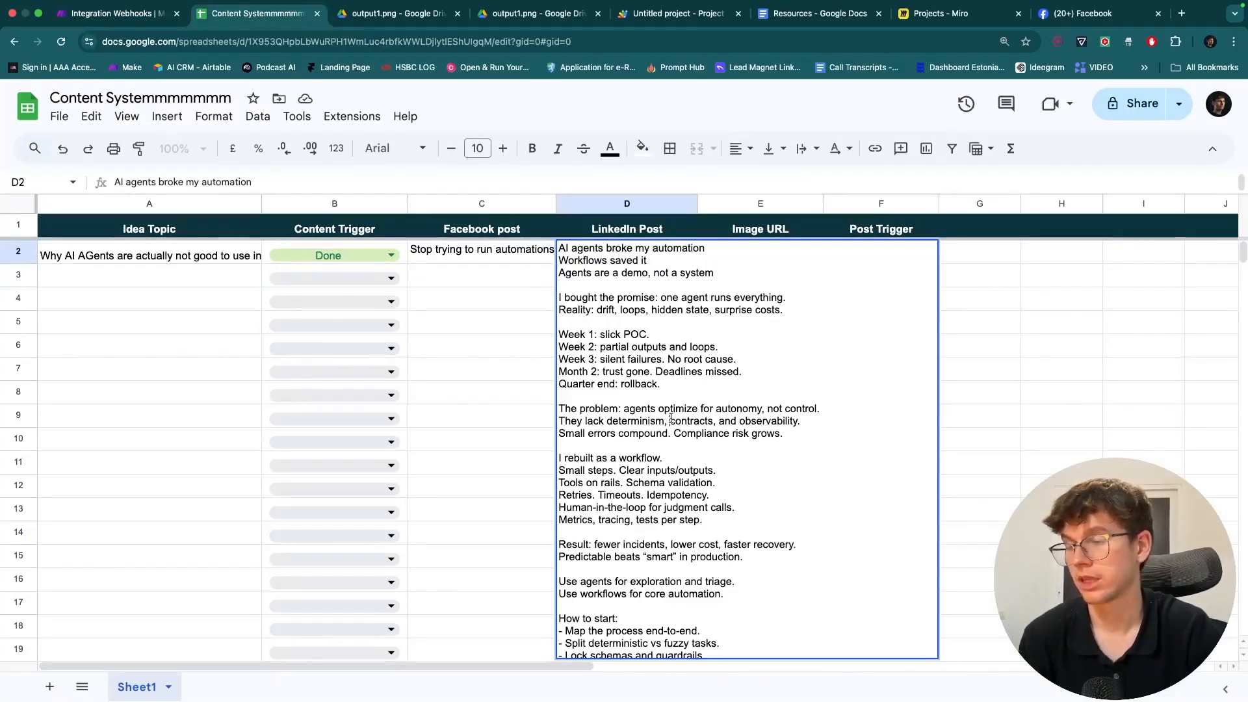
click(507, 375)
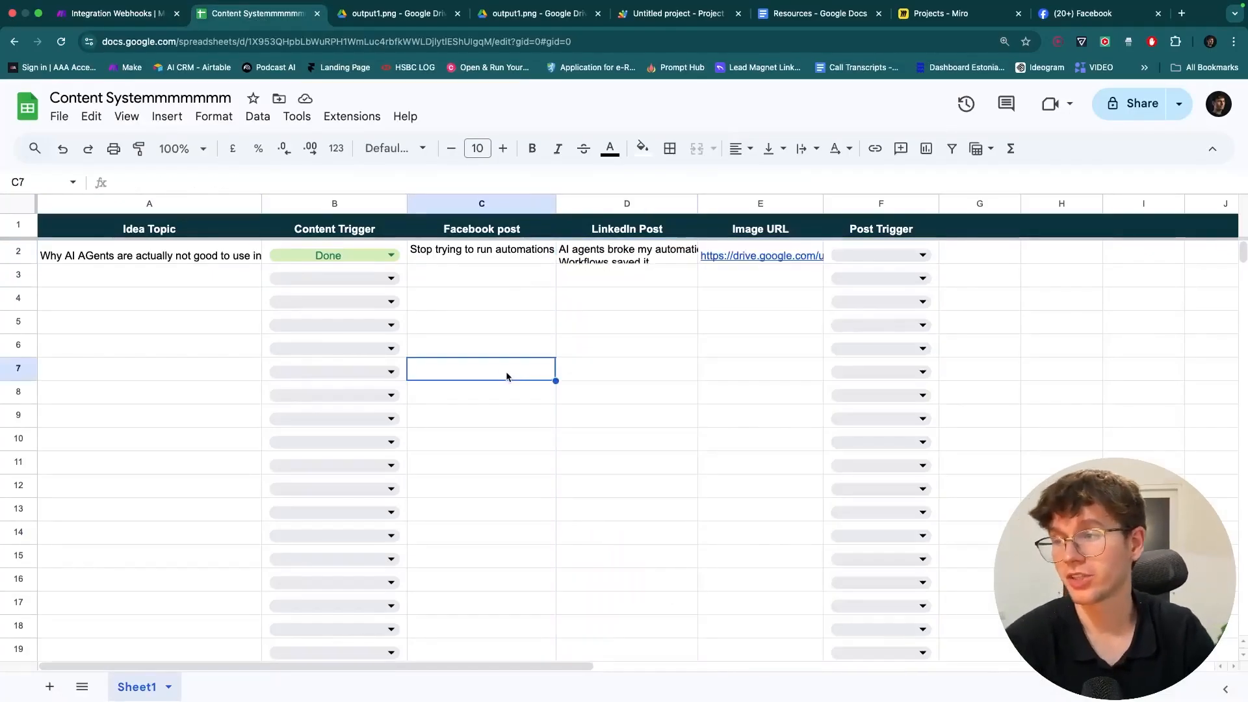
double_click(529, 250)
click(650, 543)
- Re-read the LinkedIn post's opening lines, then set F2's Post Trigger to Post
click(618, 248)
double_click(603, 250)
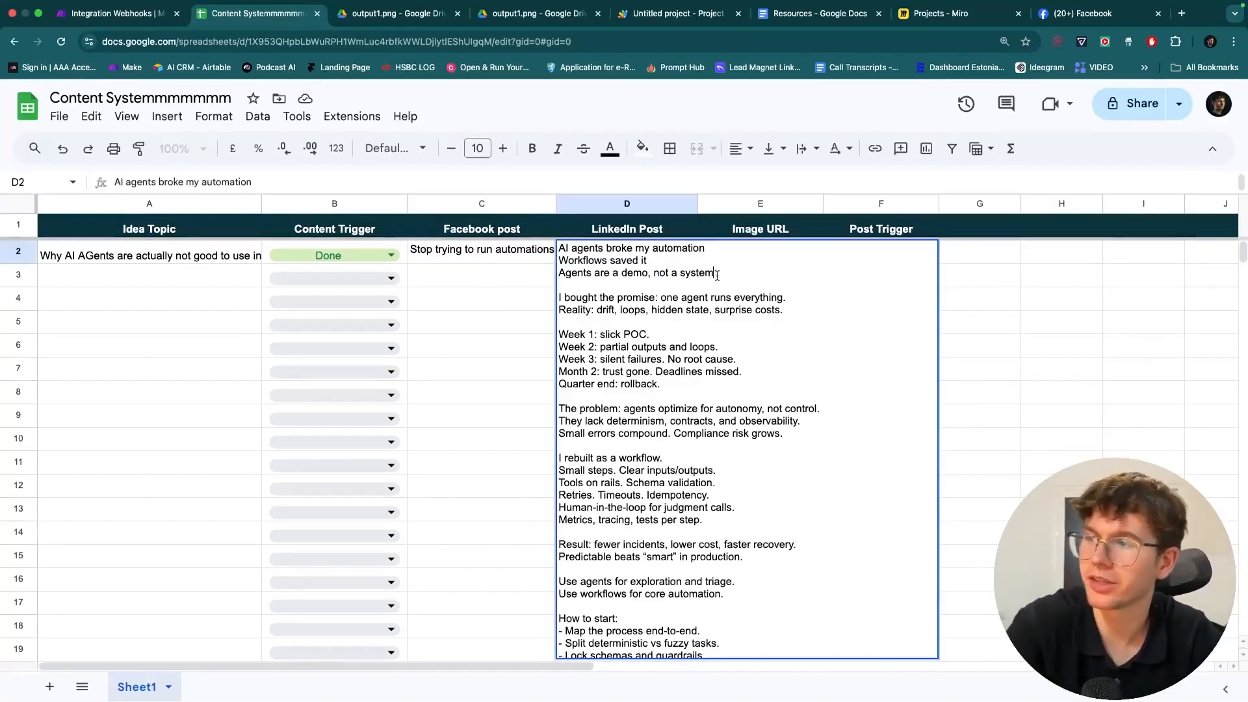
drag(721, 273, 561, 247)
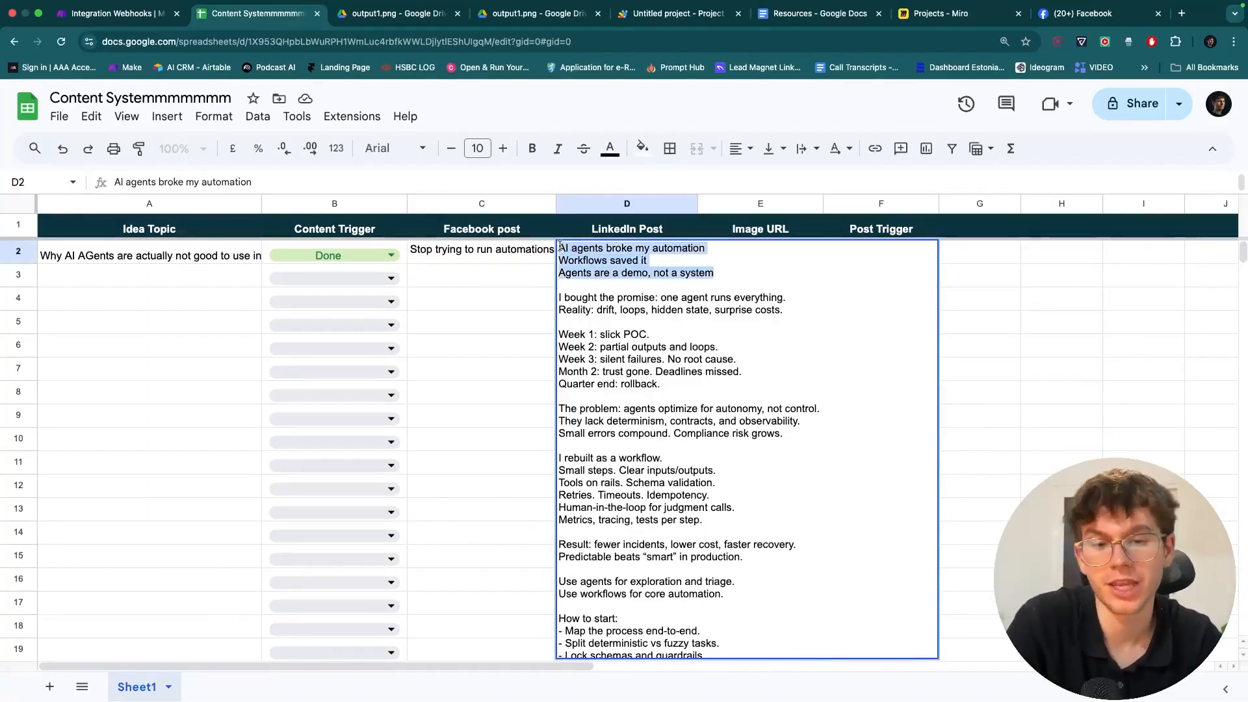
click(535, 281)
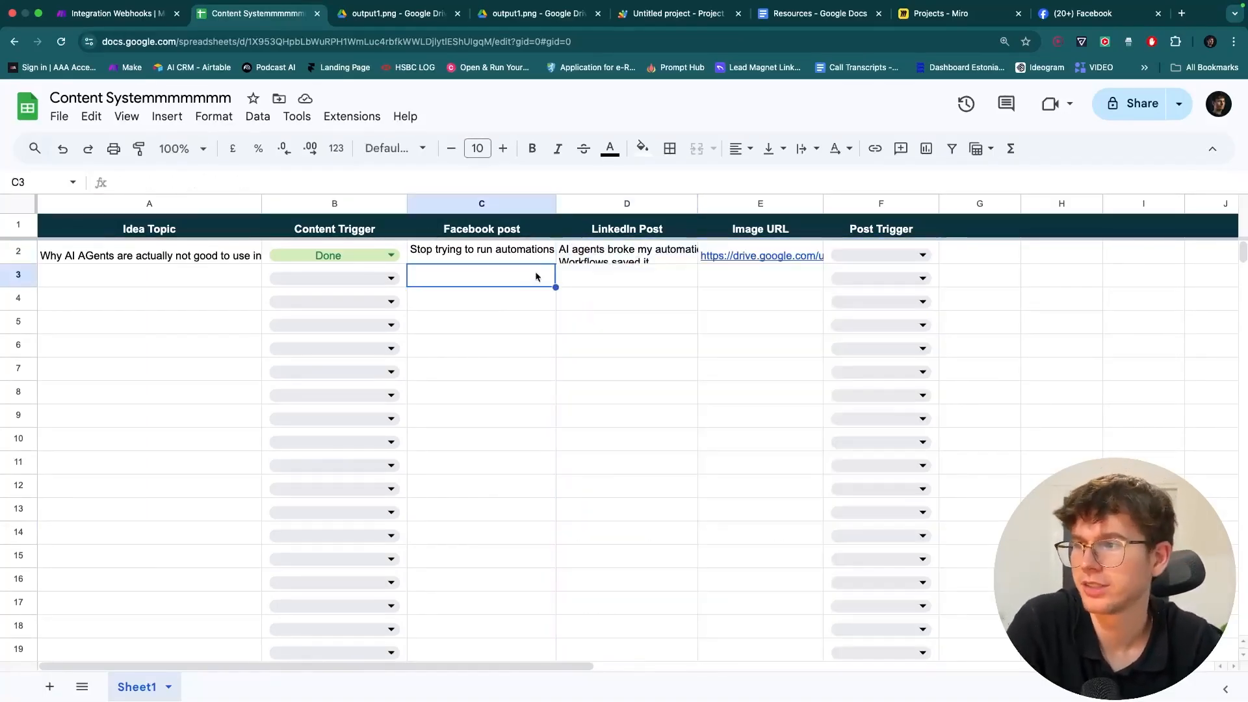
double_click(614, 252)
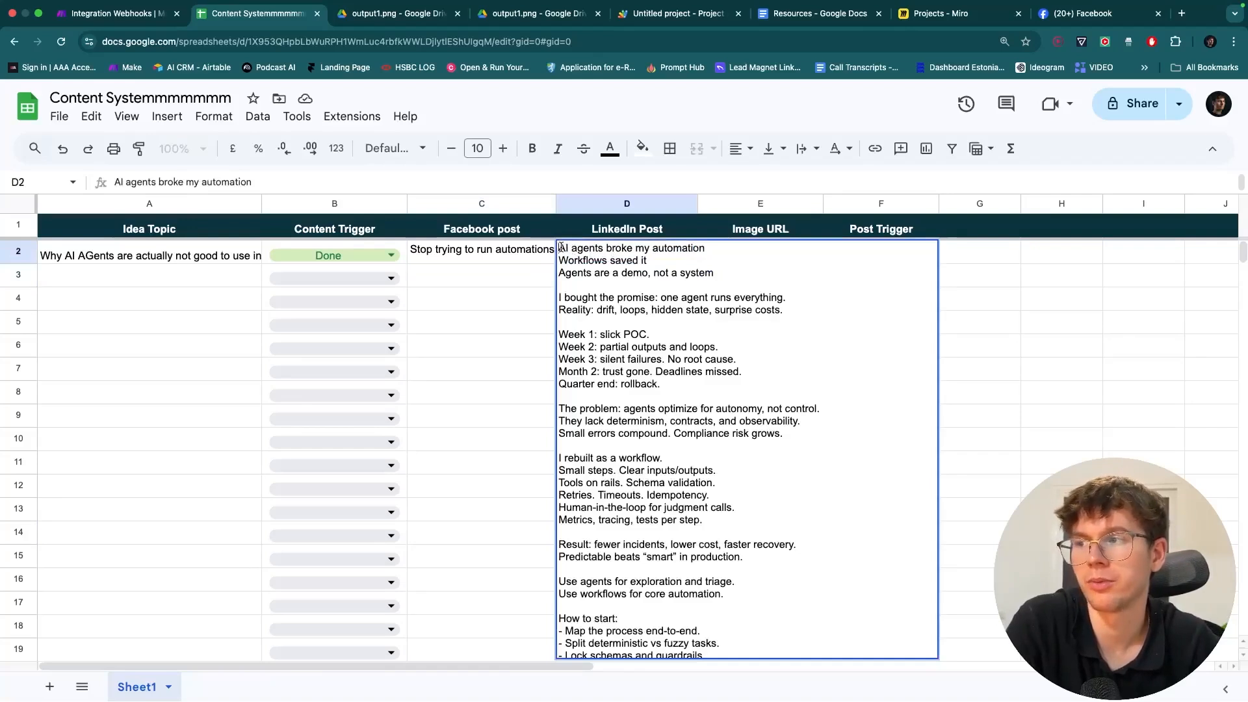
click(502, 294)
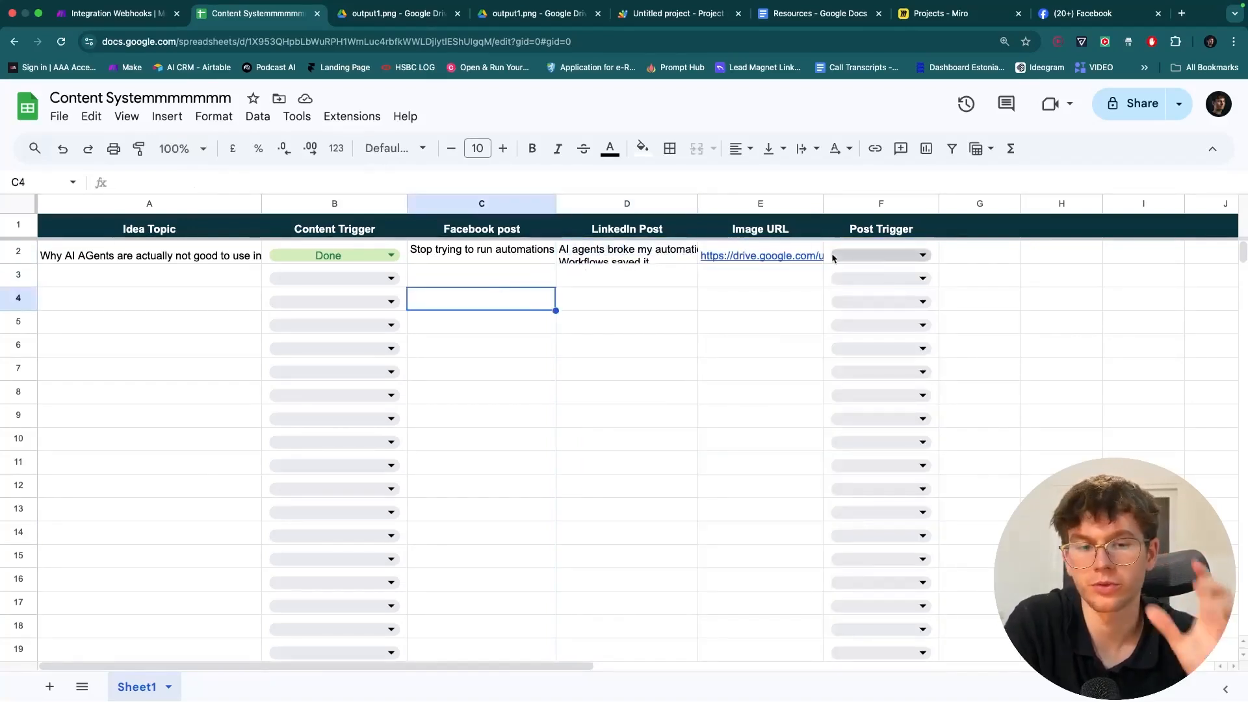
click(860, 255)
click(860, 284)
- Reload the Facebook page and expand the new AI agents post's full text
click(759, 320)
click(134, 7)
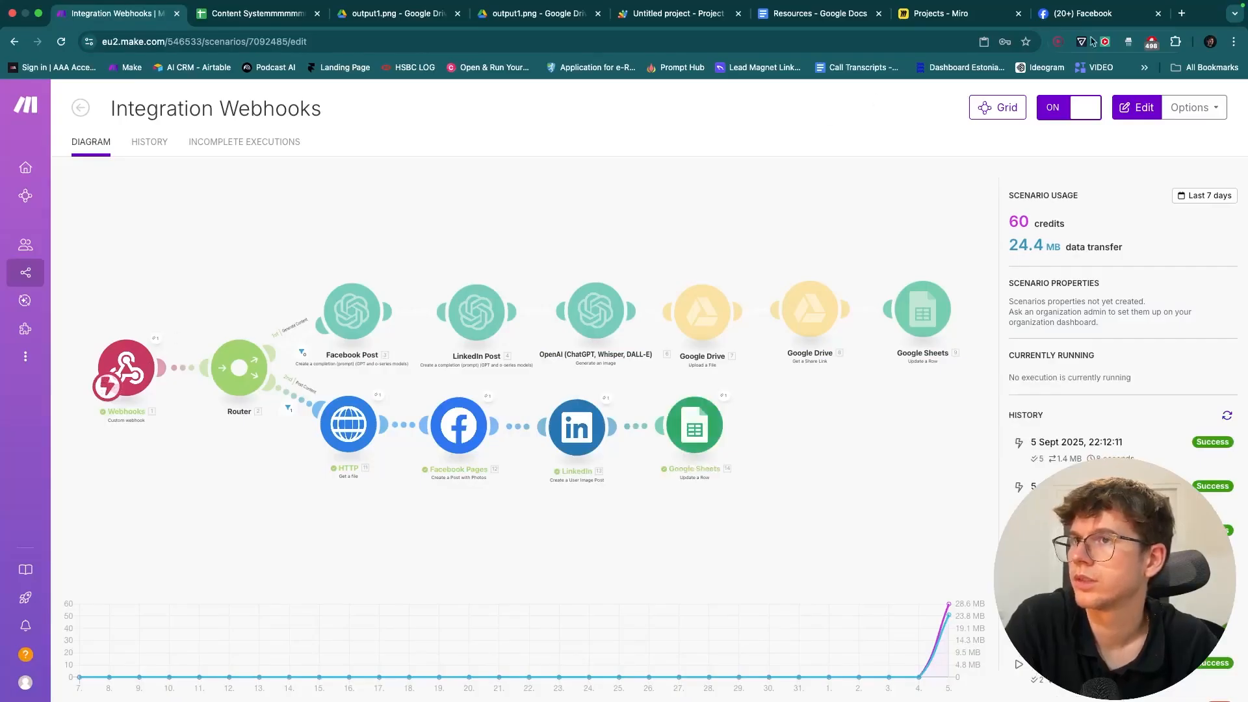
click(1069, 13)
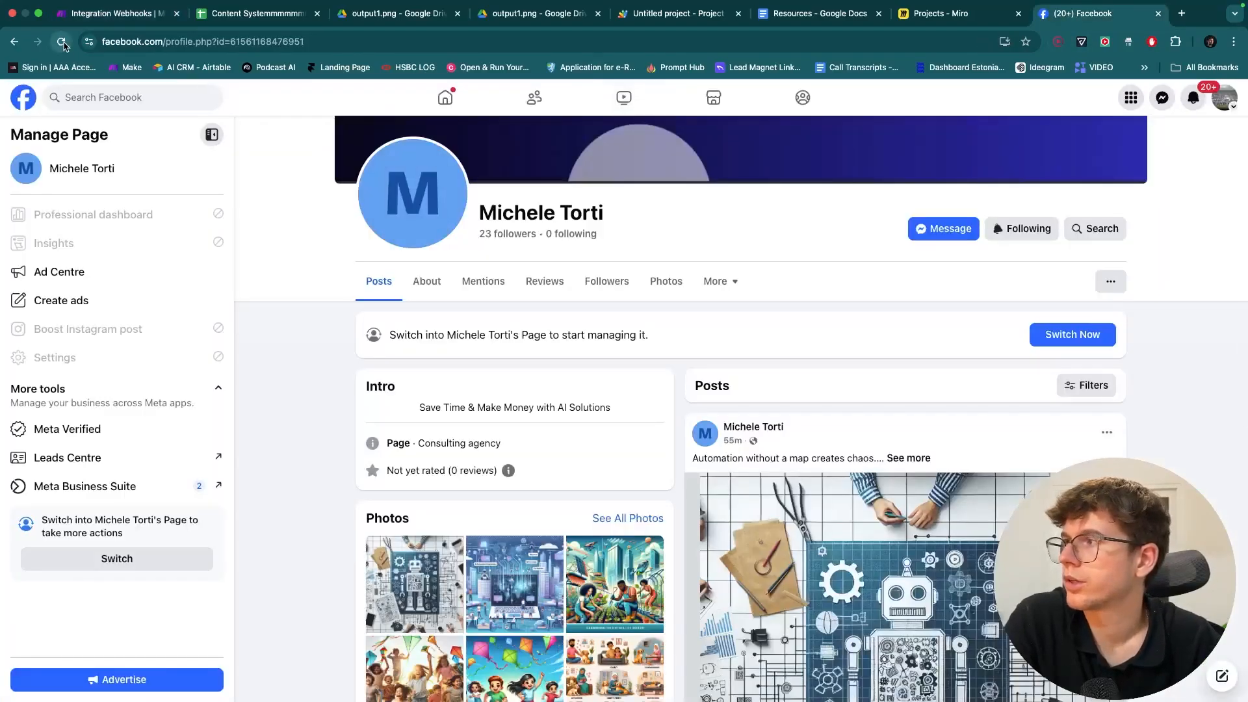
click(62, 41)
scroll(876, 503, down, 4)
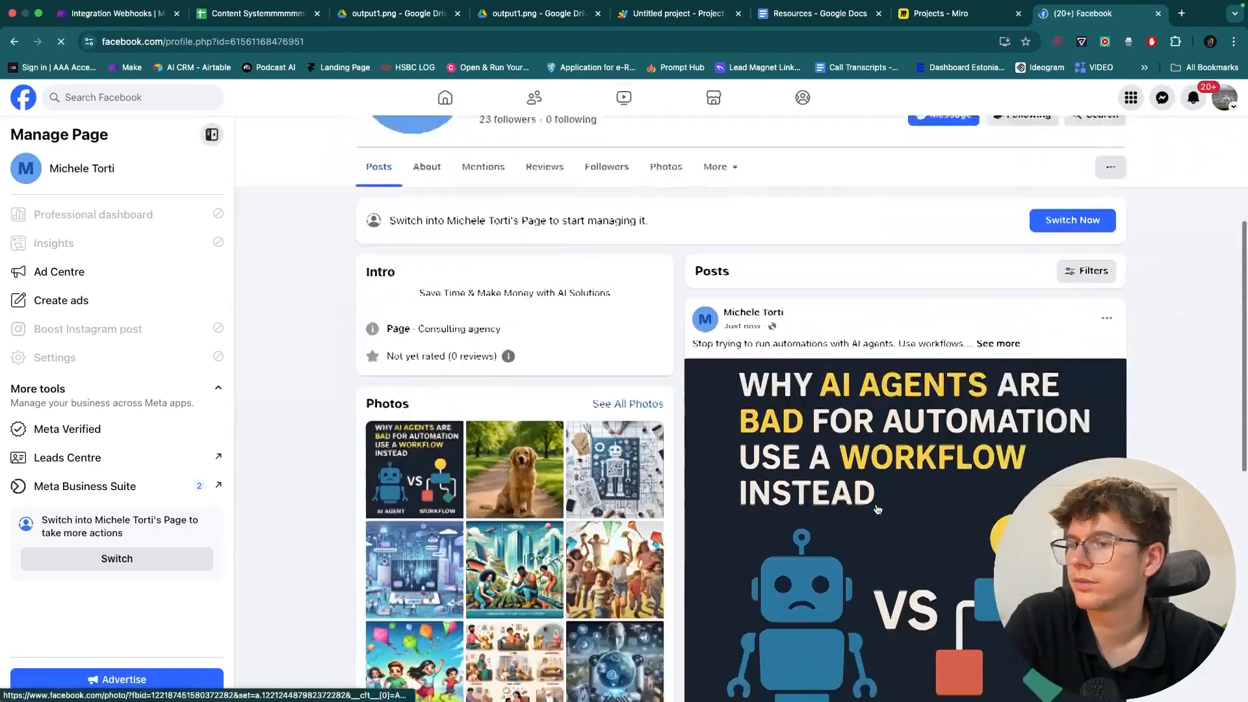
scroll(876, 503, down, 2)
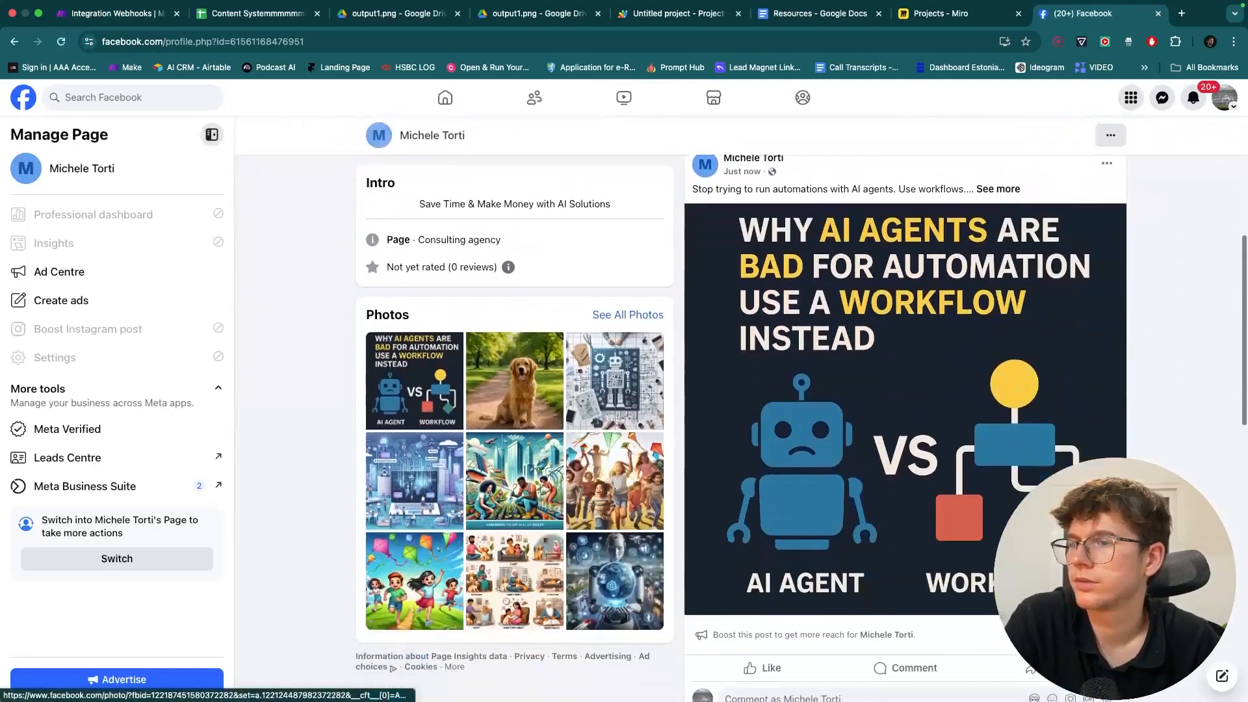
click(992, 190)
scroll(892, 291, down, 1)
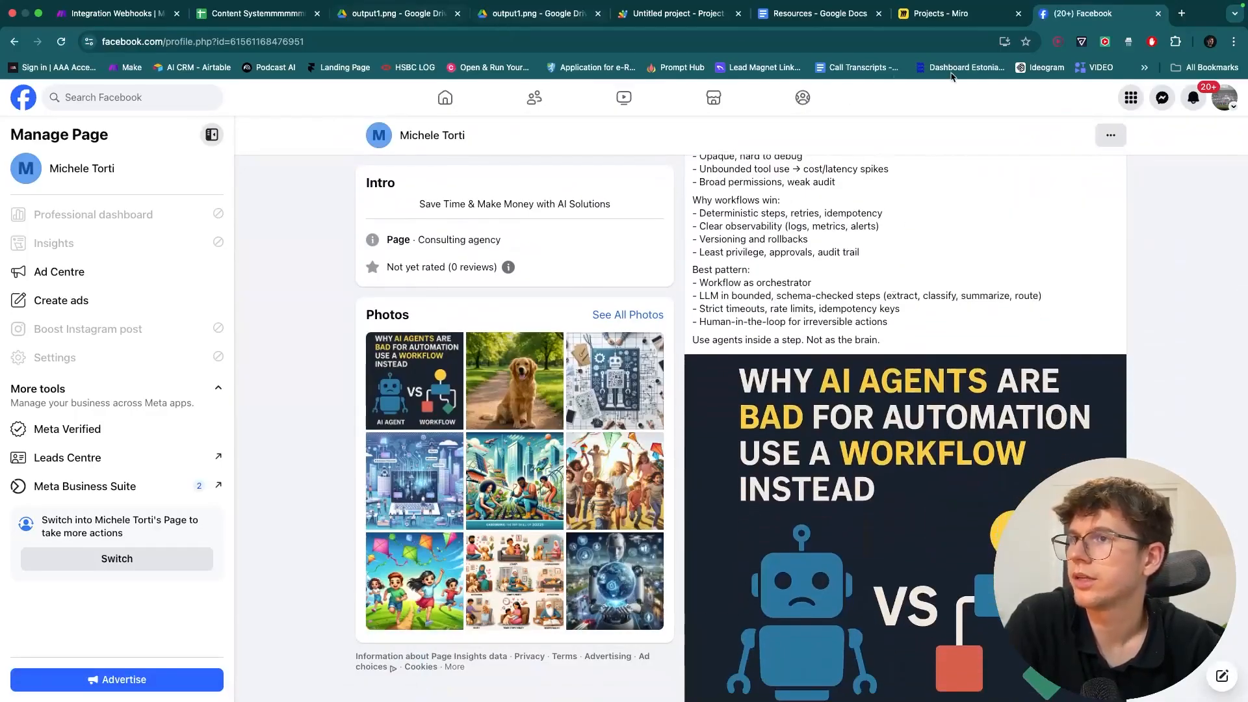
- Open LinkedIn in a new browser tab
click(1182, 13)
text(lin)
key(Return)
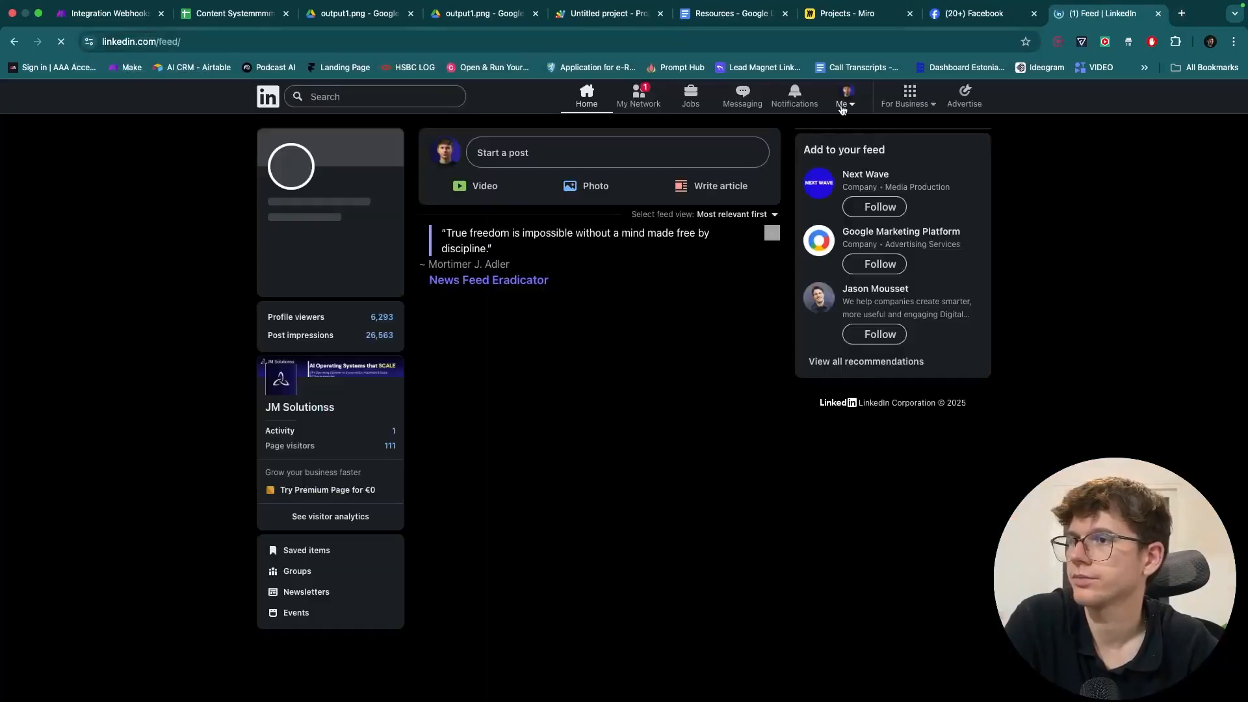
- Go to your LinkedIn profile and open the newest AI agents post
click(845, 96)
click(802, 182)
scroll(479, 437, down, 15)
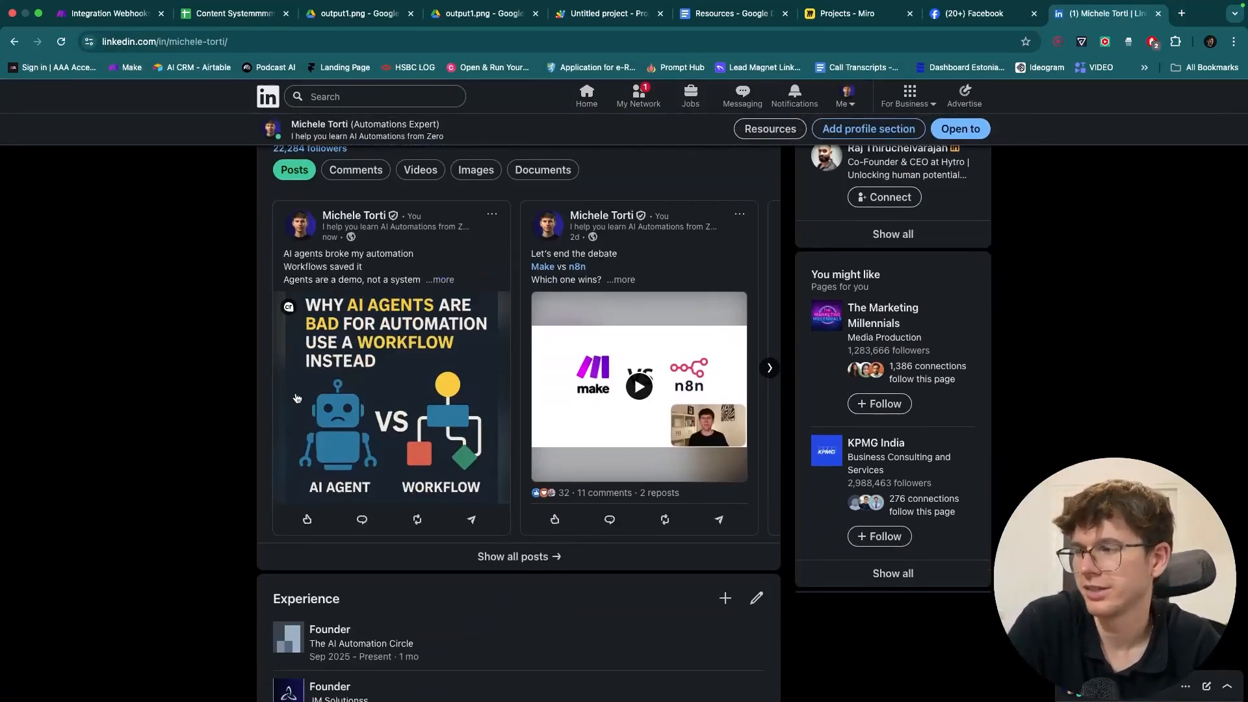
click(453, 281)
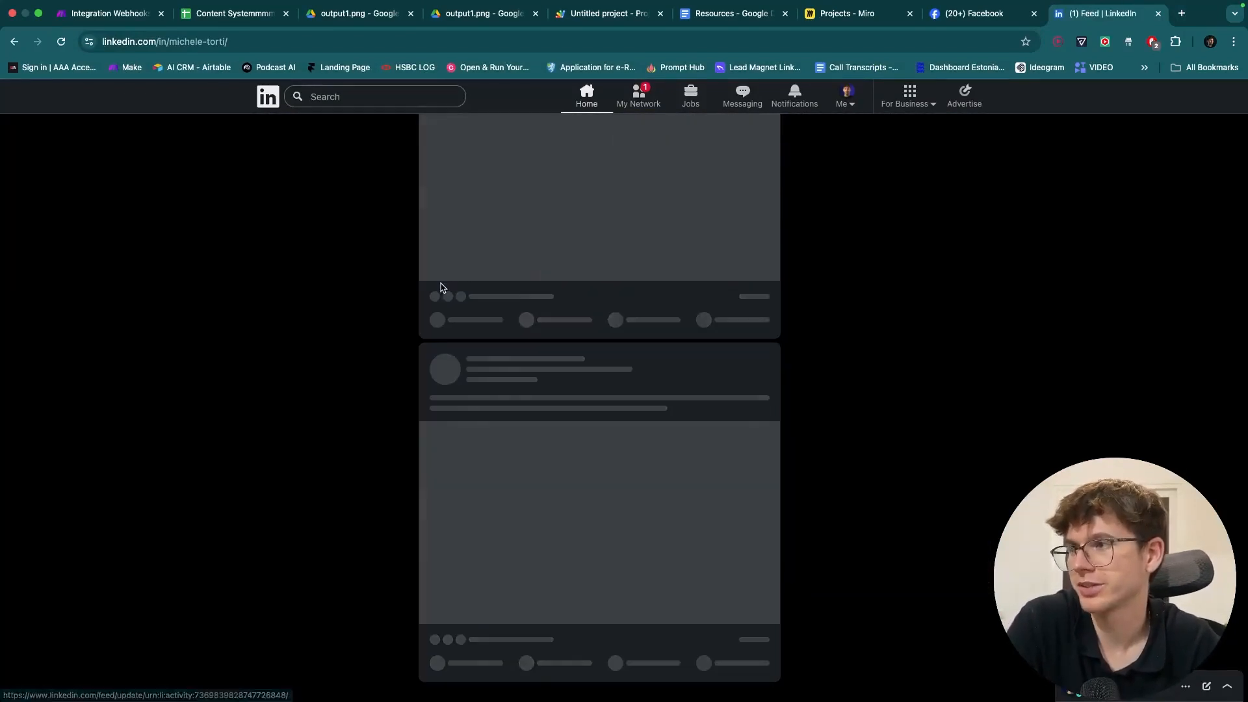
- Delete the post, then return to the content spreadsheet
scroll(626, 288, down, 3)
scroll(628, 289, up, 4)
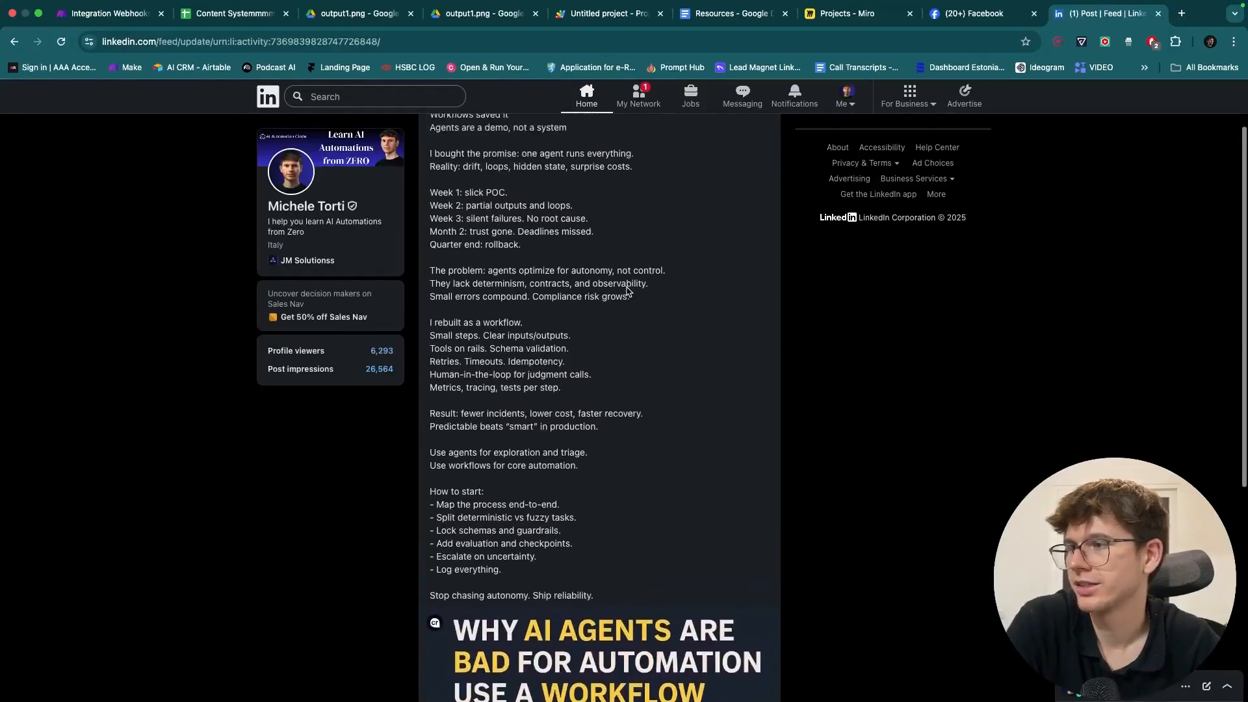
click(760, 143)
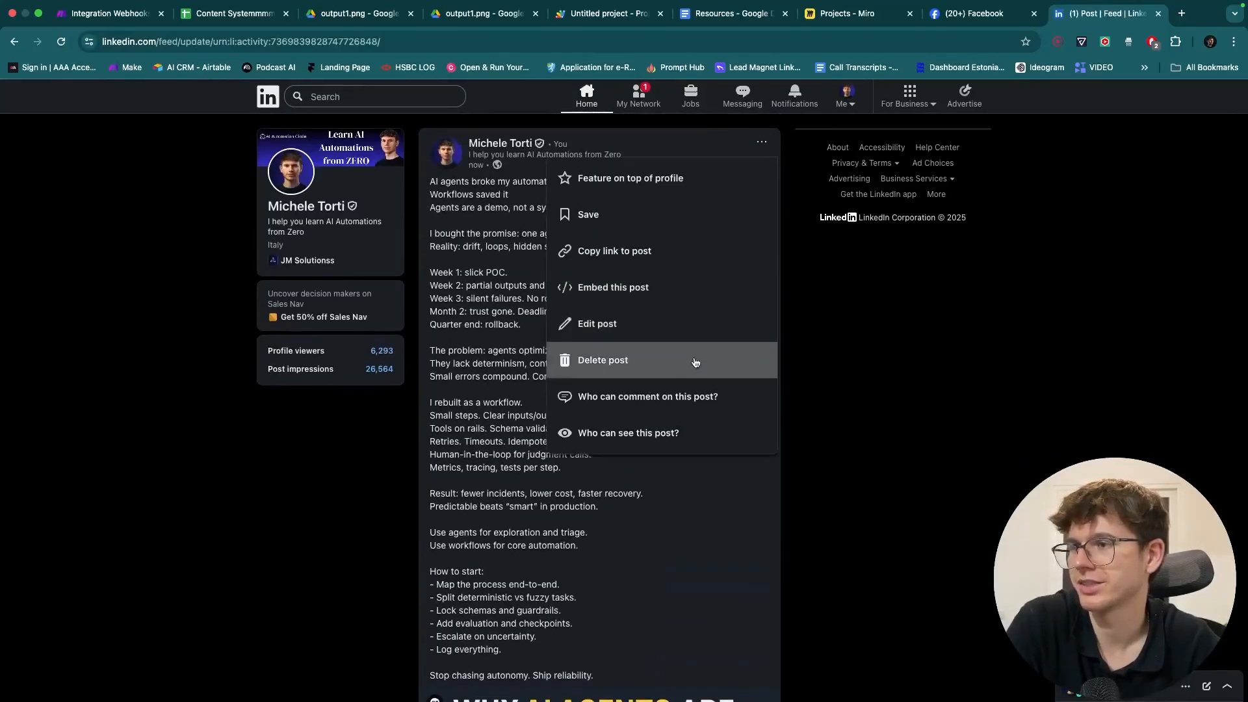
click(656, 376)
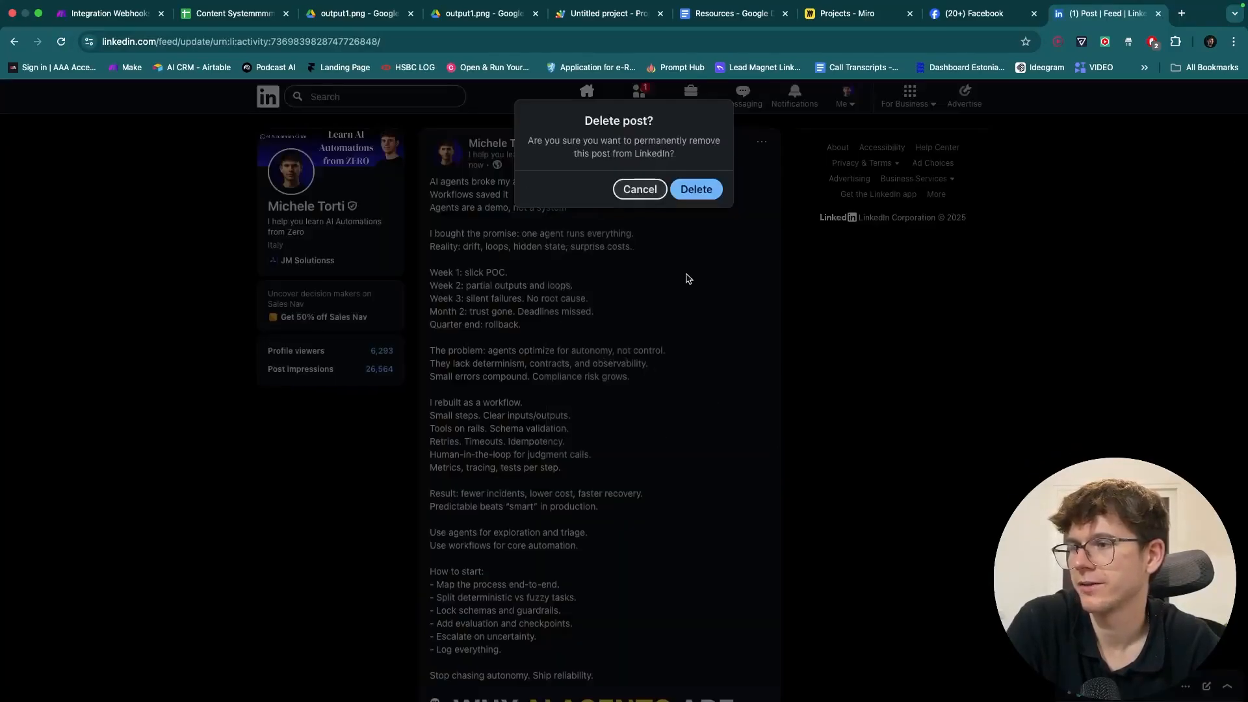
click(696, 190)
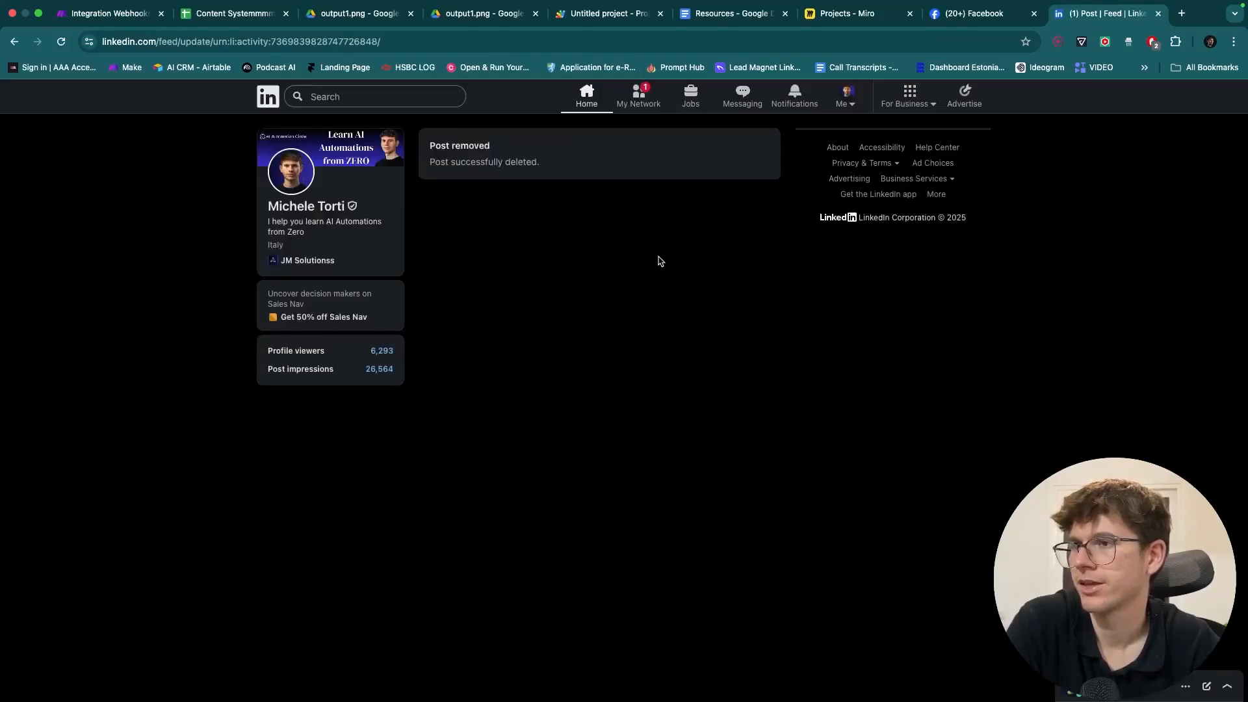
click(842, 99)
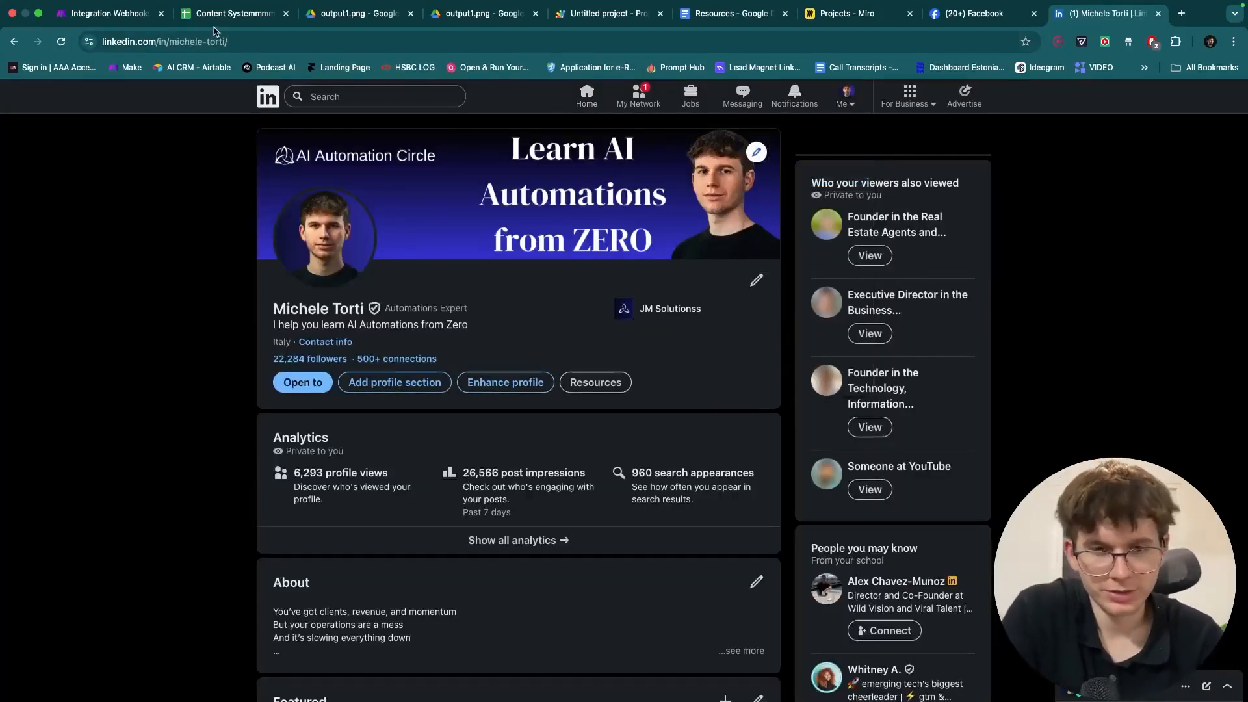
click(216, 14)
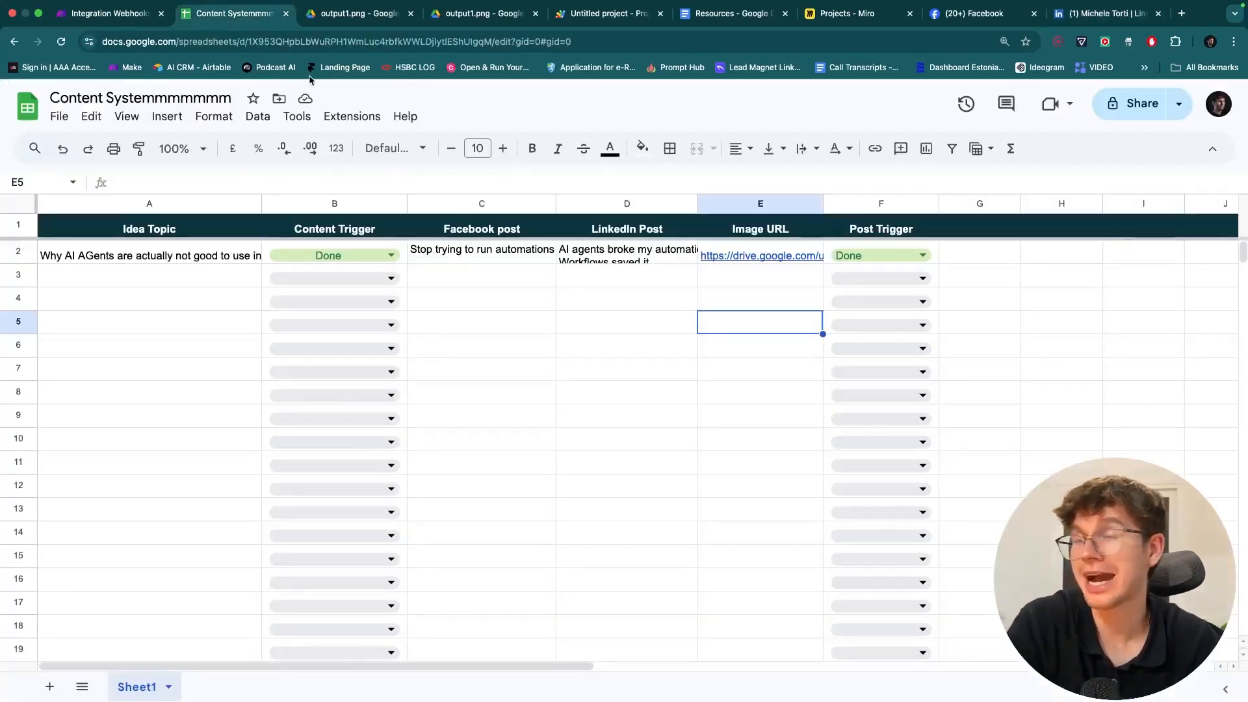
- Glance at the Make scenario, then navigate the Miro Projects board to the scenario image
click(92, 12)
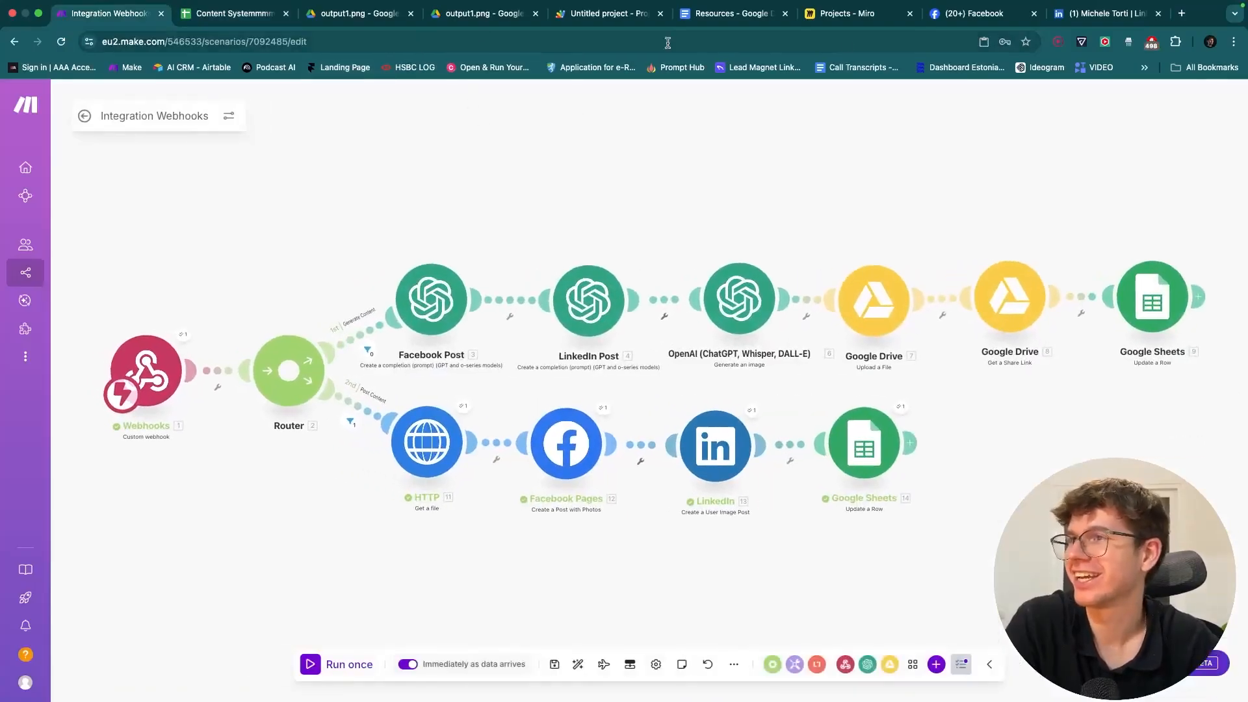
click(845, 18)
scroll(616, 293, down, 5)
scroll(617, 294, up, 1)
scroll(616, 293, left, 3)
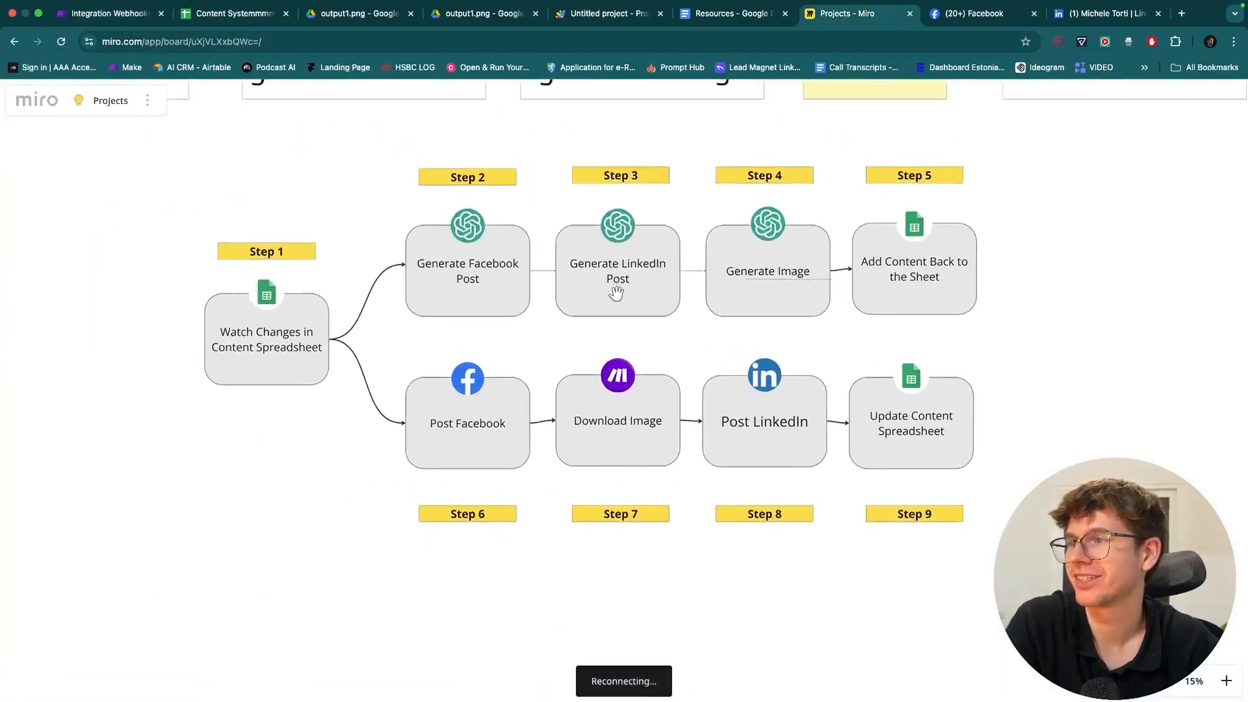
scroll(616, 293, down, 4)
scroll(616, 294, down, 2)
scroll(617, 291, up, 10)
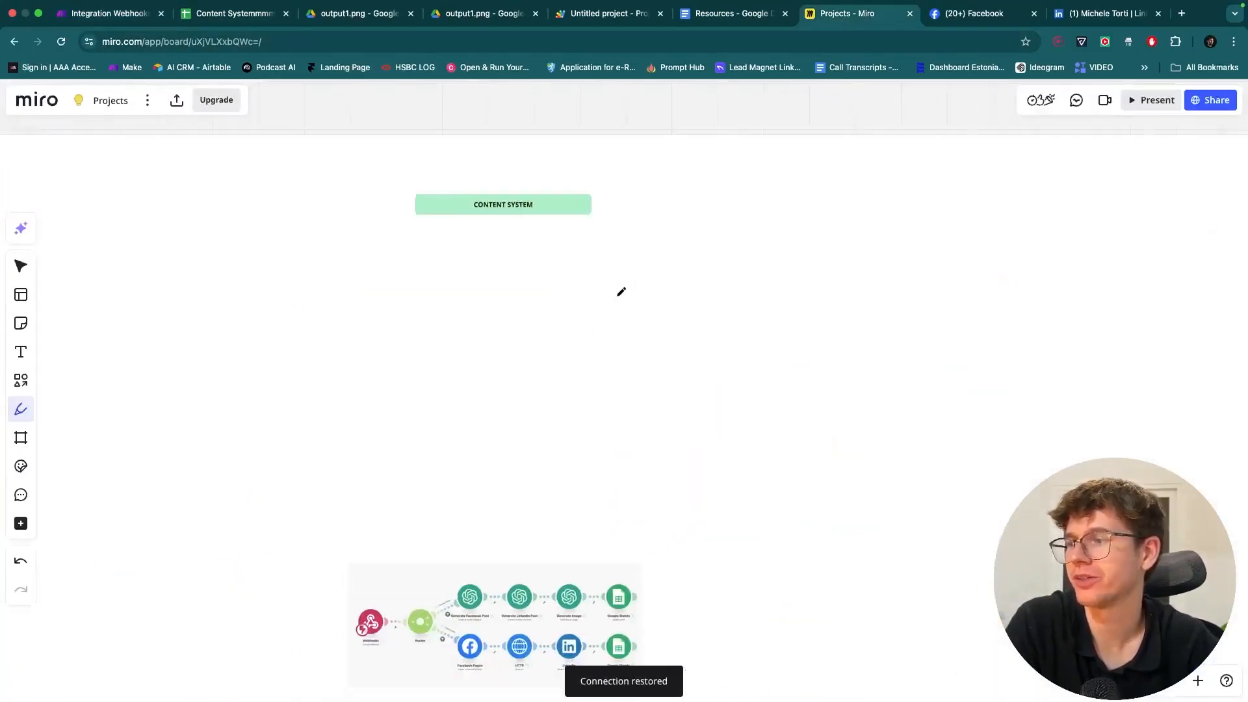
scroll(543, 371, up, 5)
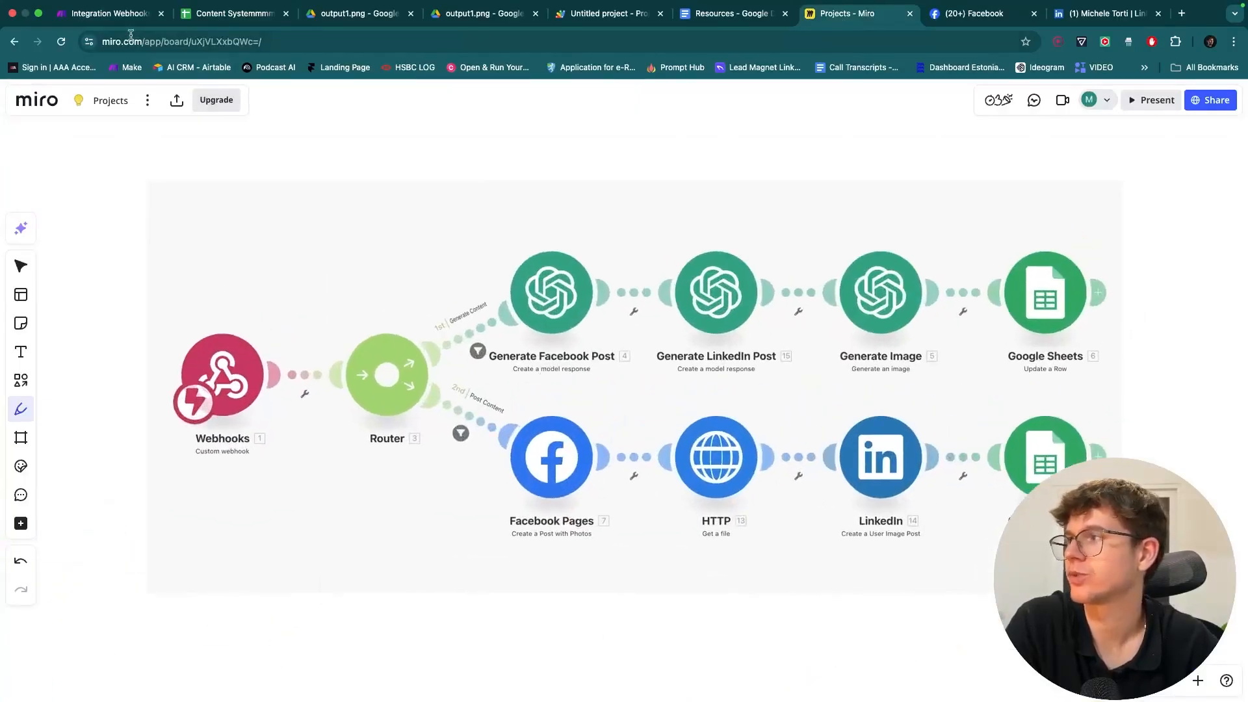
click(109, 14)
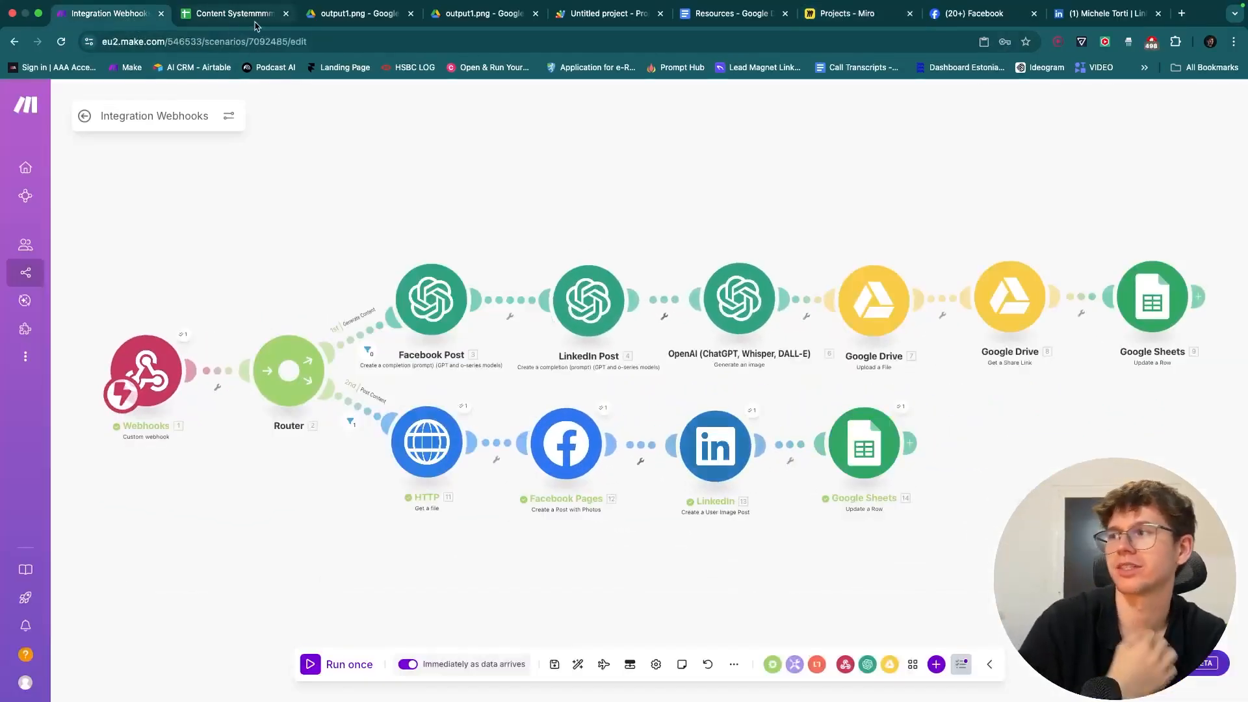
click(851, 14)
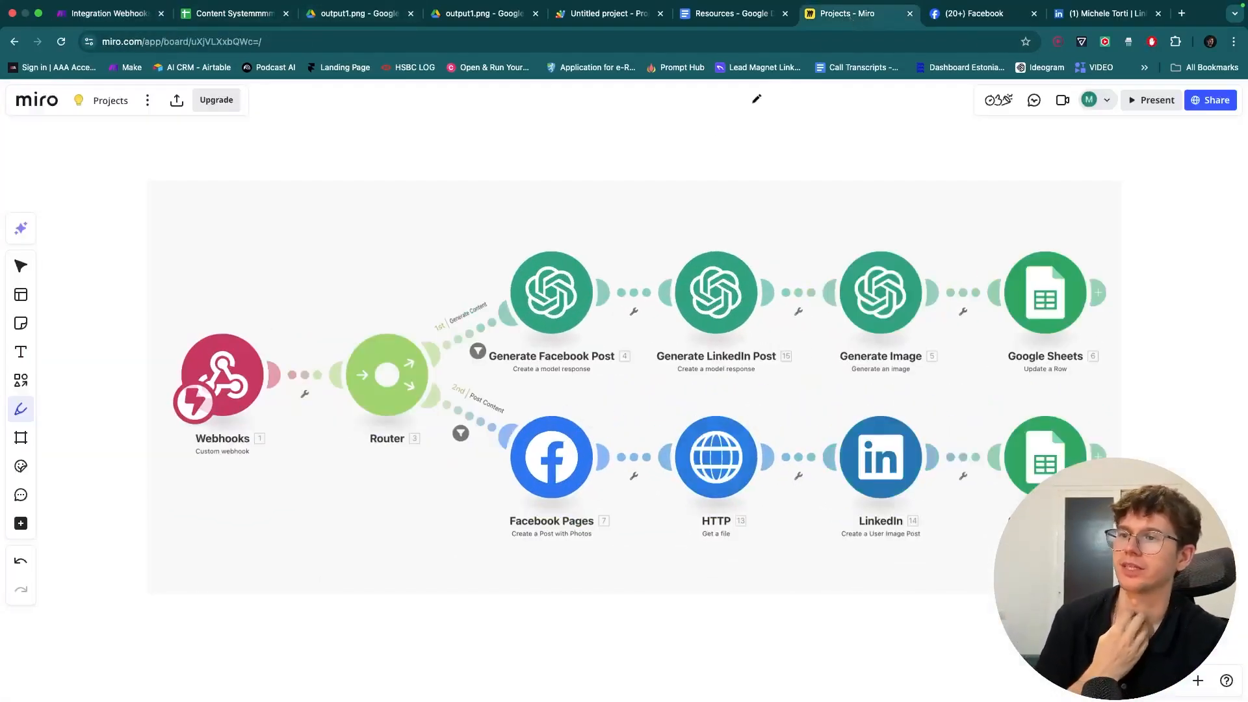